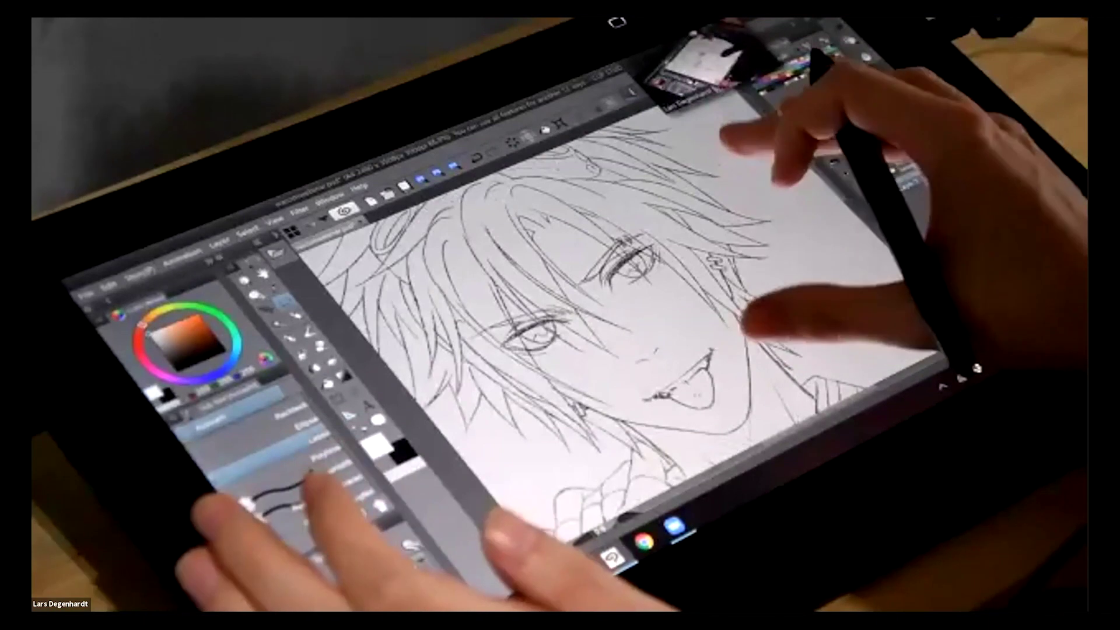
Examine the character's finished line art, from the face and hair down to the hand and jacket.
scroll(701, 251, "down", 1)
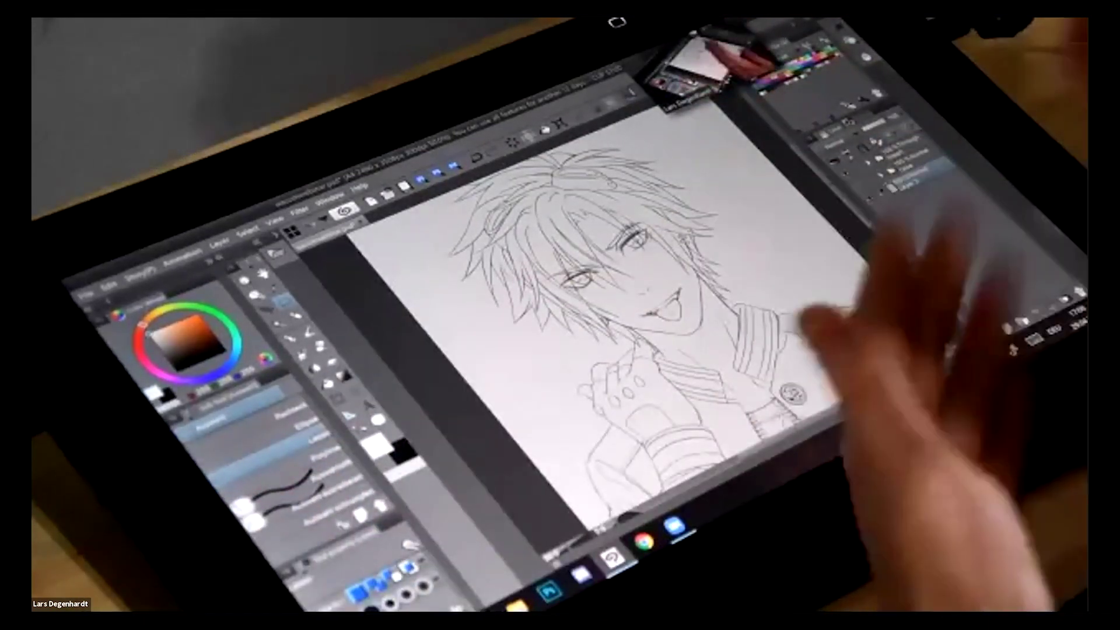
scroll(750, 256, "up", 1)
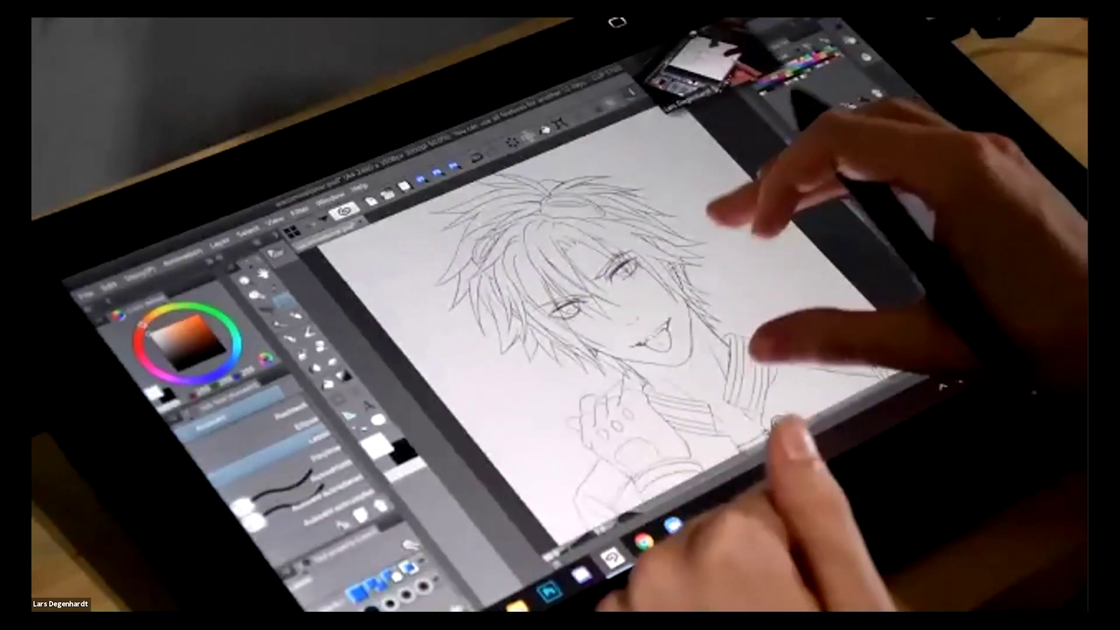
scroll(750, 257, "down", 3)
scroll(700, 292, "up", 2)
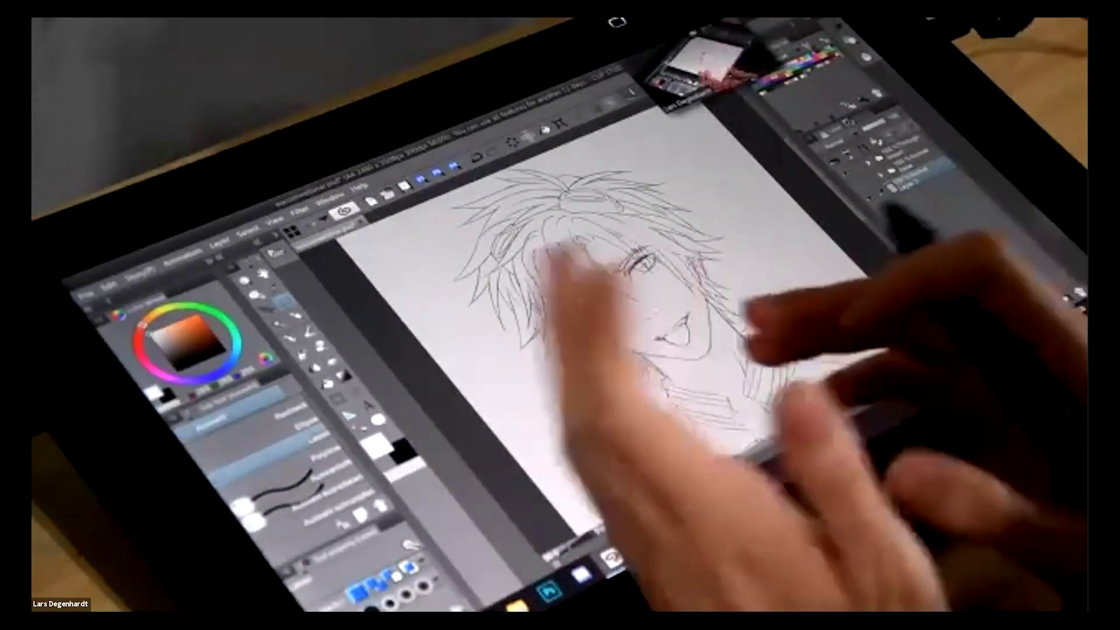
scroll(671, 321, "down", 2)
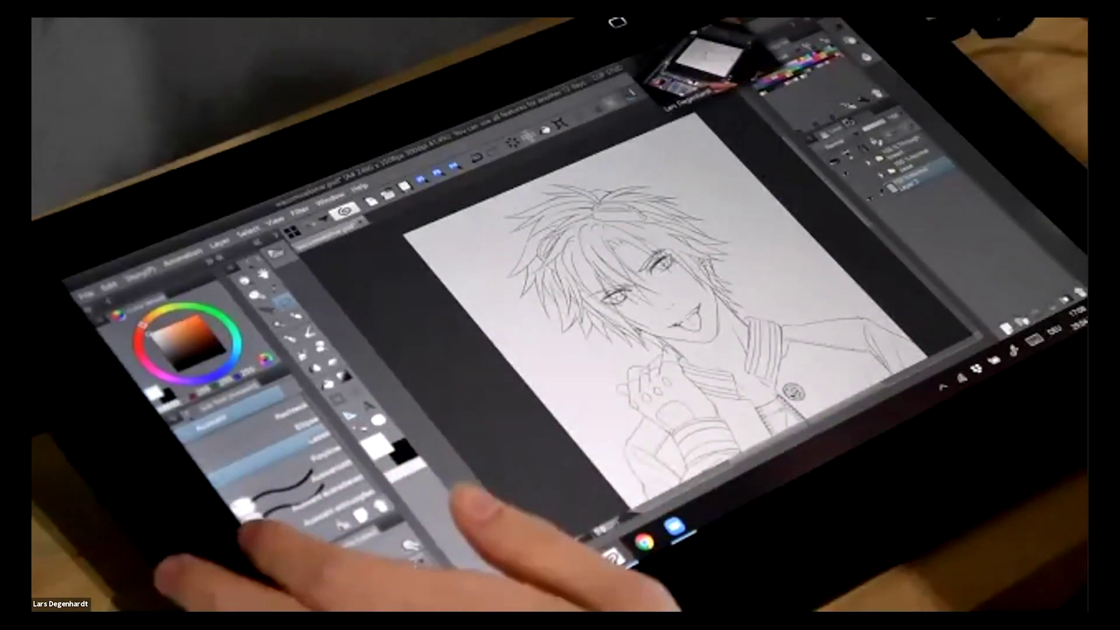
left_click_drag(551, 353, 538, 336)
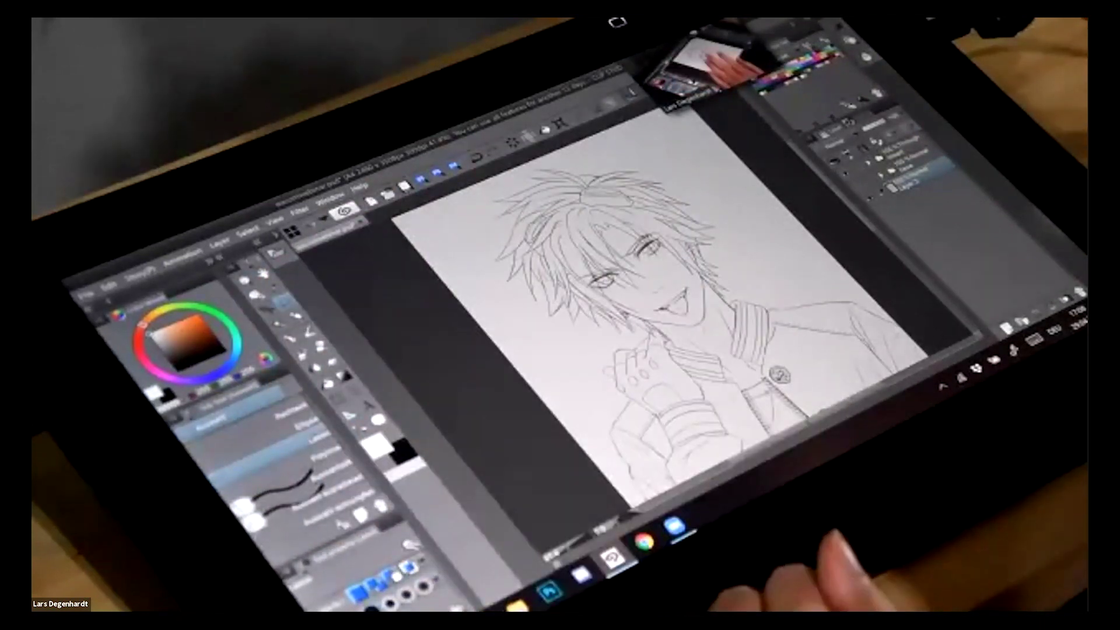
mouse_move(680, 187)
left_mouse_down()
mouse_move(667, 181)
mouse_move(703, 187)
left_mouse_up()
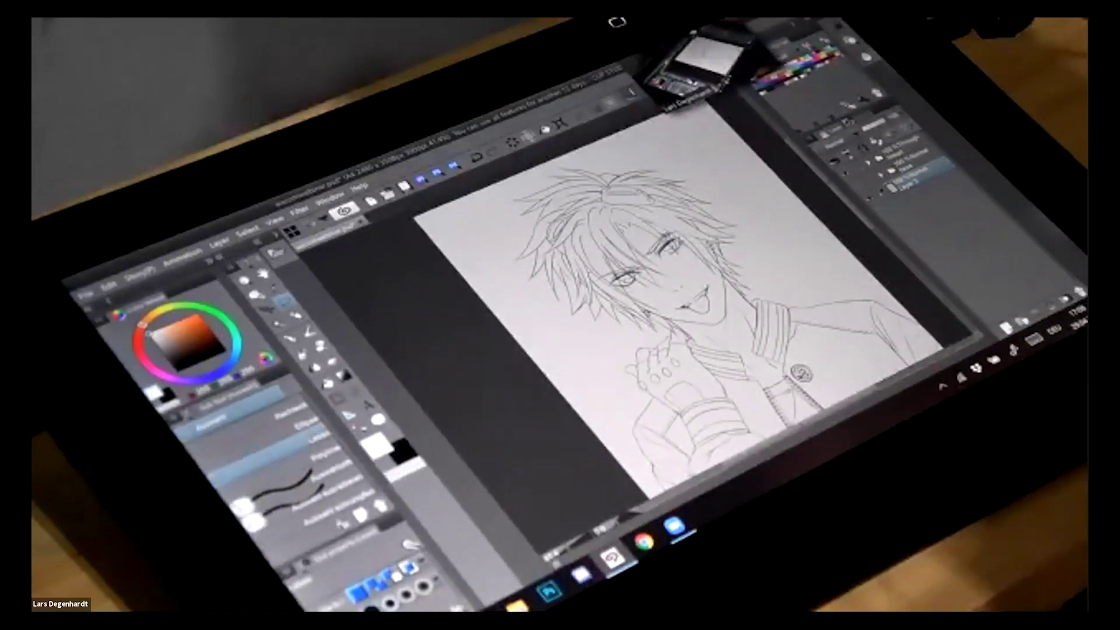
mouse_move(766, 208)
left_mouse_down()
mouse_move(732, 200)
mouse_move(748, 207)
left_mouse_up()
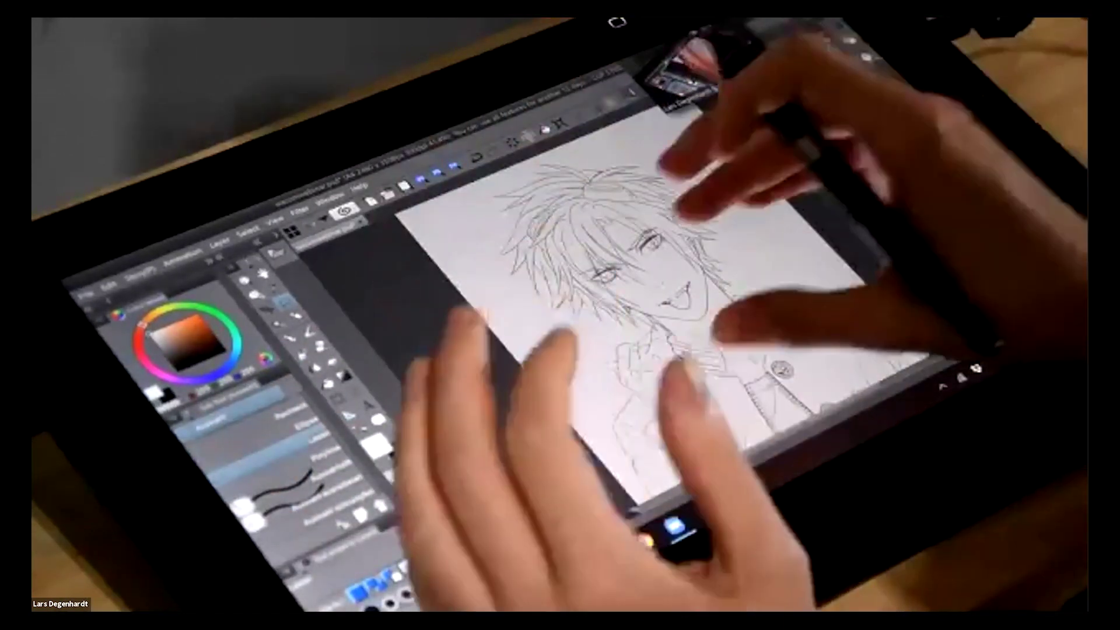
scroll(659, 280, "down", 2)
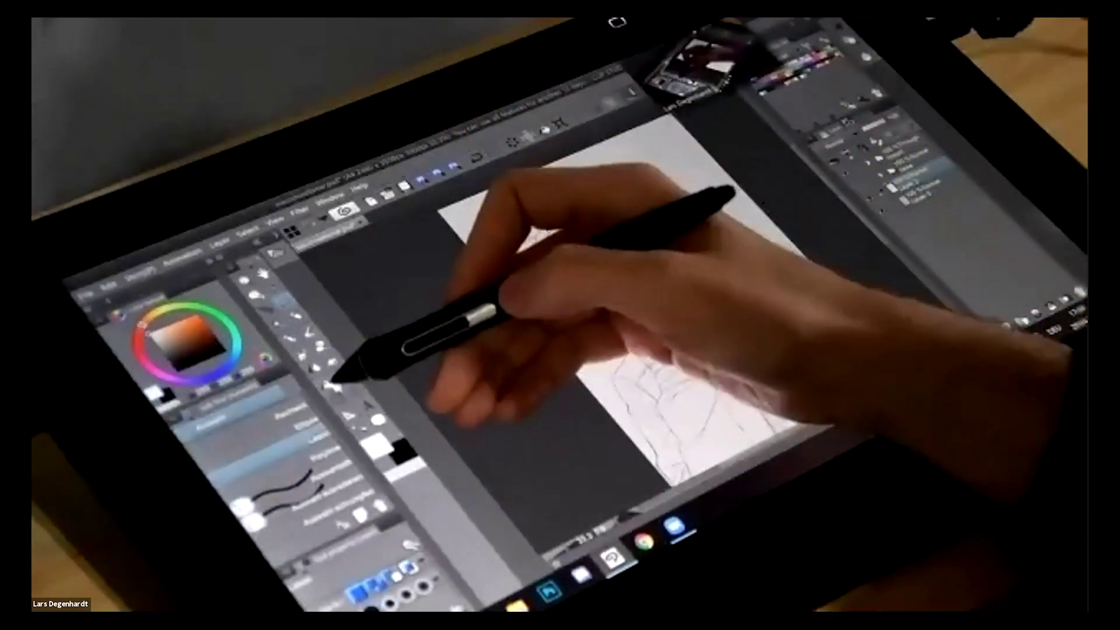
Try filling the face and front hair strands with white using the Fill sub tool that refers to other layers.
left_click(335, 383)
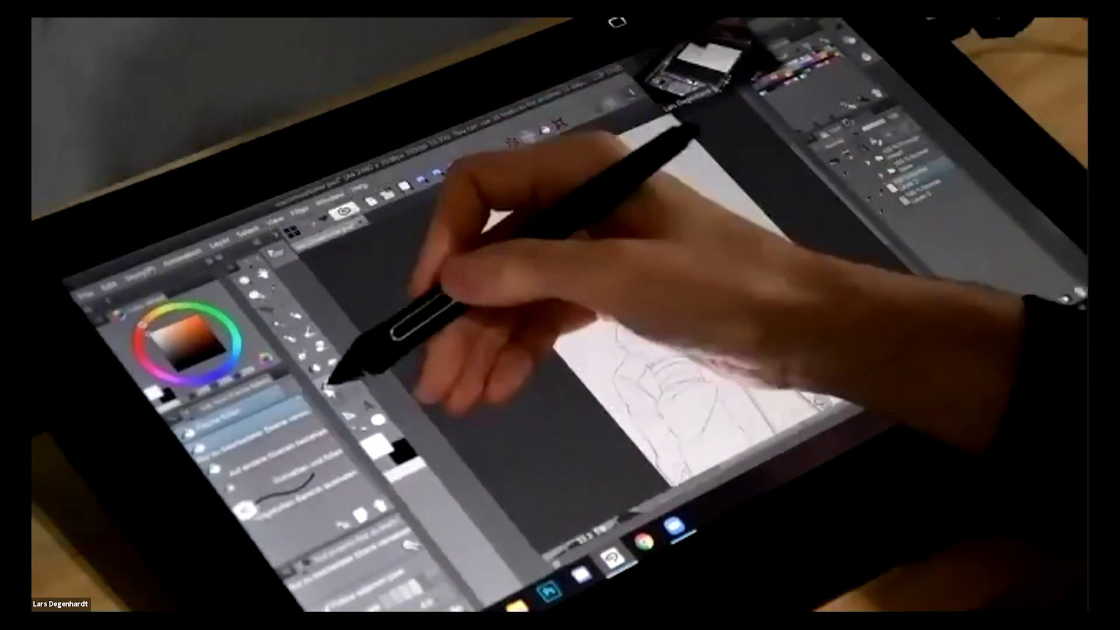
left_click(309, 437)
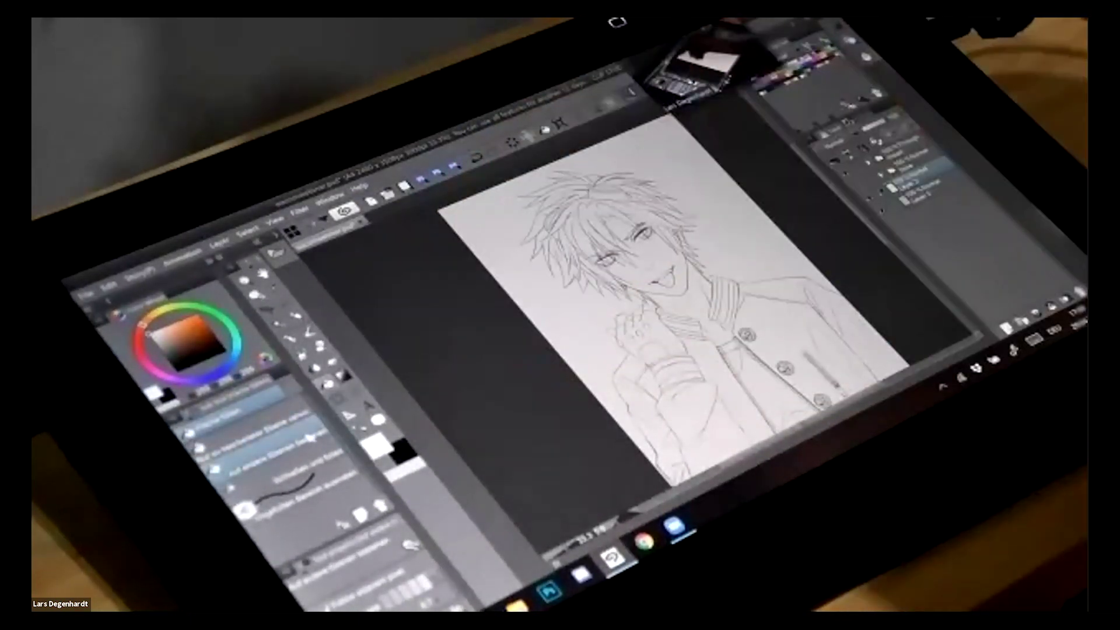
scroll(679, 219, "up", 2)
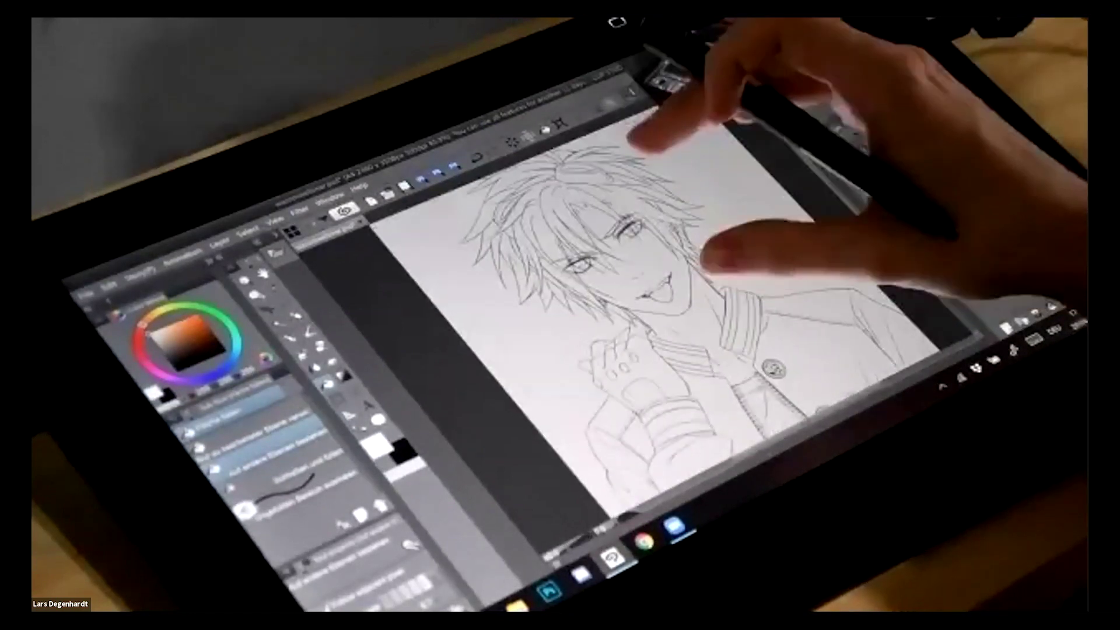
left_click_drag(677, 240, 694, 267)
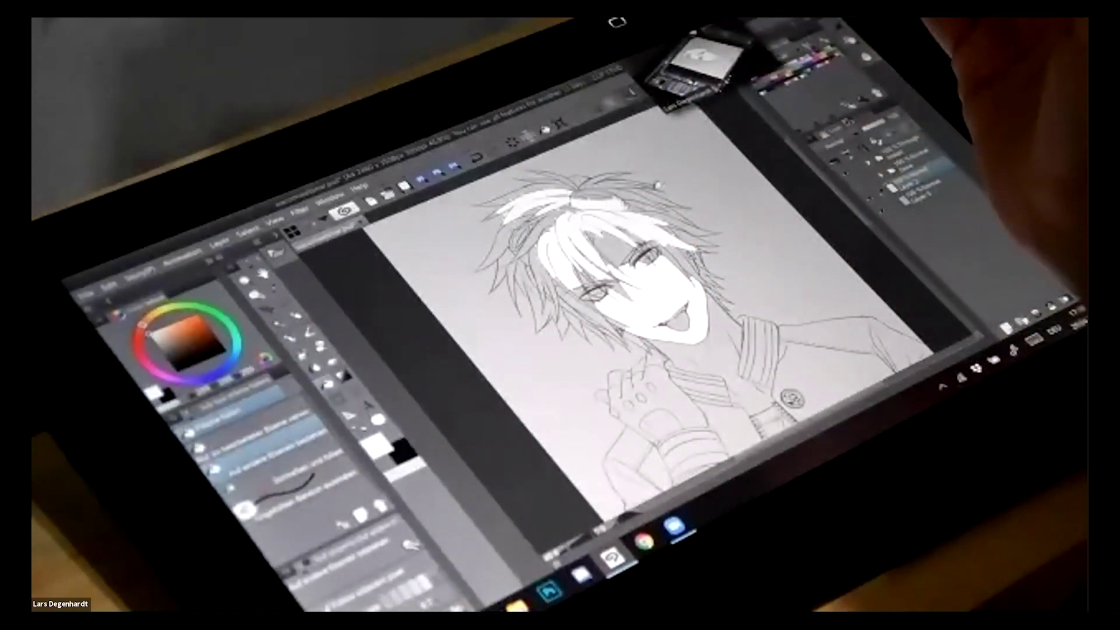
mouse_move(658, 185)
left_mouse_down()
mouse_move(638, 174)
mouse_move(652, 187)
left_mouse_up()
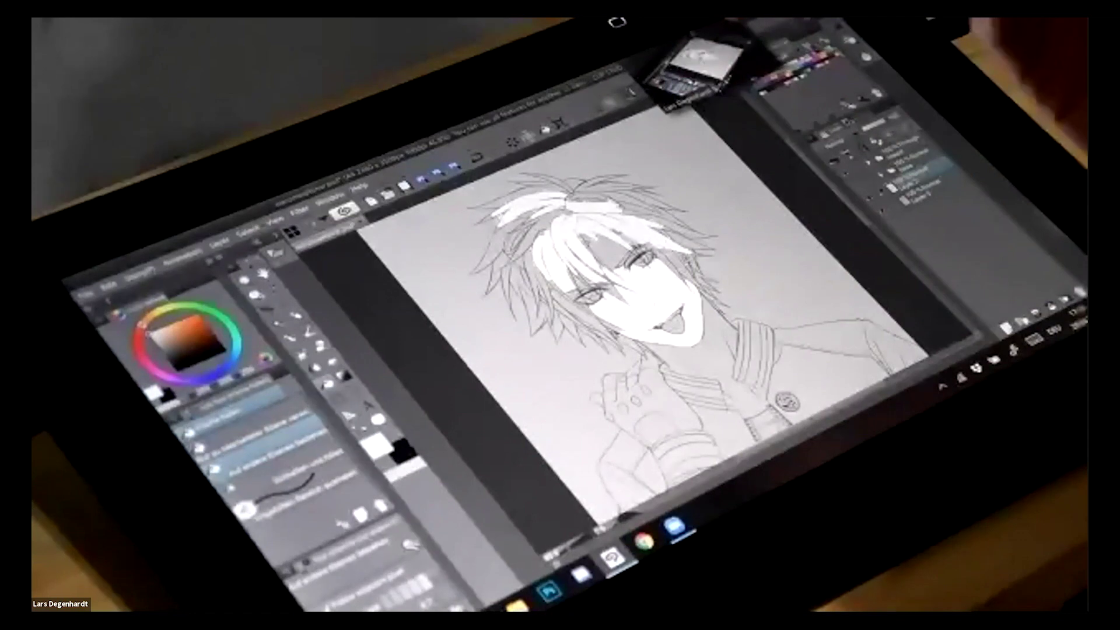
scroll(653, 234, "up", 4)
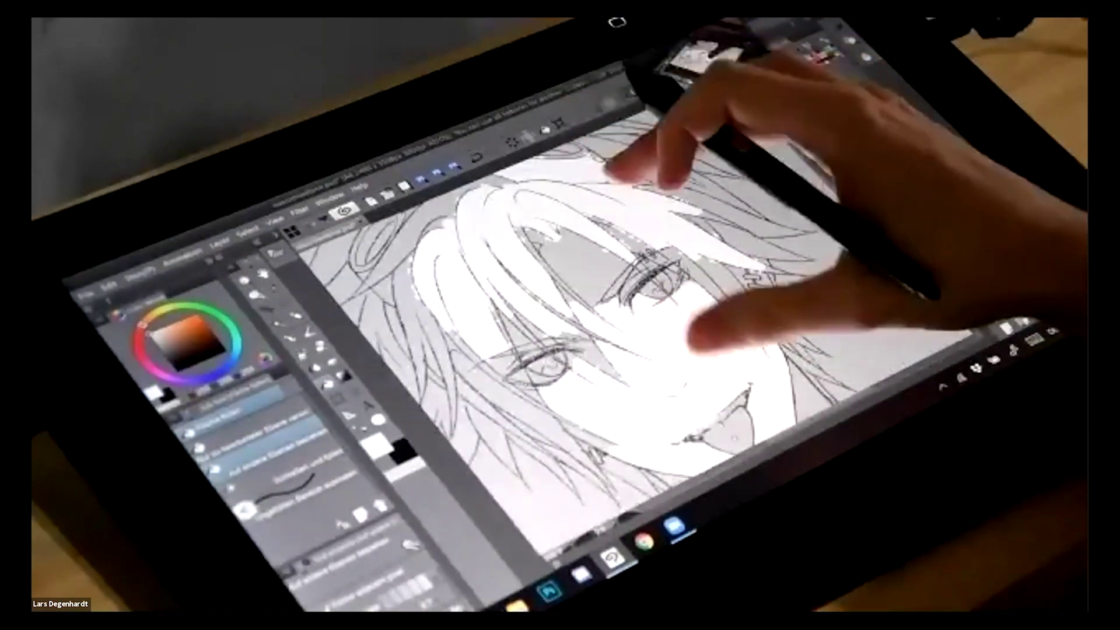
scroll(700, 280, "down", 5)
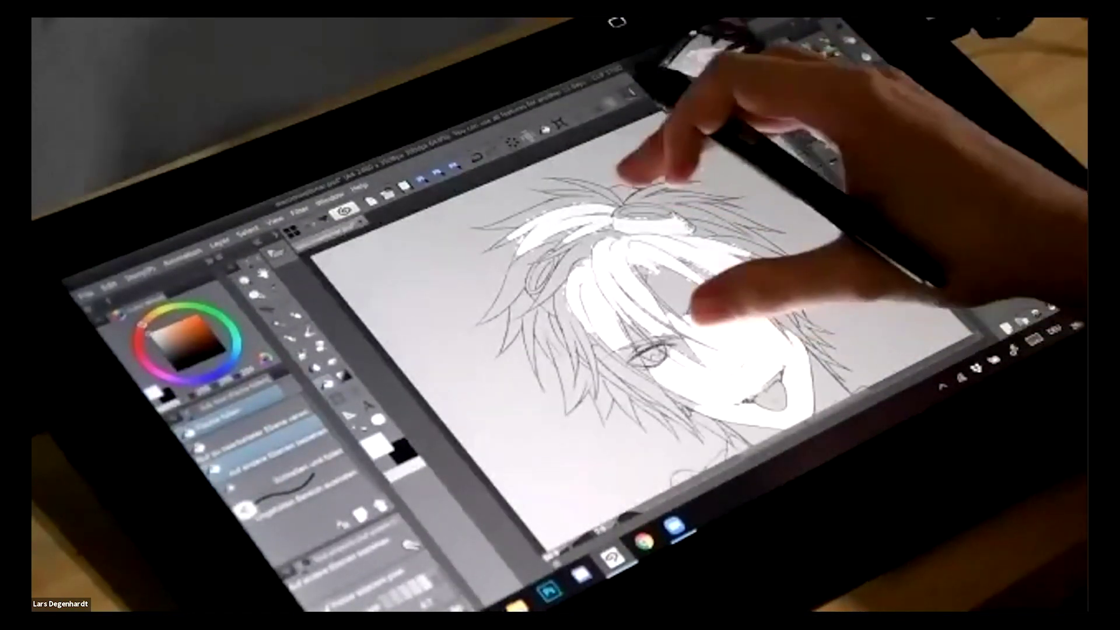
scroll(665, 245, "down", 2)
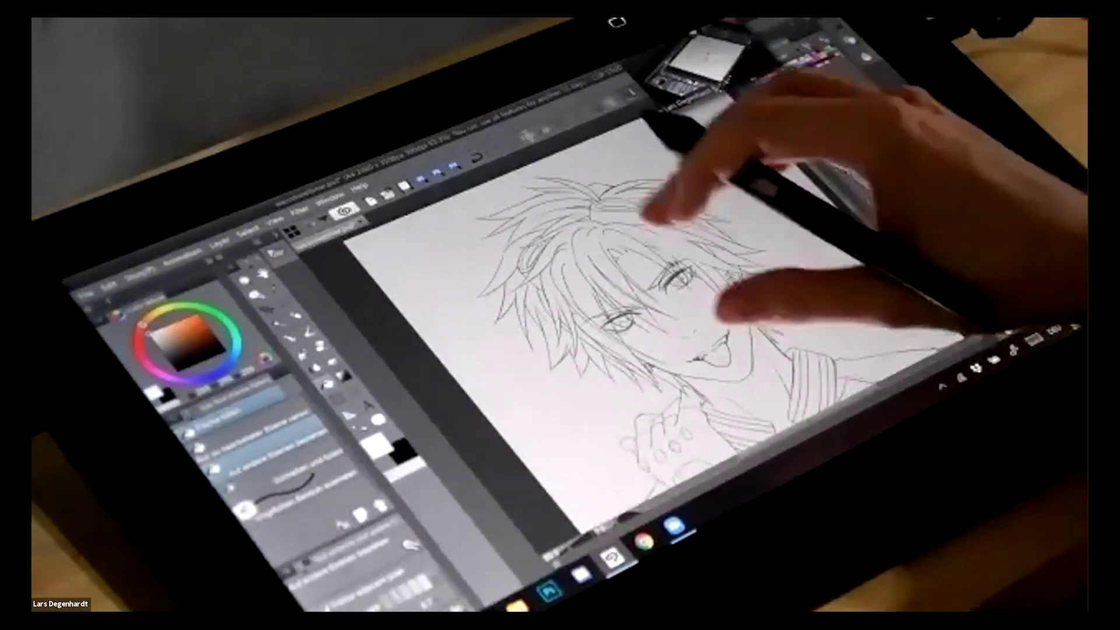
Draw a rough white pen outline around the jacket's sleeve and across the shoulders.
scroll(688, 263, "down", 2)
scroll(776, 292, "down", 3)
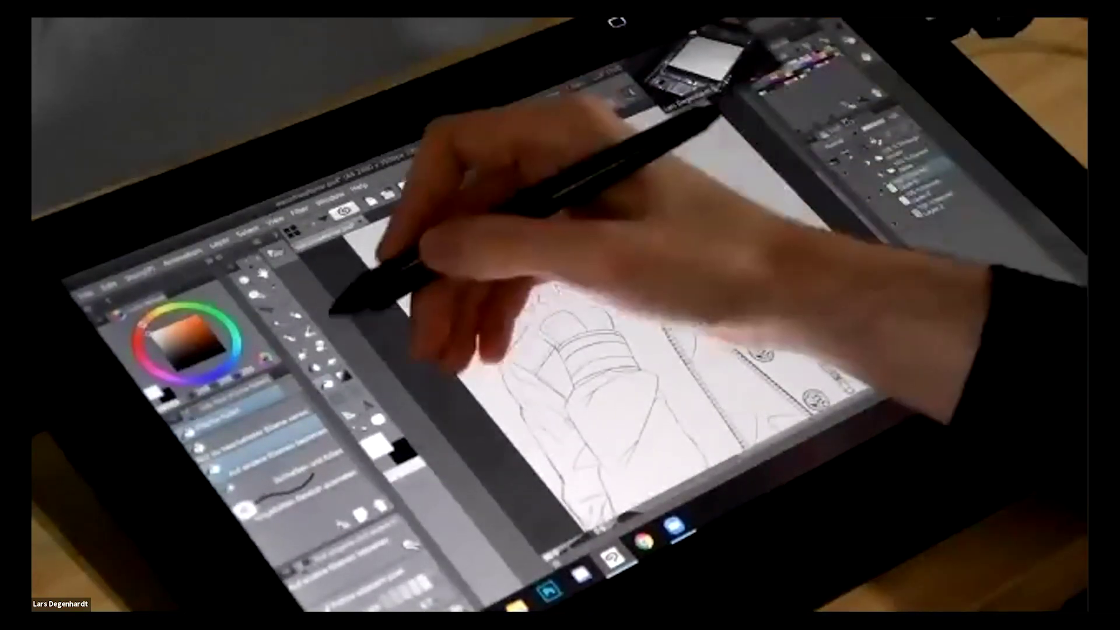
left_click(291, 336)
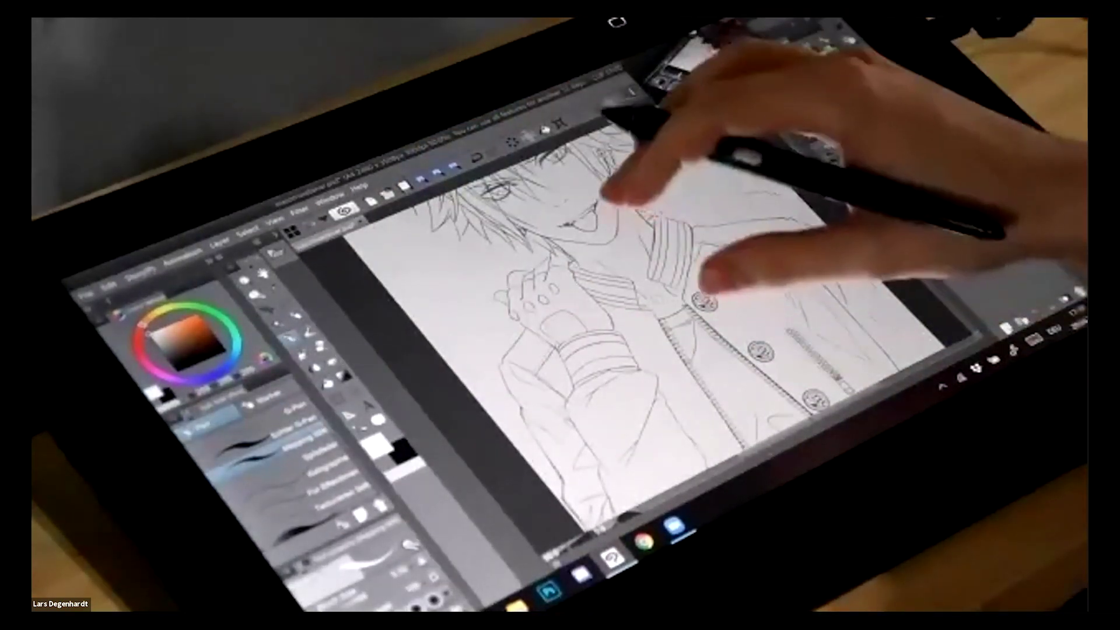
scroll(701, 286, "down", 3)
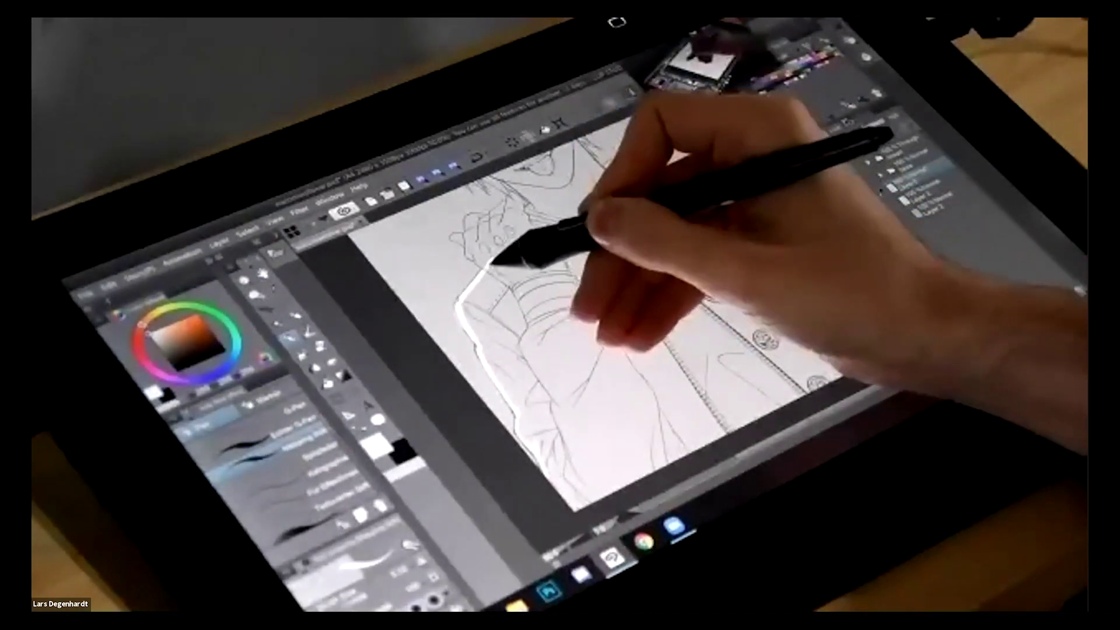
mouse_move(499, 248)
left_mouse_down()
mouse_move(694, 169)
mouse_move(745, 165)
mouse_move(805, 199)
left_mouse_up()
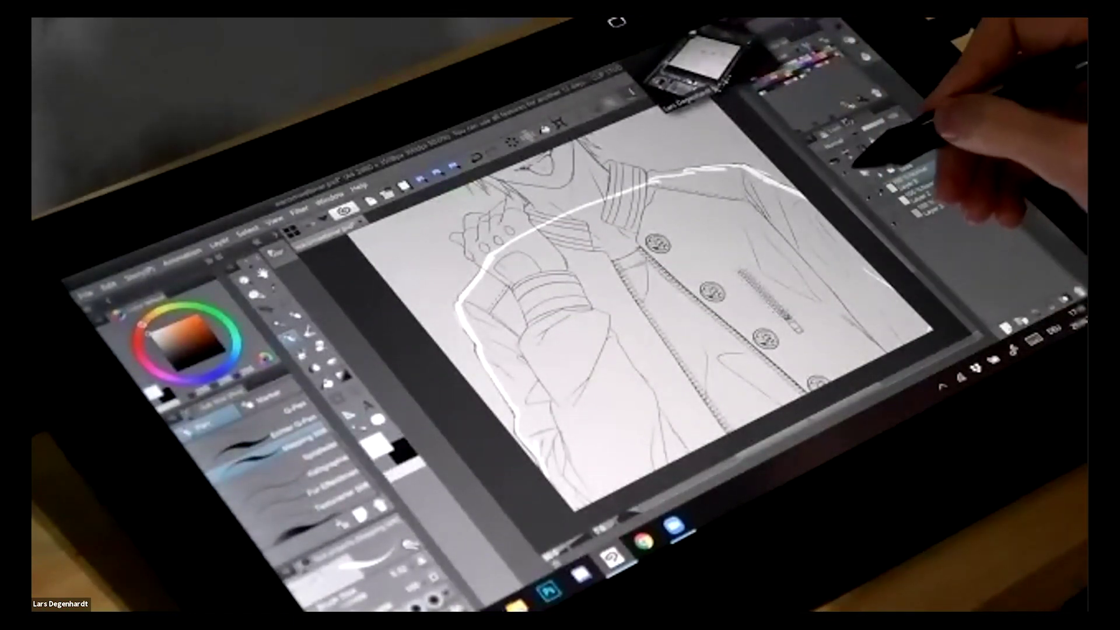
Hide the line art, fill the outlined jacket area with white, and show the line art again.
left_click(855, 170)
left_click(327, 382)
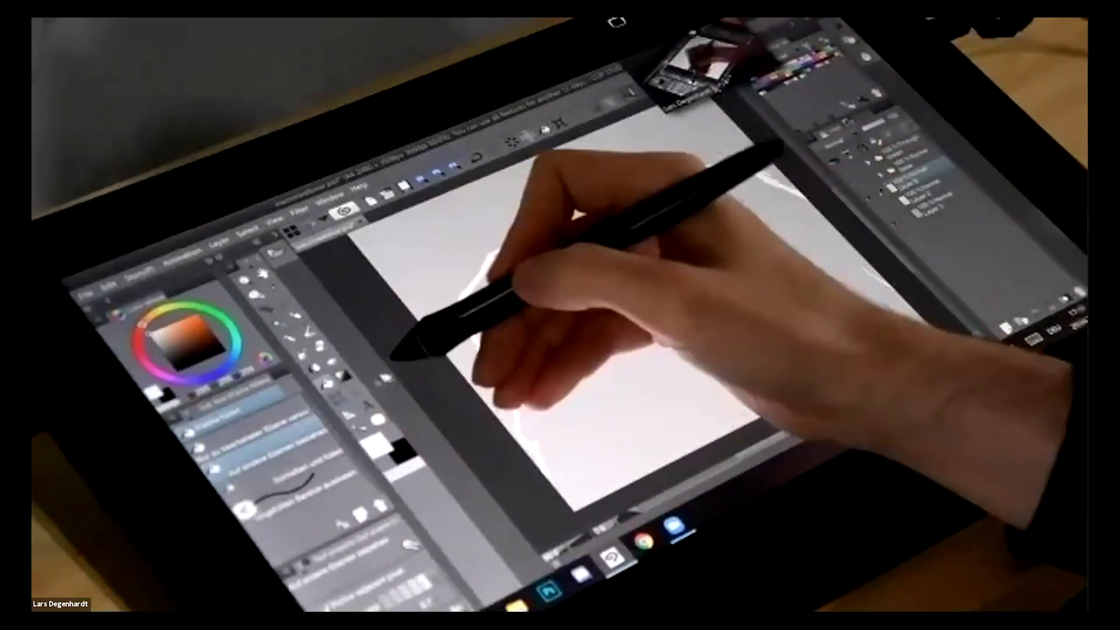
left_click(629, 310)
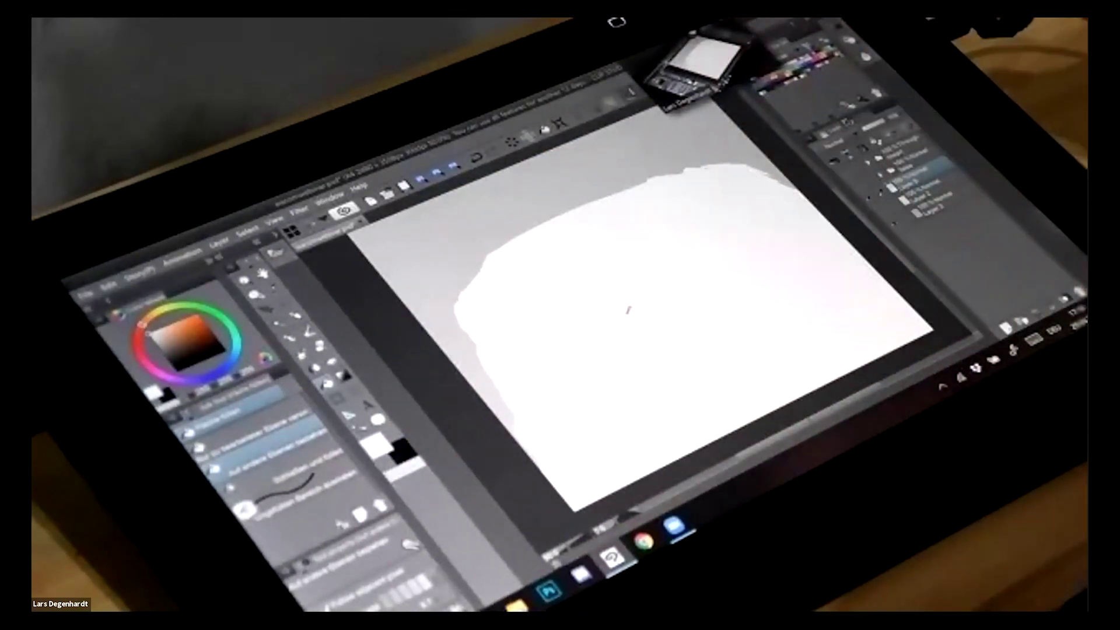
left_click(862, 188)
left_click(857, 186)
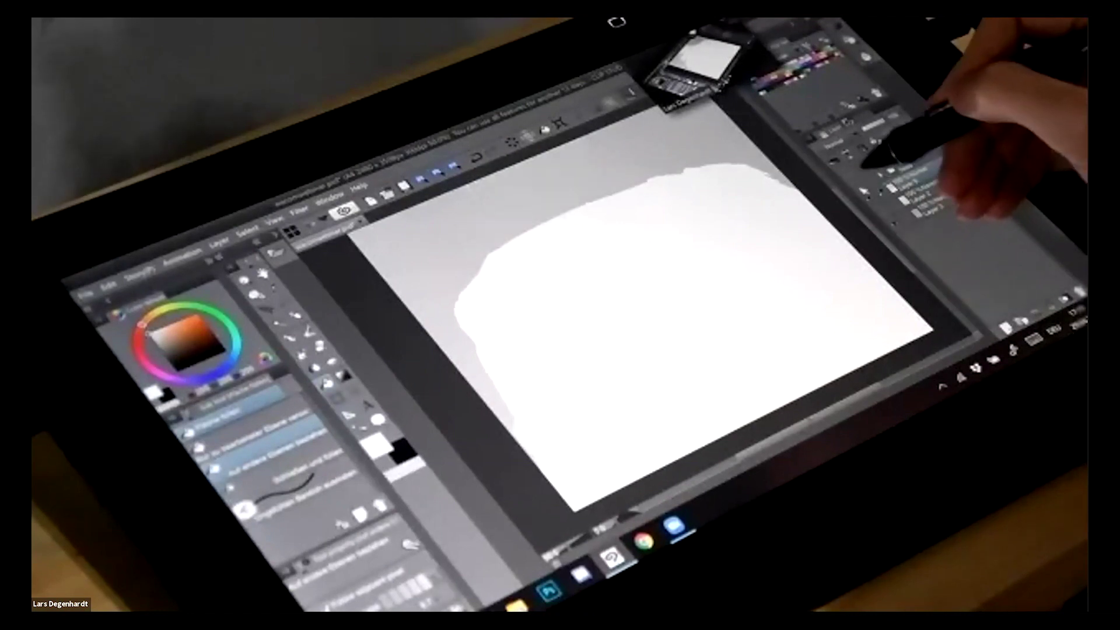
left_click(844, 173)
Examine how the white fill lines up with the line art along the jacket, collar and hand.
left_click_drag(741, 228, 838, 354)
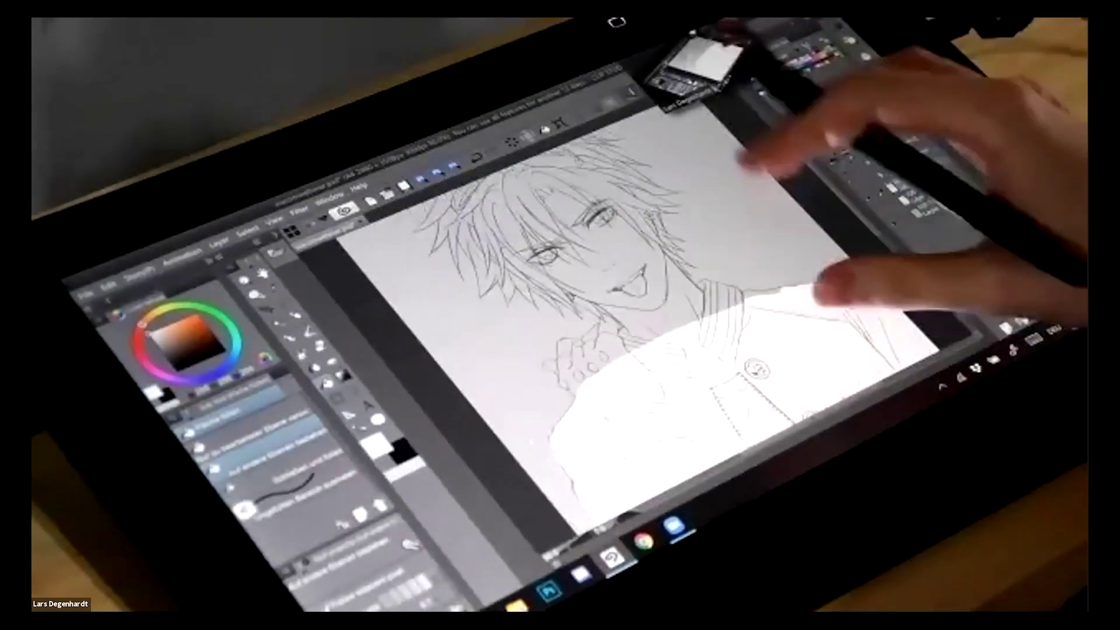
scroll(773, 222, "down", 2)
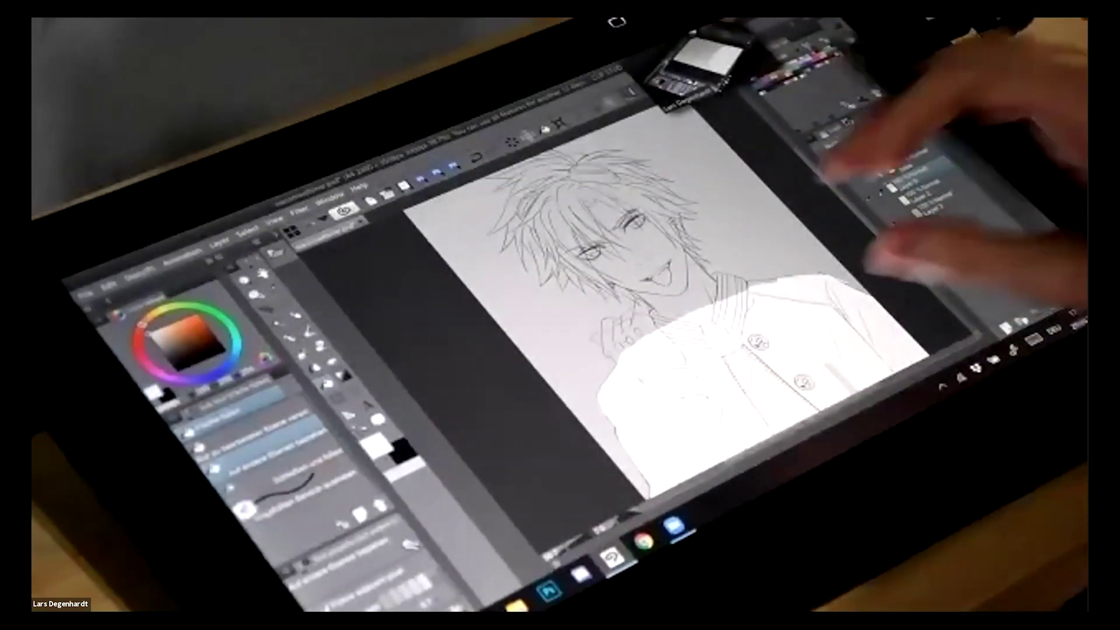
left_click_drag(772, 251, 738, 192)
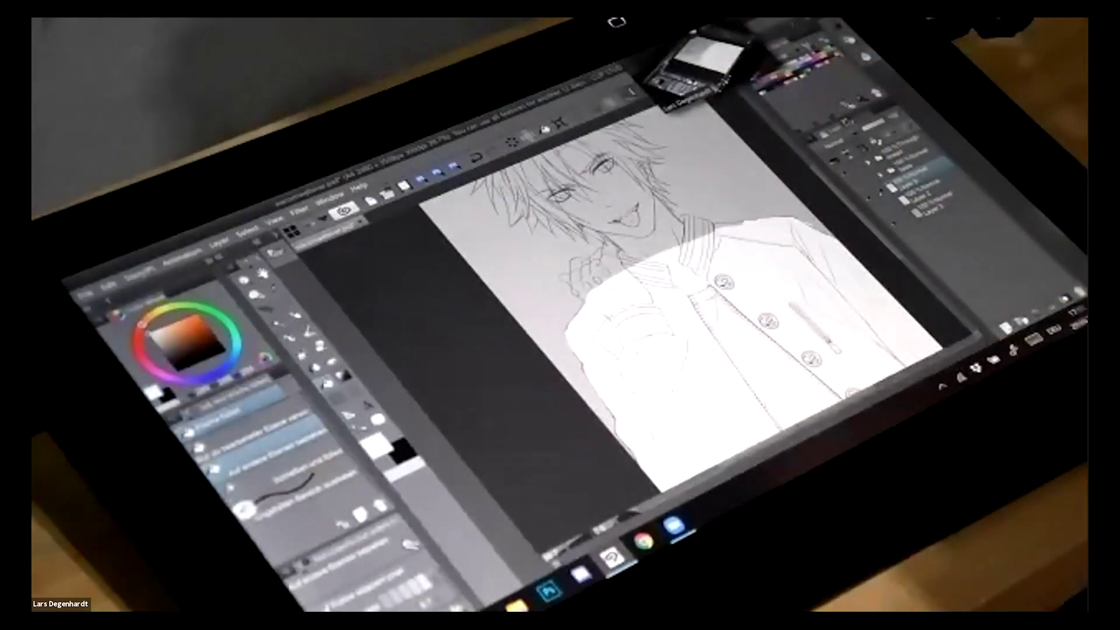
scroll(701, 263, "down", 3)
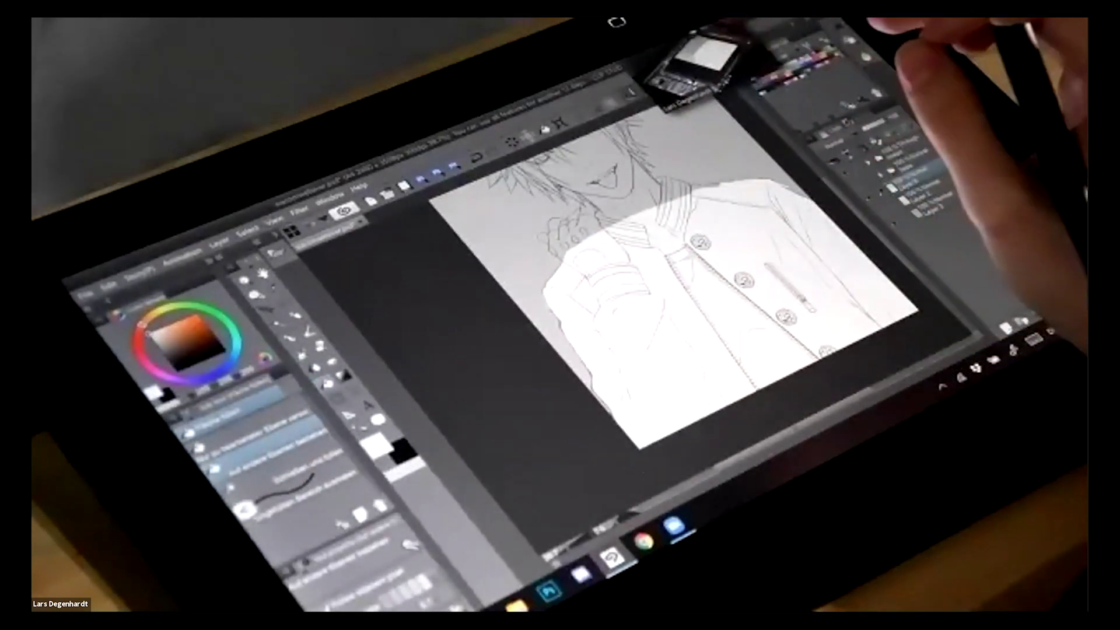
scroll(671, 263, "up", 2)
left_click_drag(720, 233, 665, 268)
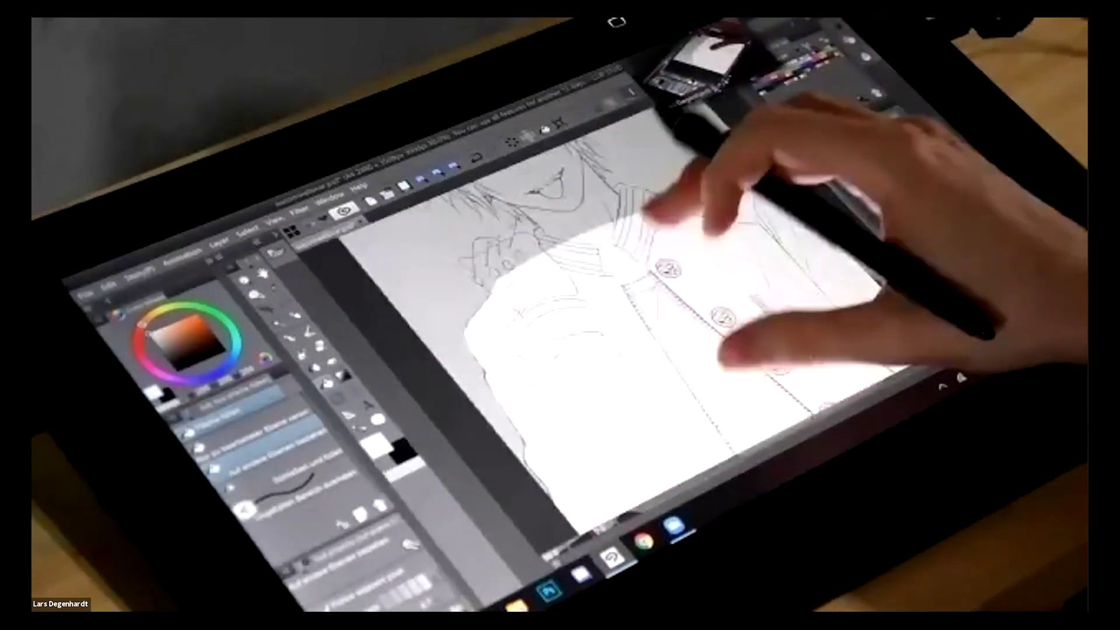
scroll(729, 269, "down", 2)
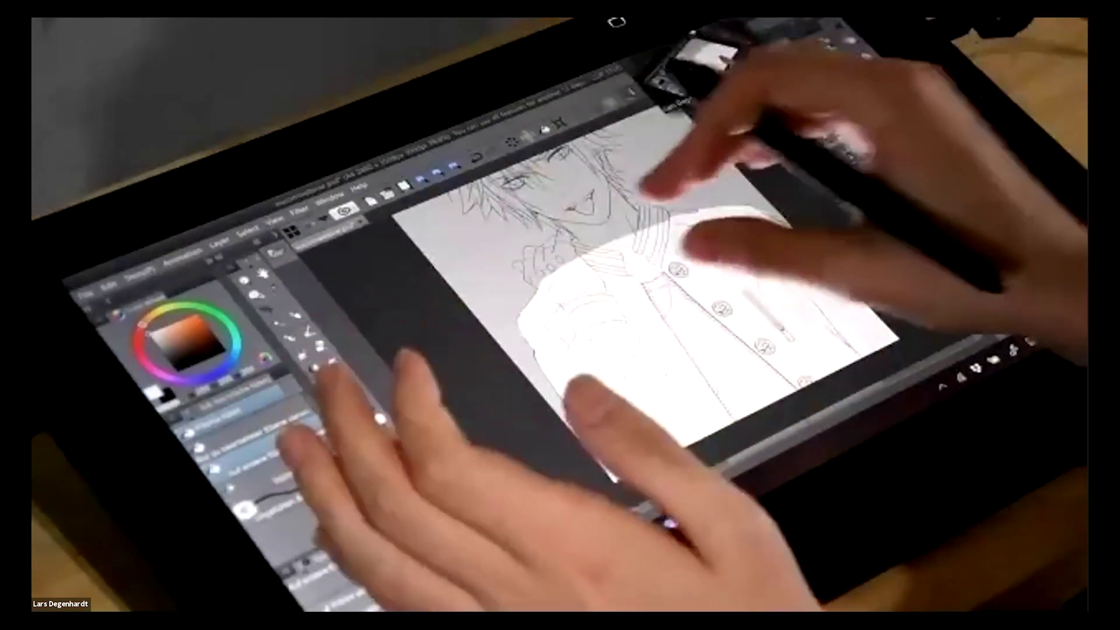
scroll(700, 263, "down", 3)
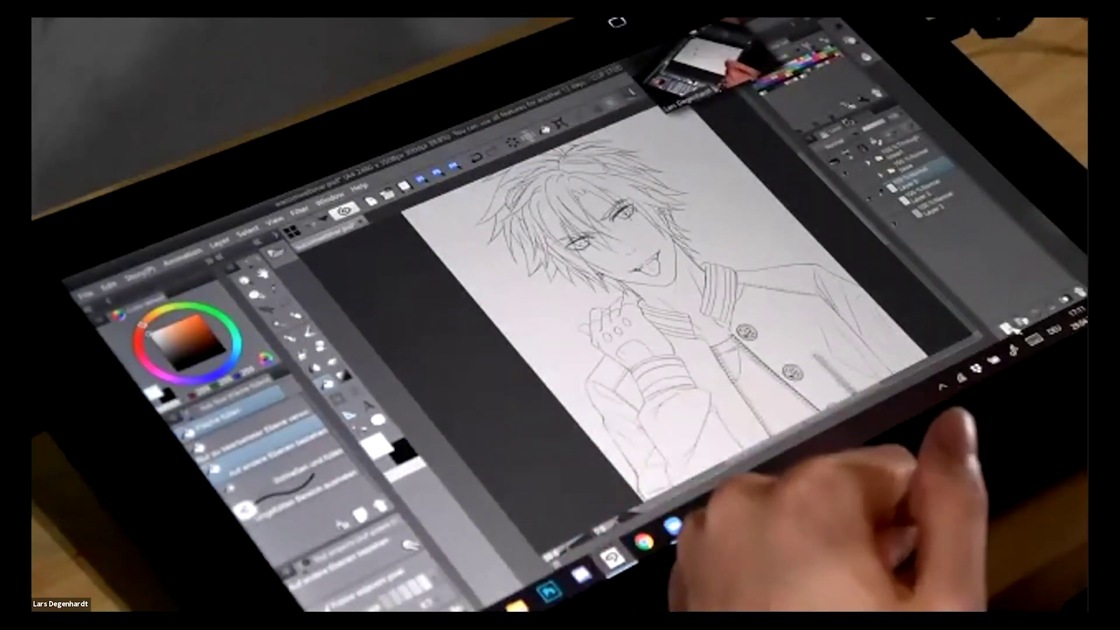
left_click(284, 301)
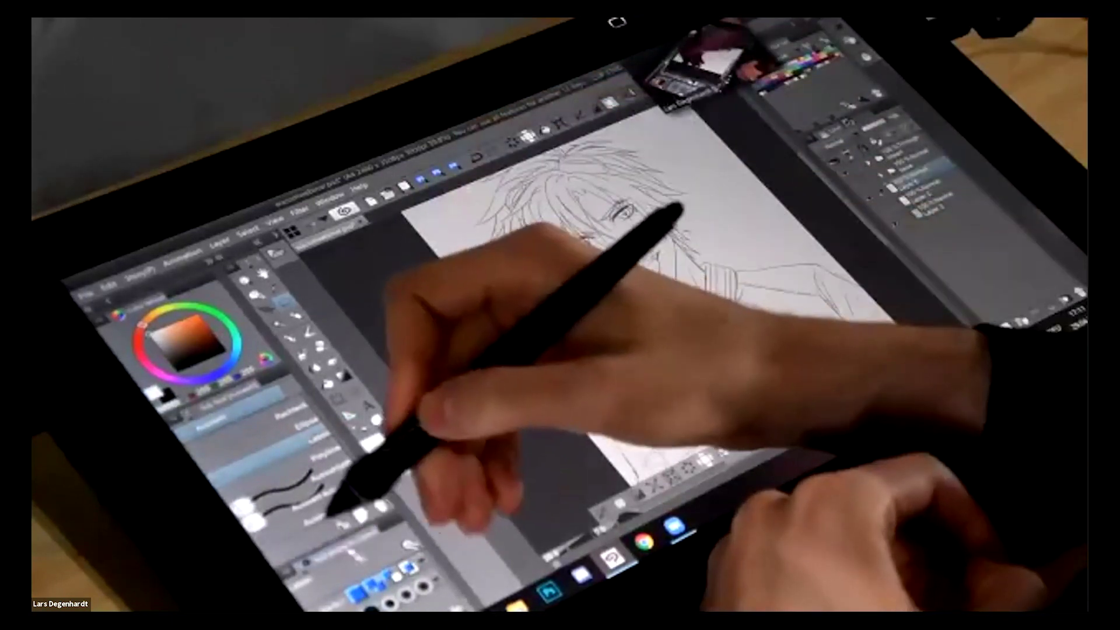
left_click(291, 410)
left_click(450, 411)
scroll(666, 303, "down", 1)
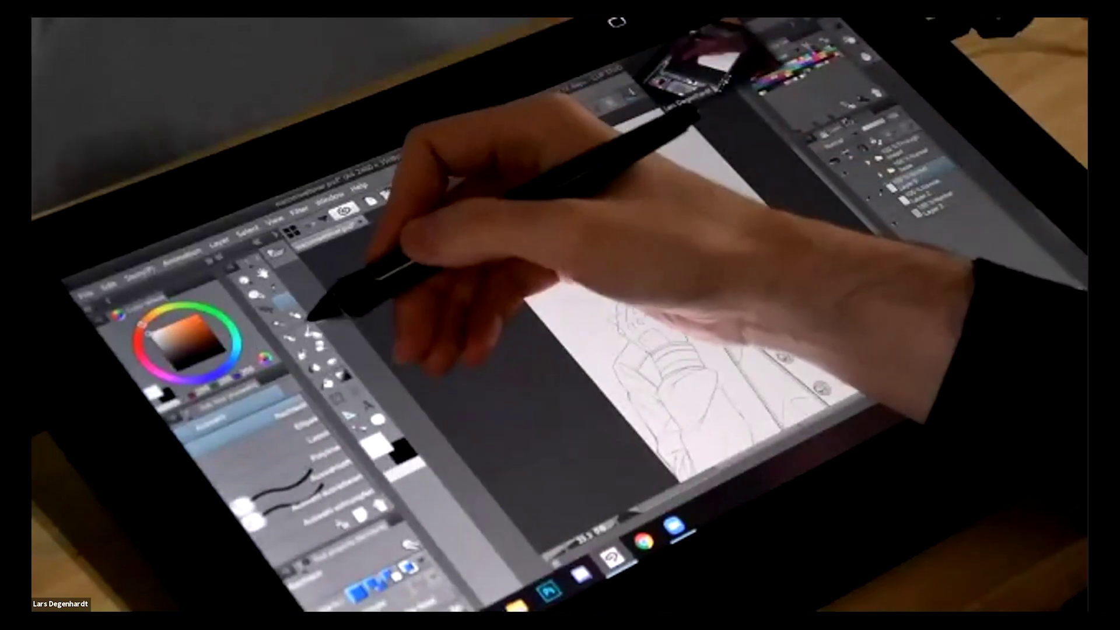
Select the background around the character with the Auto Select tool that refers to other layers.
left_click(277, 322)
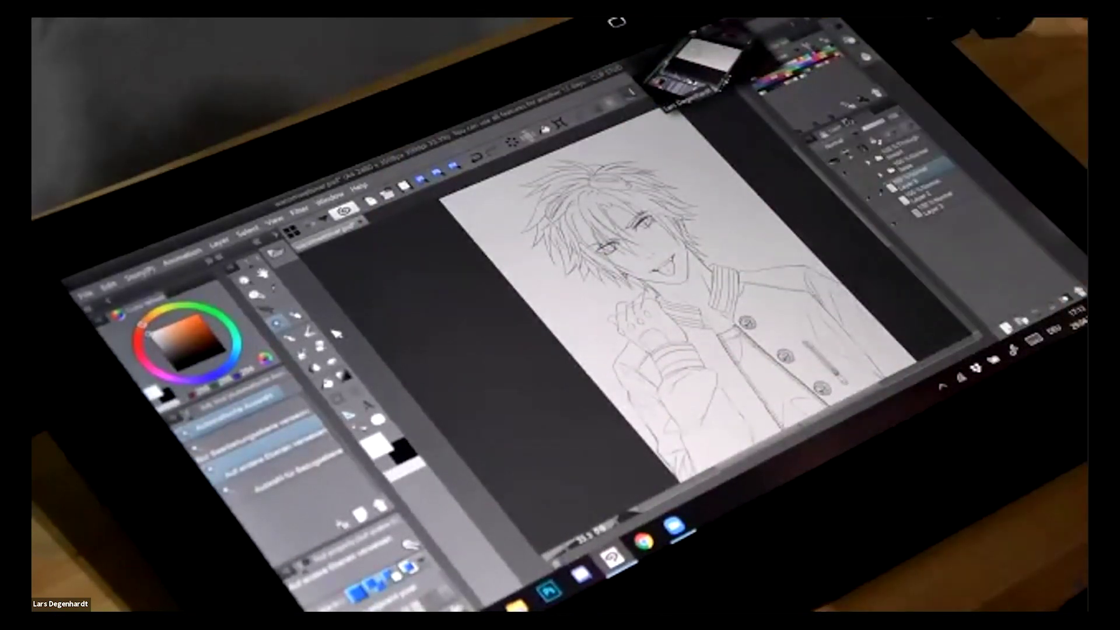
left_click(744, 228)
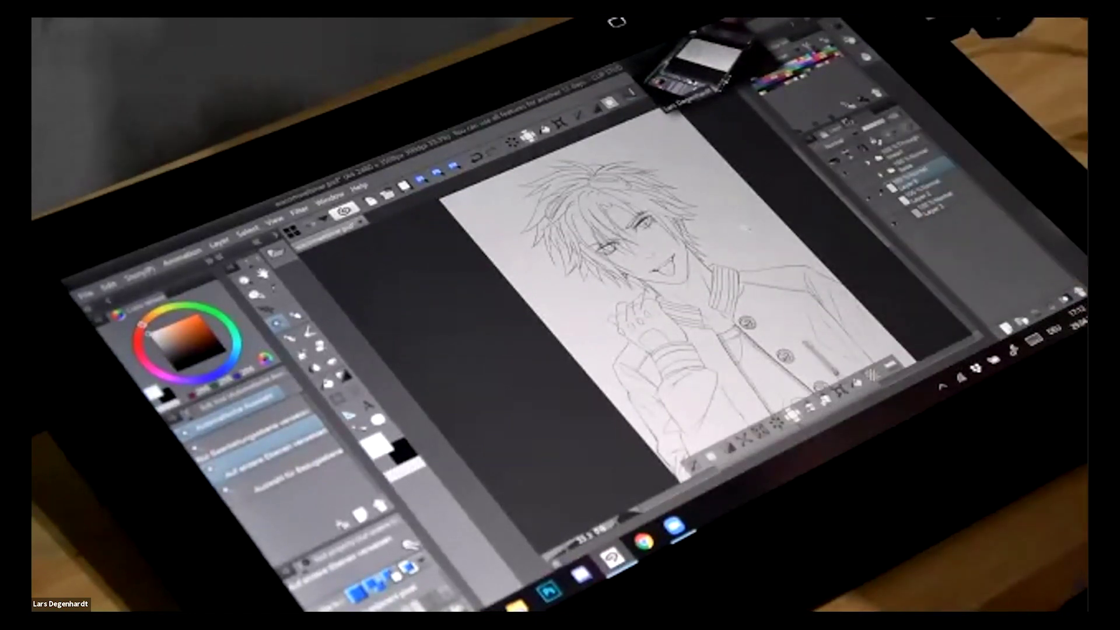
scroll(648, 265, "up", 3)
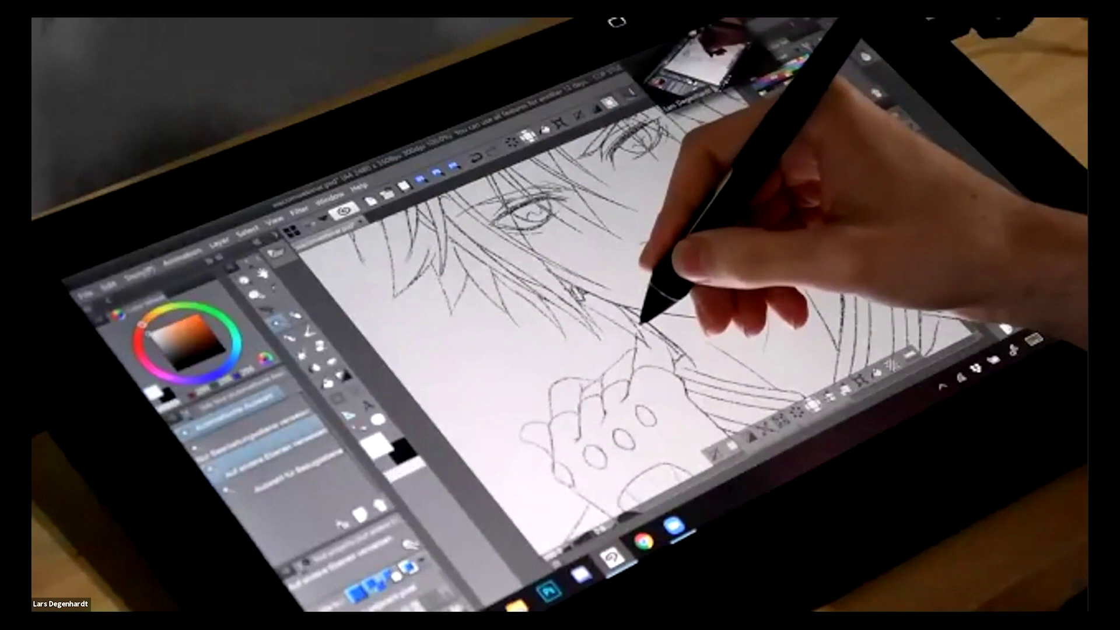
Invert the background selection so that it covers the whole character.
scroll(642, 280, "down", 5)
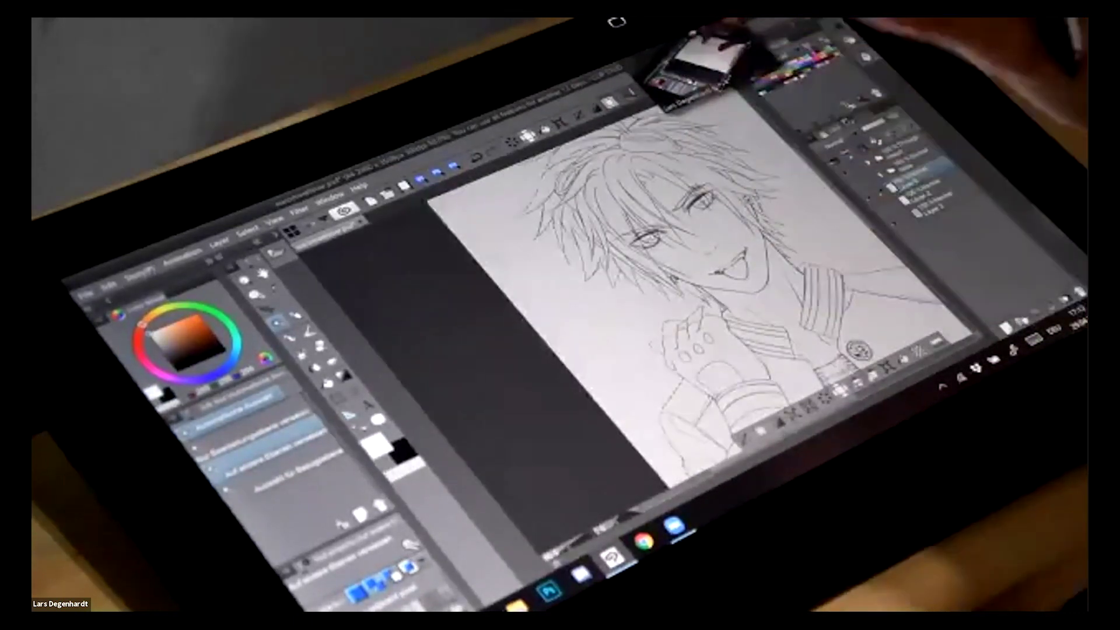
scroll(700, 251, "down", 2)
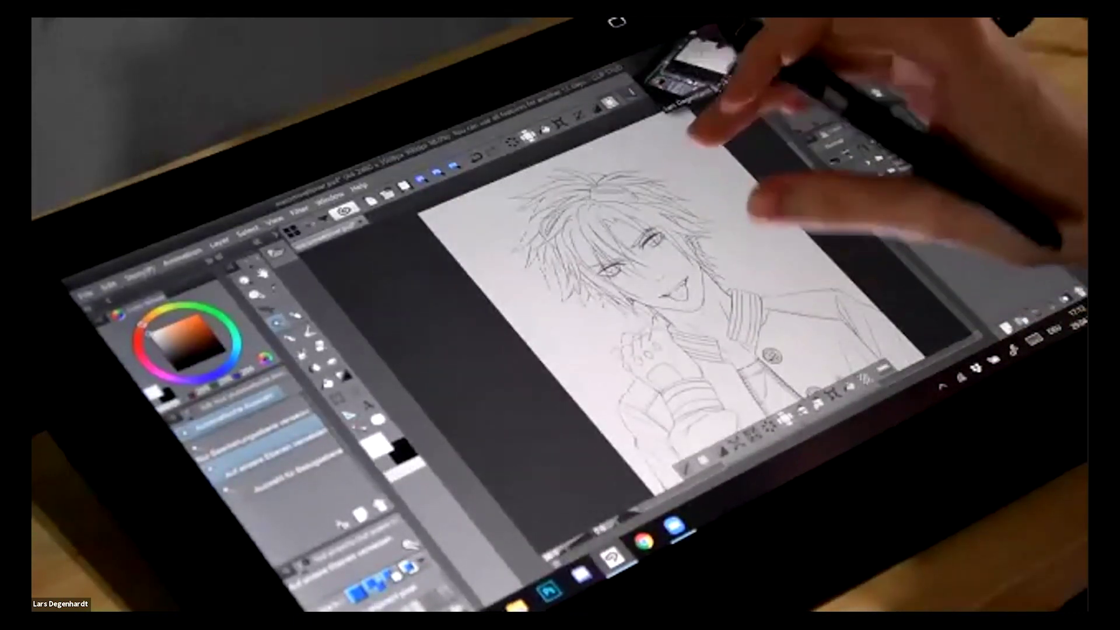
scroll(724, 175, "down", 1)
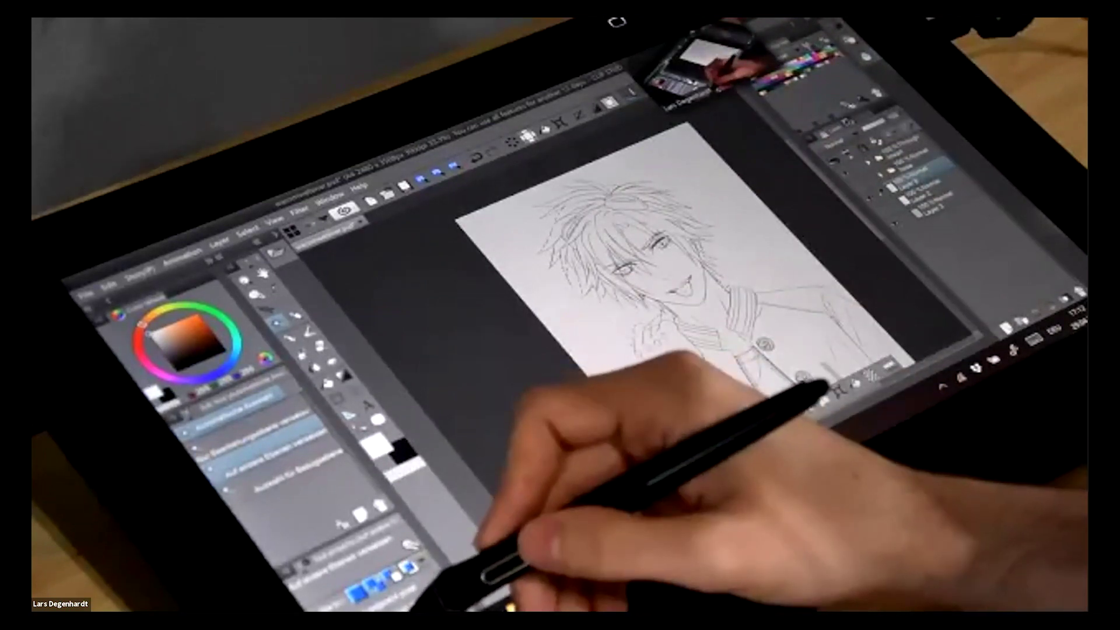
left_click_drag(706, 256, 657, 222)
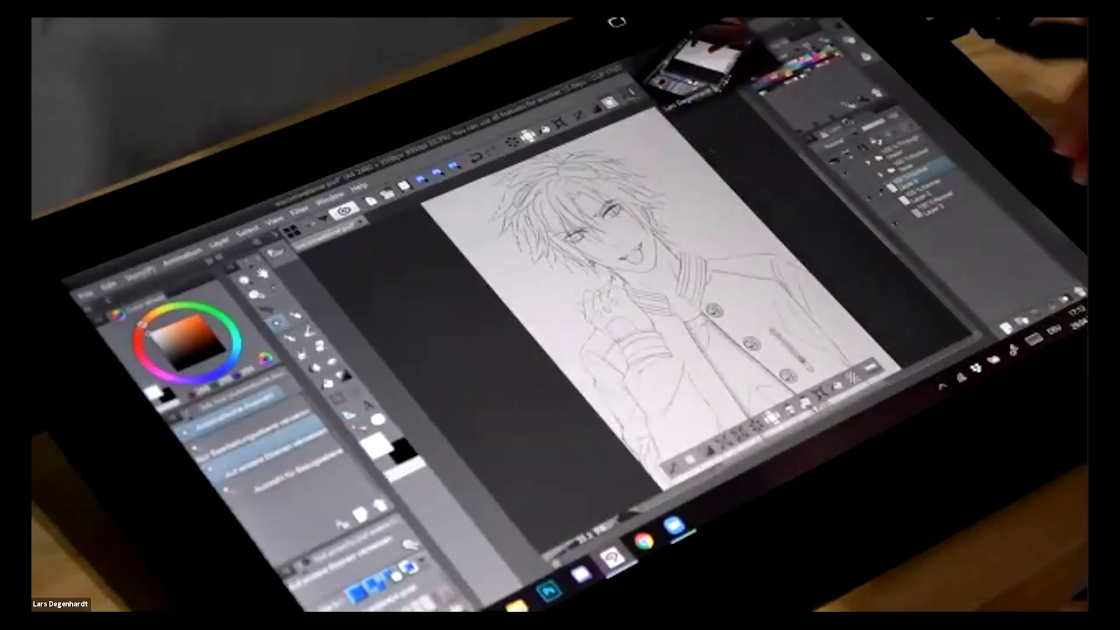
left_click(248, 232)
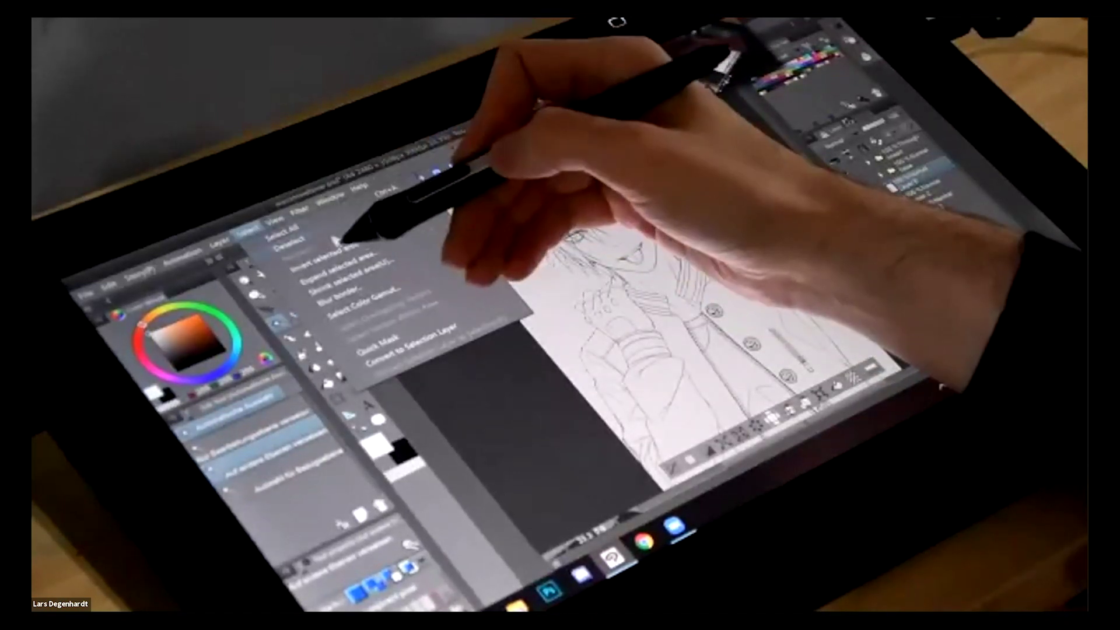
left_click(360, 246)
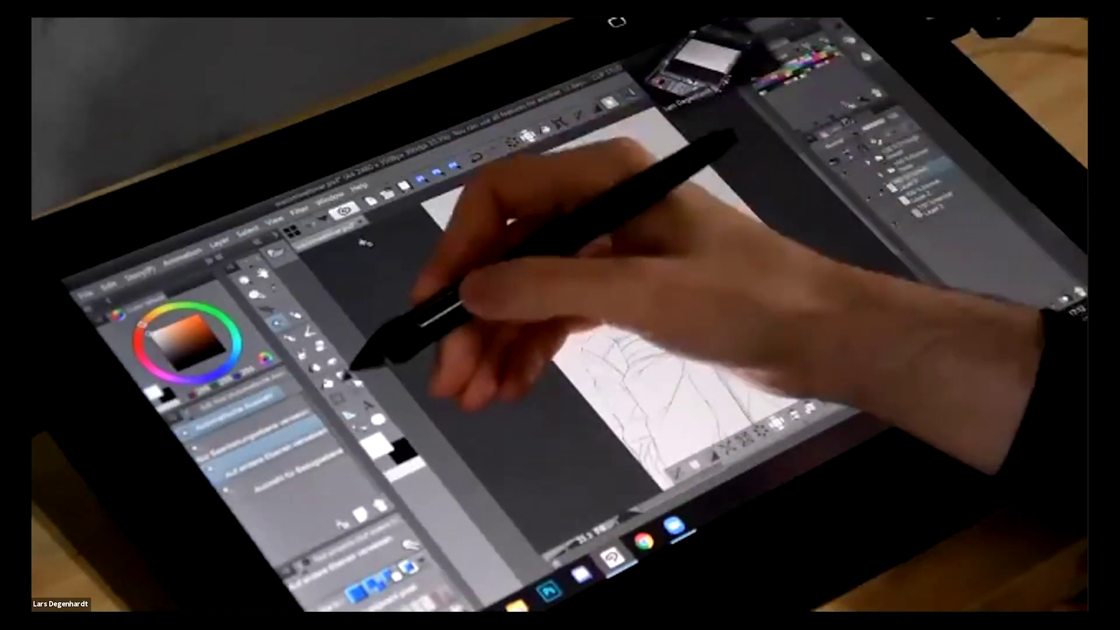
Fill the selected character area with white using the Fill tool.
left_click(329, 382)
left_click(295, 416)
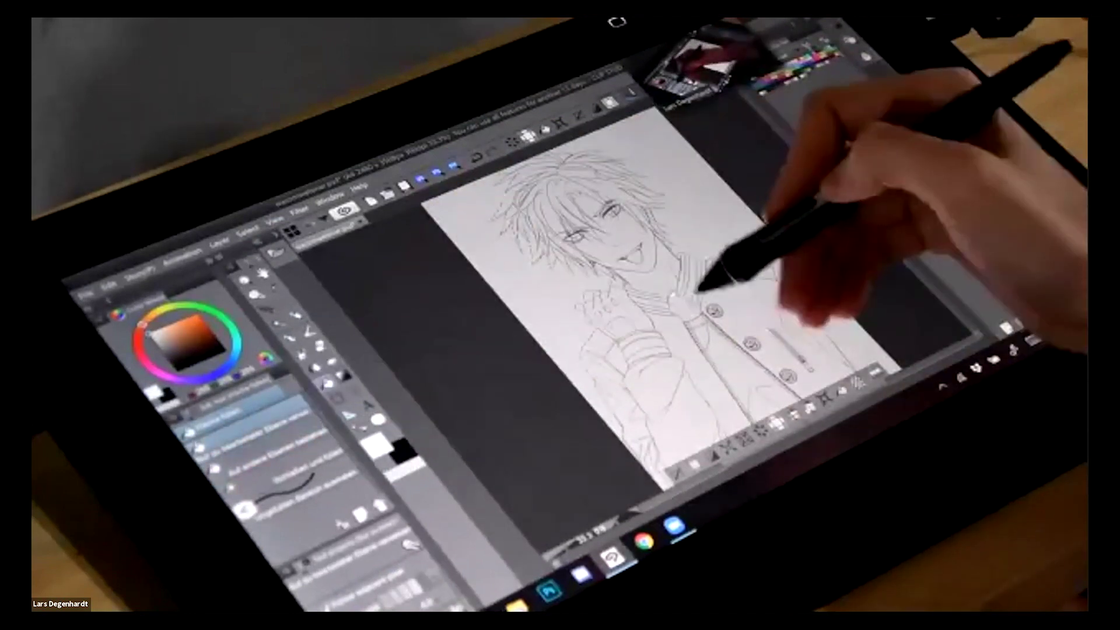
left_click(698, 291)
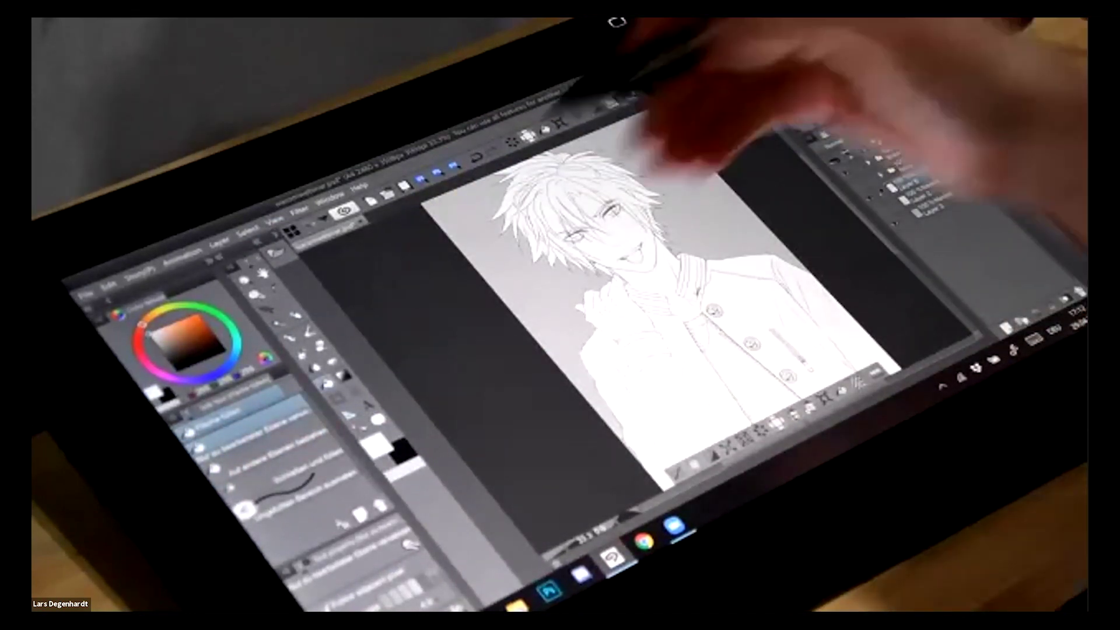
Clear the selection and lock the transparent pixels of the white base layer.
left_click(284, 301)
left_click(623, 344)
scroll(741, 263, "up", 2)
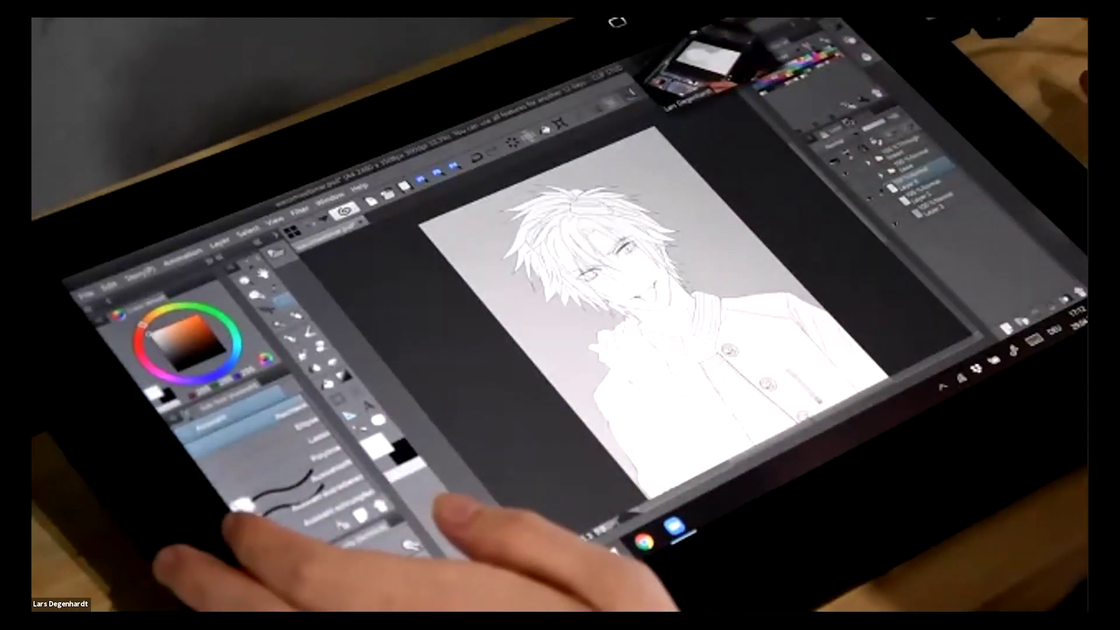
scroll(663, 266, "down", 2)
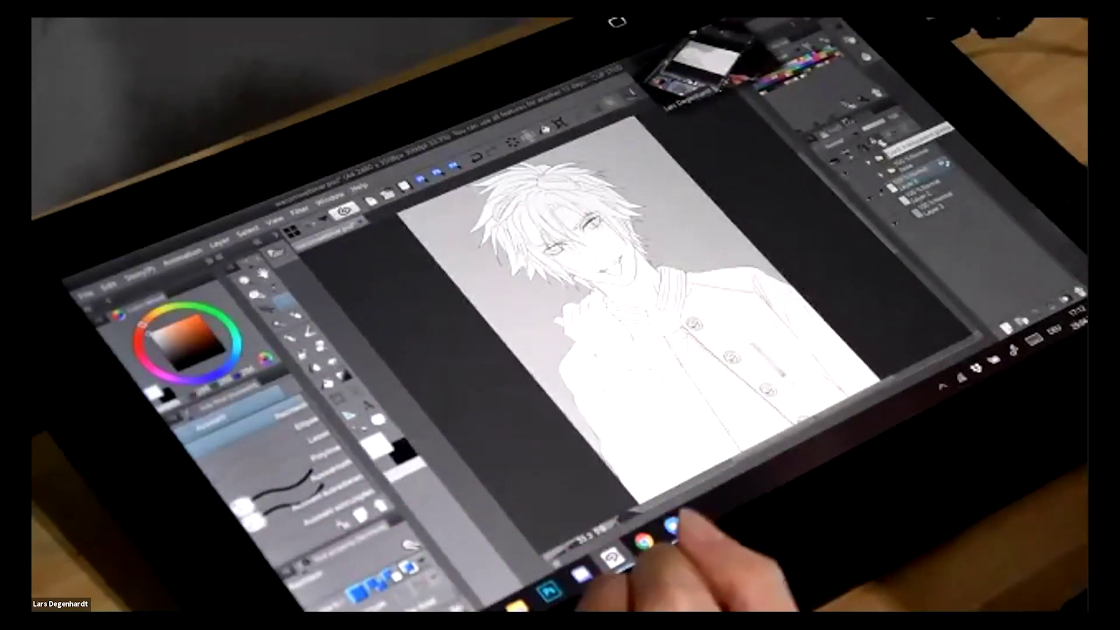
Choose a light orange drawing colour and enlarge the brush of the Mapping Stift pen.
left_click(1006, 327)
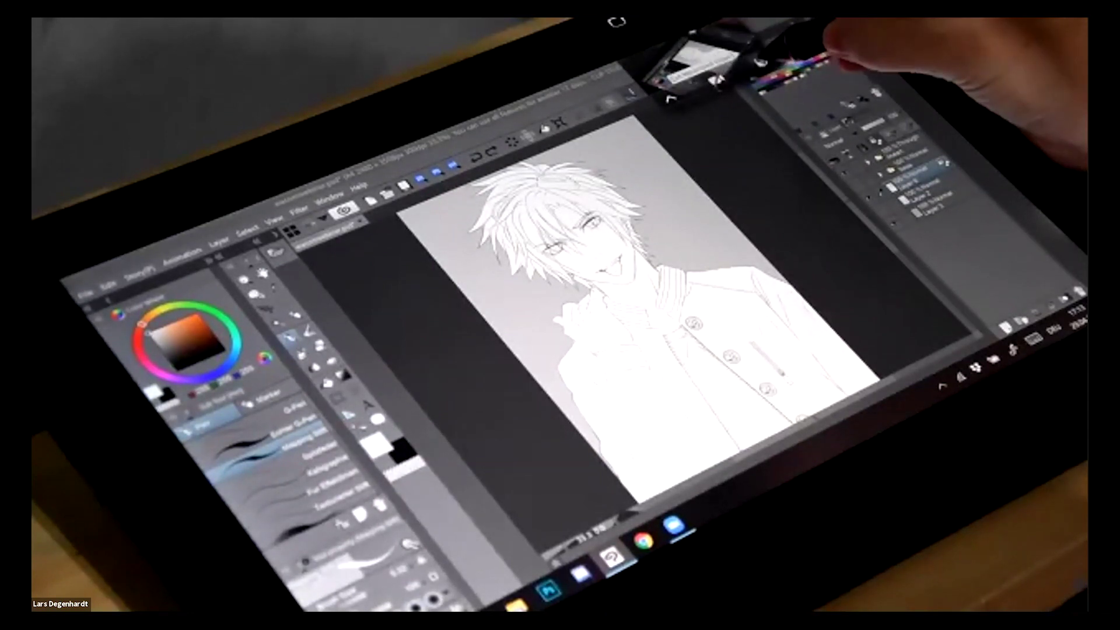
left_click(762, 61)
left_click(849, 388)
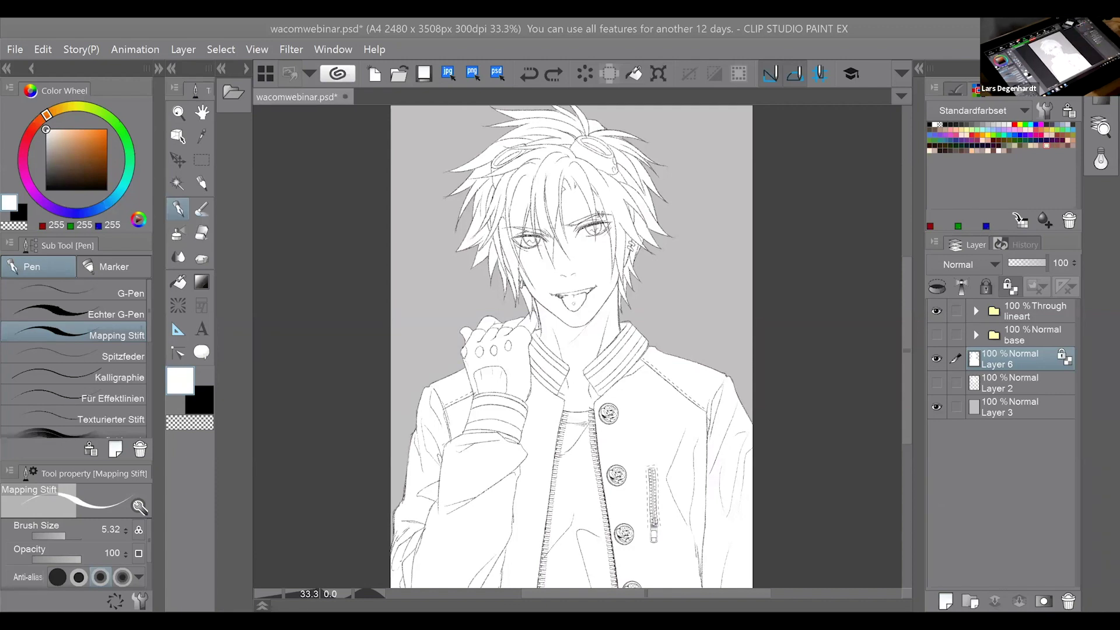
left_click_drag(574, 332, 566, 366)
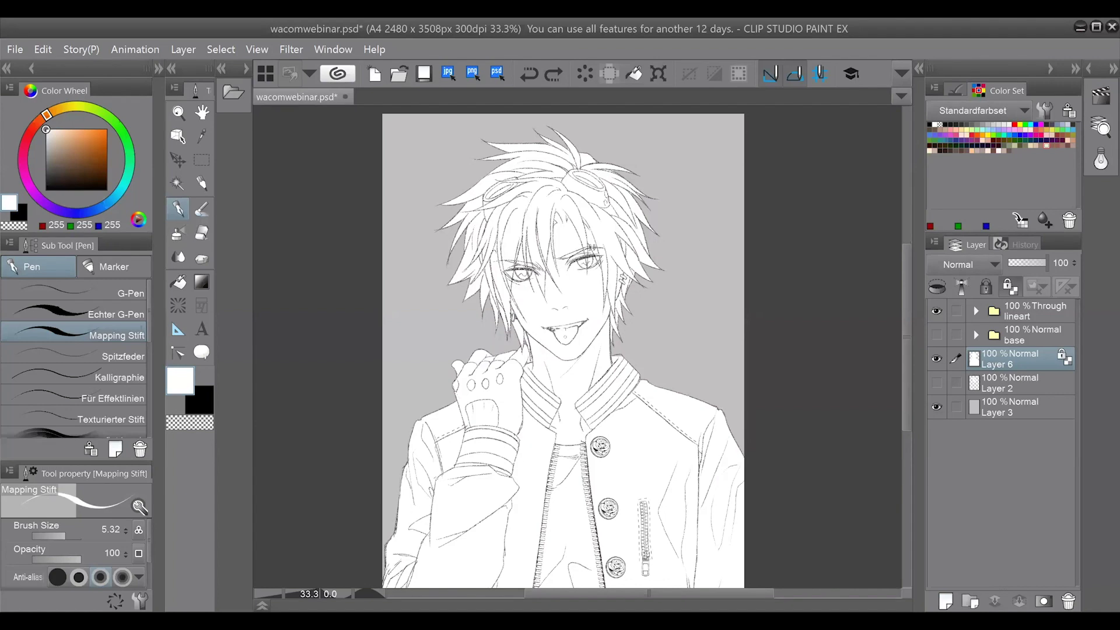
mouse_move(563, 366)
left_mouse_down()
mouse_move(573, 316)
mouse_move(572, 350)
left_mouse_up()
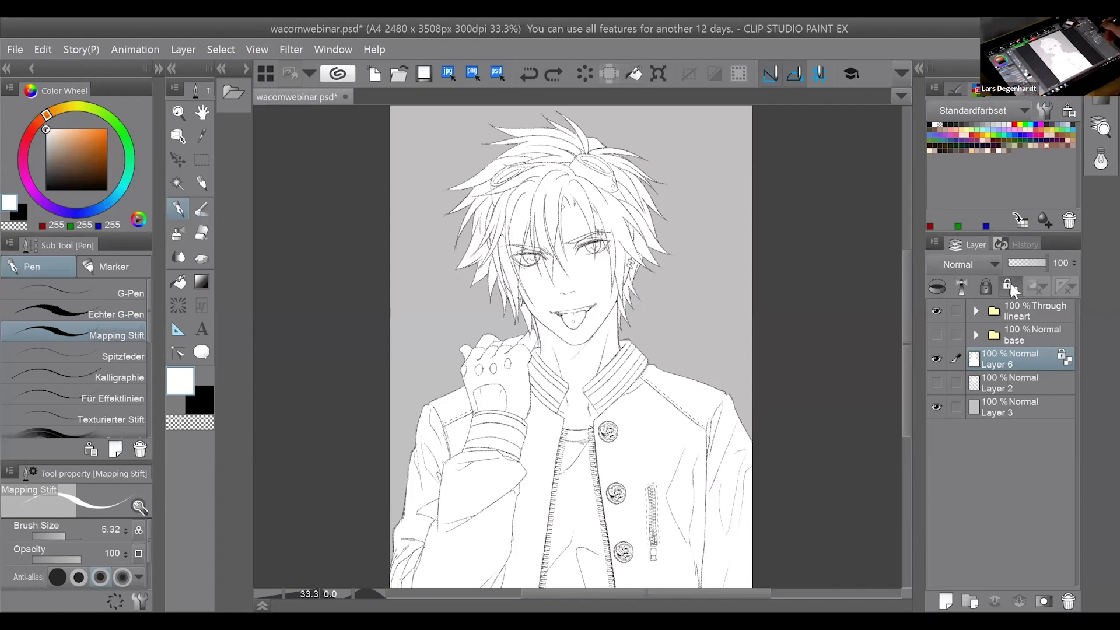
left_click(88, 129)
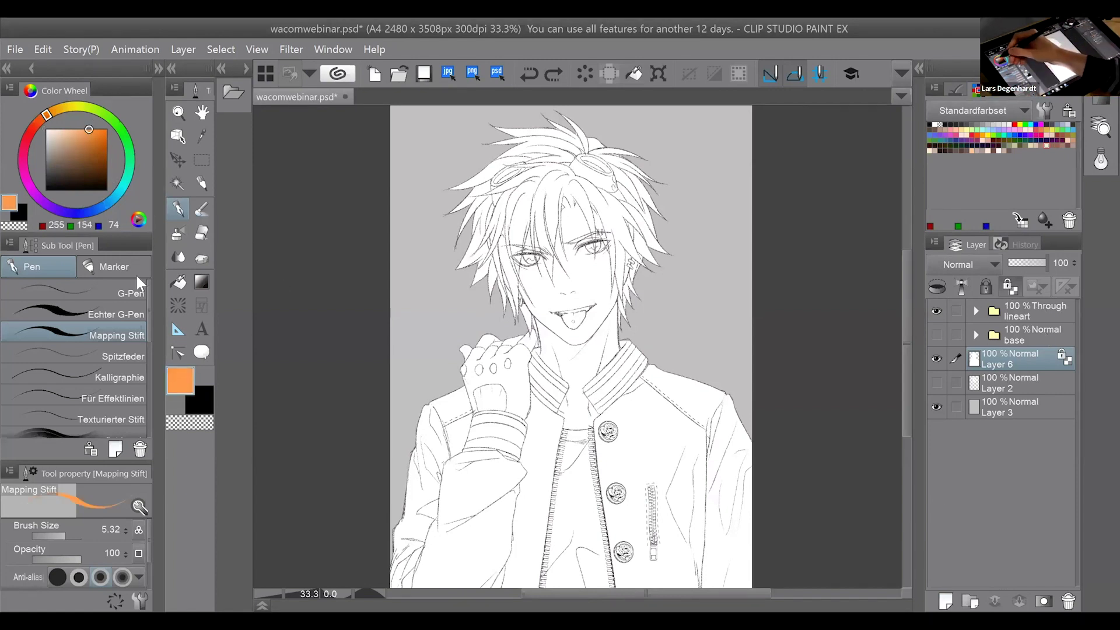
left_click(77, 535)
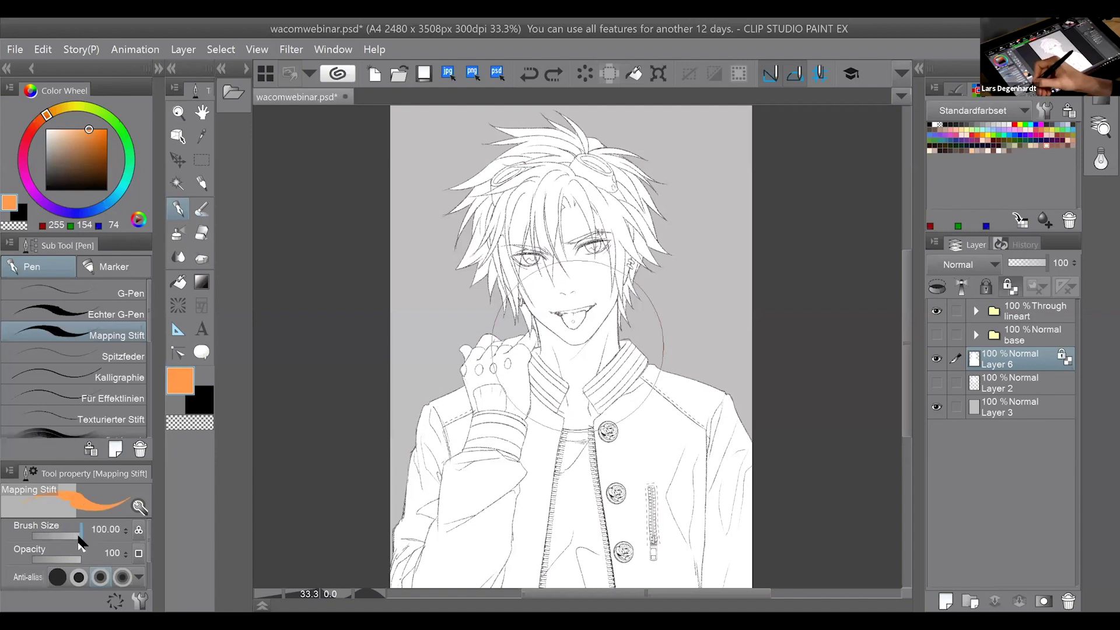
Paint broad orange strokes across the hair, face and jacket on the transparency-locked white base.
mouse_move(518, 329)
left_mouse_down()
mouse_move(485, 298)
mouse_move(474, 226)
mouse_move(625, 157)
left_mouse_up()
left_click_drag(466, 274, 642, 169)
left_click_drag(409, 455, 700, 350)
left_click_drag(397, 543, 799, 385)
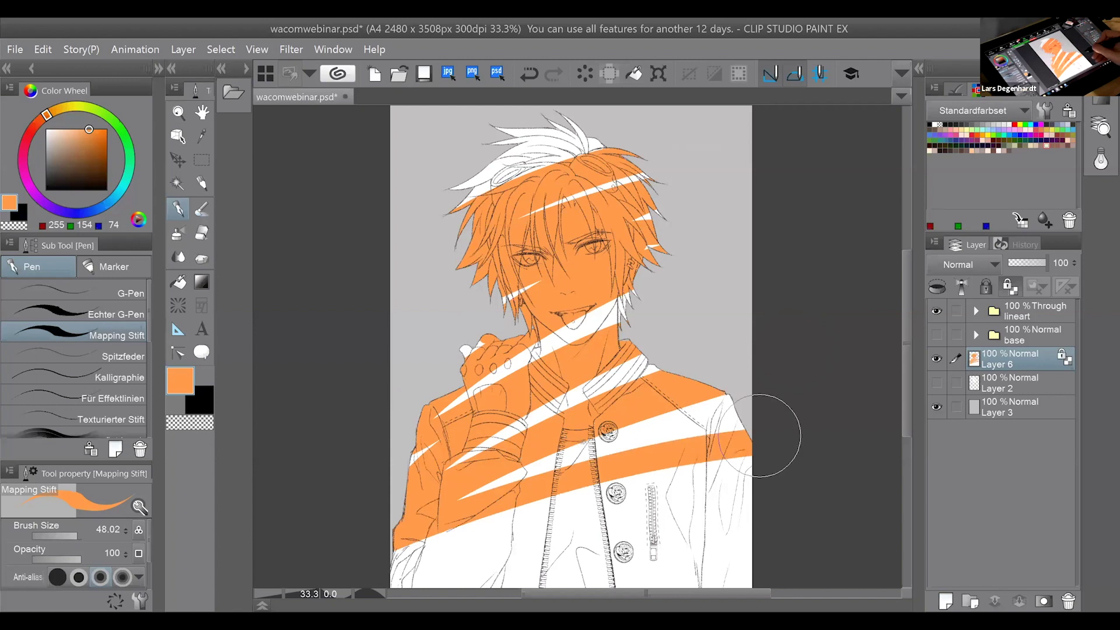
left_click_drag(647, 429, 747, 403)
left_click_drag(458, 496, 654, 420)
left_click_drag(446, 466, 659, 370)
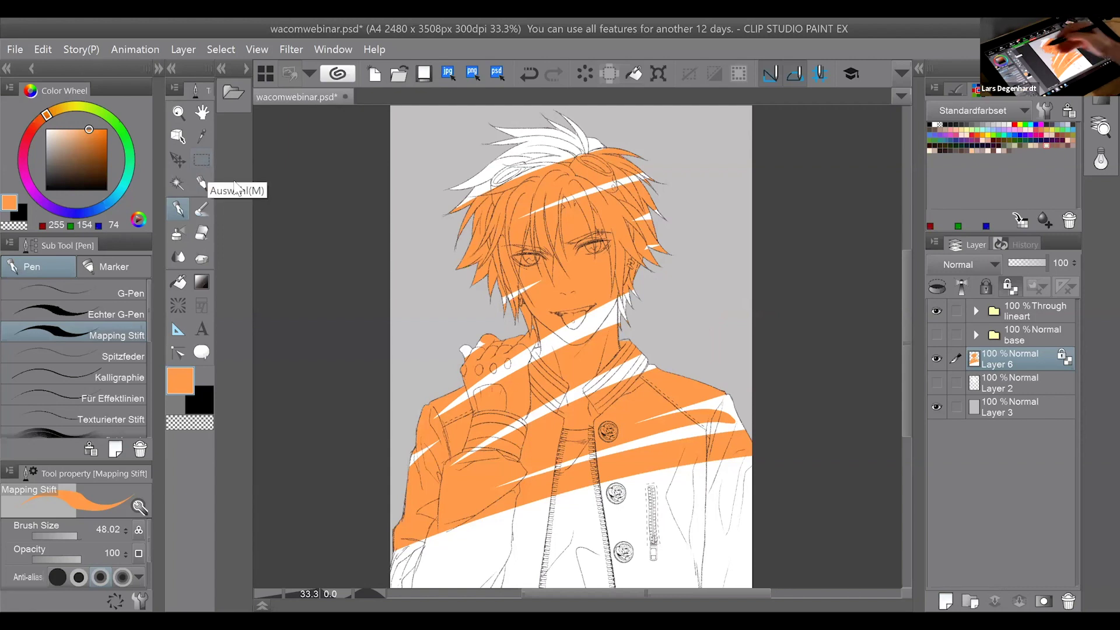
Undo the orange strokes and turn off the base layer's transparent pixel lock.
left_click(201, 159)
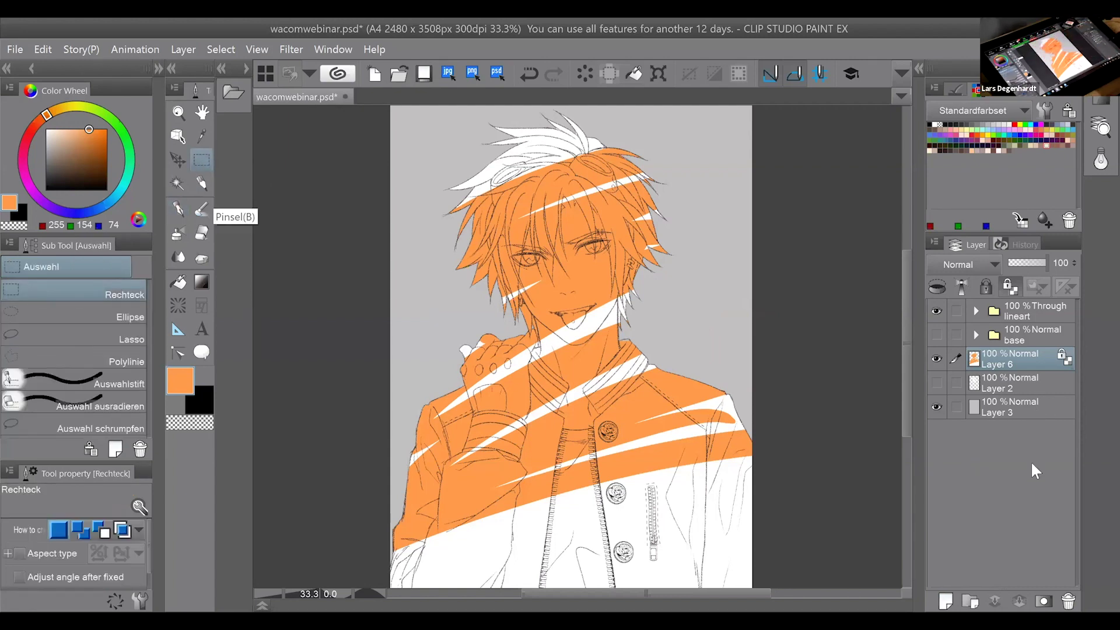
left_click(529, 73)
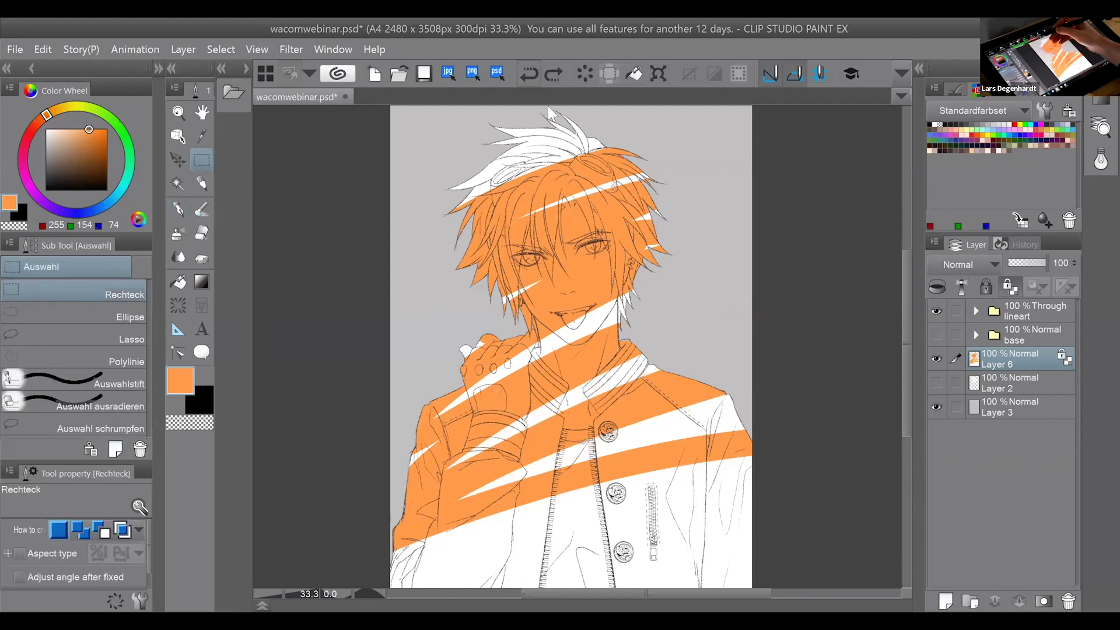
key("Delete")
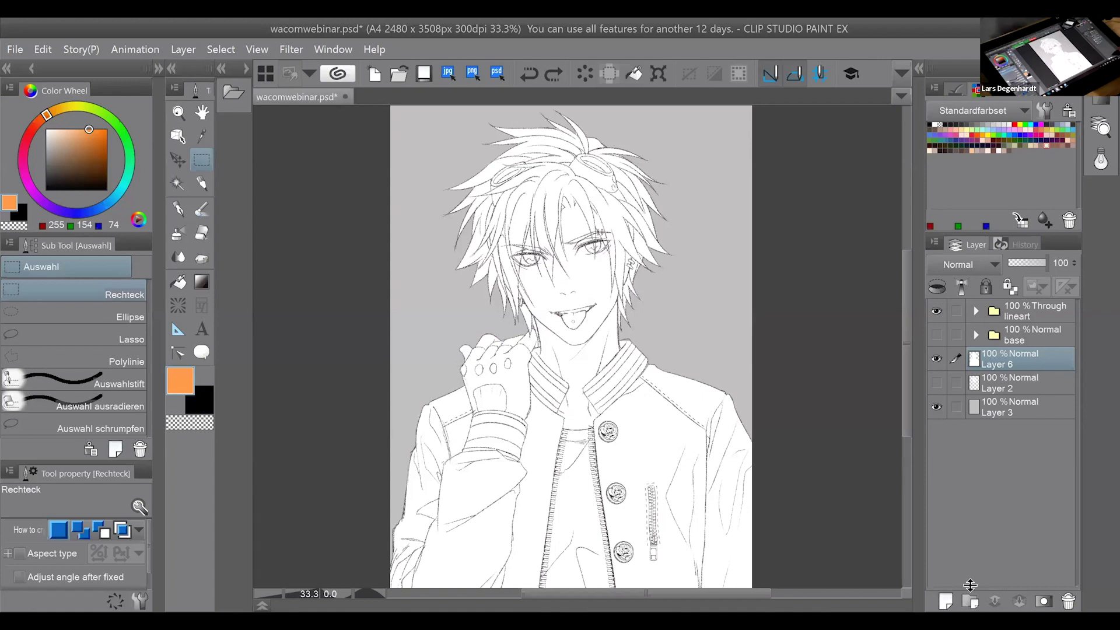
Add a new layer above the white base and clip it to the layer below.
left_click(947, 600)
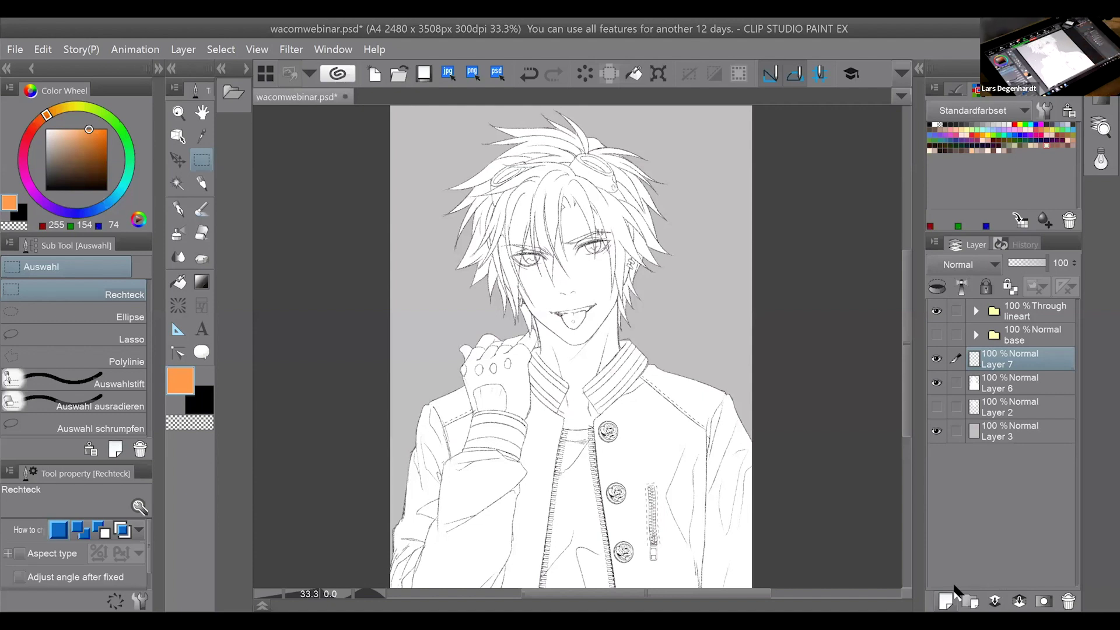
scroll(691, 391, "up", 2)
left_click_drag(521, 347, 552, 424)
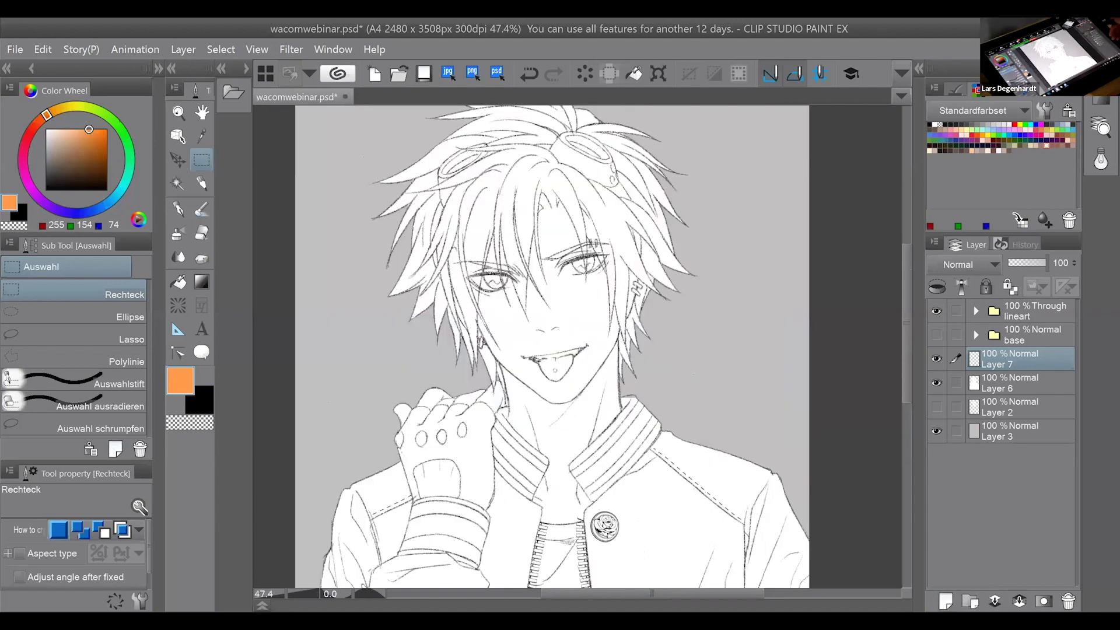
left_click(938, 282)
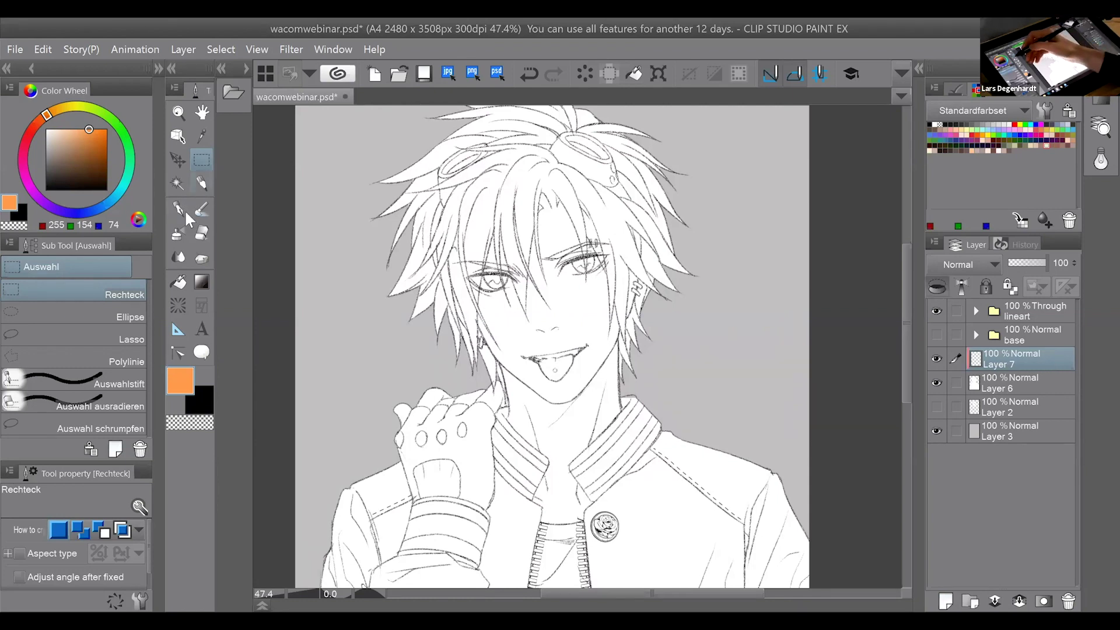
Select the fringe strands above and beside the character's left-hand eye and nose with the Lasso, adding area by area.
left_click(121, 339)
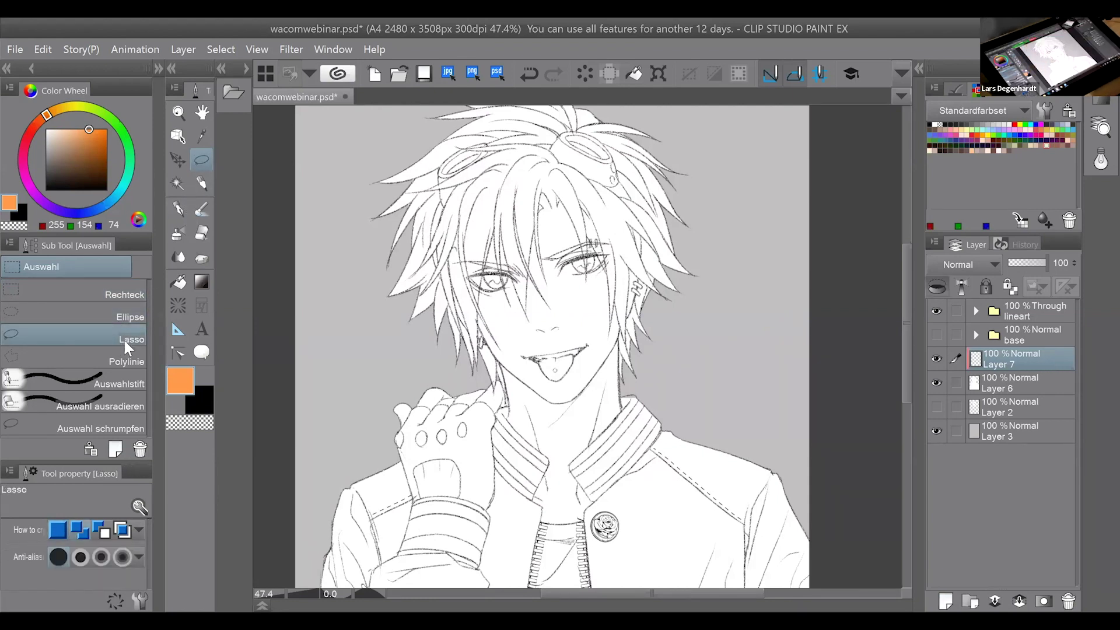
scroll(572, 346, "up", 1)
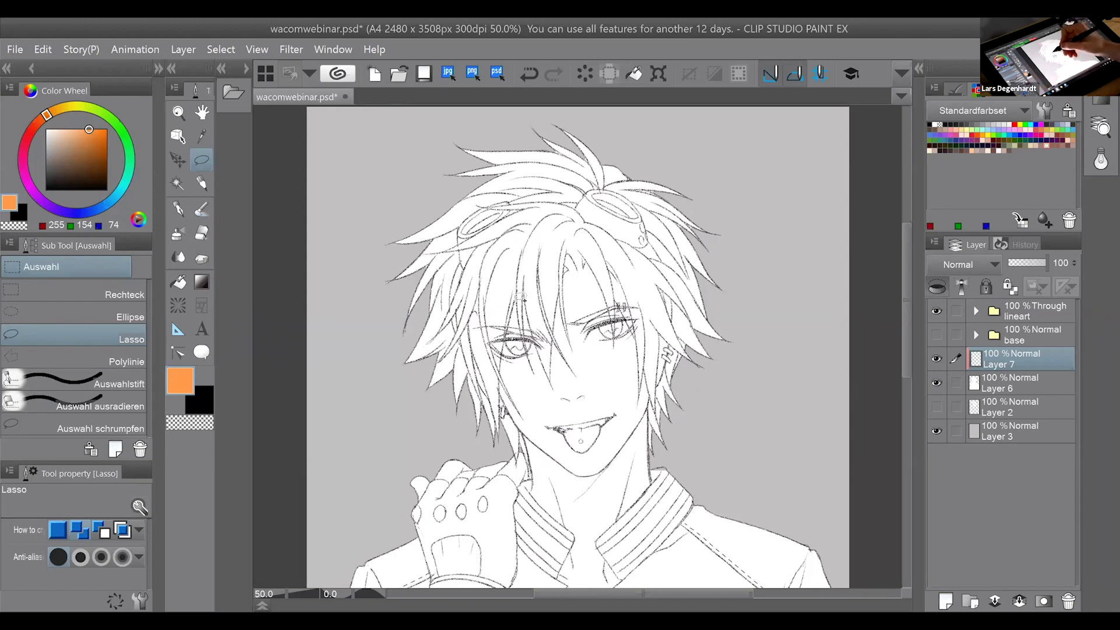
mouse_move(493, 383)
left_mouse_down()
mouse_move(485, 316)
mouse_move(531, 266)
left_mouse_up()
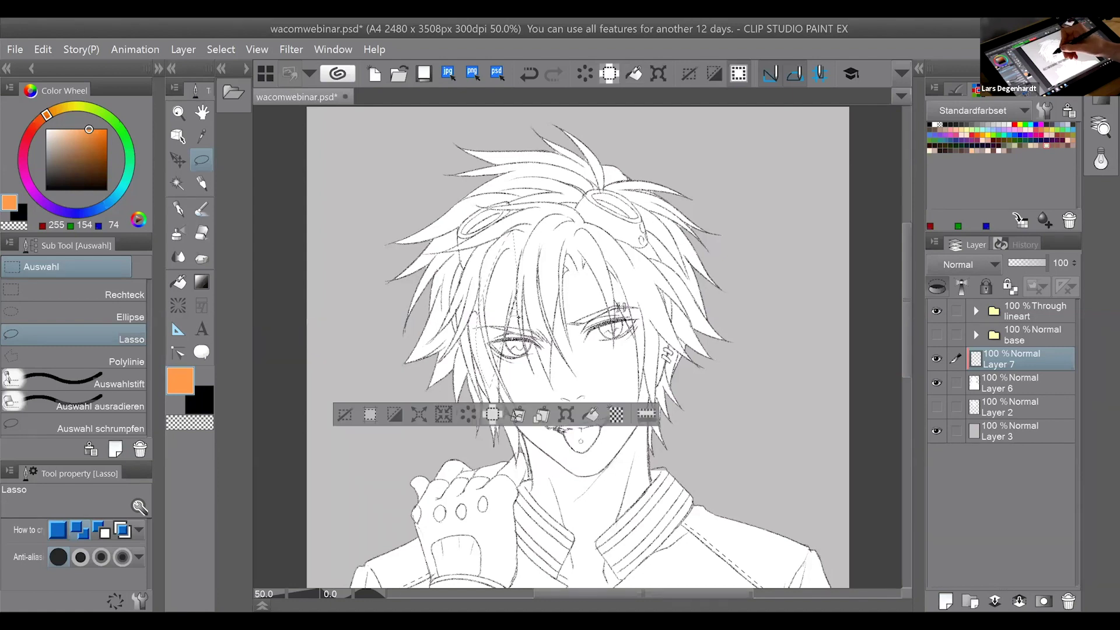
key("ctrl+z")
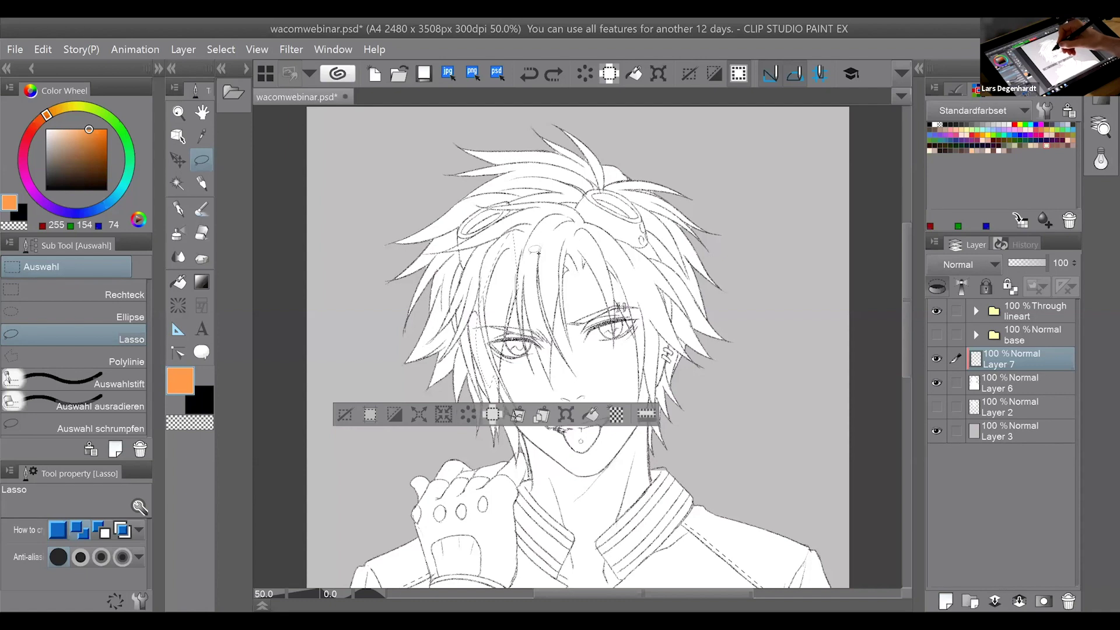
key("ctrl+y")
mouse_move(497, 353)
left_mouse_down()
mouse_move(443, 391)
mouse_move(484, 421)
mouse_move(502, 380)
left_mouse_up()
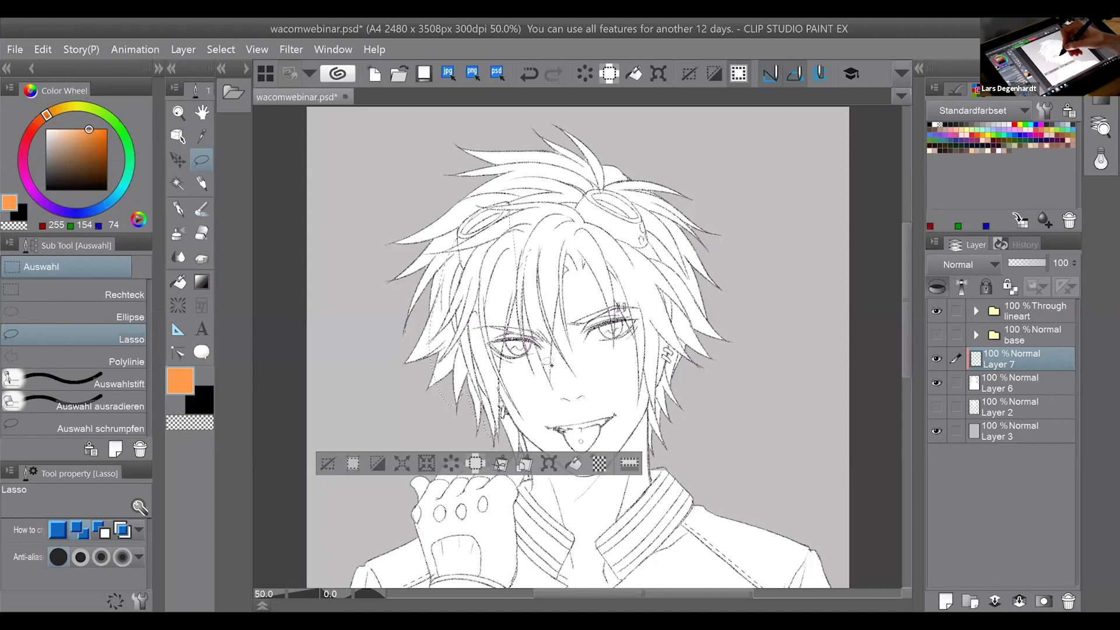
left_click_drag(560, 326, 553, 371)
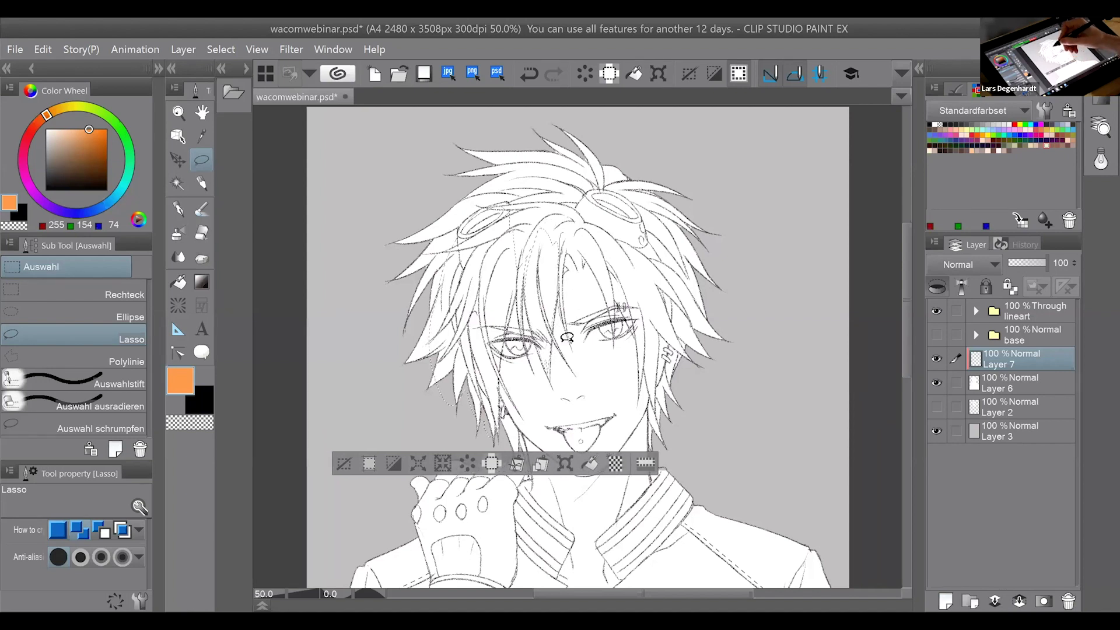
key("ctrl+z")
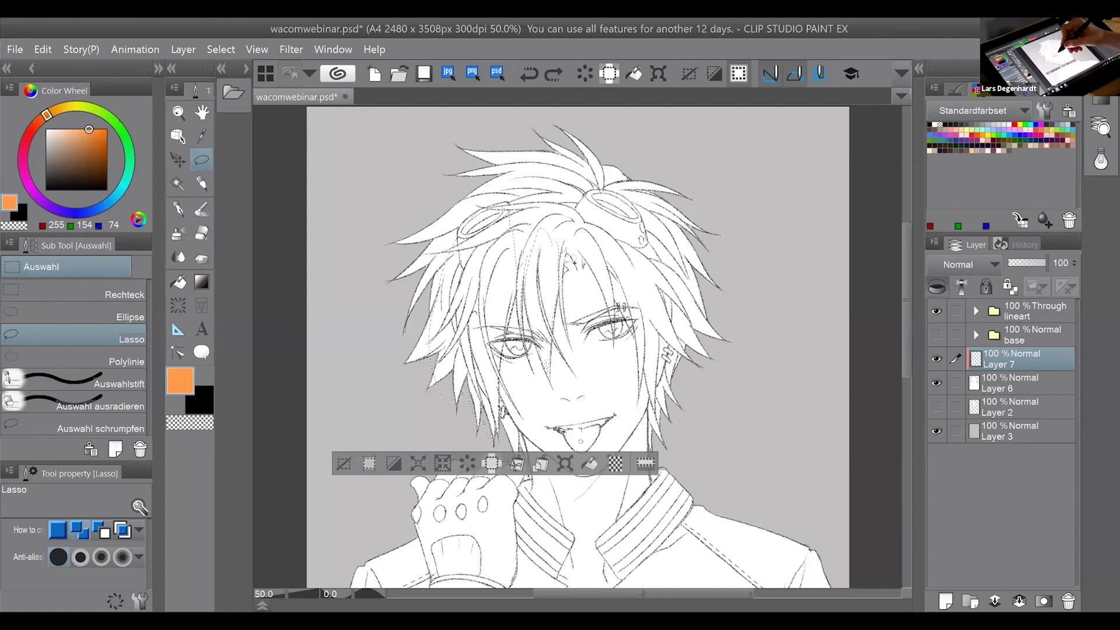
key("ctrl+y")
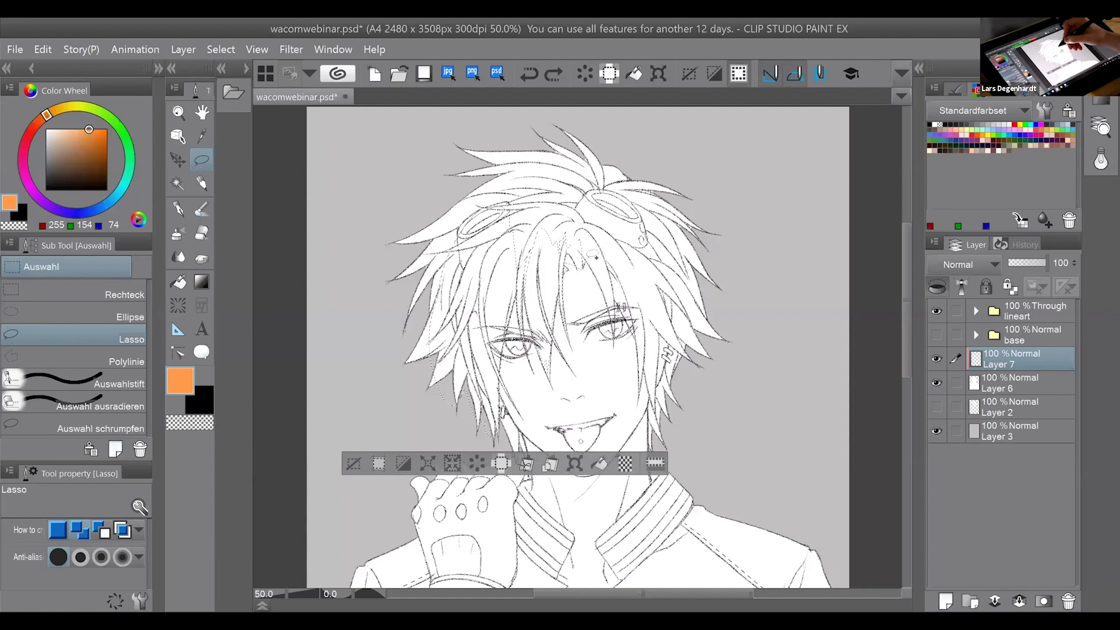
Extend the Lasso selection along the remaining fringe and loosely around the outside of the hair until all of it is enclosed.
key("ctrl+y")
mouse_move(595, 230)
left_mouse_down()
mouse_move(614, 292)
mouse_move(613, 255)
left_mouse_up()
key("ctrl+z")
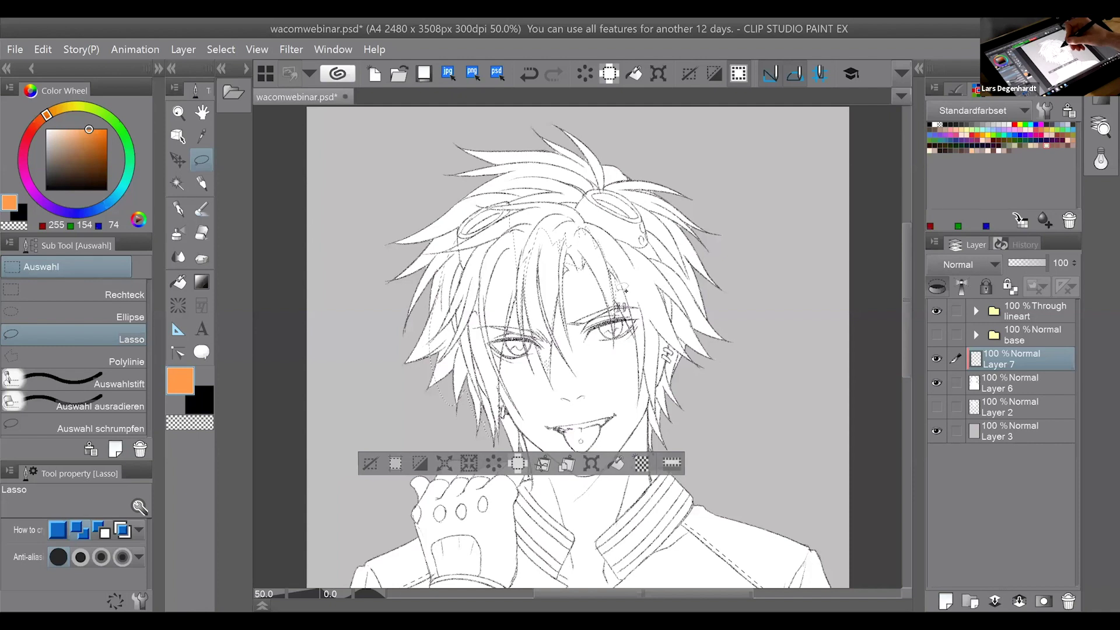
key("ctrl+z")
key("ctrl+y")
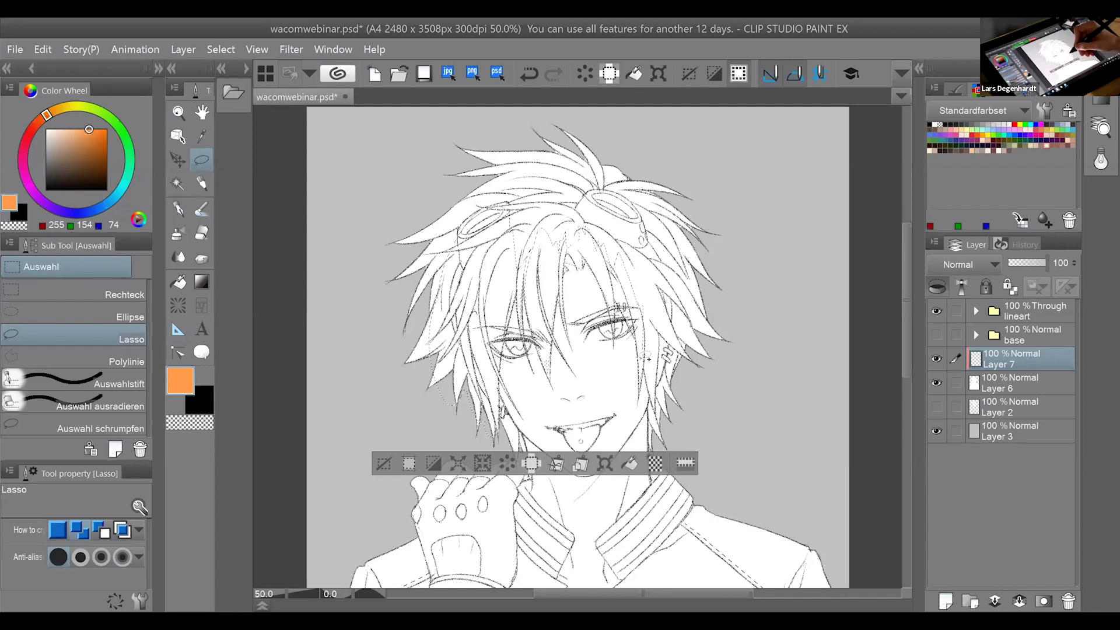
mouse_move(661, 333)
left_mouse_down()
mouse_move(672, 323)
mouse_move(700, 360)
mouse_move(673, 380)
left_mouse_up()
mouse_move(708, 327)
left_mouse_down()
mouse_move(696, 365)
mouse_move(746, 238)
mouse_move(595, 131)
left_mouse_up()
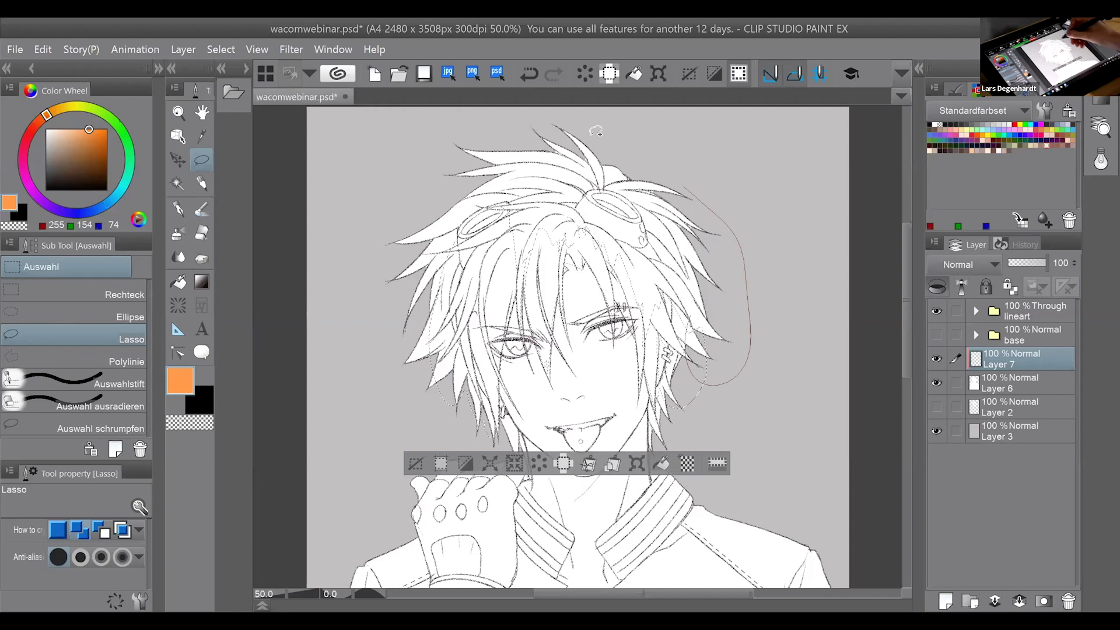
left_click_drag(705, 318, 657, 340)
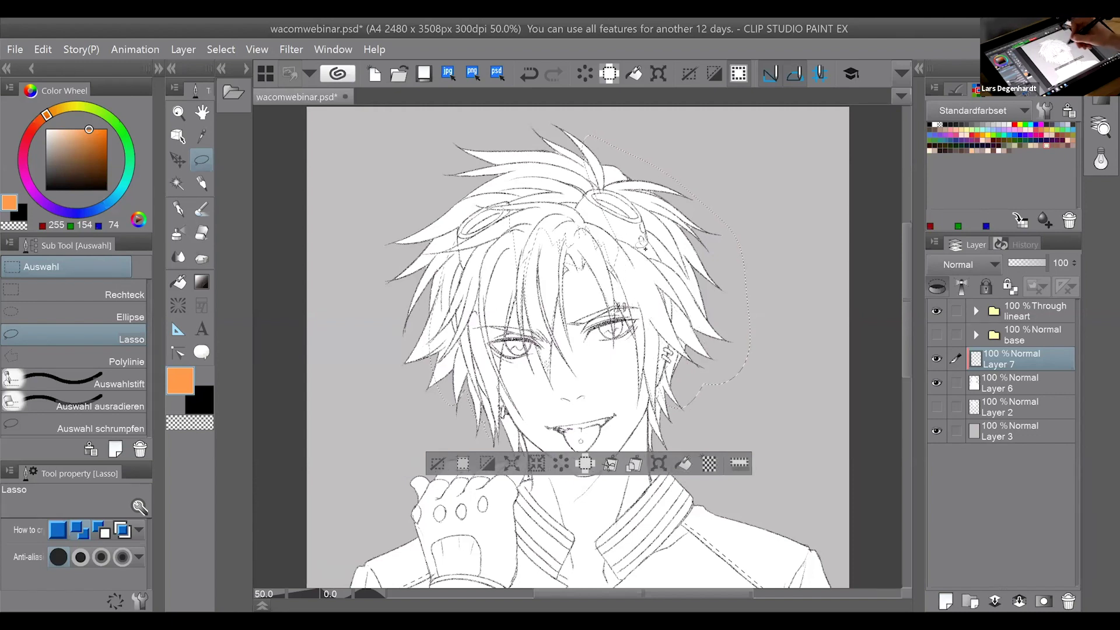
mouse_move(431, 313)
left_mouse_down()
mouse_move(540, 124)
mouse_move(598, 146)
left_mouse_up()
mouse_move(447, 417)
left_mouse_down()
mouse_move(474, 449)
mouse_move(495, 378)
left_mouse_up()
Fill the selected hair with a muted brown (RGB 117, 103, 92) on Layer 7 and clear the selection.
left_click(178, 281)
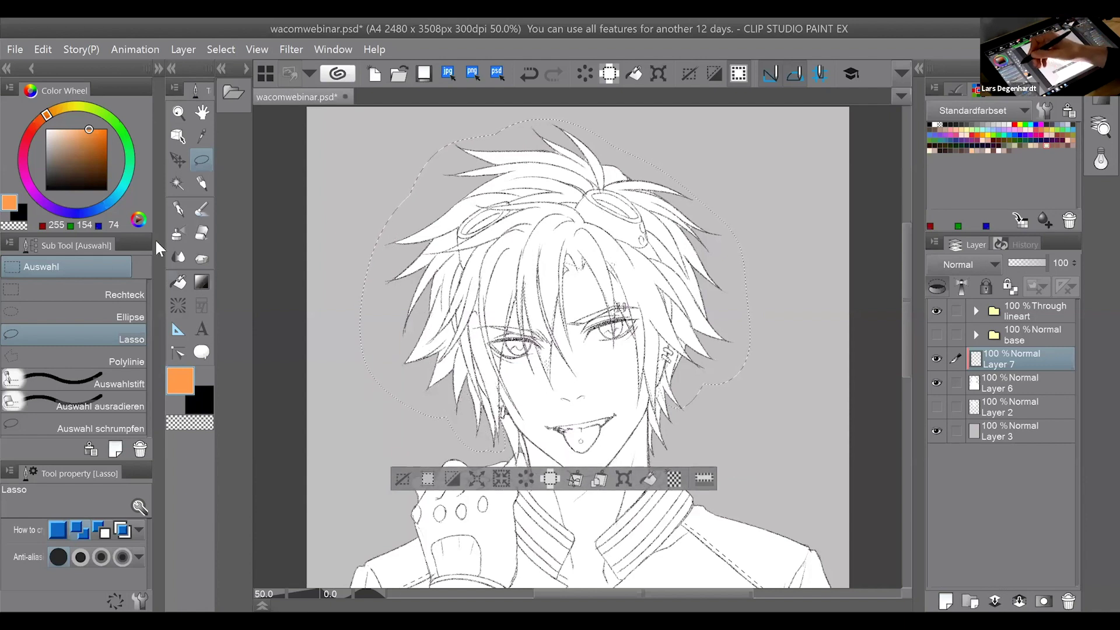
left_click(59, 162)
left_click(591, 236)
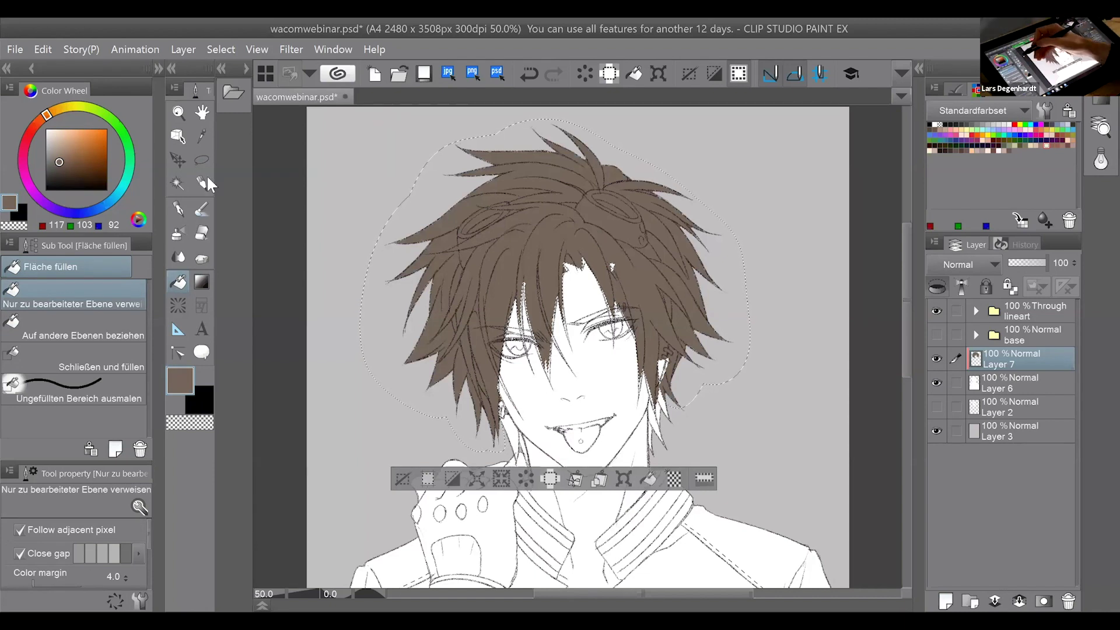
left_click(201, 159)
left_click(121, 295)
left_click(278, 256)
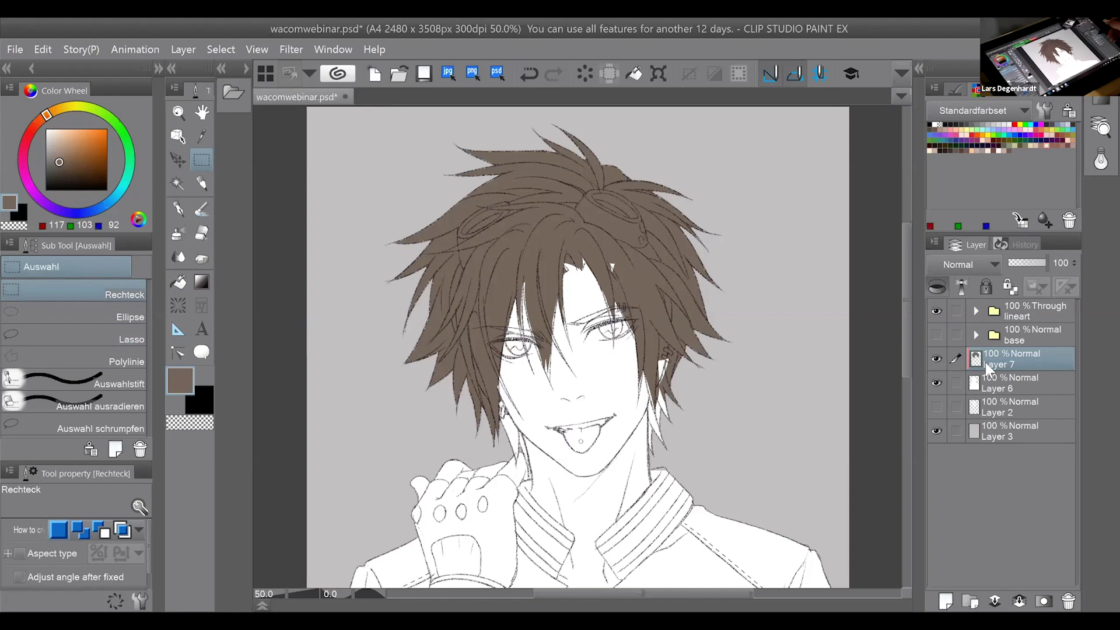
Toggle Layer 7's clipping and visibility to compare the brown hair fill with and without the clip to the white base.
left_click(938, 287)
left_click(937, 287)
left_click(937, 288)
left_click(937, 289)
left_click(936, 288)
left_click(937, 290)
left_click(938, 289)
left_click(937, 358)
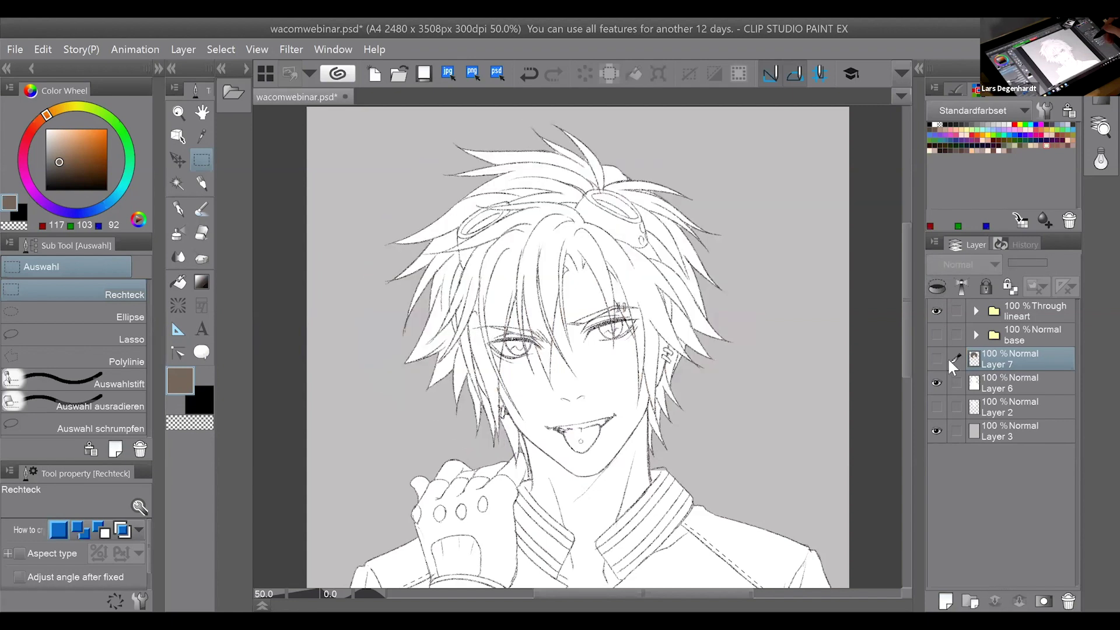
left_click(938, 359)
left_click(996, 376)
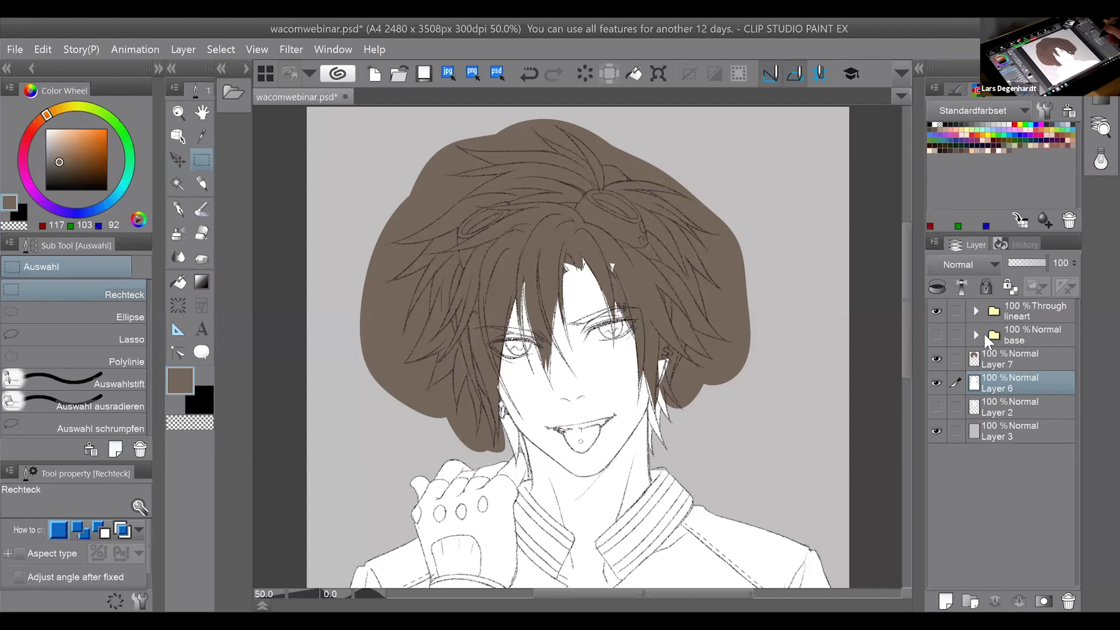
left_click(992, 357)
left_click(940, 295)
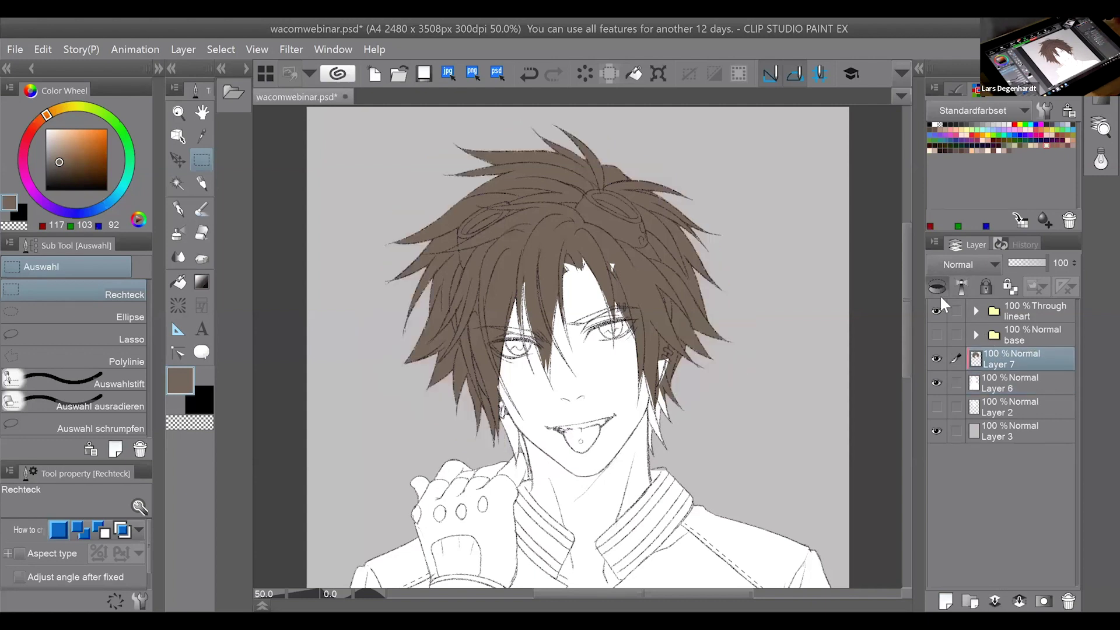
Hide Layer 7 and Layer 6, show the base folder and expand it.
left_click(937, 359)
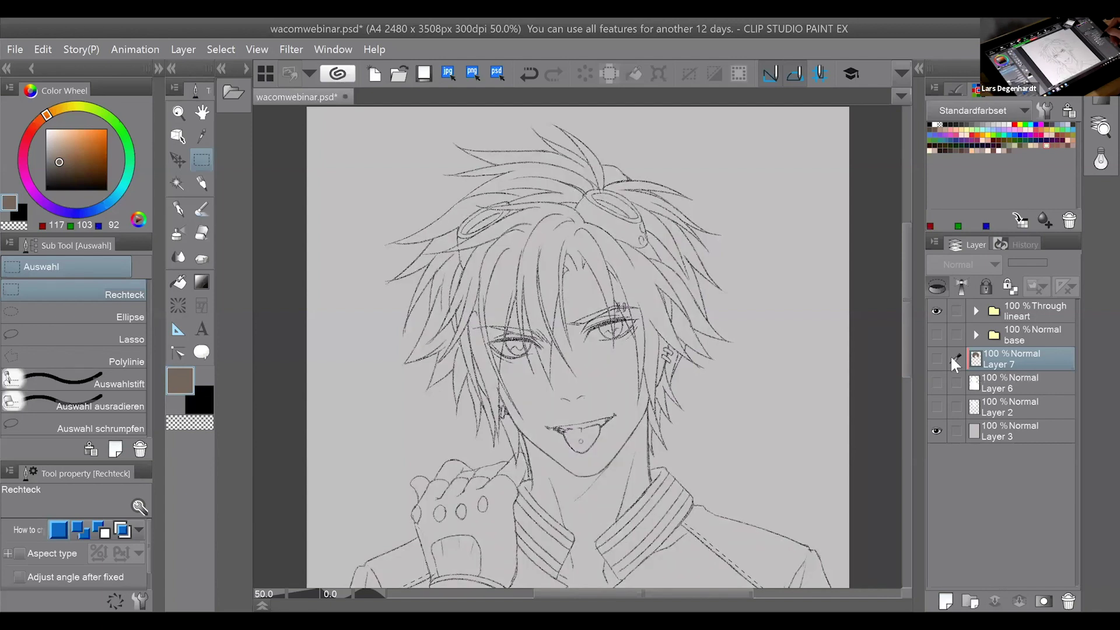
left_click(937, 335)
left_click(976, 335)
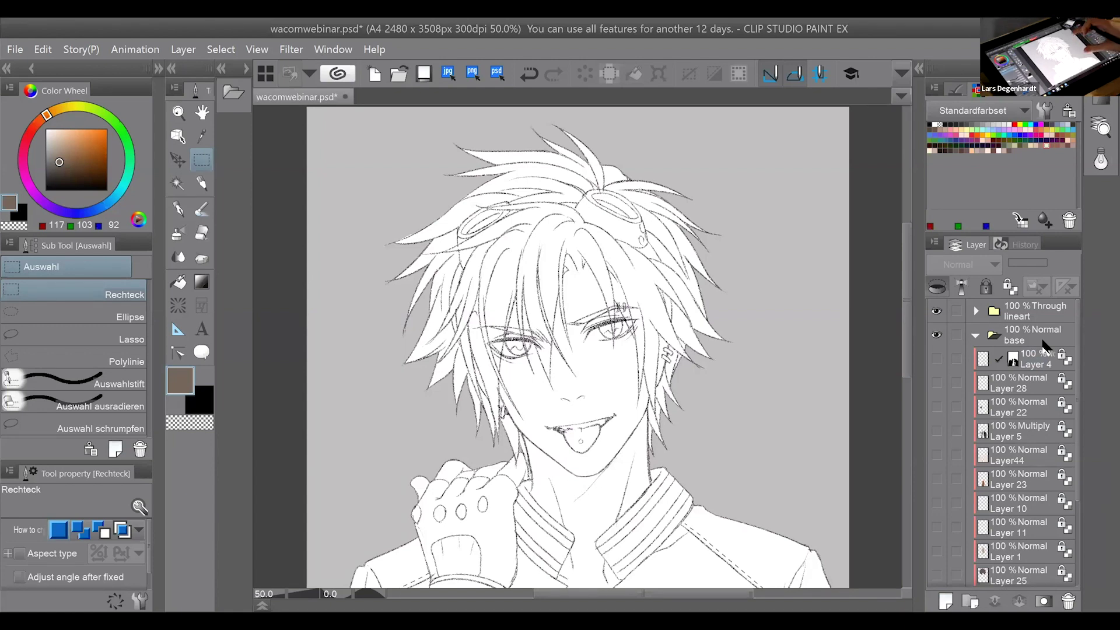
left_click_drag(578, 348, 572, 310)
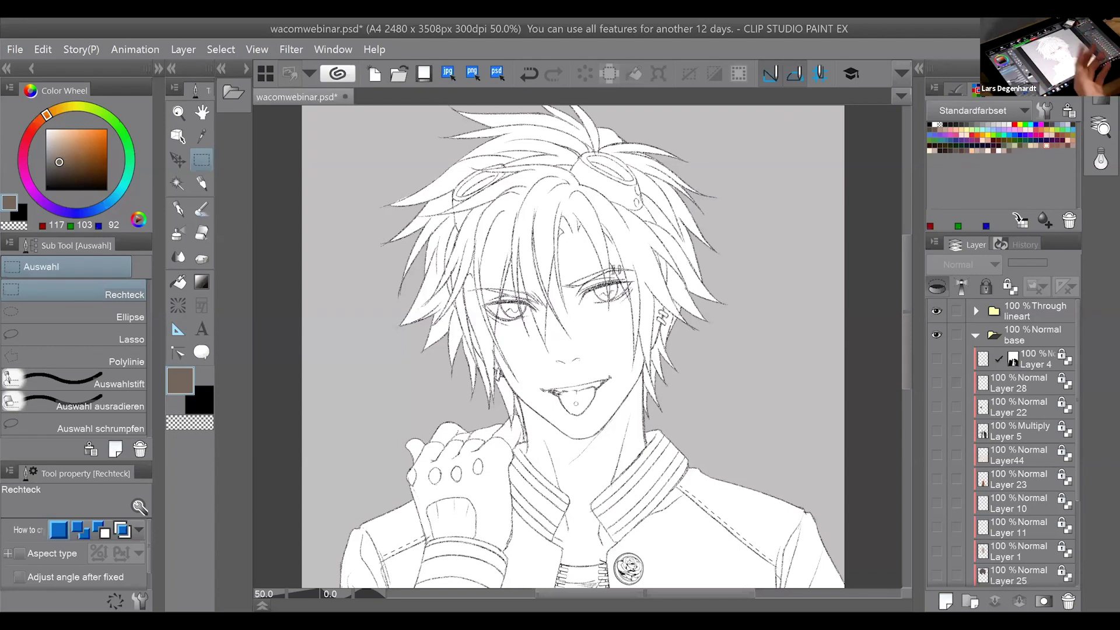
Show Layer 4, Layer 28, Layer 22, Layer 5, Layer44 and Layer 23 one by one in the base folder.
left_click(937, 358)
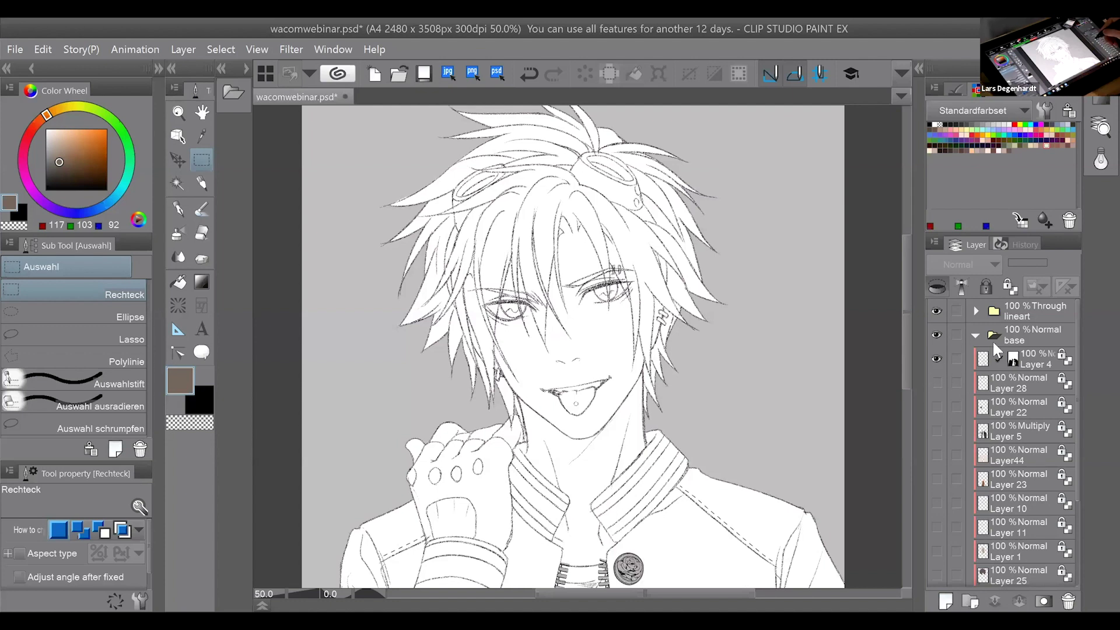
scroll(573, 346, "down", 2)
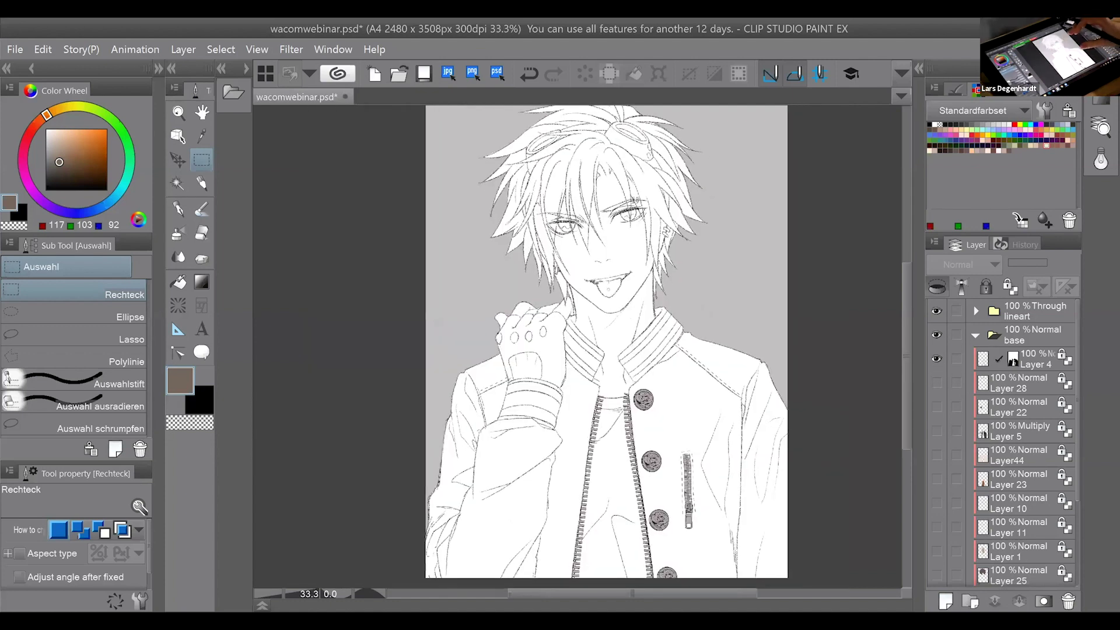
left_click(937, 383)
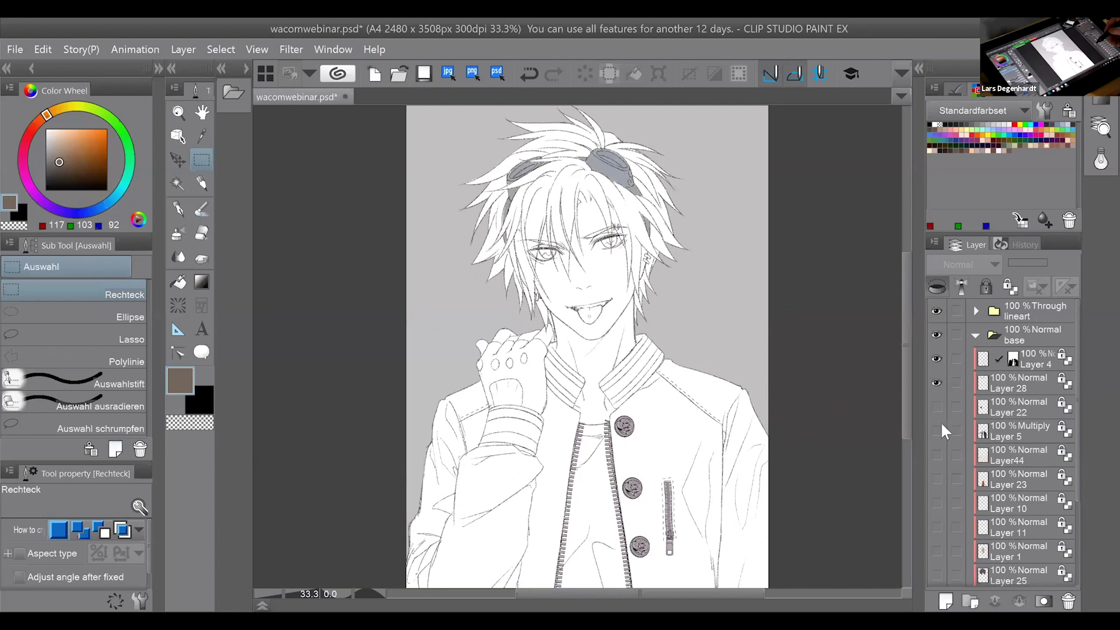
left_click(937, 407)
left_click(938, 431)
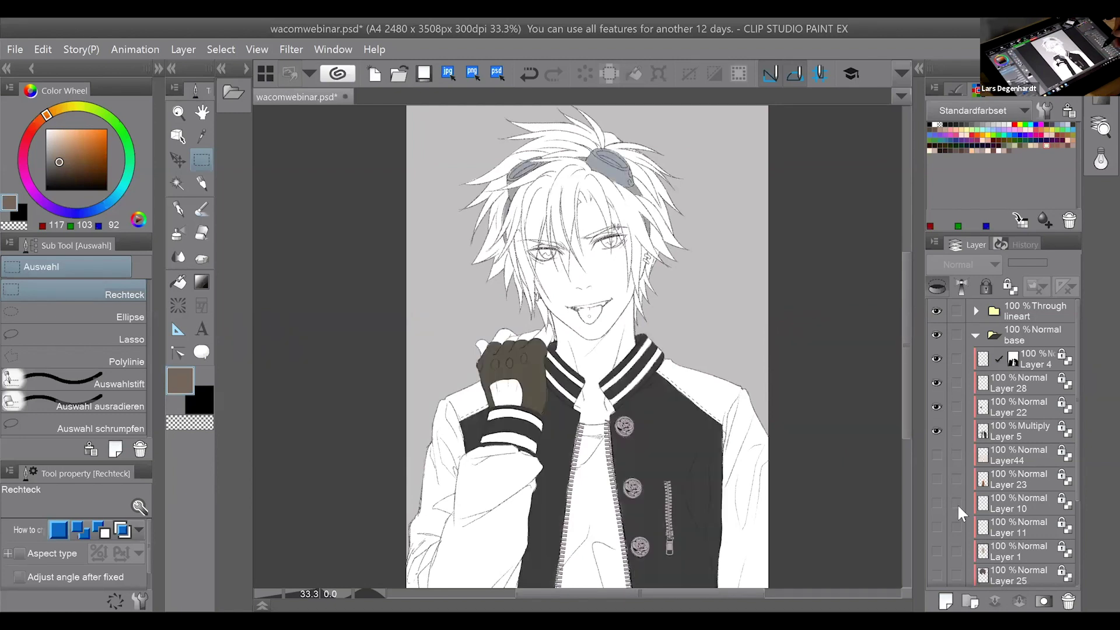
left_click(937, 455)
left_click(937, 479)
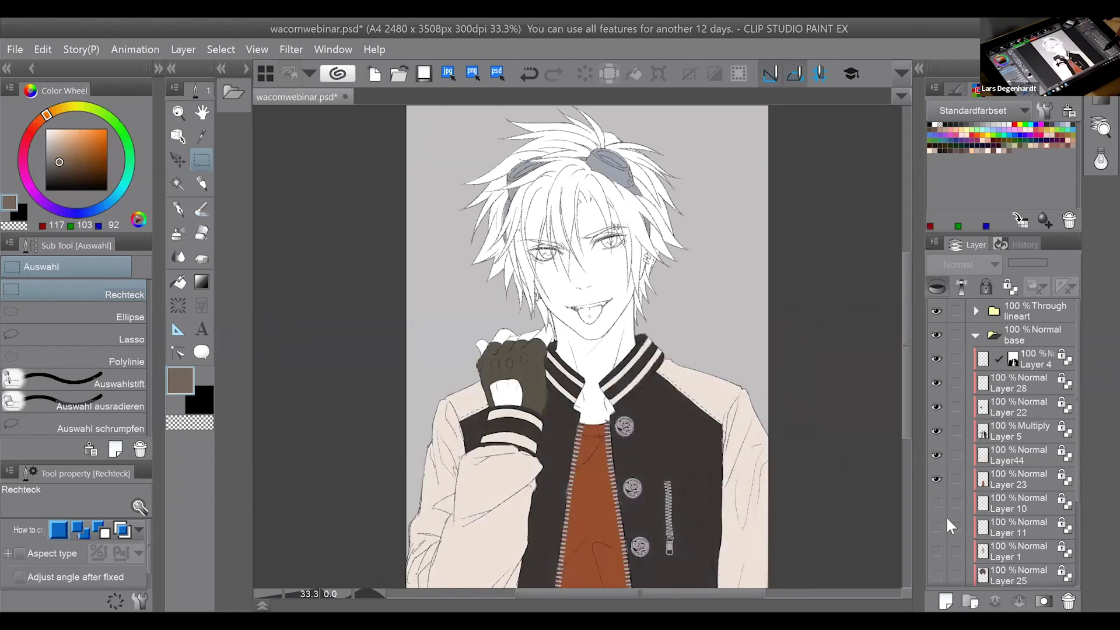
Show Layer 10, Layer 11, Layer 1 and Layer 25 in the base folder and select the white base, Layer 9.
left_click(937, 503)
left_click(935, 527)
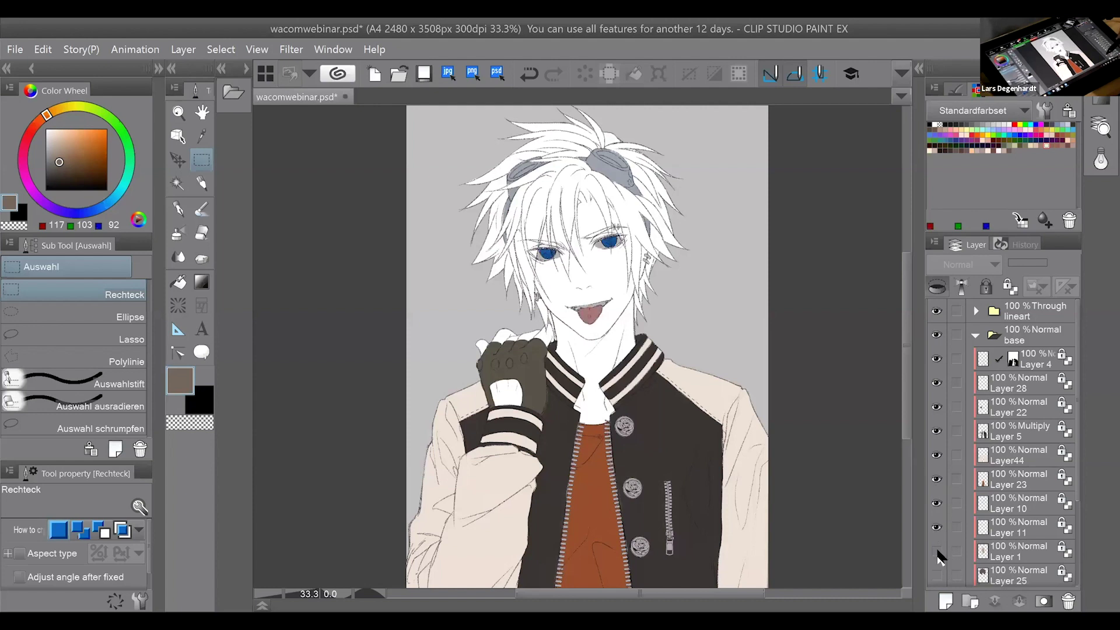
left_click(937, 551)
scroll(1073, 496, "down", 2)
left_click(937, 537)
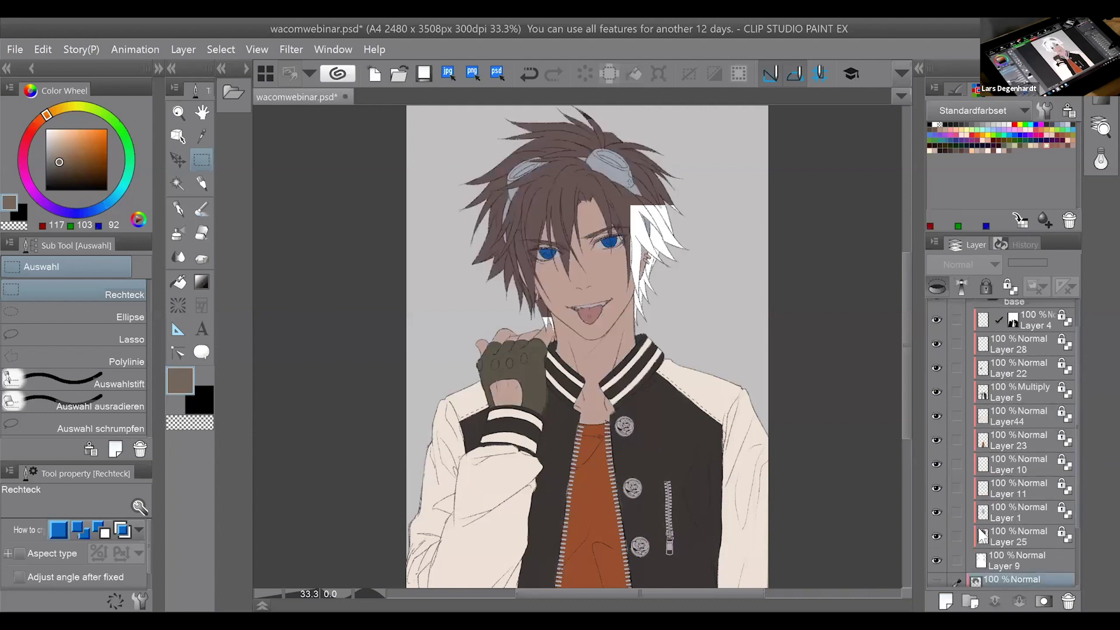
left_click(1034, 557)
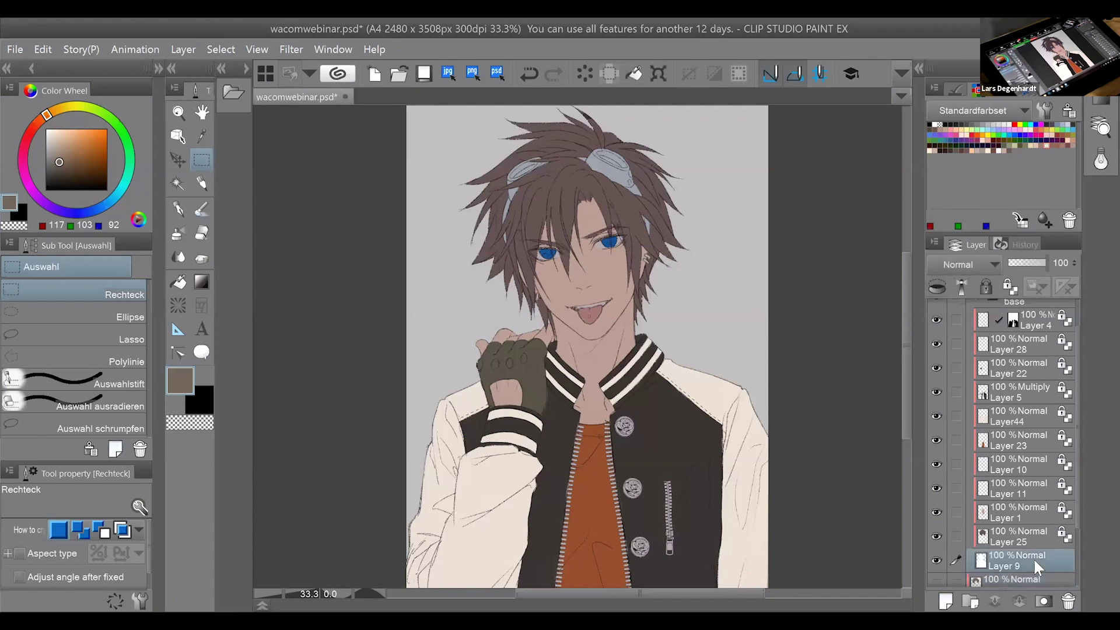
scroll(1078, 527, "down", 1)
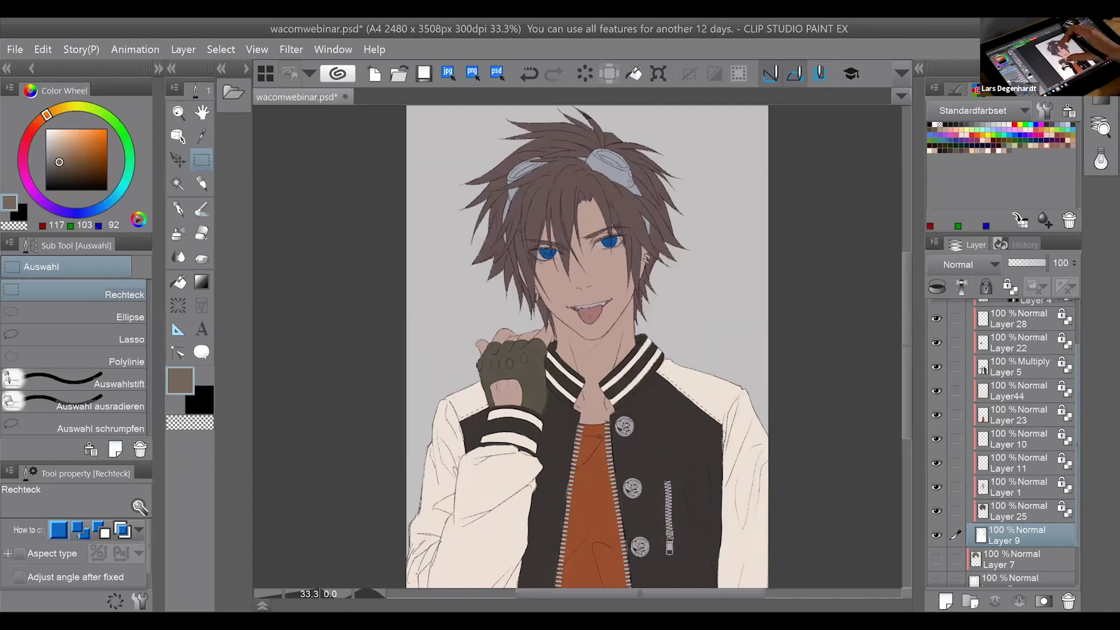
left_click_drag(587, 347, 603, 405)
scroll(688, 274, "up", 3)
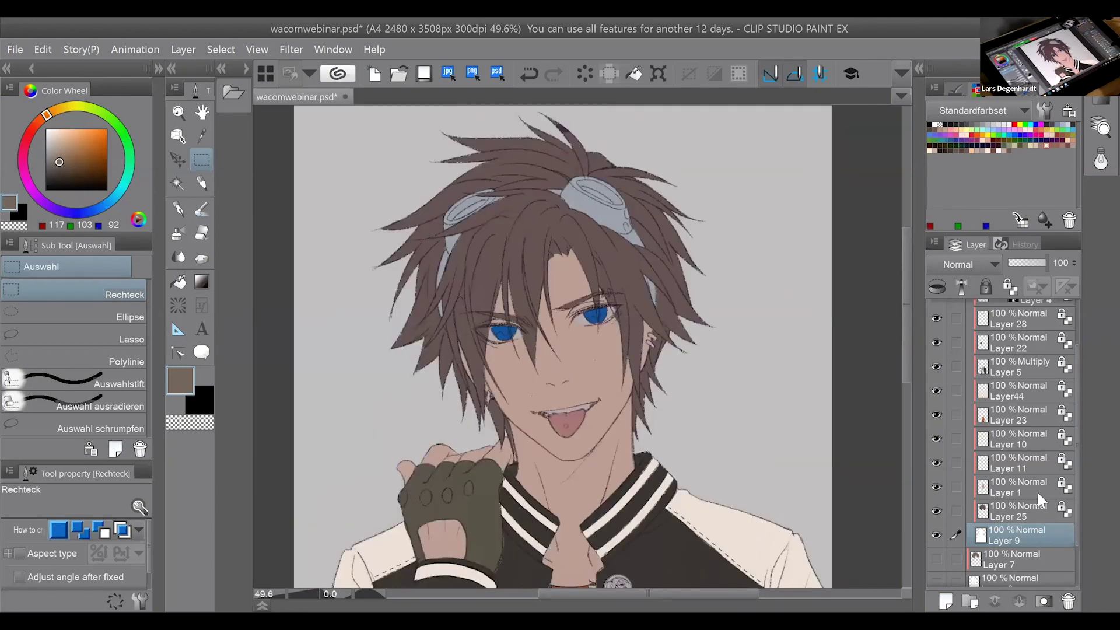
Select the skin colour layer, Layer 1, choose the Mapping Stift pen and add a new layer above it.
left_click(1037, 490)
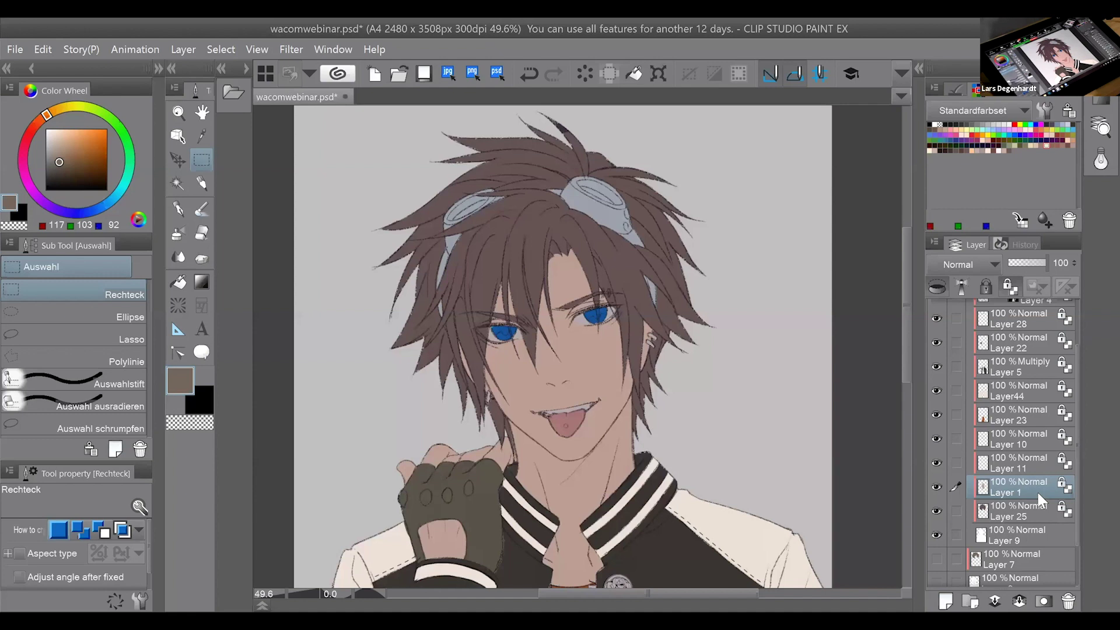
scroll(562, 346, "down", 2)
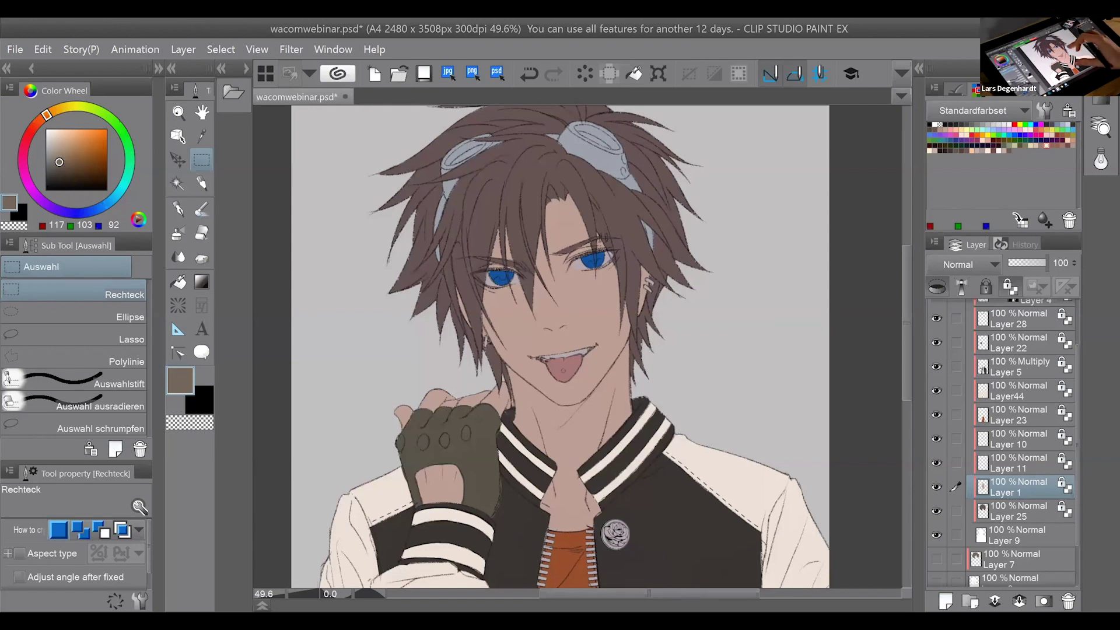
left_click_drag(654, 280, 664, 301)
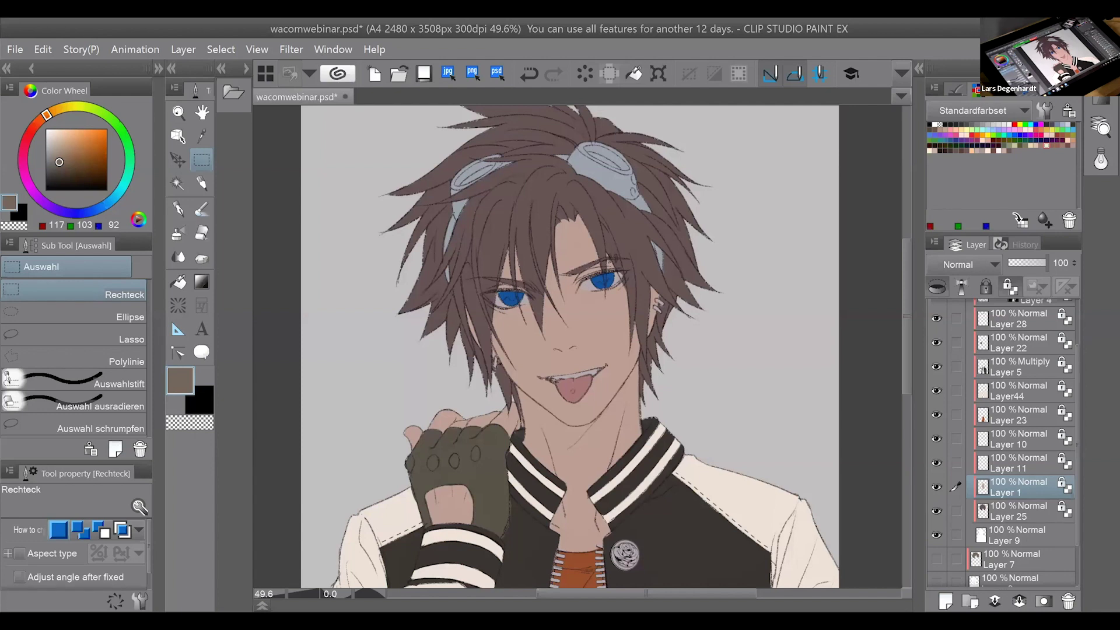
mouse_move(664, 301)
left_mouse_down()
mouse_move(655, 257)
mouse_move(669, 305)
left_mouse_up()
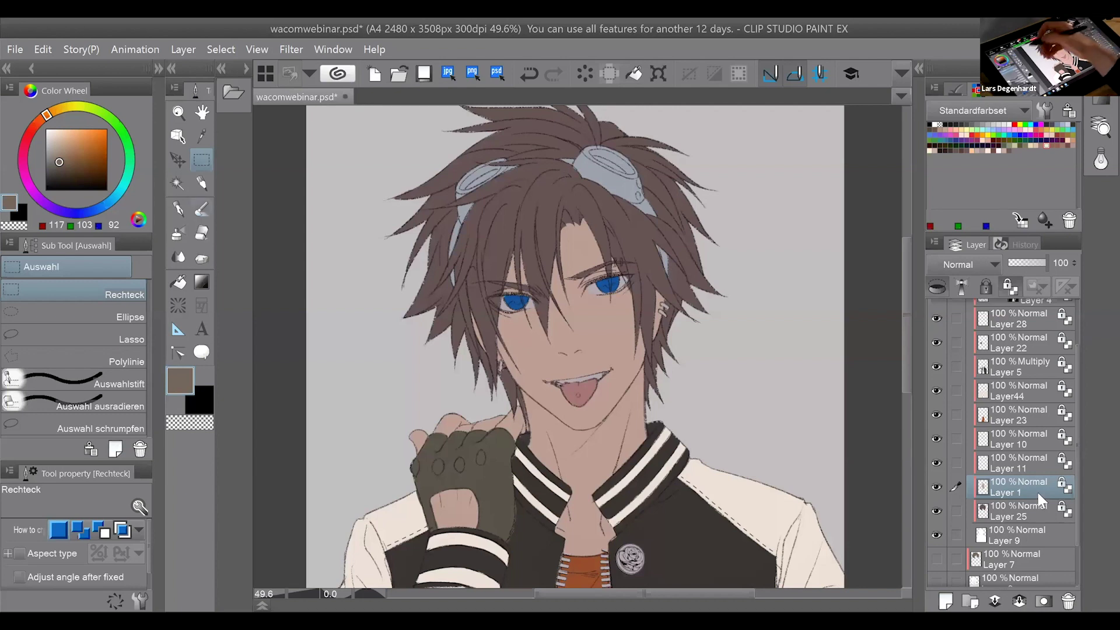
left_click(188, 208)
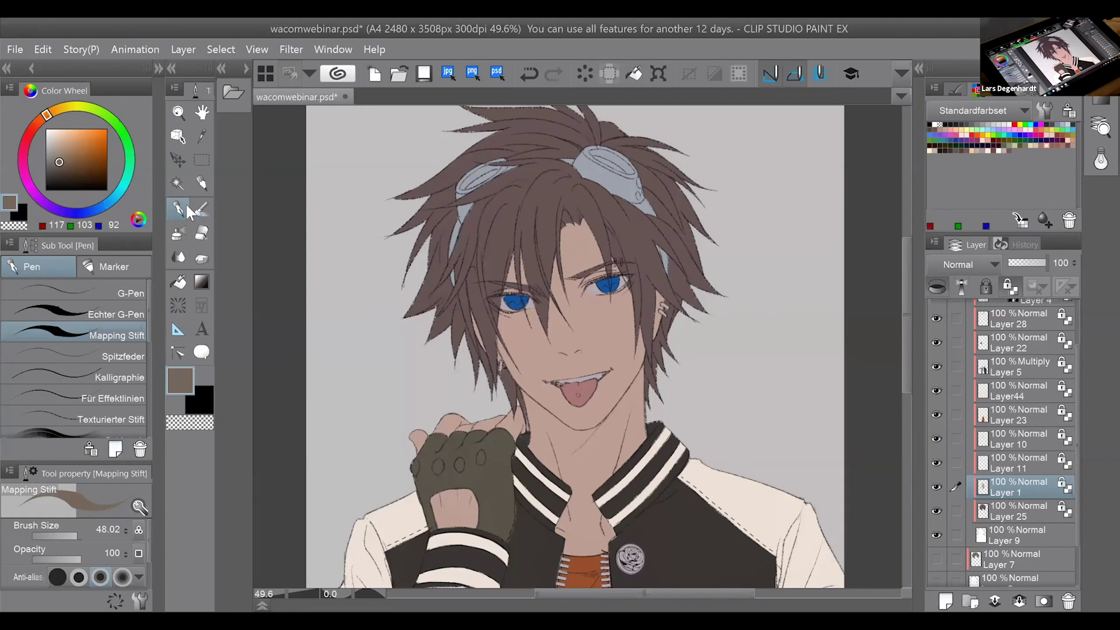
left_click(946, 599)
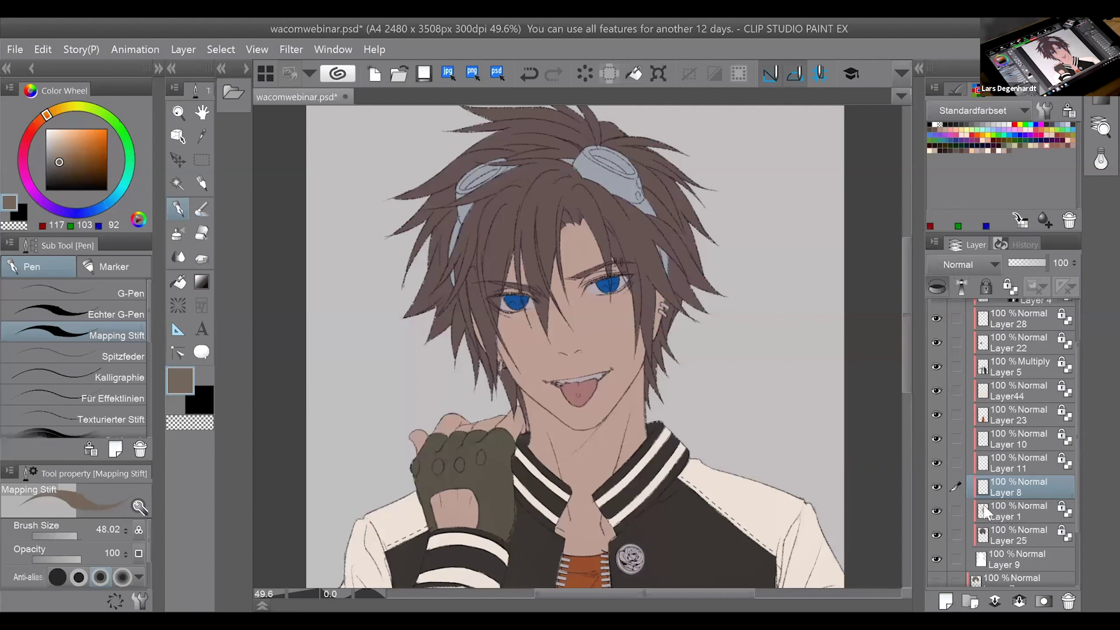
right_click(1012, 518)
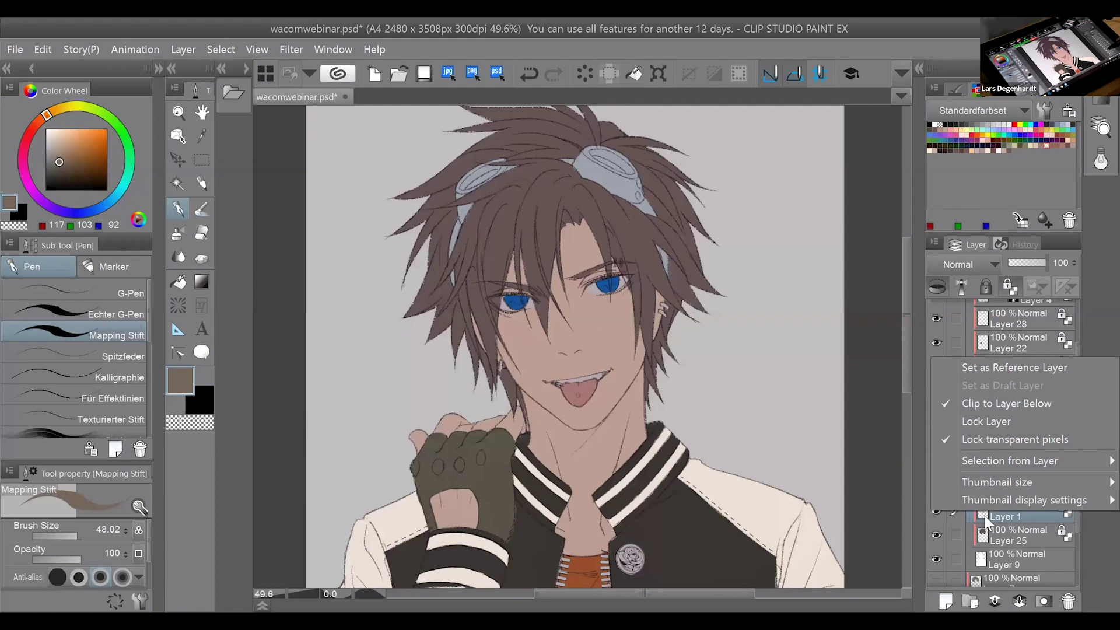
mouse_move(990, 512)
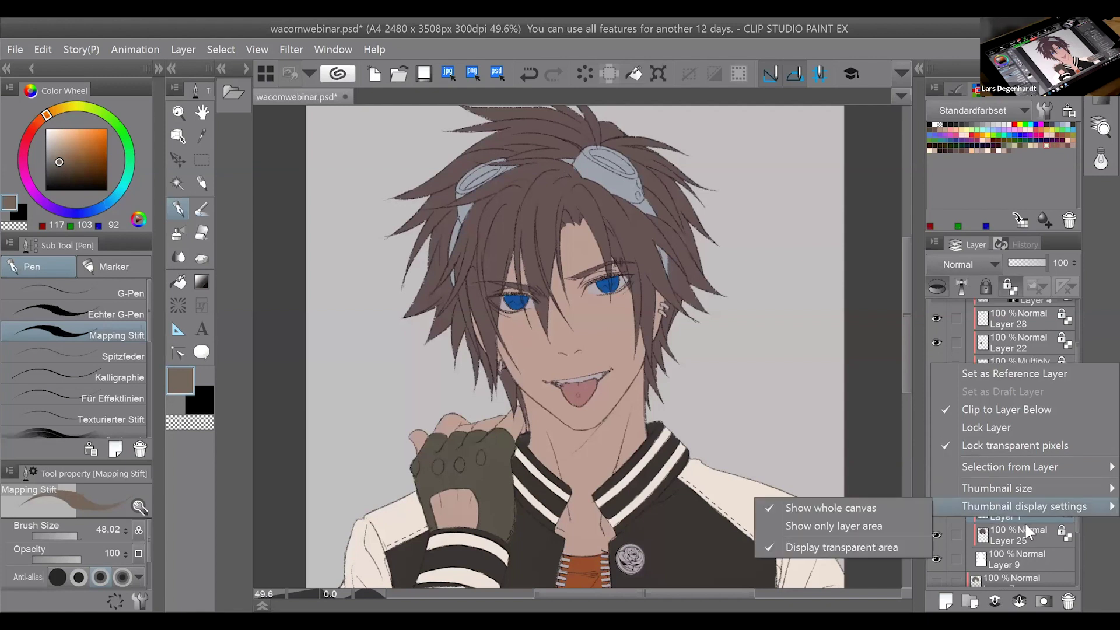
left_click(1025, 523)
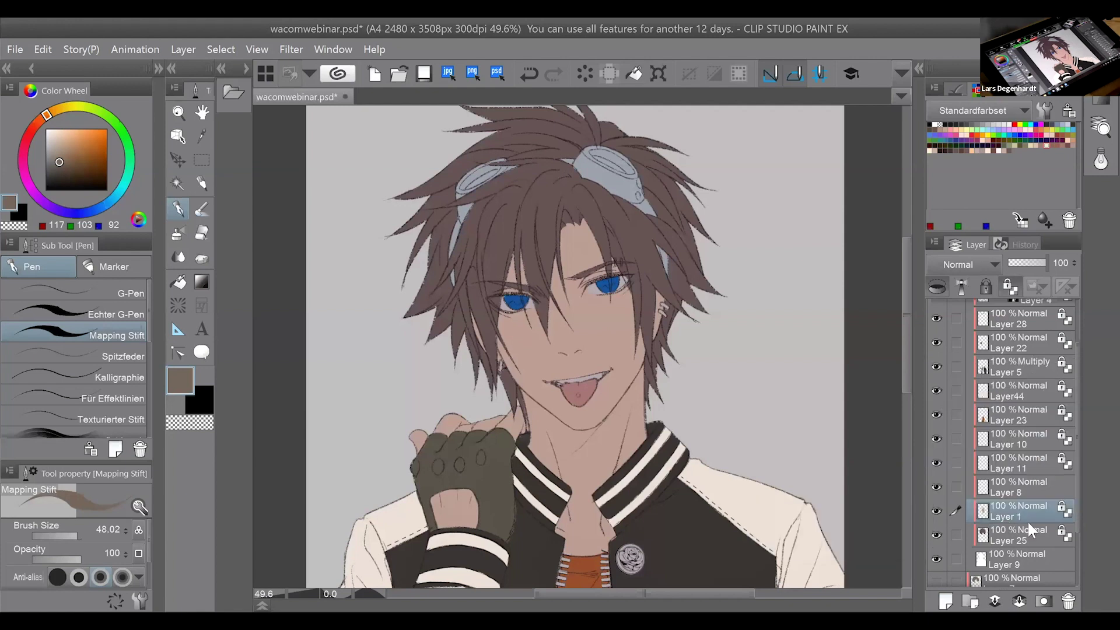
Create a selection from the skin areas of Layer 1 and make the new Layer 8 above it active.
right_click(986, 516)
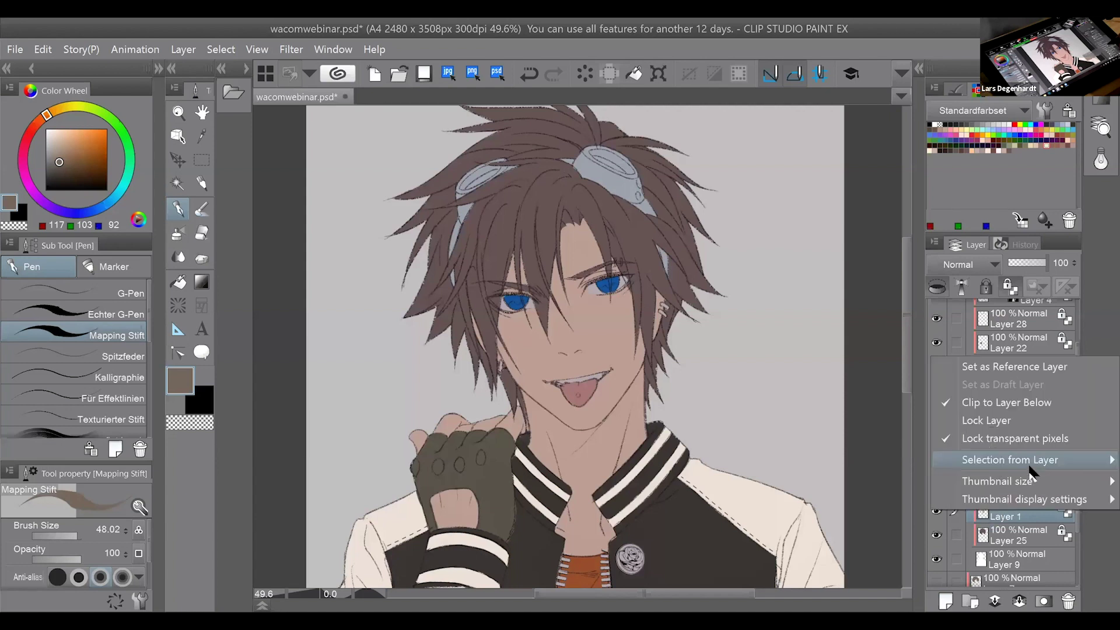
mouse_move(1027, 461)
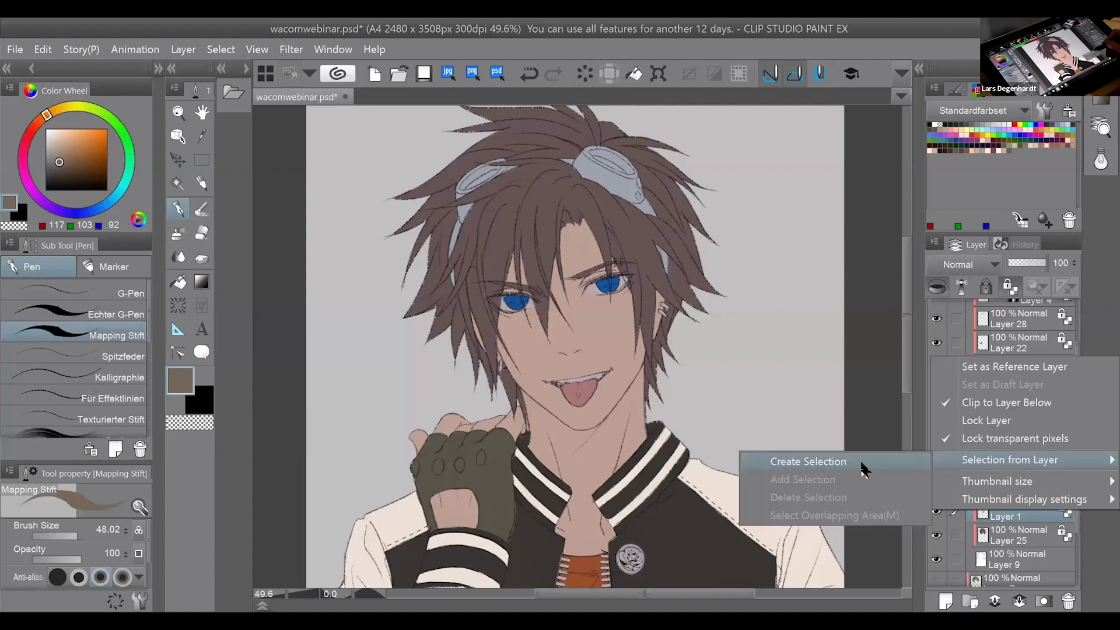
left_click(808, 461)
left_click(1034, 477)
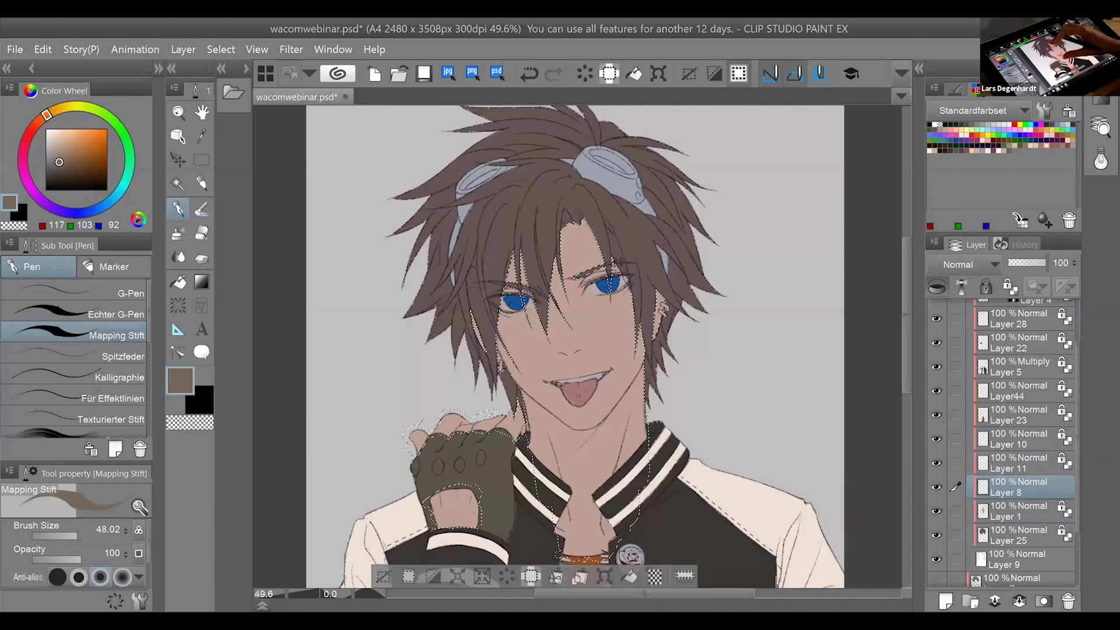
Pick a darker reddish skin tone, set the brush size to 16.64 and paint shadows around the face and jaw on Layer 8.
scroll(576, 347, "down", 1)
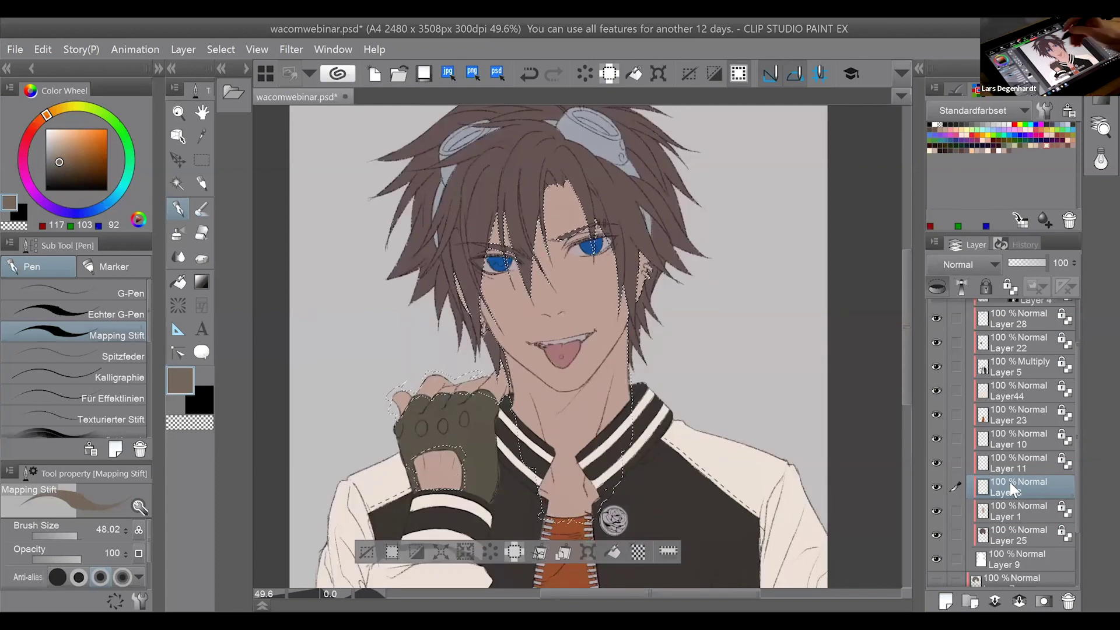
left_click(1063, 145)
left_click(70, 534)
left_click_drag(68, 528, 70, 531)
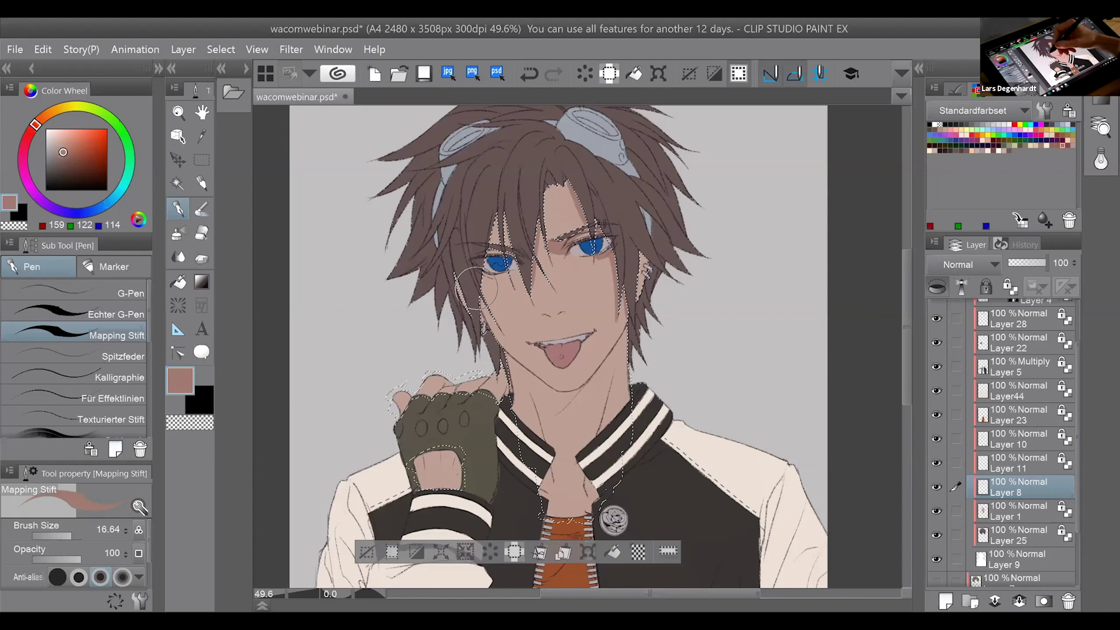
left_click_drag(500, 349, 559, 390)
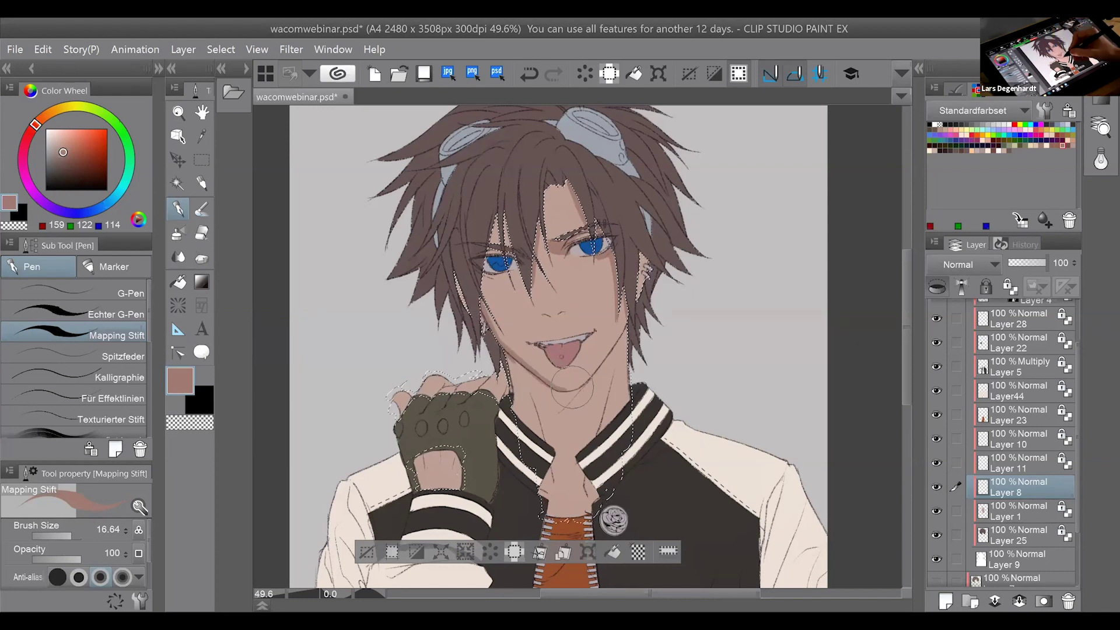
Paint the neck, jaw and nose shadows, alternating between the sampled shadow tone and light skin tone to refine the edges.
left_click(627, 327, "alt")
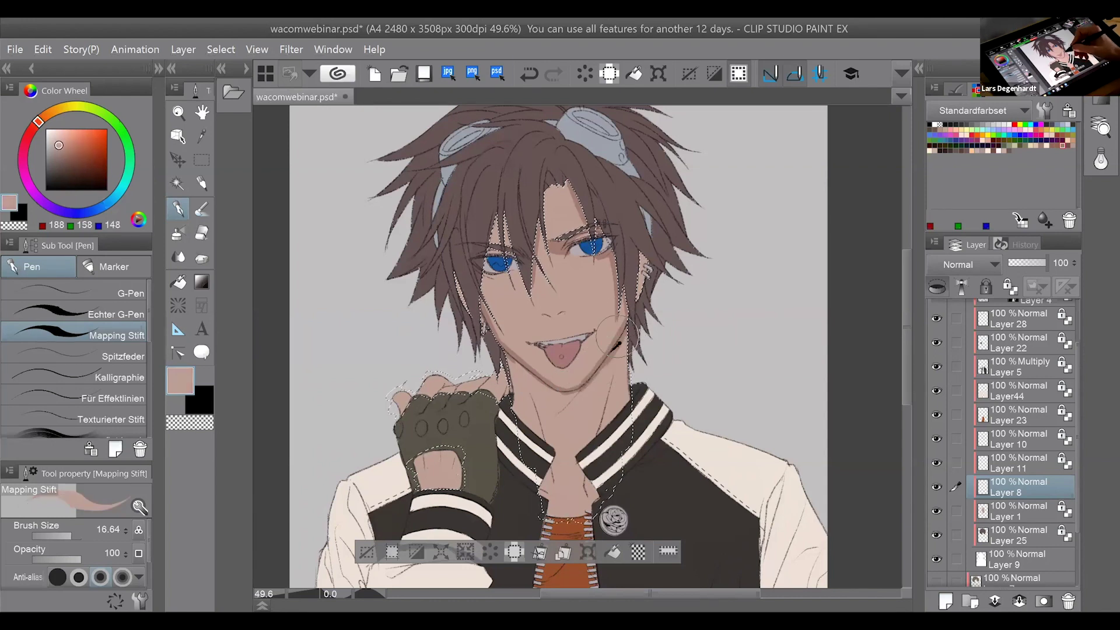
left_click(618, 304, "alt")
mouse_move(622, 356)
left_mouse_down()
mouse_move(604, 444)
mouse_move(582, 430)
mouse_move(597, 384)
mouse_move(561, 411)
mouse_move(605, 371)
mouse_move(550, 410)
mouse_move(550, 394)
mouse_move(582, 396)
mouse_move(566, 402)
mouse_move(511, 363)
mouse_move(525, 370)
mouse_move(526, 426)
left_mouse_up()
mouse_move(558, 373)
left_mouse_down()
mouse_move(540, 411)
mouse_move(520, 385)
mouse_move(551, 481)
mouse_move(576, 419)
mouse_move(600, 449)
mouse_move(551, 485)
mouse_move(584, 478)
left_mouse_up()
mouse_move(545, 315)
left_mouse_down()
mouse_move(567, 313)
mouse_move(543, 320)
mouse_move(557, 313)
left_mouse_up()
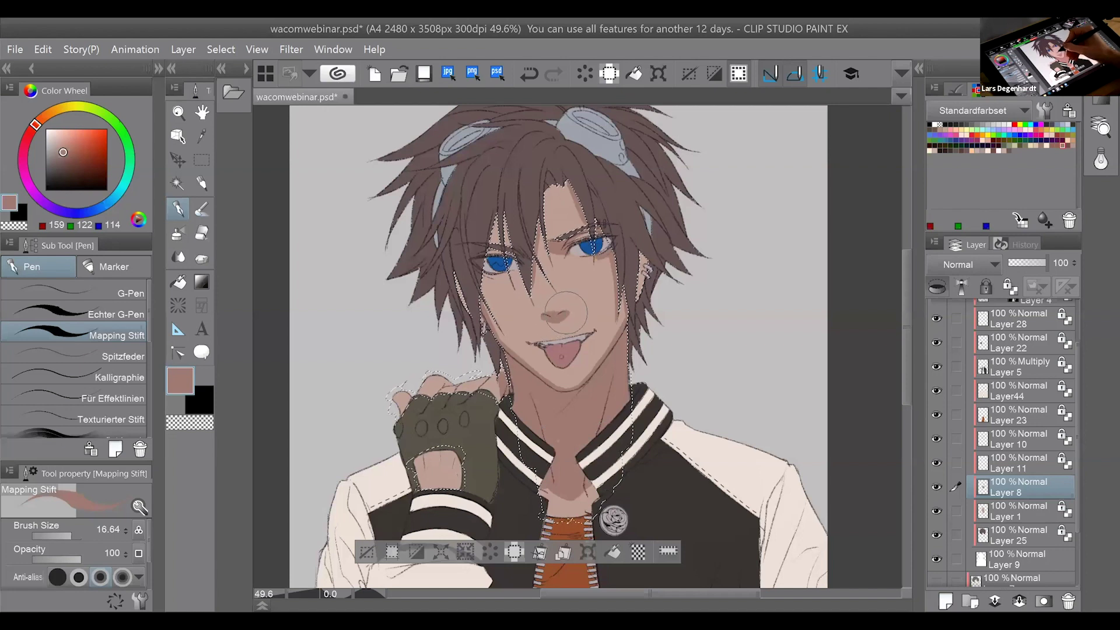
left_click(557, 200, "alt")
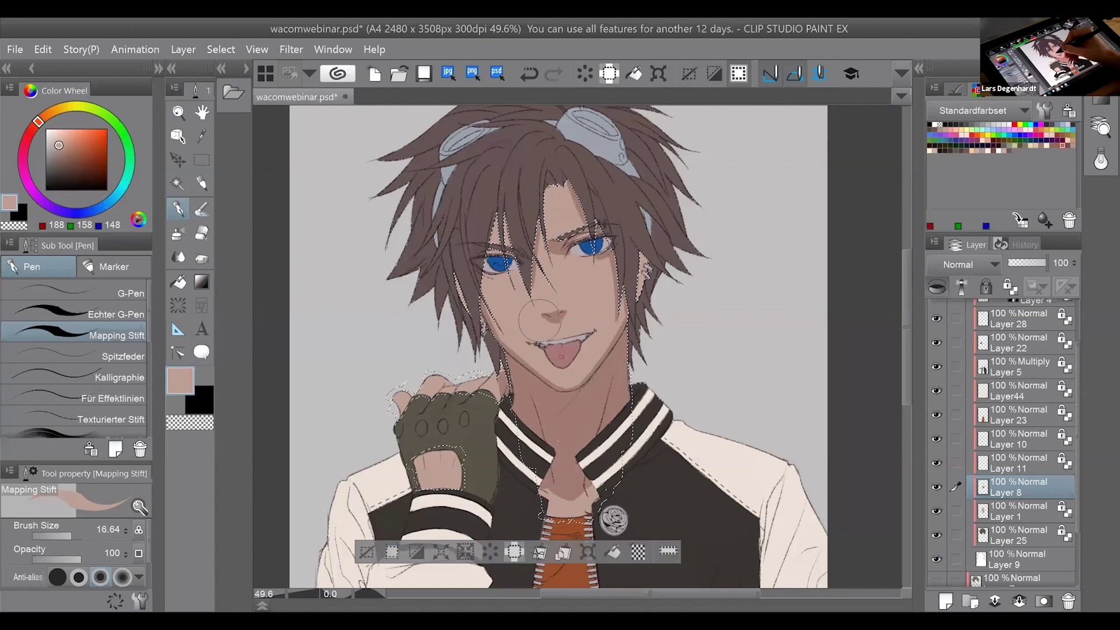
left_click(618, 341, "alt")
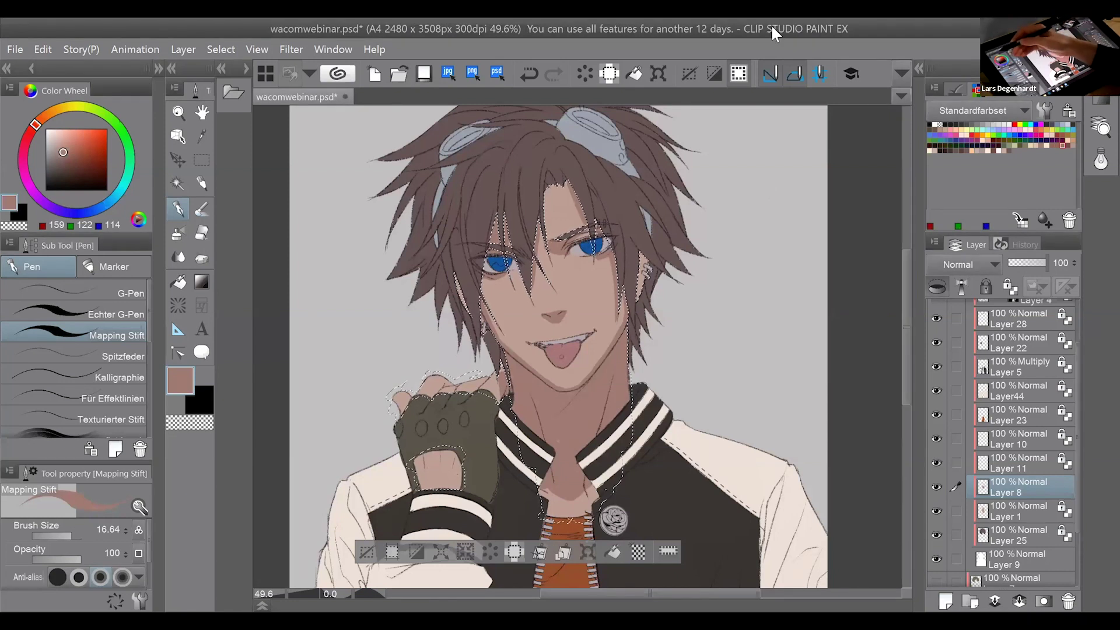
Try shifting the hue of Layer 8's skin shadows to green with Hue/Saturation/Luminosity, and undo the change.
left_click(43, 49)
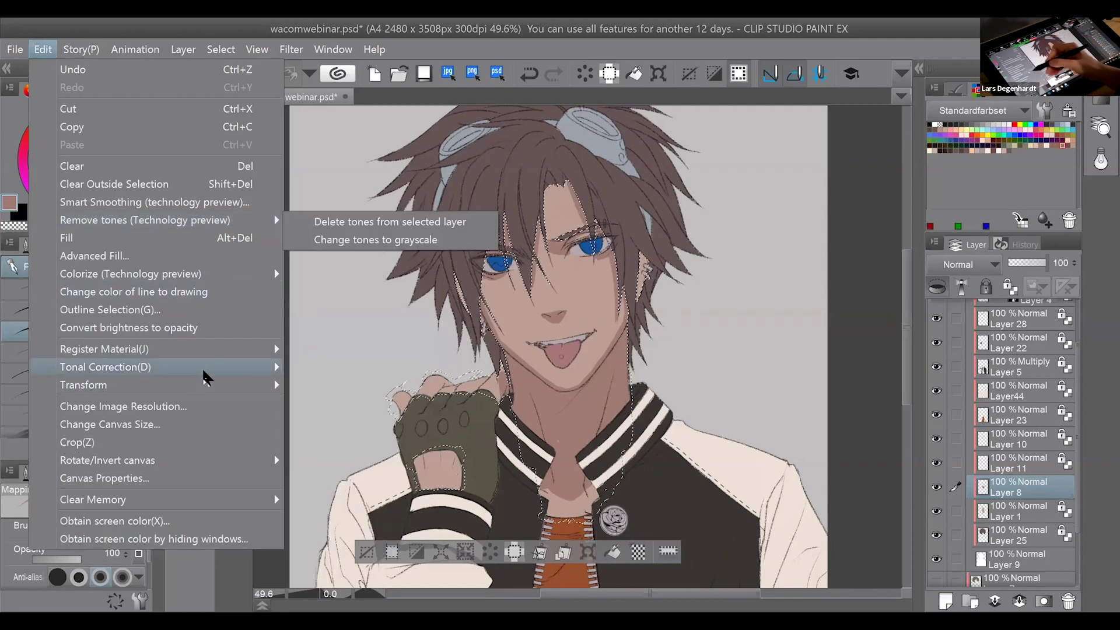
mouse_move(204, 376)
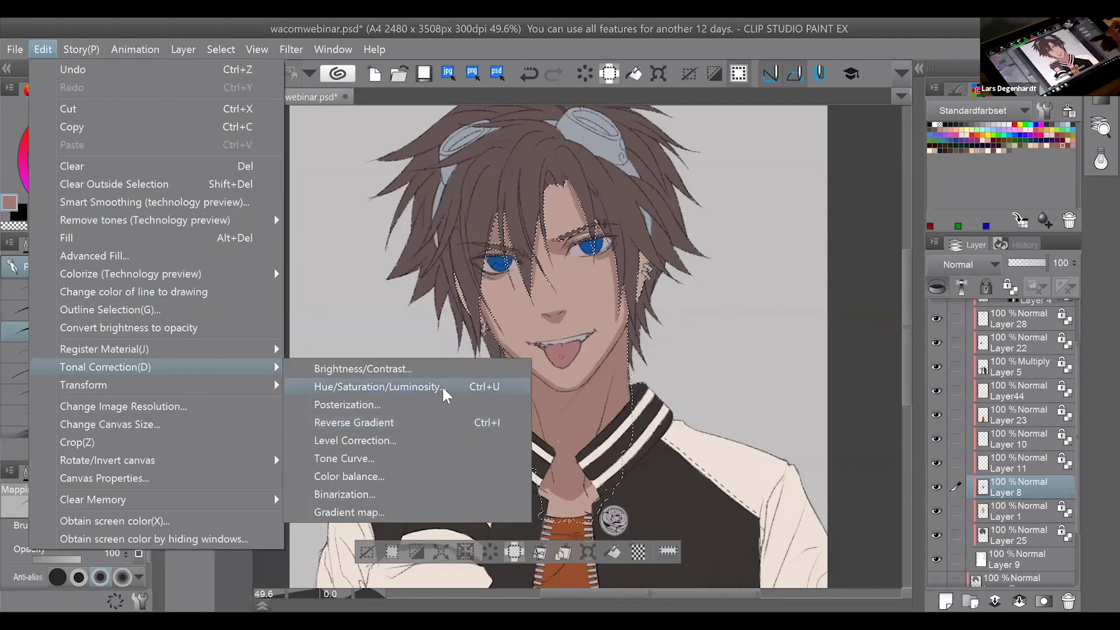
left_click(444, 390)
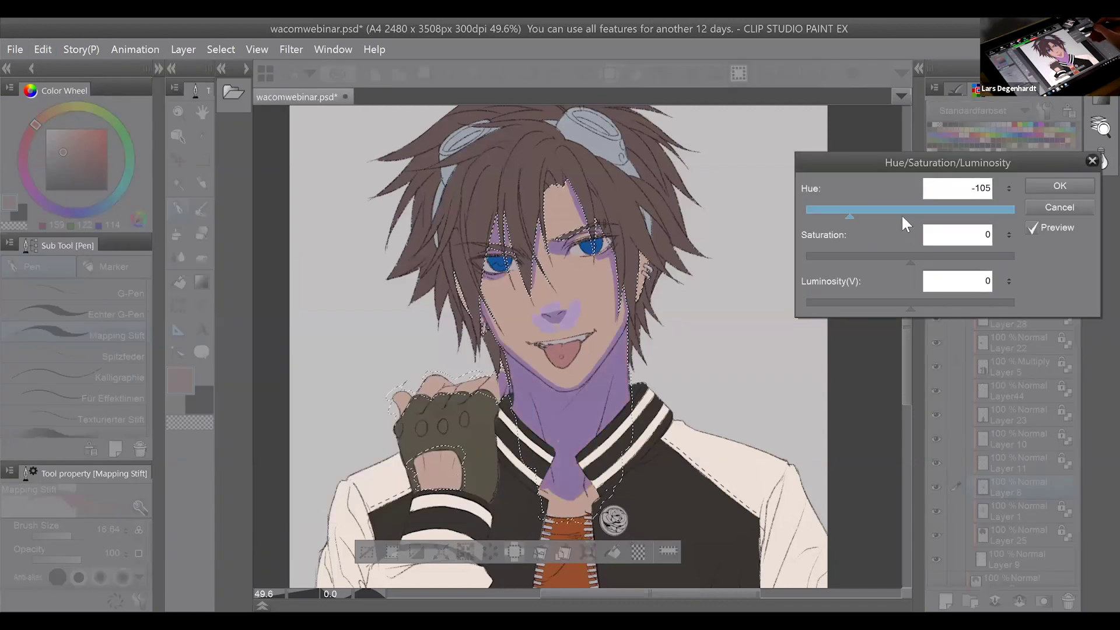
left_click(952, 210)
mouse_move(952, 210)
left_mouse_down()
mouse_move(982, 210)
mouse_move(888, 210)
mouse_move(975, 219)
mouse_move(937, 223)
left_mouse_up()
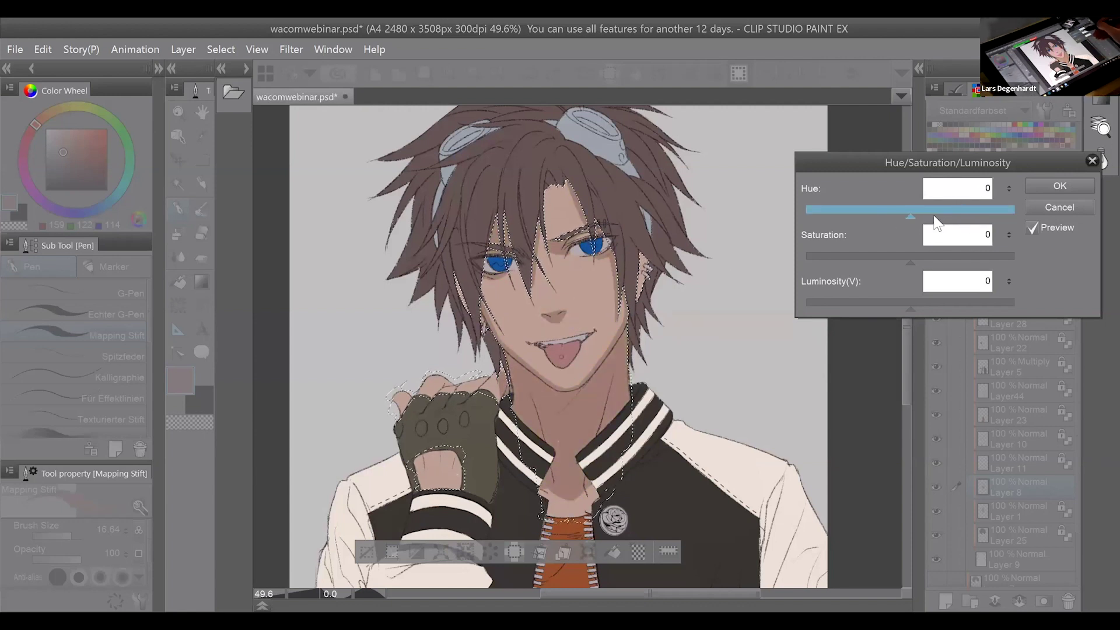
left_click(1060, 185)
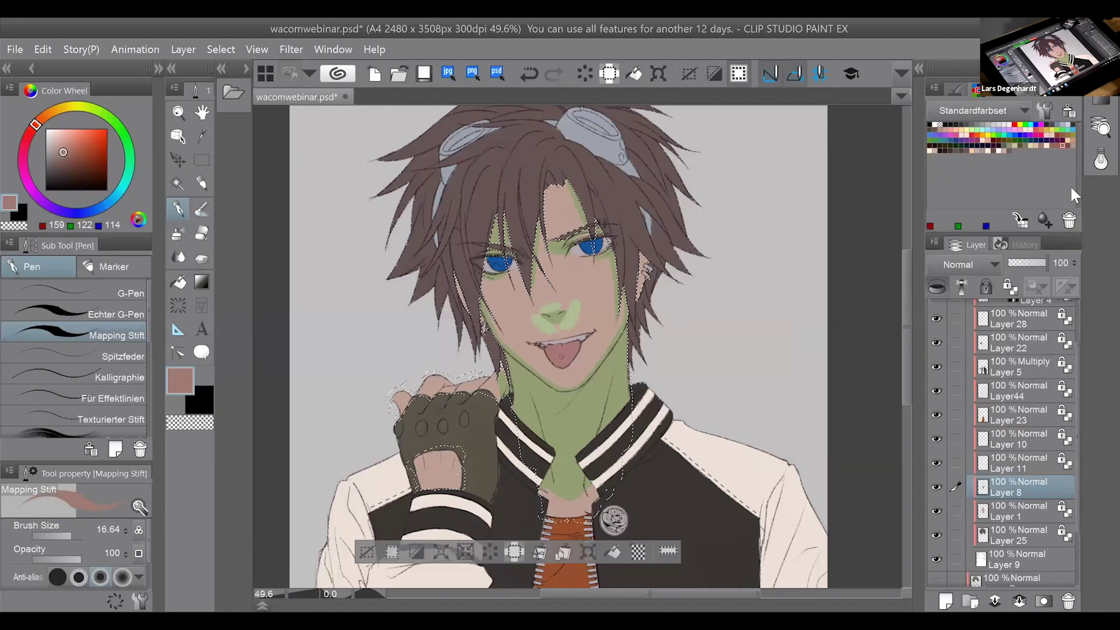
key("ctrl+z")
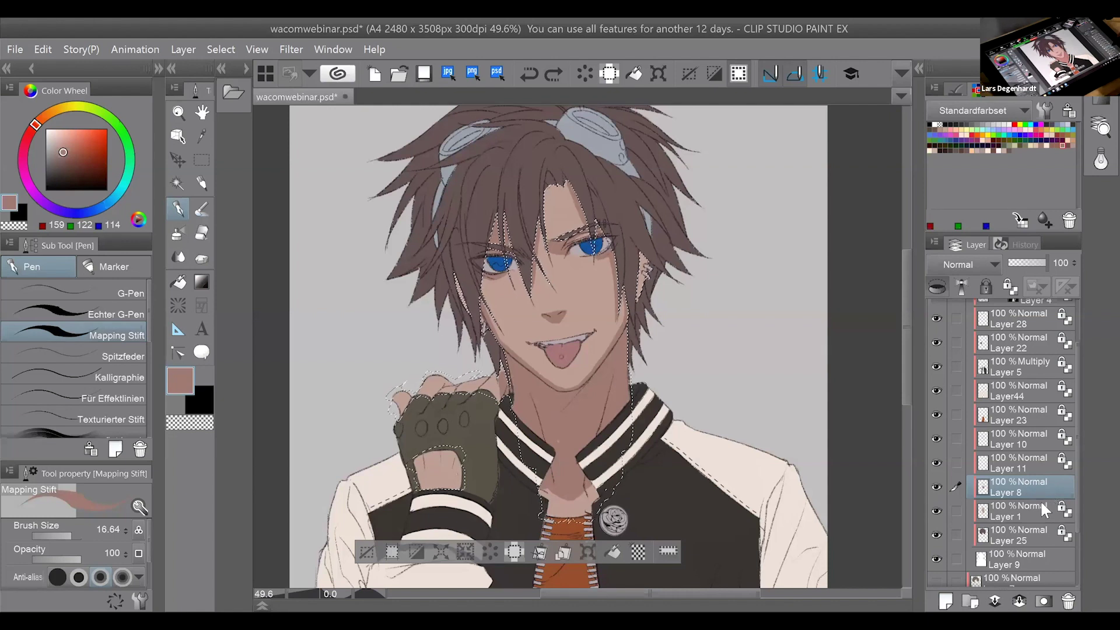
Merge the shadow layer, Layer 8, down into the skin layer, Layer 1, and clear the selection.
key("ctrl+e")
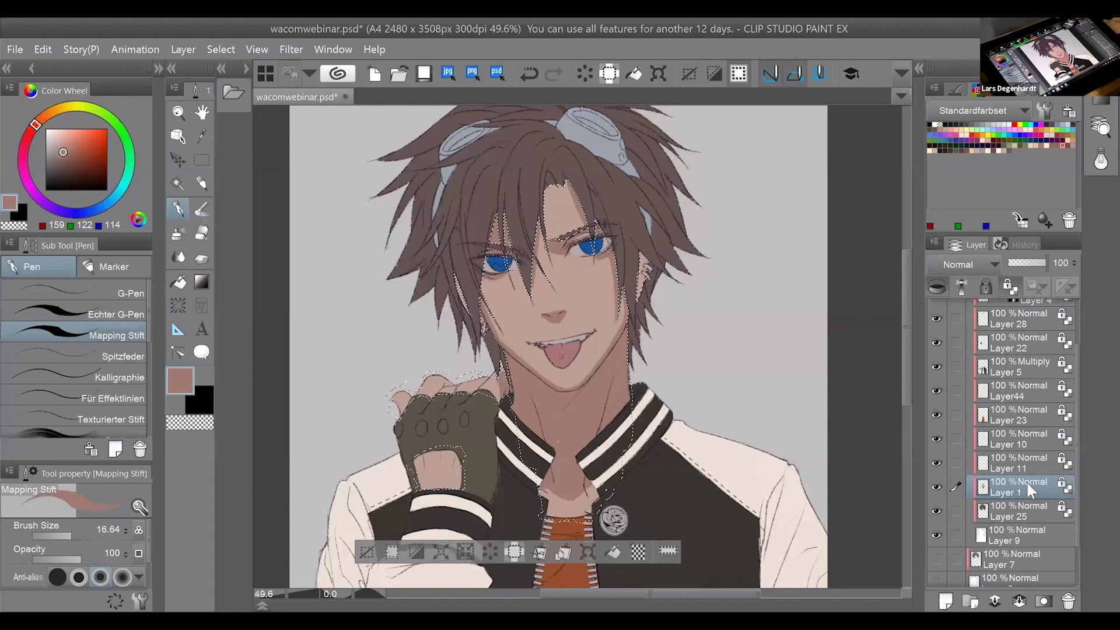
left_click(202, 209)
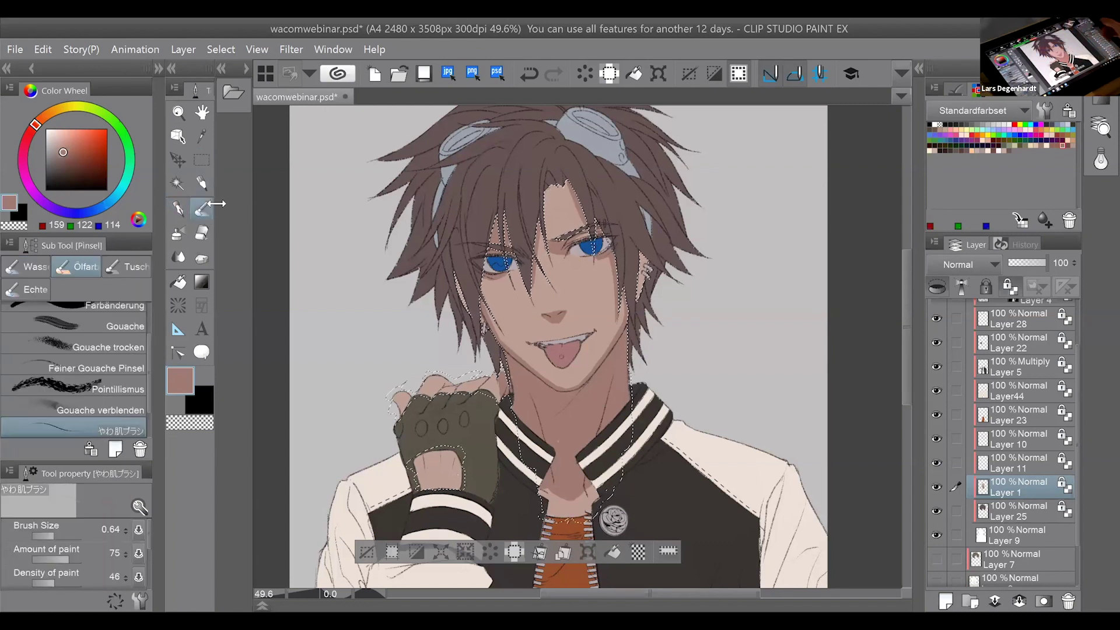
right_click(996, 495)
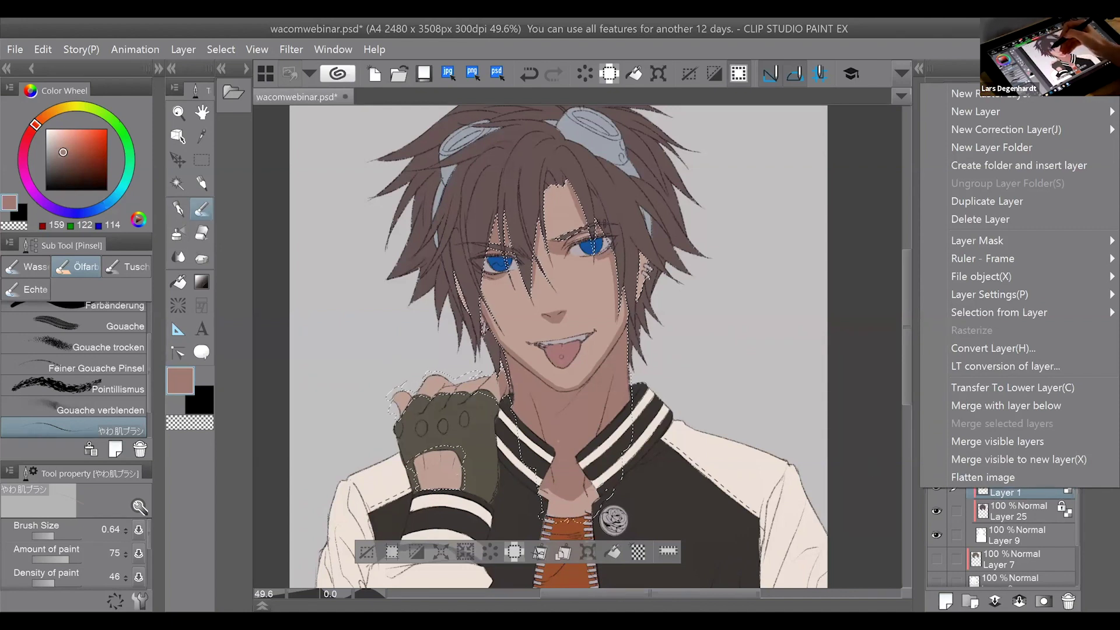
key("Escape")
left_click(202, 160)
key("ctrl+d")
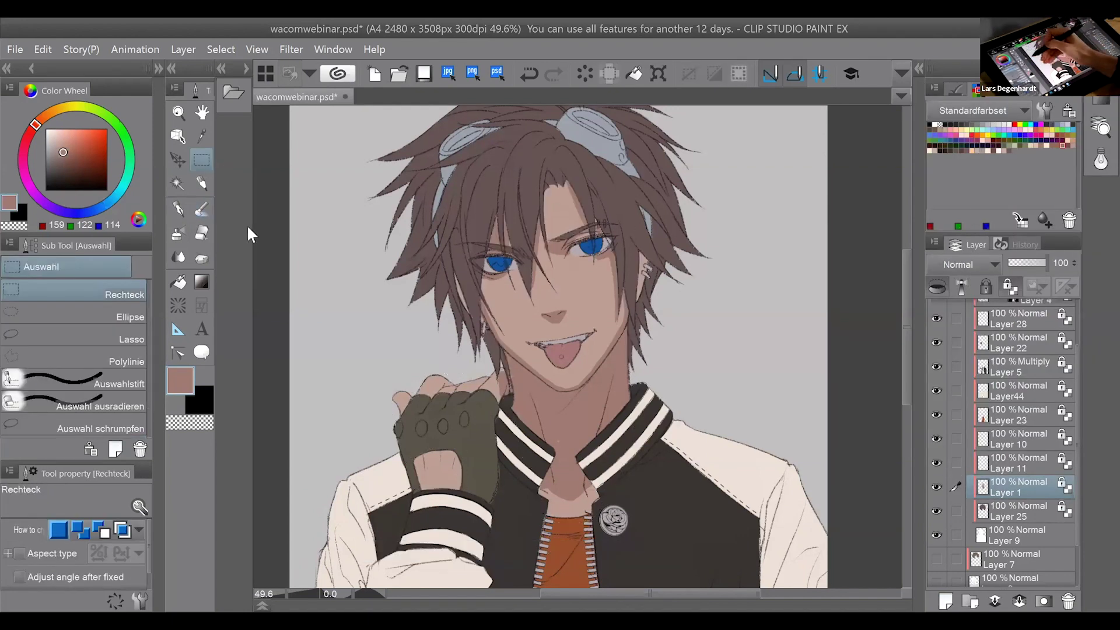
Switch to the やわ肌ブラシ oil brush and toggle the transparent pixel lock of Layer 1, leaving it locked.
left_click(178, 209)
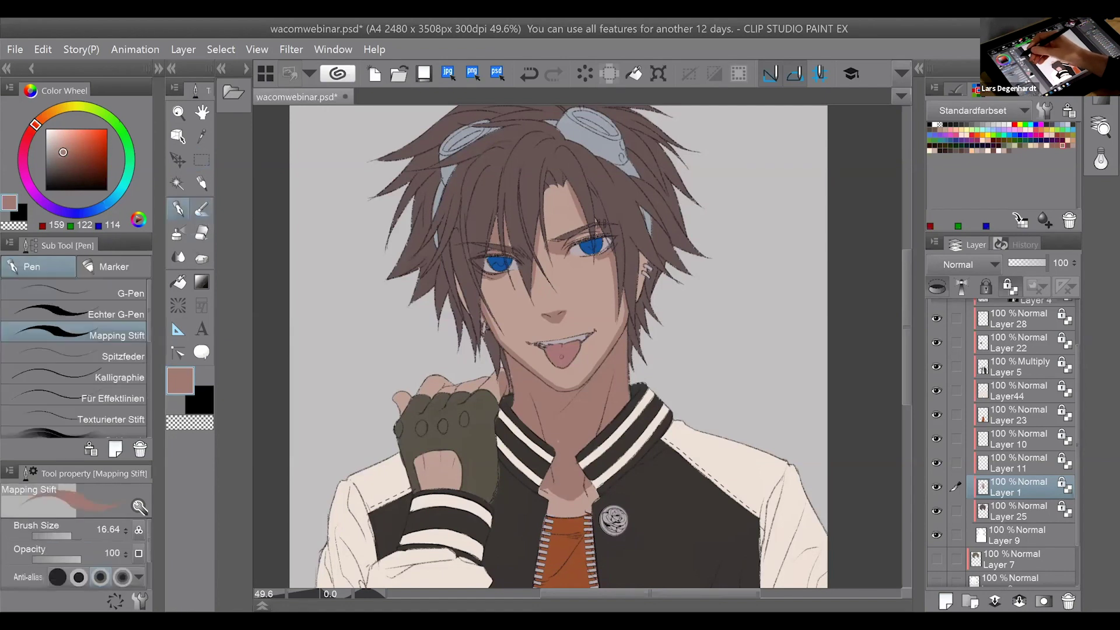
key("b")
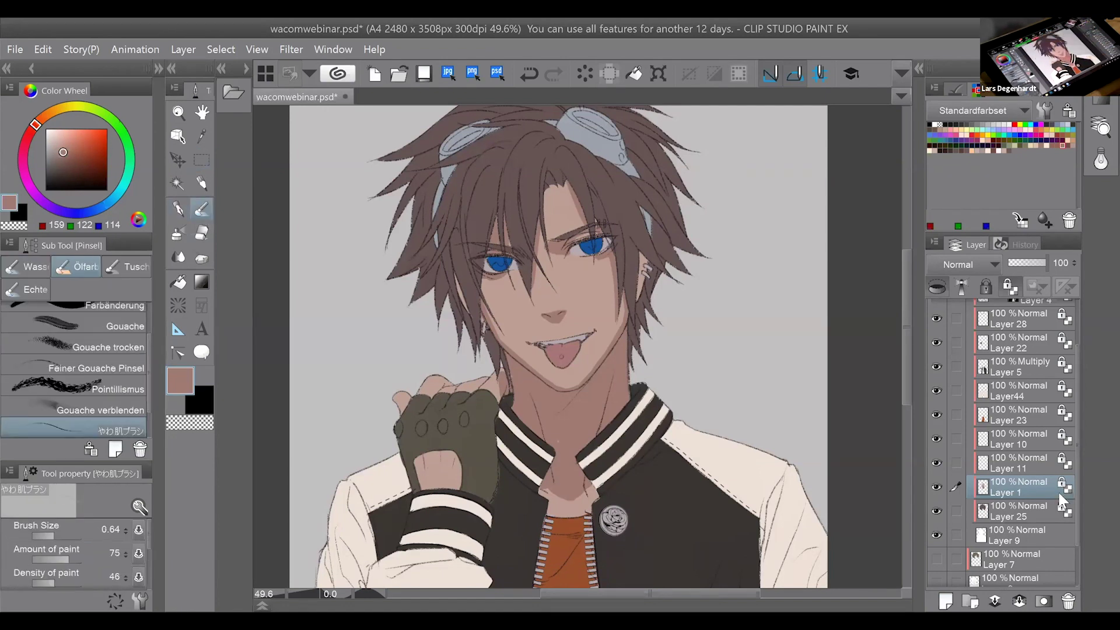
left_click(1010, 286)
left_click(1012, 290)
left_click(1012, 290)
Set the size of the やわ肌ブラシ brush to 3.01 for close work on the face.
scroll(578, 344, "up", 2)
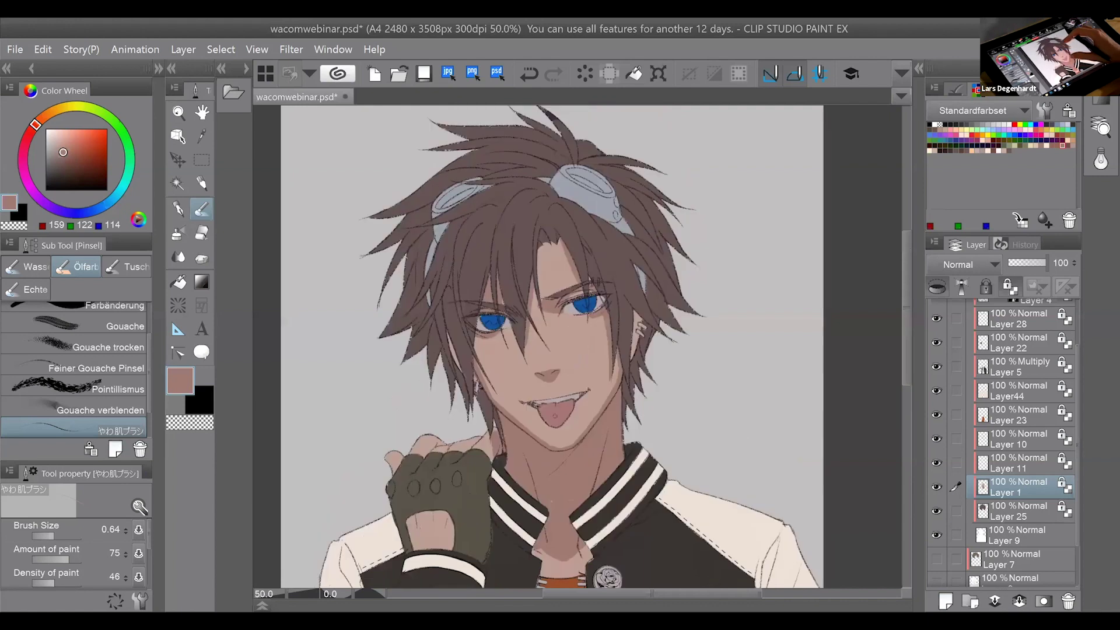
scroll(578, 344, "up", 3)
scroll(578, 344, "down", 1)
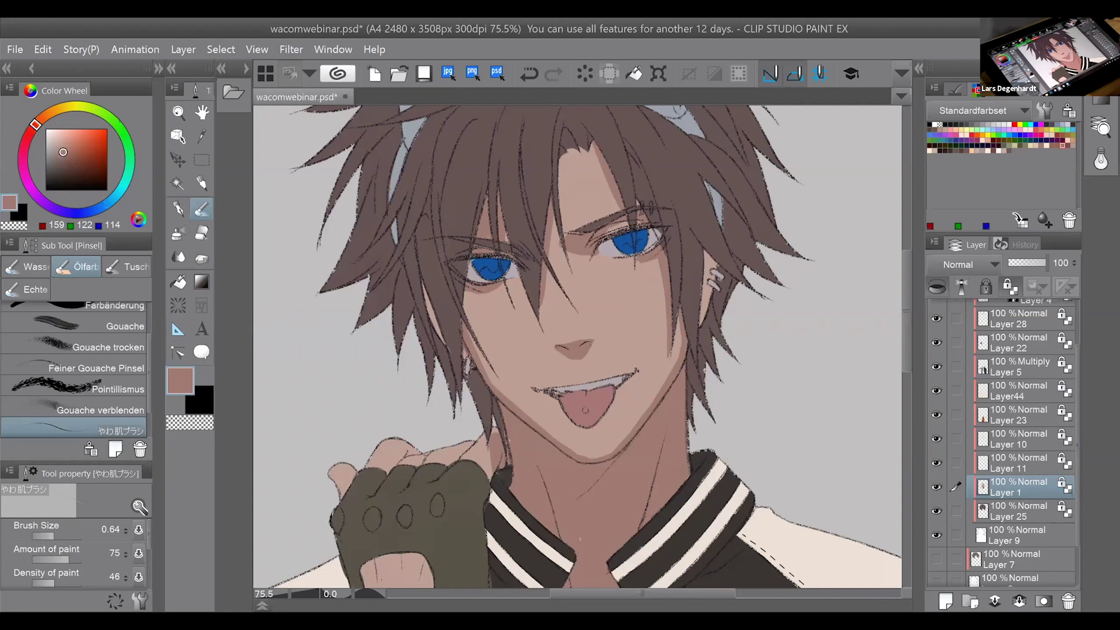
left_click_drag(585, 410, 514, 394)
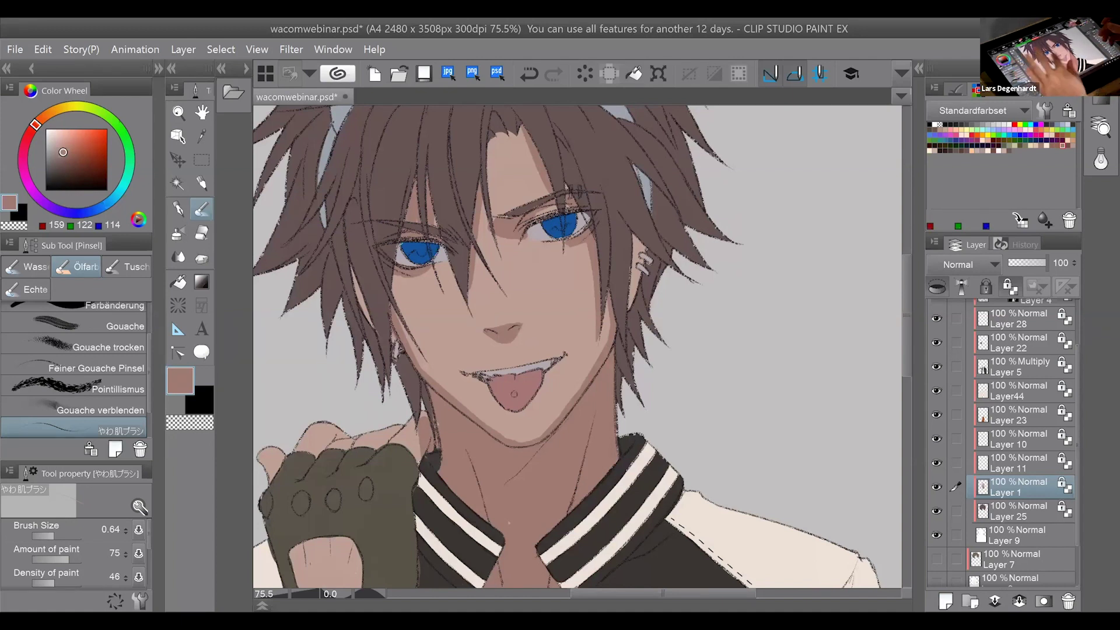
left_click_drag(577, 347, 611, 367)
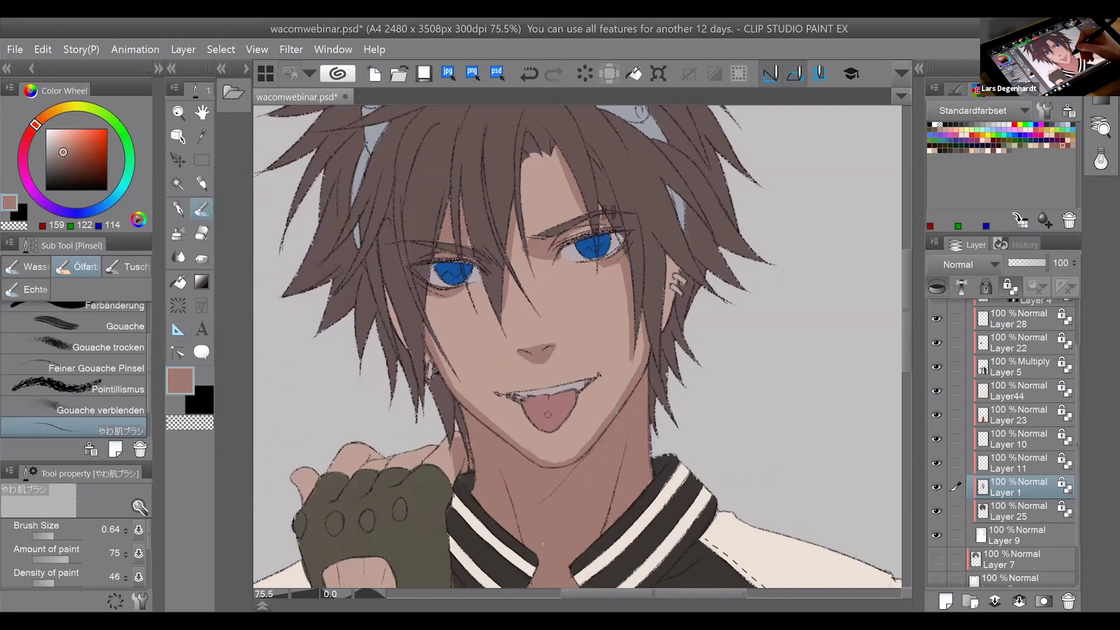
left_click_drag(54, 538, 62, 538)
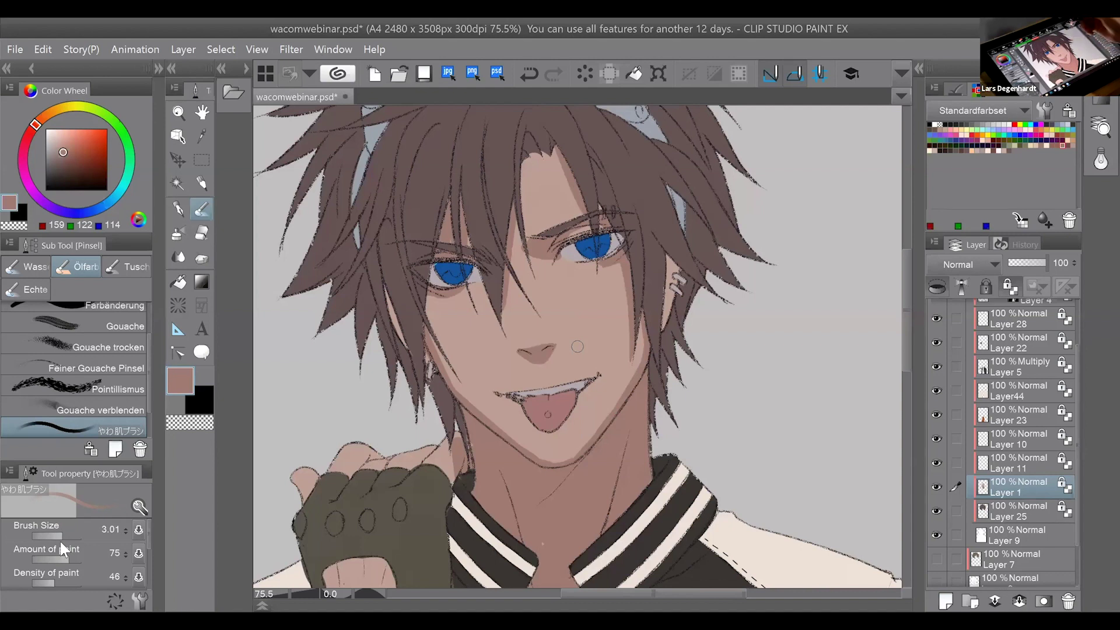
Sample the light skin tone beside the mouth for blending the cheek and jaw shadows on Layer 1.
key("alt")
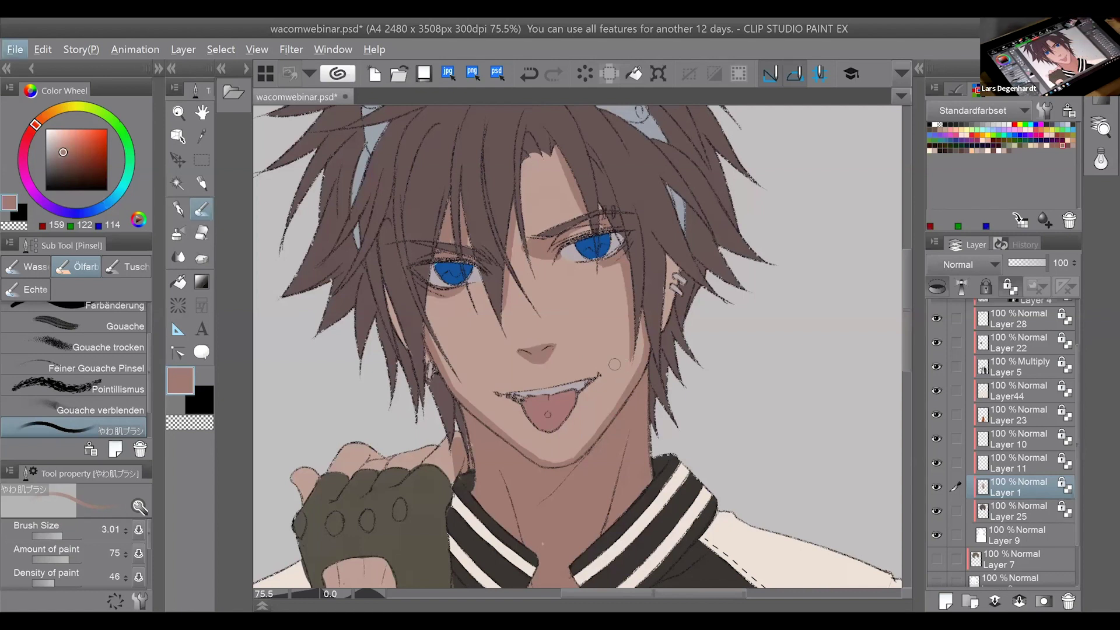
key("alt")
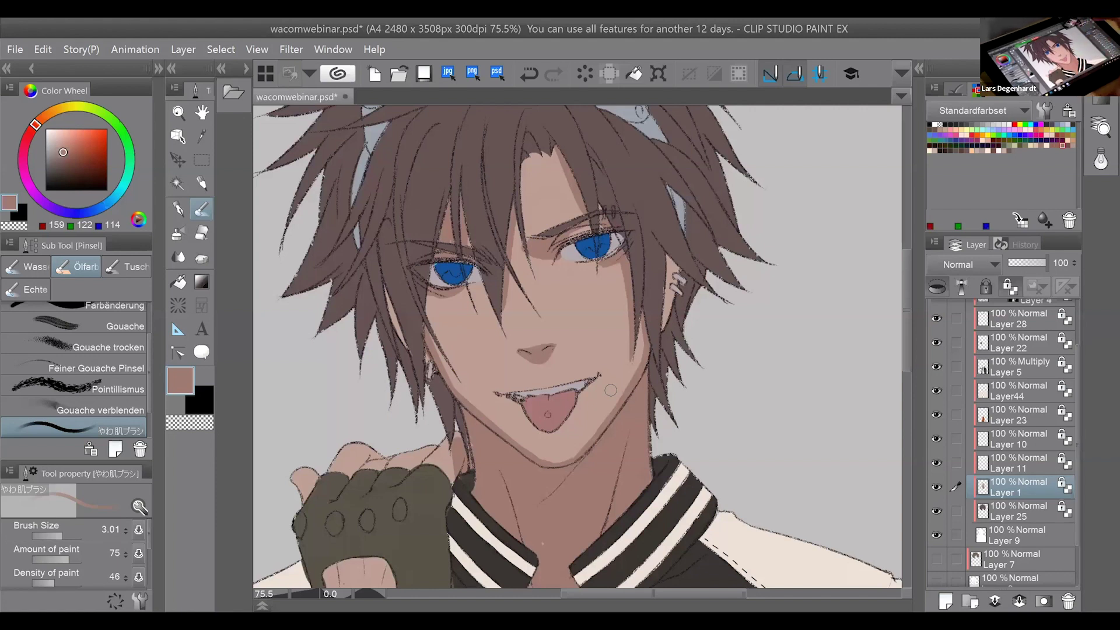
scroll(628, 237, "up", 2)
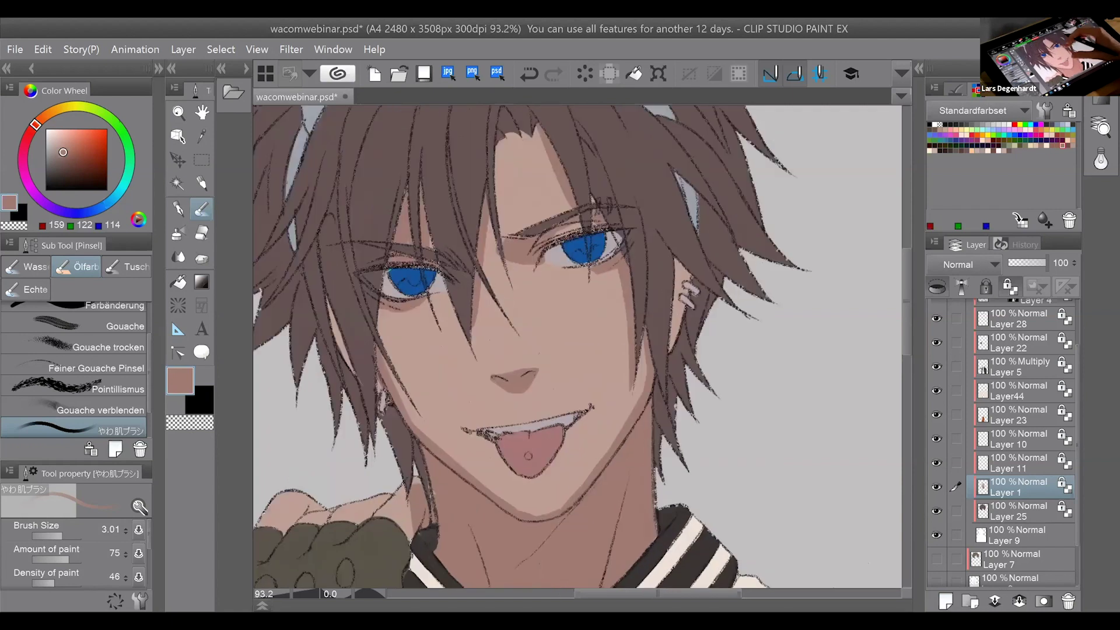
scroll(578, 347, "down", 1)
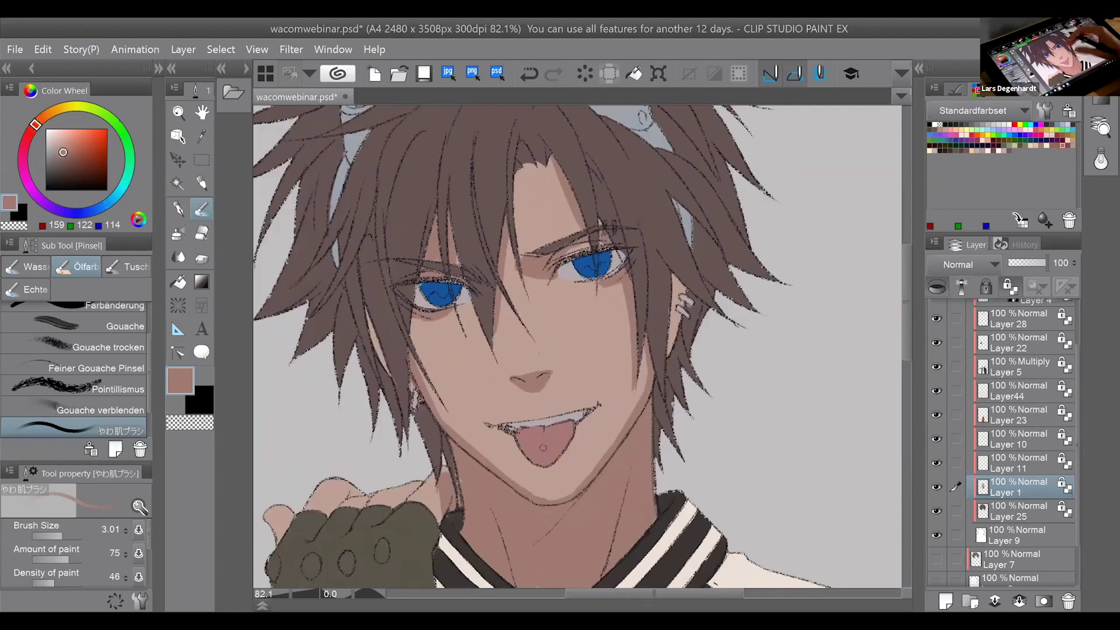
left_click(607, 435, "alt")
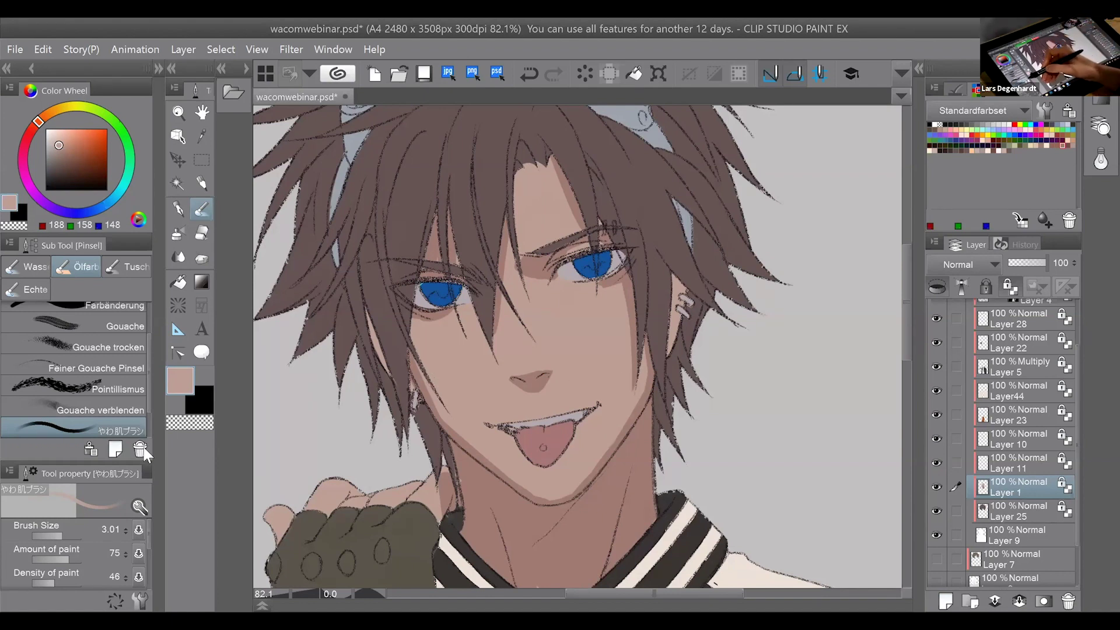
Look through the oil brushes listed below やわ肌ブラシ, down to rough&colorbrush.
left_click_drag(148, 410, 150, 412)
left_click(153, 431)
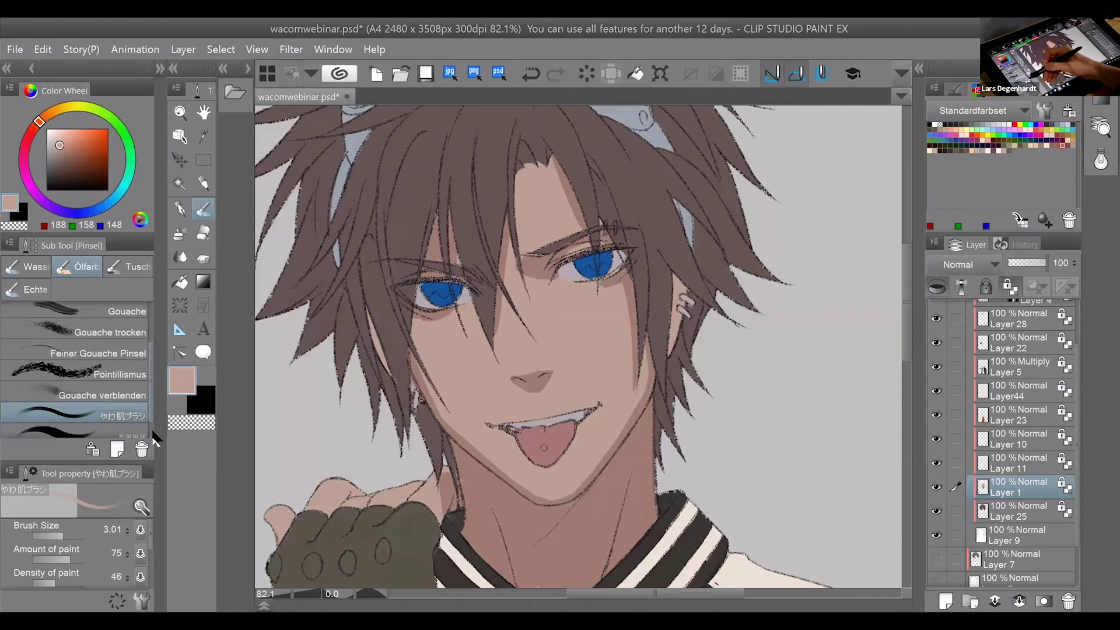
scroll(153, 435, "down", 1)
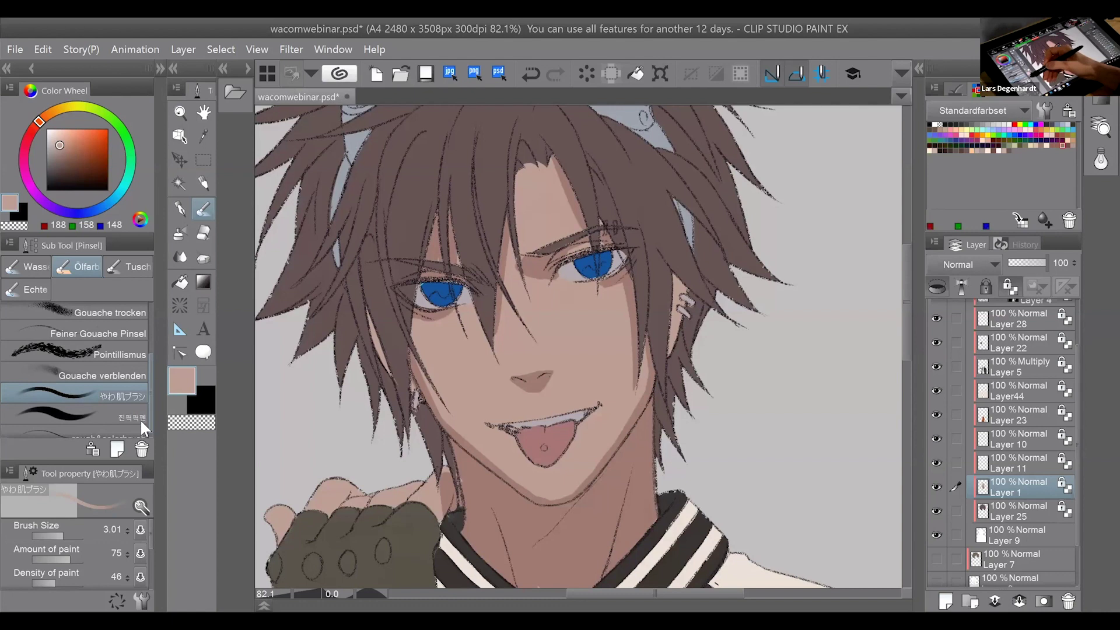
scroll(140, 419, "down", 1)
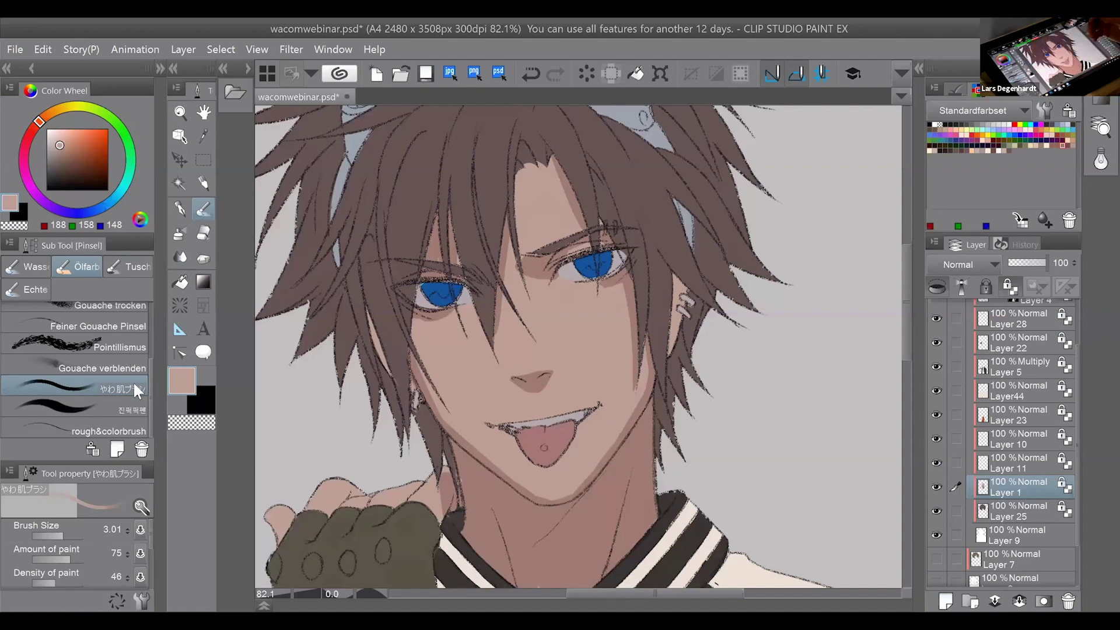
Blend the shadow edge along the cheek and jawline on the viewer's right, resampling light, middle and dark skin tones from Layer 1.
key("alt")
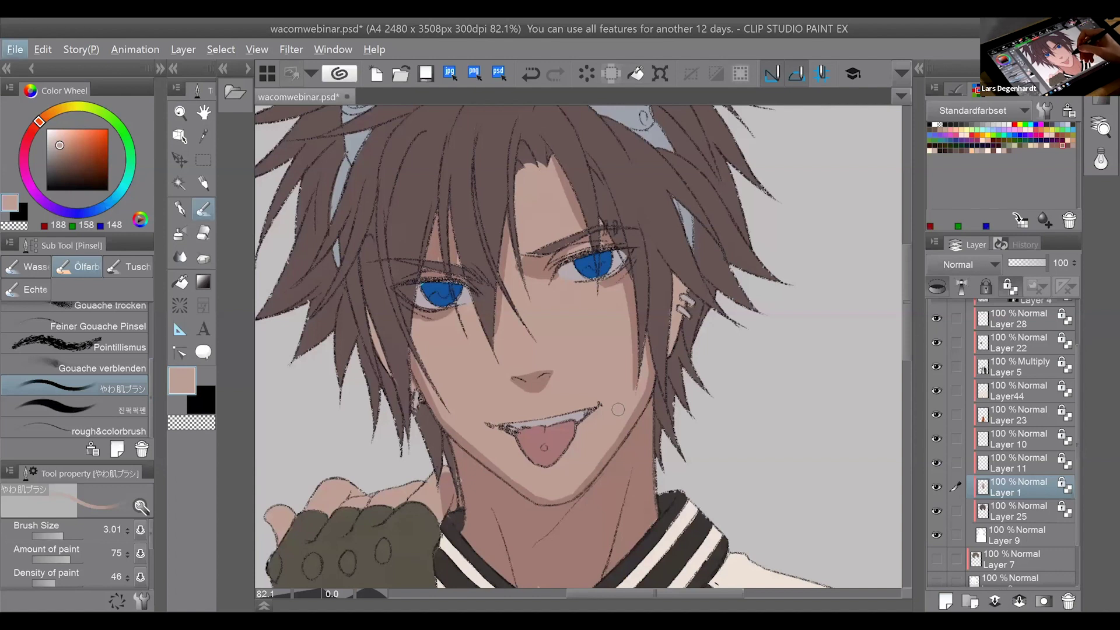
key("alt")
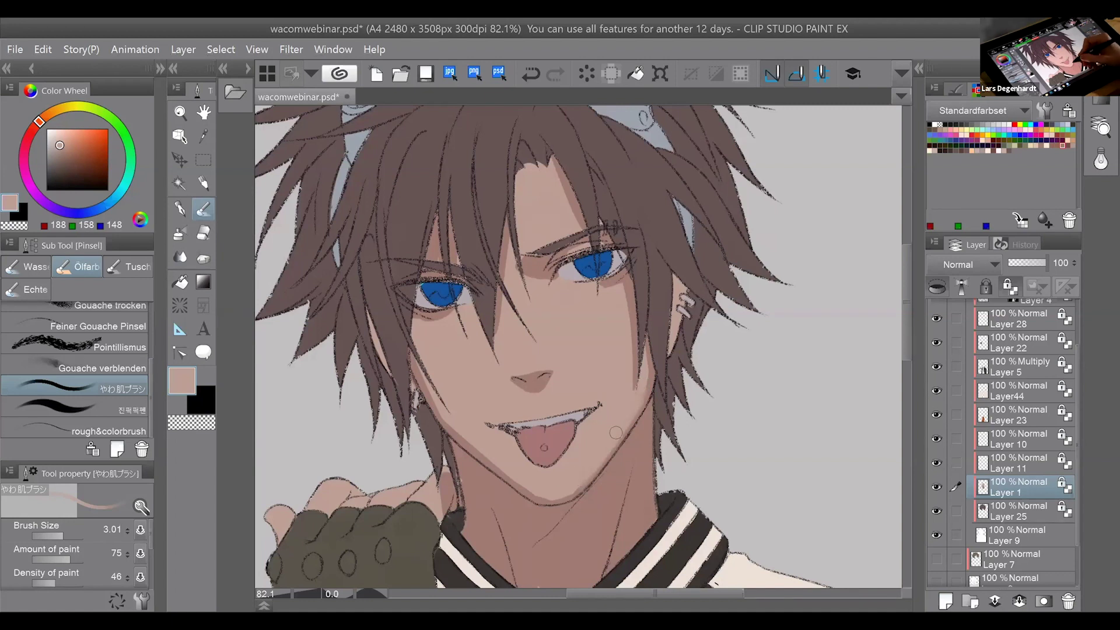
left_click(649, 388, "alt")
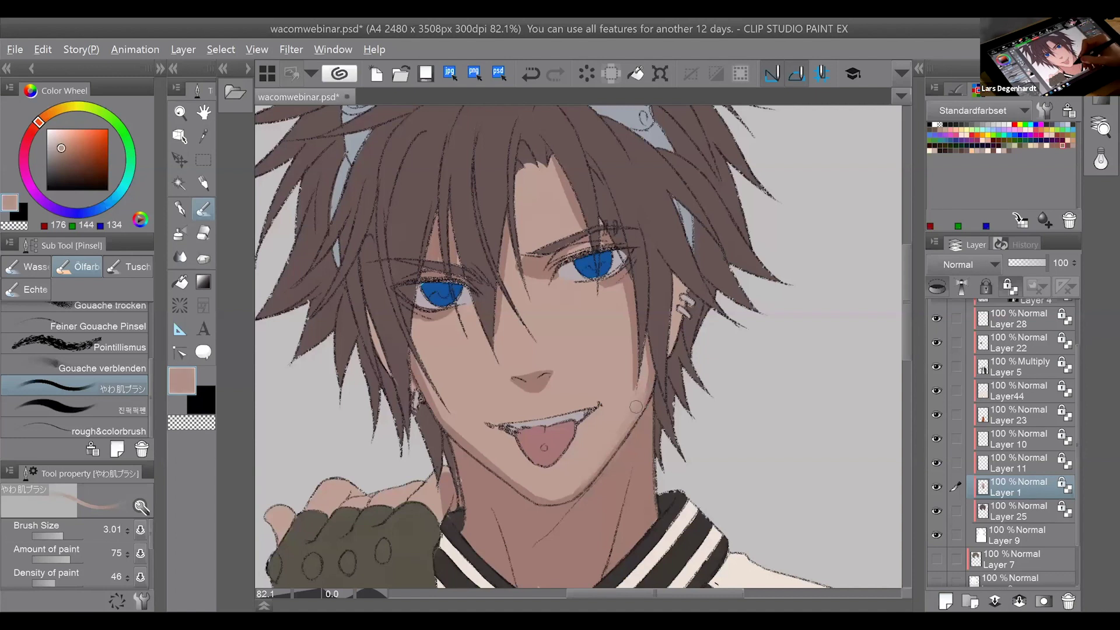
left_click(650, 386, "alt")
left_click(612, 482, "alt")
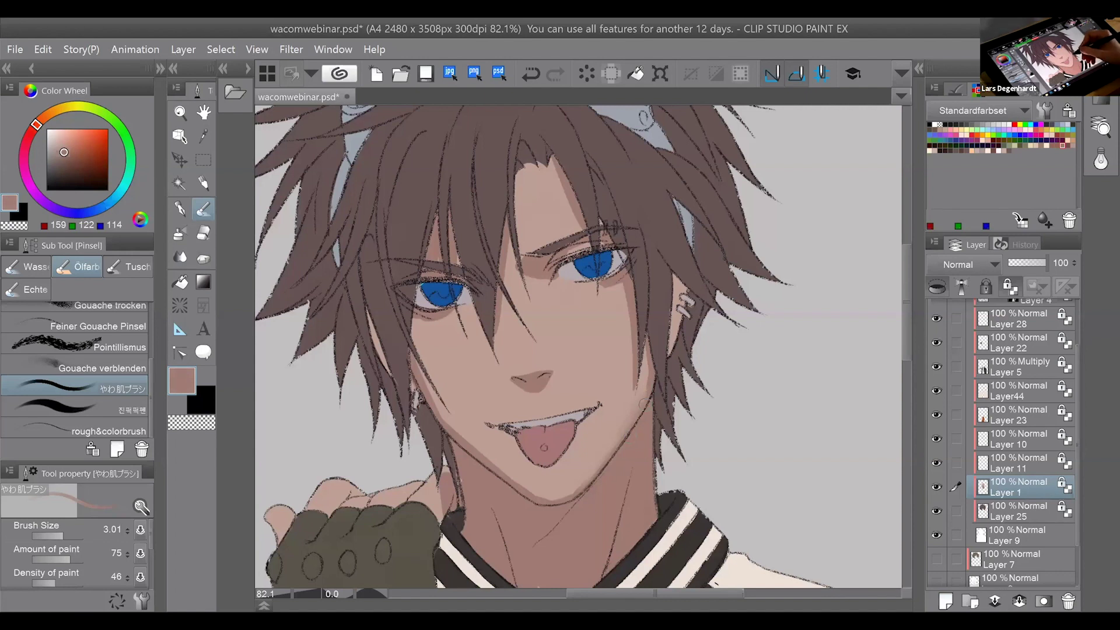
left_click(583, 475, "alt")
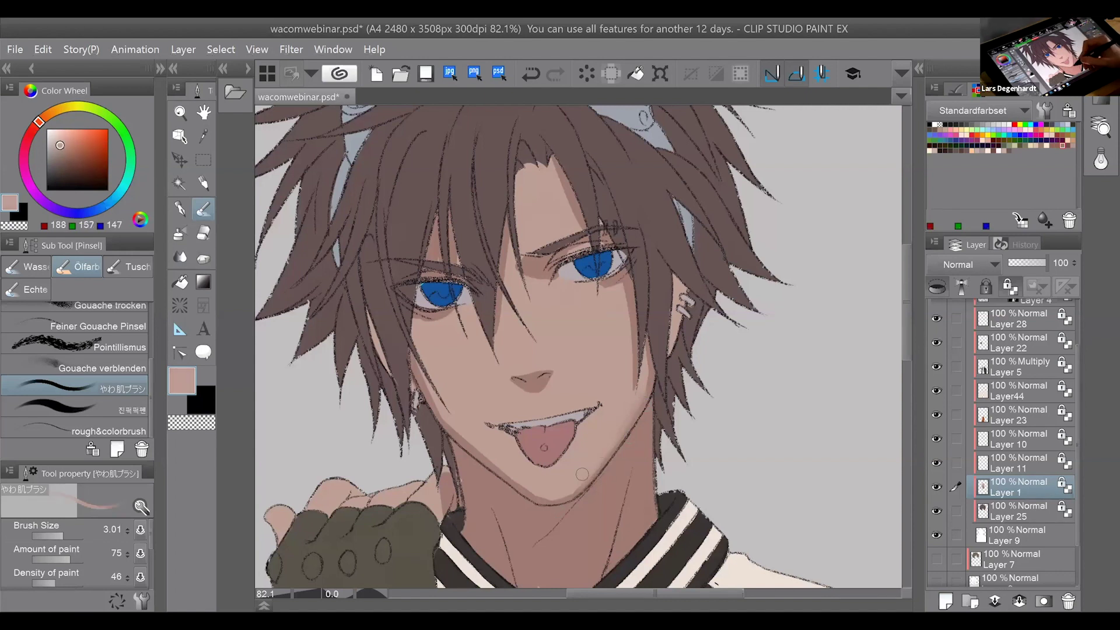
left_click(630, 421, "alt")
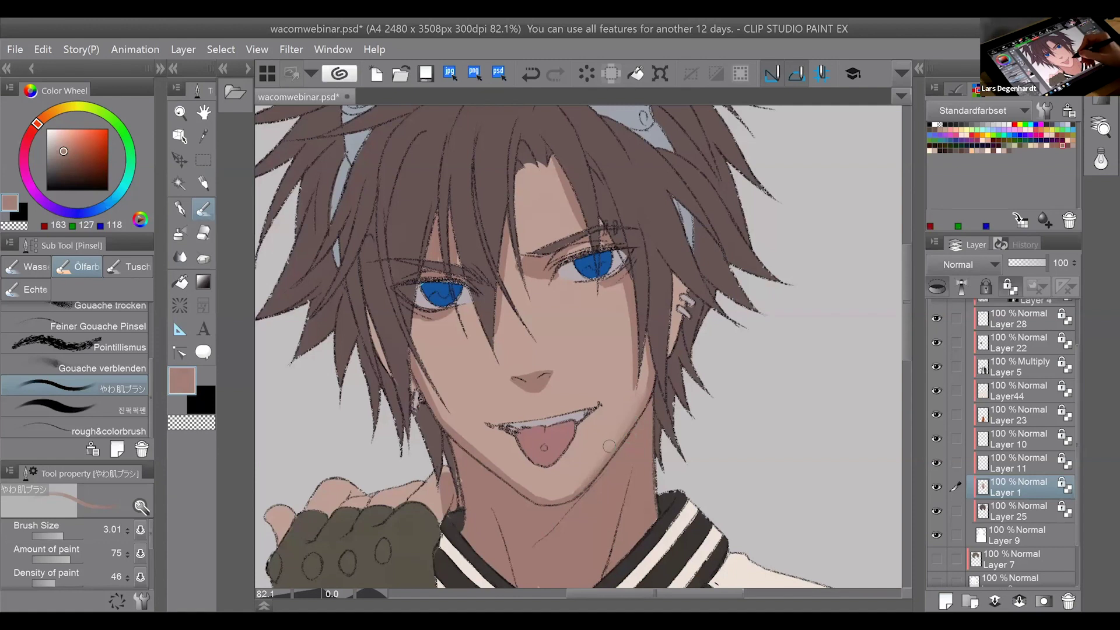
Soften the shadow edge along the chin and the jaw on the viewer's left, alternating sampled light skin and shadow tones.
left_click(497, 450, "alt")
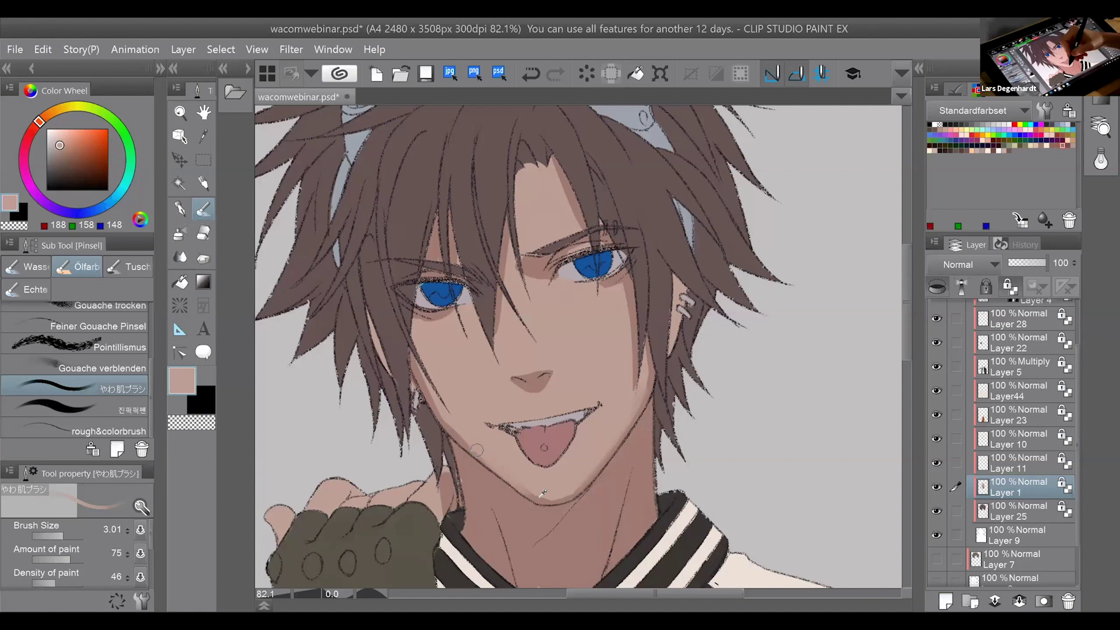
left_click(489, 456, "alt")
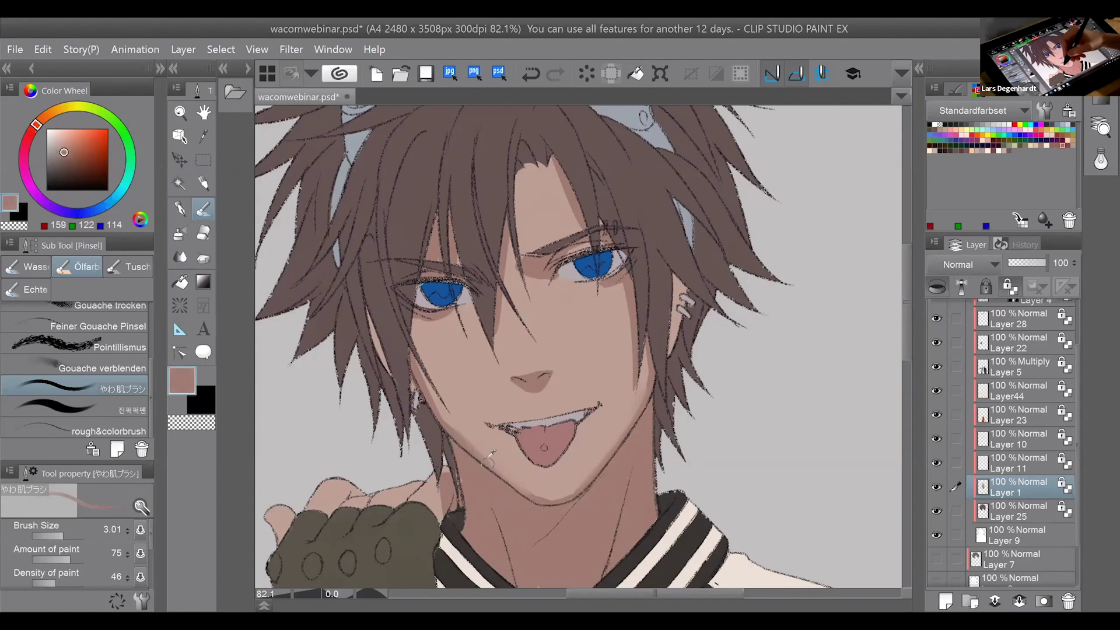
left_click(490, 459, "alt")
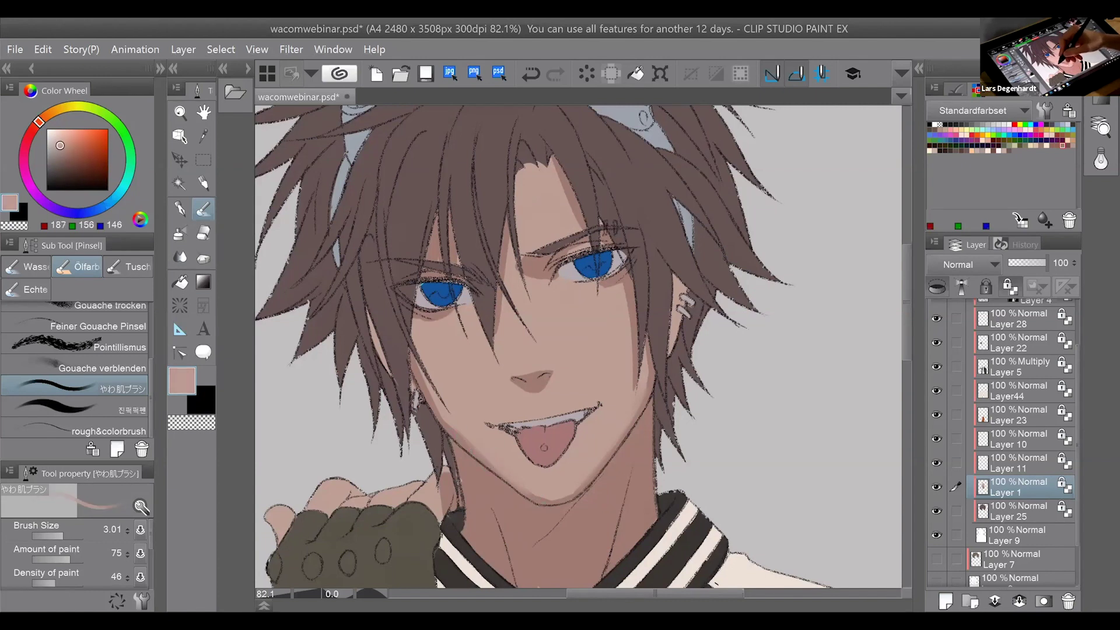
left_click(496, 471, "alt")
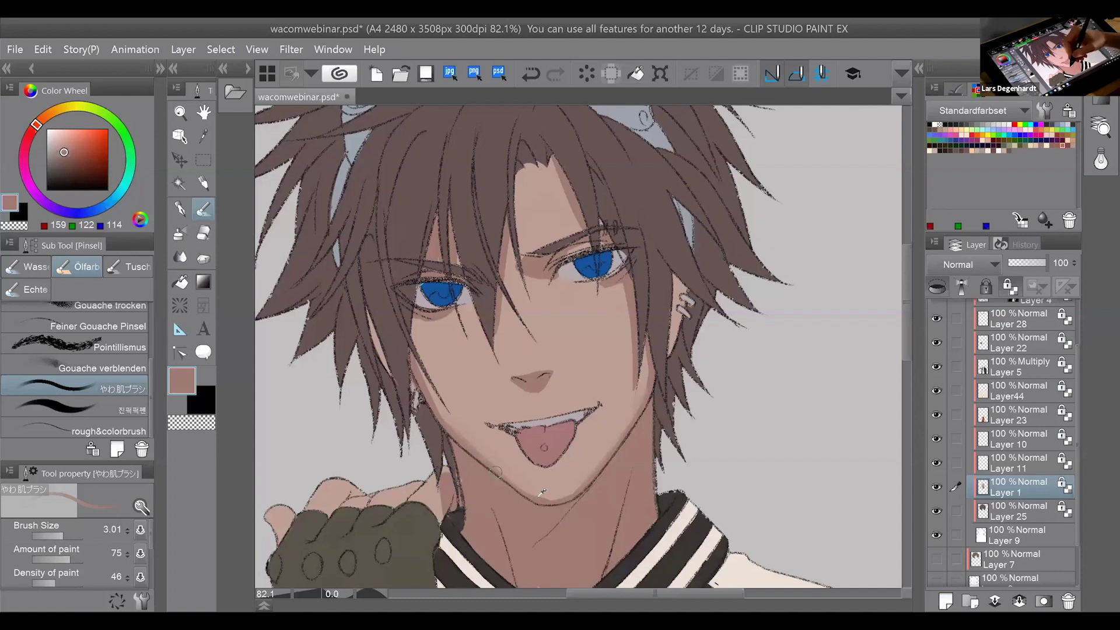
left_click(495, 444, "alt")
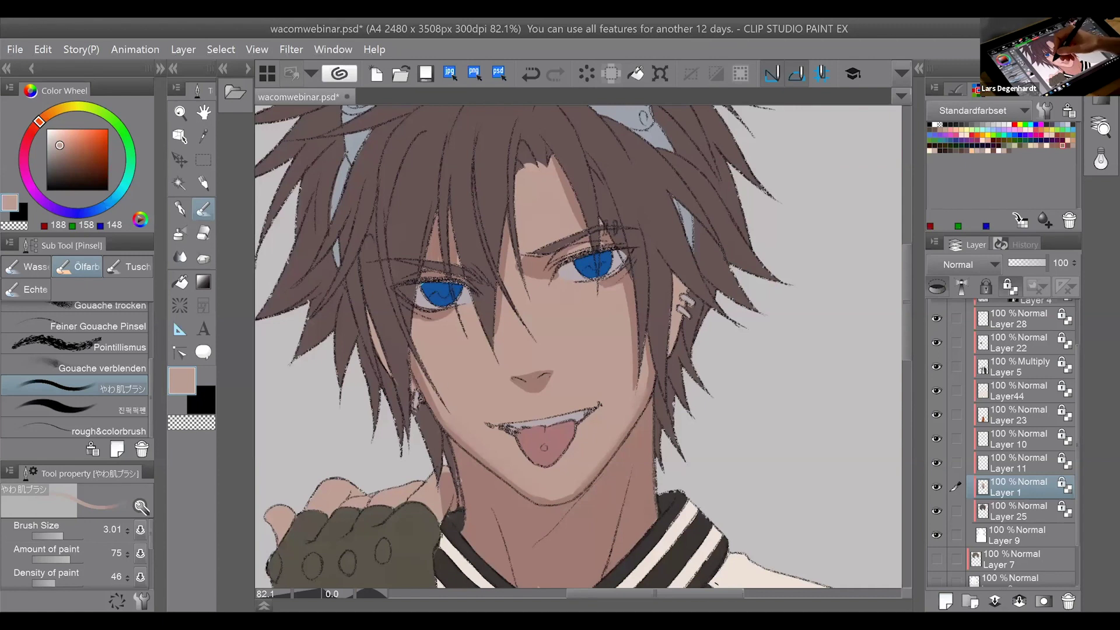
left_click(449, 437, "alt")
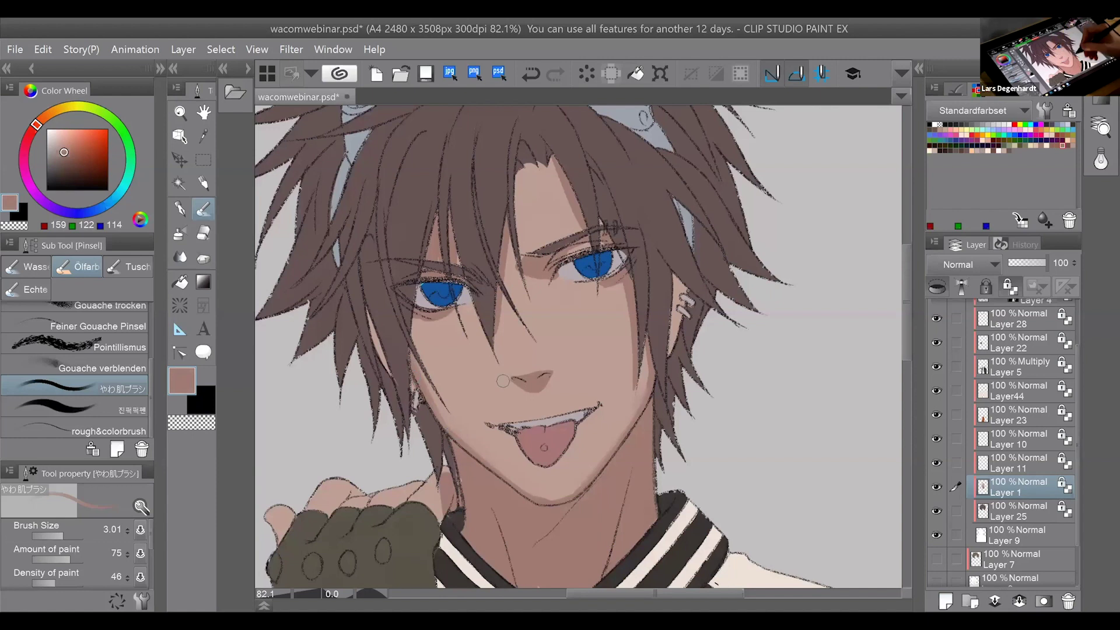
Blend the shadow beside the hair strand and under the outer corner of the viewer's-right eye, using skin tones sampled around it.
left_click(618, 319, "alt")
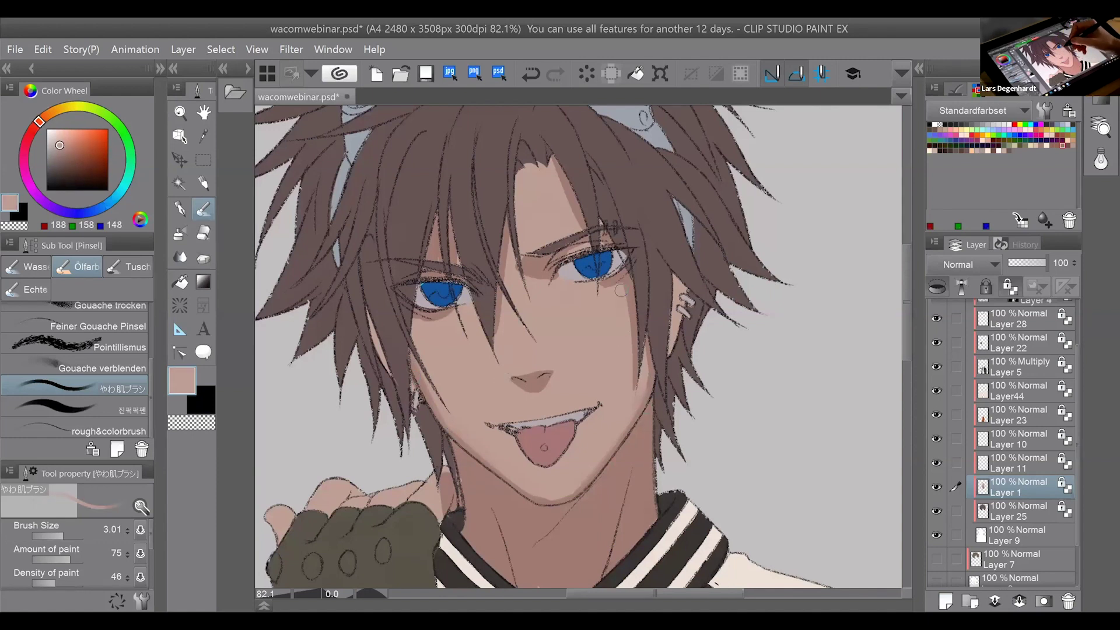
left_click(641, 352, "alt")
left_click(638, 380, "alt")
left_click(630, 305, "alt")
left_click(630, 270, "alt")
left_click(594, 302, "alt")
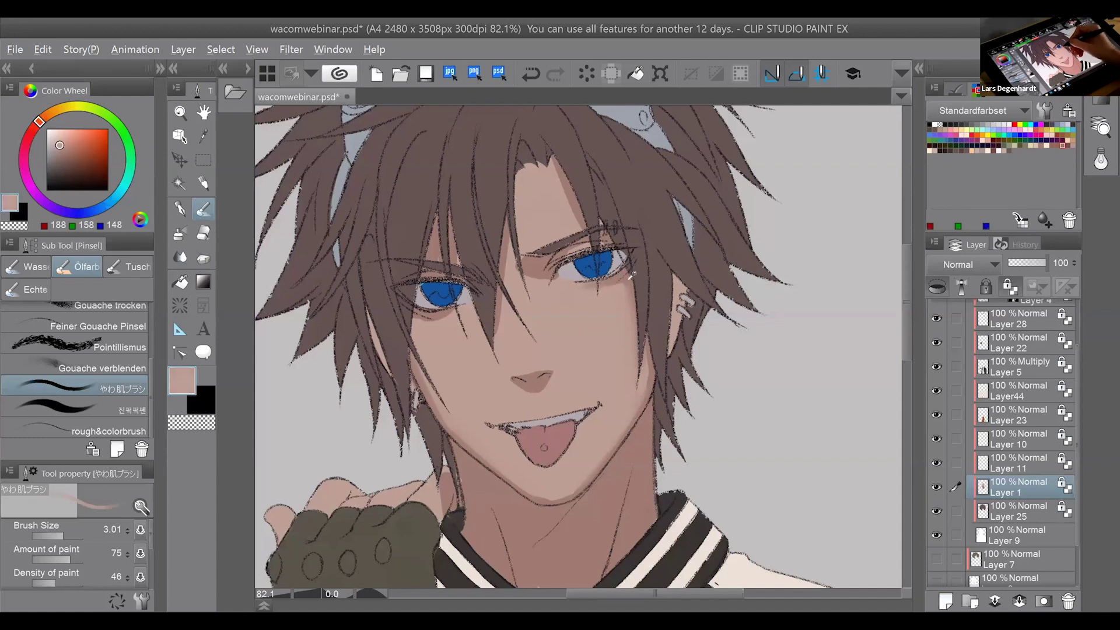
left_click(633, 276, "alt")
left_click(591, 300, "alt")
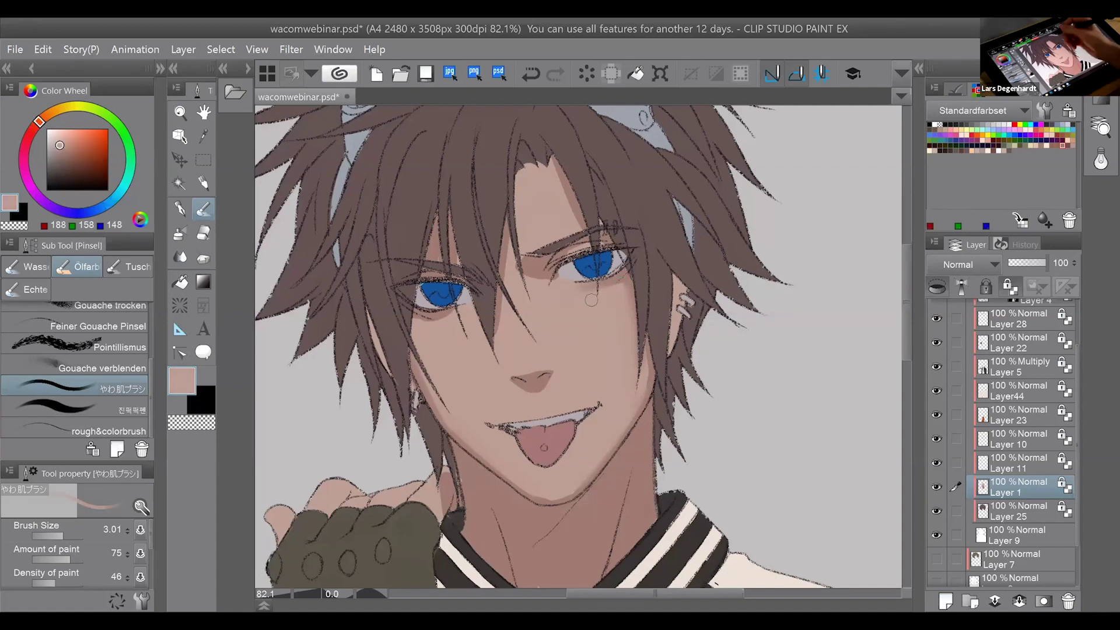
Switch to the Sanft airbrush and set its brush size to 8.05.
left_click(181, 256)
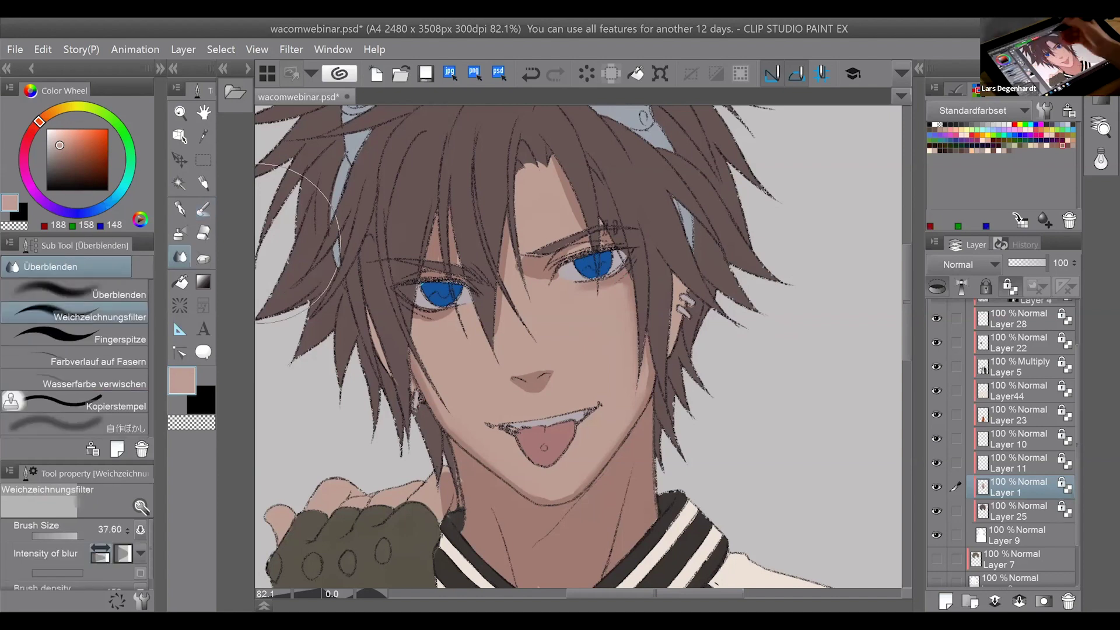
left_click(182, 237)
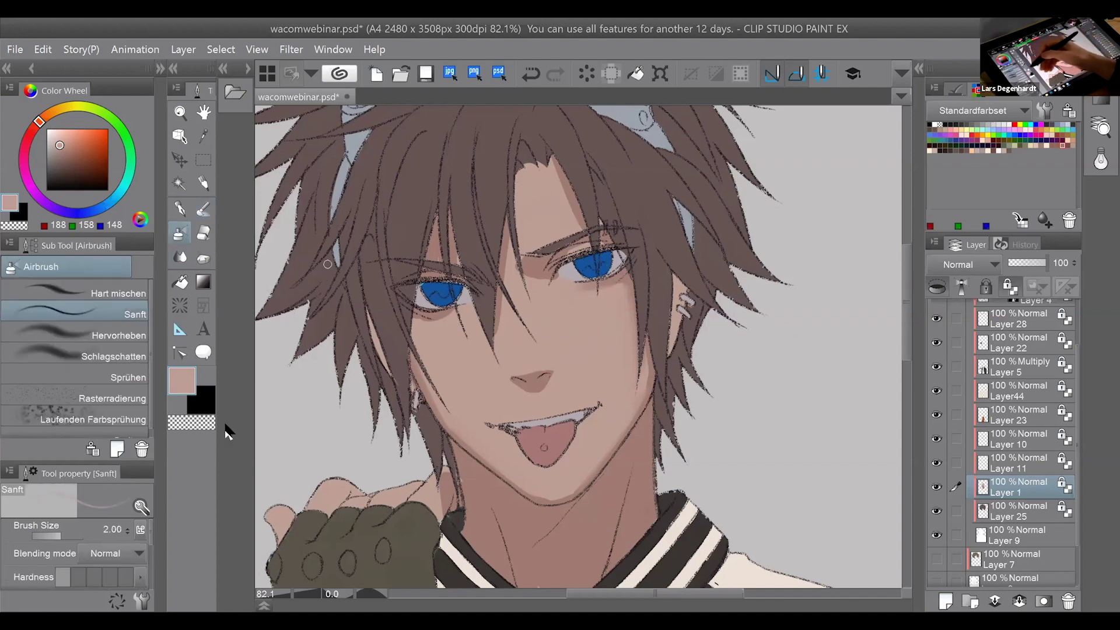
left_click_drag(63, 535, 68, 537)
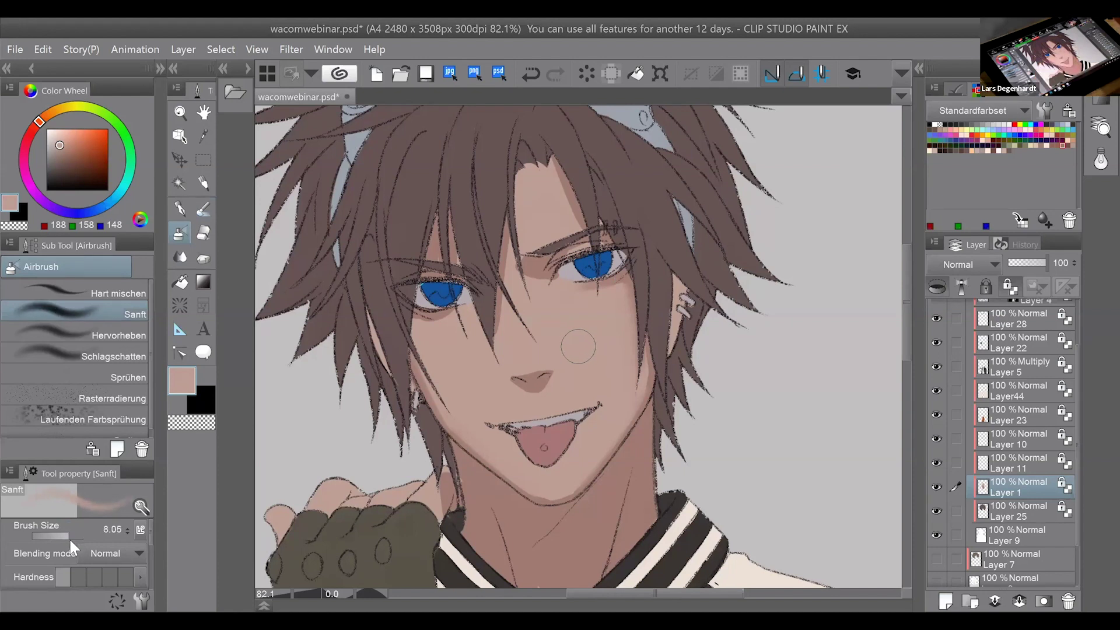
Sample the shadow tone under the nose and try it as a Mapping Stift stroke on the cheek, undoing the stroke.
left_click(181, 209)
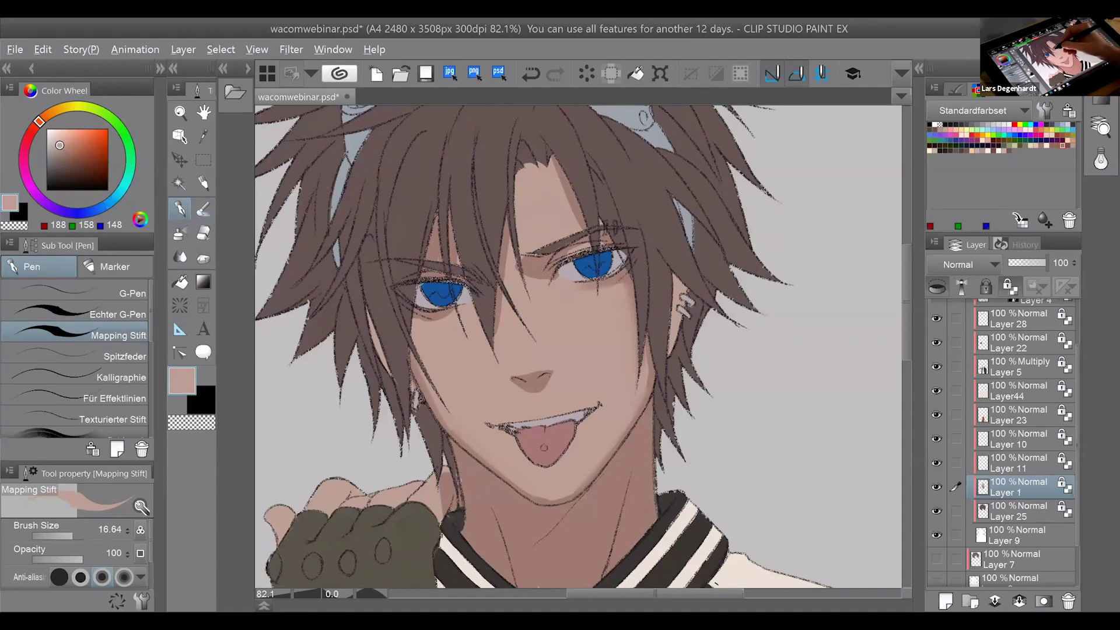
left_click(532, 382, "alt")
left_click_drag(568, 354, 599, 345)
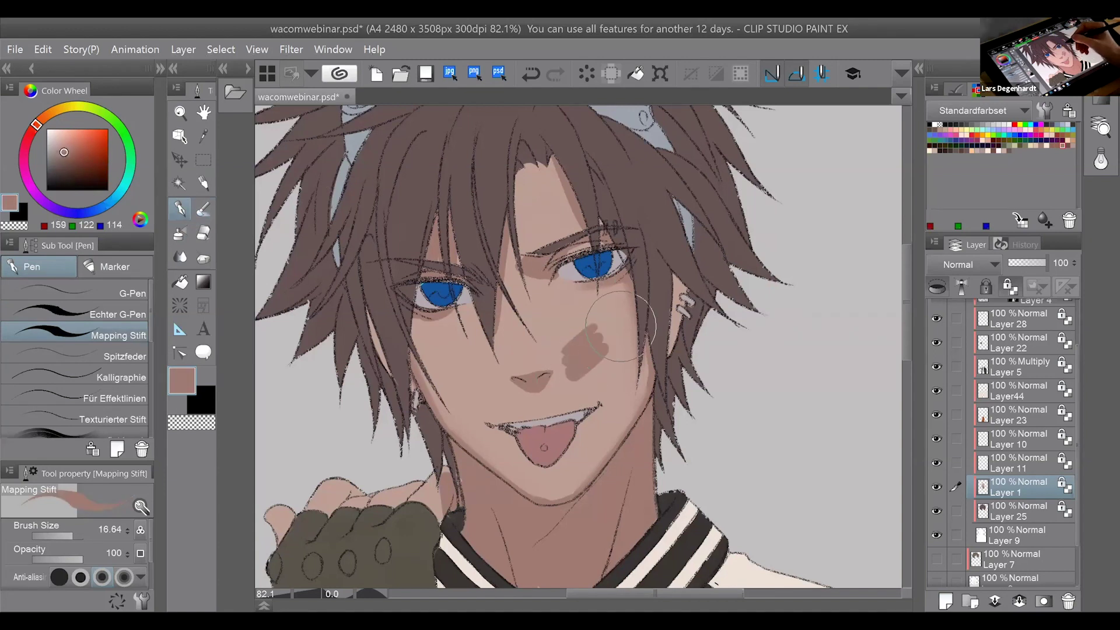
key("ctrl+z")
Airbrush a soft shadow across the lower face with the Sanft airbrush at size 42.07, and sample the resulting cheek tone.
key("b")
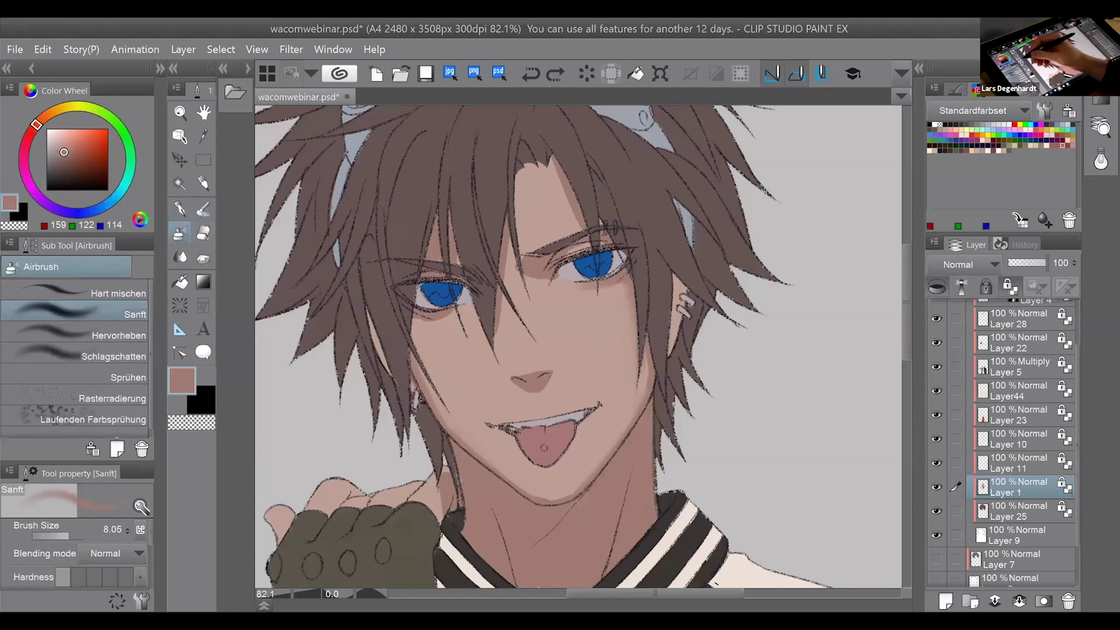
left_click_drag(73, 531, 78, 535)
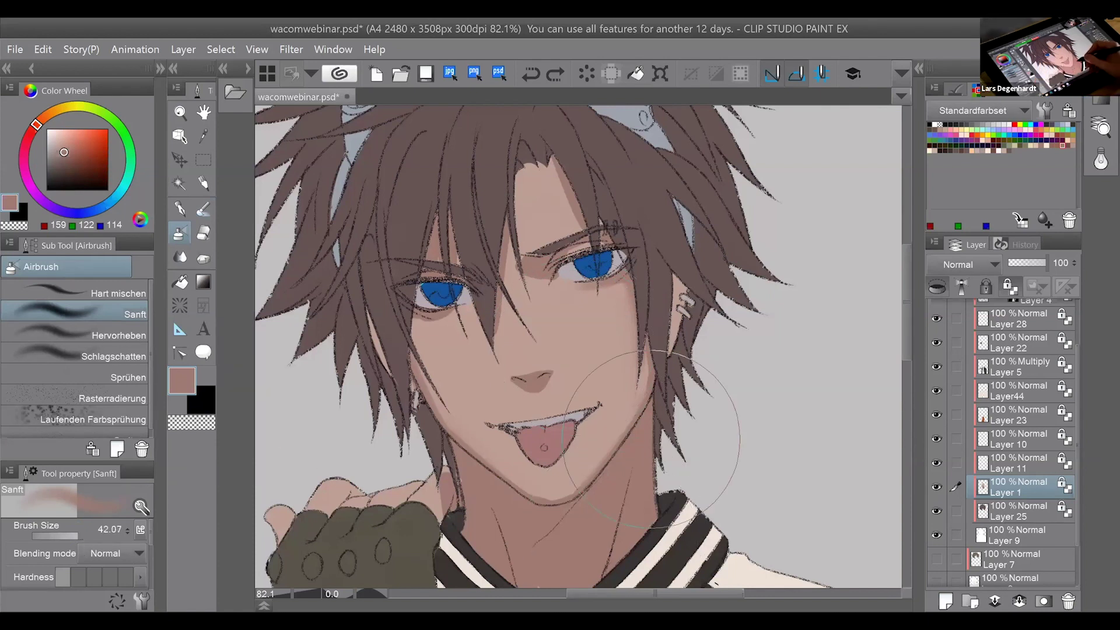
left_click_drag(696, 370, 384, 474)
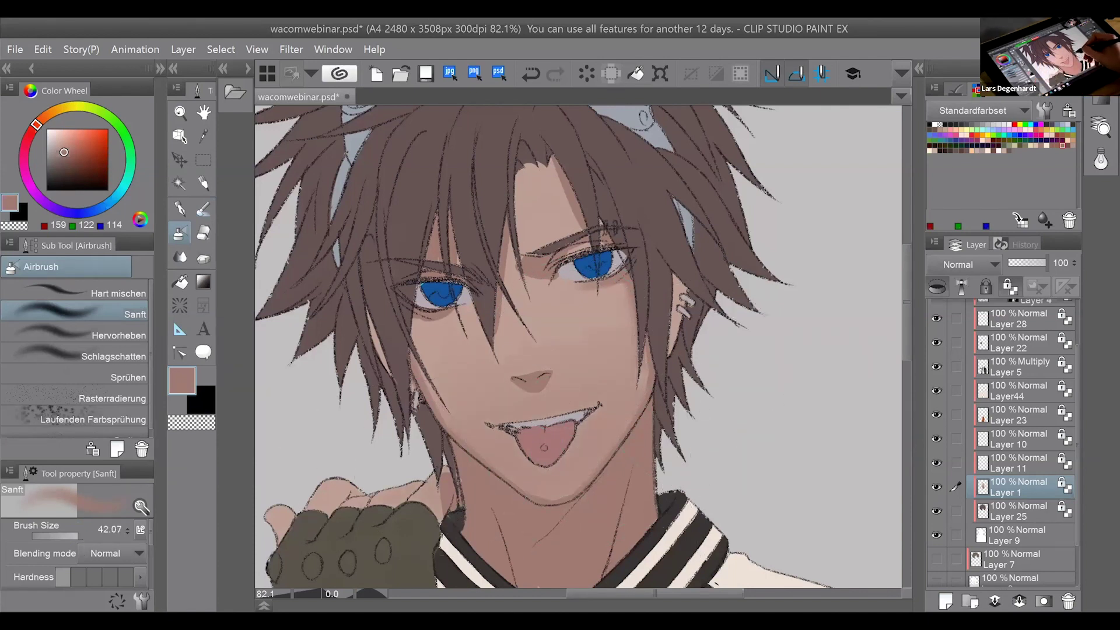
left_click(578, 346, "alt")
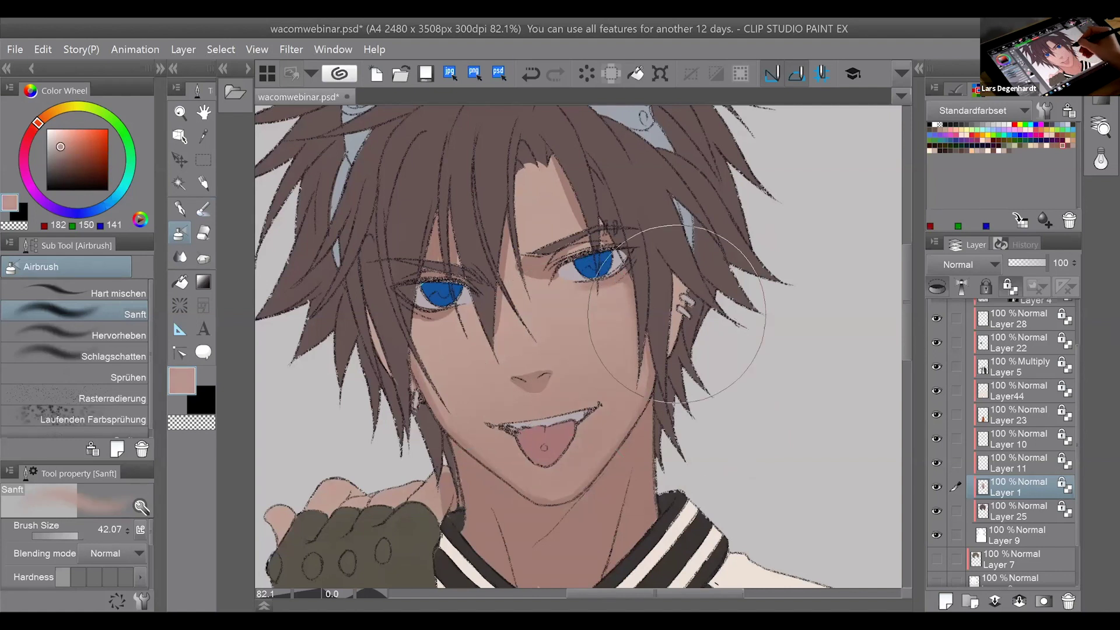
Set the やわ肌ブラシ oil brush to size 2.47 and blend the shadow at the inner corner of the viewer's-right eye with sampled tones.
left_click(179, 209)
left_click(203, 209)
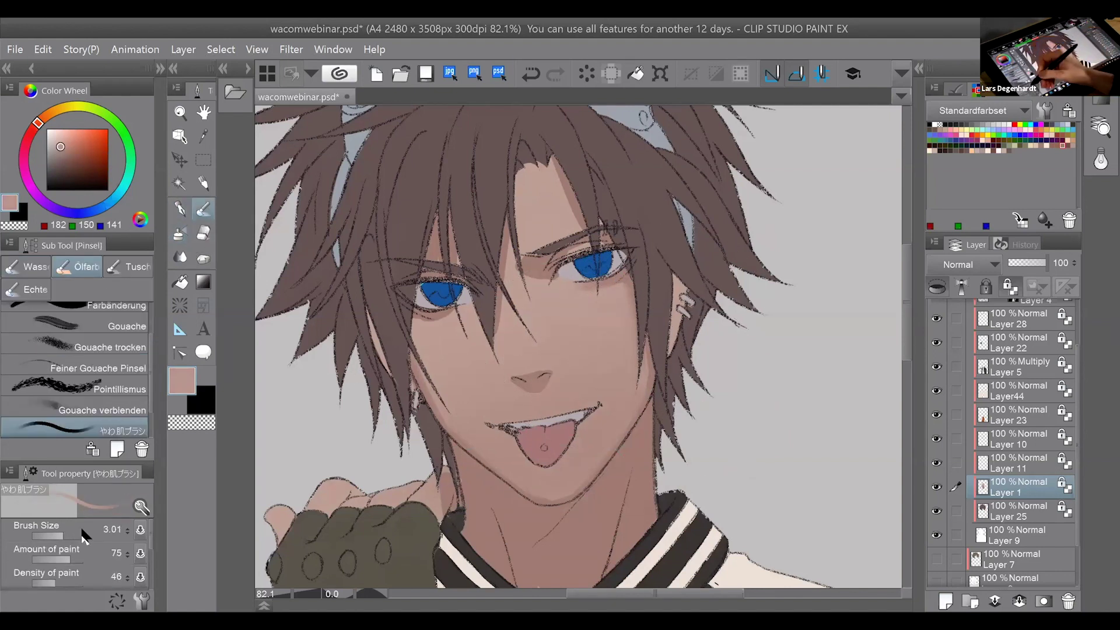
left_click_drag(64, 531, 61, 531)
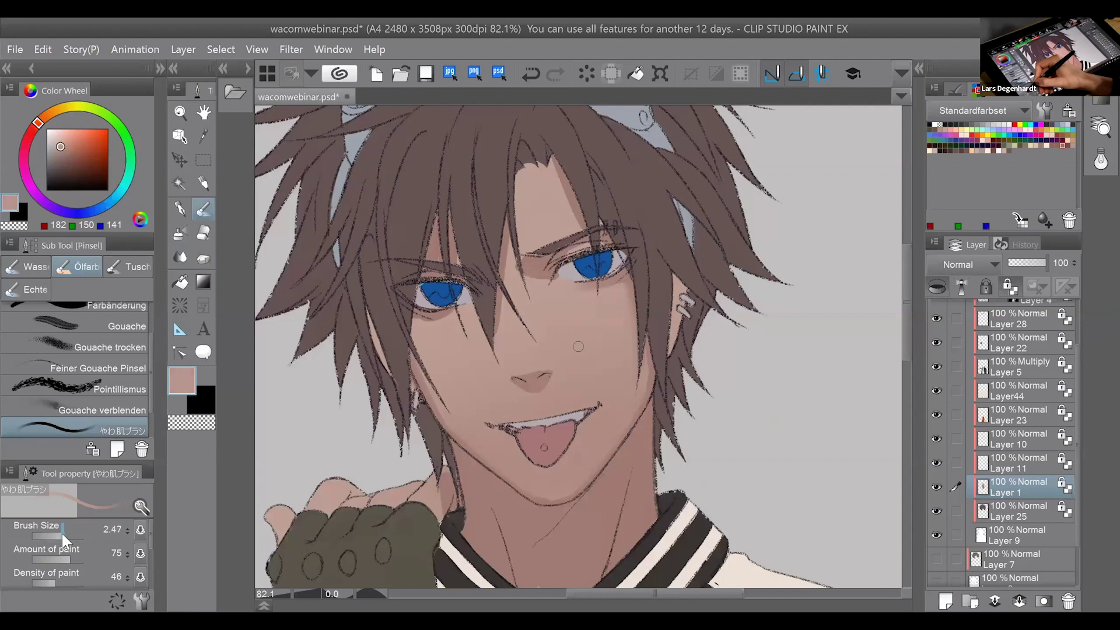
left_click(536, 283, "alt")
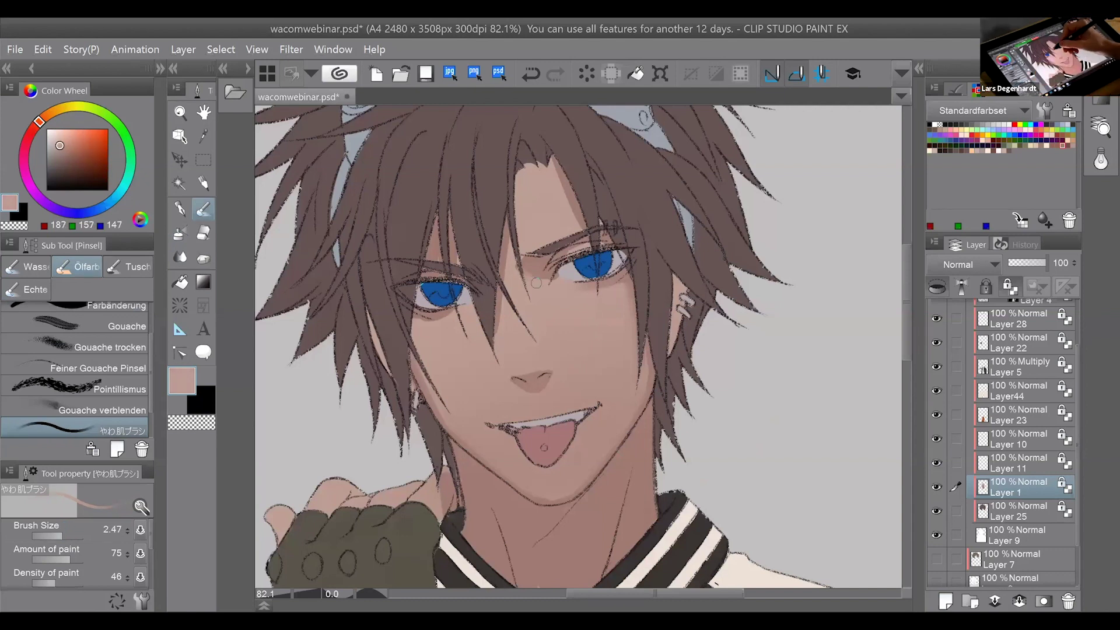
left_click(535, 281, "alt")
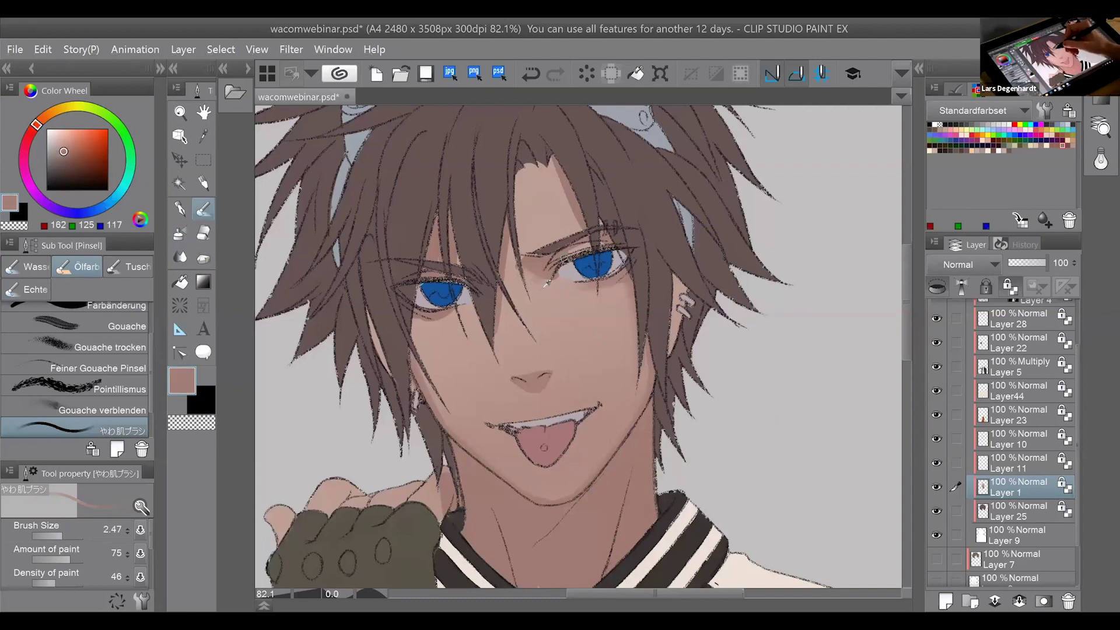
left_click(544, 282, "alt")
left_click(541, 245, "alt")
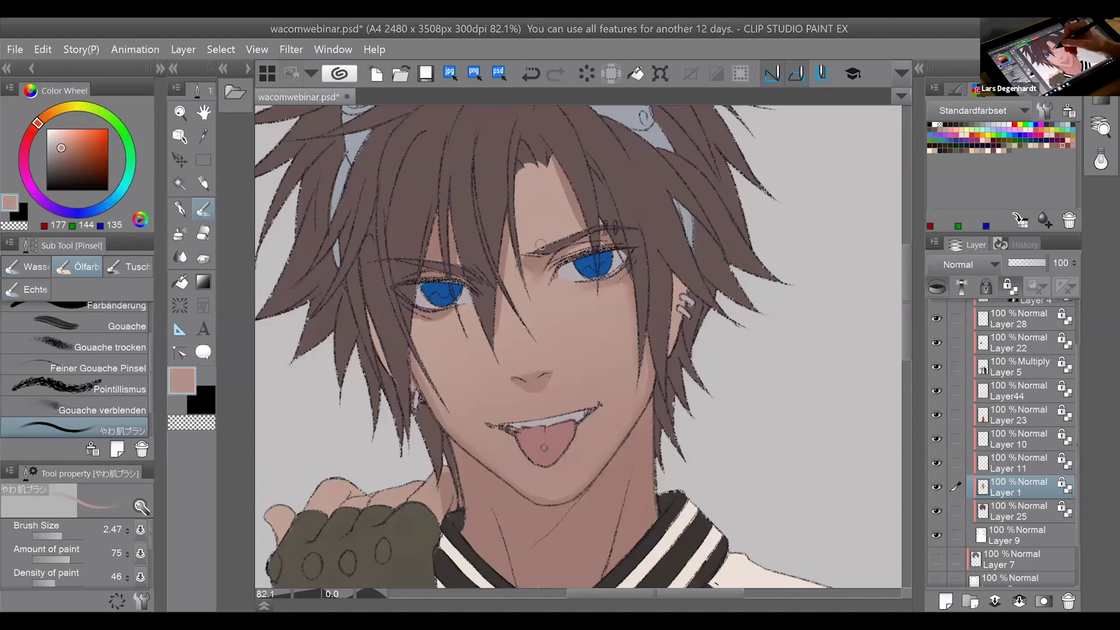
left_click(544, 290, "alt")
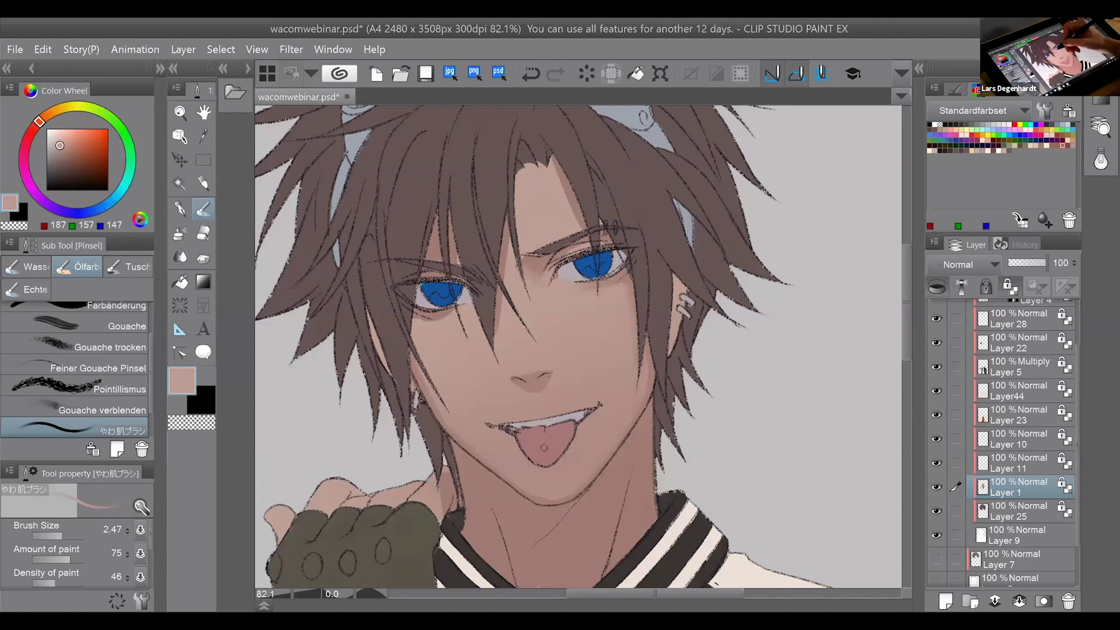
Blend the hair shadow along the bridge of the nose with sampled shadow and skin tones, and sample the opposite cheek's tone.
left_click(517, 264, "alt")
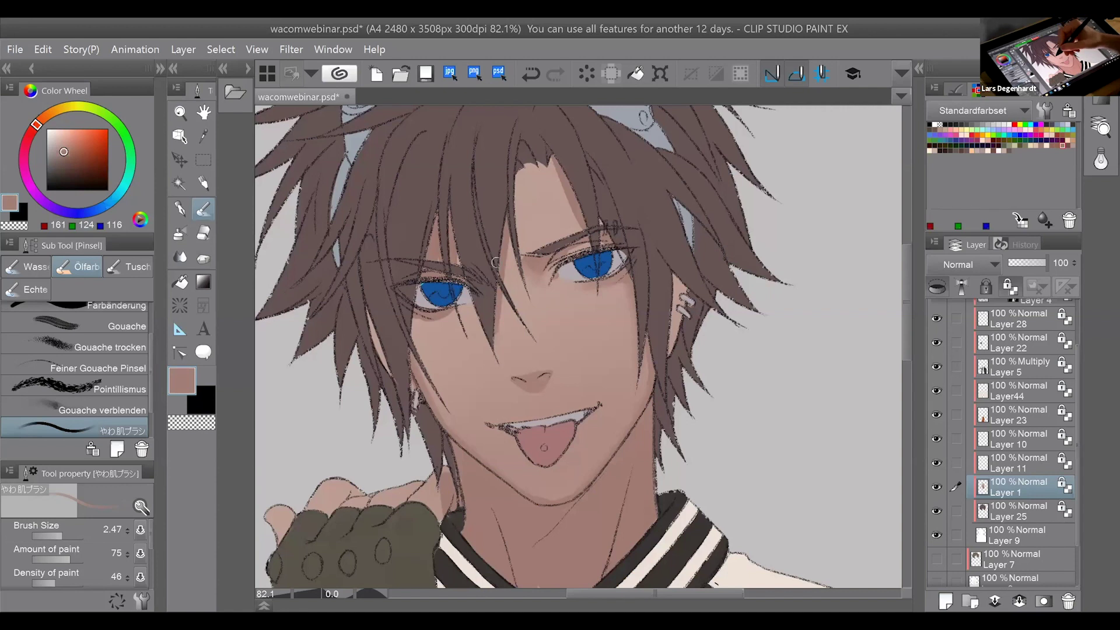
left_click(517, 274, "alt")
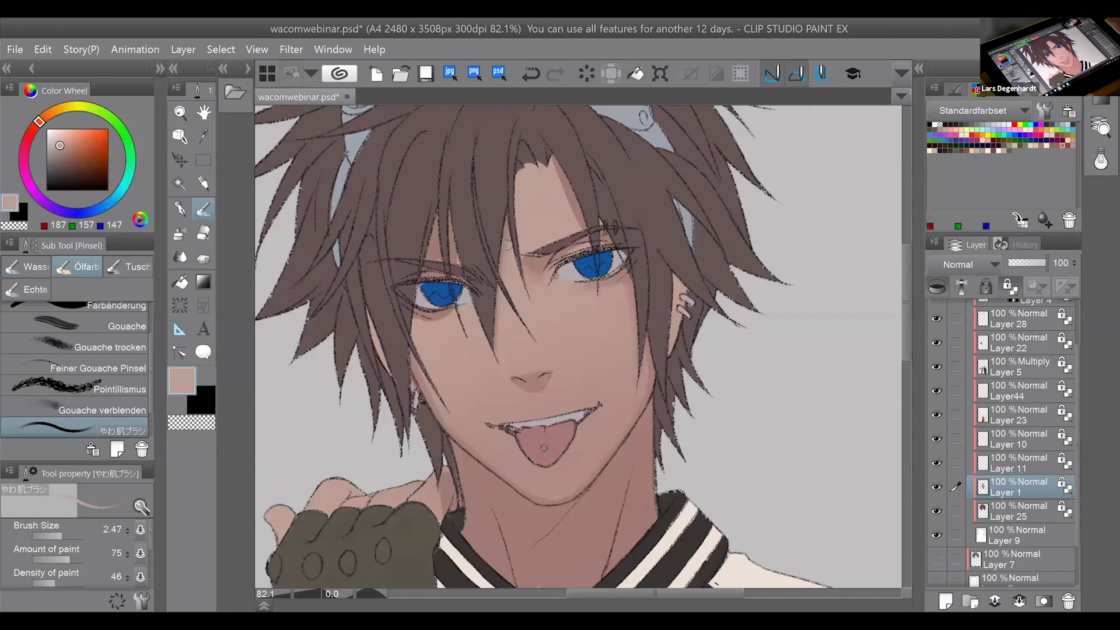
left_click(456, 347, "alt")
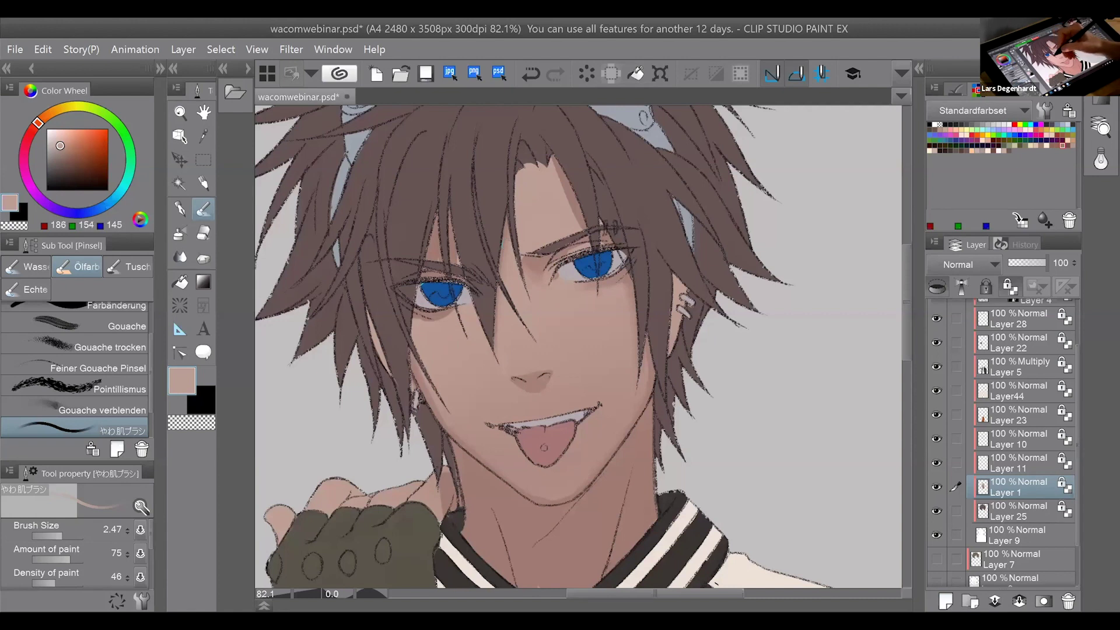
key("ctrl+minus")
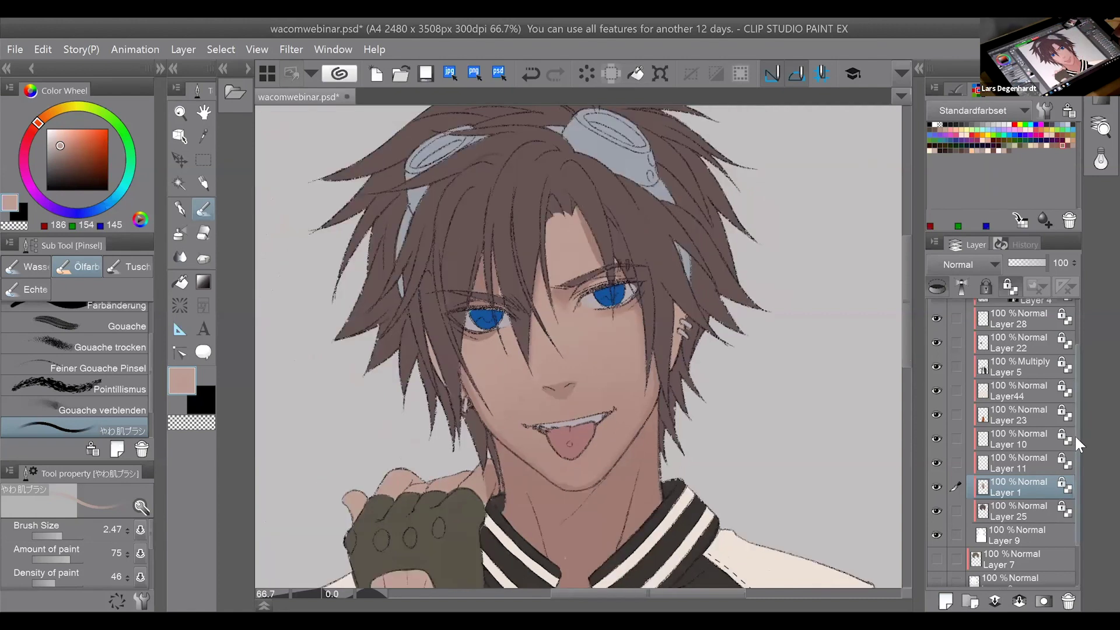
scroll(1076, 426, "up", 1)
scroll(1080, 418, "up", 1)
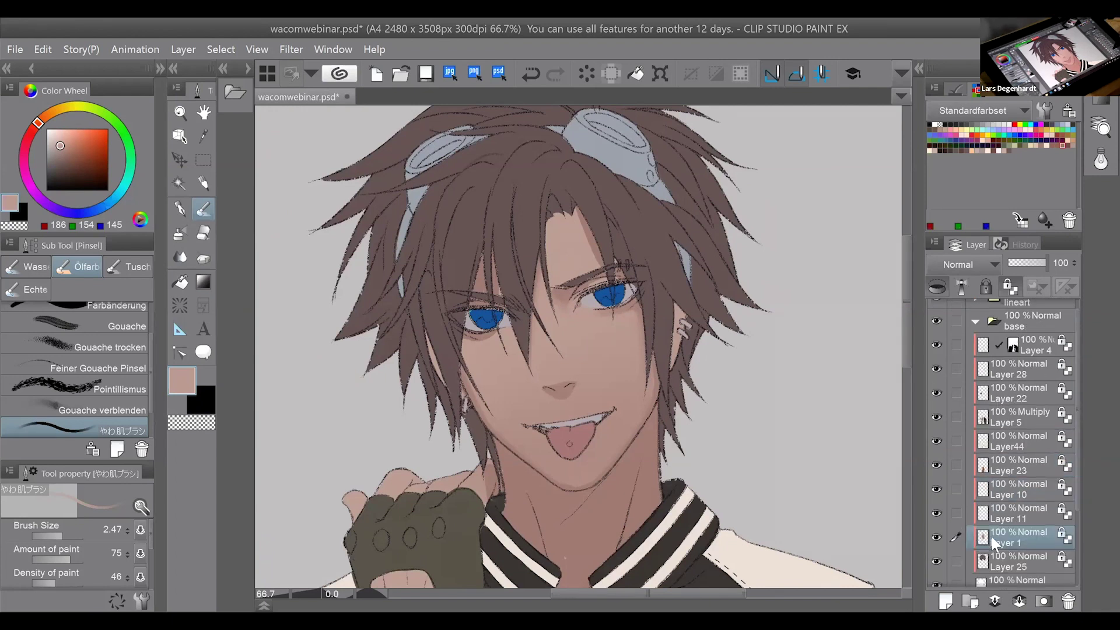
Try stacking Layer 25 above Layer 1, undo the reorder, and keep Layer 1 as the active layer.
left_click(991, 559)
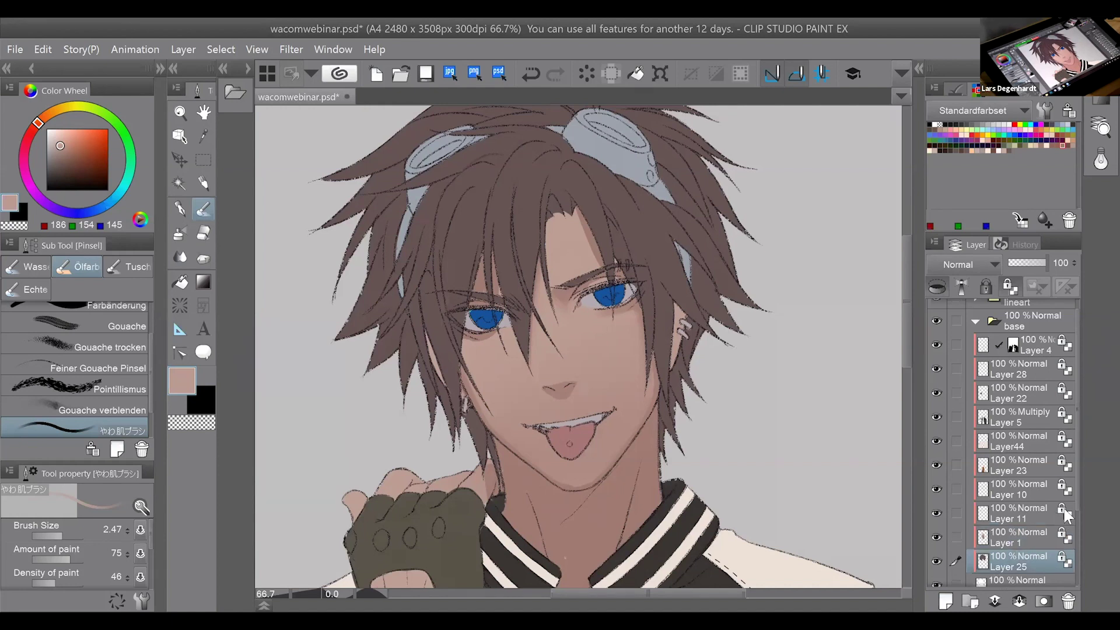
left_click(944, 541)
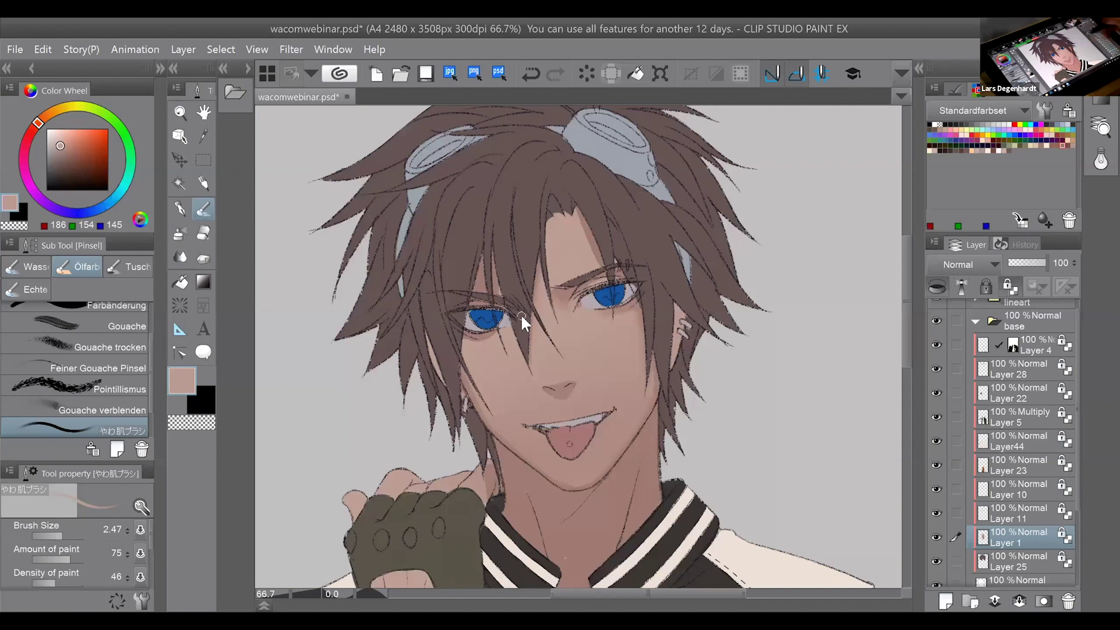
left_click(936, 535)
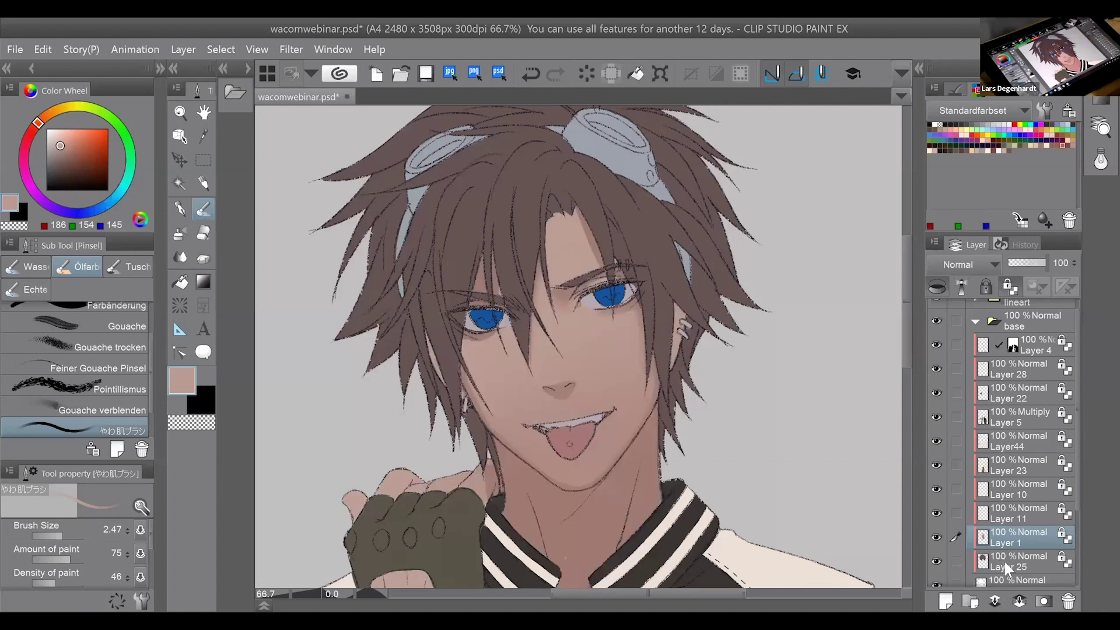
left_click_drag(1004, 559, 1000, 526)
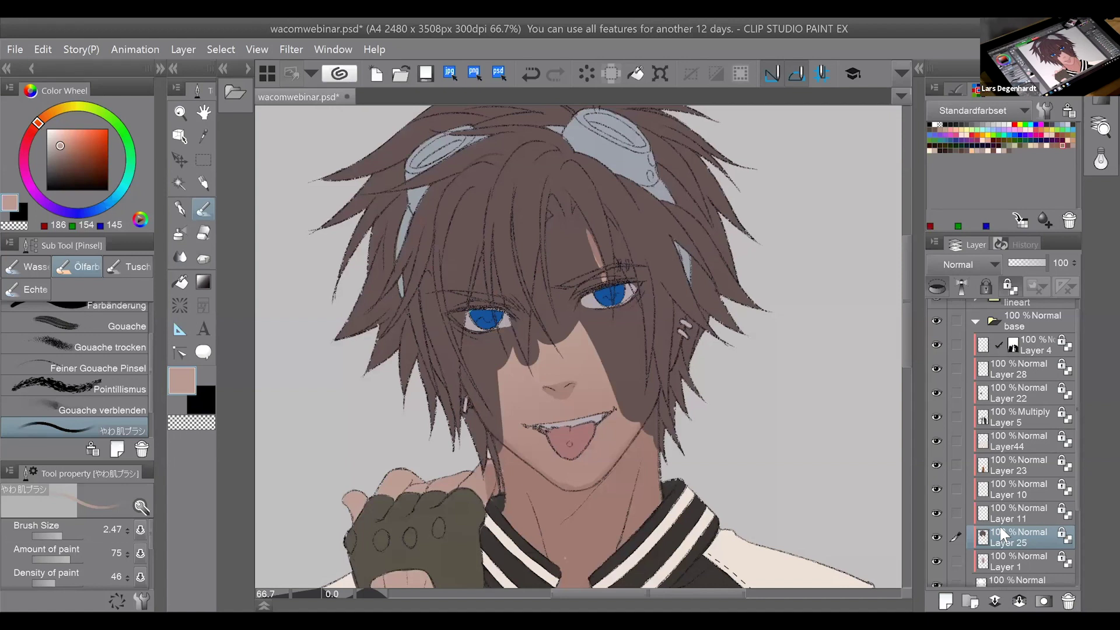
key("ctrl+z")
left_click(988, 534)
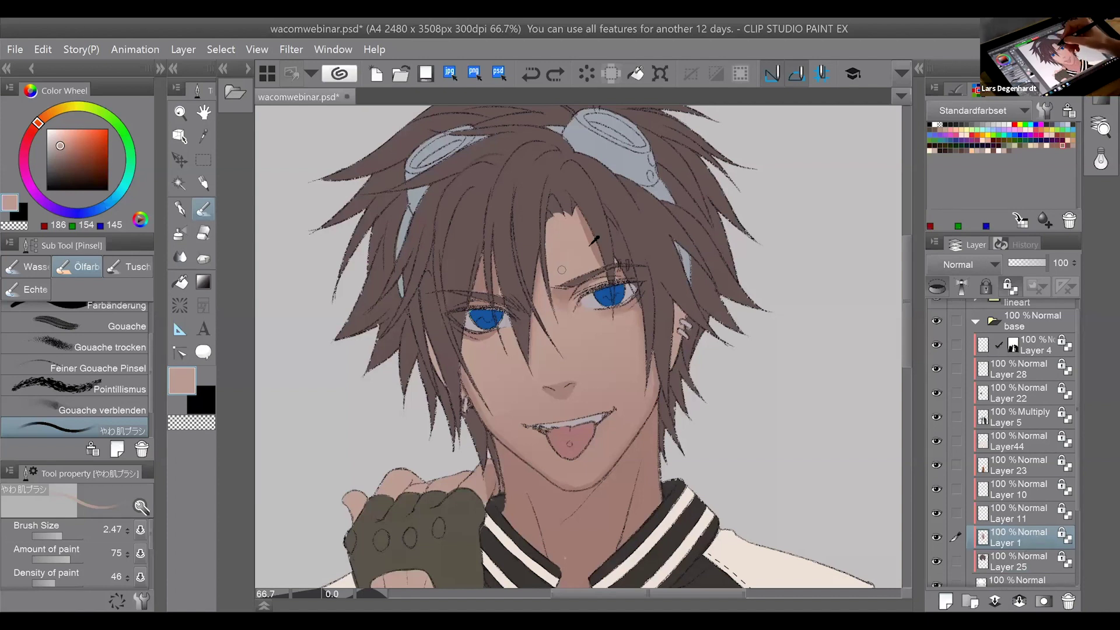
Paint sampled shadow tones along the hair's edge on the forehead and down the viewer's-left cheek.
left_click(550, 225, "alt")
left_click_drag(551, 227, 548, 284)
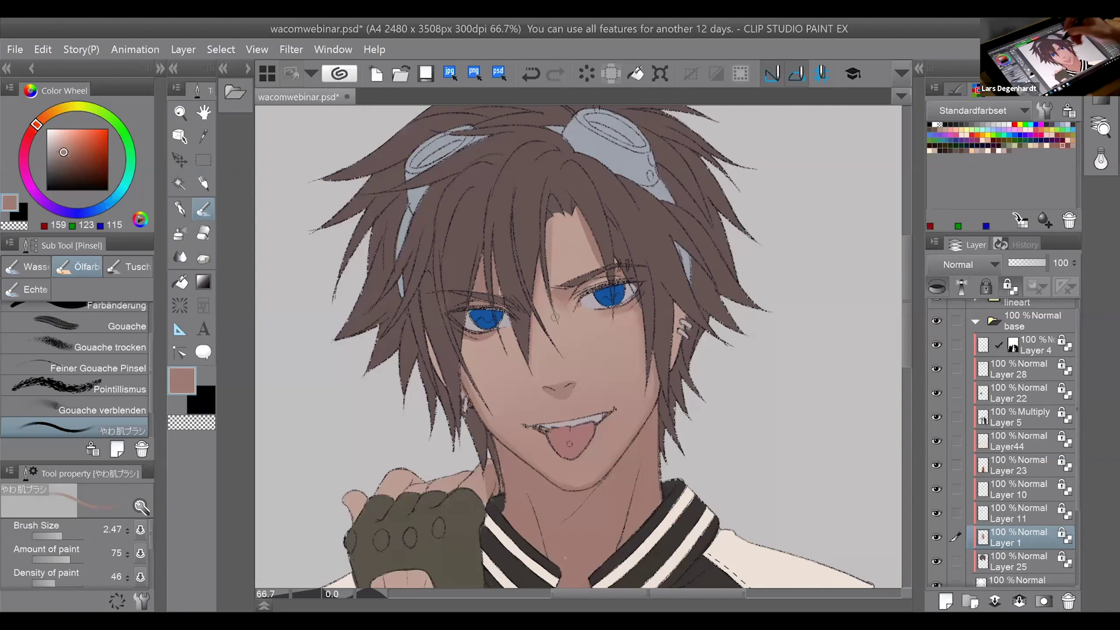
left_click(489, 257, "alt")
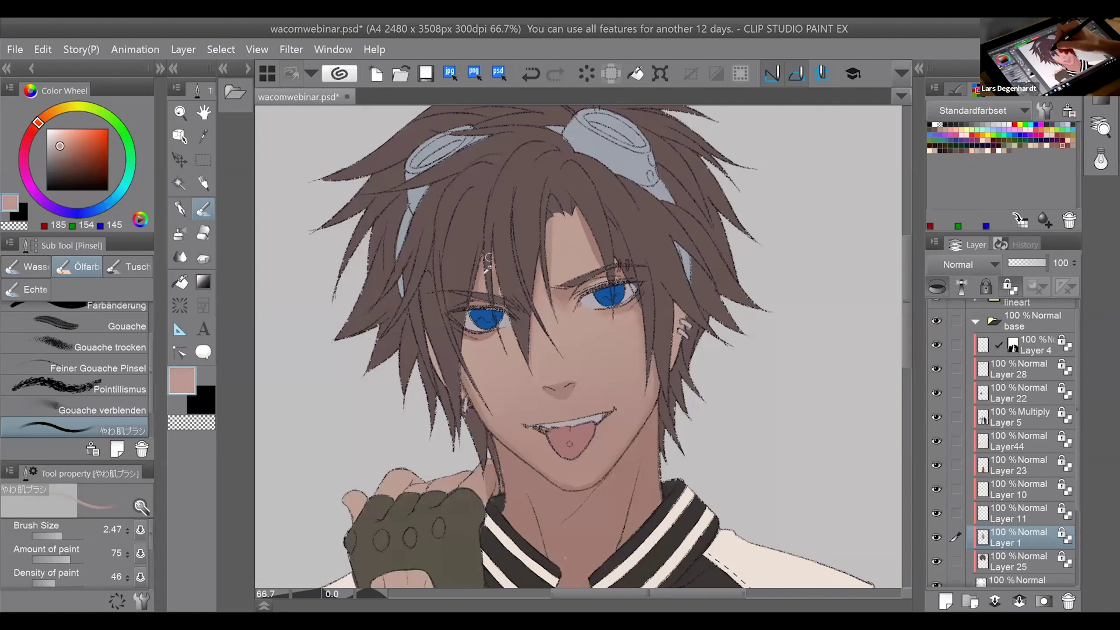
left_click(470, 385, "alt")
left_click_drag(464, 349, 484, 414)
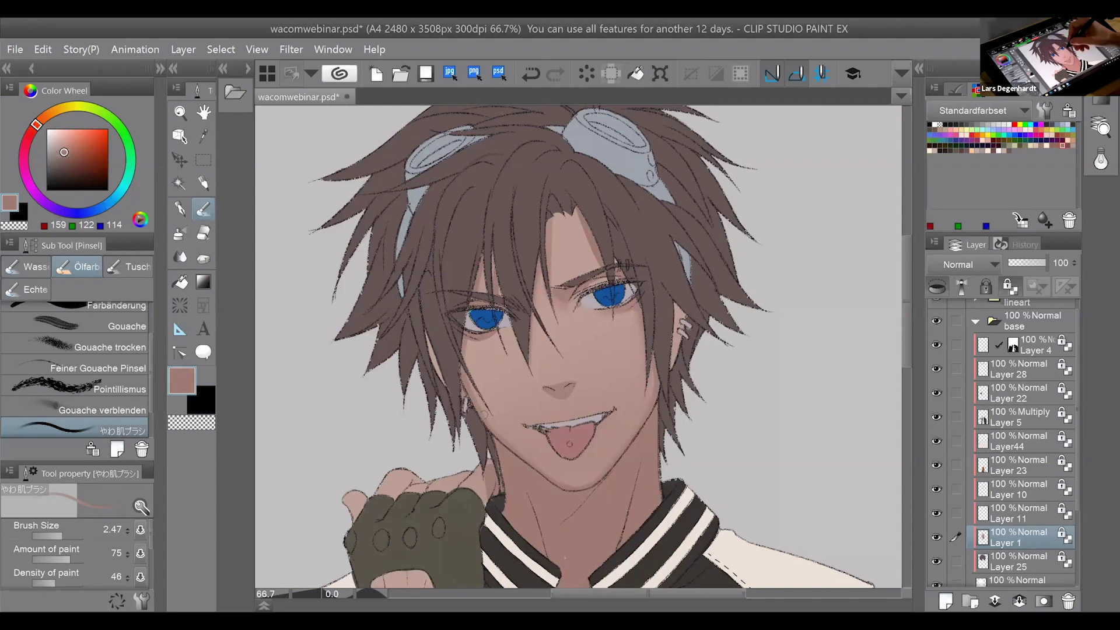
Paint a sampled shadow tone beneath the viewer's-right eye and sample the tone at its outer corner.
left_click(616, 325, "alt")
left_click_drag(596, 315, 640, 304)
left_click(639, 304, "alt")
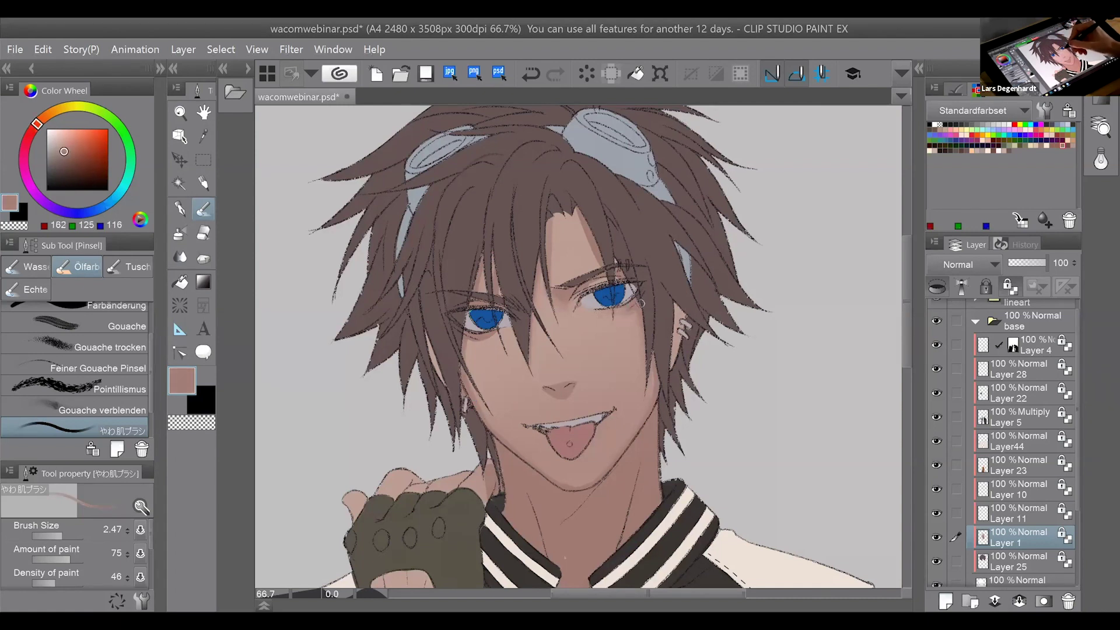
Try a sampled shadow tone around the nose tip and nostrils, and undo the strokes.
left_click(566, 378, "alt")
left_click(555, 392, "alt")
mouse_move(547, 393)
left_mouse_down()
mouse_move(556, 400)
mouse_move(582, 382)
mouse_move(572, 405)
mouse_move(587, 403)
left_mouse_up()
key("ctrl+z")
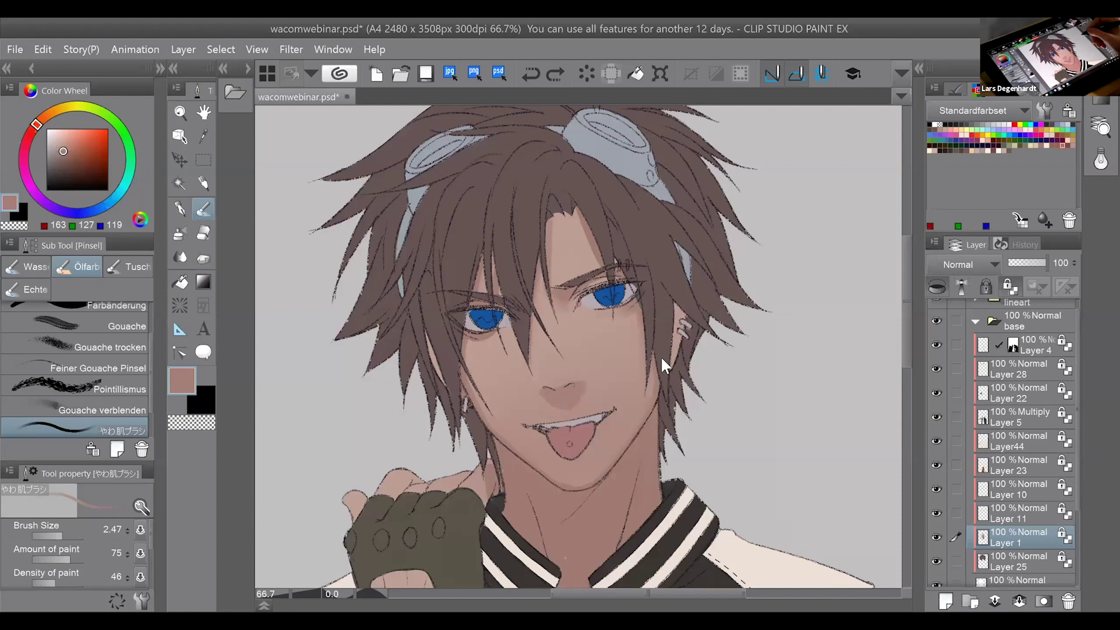
key("ctrl+z")
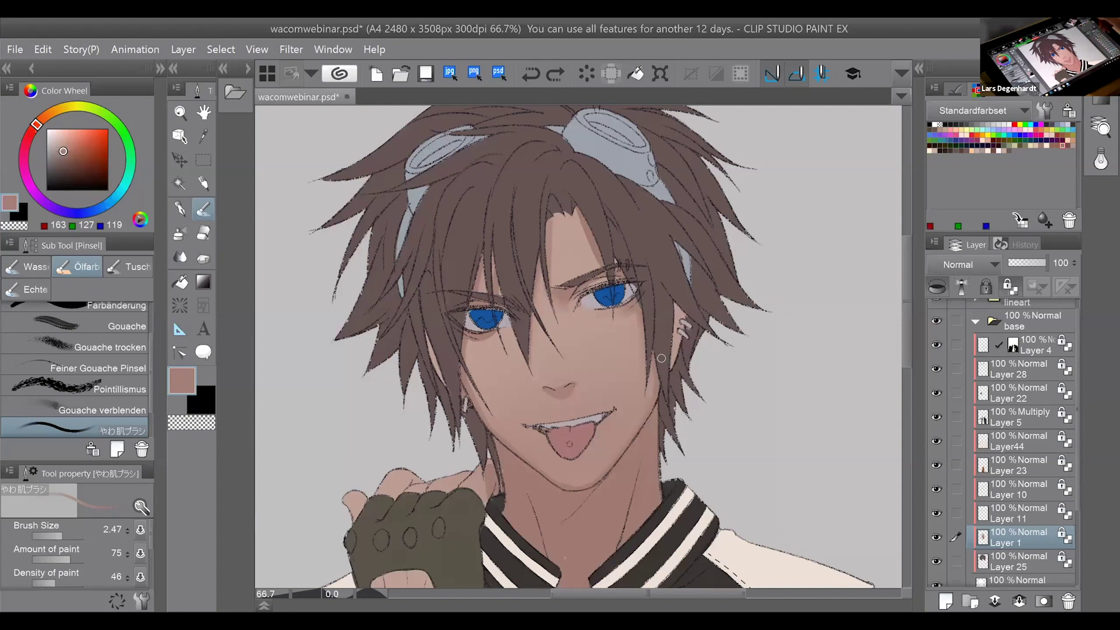
Try shading the nose tip and lower bridge with sampled shadow and skin tones.
left_click(582, 398, "alt")
mouse_move(578, 396)
left_mouse_down()
mouse_move(547, 398)
mouse_move(572, 391)
left_mouse_up()
left_click(559, 361, "alt")
mouse_move(551, 350)
left_mouse_down()
mouse_move(543, 381)
mouse_move(553, 353)
mouse_move(564, 368)
mouse_move(567, 354)
left_mouse_up()
left_click(583, 354, "alt")
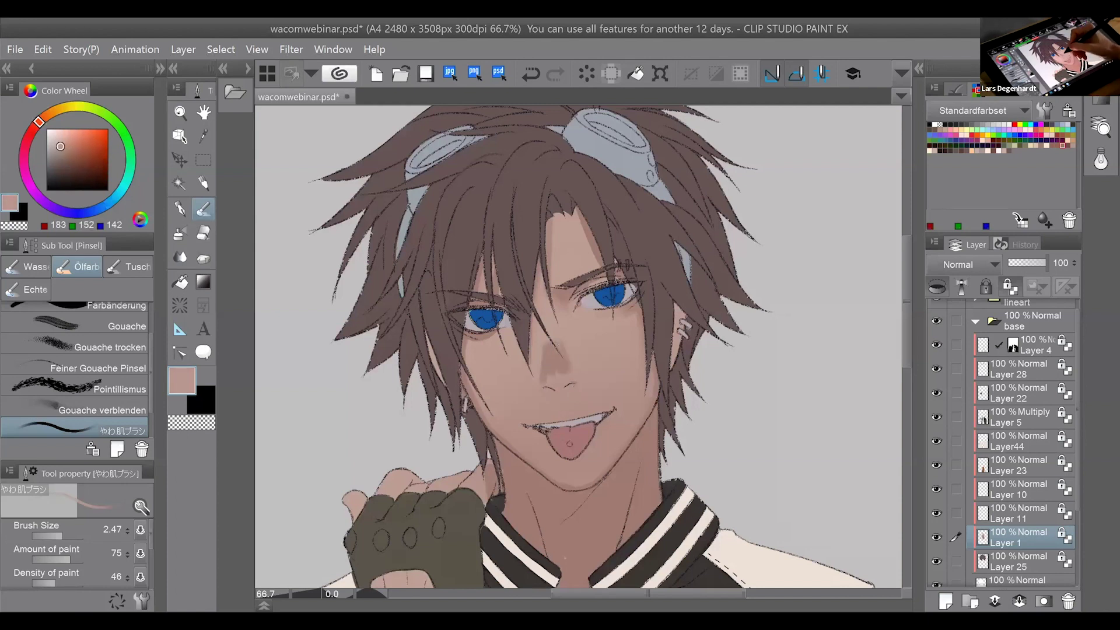
Try blending the side of the nose bridge with resampled tones, undoing the trial strokes.
left_click(564, 347, "alt")
left_click(588, 377, "alt")
left_click(543, 363, "alt")
mouse_move(541, 339)
left_mouse_down()
mouse_move(538, 395)
mouse_move(552, 363)
mouse_move(543, 391)
left_mouse_up()
key("ctrl+z")
left_click(544, 360, "alt")
left_click(549, 366, "alt")
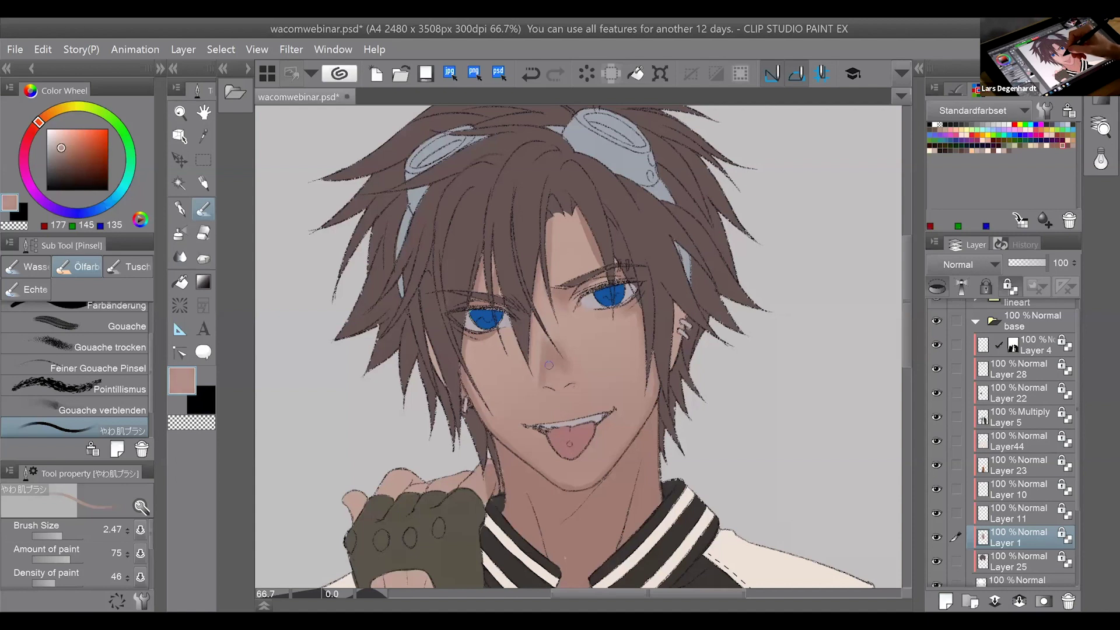
key("ctrl+z")
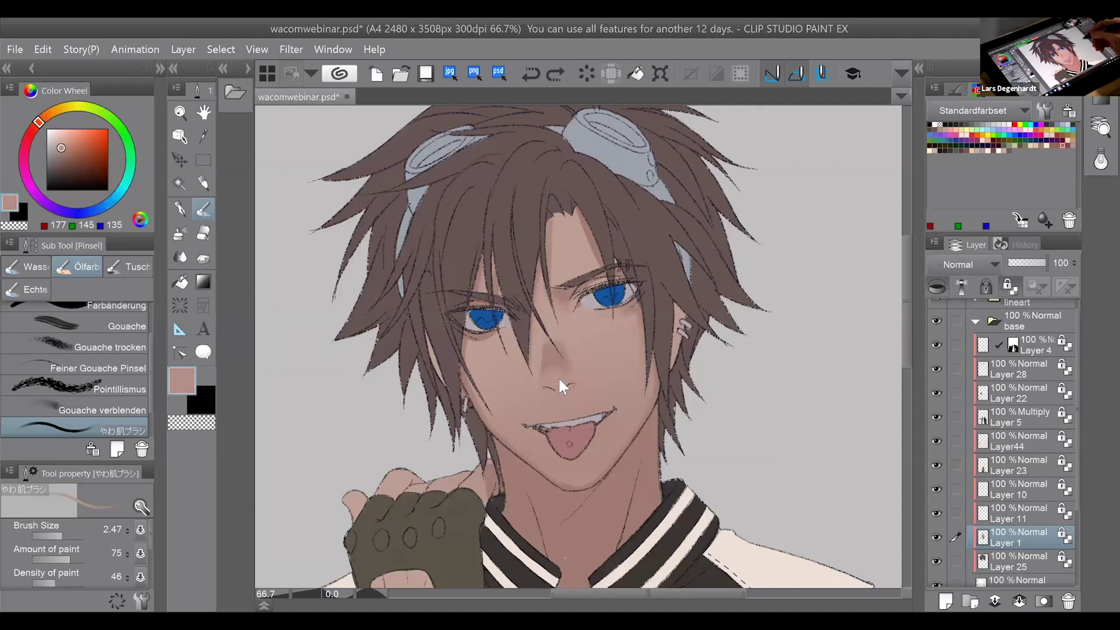
Smooth the nose bridge and the area beside the nostril with sampled cheek and nose tones.
mouse_move(569, 344)
left_mouse_down()
mouse_move(542, 388)
mouse_move(572, 390)
left_mouse_up()
left_click(630, 467, "alt")
left_click(585, 373, "alt")
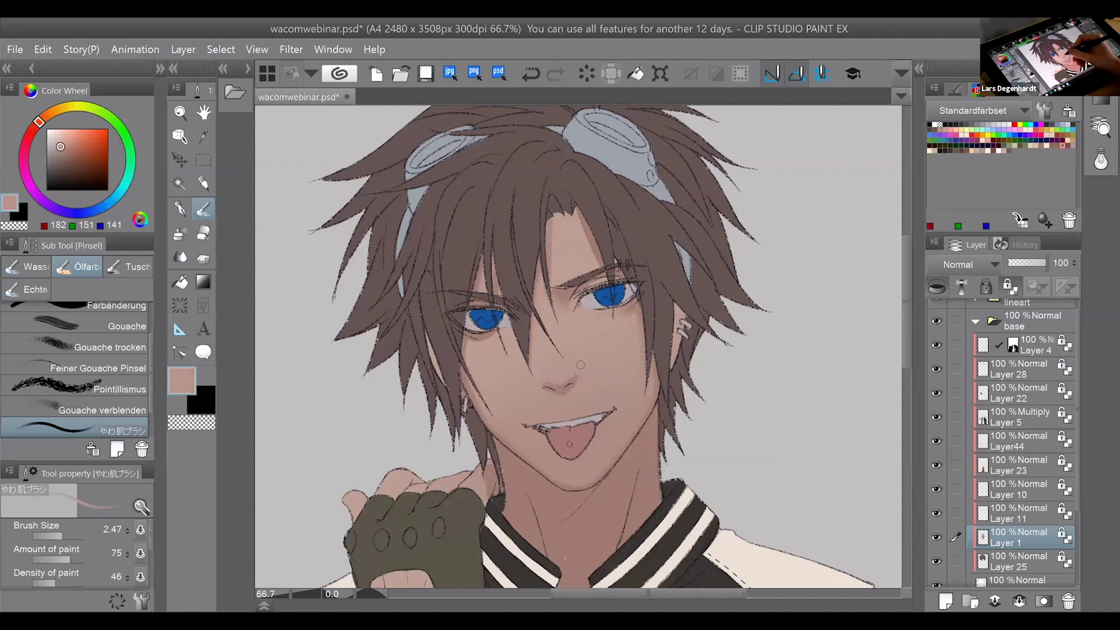
left_click(575, 383, "alt")
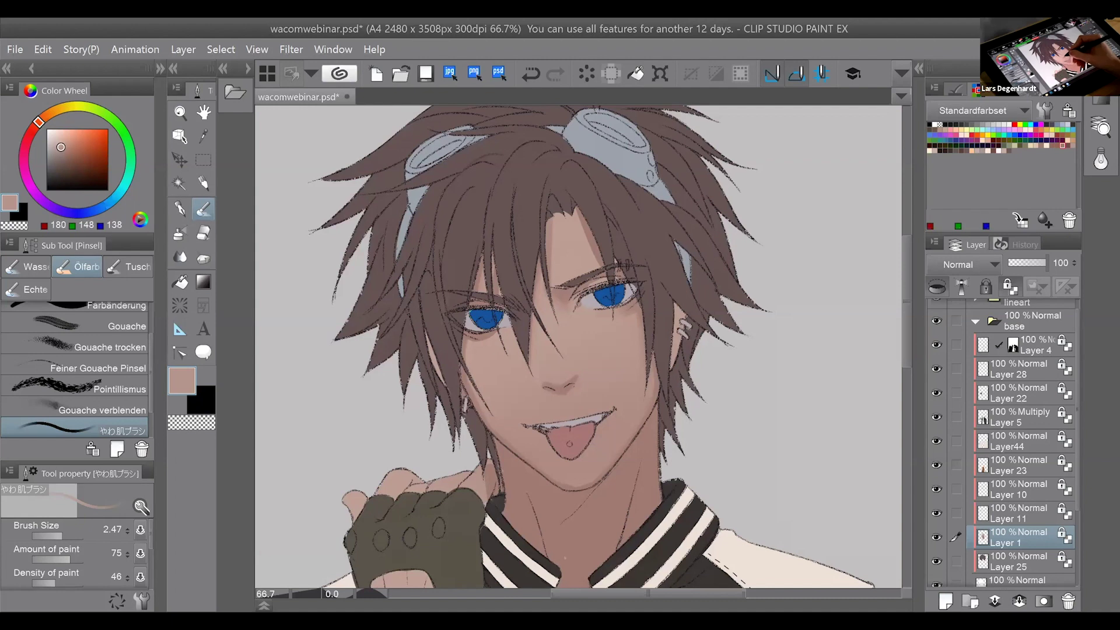
left_click(583, 367, "alt")
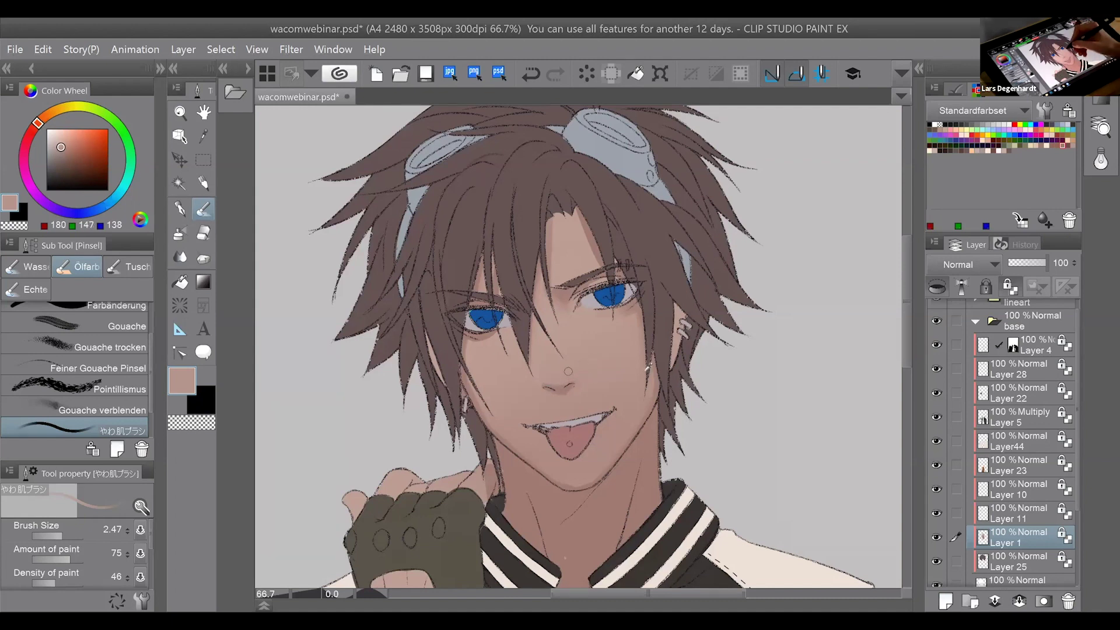
Refine the shadows beneath both eyes with sampled shadow and skin tones.
left_click(622, 310, "alt")
left_click_drag(622, 310, 602, 314)
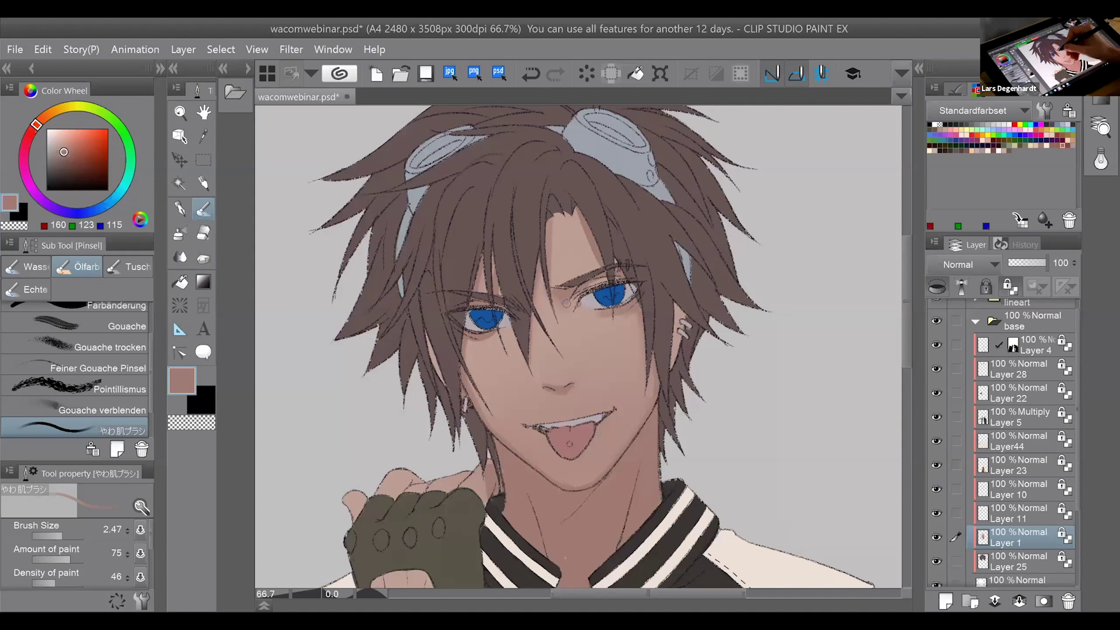
left_click(492, 337, "alt")
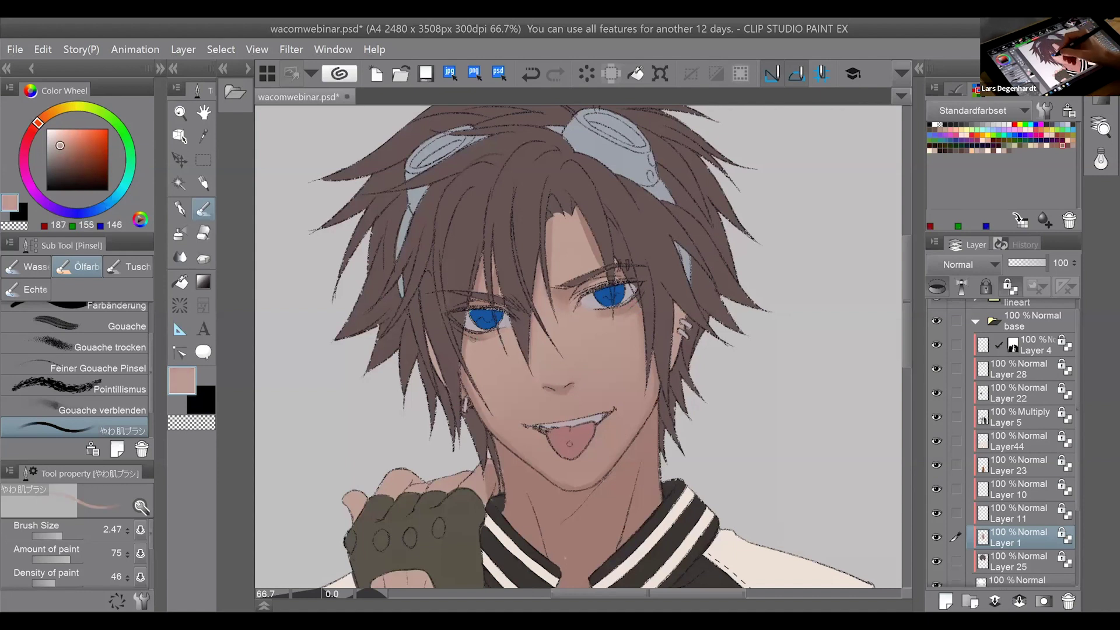
left_click(472, 335, "alt")
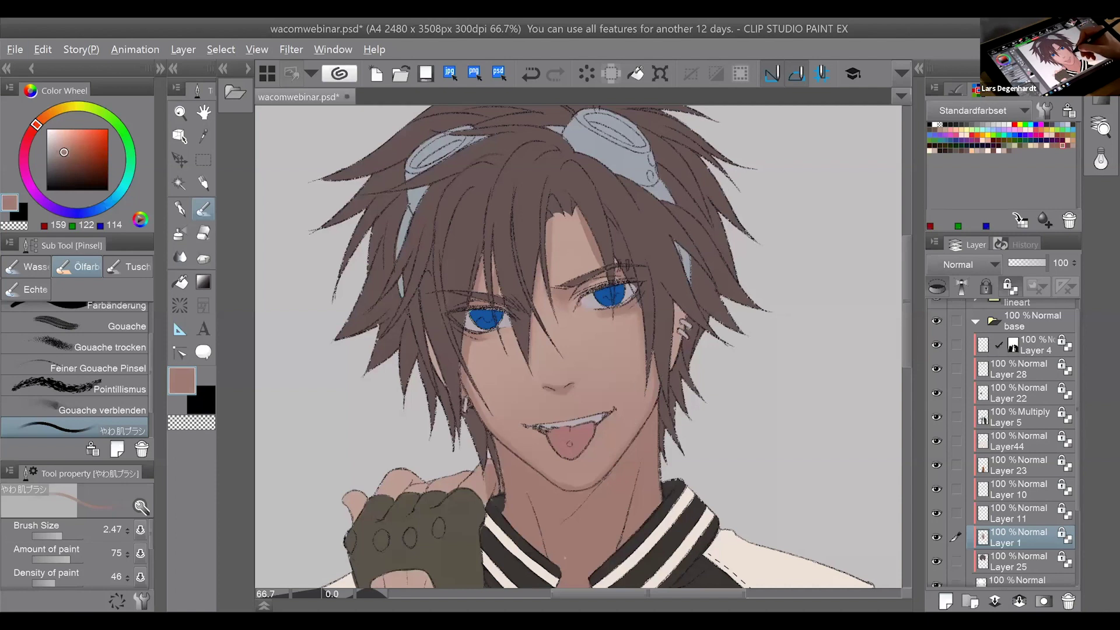
Refine the shadow under the nose tip using tones sampled around the nostril and nose bridge.
left_click(578, 392, "alt")
left_click(569, 391, "alt")
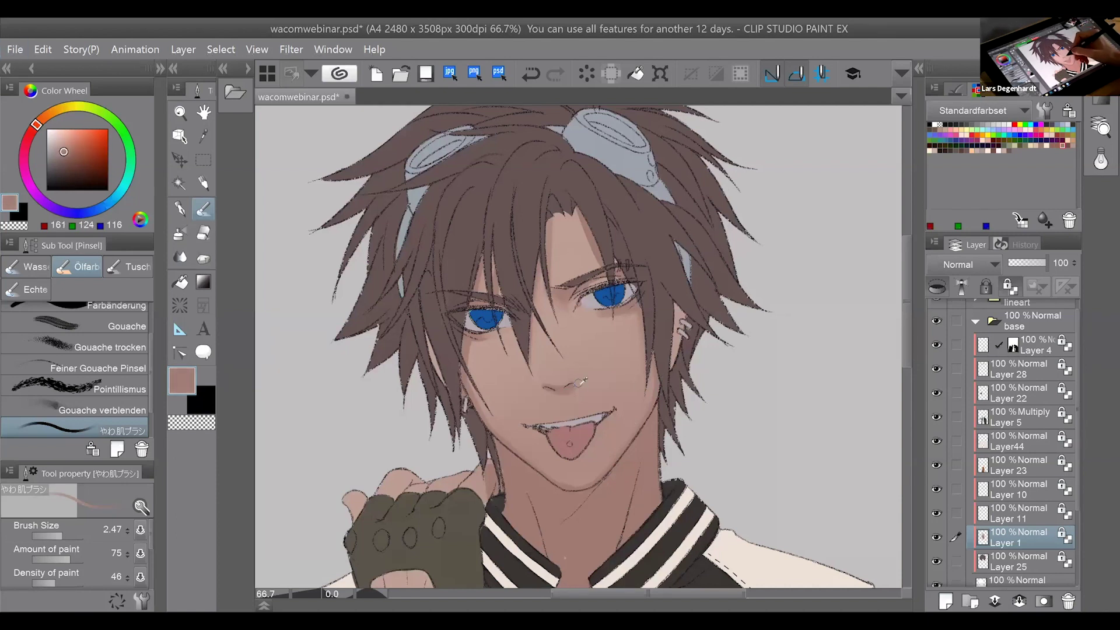
left_click(580, 384, "alt")
left_click(578, 390, "alt")
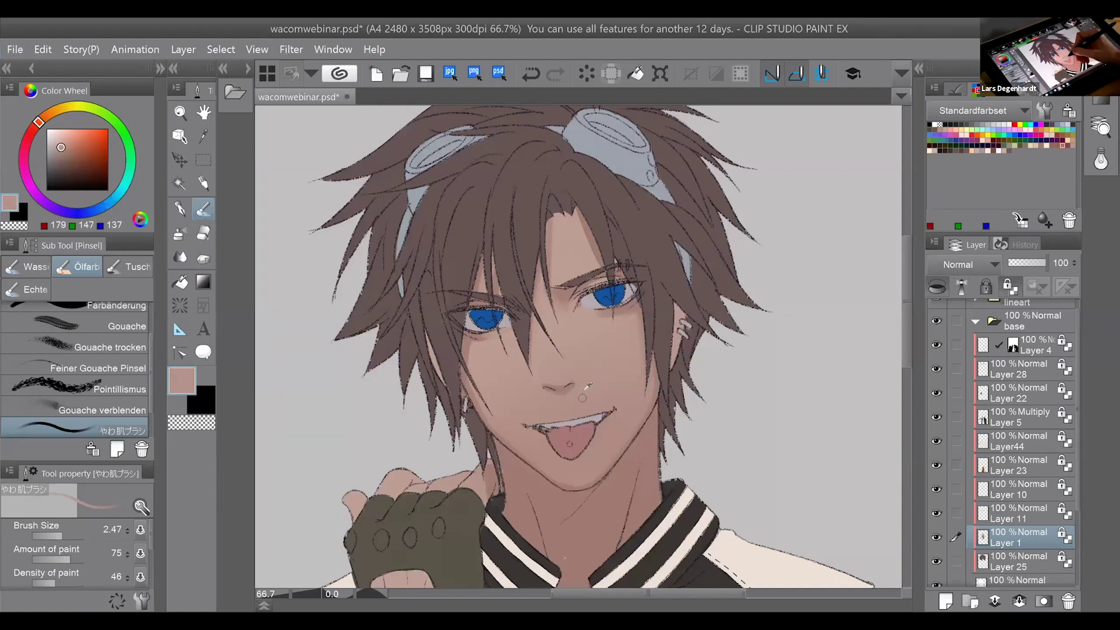
left_click(564, 319, "alt")
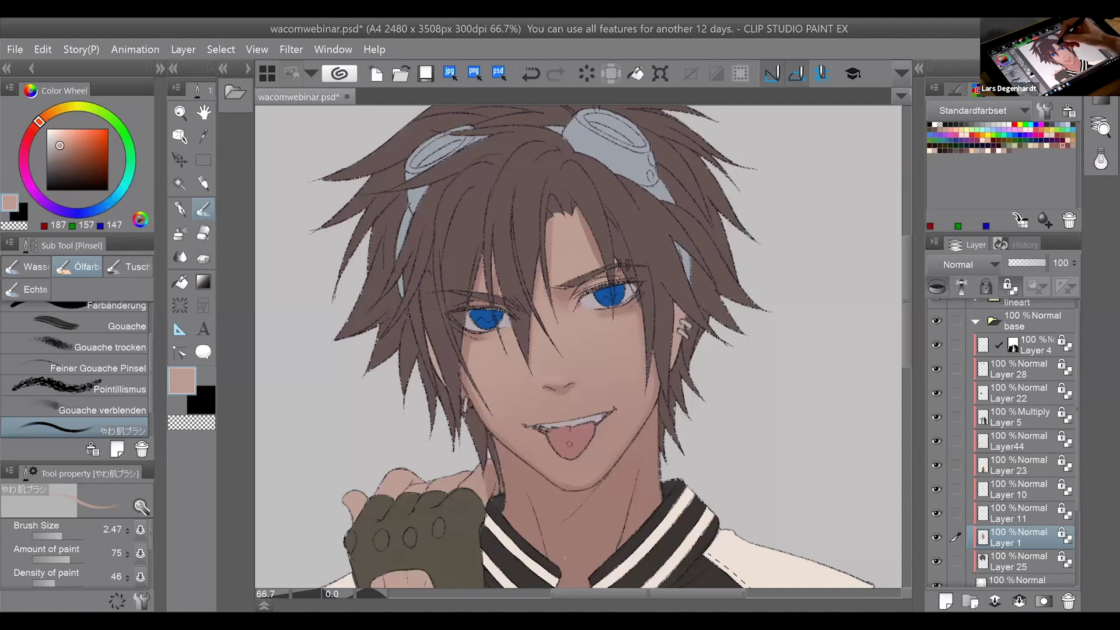
Blend the hair shadow's edge on the forehead above the viewer's-right eyebrow with sampled tones.
left_click(577, 224, "alt")
left_click_drag(571, 213, 598, 267)
left_click(575, 245, "alt")
left_click_drag(578, 223, 597, 266)
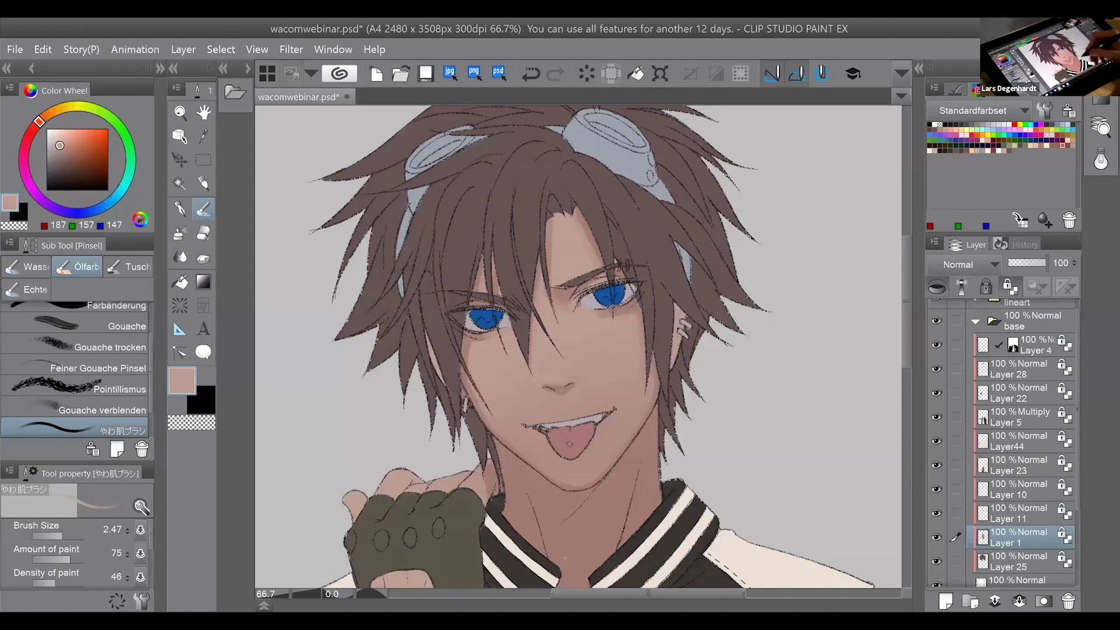
Sample the neck shadow and cheek tones alternately to compare them, and shift the shadow tone's hue slightly toward red.
left_click(607, 508, "alt")
left_click(603, 354, "alt")
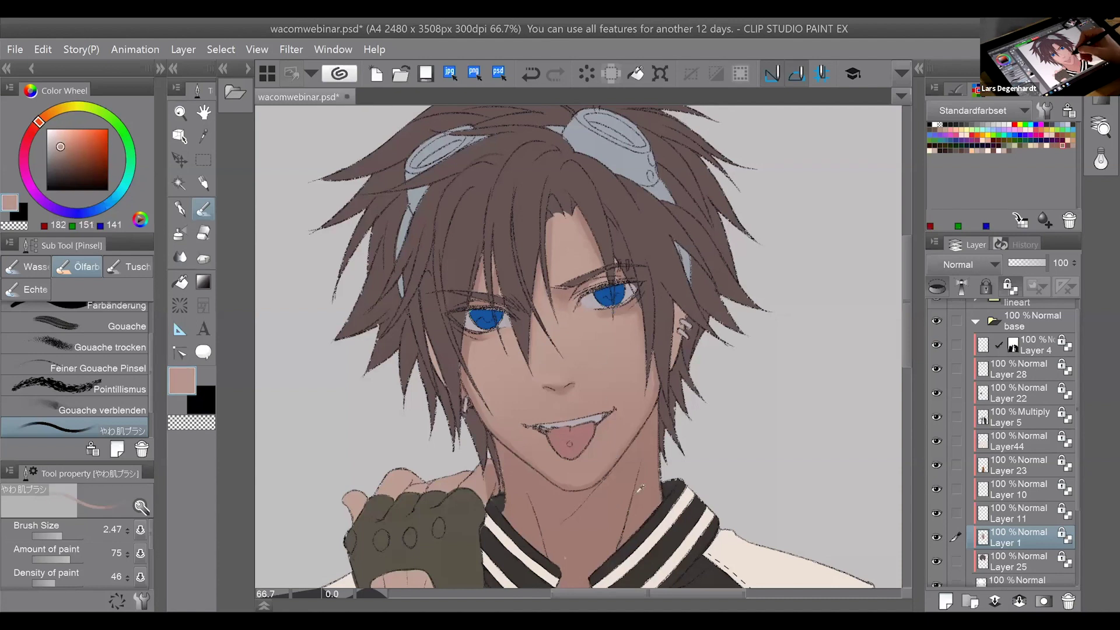
left_click(625, 491, "alt")
left_click(603, 353, "alt")
left_click(611, 495, "alt")
left_click(600, 356, "alt")
left_click(621, 466, "alt")
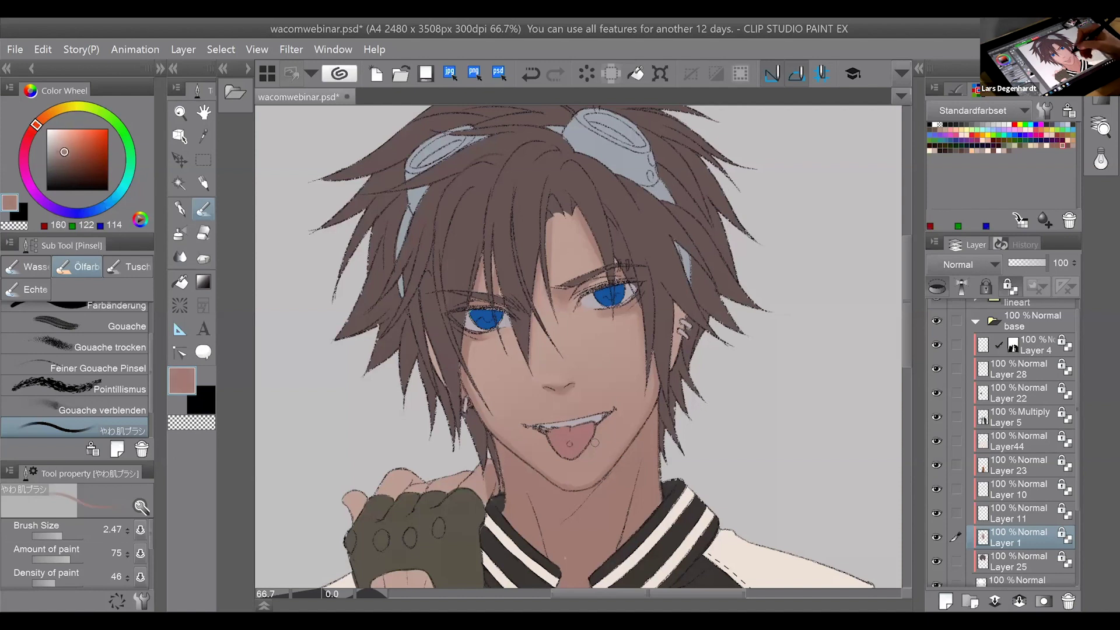
left_click(36, 127)
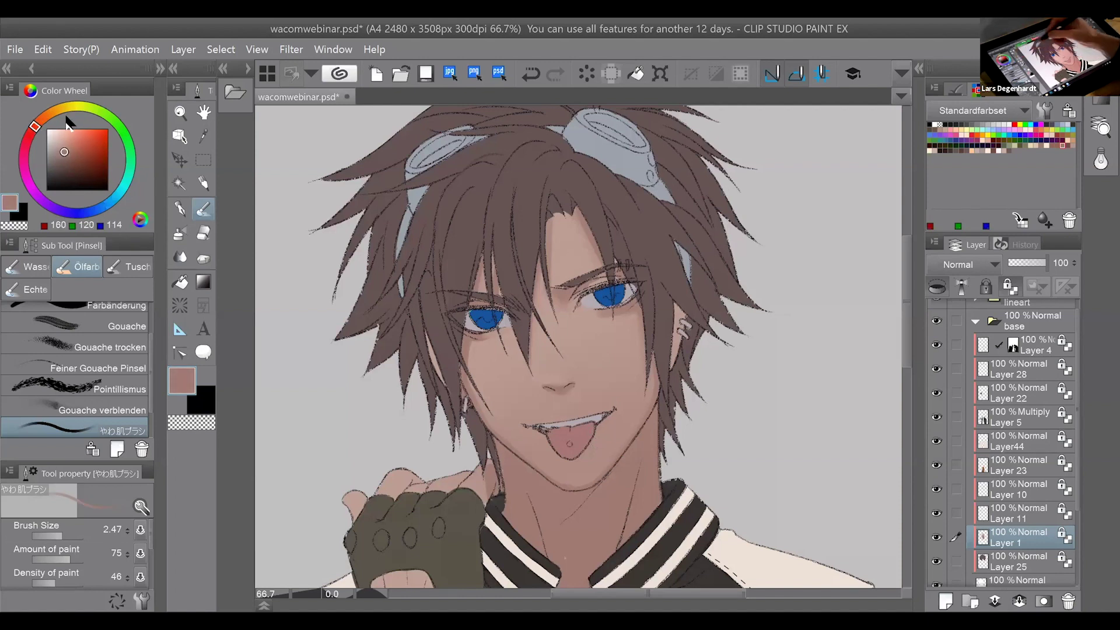
Sample the cheek tone, shift its hue toward orange, and lighten it to a skin highlight of RGB 226, 190, 170.
left_click(602, 376, "alt")
left_click(604, 380, "alt")
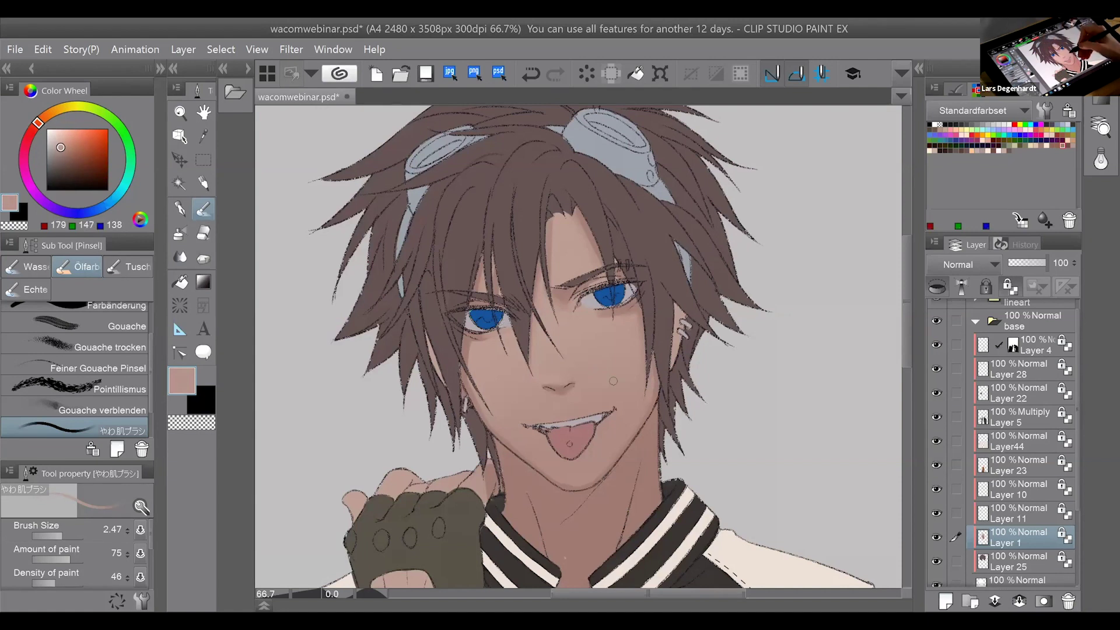
left_click(41, 125)
left_click_drag(41, 121, 45, 117)
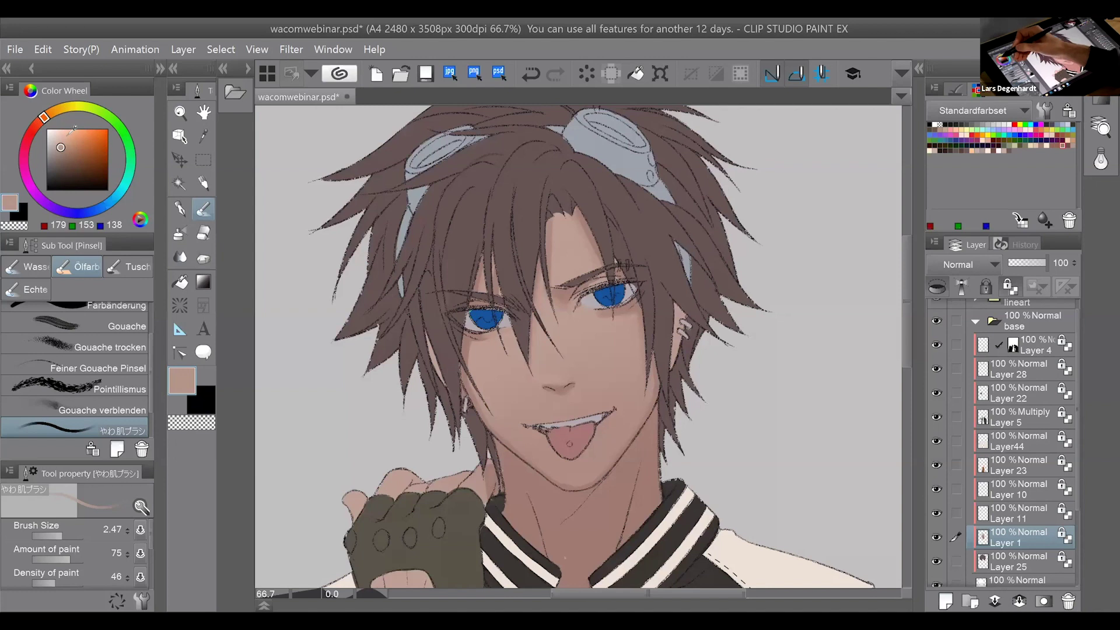
left_click(72, 128)
left_click(62, 130)
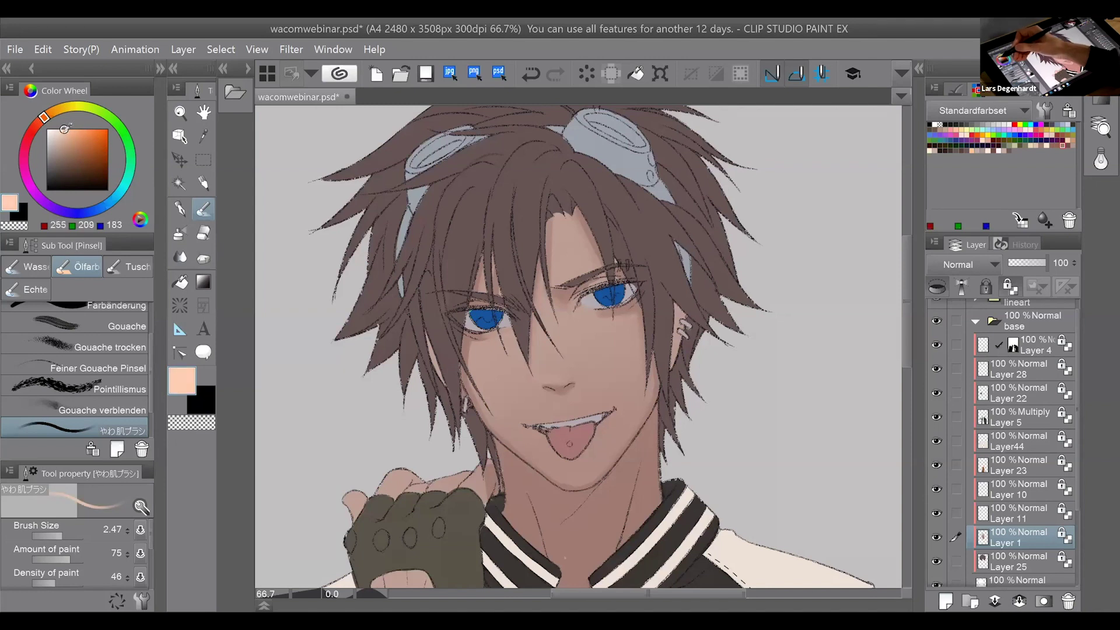
left_click(61, 135)
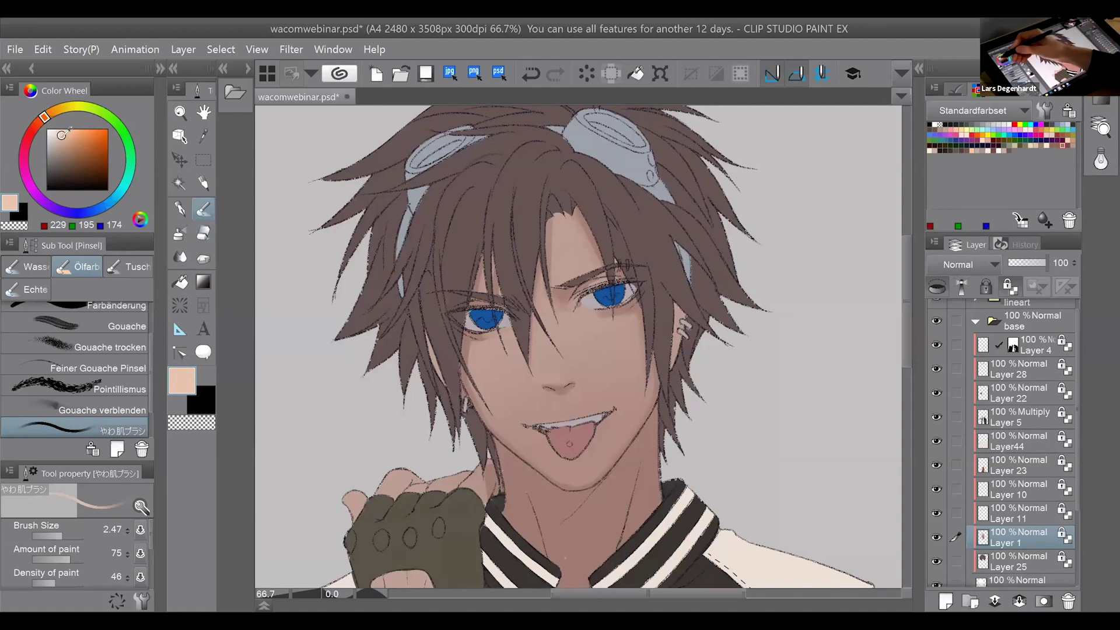
left_click(62, 136)
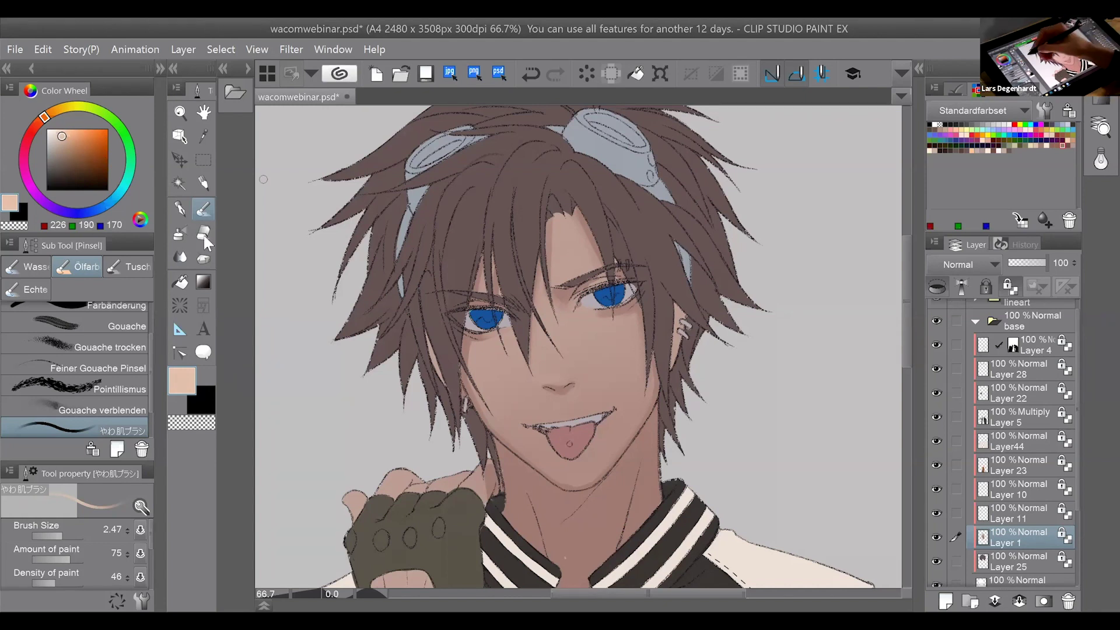
Switch to the Mapping Stift pen and set its brush size to 5.02.
left_click(180, 209)
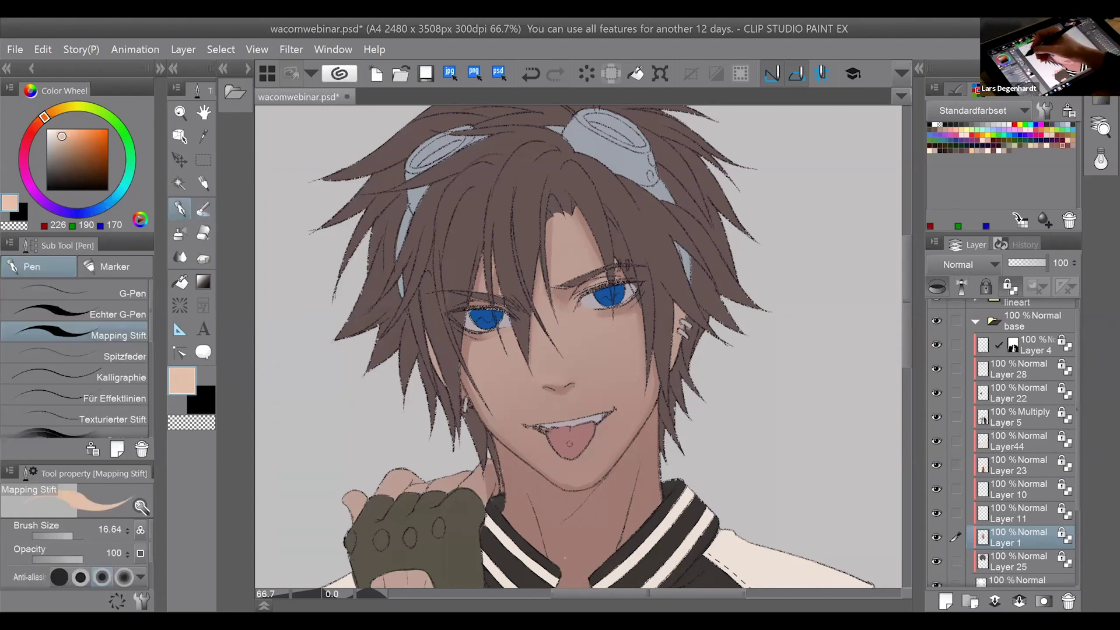
left_click(66, 535)
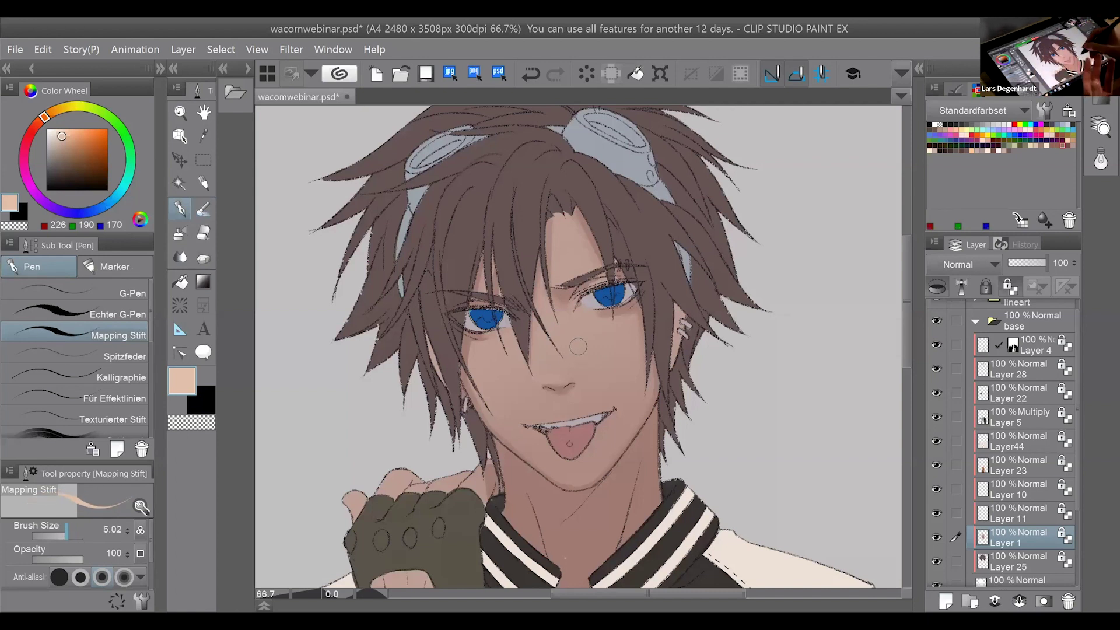
left_click_drag(690, 441, 672, 436)
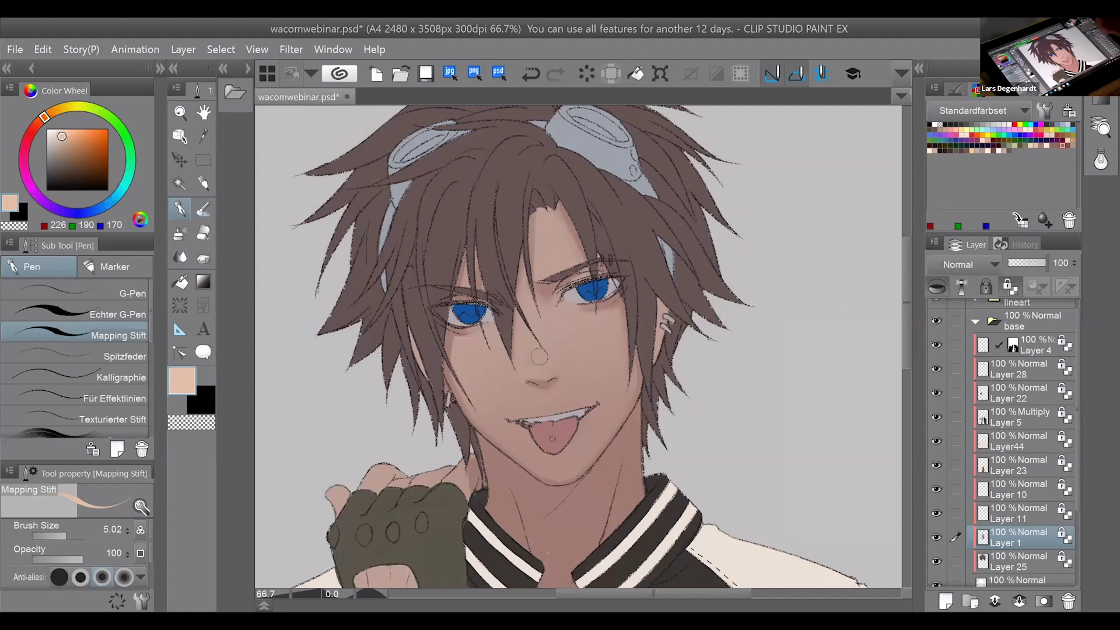
Paint a light highlight on the nose tip and try softening its lower edge with the Sanft airbrush at size 3.67.
mouse_move(539, 356)
left_mouse_down()
mouse_move(535, 343)
mouse_move(535, 357)
mouse_move(550, 359)
mouse_move(539, 363)
left_mouse_up()
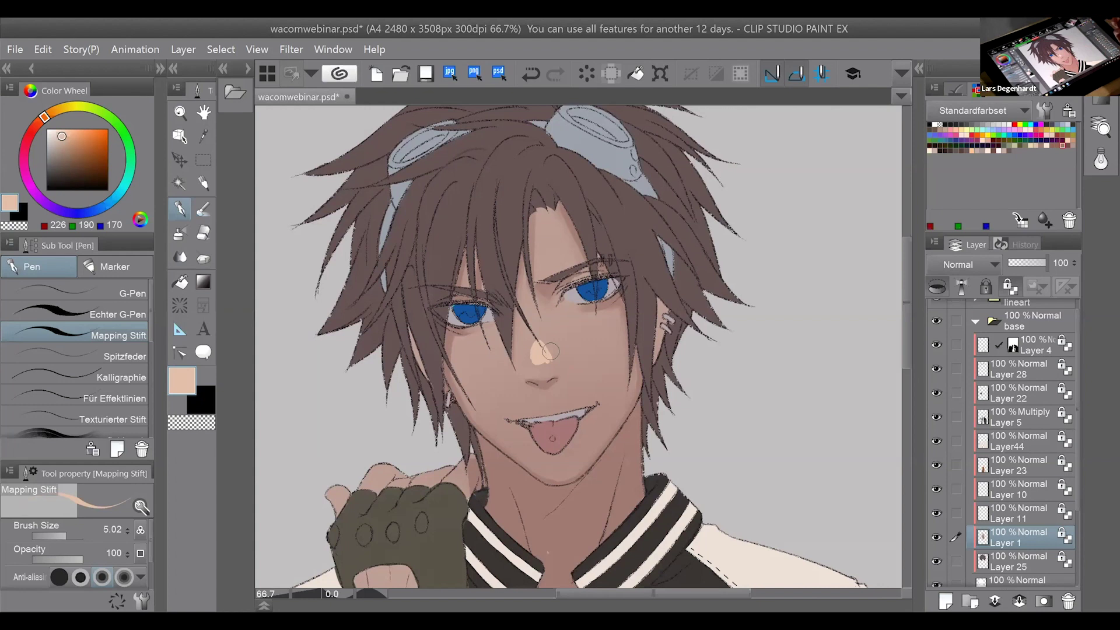
left_click(180, 257)
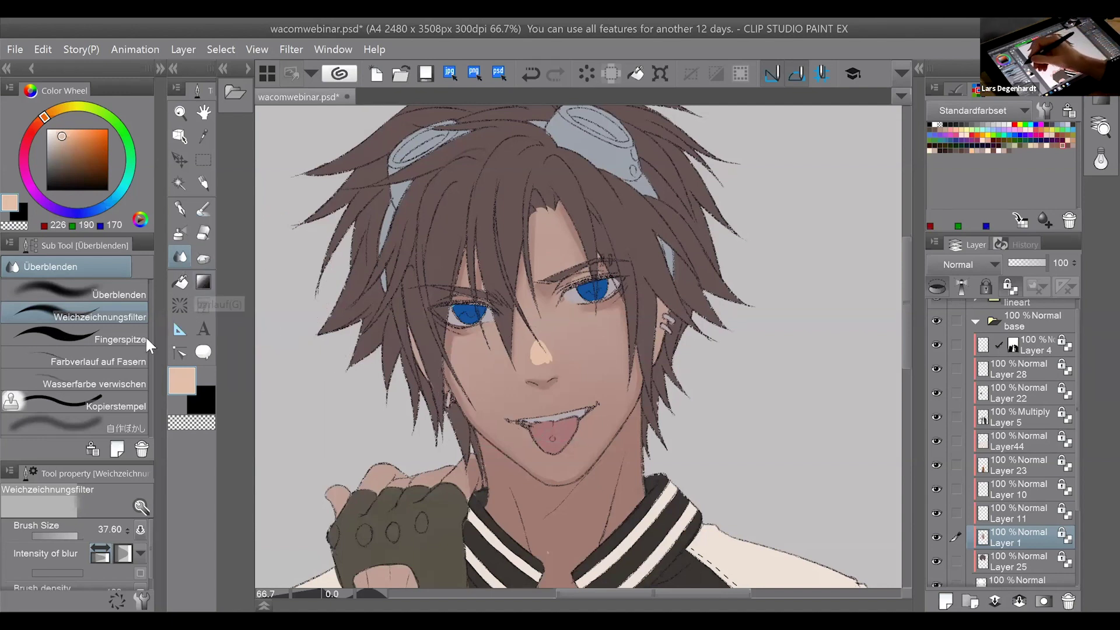
key("comma")
left_click_drag(68, 536, 65, 542)
left_click(64, 539)
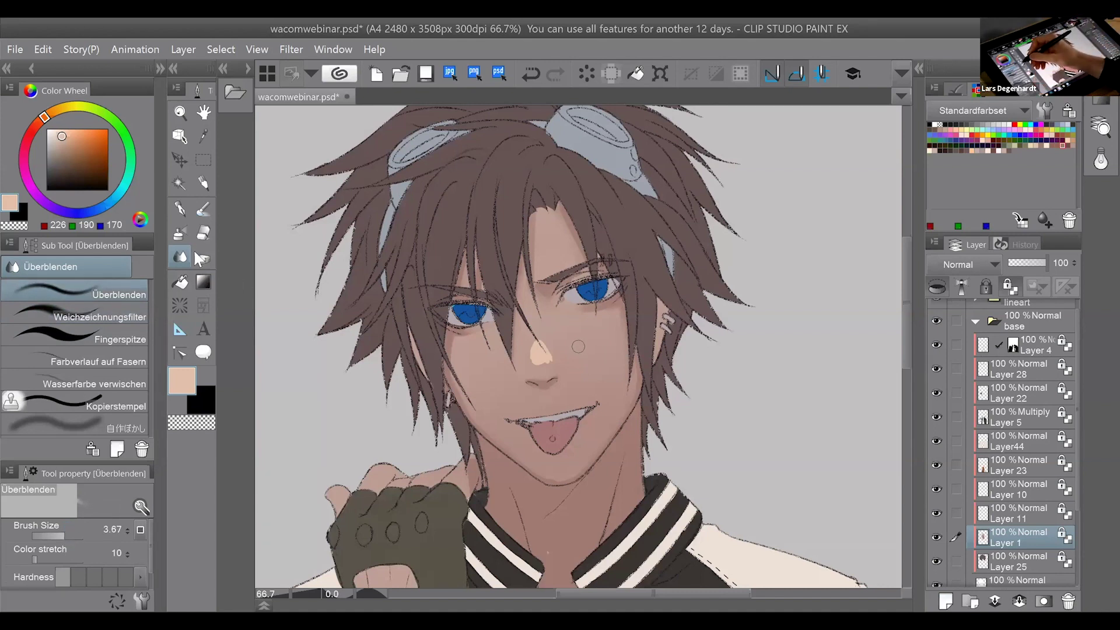
left_click(179, 233)
left_click(66, 535)
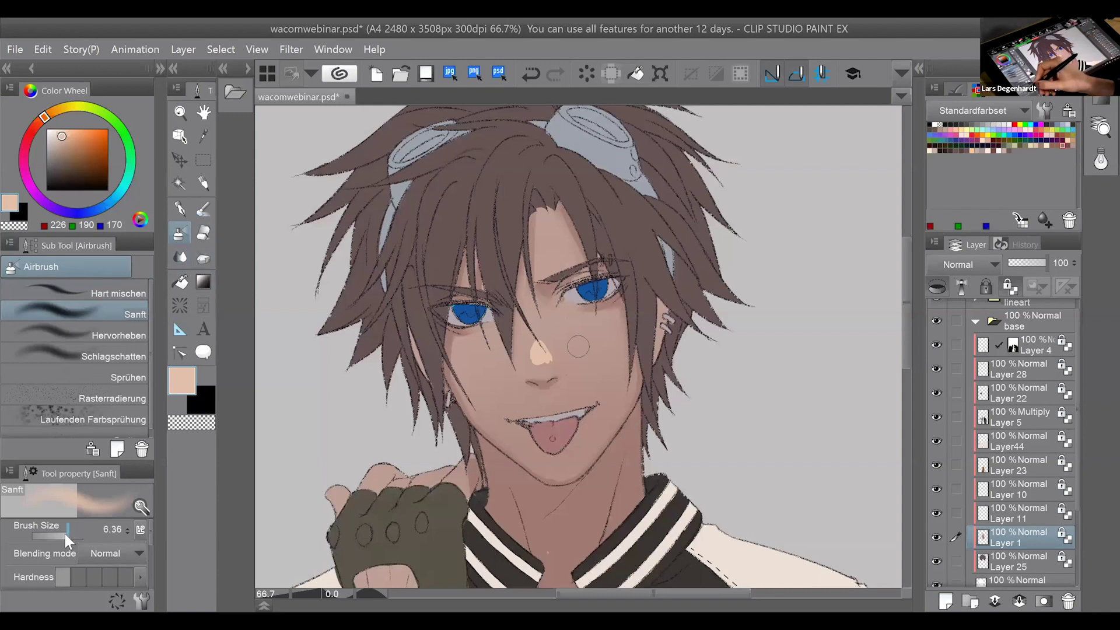
left_click(64, 534)
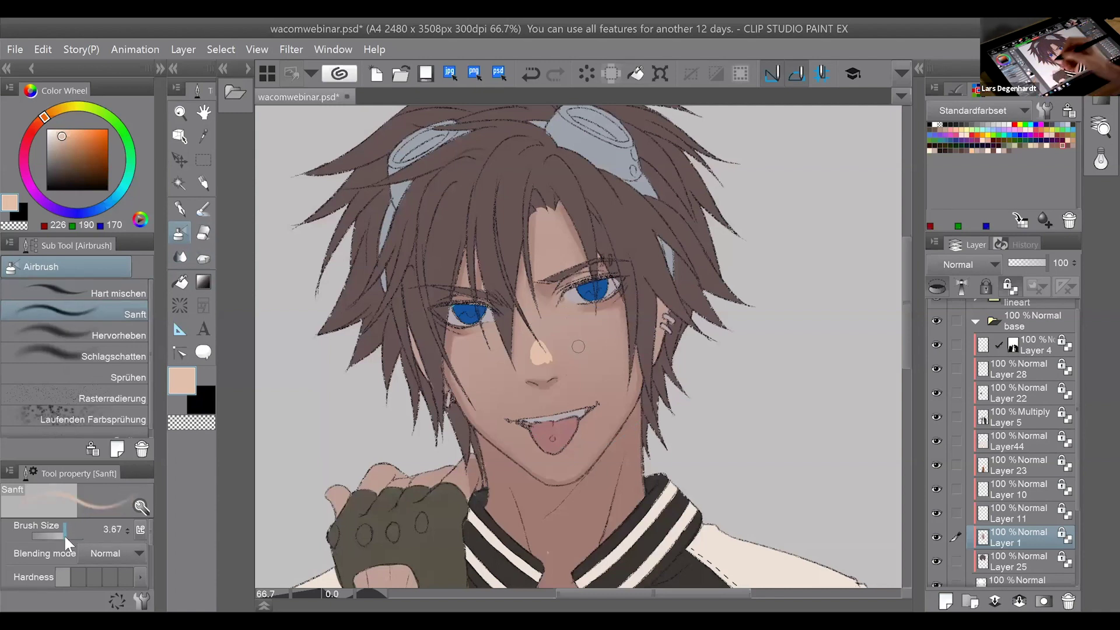
left_click_drag(543, 366, 545, 360)
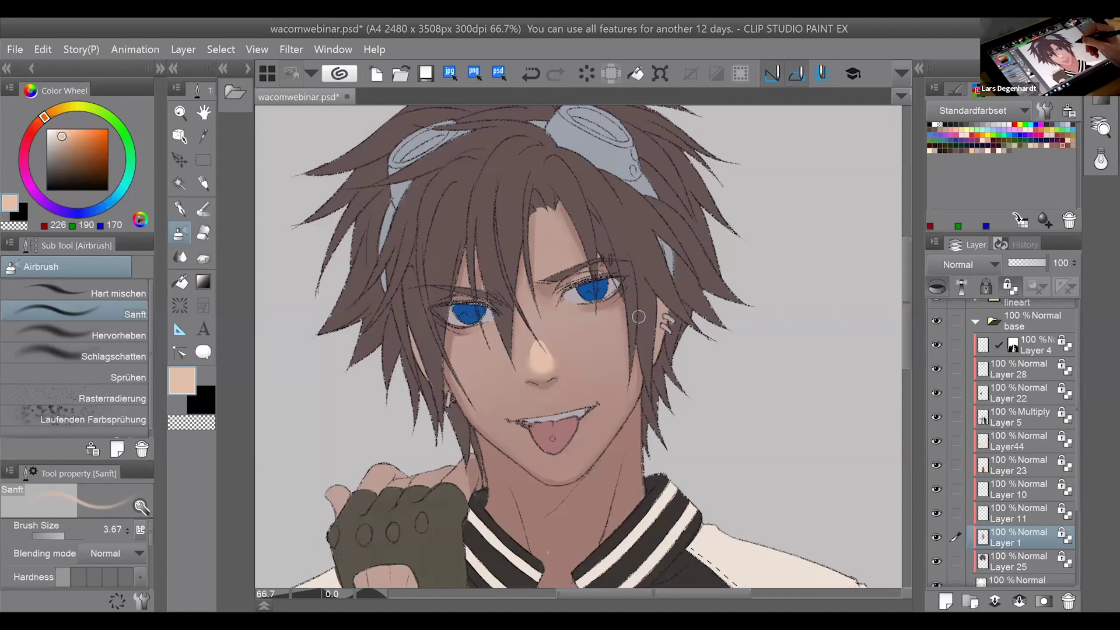
key("ctrl+z")
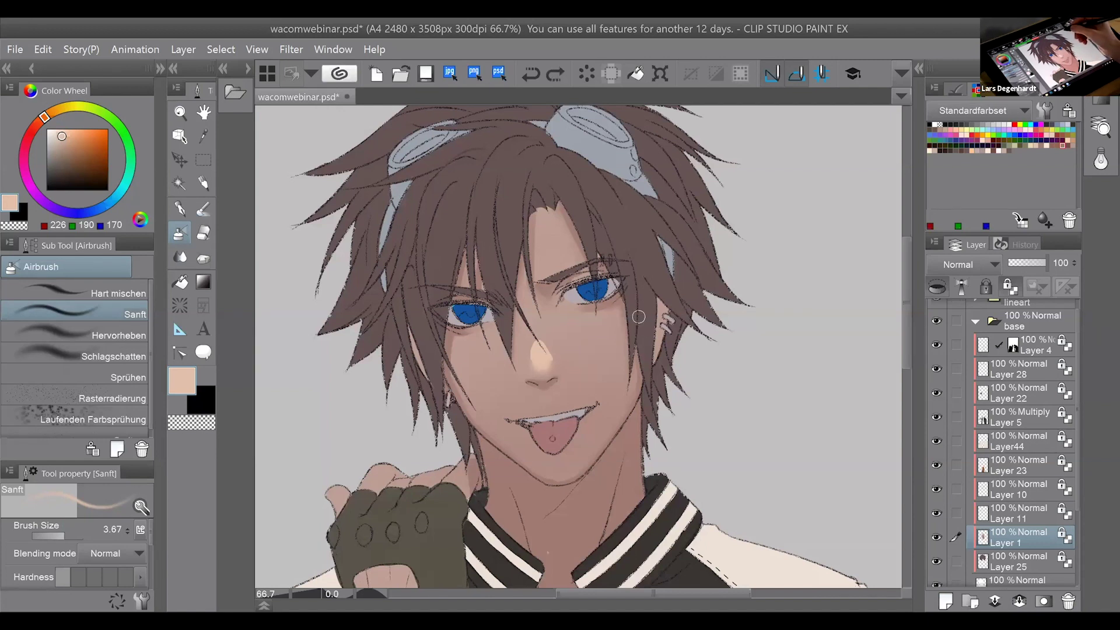
Try blending the nose highlight's lower edge with Überblenden at size 3.67 and Weichzeichnungsfilter at size 6.88.
key("j")
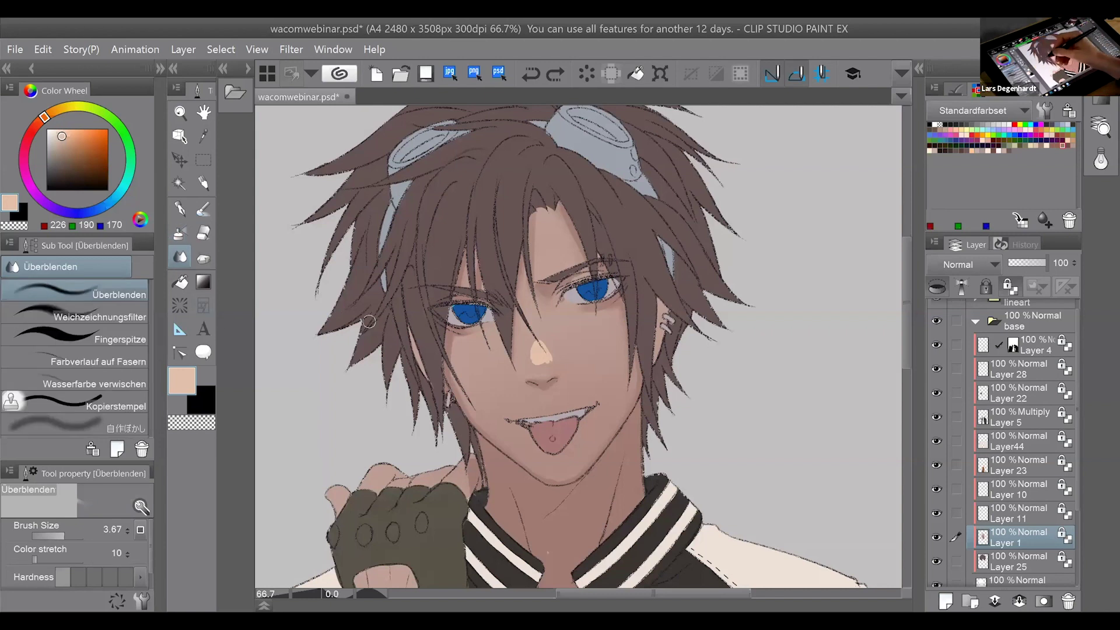
left_click_drag(537, 363, 545, 364)
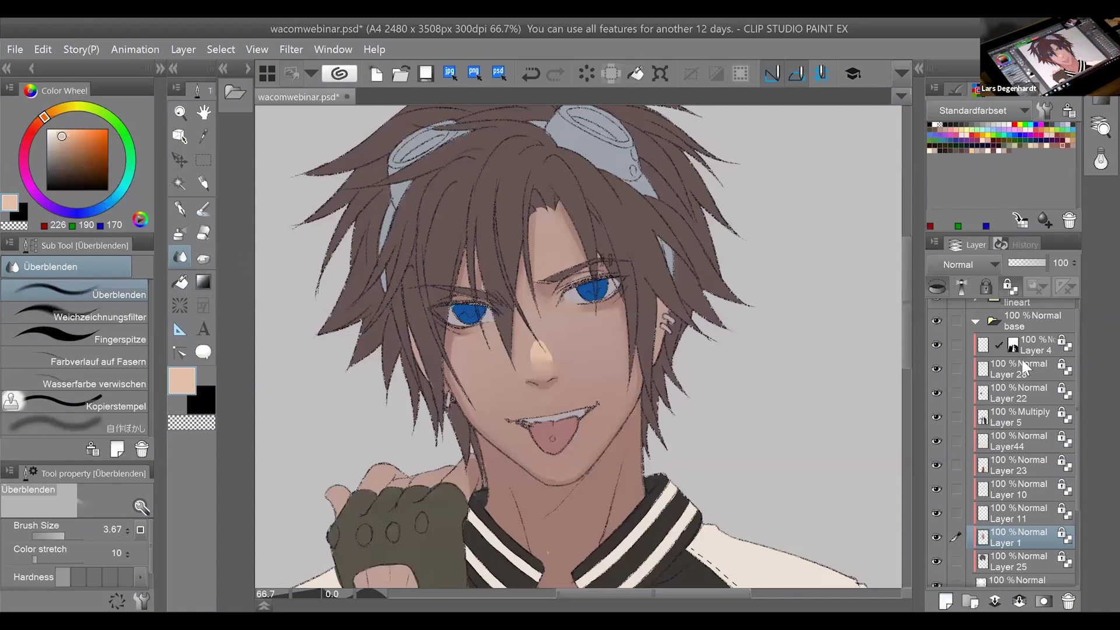
left_click(124, 316)
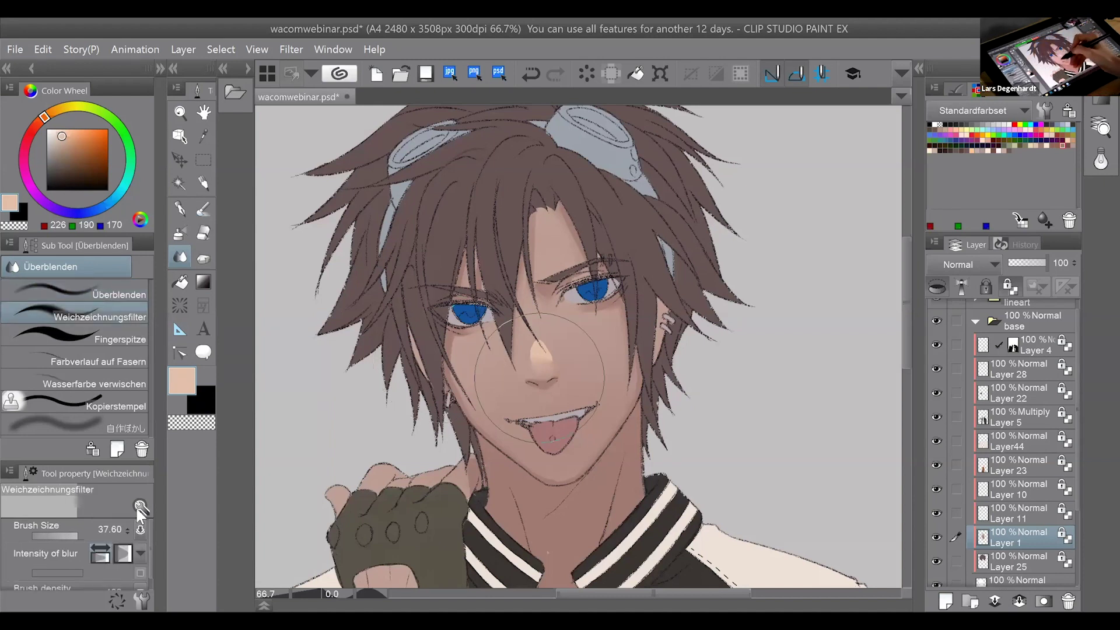
left_click(68, 534)
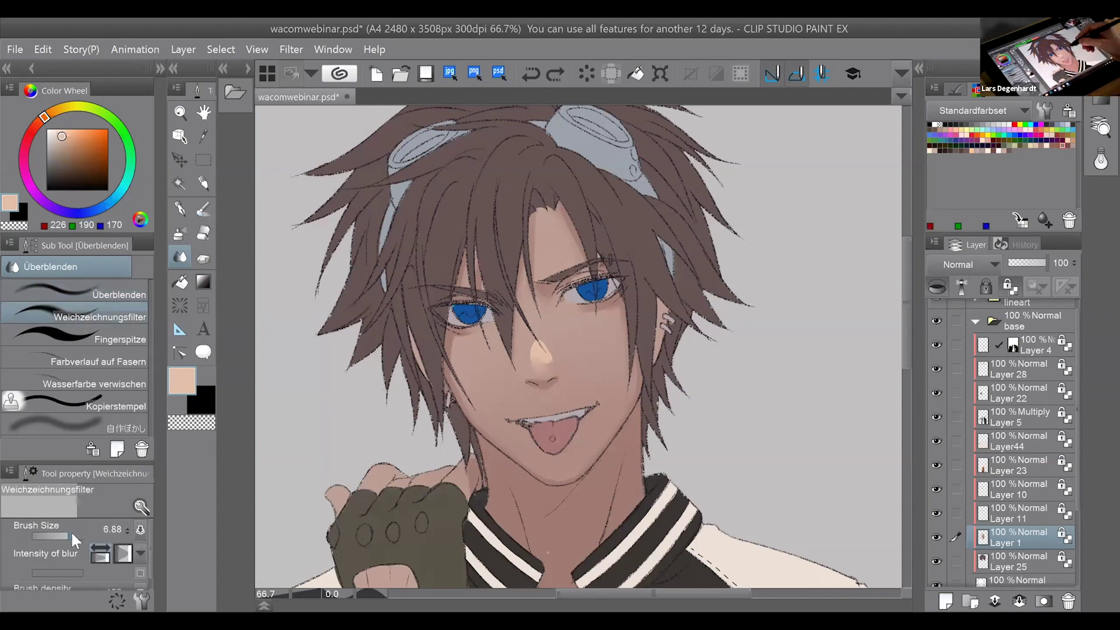
left_click_drag(540, 368, 564, 358)
left_click(94, 294)
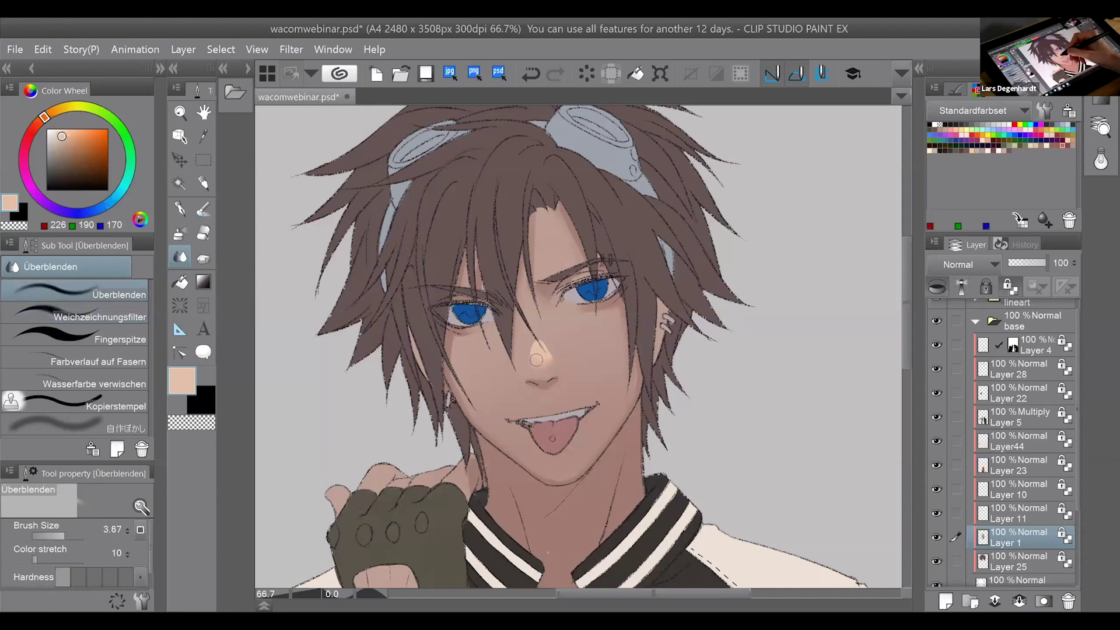
key("ctrl+z")
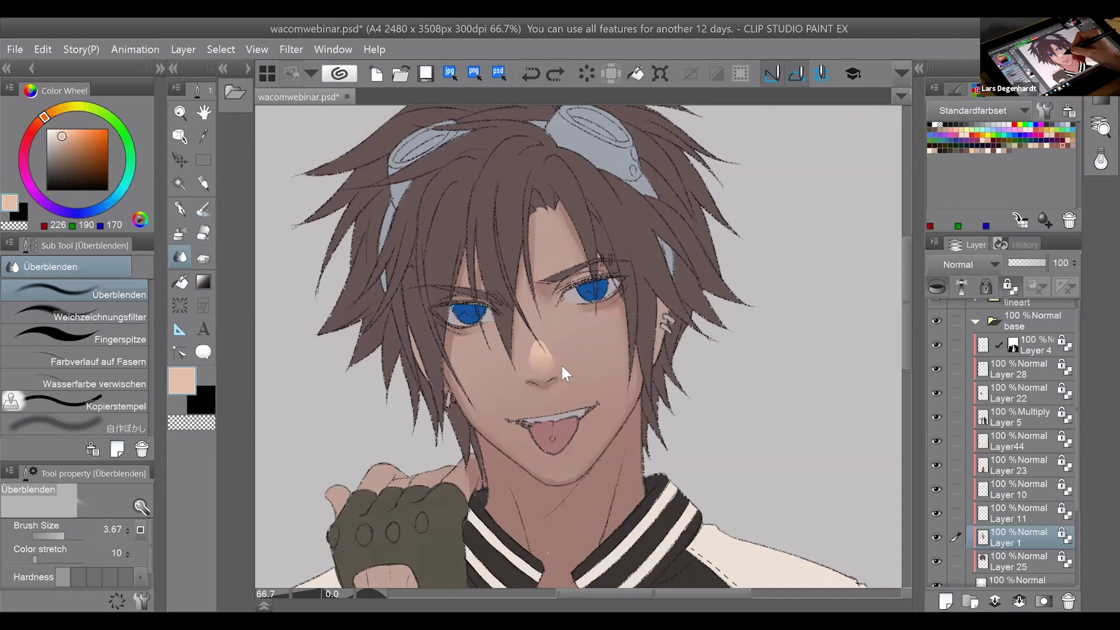
left_click_drag(546, 357, 551, 369)
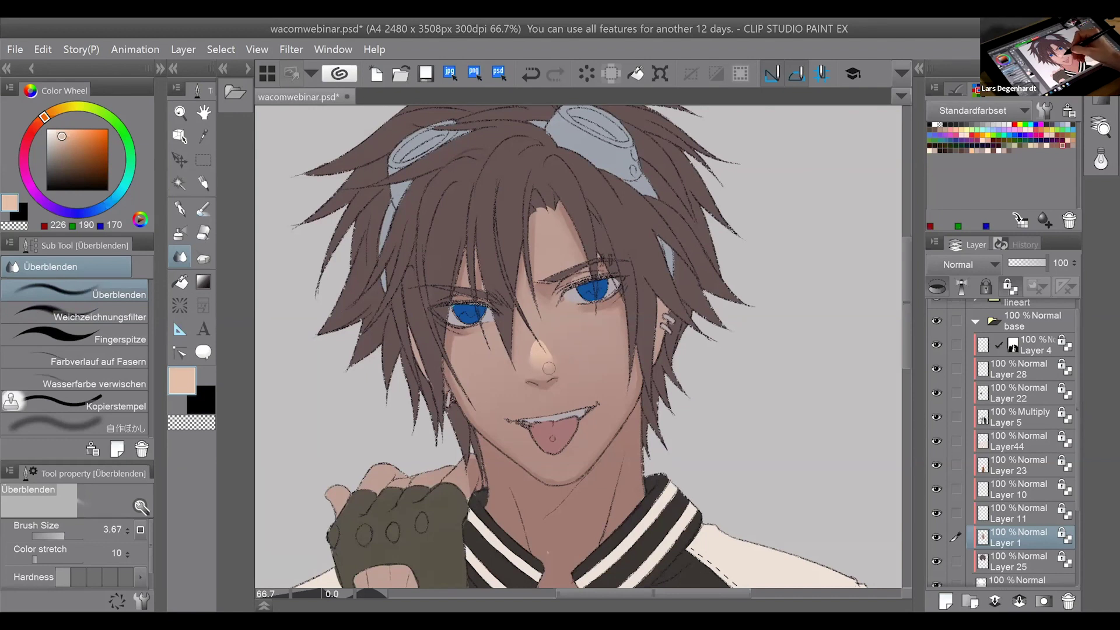
Return to the Mapping Stift pen, sample the highlight tone, and undo the nose highlight with all its blending.
left_click(184, 207)
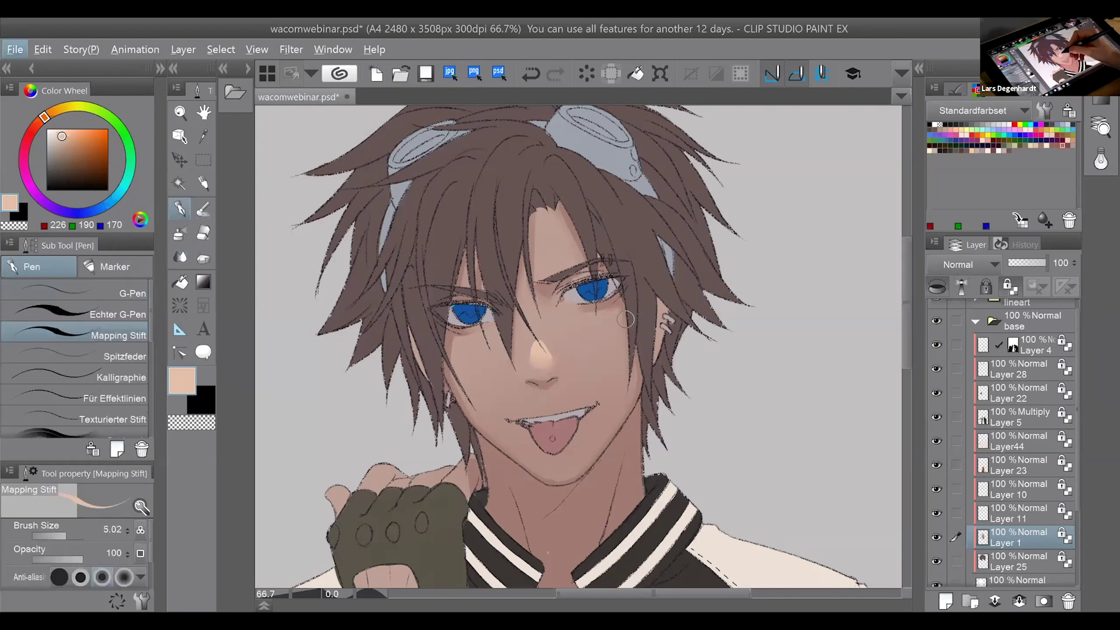
left_click(563, 344, "alt")
key("ctrl+z")
key("ctrl+z")
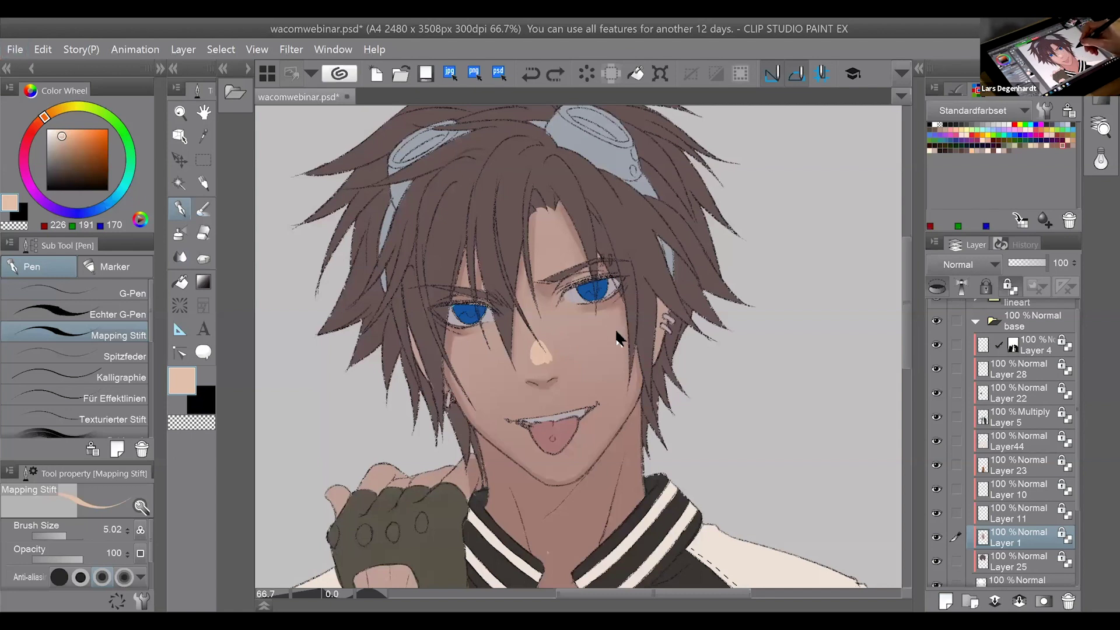
key("ctrl+z")
key("ctrl+z")
key("ctrl+z")
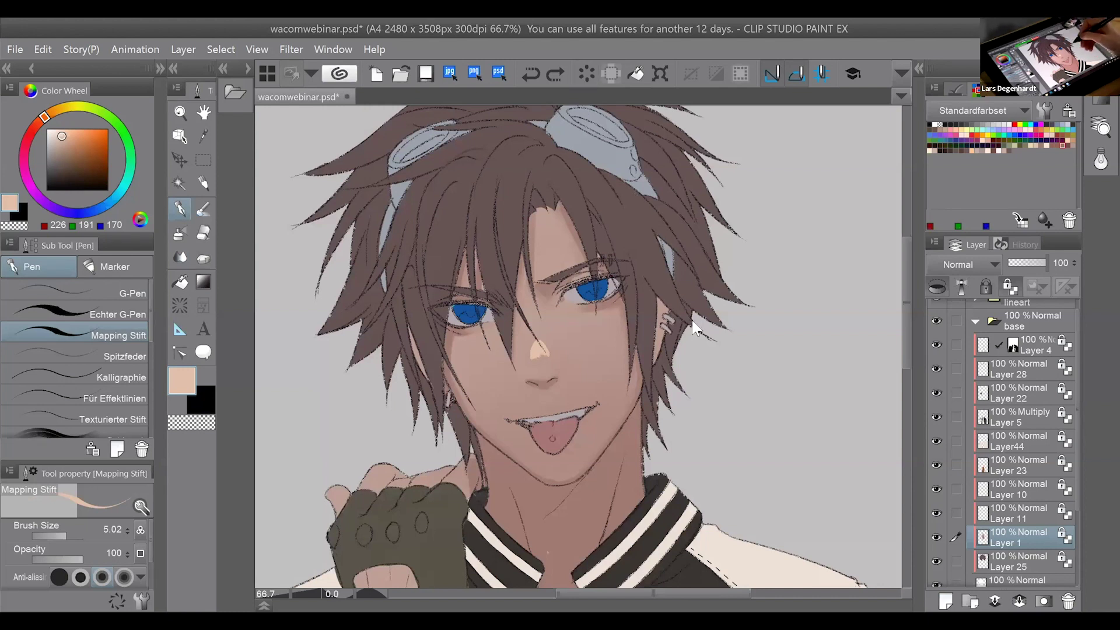
key("ctrl+z")
key("ctrl+z")
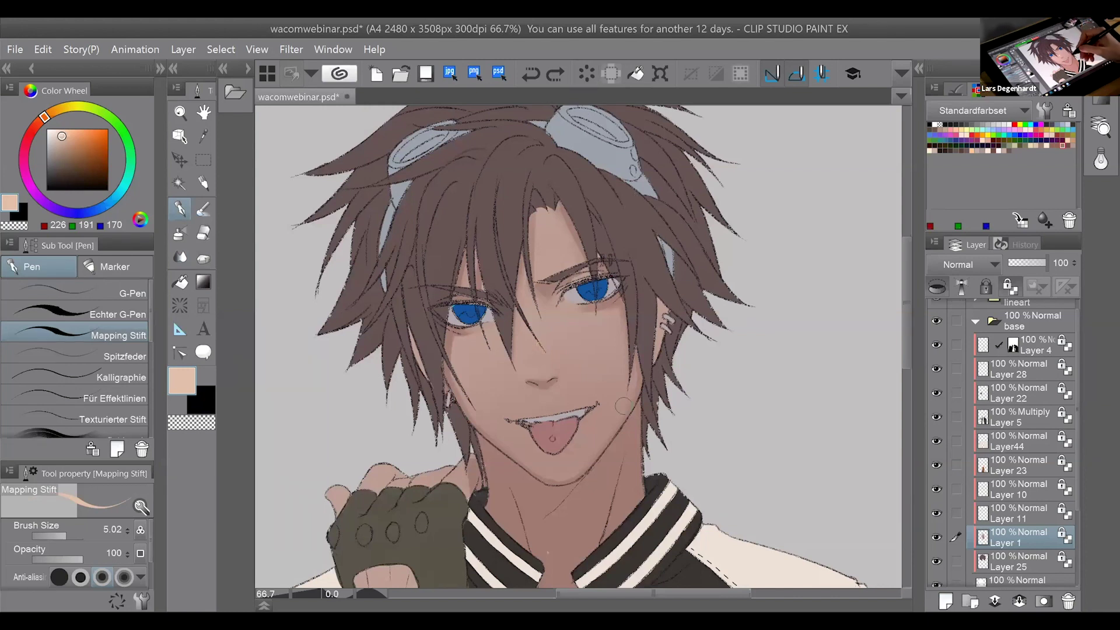
Paint light highlight spots on the forehead above the viewer's-right eyebrow and on the nose tip.
mouse_move(444, 364)
left_mouse_down()
mouse_move(469, 422)
mouse_move(493, 441)
left_mouse_up()
key("ctrl+z")
left_click_drag(570, 252, 572, 256)
left_click(556, 242)
left_click_drag(531, 356, 538, 347)
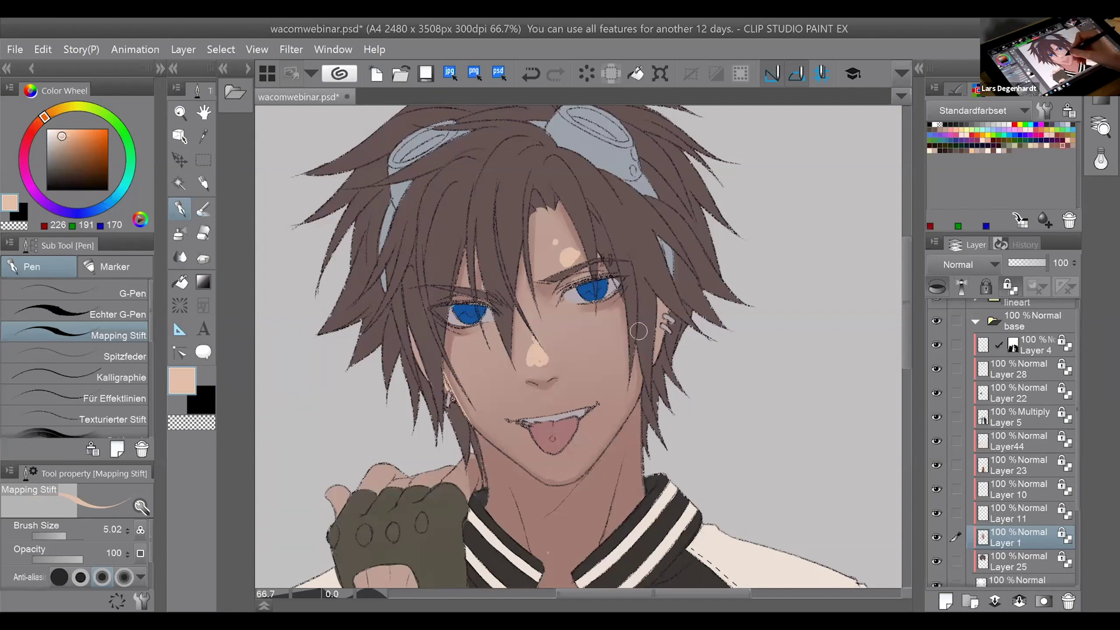
key("ctrl+z")
key("ctrl+z")
mouse_move(543, 385)
left_mouse_down()
mouse_move(531, 382)
mouse_move(551, 380)
mouse_move(531, 357)
mouse_move(535, 340)
mouse_move(543, 353)
mouse_move(537, 338)
mouse_move(540, 359)
left_mouse_up()
key("ctrl+z")
key("ctrl+z")
Soften the lower edge of the nose highlight with the Weichzeichnungsfilter blur at size 6.88.
left_click(180, 257)
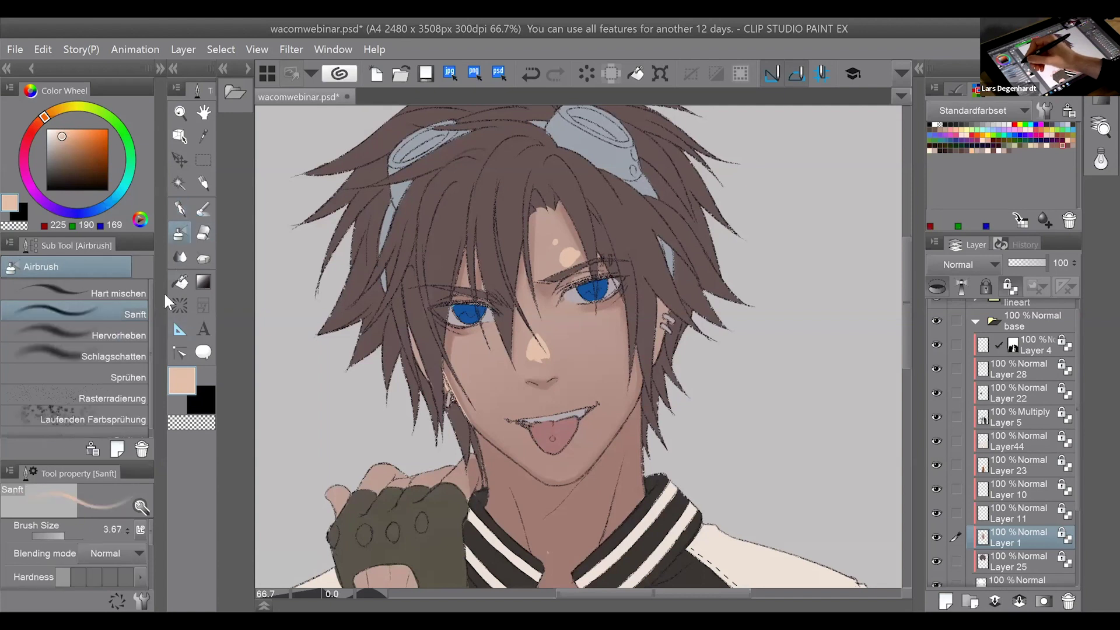
left_click(140, 315)
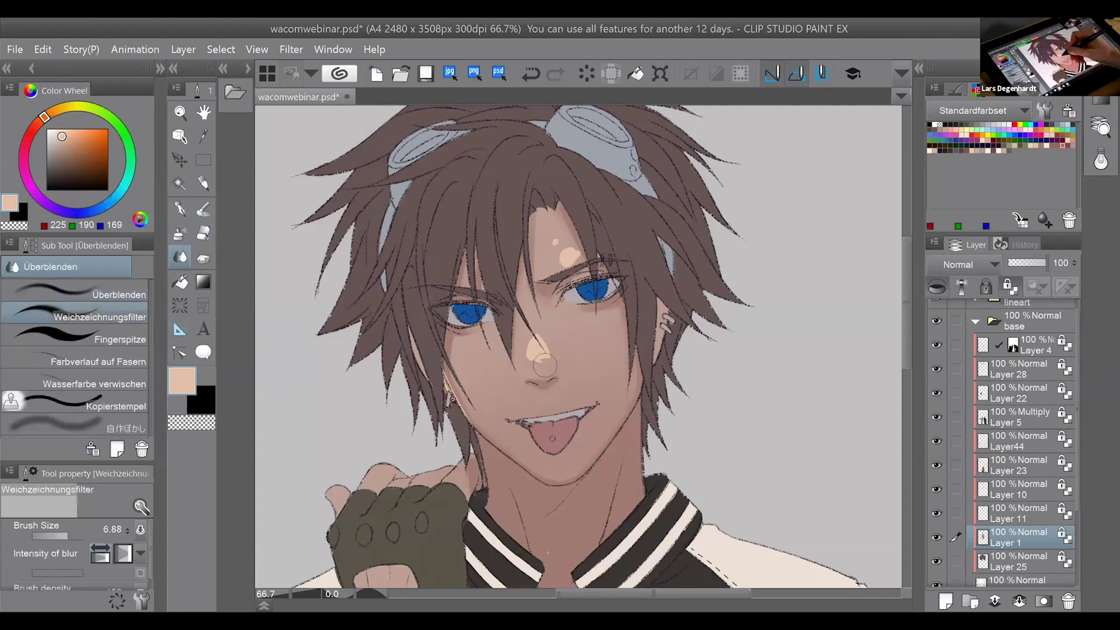
mouse_move(537, 364)
left_mouse_down()
mouse_move(536, 354)
mouse_move(532, 363)
left_mouse_up()
Sample the skin and nose highlight tones, and shift the highlight to a more saturated orange of RGB 255, 189, 150.
left_click(180, 234)
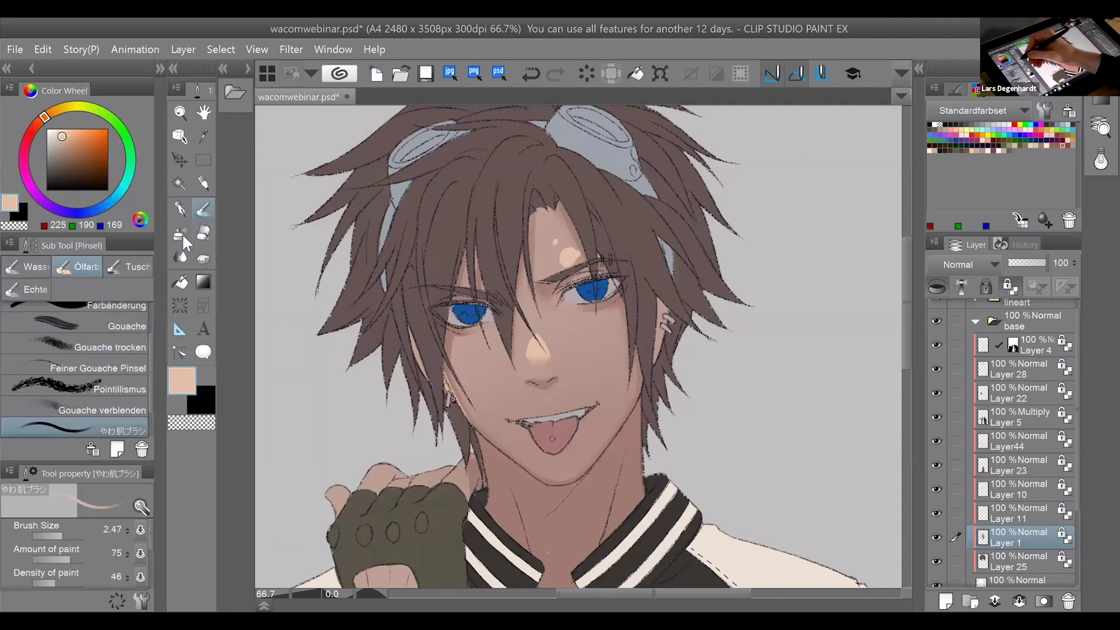
left_click(181, 209)
left_click(550, 333, "alt")
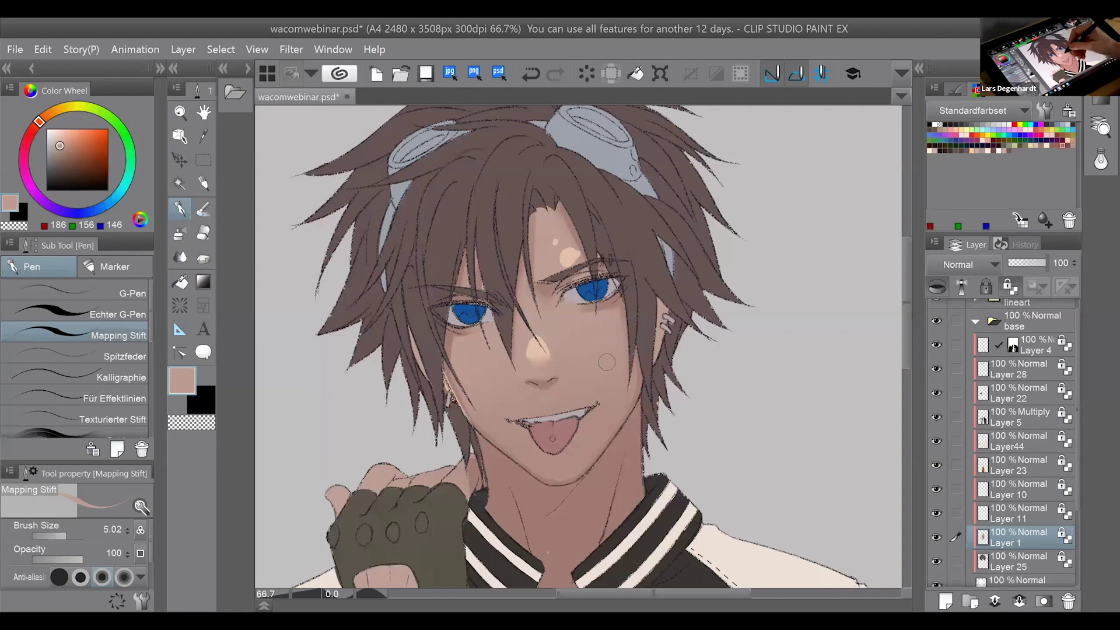
left_click(536, 348, "alt")
left_click_drag(73, 127, 72, 127)
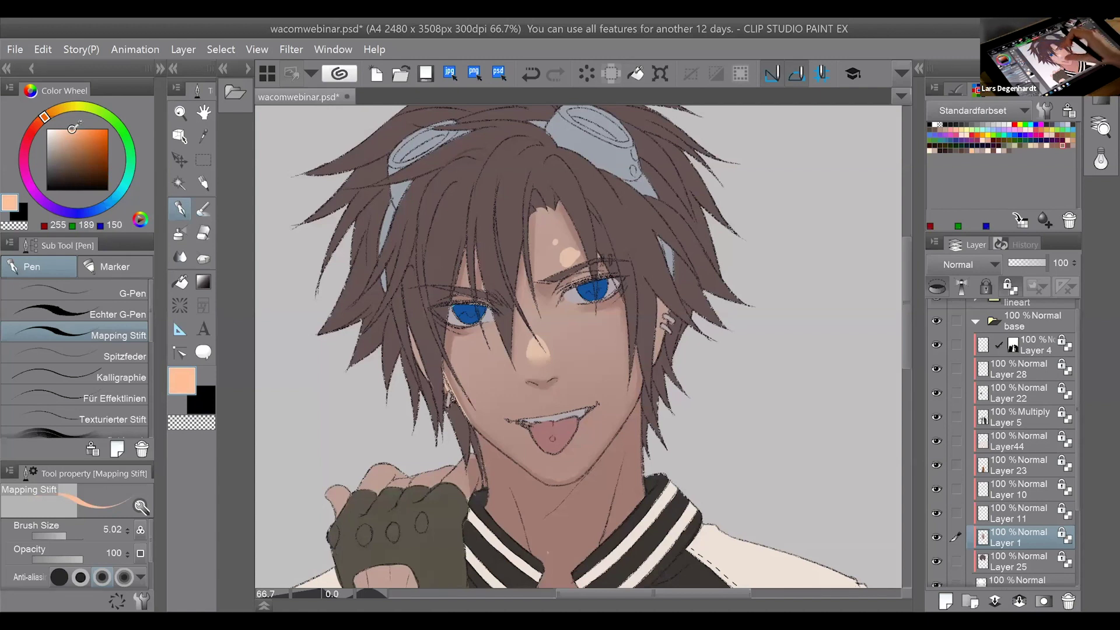
Add an orange tint along the nose highlight's edge with the やわ肌ブラシ brush at size 1.13.
scroll(579, 347, "up", 3)
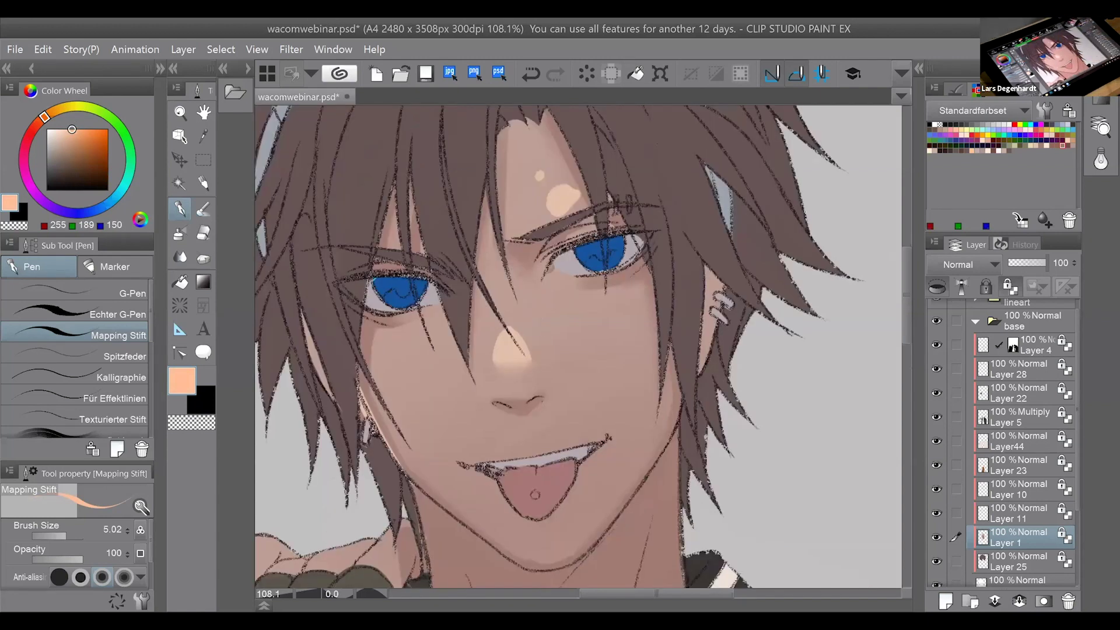
left_click(208, 208)
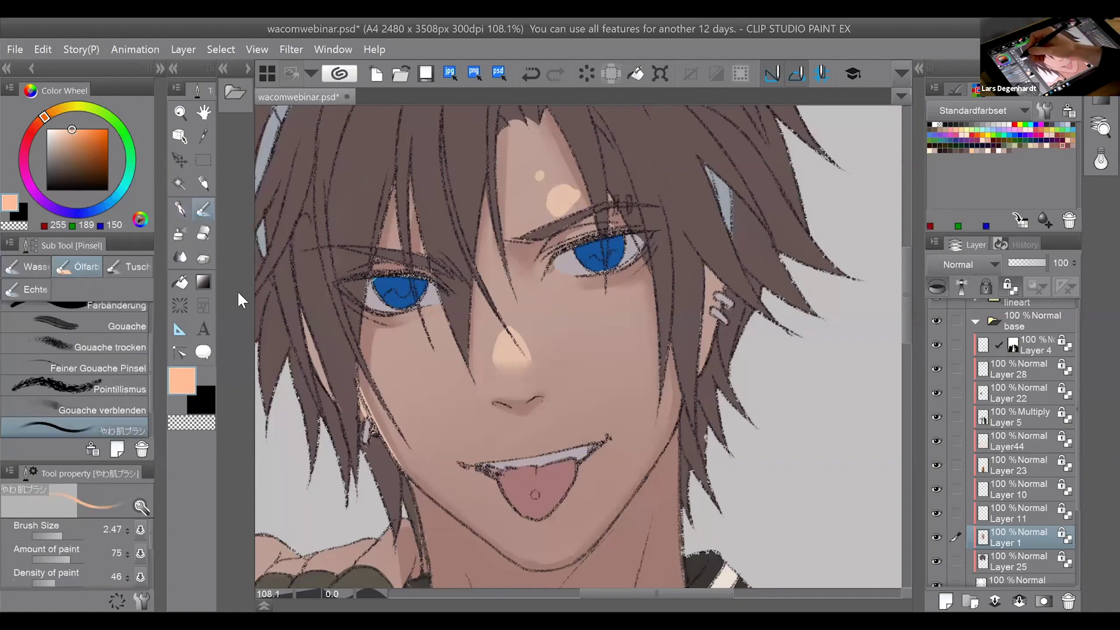
left_click_drag(62, 533, 61, 533)
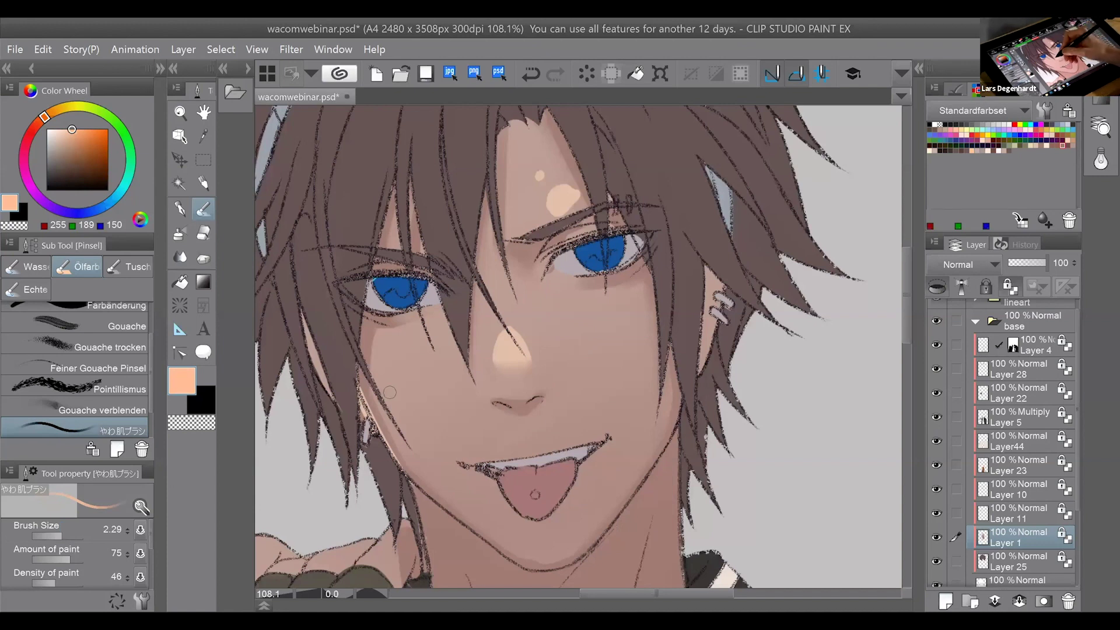
left_click_drag(61, 533, 58, 534)
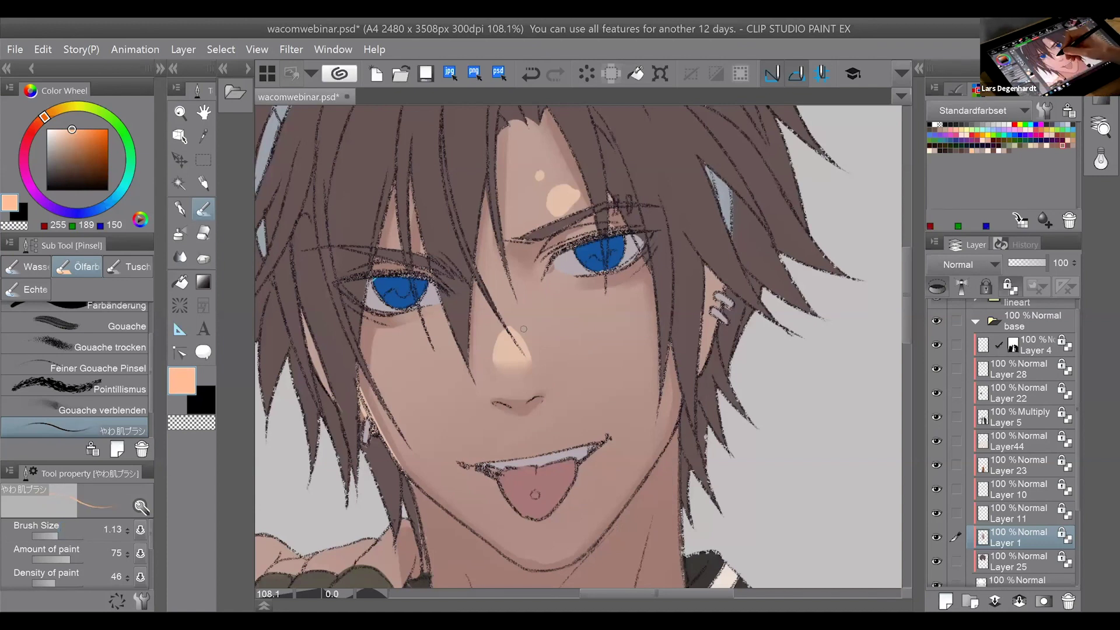
left_click_drag(499, 350, 515, 324)
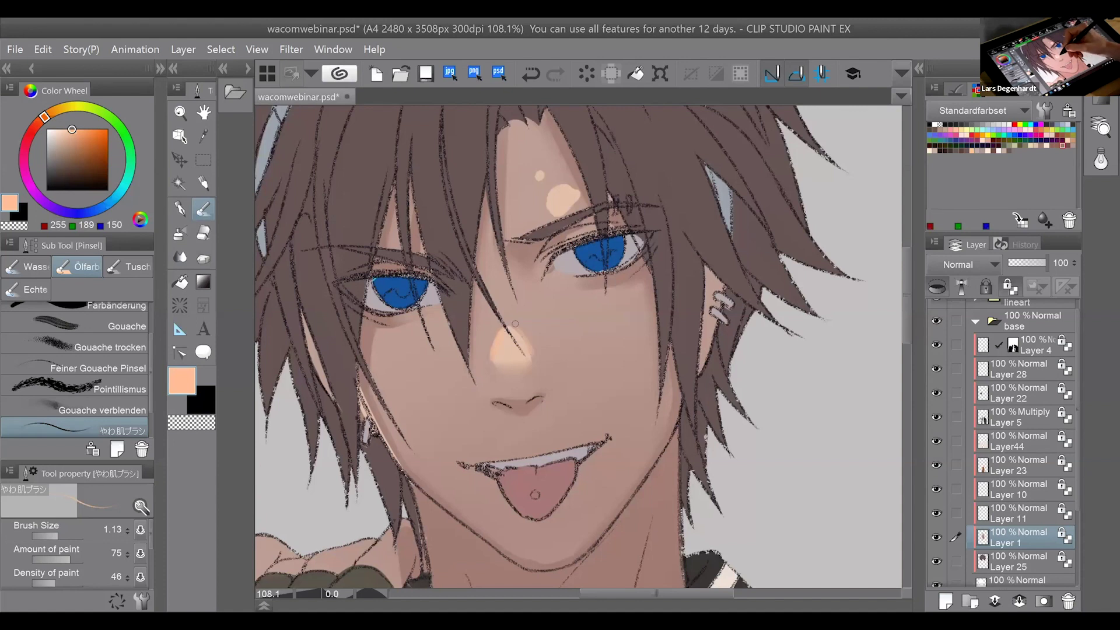
Choose a stronger orange of RGB 253, 150, 88 and rework the rim around the nose highlight with it.
left_click_drag(84, 130, 87, 129)
key("ctrl+z")
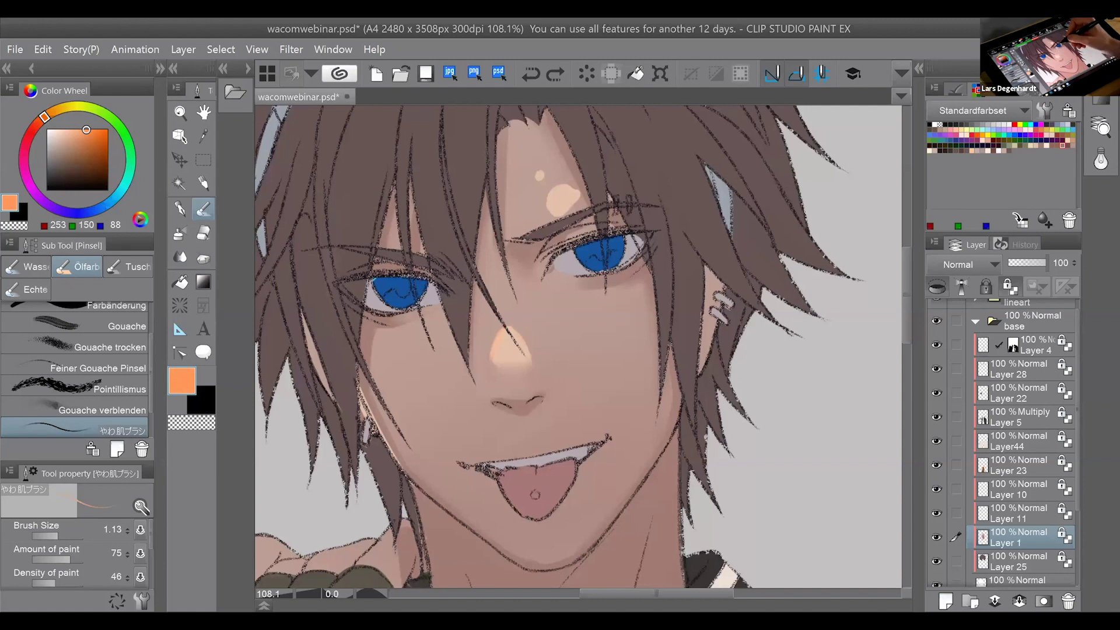
key("ctrl+z")
mouse_move(503, 335)
left_mouse_down()
mouse_move(499, 364)
mouse_move(529, 330)
mouse_move(510, 323)
mouse_move(533, 364)
left_mouse_up()
key("ctrl+z")
key("ctrl+z")
key("ctrl+z")
Trim the nose highlight's orange rim with the sampled skin tone, and pick up the rim tone of RGB 233, 172, 136.
left_click(529, 335, "alt")
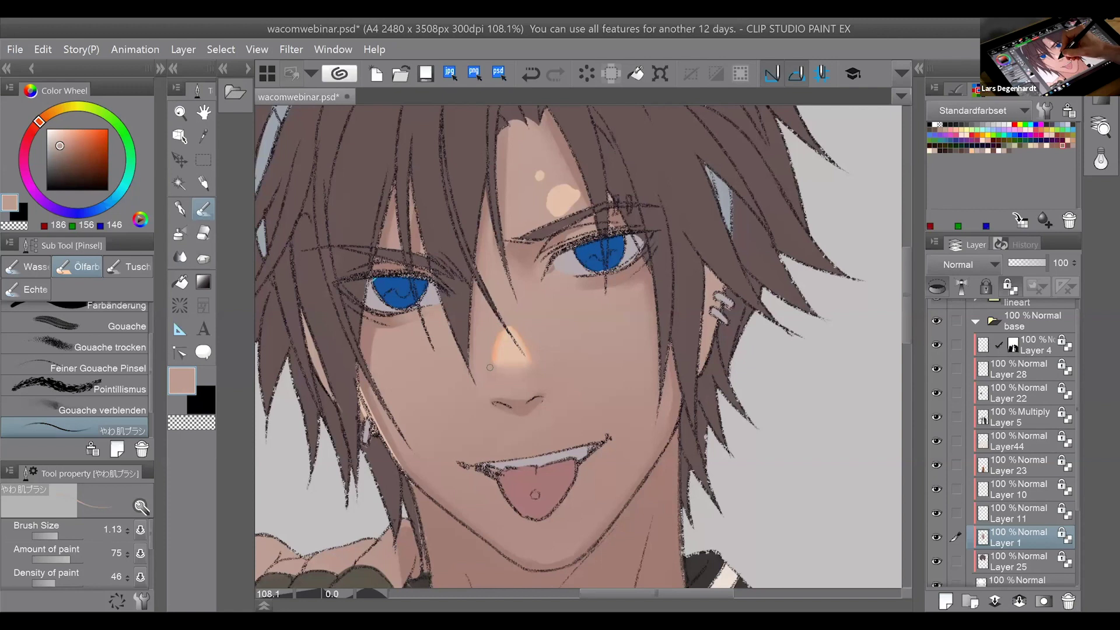
left_click(501, 328, "alt")
left_click(504, 348, "alt")
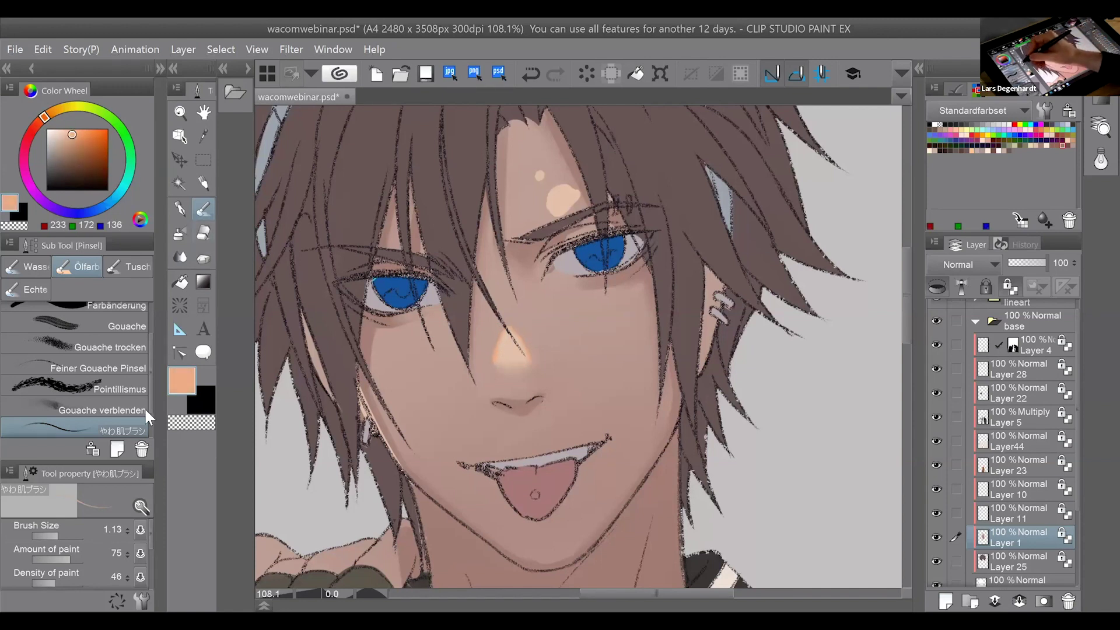
Soften the nose highlight's orange rim into the skin with the Sanft airbrush at size 3.39.
key("b")
left_click_drag(66, 535, 65, 534)
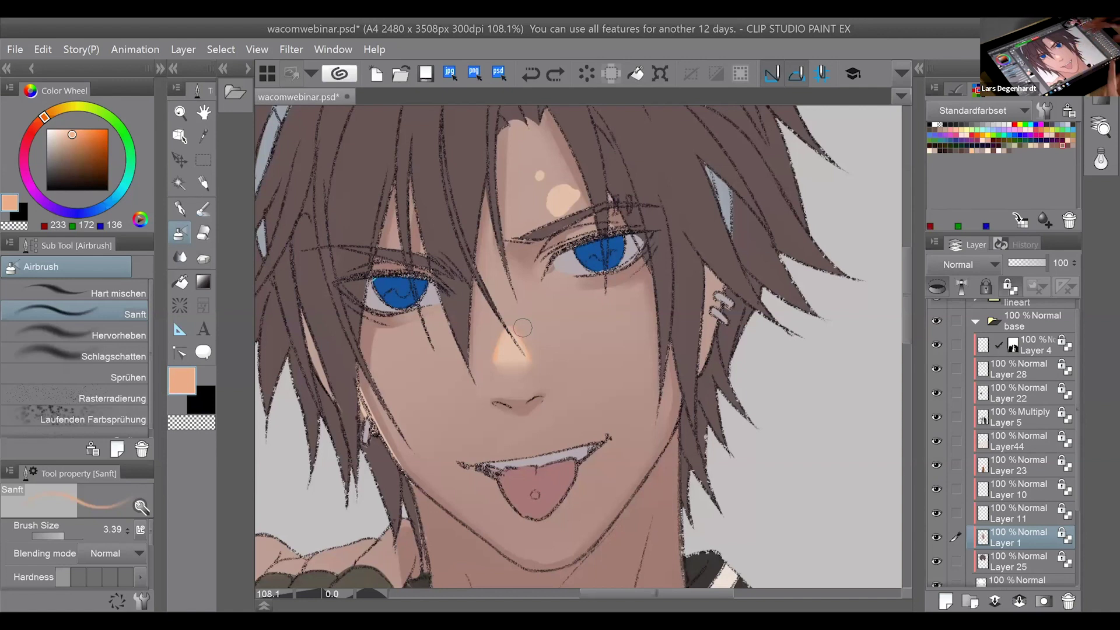
left_click_drag(506, 366, 496, 362)
Refine and soften the nose highlight's edge with sampled skin tones, using the Sanft airbrush at sizes 1.32 and 5.02.
left_click(496, 362, "alt")
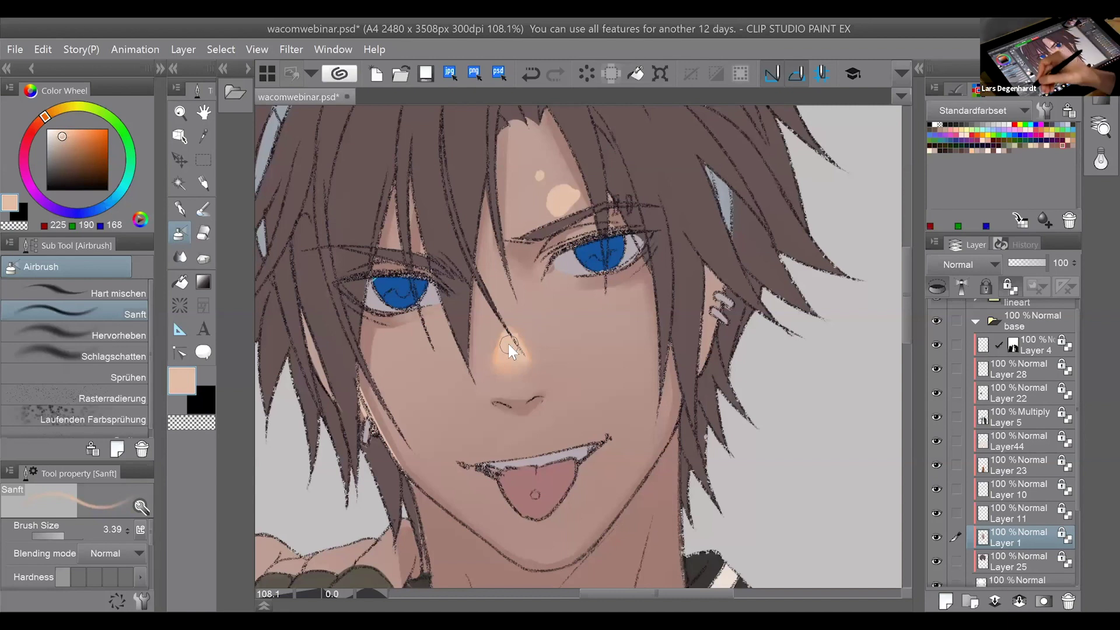
left_click(58, 534)
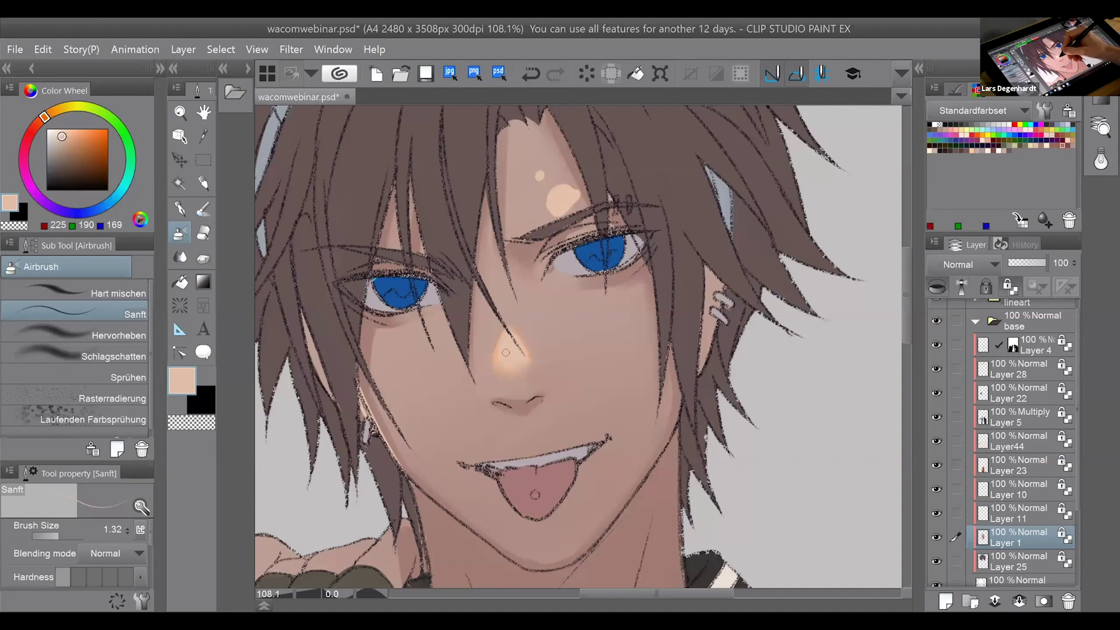
left_click(410, 336, "alt")
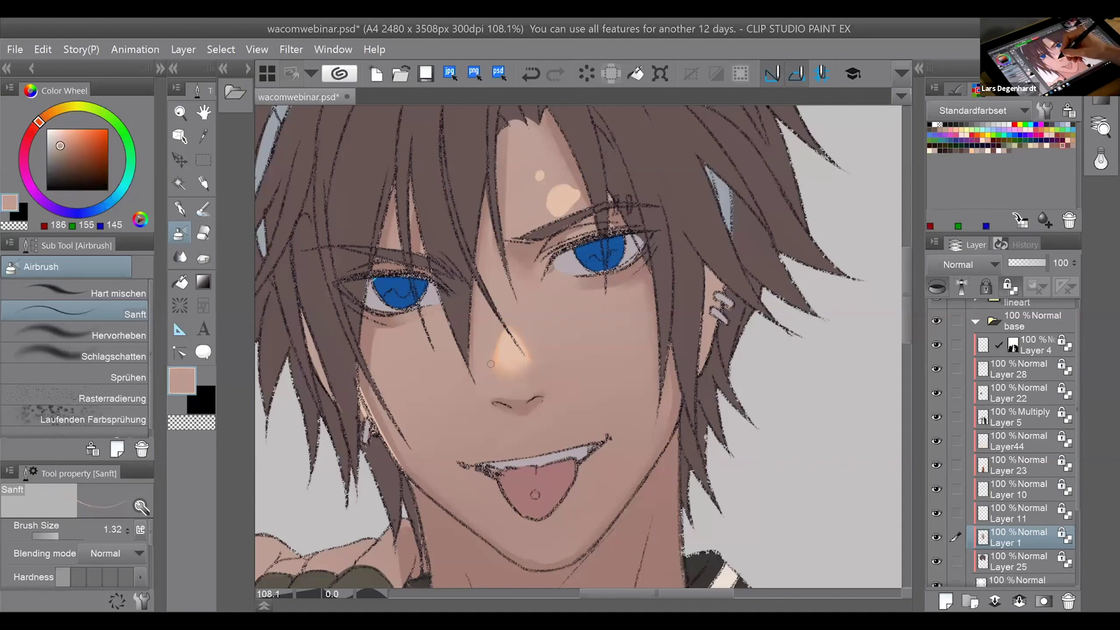
left_click(66, 535)
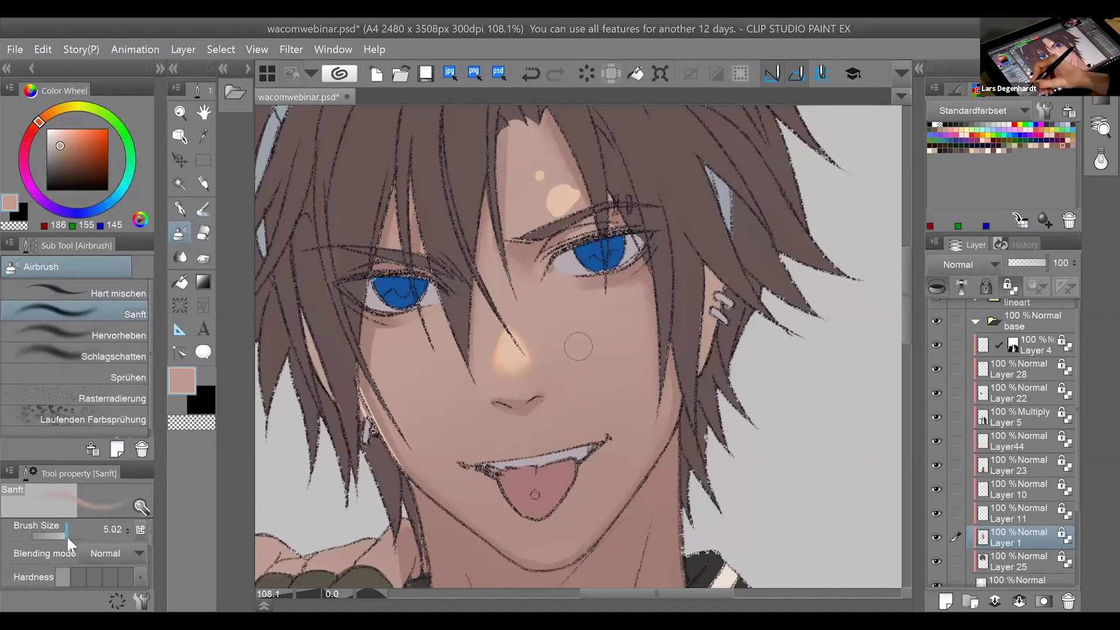
left_click(516, 356, "alt")
left_click(519, 380, "alt")
left_click_drag(516, 372, 507, 358)
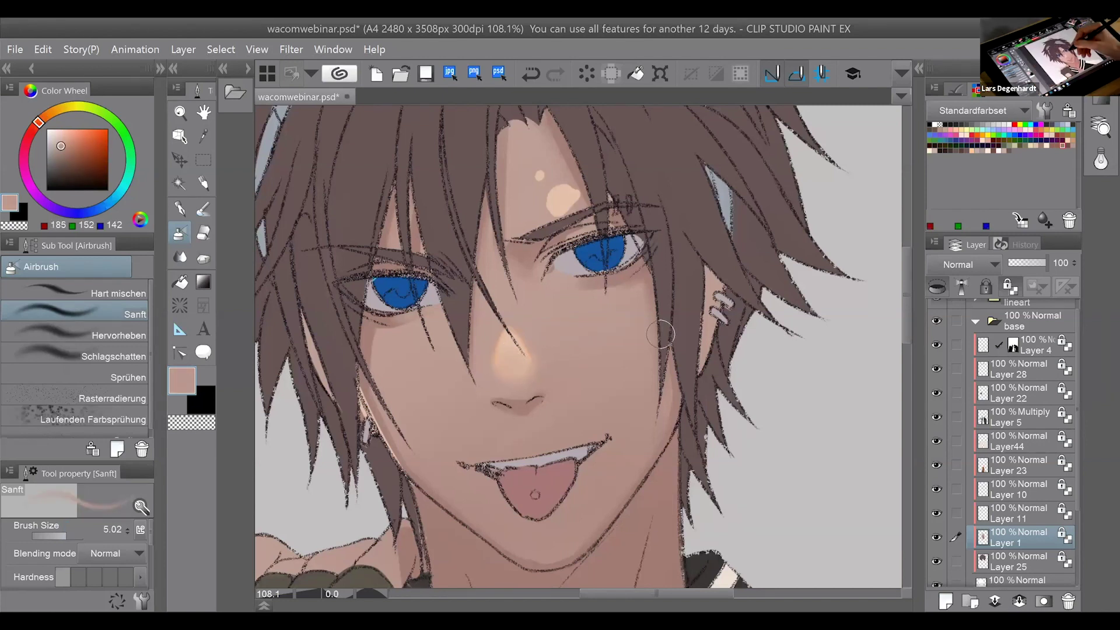
Touch up the highlight along the nose with the Sanft airbrush at size 2.89, using skin tones sampled from the face.
scroll(661, 334, "down", 3)
left_click(620, 361, "alt")
left_click_drag(69, 535, 63, 535)
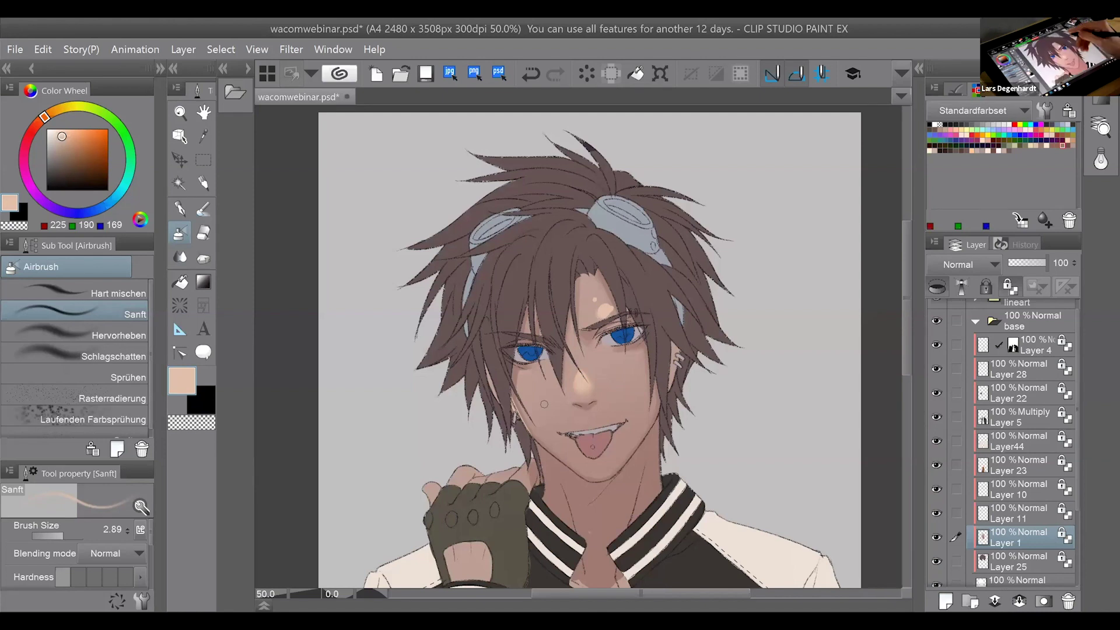
scroll(613, 386, "up", 3)
left_click(578, 347, "alt")
left_click(58, 534)
Tint the forehead highlights' edges with RGB 224, 172, 142 and blend them into the skin with the やわ肌ブラシ brush at size 1.32.
left_click(202, 211)
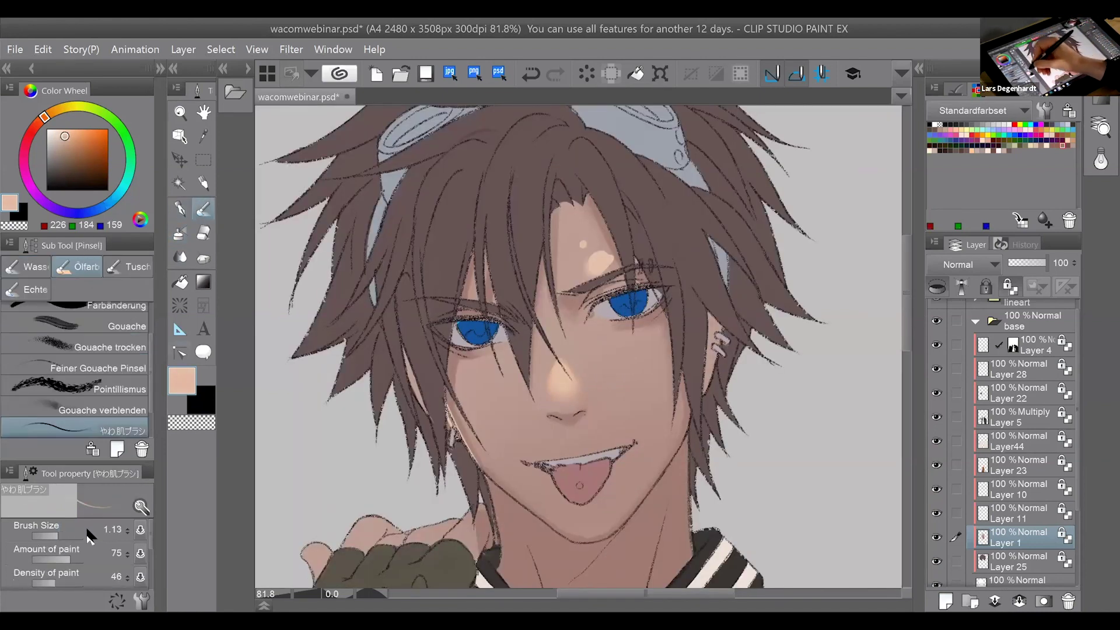
left_click(59, 532)
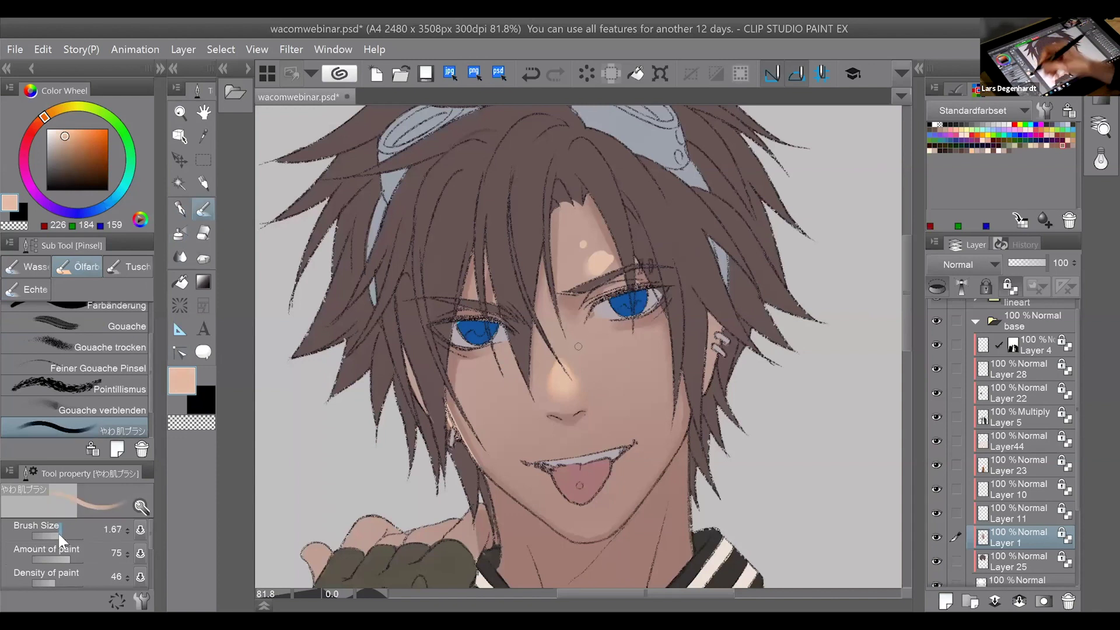
left_click(556, 370, "alt")
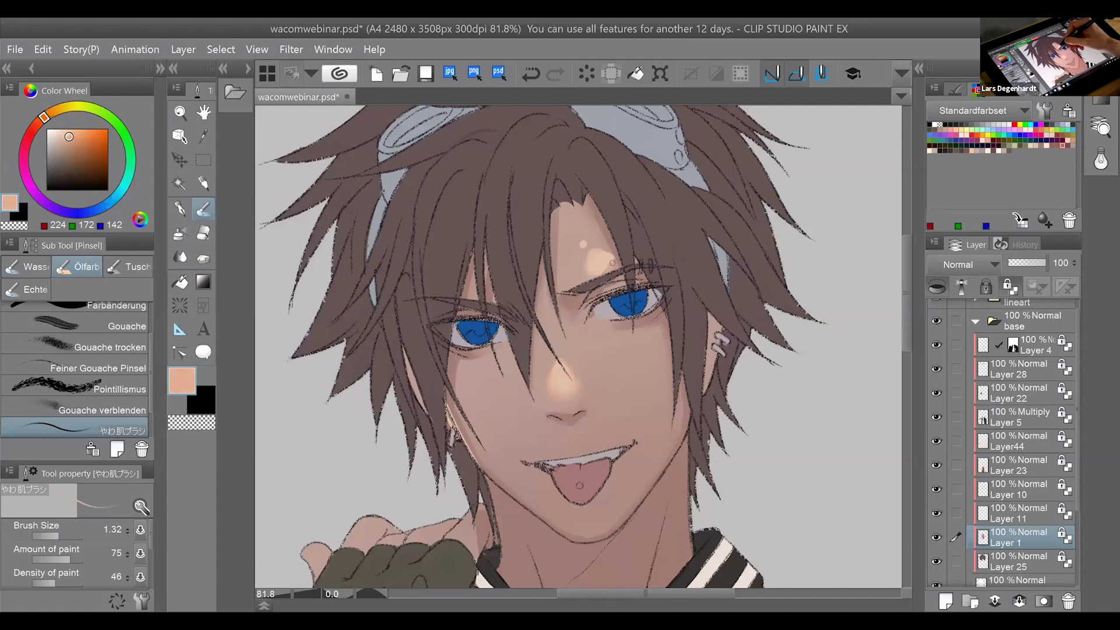
left_click(609, 259, "alt")
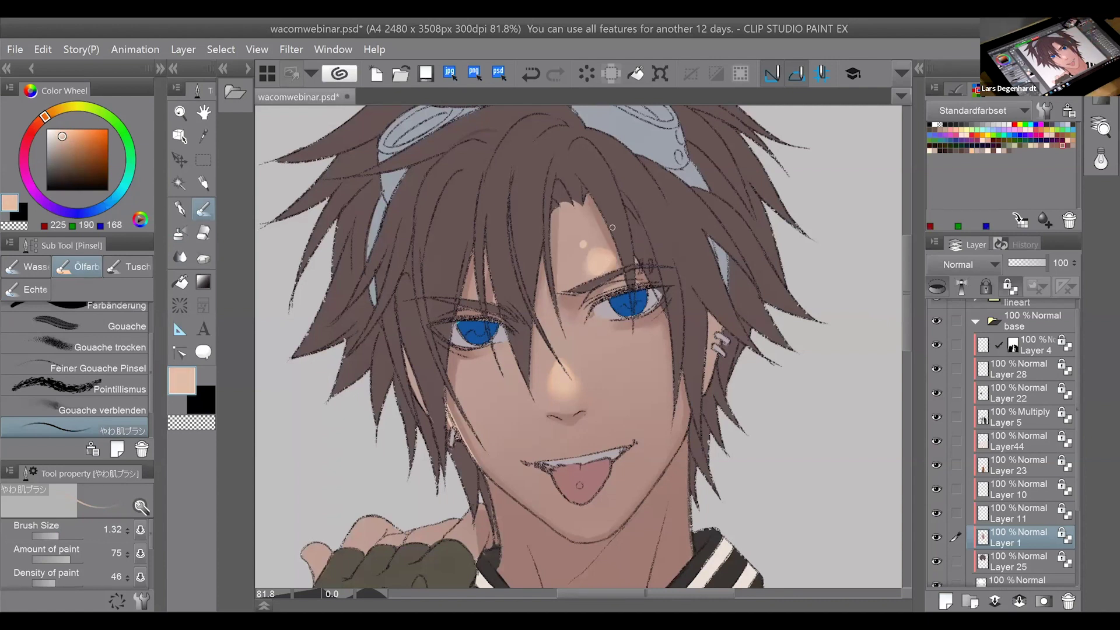
left_click(585, 238, "alt")
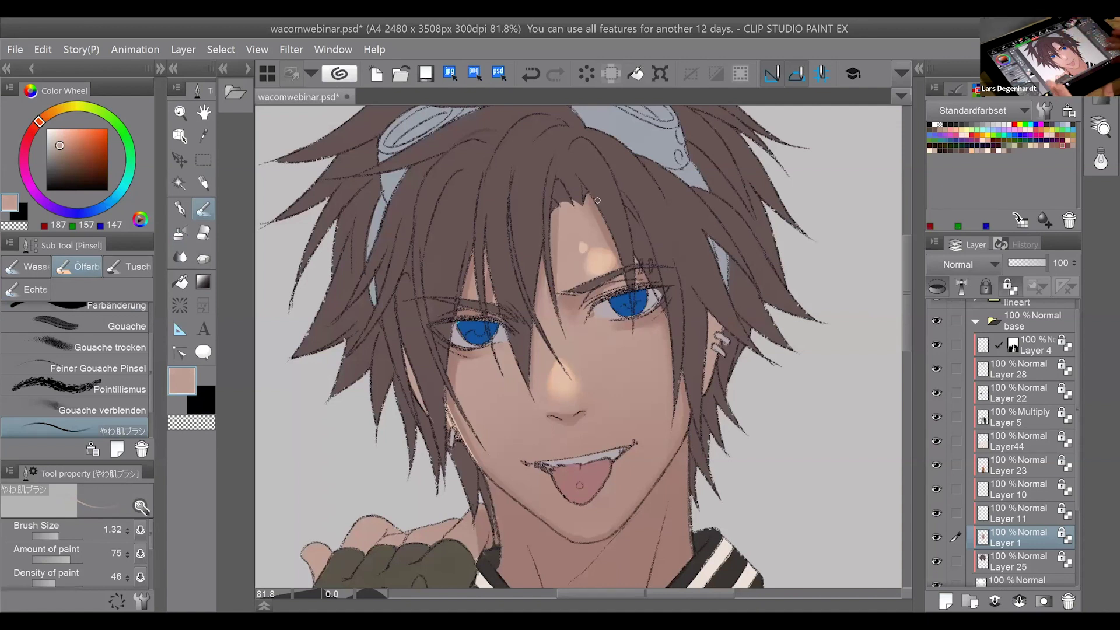
left_click(182, 257)
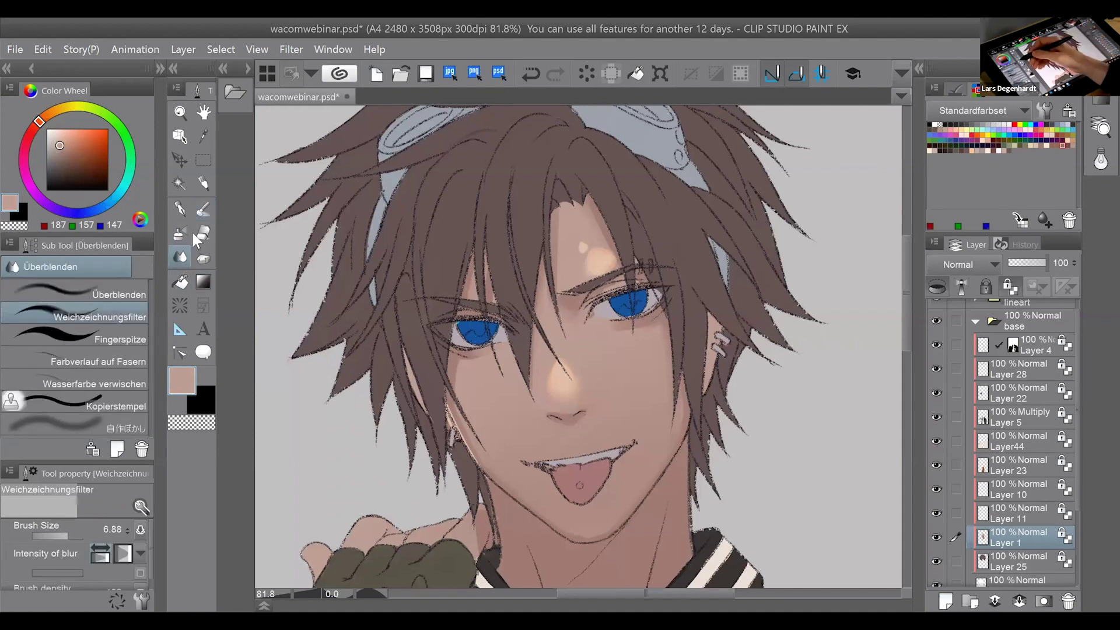
key("b")
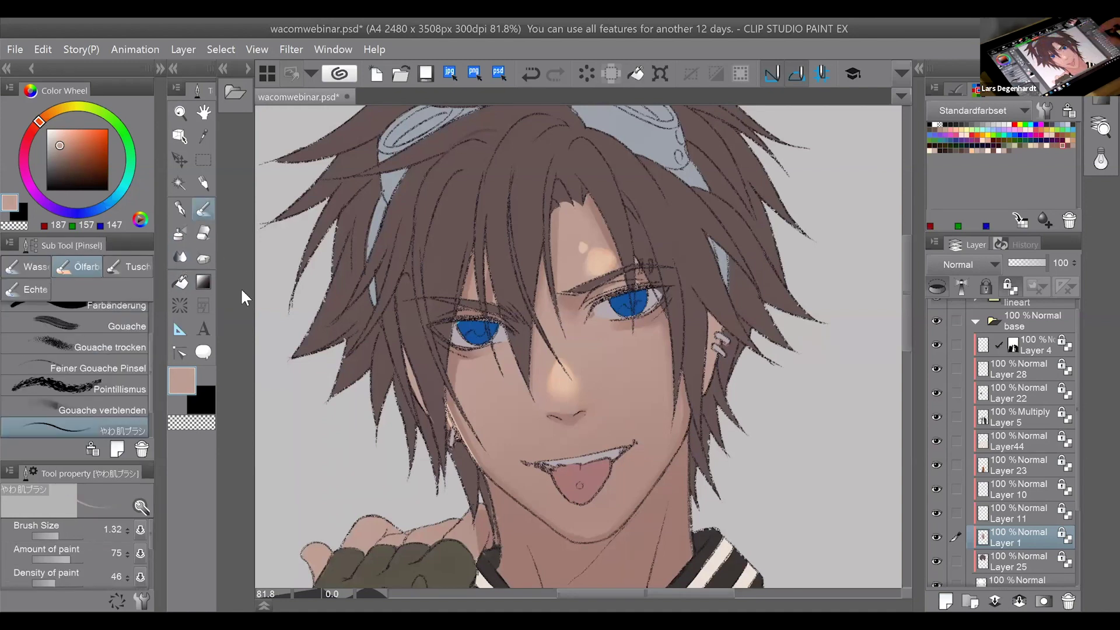
Choose a reddish shadow colour of RGB 144, 100, 97 and darken the skin between the nose bridge and the inner eye.
left_click_drag(671, 409, 661, 330)
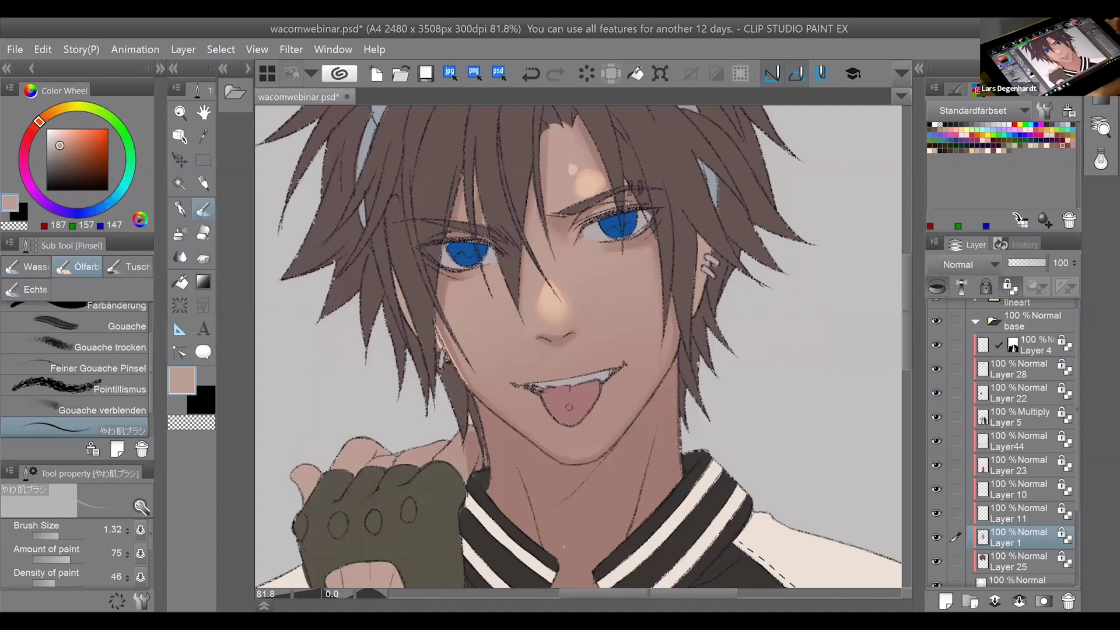
left_click(574, 341, "alt")
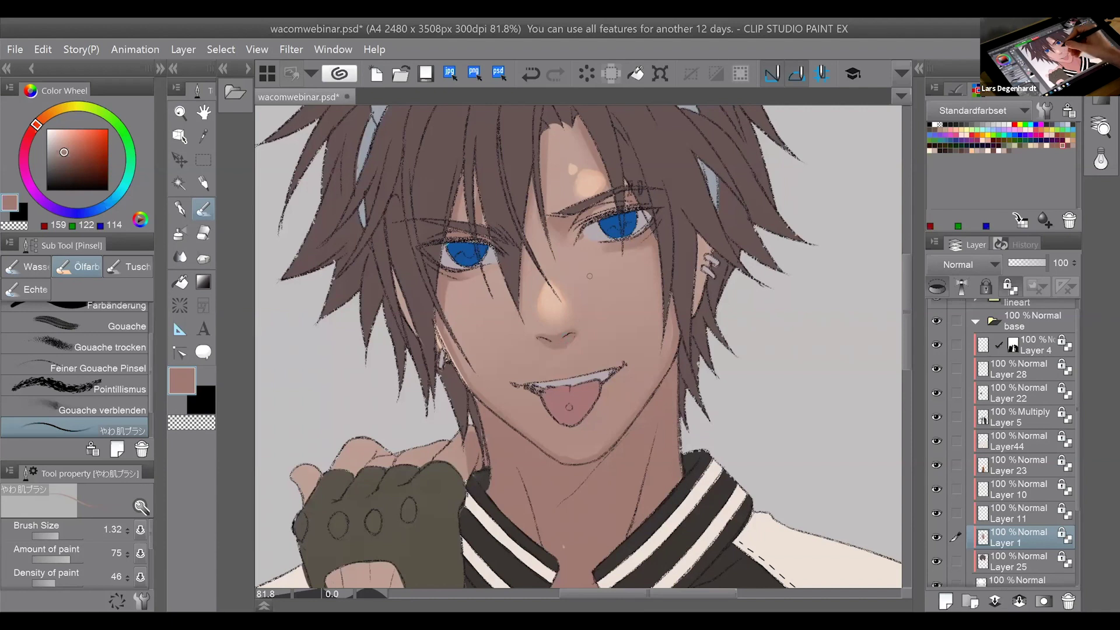
left_click(1058, 145)
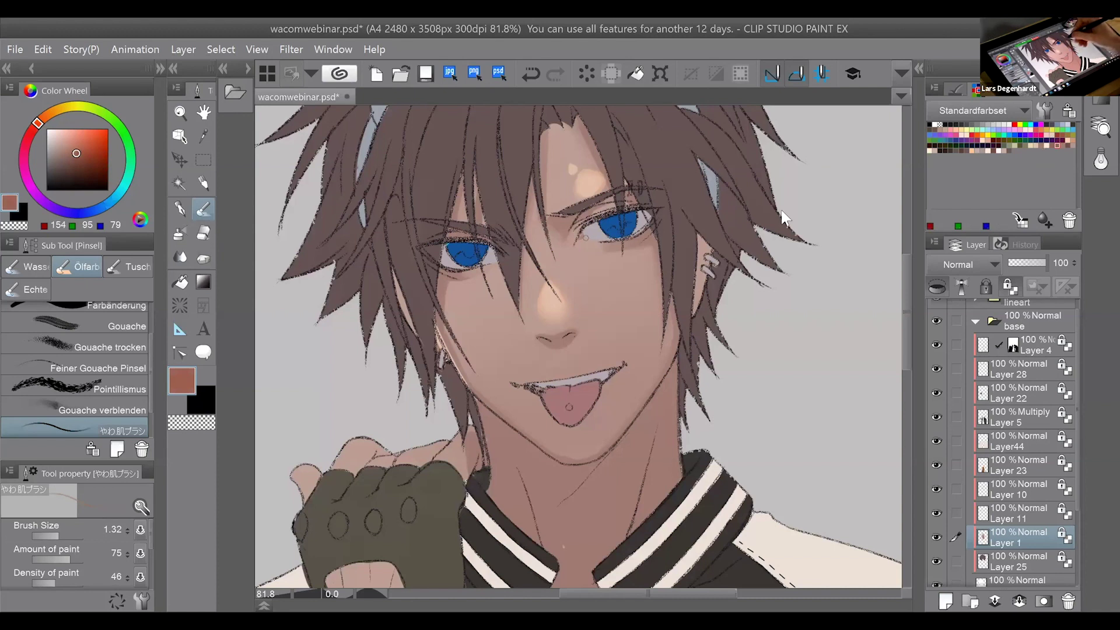
left_click(1052, 146)
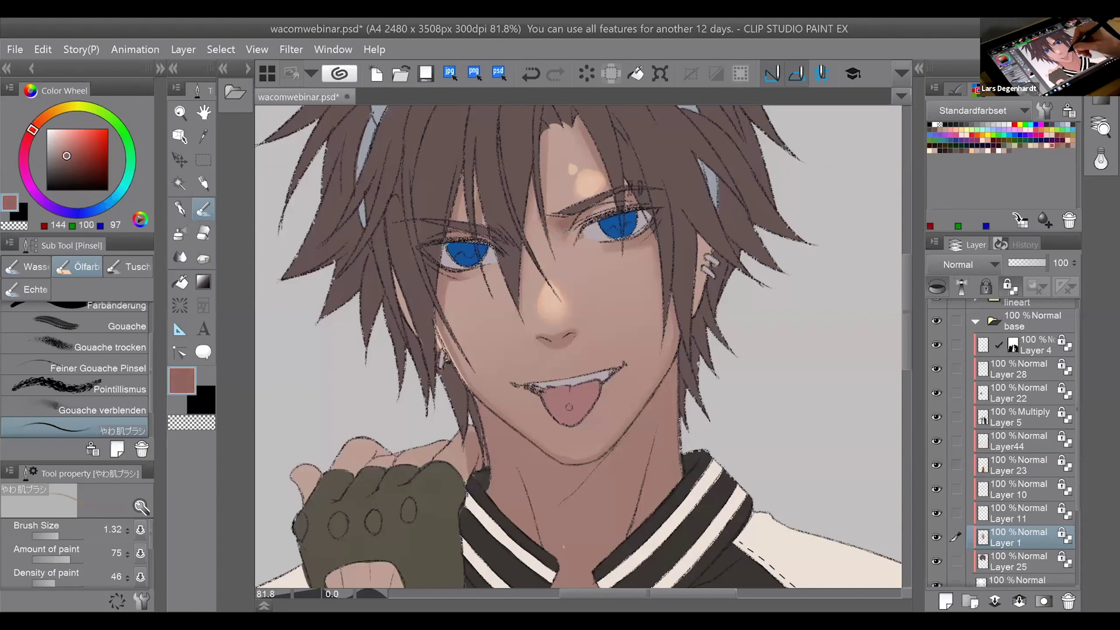
Shade the side of the neck beside the raised hand with the やわ肌ブラシ brush, enlarging it to size 4.64.
left_click_drag(485, 418, 498, 488)
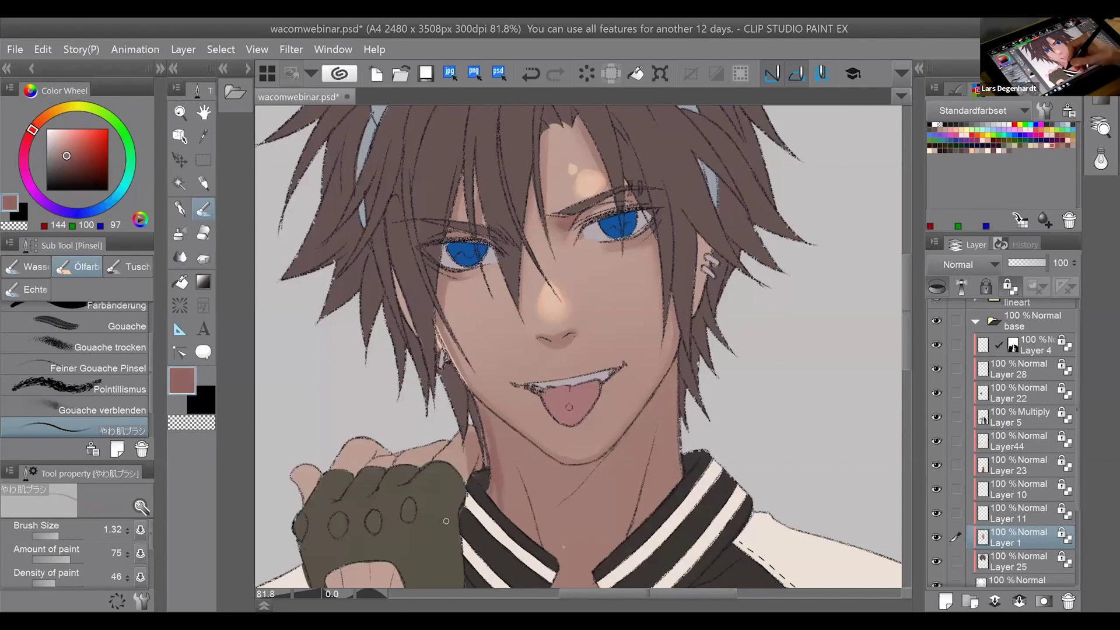
left_click(66, 536)
left_click_drag(65, 537, 65, 537)
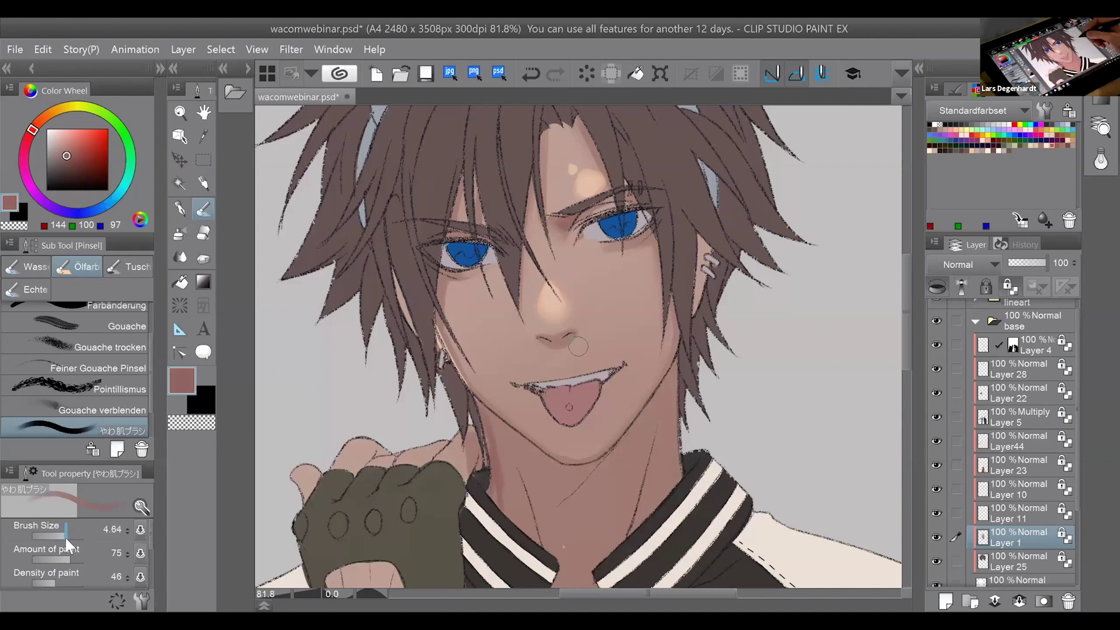
left_click_drag(477, 429, 495, 508)
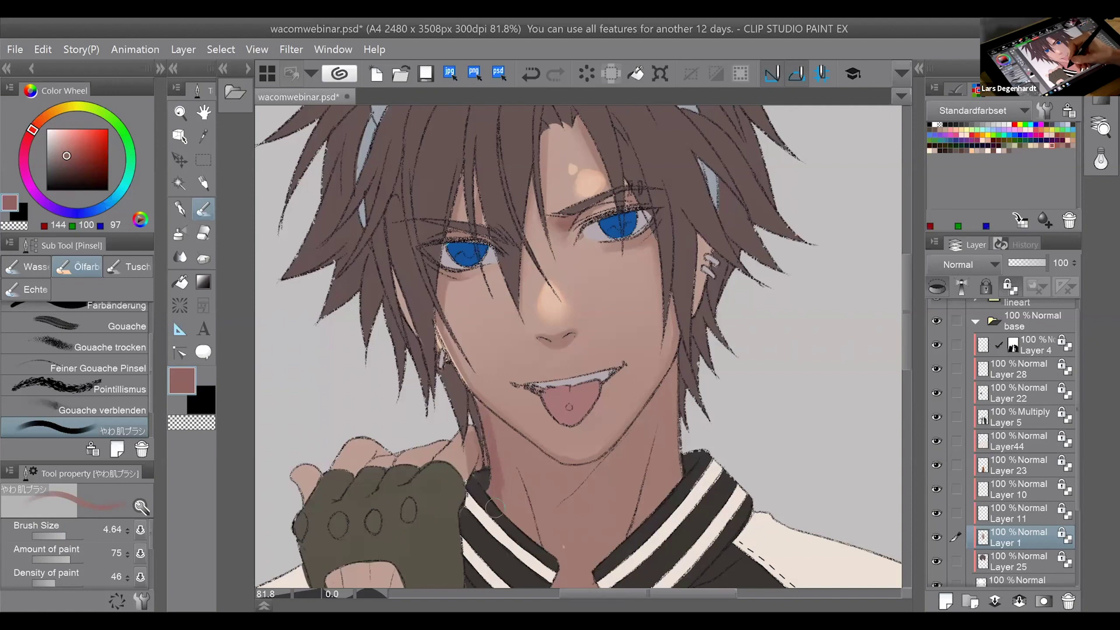
Blend the shadow beside the raised hand into the neck with sampled tones at brush size 2.11.
left_click(57, 535)
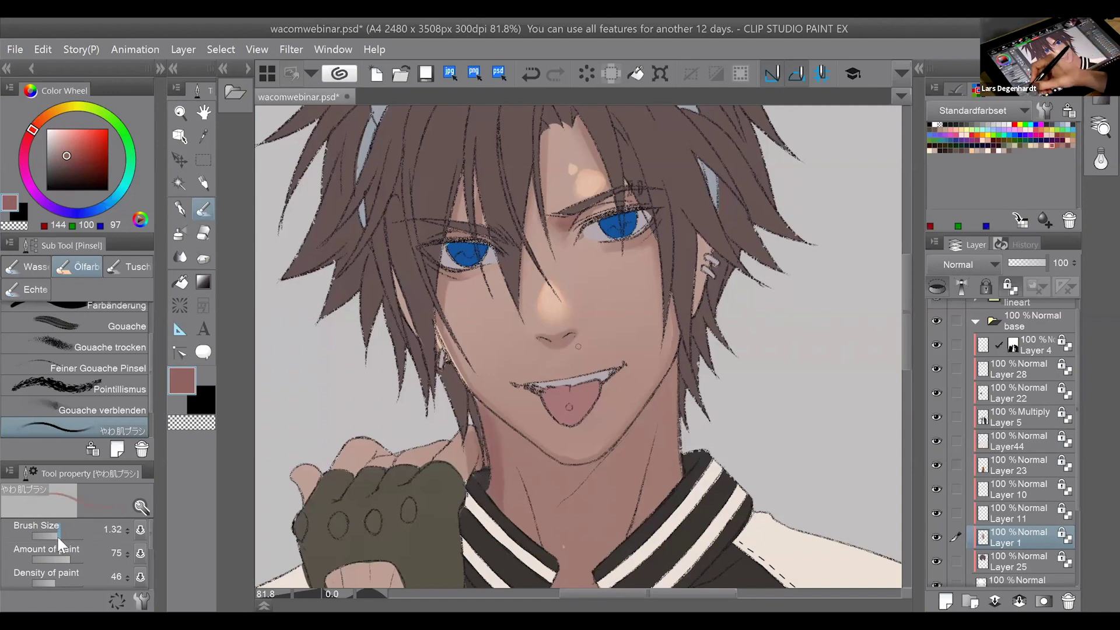
left_click(62, 537)
left_click(513, 443, "alt")
left_click_drag(497, 438, 504, 543)
left_click(492, 464, "alt")
key("ctrl+z")
left_click(514, 469, "alt")
key("ctrl+z")
left_click_drag(501, 479, 511, 539)
left_click(495, 480, "alt")
left_click(513, 490, "alt")
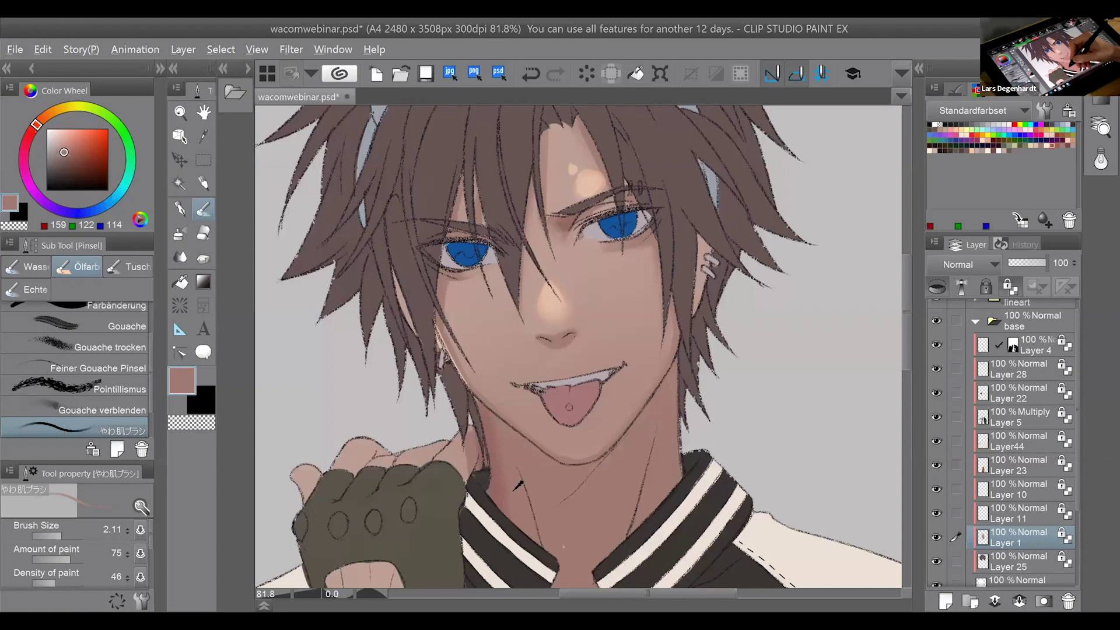
Paint the cast shadow beneath the chin in RGB 145, 101, 98 and shade the neck side away from the raised hand.
left_click(494, 479, "alt")
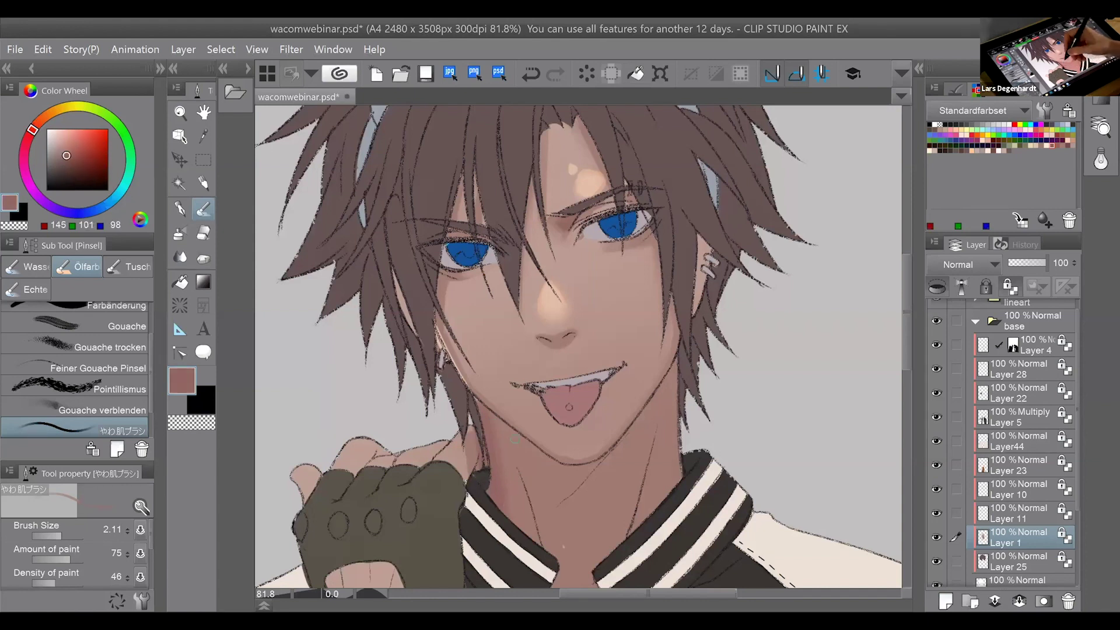
mouse_move(515, 441)
left_mouse_down()
mouse_move(536, 494)
mouse_move(506, 433)
mouse_move(546, 485)
mouse_move(556, 469)
mouse_move(551, 488)
mouse_move(563, 479)
mouse_move(548, 509)
mouse_move(596, 467)
left_mouse_up()
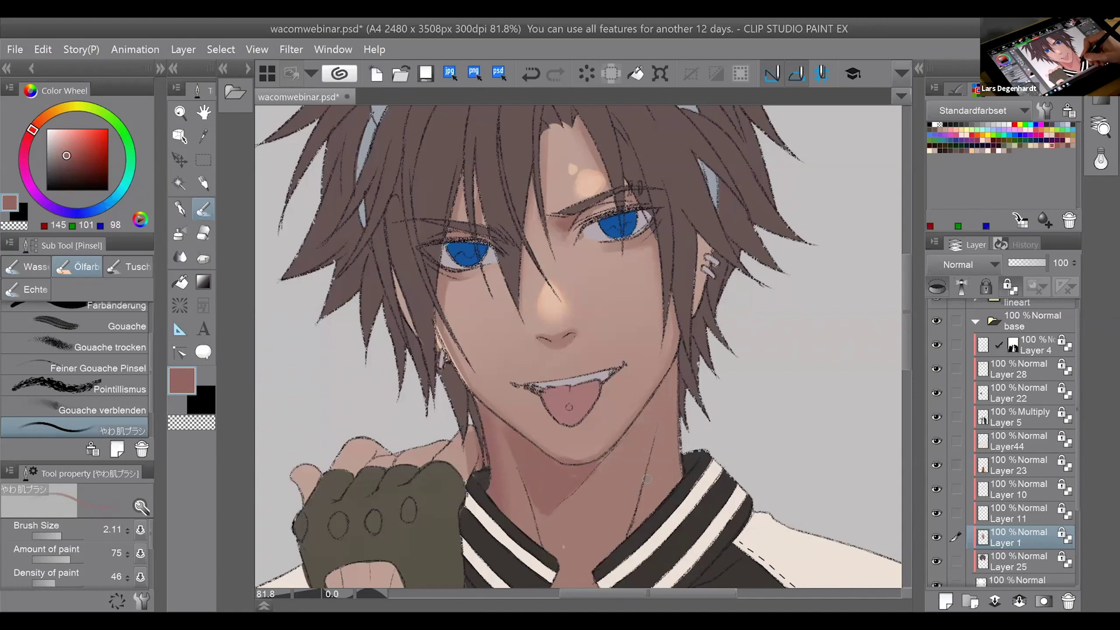
left_click(650, 498, "alt")
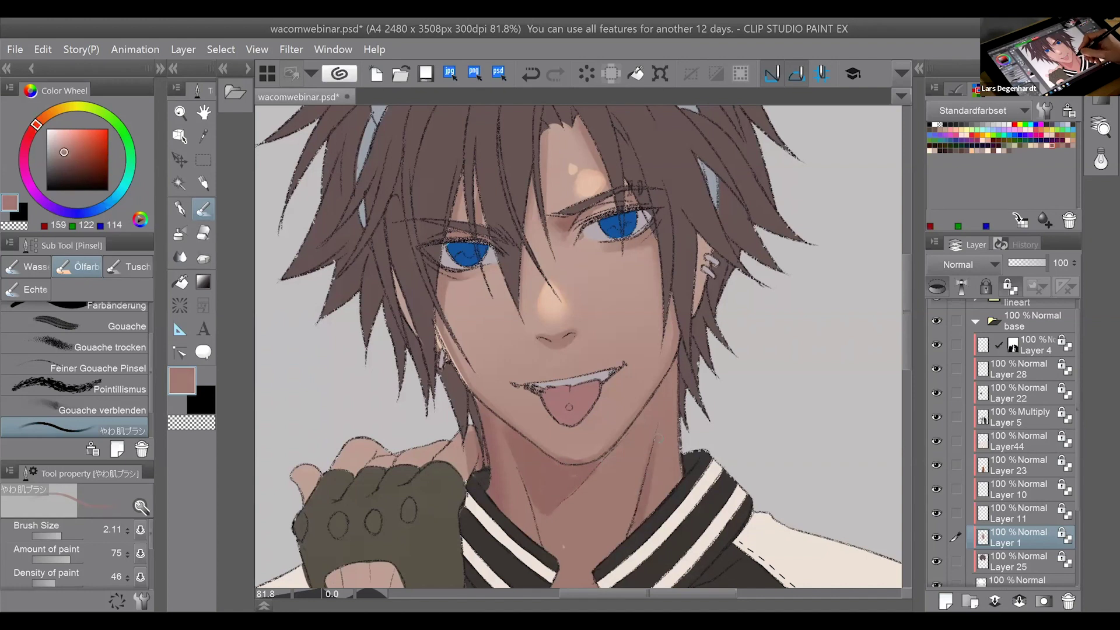
left_click(650, 497, "alt")
left_click(665, 468, "alt")
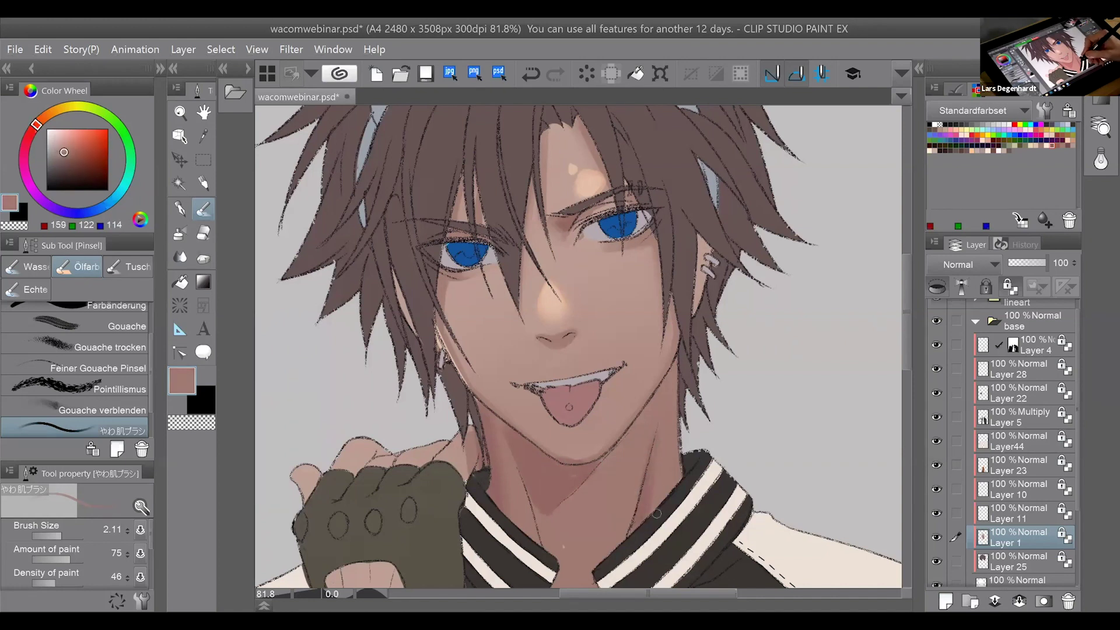
left_click(650, 541, "alt")
left_click(660, 469, "alt")
left_click(652, 490, "alt")
left_click(651, 425, "alt")
Refine the chin shadow's lower edge and its border along the jawline with tones sampled from the neck and face.
left_click(565, 483, "alt")
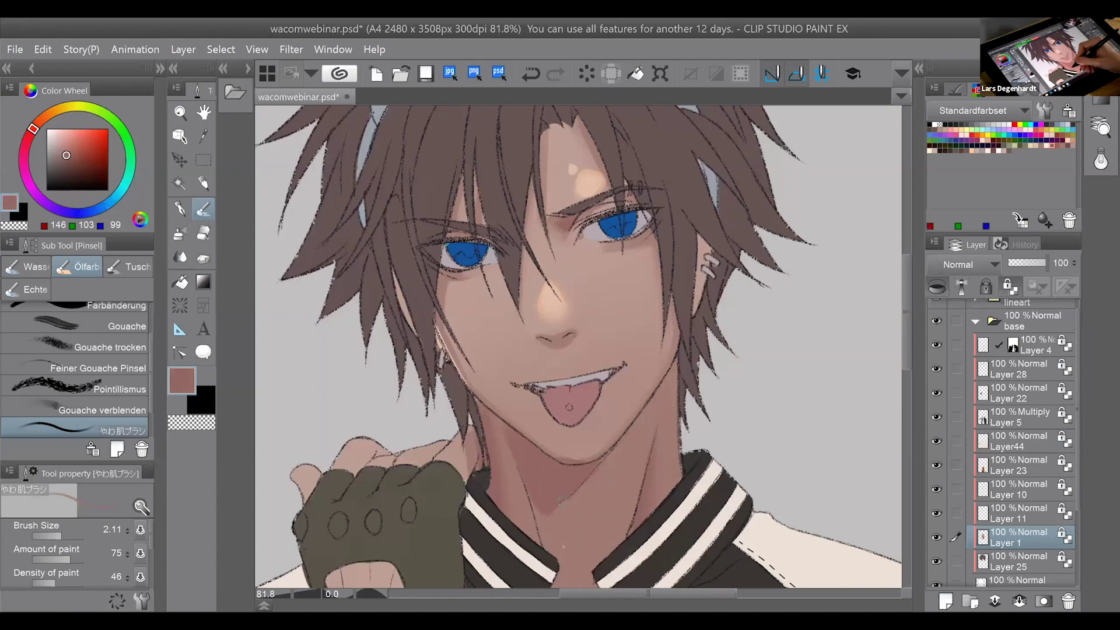
left_click(559, 512, "alt")
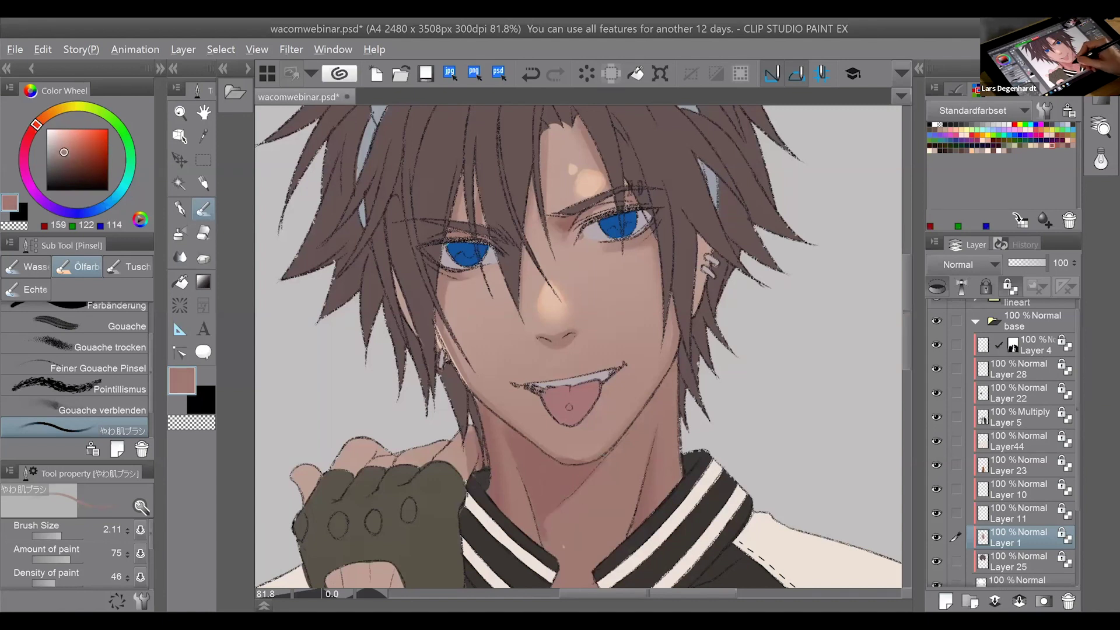
left_click(604, 451, "alt")
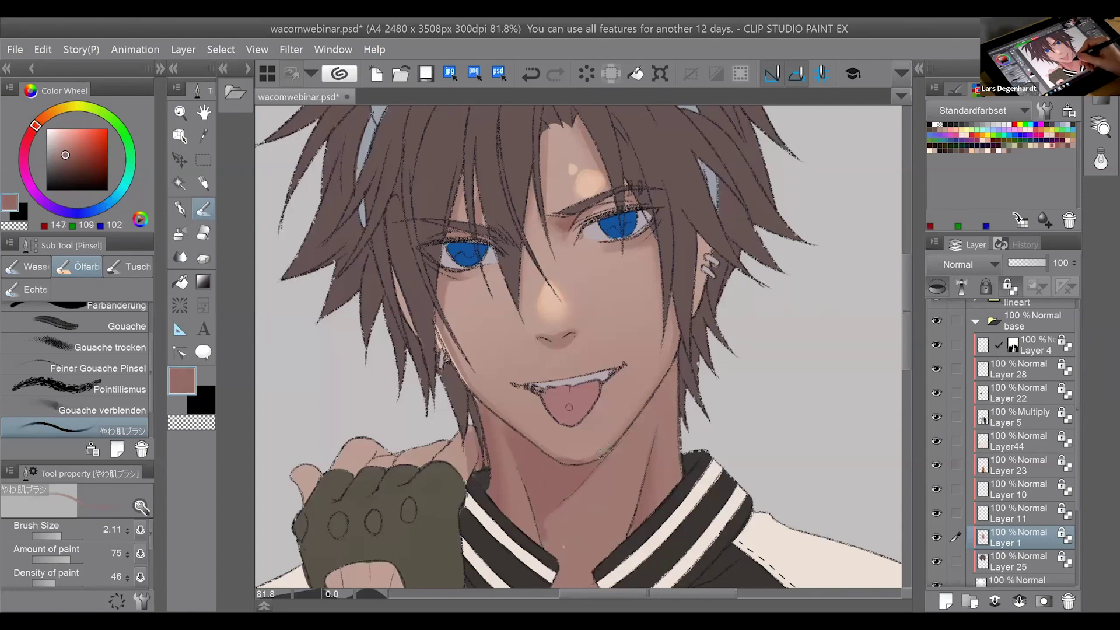
left_click(567, 452, "alt")
key("ctrl+z")
left_click(591, 458, "alt")
left_click_drag(590, 457, 574, 456)
left_click(560, 451, "alt")
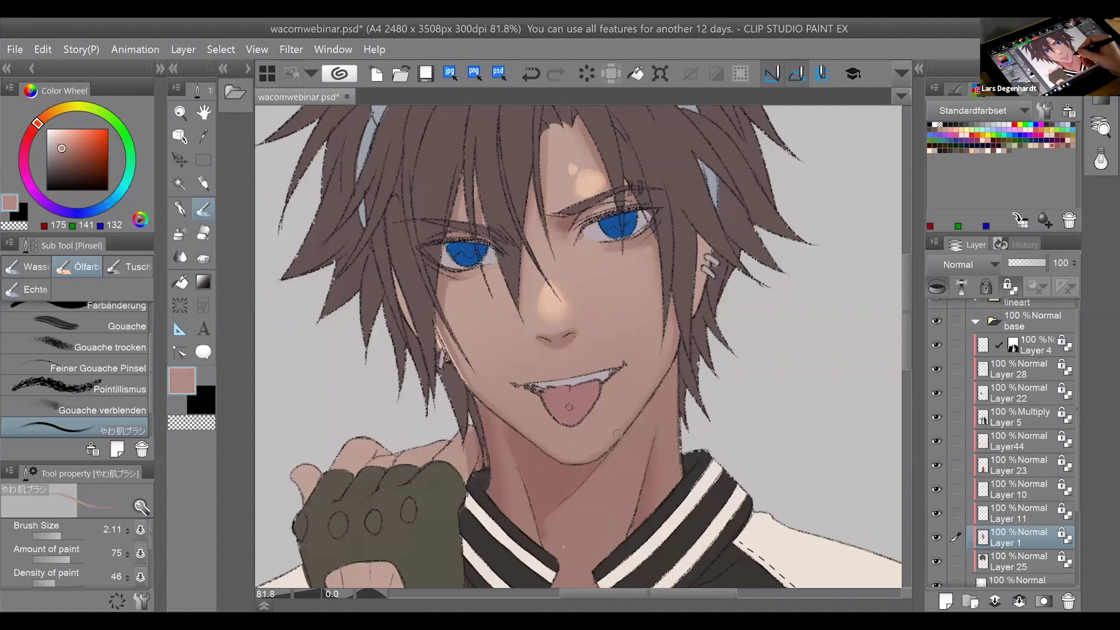
left_click(635, 399, "alt")
left_click(584, 353, "alt")
Try shading the skin above the upper lip with tones sampled from the neck and lower face, undoing the strokes.
left_click(622, 485, "alt")
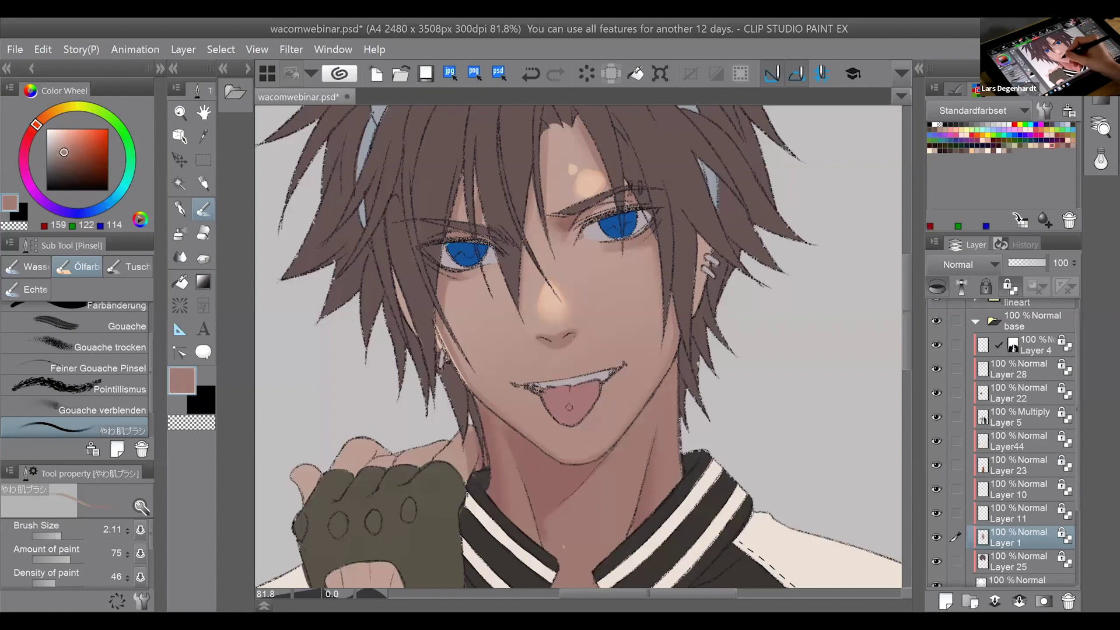
left_click_drag(514, 384, 613, 364)
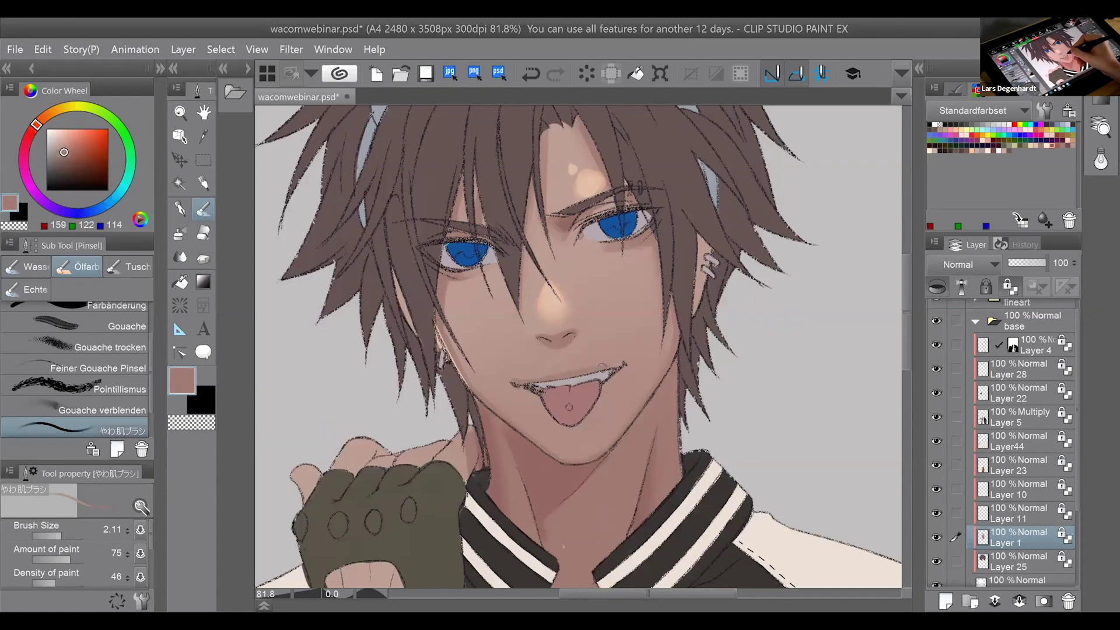
left_click(622, 365, "alt")
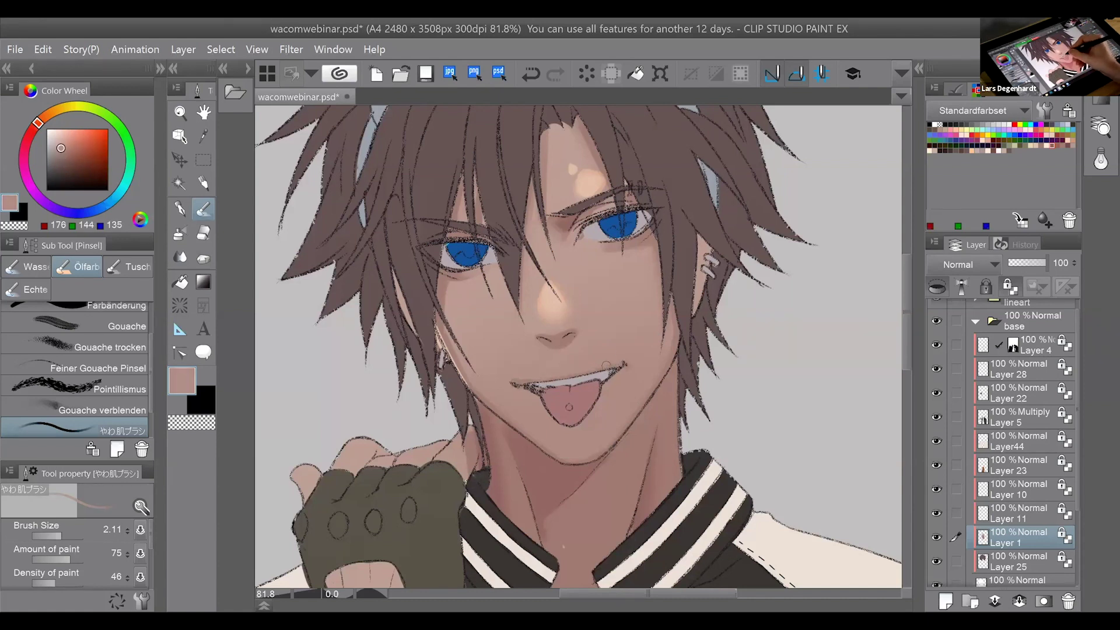
key("ctrl+z")
left_click_drag(536, 380, 603, 365)
key("ctrl+z")
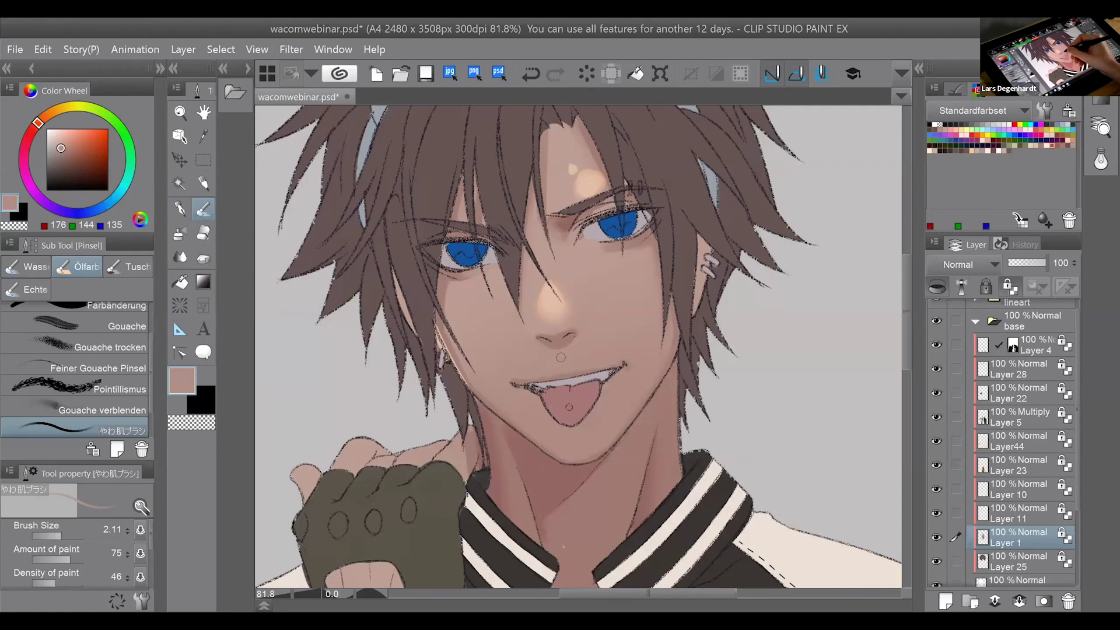
Reduce the やわ肌ブラシ brush to size 0.89 and touch up the face shading below the nose and along the jaw with sampled skin tones.
left_click(553, 353, "alt")
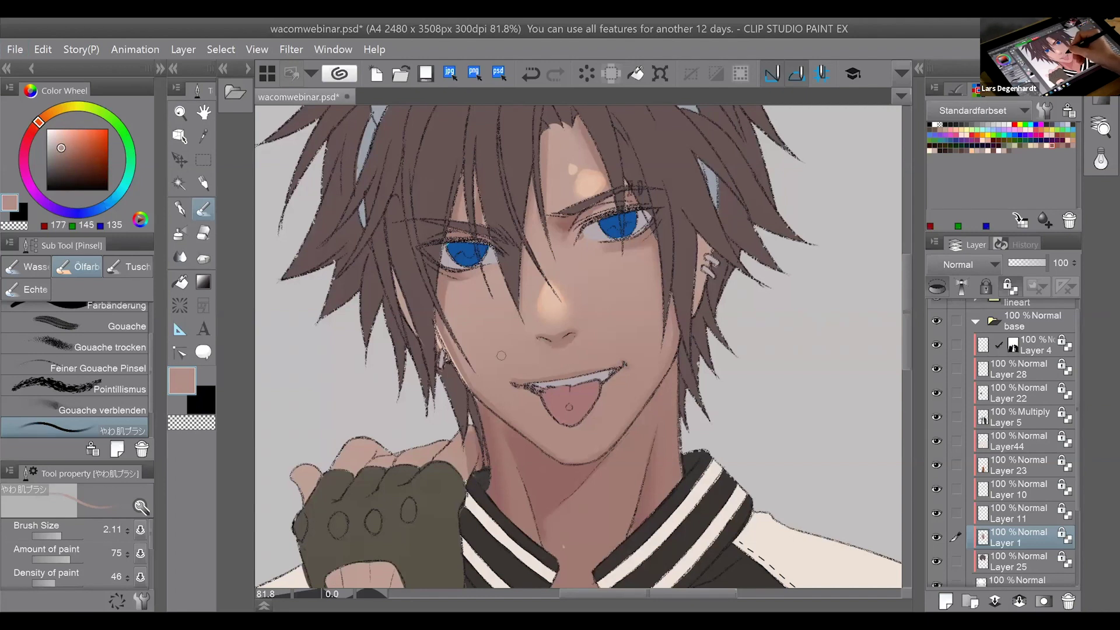
key("p")
left_click(616, 281, "alt")
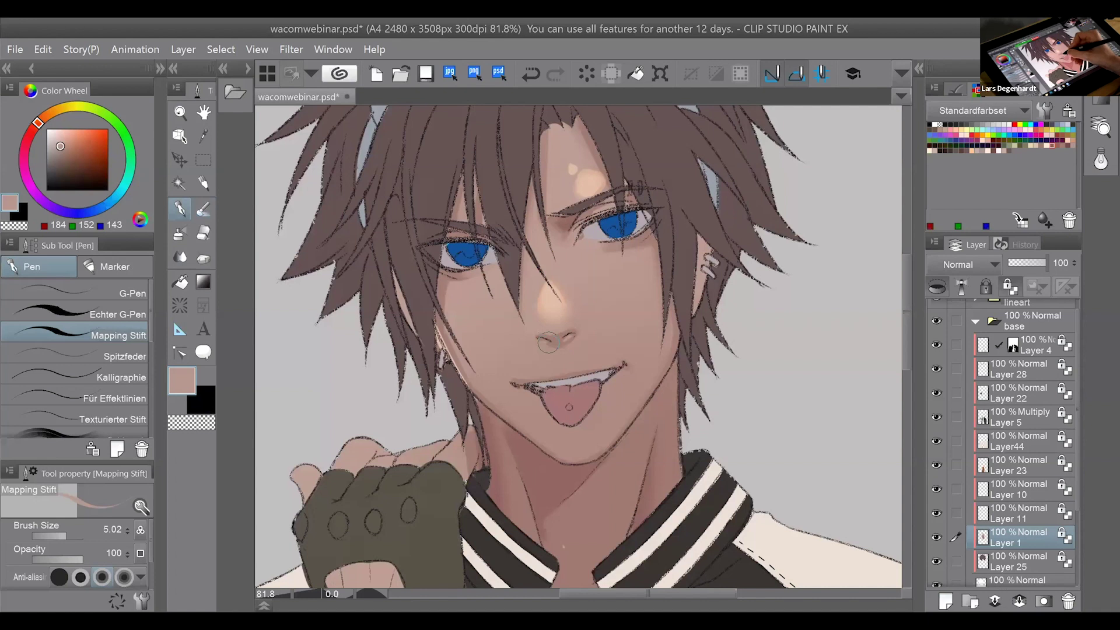
left_click(203, 209)
left_click_drag(60, 537, 57, 529)
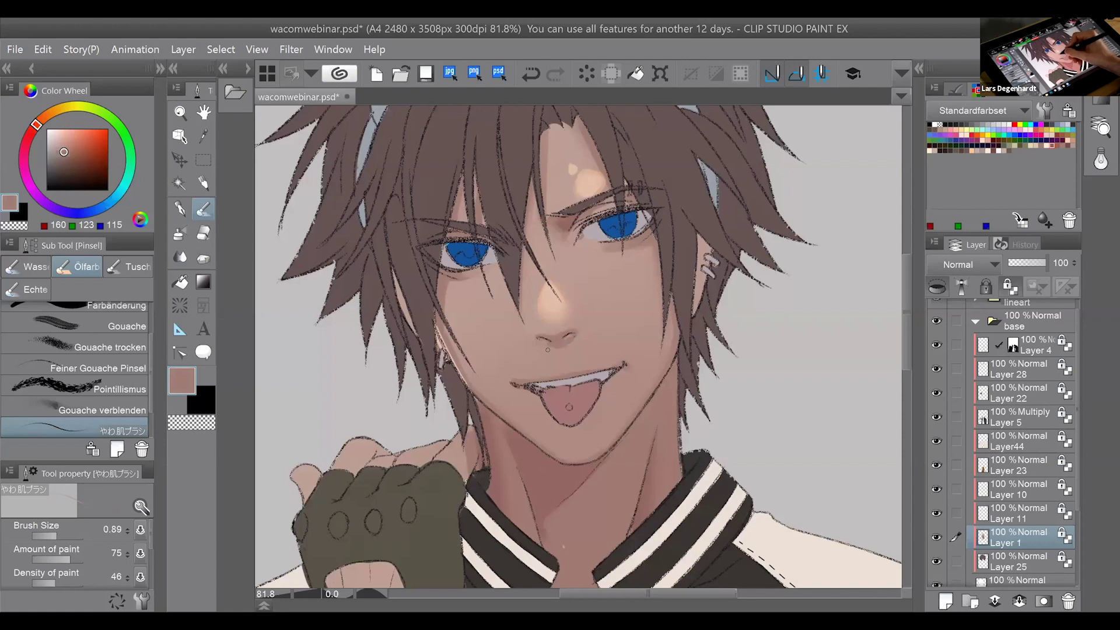
left_click(482, 280, "alt")
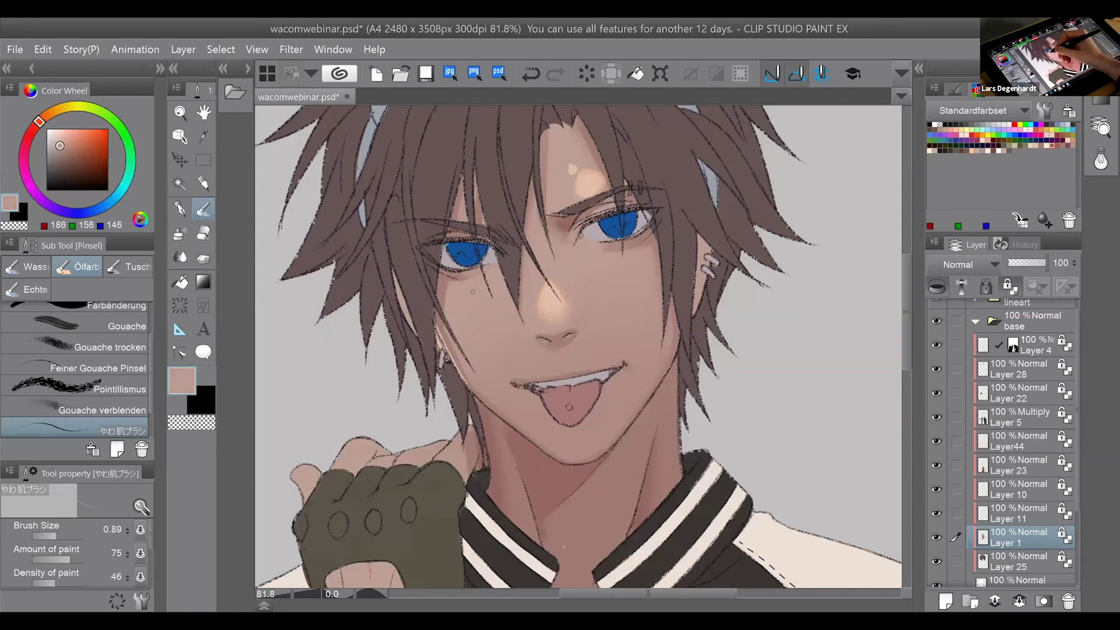
key("ctrl+z")
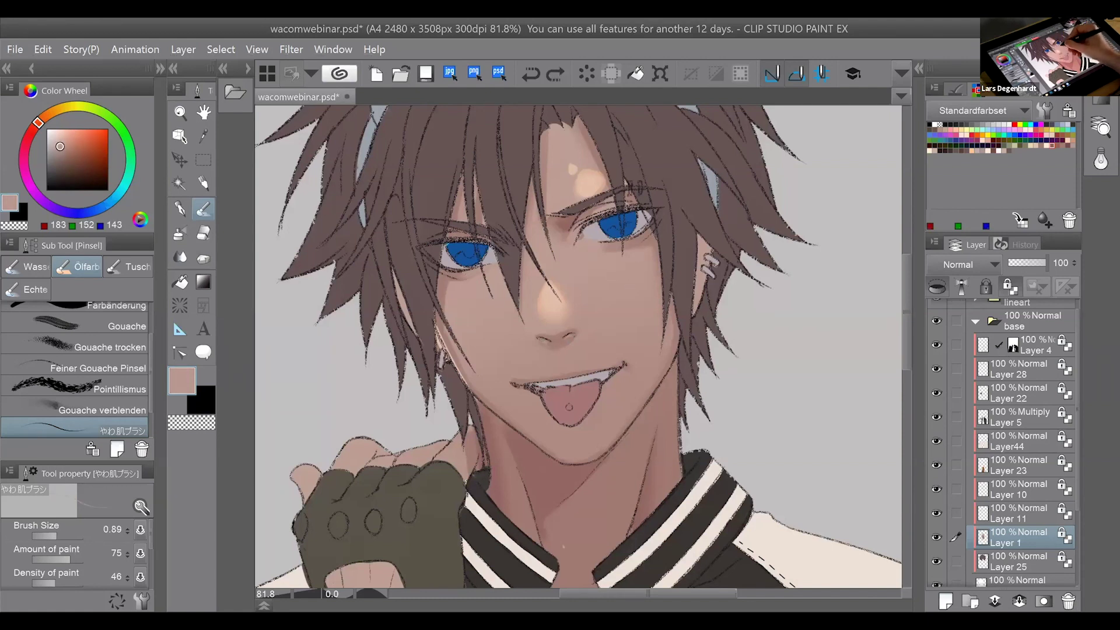
left_click_drag(508, 441, 519, 449)
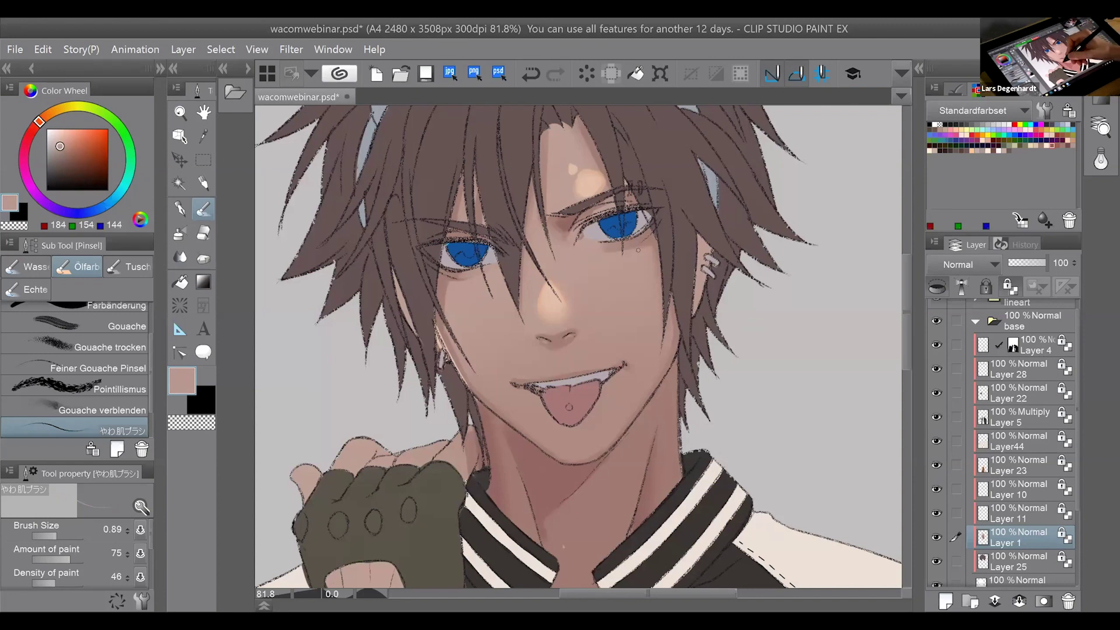
left_click(538, 460, "alt")
key("ctrl+z")
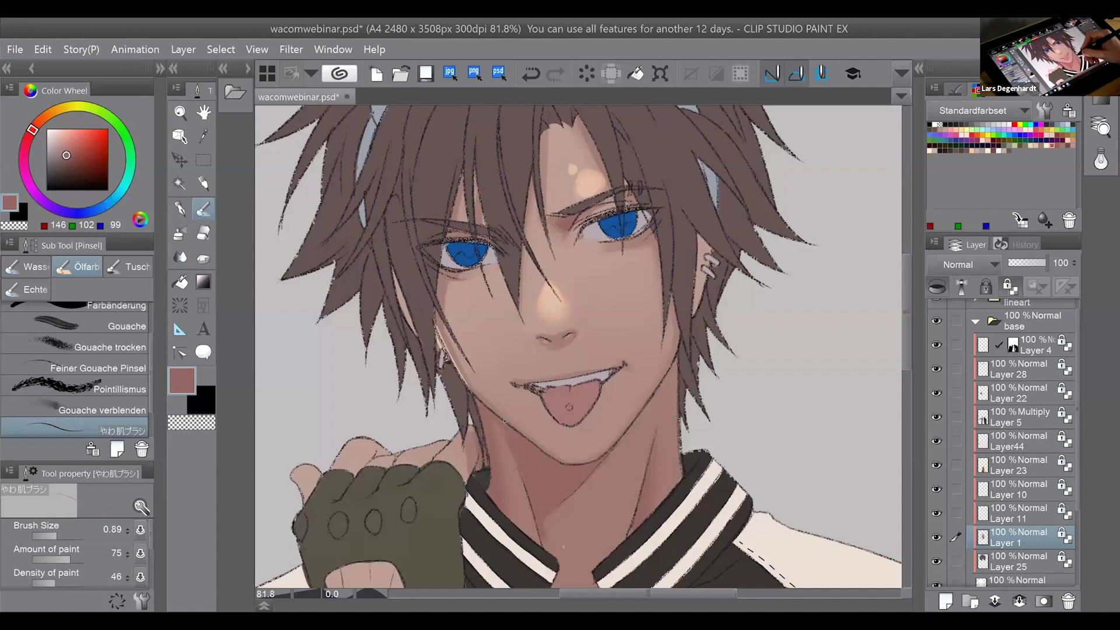
Bring the whole head of hair into view and make Layer 25 the active layer.
left_click_drag(677, 400, 711, 505)
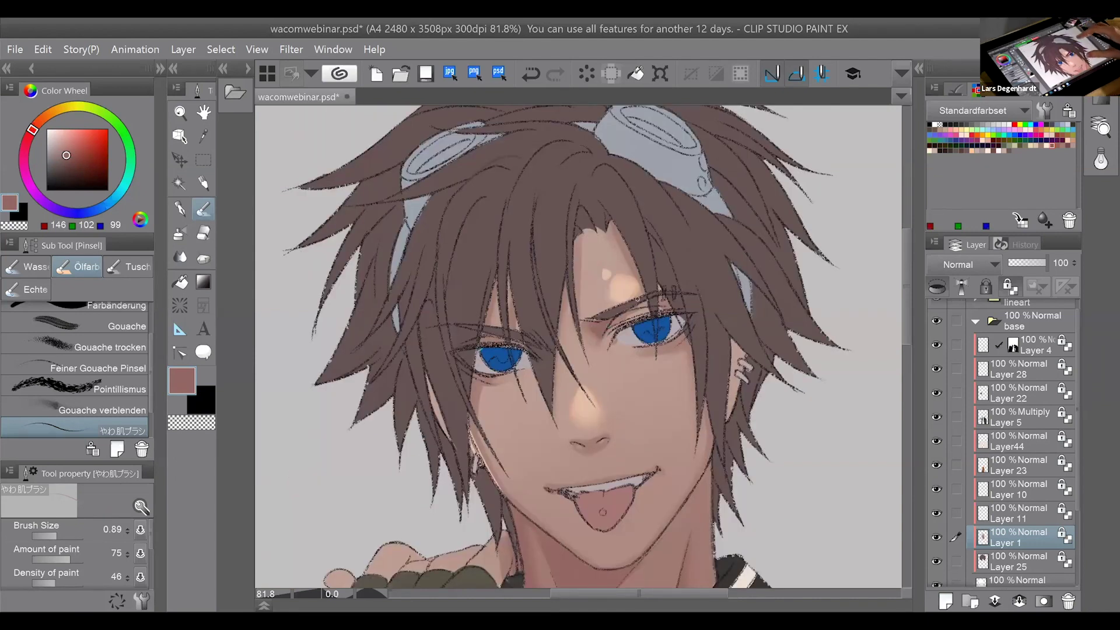
scroll(709, 586, "down", 1)
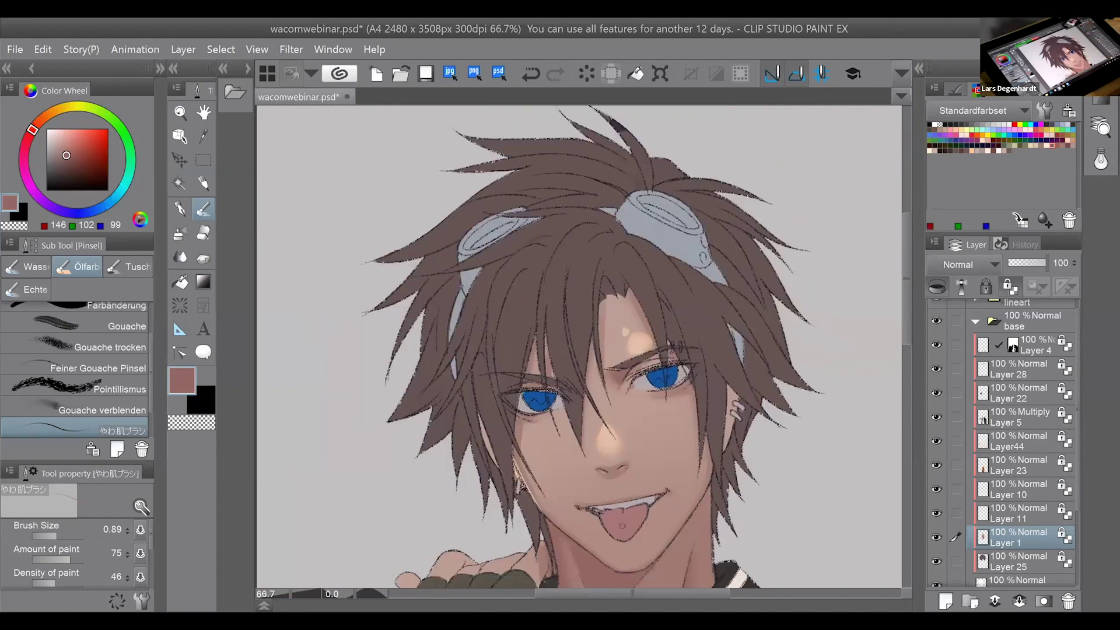
left_click(1024, 565)
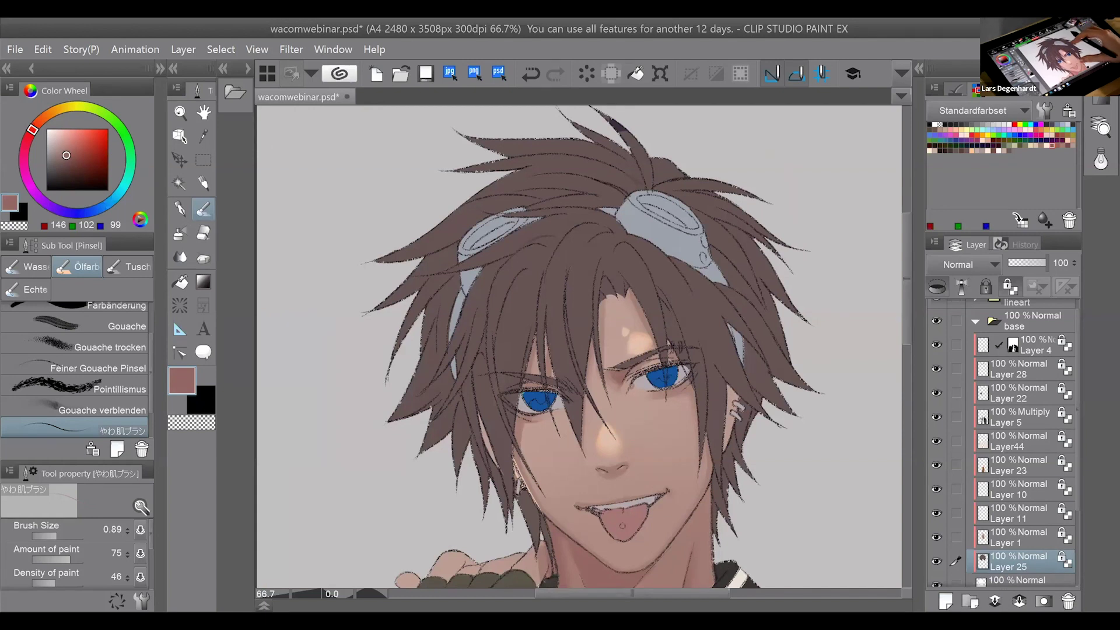
left_click_drag(659, 350, 616, 357)
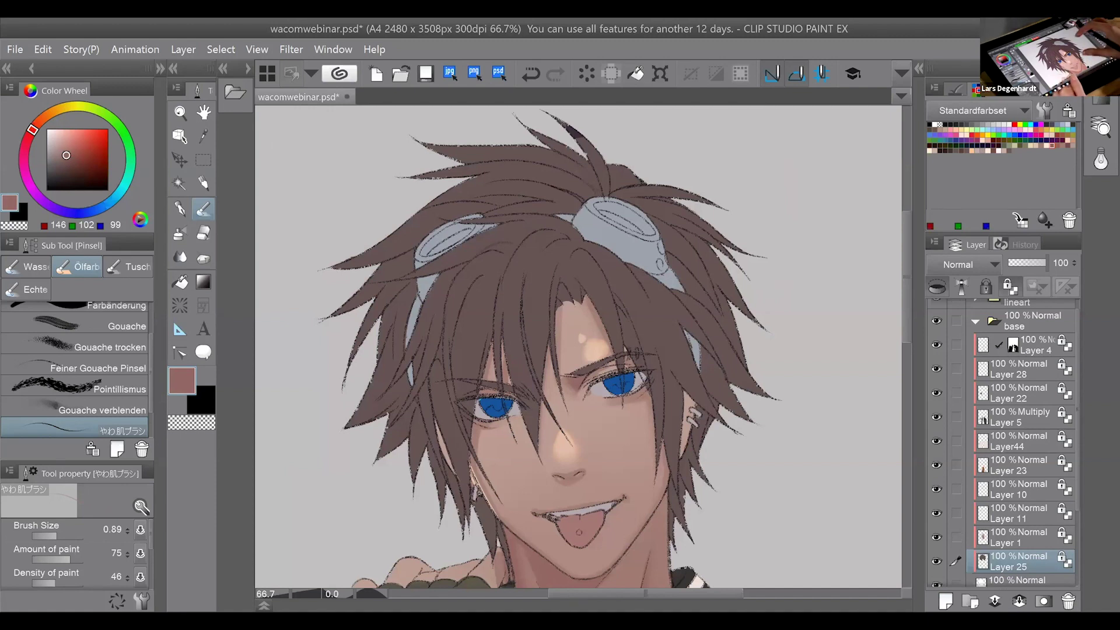
left_click_drag(579, 408, 600, 392)
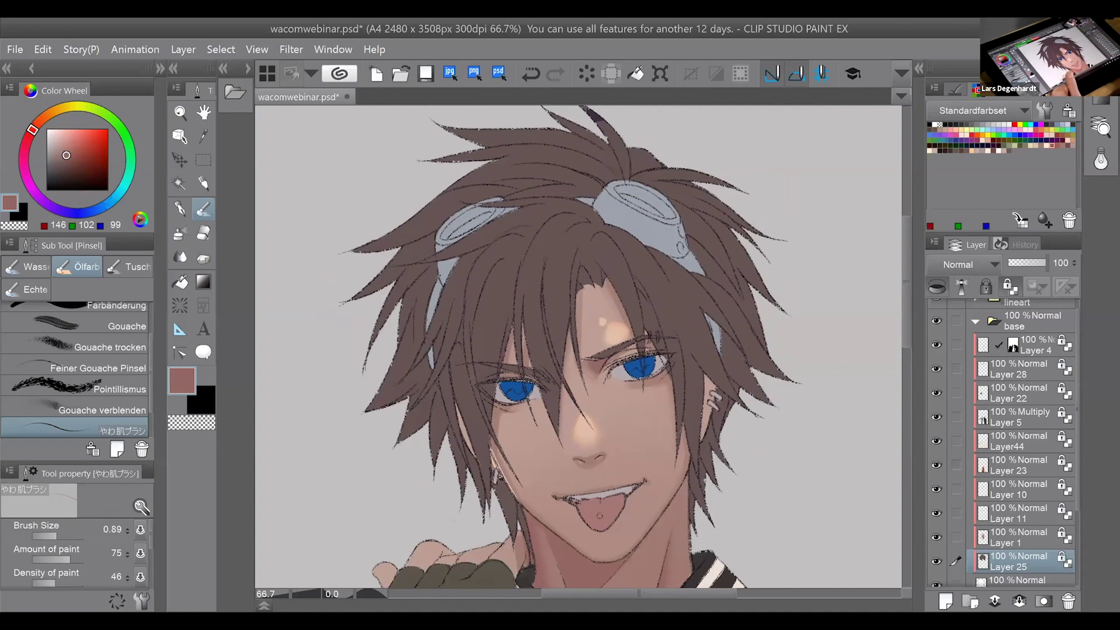
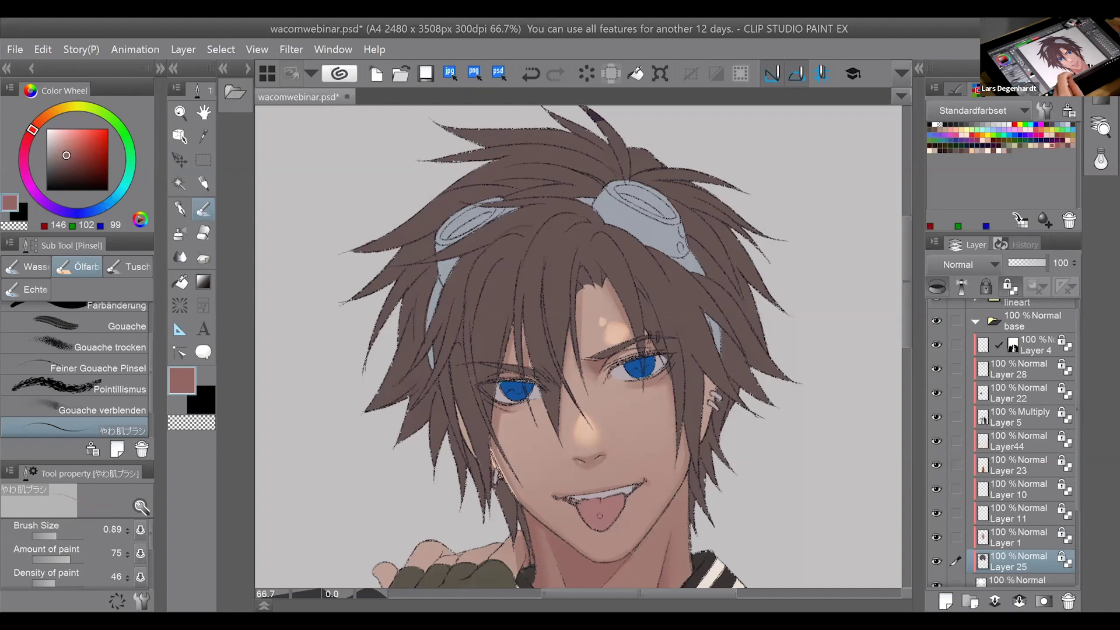
Add a new empty layer above the lineart folder.
left_click(1046, 323)
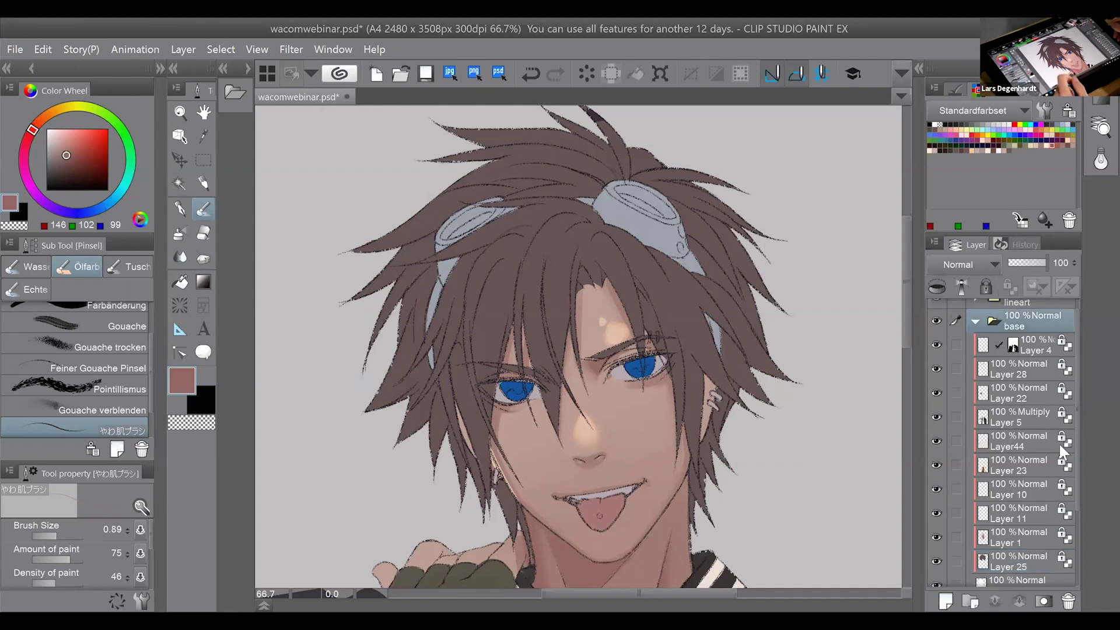
left_click(946, 601)
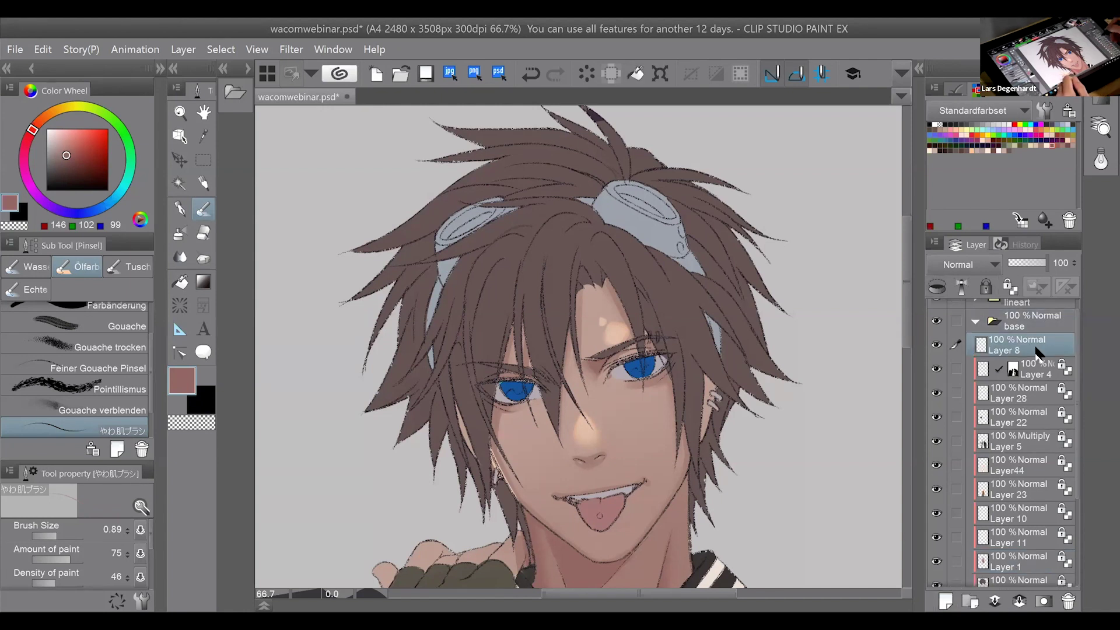
left_click_drag(1036, 349, 1026, 304)
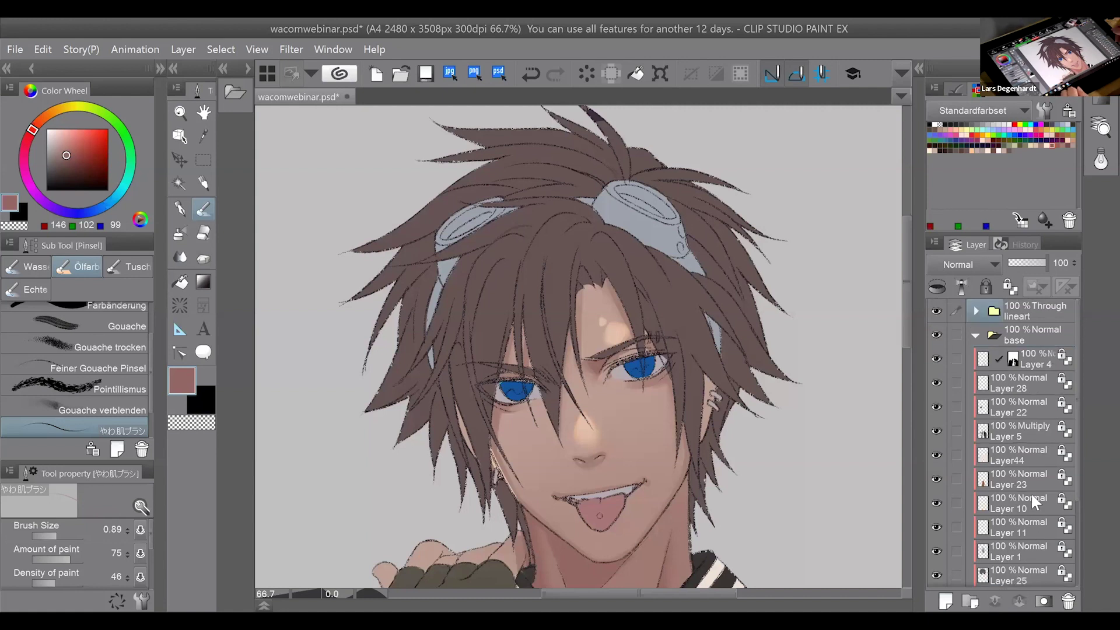
left_click(946, 597)
left_click(946, 601)
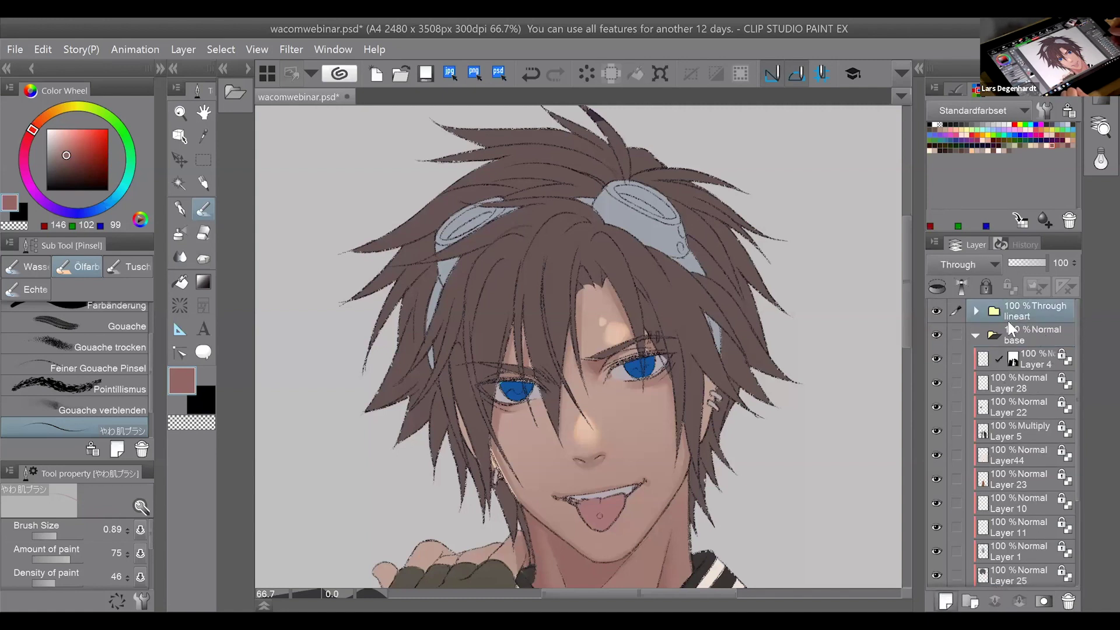
Select a circular area in the empty background beside the hair with the Ellipse tool and fill it with white.
left_click(203, 159)
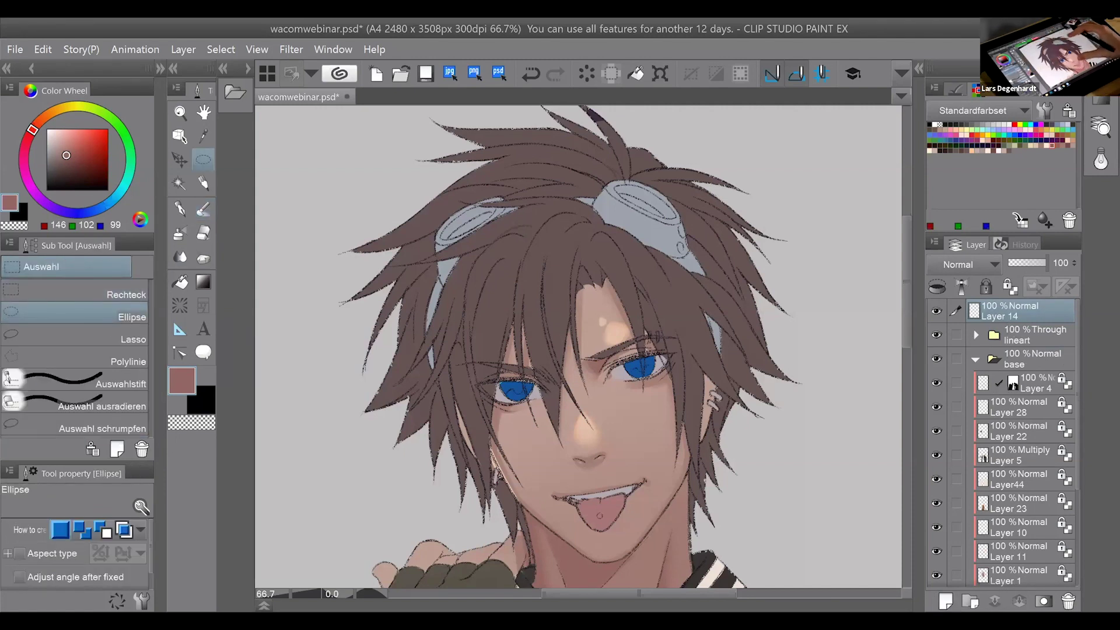
left_click_drag(517, 391, 520, 409)
scroll(671, 345, "down", 2)
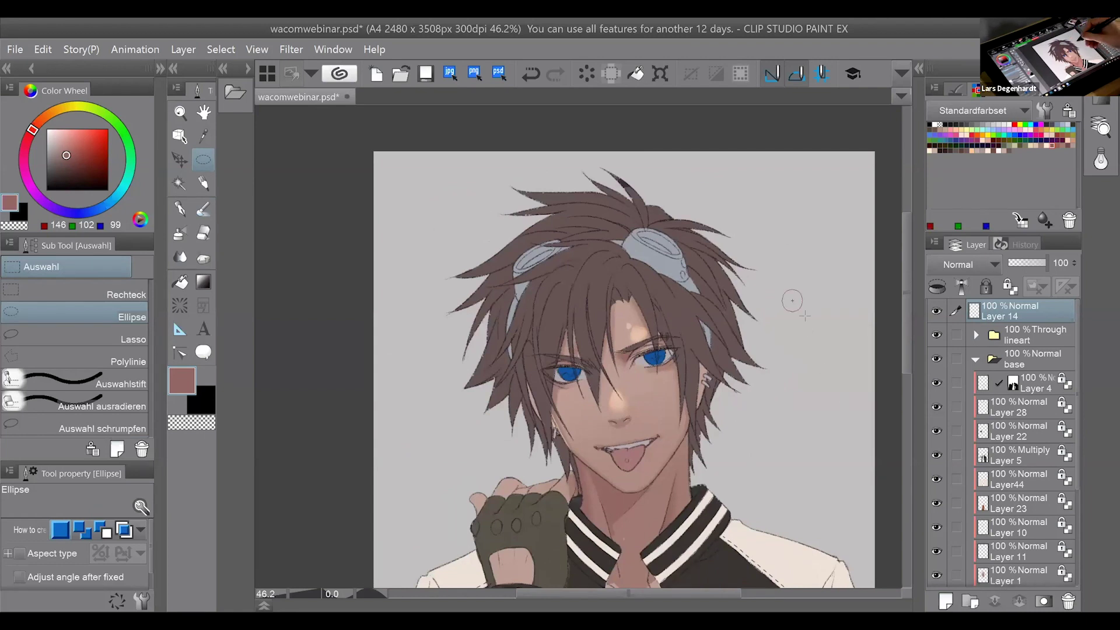
left_click_drag(831, 366, 796, 370)
left_click_drag(754, 273, 860, 436)
left_click(180, 283)
left_click(47, 130)
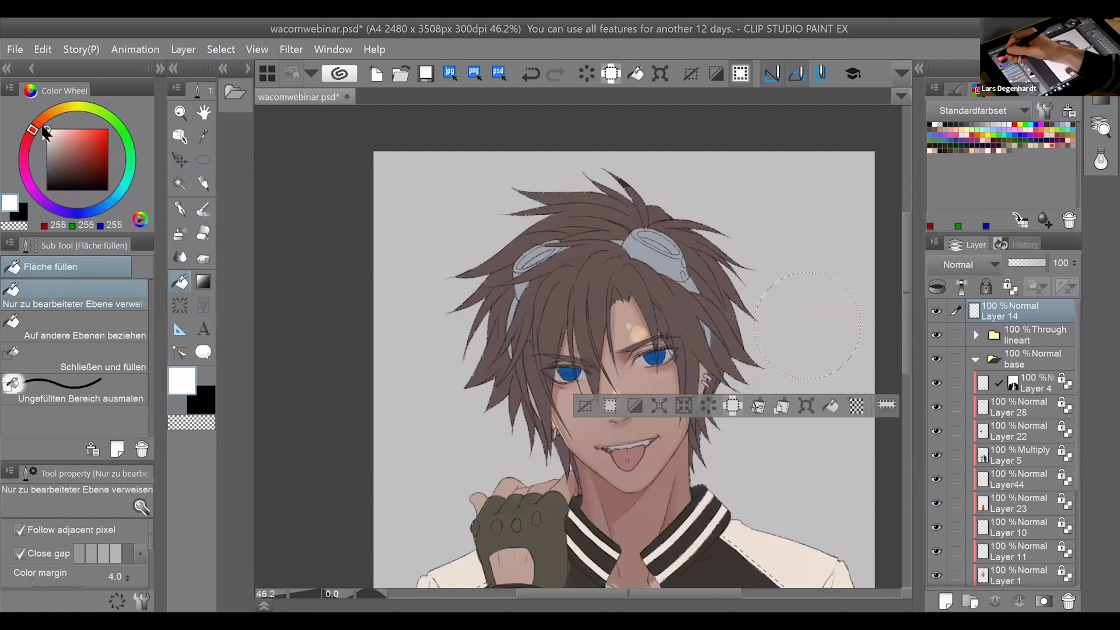
left_click(851, 346)
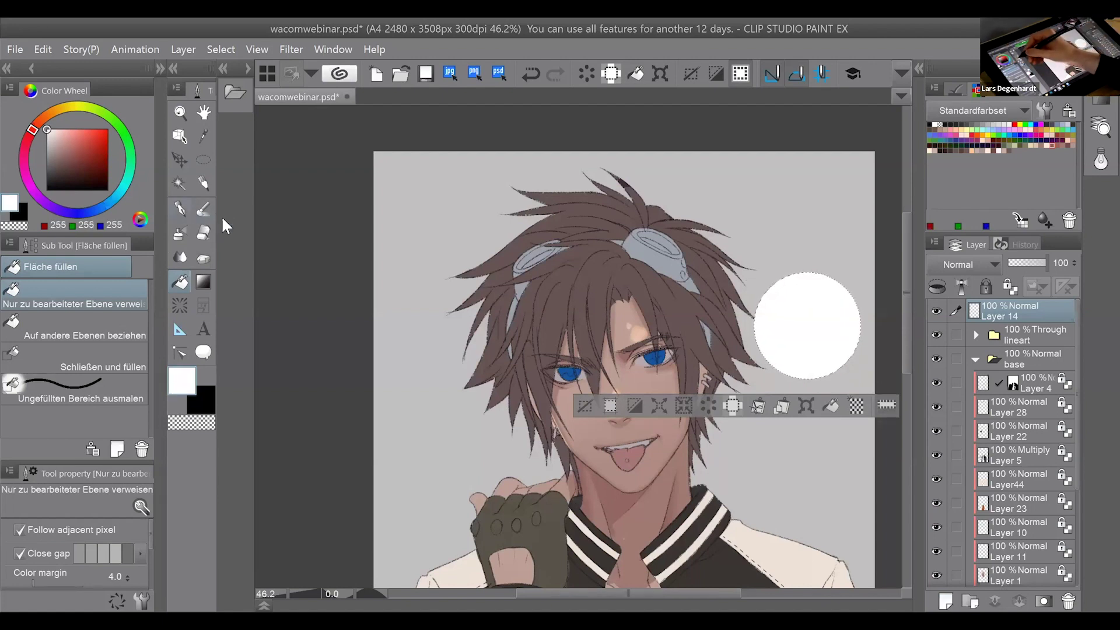
Shade the rim of the white circle in black with the Sanft airbrush at size 15.12, darkening its upper edge.
left_click(180, 233)
left_click(117, 314)
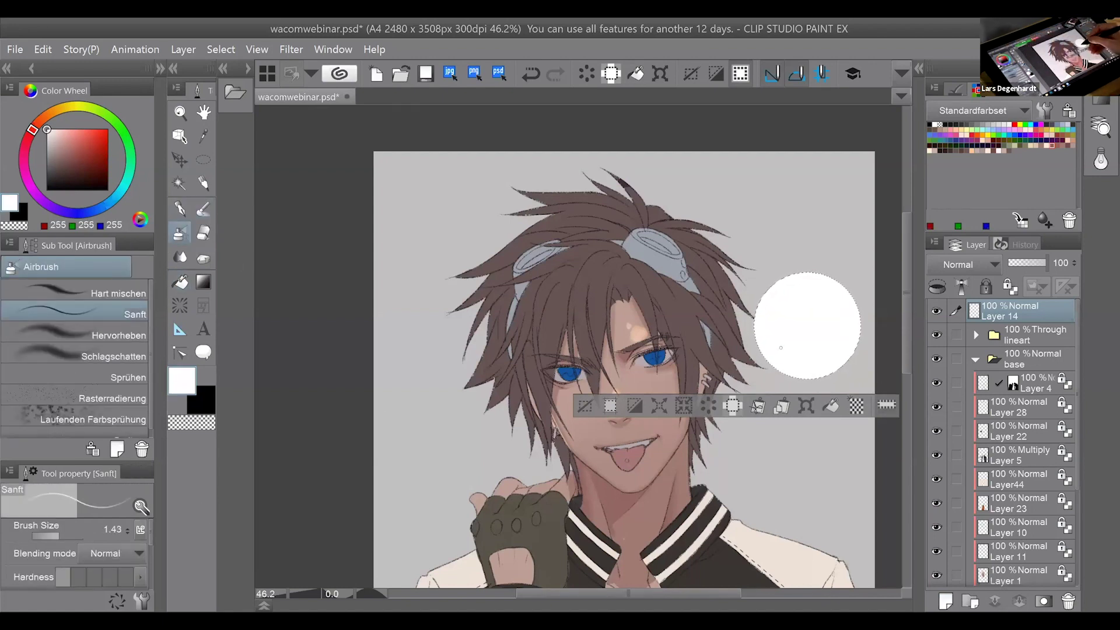
left_click_drag(68, 532, 72, 535)
left_click_drag(76, 150, 34, 165)
mouse_move(769, 287)
left_mouse_down()
mouse_move(752, 361)
mouse_move(749, 283)
mouse_move(866, 304)
mouse_move(803, 280)
mouse_move(842, 281)
mouse_move(829, 385)
mouse_move(759, 304)
mouse_move(866, 371)
mouse_move(864, 251)
mouse_move(761, 254)
mouse_move(740, 294)
mouse_move(867, 284)
mouse_move(862, 270)
mouse_move(784, 285)
mouse_move(878, 319)
mouse_move(735, 306)
mouse_move(814, 295)
mouse_move(776, 320)
mouse_move(816, 325)
left_mouse_up()
left_click(782, 315, "alt")
left_click(803, 278, "alt")
left_click(204, 403)
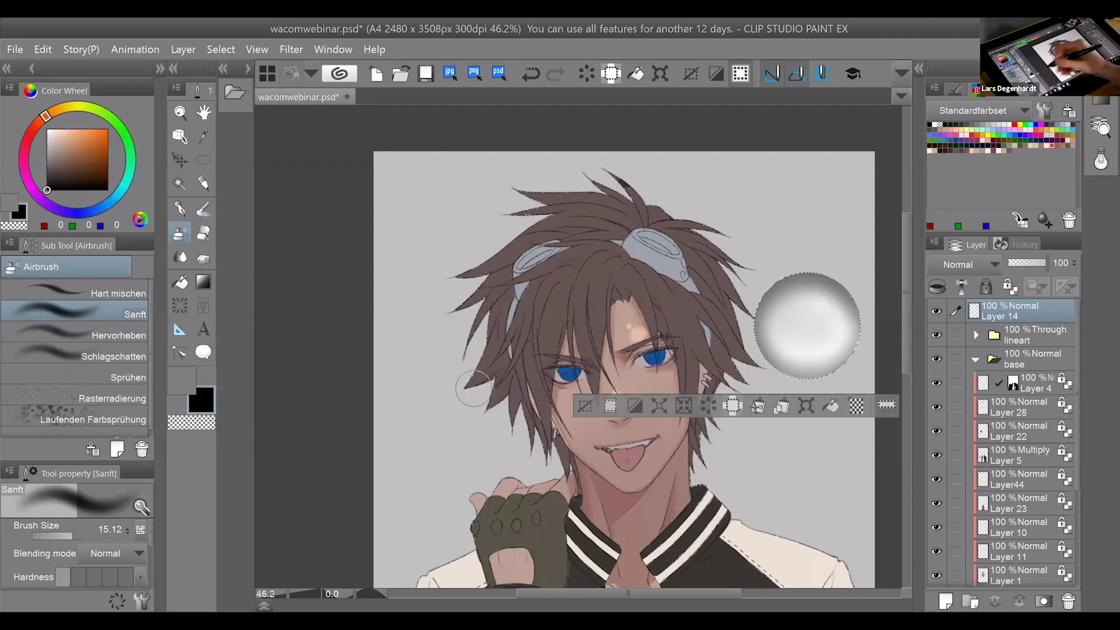
mouse_move(788, 287)
left_mouse_down()
mouse_move(881, 295)
mouse_move(864, 280)
left_mouse_up()
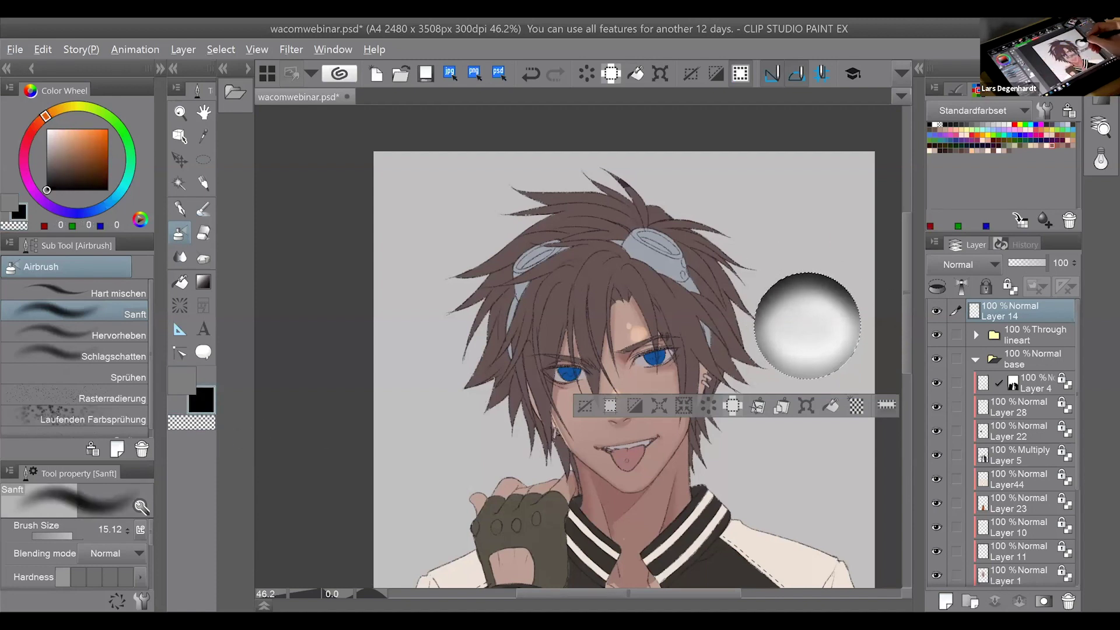
Blend the circle's dark rim into its bright centre with sampled grey tones to form a smoothly shaded sphere.
left_click(808, 292, "alt")
left_click(806, 301, "alt")
mouse_move(805, 301)
left_mouse_down()
mouse_move(803, 356)
mouse_move(835, 352)
left_mouse_up()
left_click(841, 299, "alt")
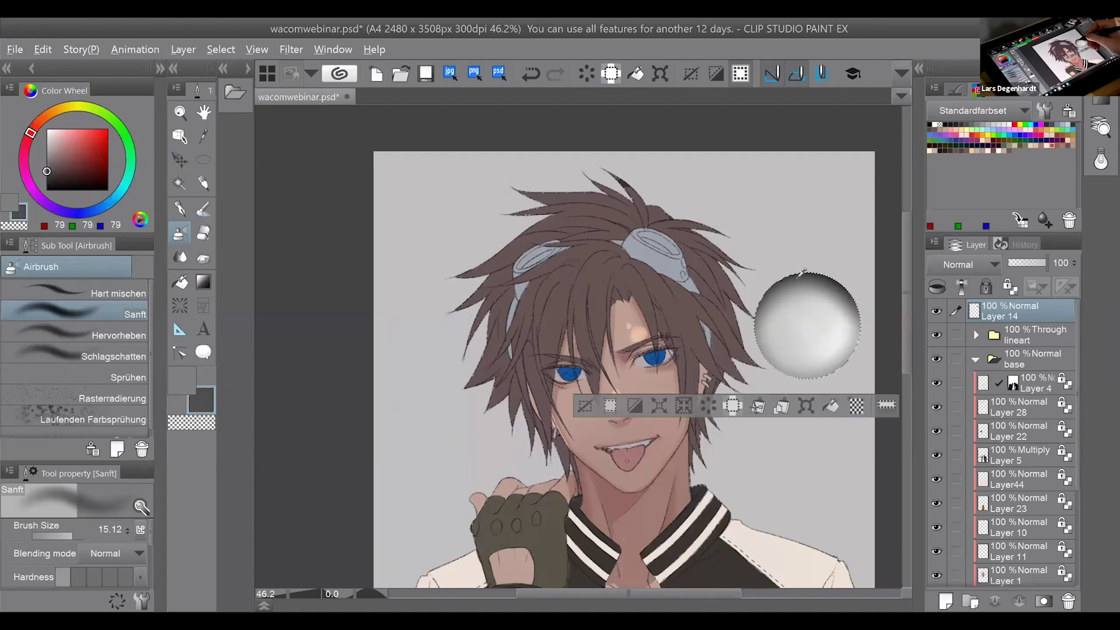
mouse_move(775, 325)
left_mouse_down()
mouse_move(763, 302)
mouse_move(749, 303)
mouse_move(819, 378)
mouse_move(863, 328)
mouse_move(859, 342)
mouse_move(807, 312)
mouse_move(820, 300)
mouse_move(793, 290)
mouse_move(832, 325)
mouse_move(785, 342)
mouse_move(803, 358)
mouse_move(833, 343)
left_mouse_up()
left_click(806, 321, "alt")
left_click(827, 347, "alt")
left_click(844, 353, "alt")
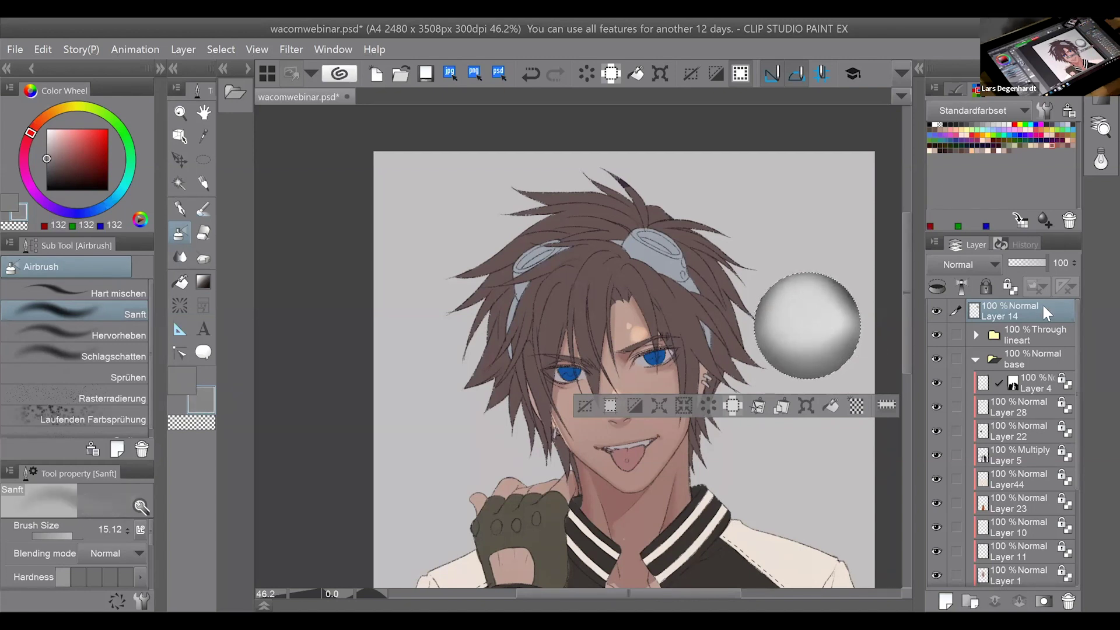
Delete the layer with the shaded sphere and undo the deletion.
left_click(1069, 600)
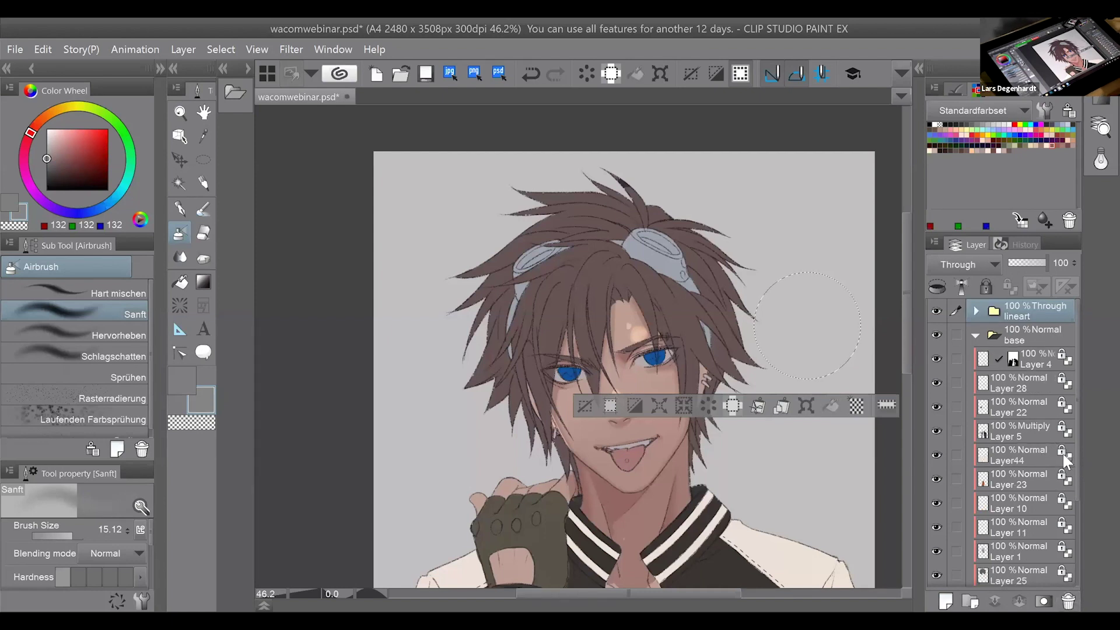
key("ctrl+z")
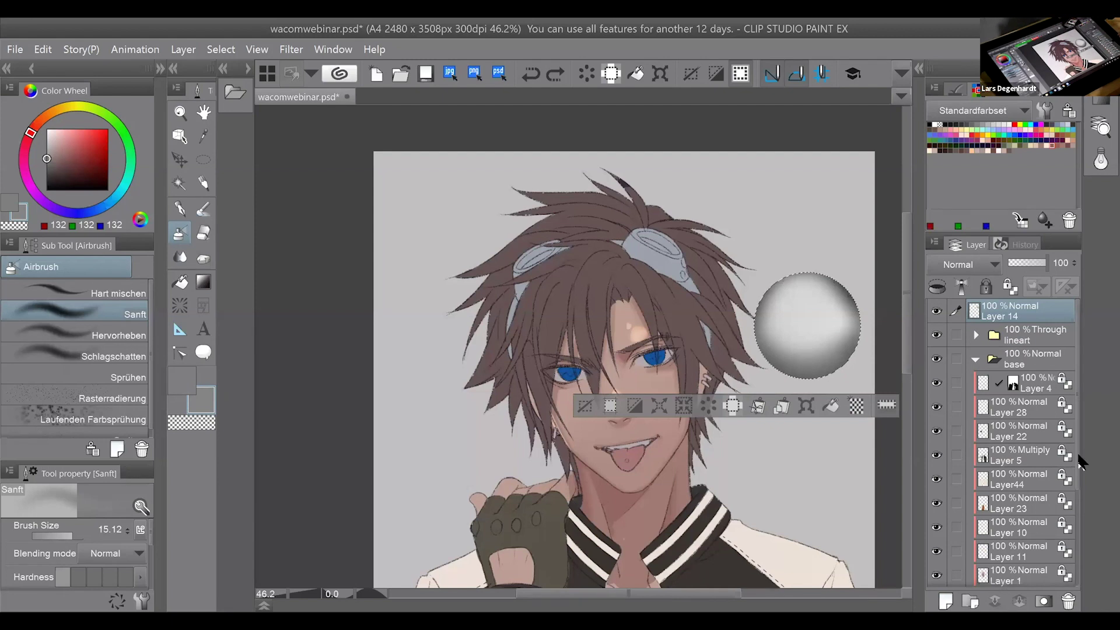
Make Layer 25 the active layer, clear the circular selection and return to the Sanft airbrush.
scroll(1076, 478, "down", 3)
left_click(1035, 510)
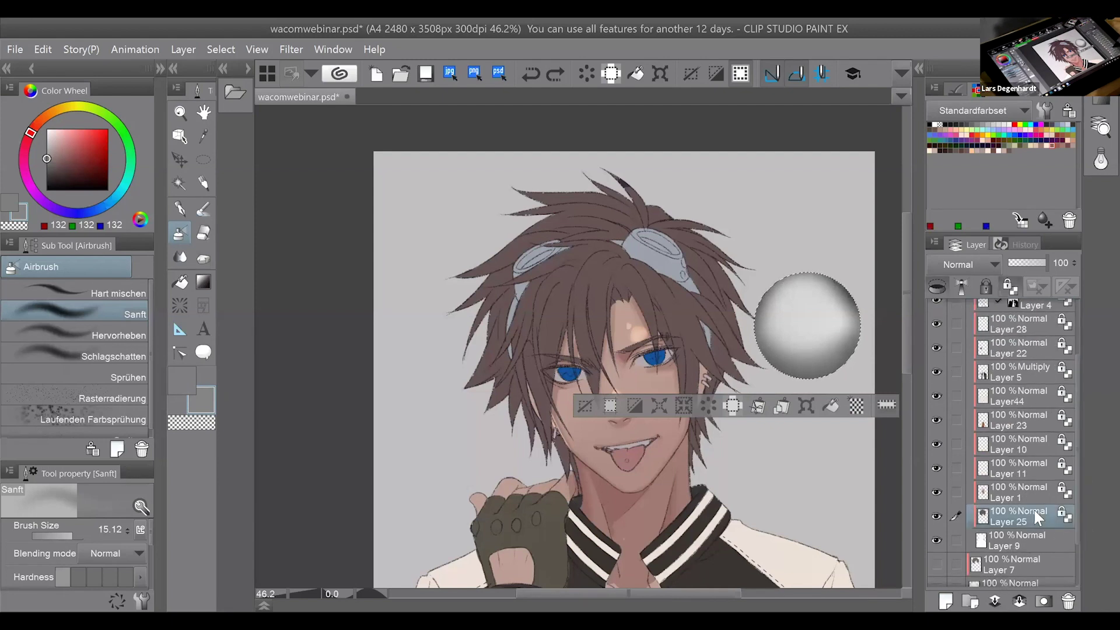
left_click(199, 160)
key("ctrl+d")
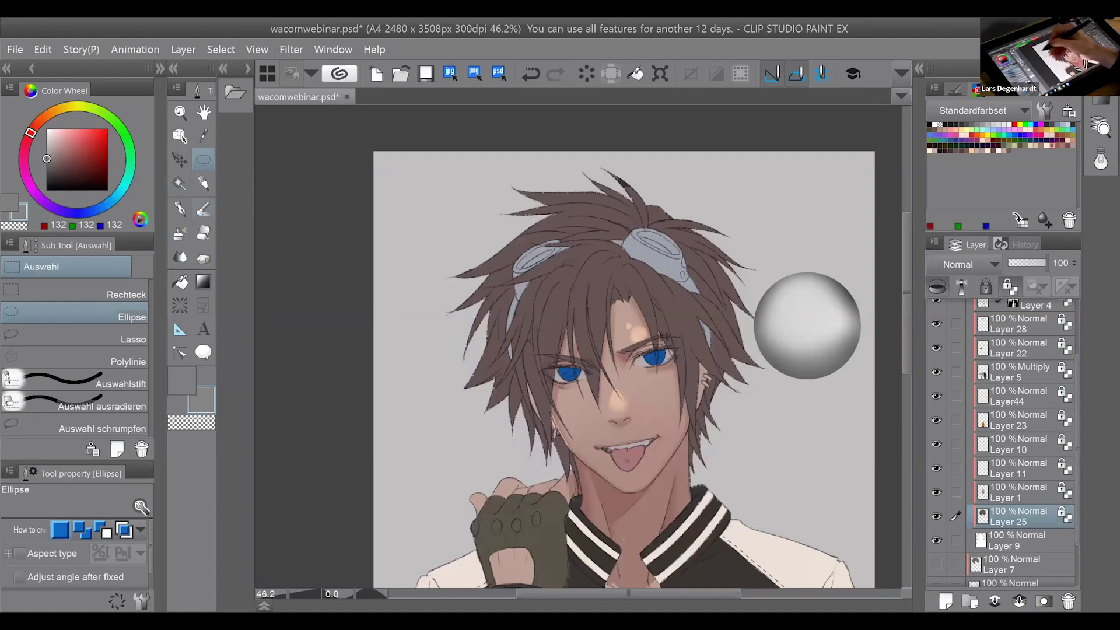
left_click(180, 234)
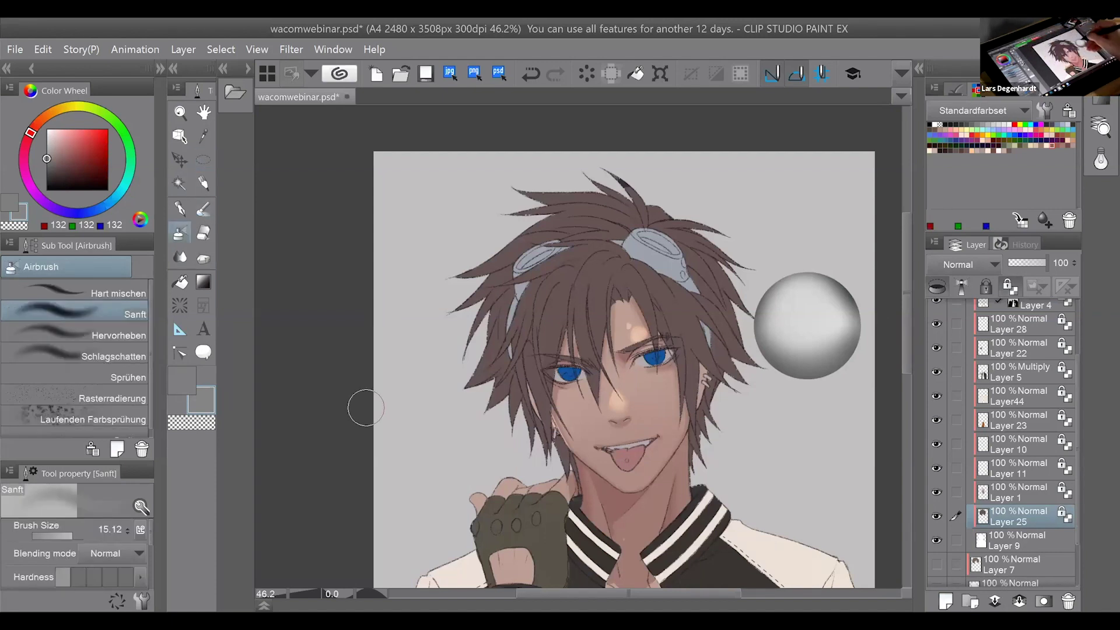
Darken the outer hair on the sides and crown with the Sanft airbrush at size 49.24 in dark brown (RGB 60, 50, 49).
left_click(76, 532)
left_click_drag(75, 530, 79, 531)
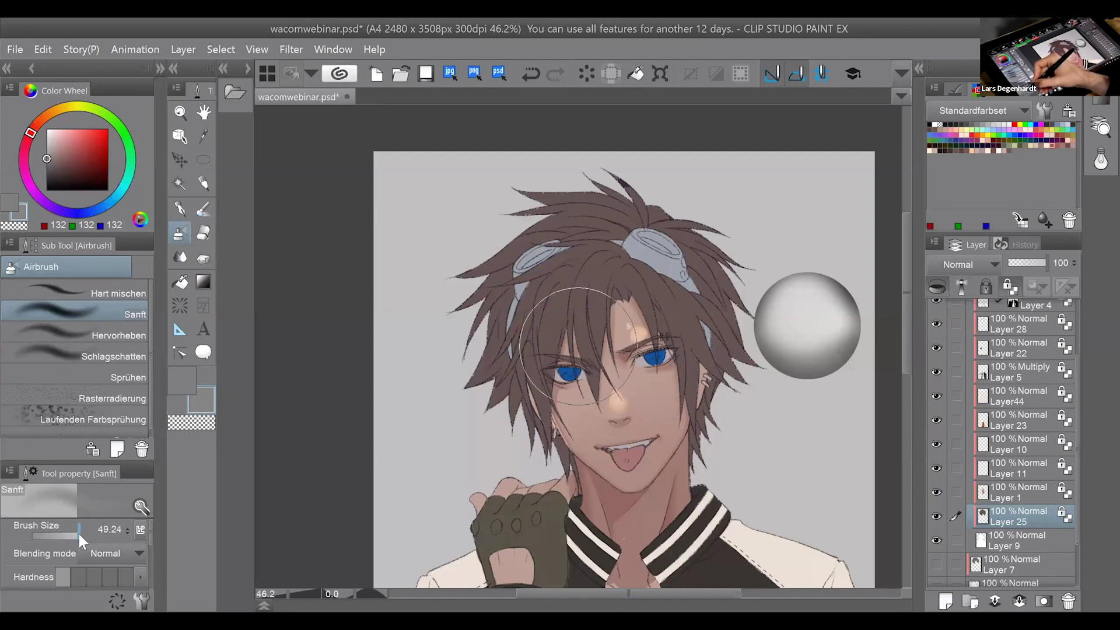
left_click(961, 150)
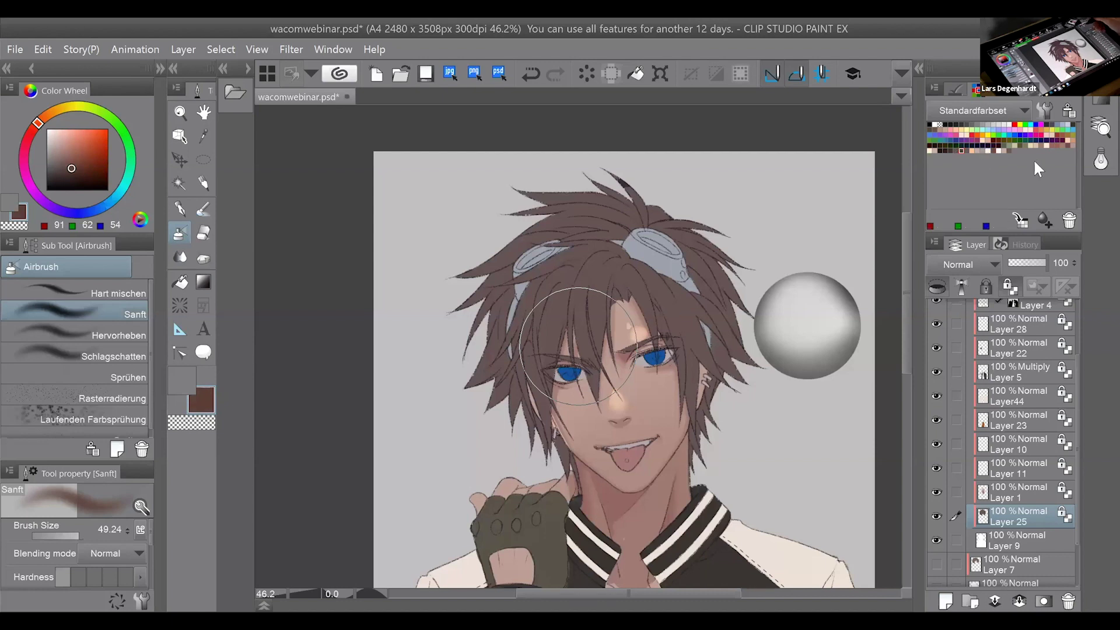
left_click(950, 151)
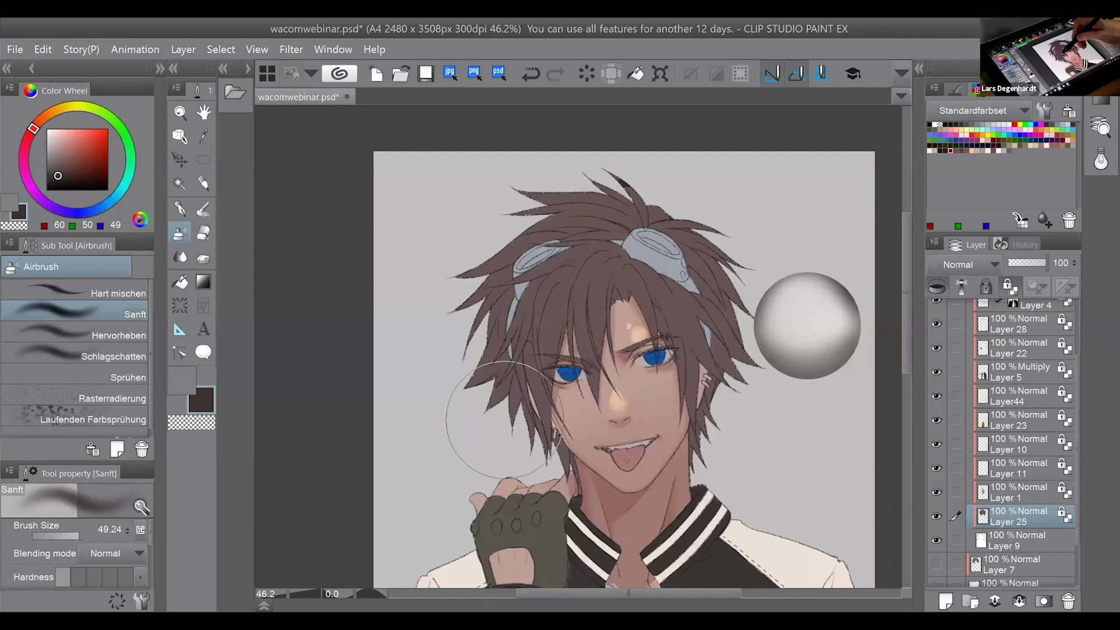
left_click_drag(475, 365, 476, 245)
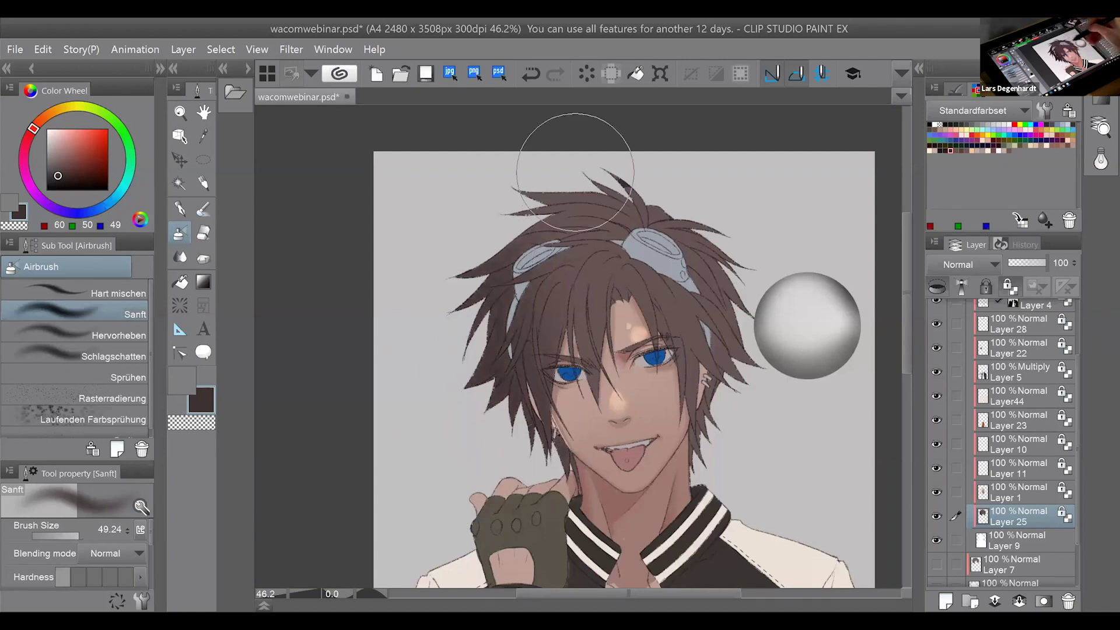
mouse_move(760, 355)
left_mouse_down()
mouse_move(751, 342)
mouse_move(730, 399)
left_mouse_up()
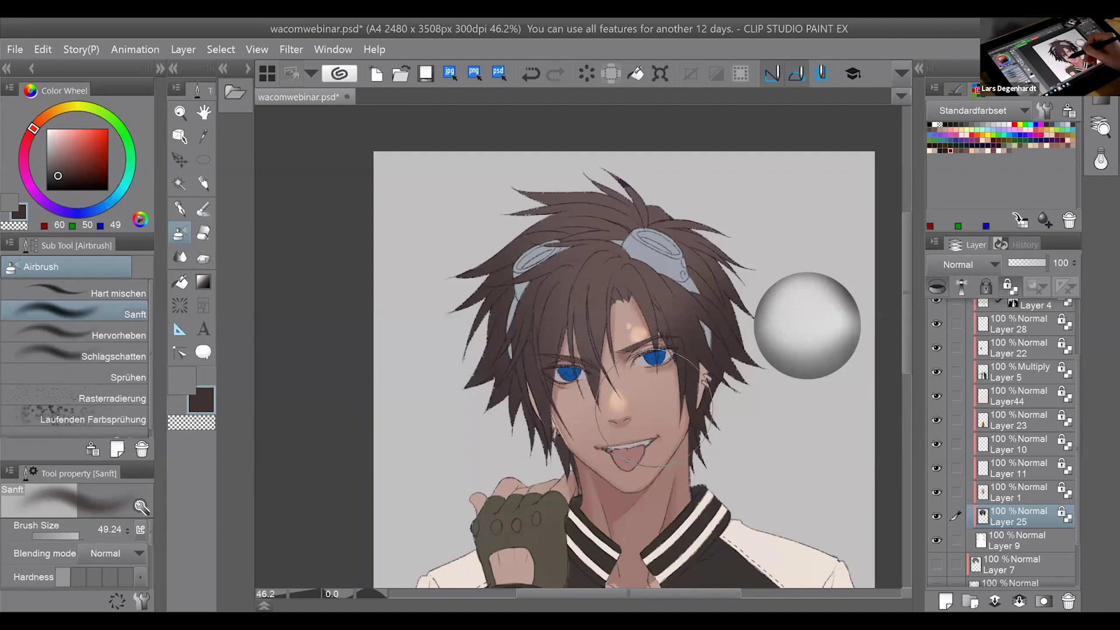
left_click_drag(720, 216, 429, 275)
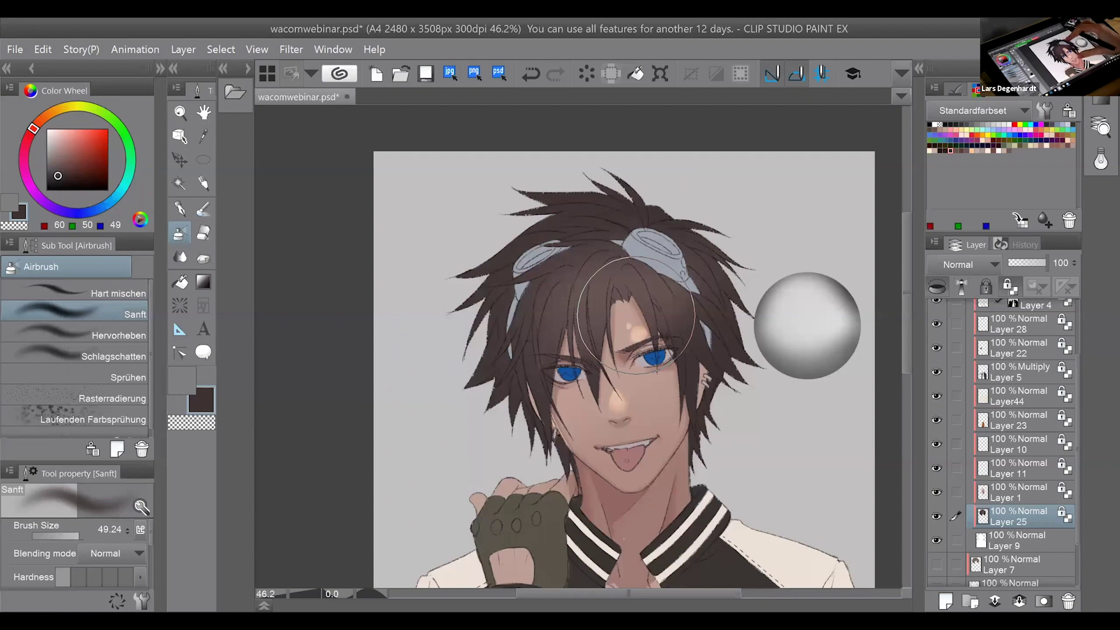
Soften the hair shading around the fringe with brown tones sampled from the hair, using an airbrush size of 28.38.
scroll(636, 315, "down", 2)
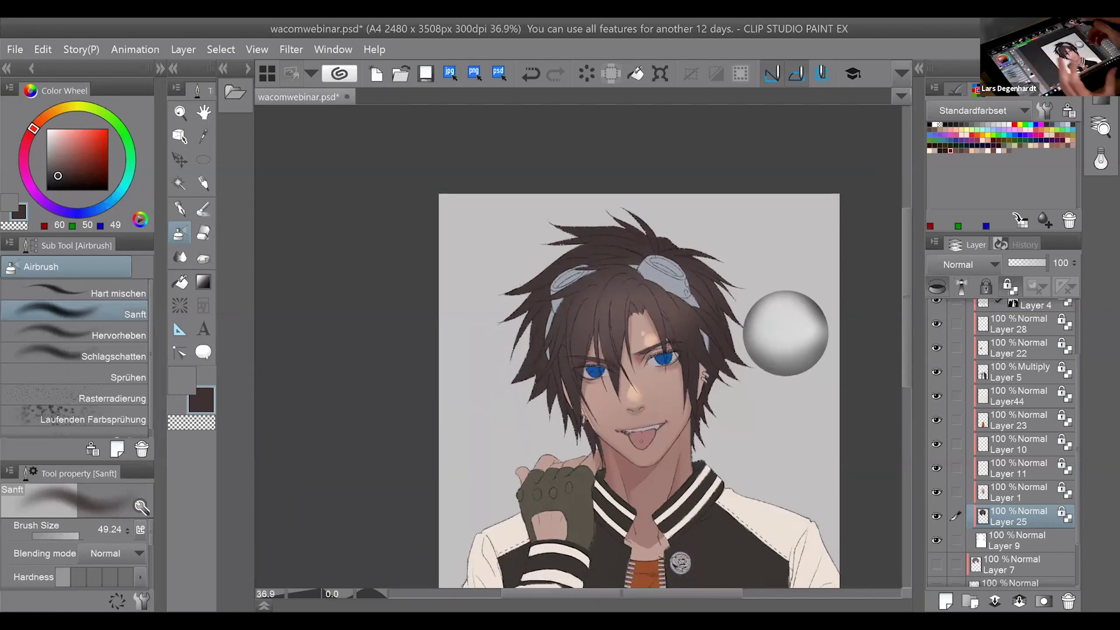
left_click(618, 312, "alt")
left_click_drag(72, 535, 76, 535)
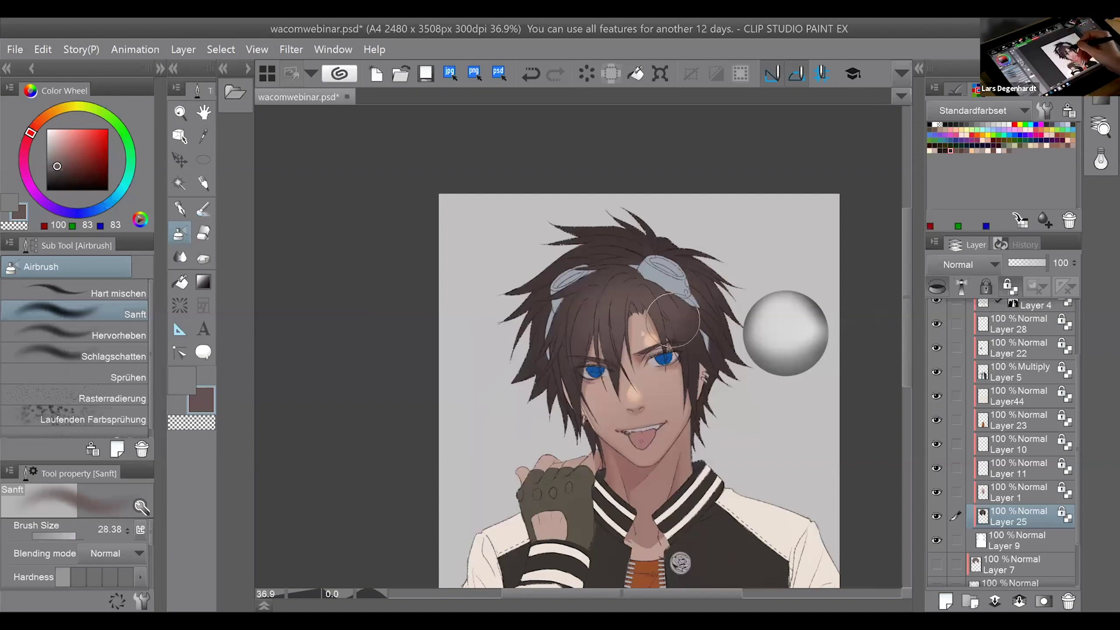
left_click(620, 253, "alt")
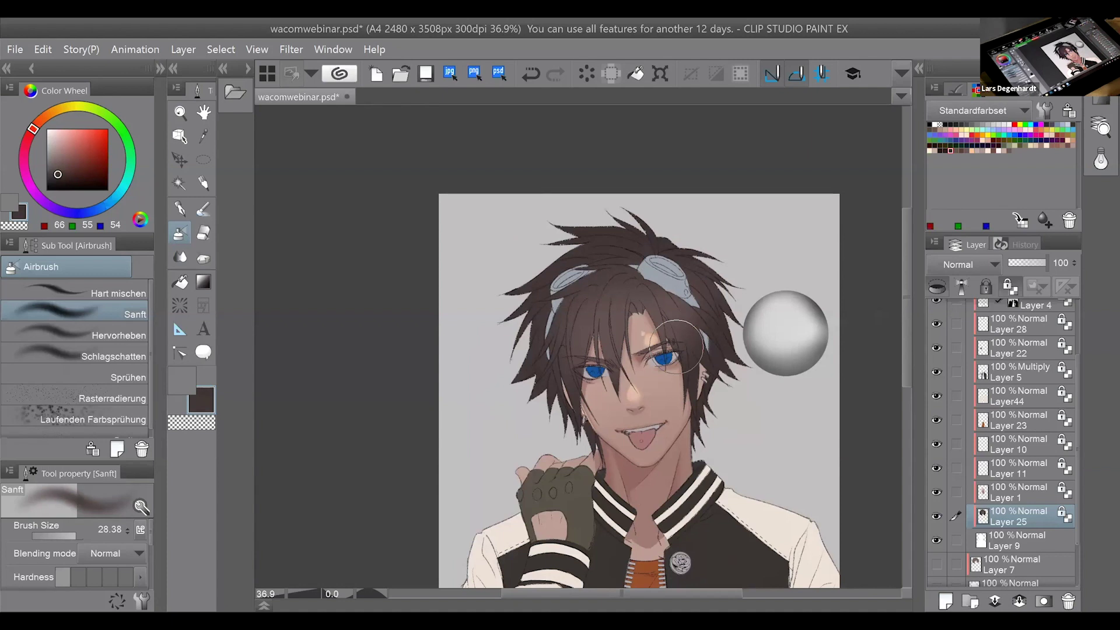
key("ctrl+plus")
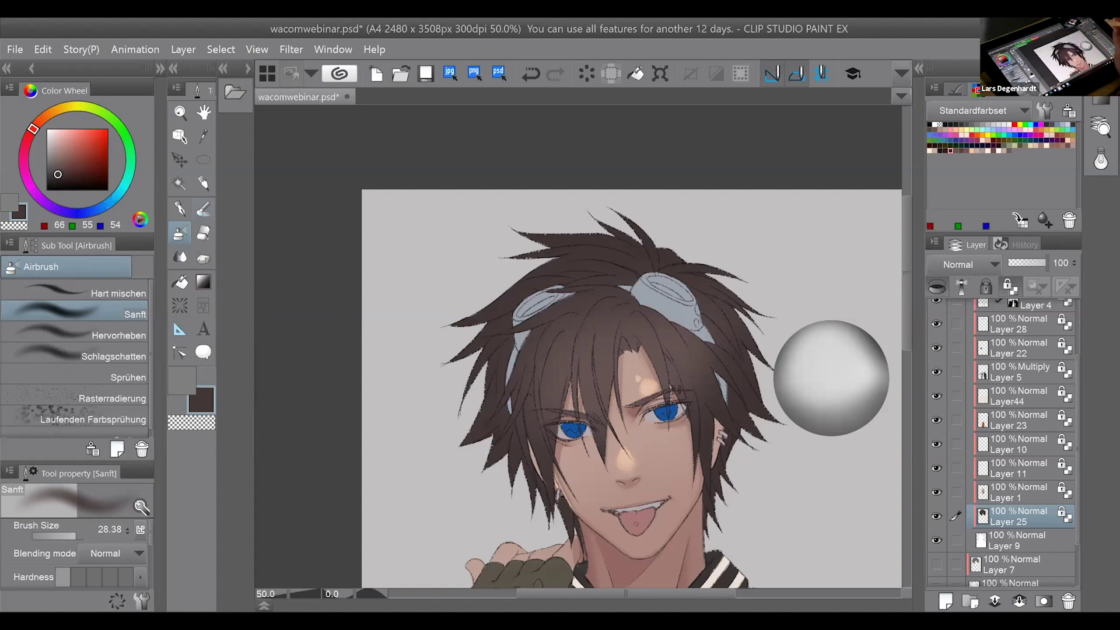
Switch to the やわ肌ブラシ oil paint brush, set its size to 1.67 and sample the dark brown of the hair.
key("b")
left_click_drag(58, 535, 60, 536)
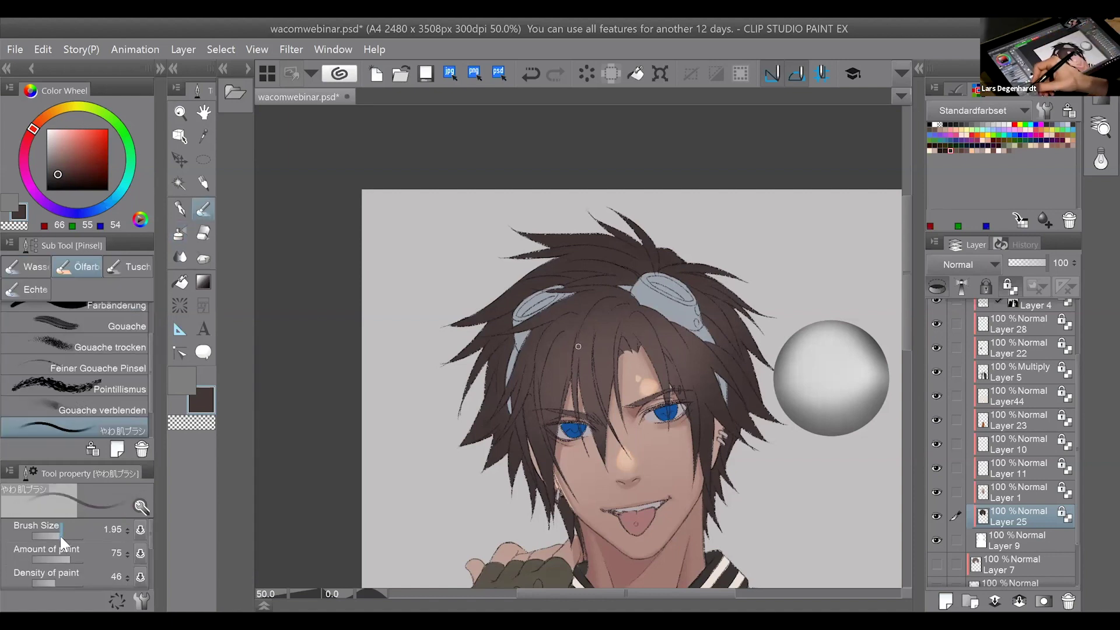
left_click(59, 535)
left_click(535, 426, "alt")
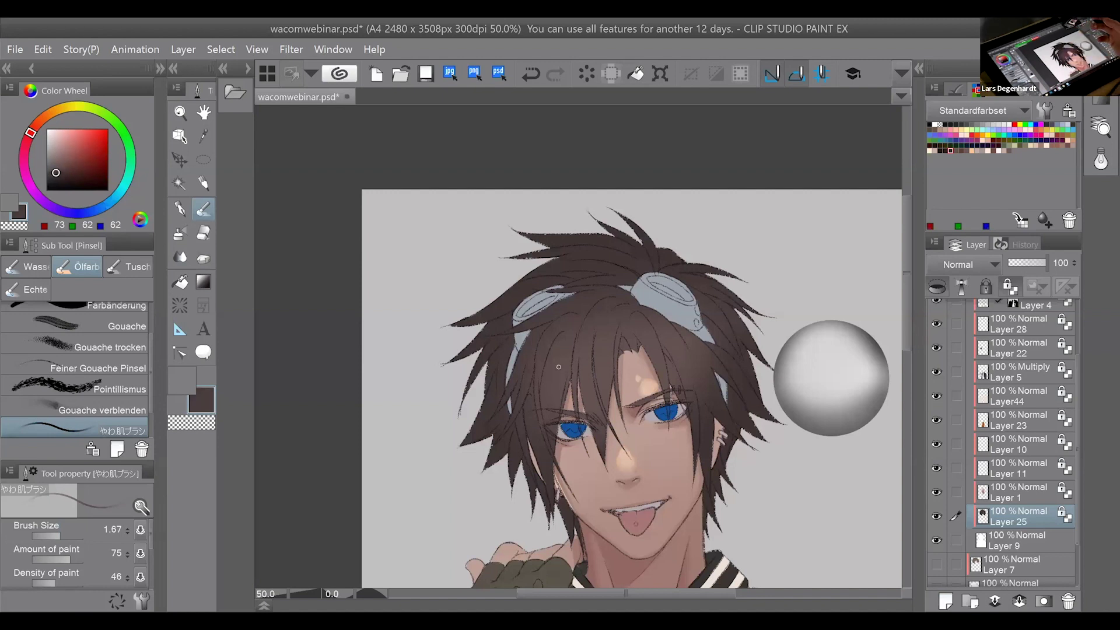
Paint dark brown shadow strokes along the fringe strands on both sides of the forehead parting on Layer 25.
left_click_drag(558, 366, 537, 308)
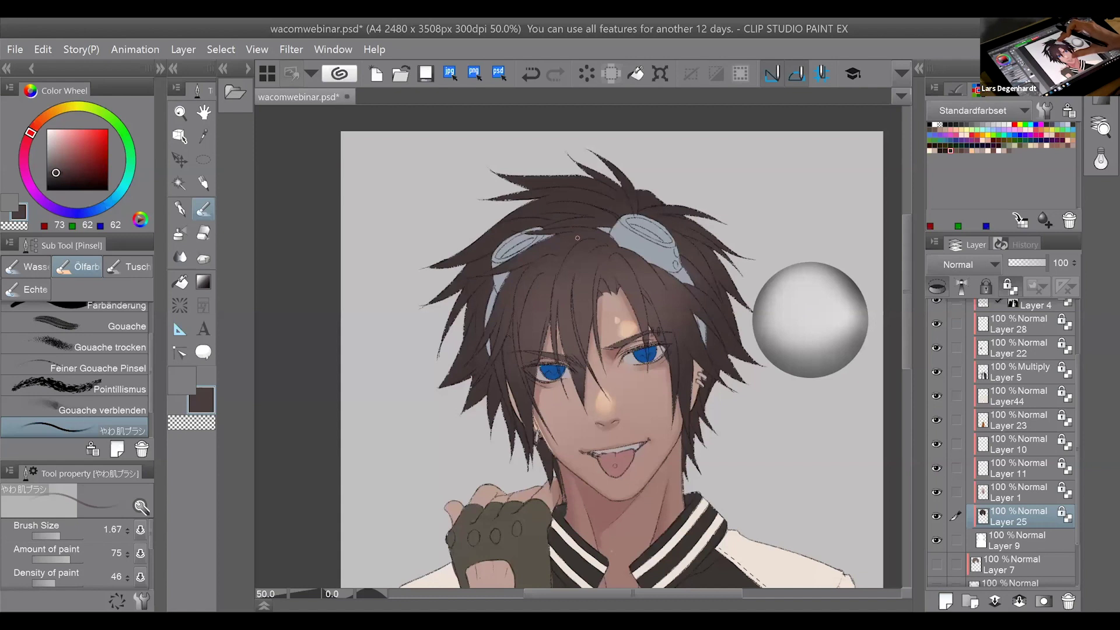
left_click_drag(577, 237, 559, 252)
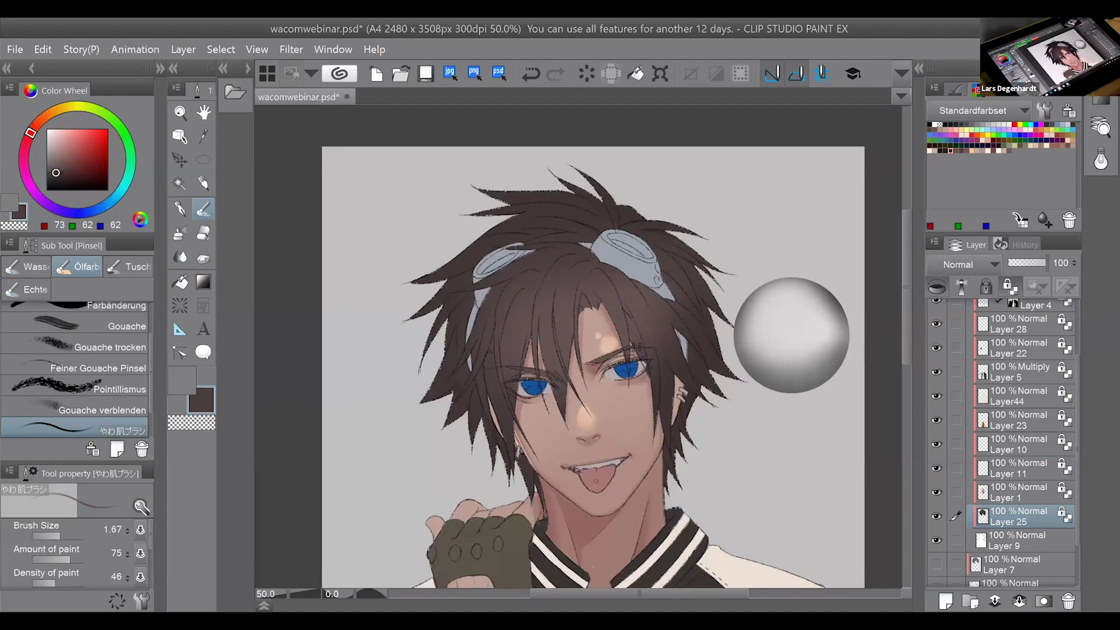
scroll(642, 347, "up", 1)
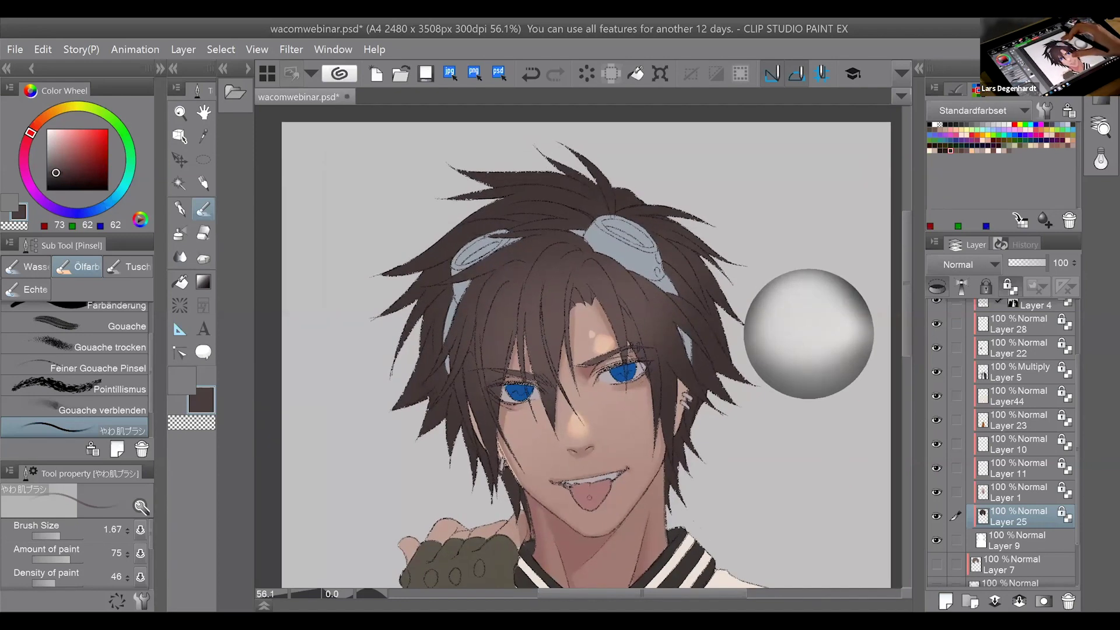
scroll(642, 348, "down", 1)
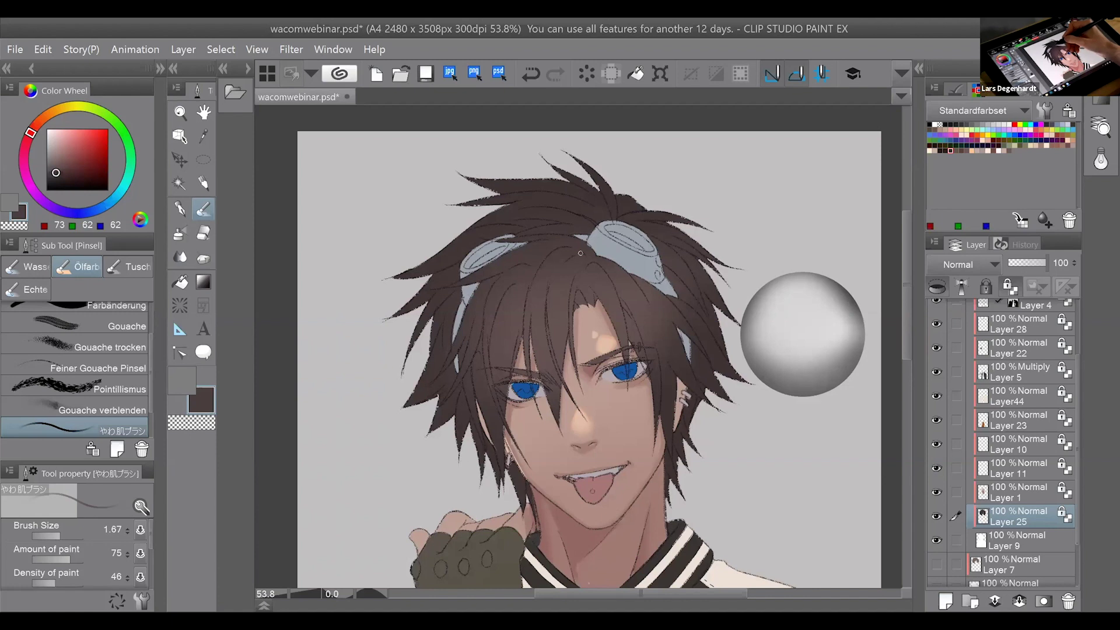
left_click_drag(540, 285, 530, 385)
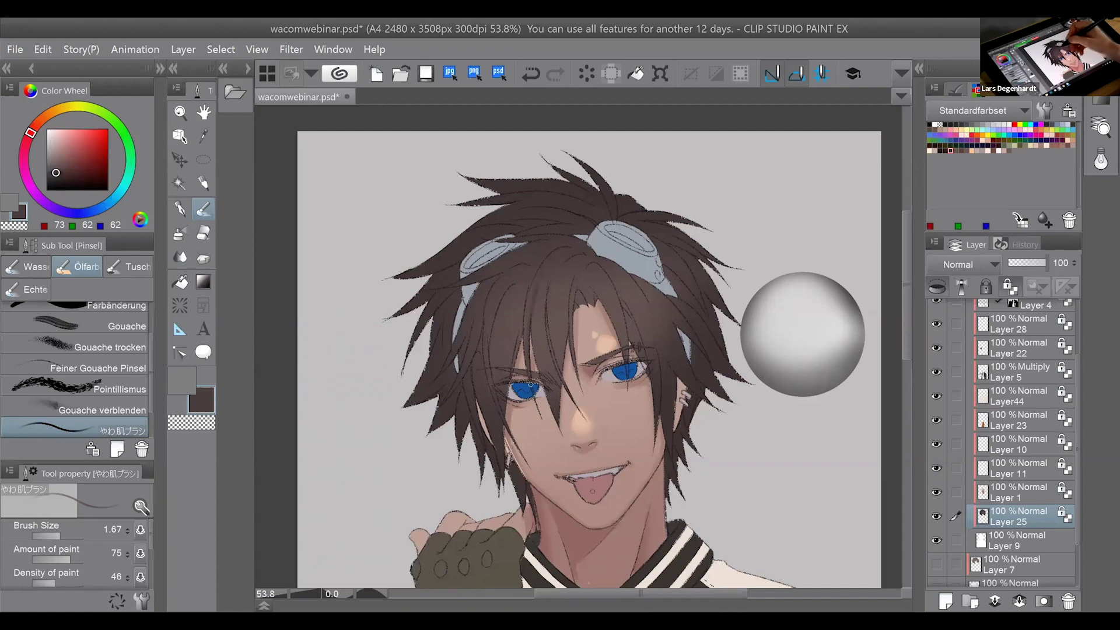
left_click_drag(617, 285, 639, 339)
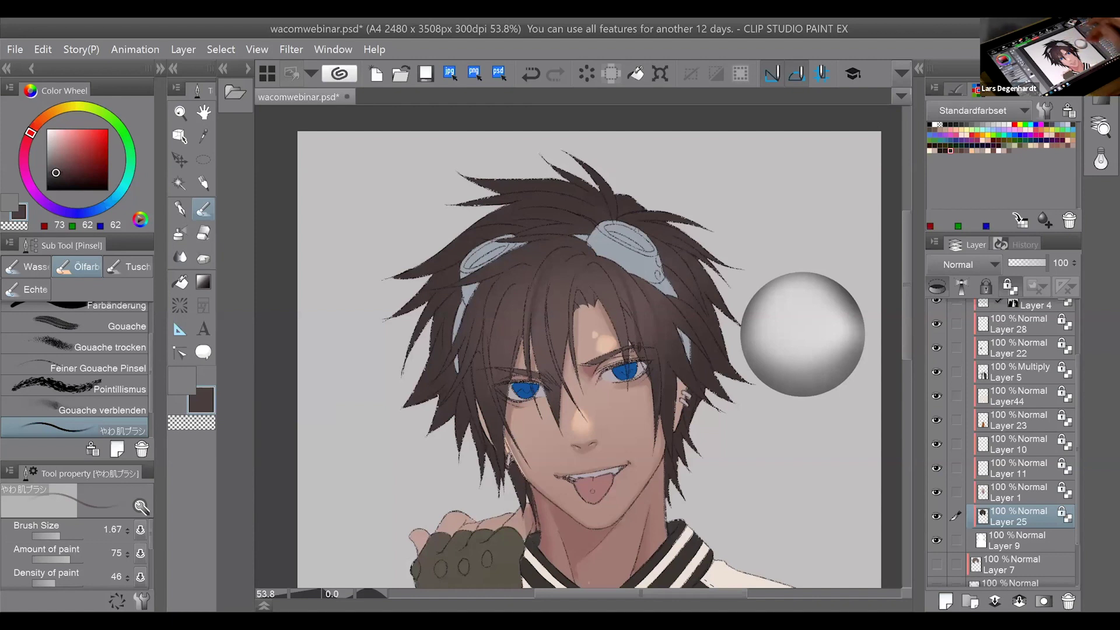
Paint lighter brown strokes into the fringe strands below the left goggle lens, using browns sampled from the hair.
left_click(563, 300, "alt")
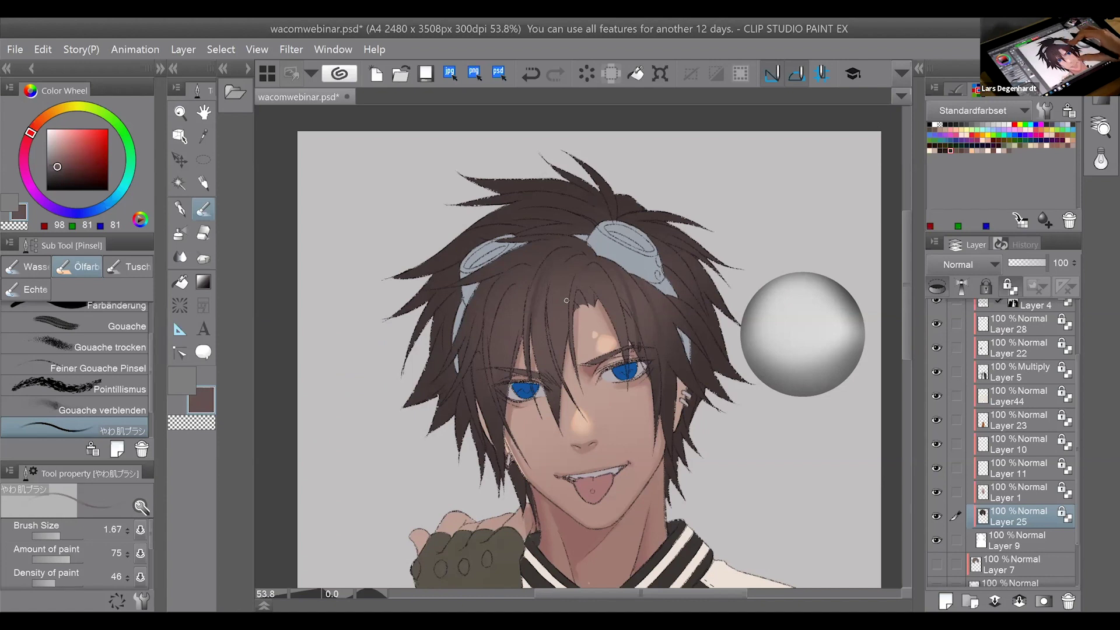
scroll(566, 300, "up", 1)
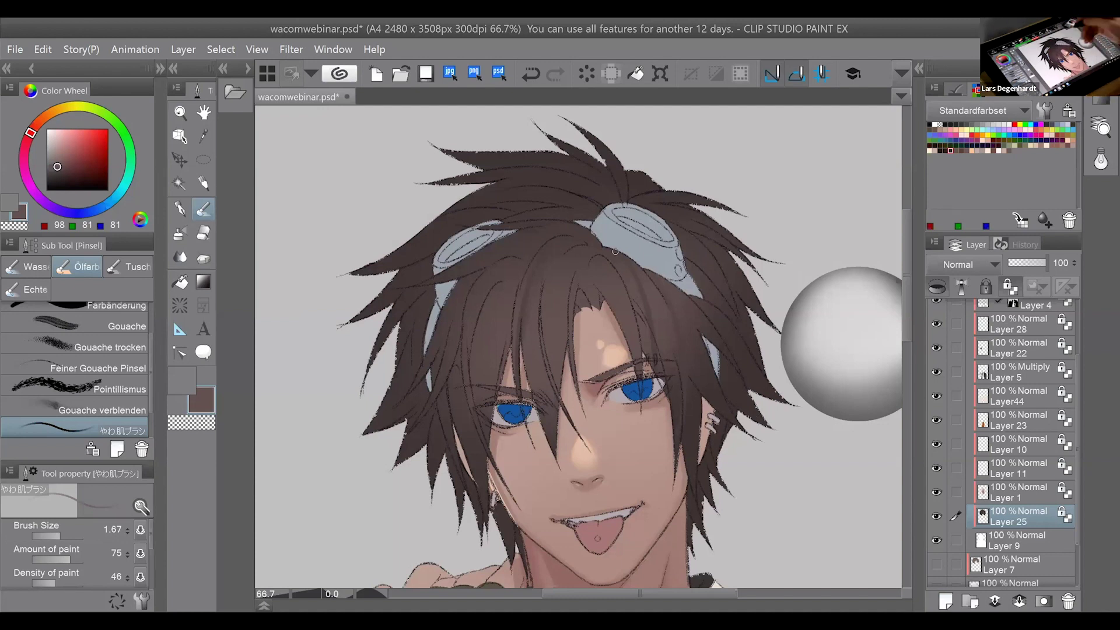
left_click_drag(500, 326, 505, 308)
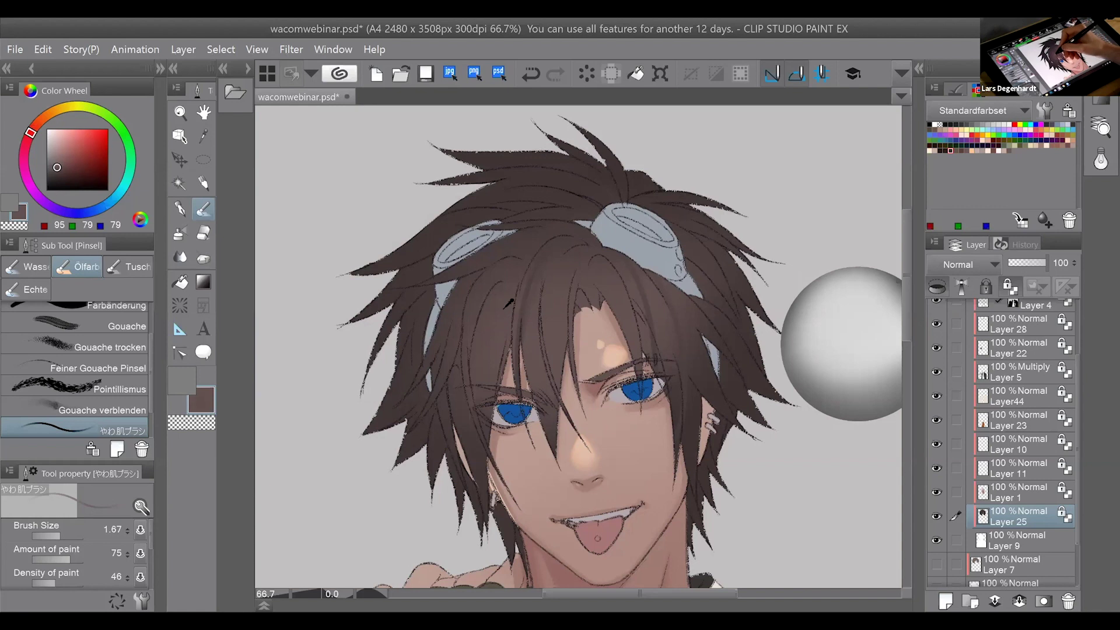
left_click(517, 301, "alt")
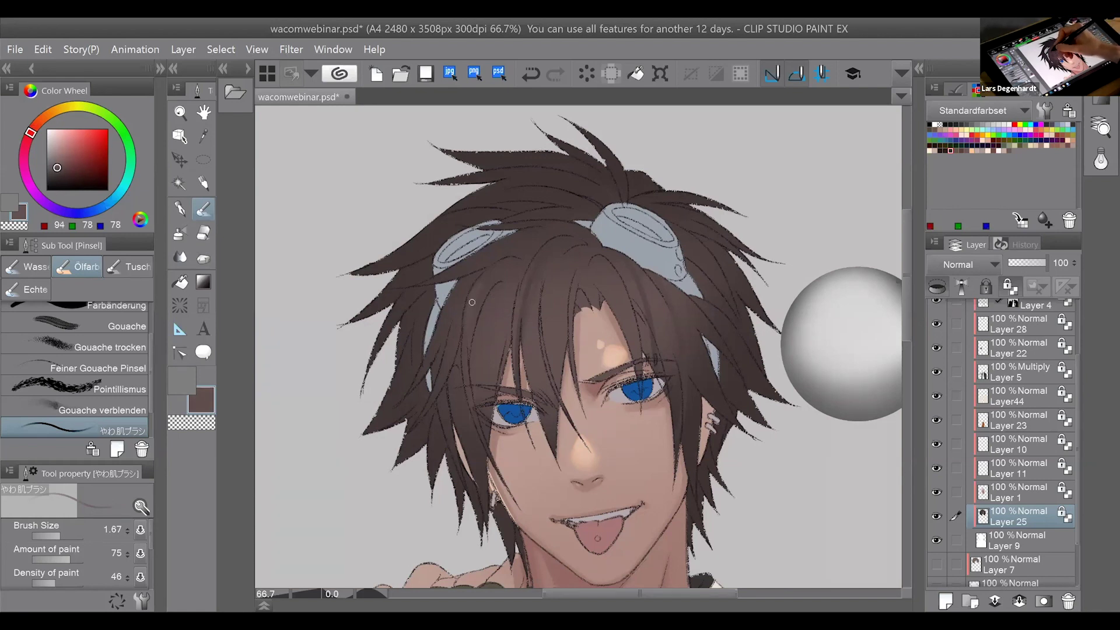
left_click(497, 273, "alt")
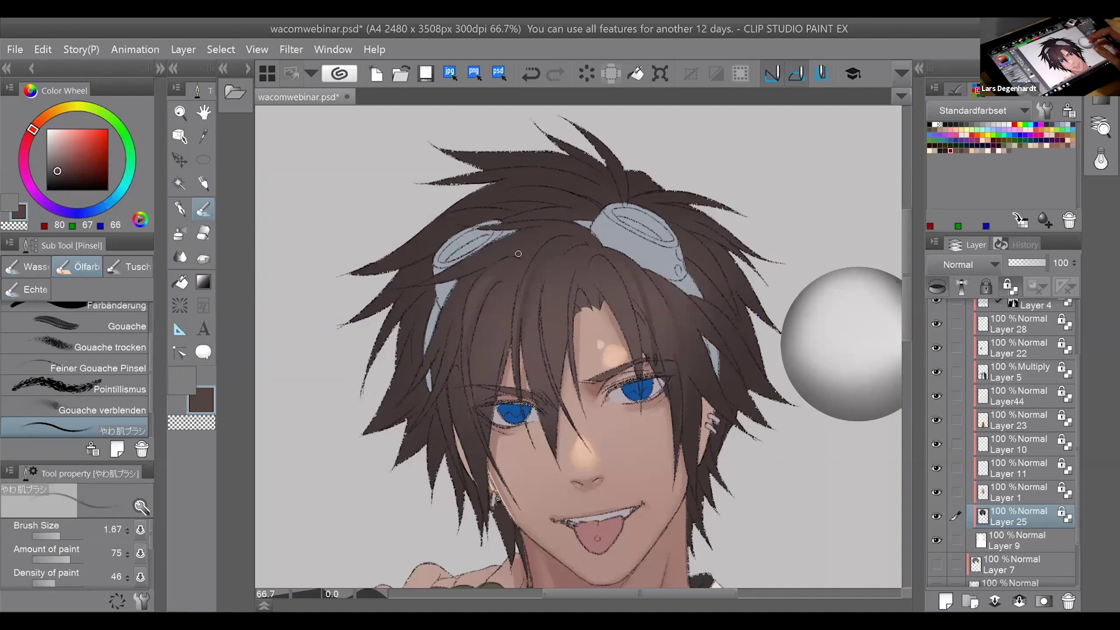
Paint a dark shadow along the long strand between the left goggle lens and the left eye, resampling nearby browns.
left_click(595, 205, "alt")
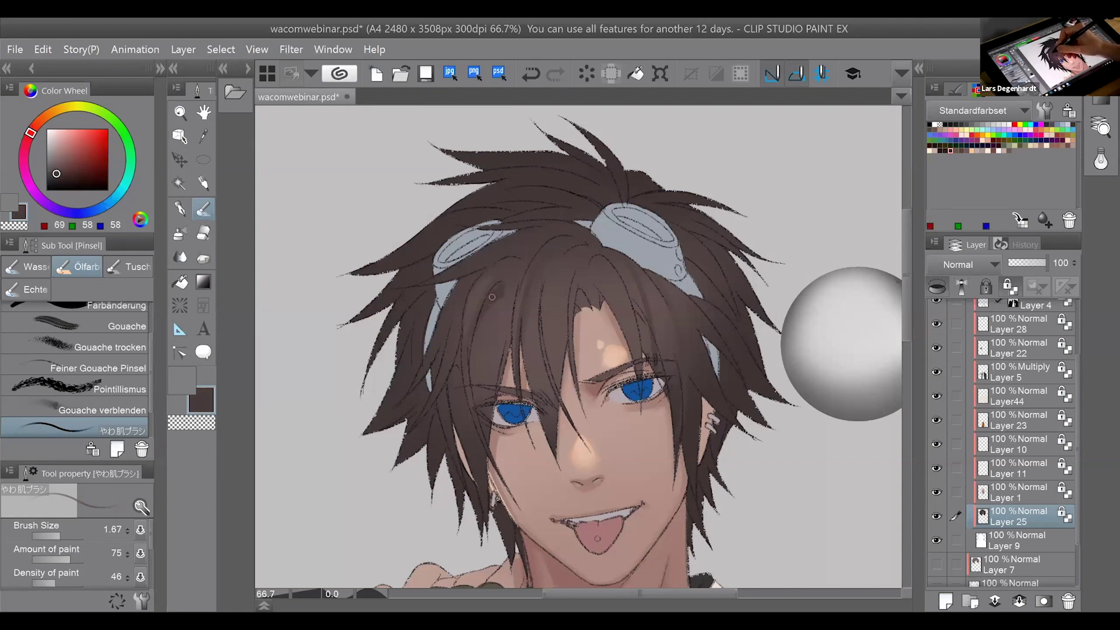
left_click(495, 357, "alt")
left_click(492, 377, "alt")
left_click(481, 398, "alt")
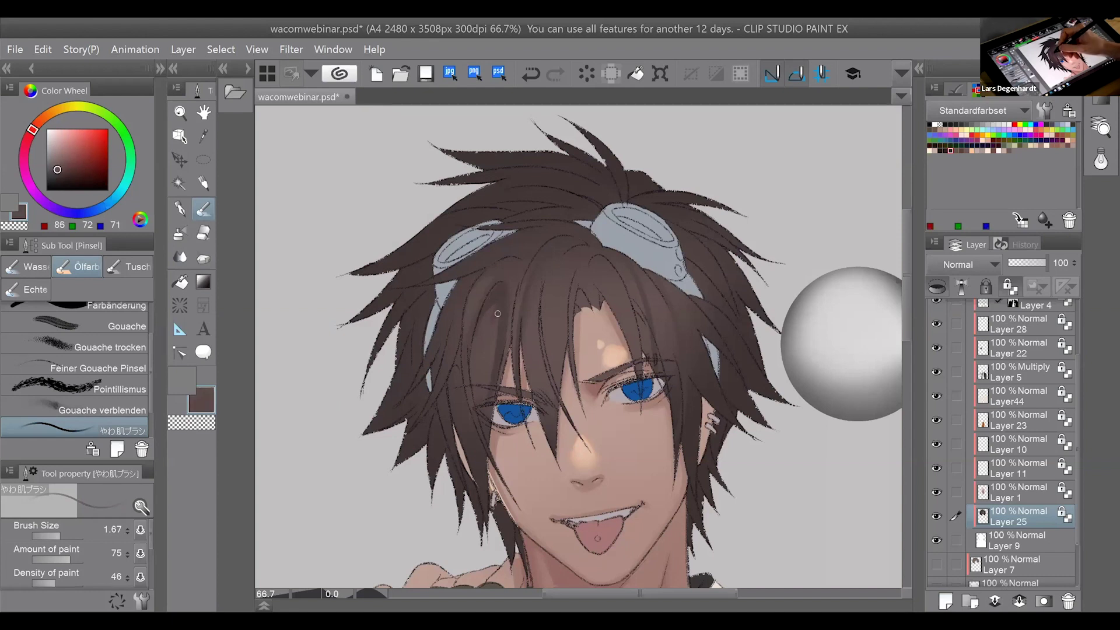
left_click(493, 330, "alt")
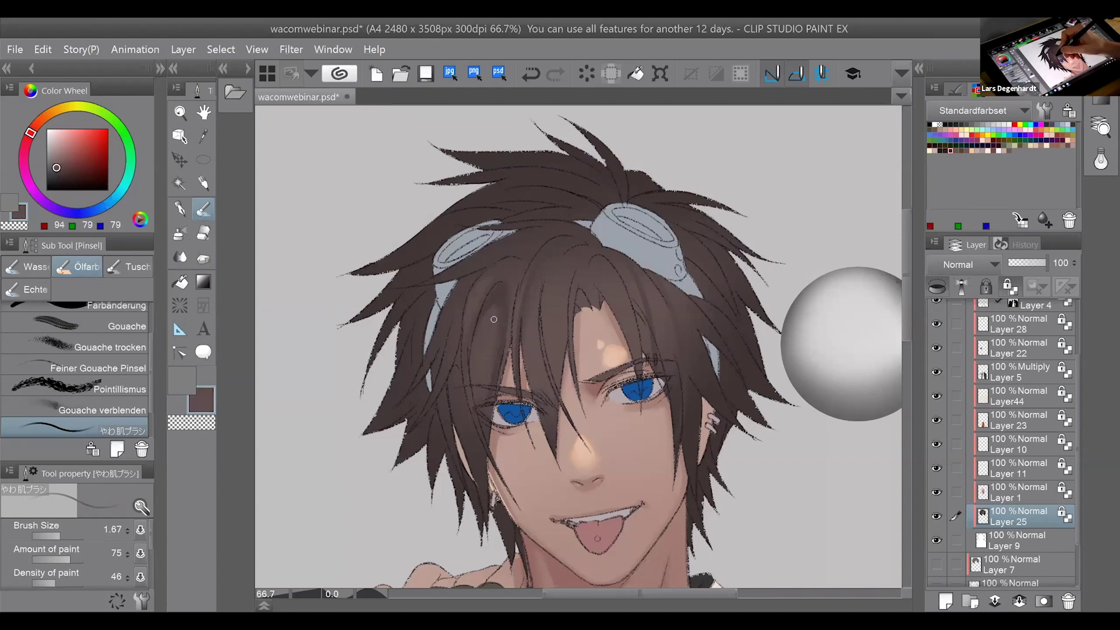
Blend the long strand above the left eye with alternating light and dark strokes down to its tip, sampling adjacent browns.
left_click(499, 306, "alt")
left_click_drag(499, 309, 481, 406)
left_click(497, 331, "alt")
left_click_drag(497, 331, 472, 415)
left_click(488, 408, "alt")
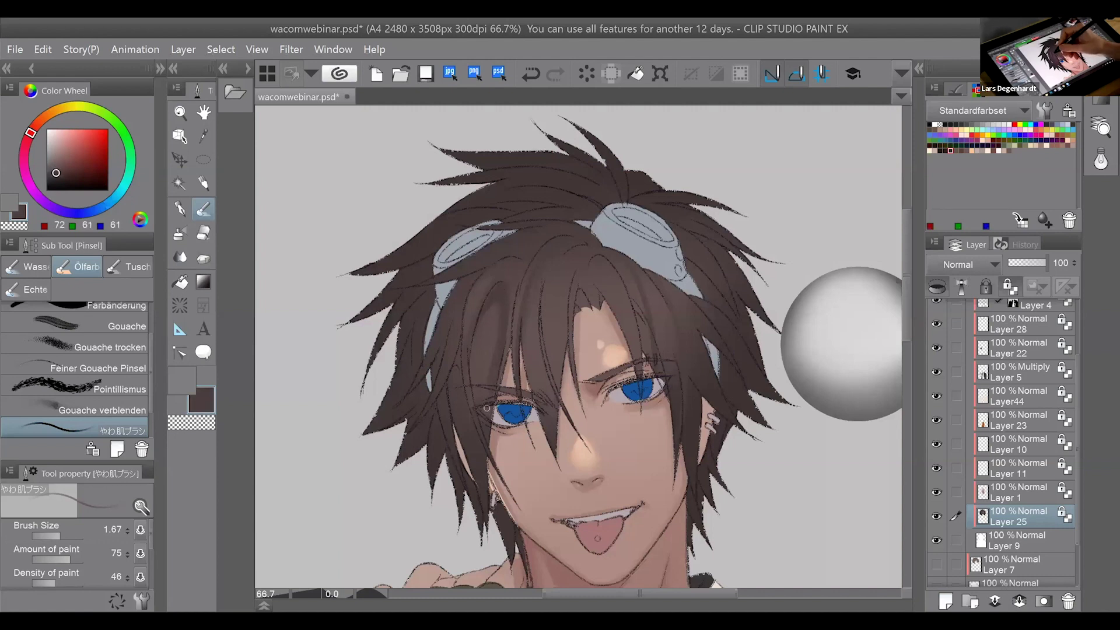
left_click(494, 330, "alt")
left_click(501, 299, "alt")
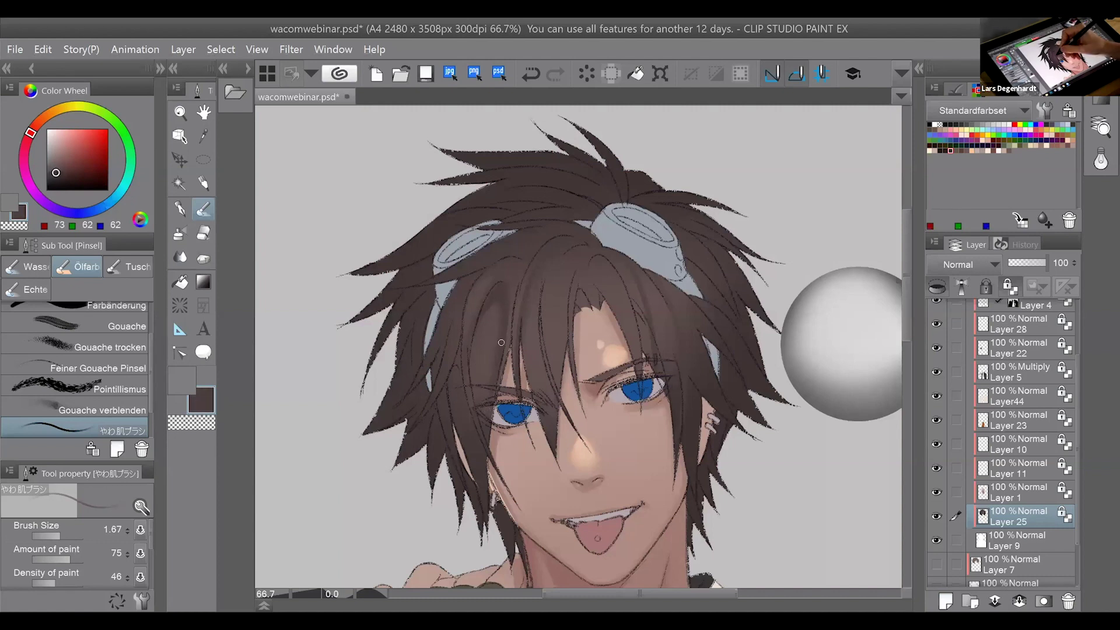
left_click(483, 345, "alt")
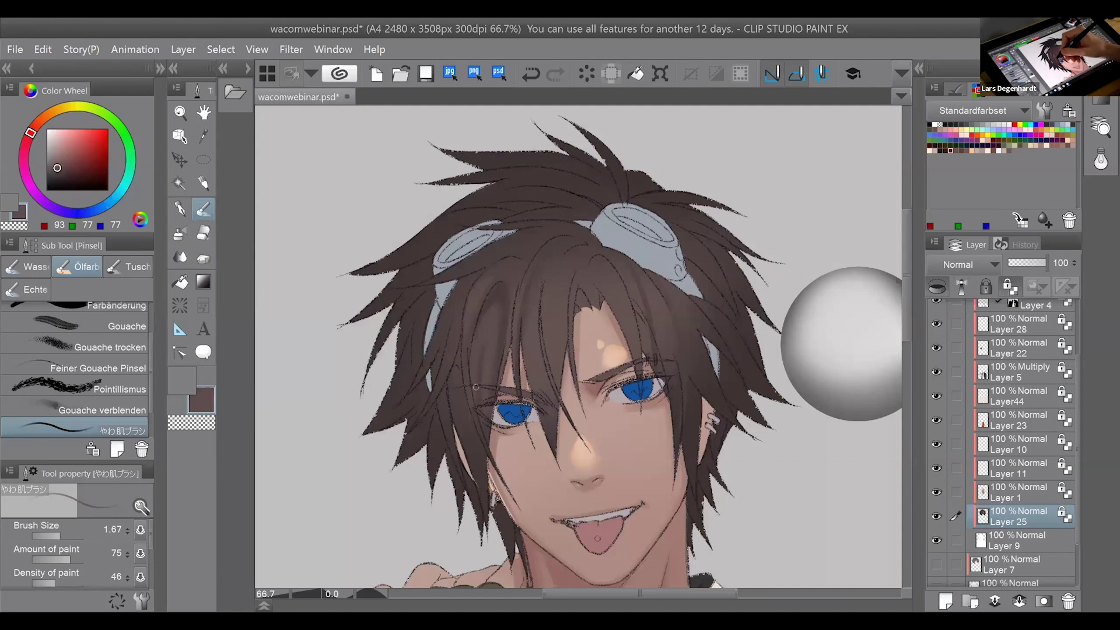
Shade and blend the central fringe strands just left of the parting with dark and mid browns sampled from the hair.
left_click(594, 214, "alt")
left_click(586, 208, "alt")
left_click(586, 208, "alt")
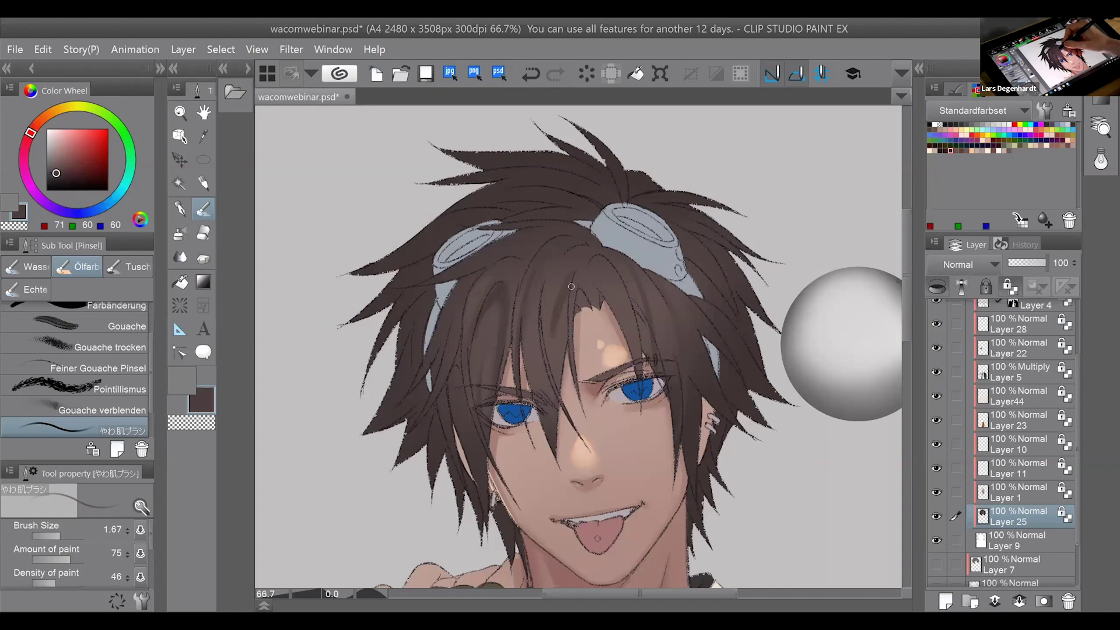
left_click(571, 306, "alt")
left_click(565, 275, "alt")
left_click(576, 266, "alt")
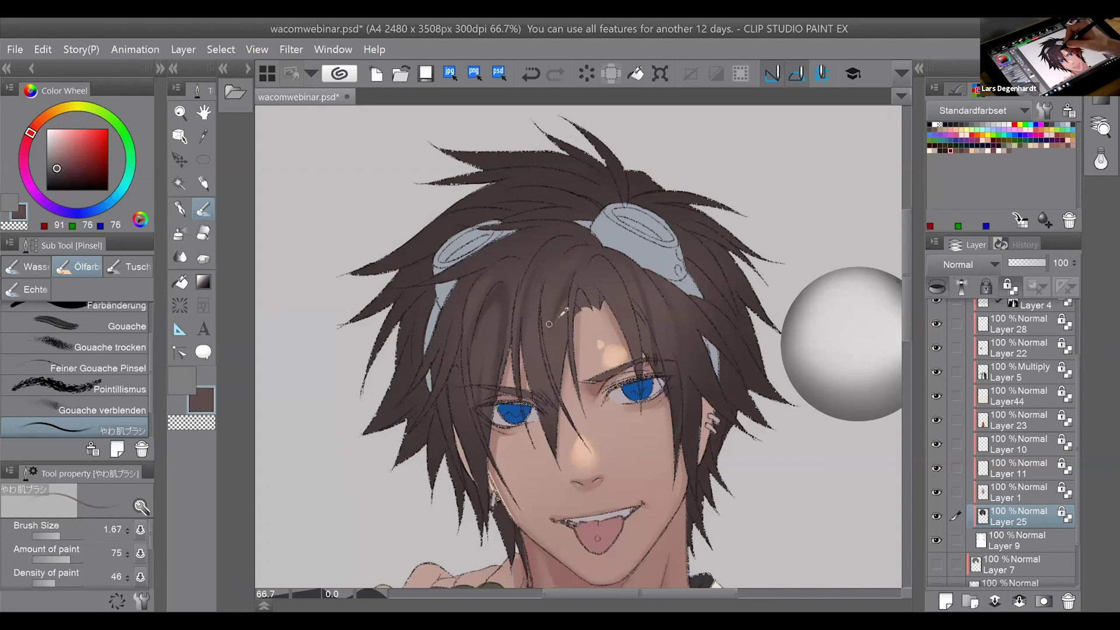
left_click(567, 292, "alt")
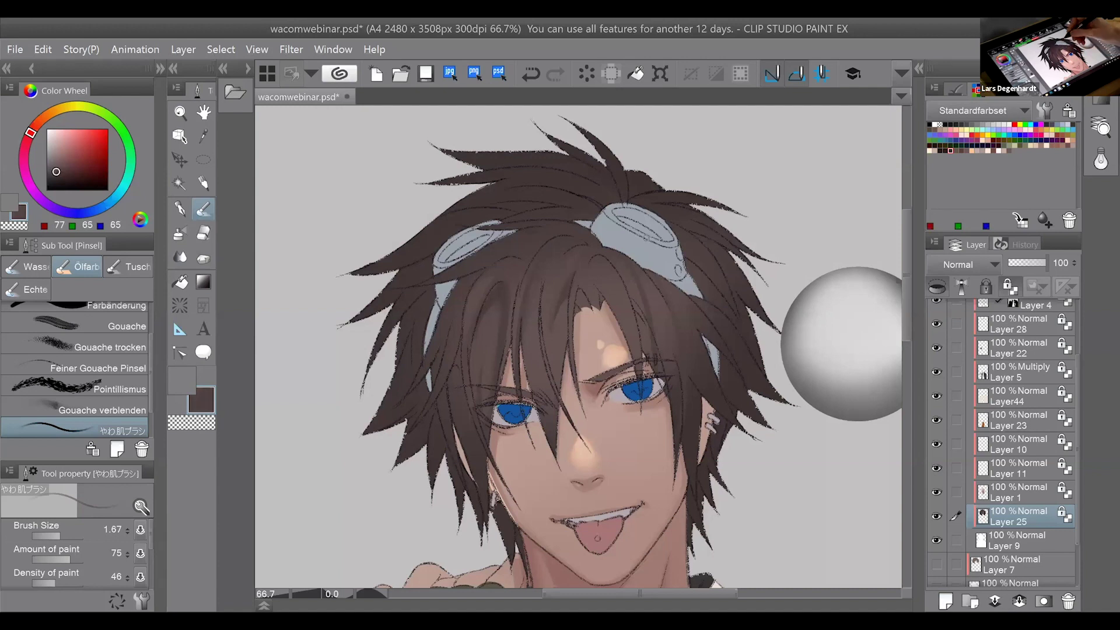
Paint shadow and highlight strokes on the fringe strands right of the parting, below the right goggle lens.
left_click(618, 271, "alt")
left_click_drag(598, 288, 618, 321)
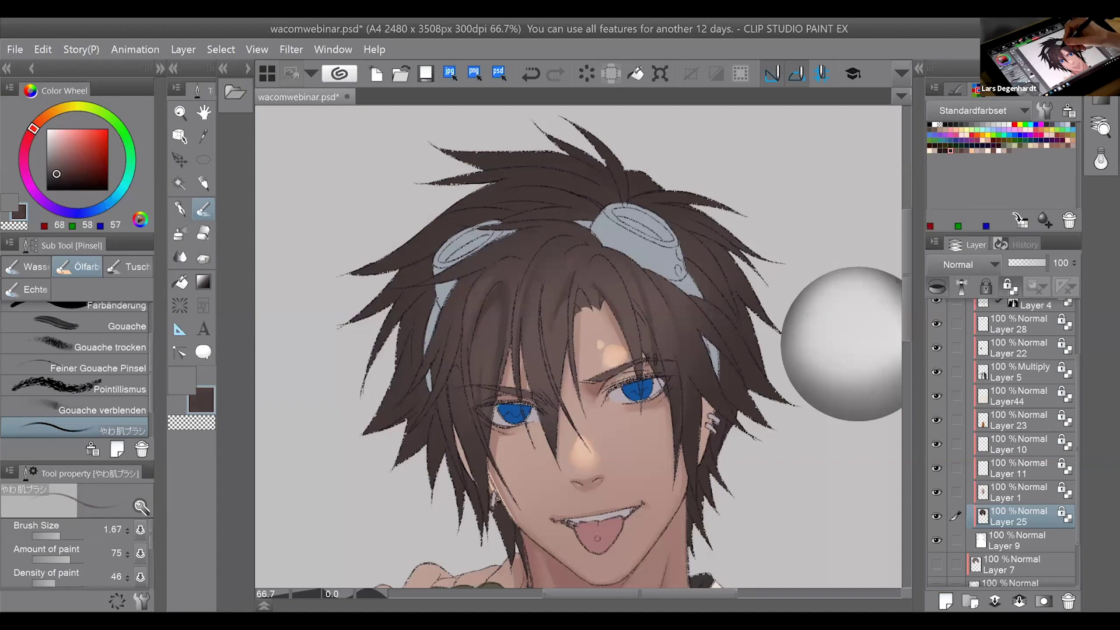
left_click(642, 328, "alt")
left_click(657, 295, "alt")
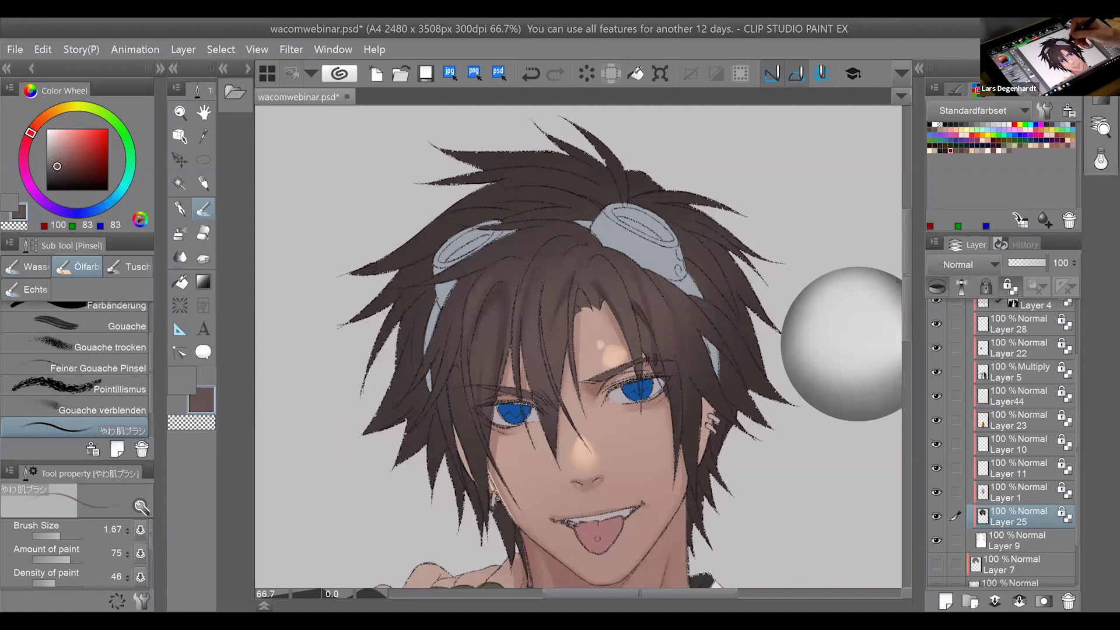
left_click(657, 290, "alt")
Paint a dark shadow along the hair strand beside the right goggle strap using sampled browns.
left_click(690, 323, "alt")
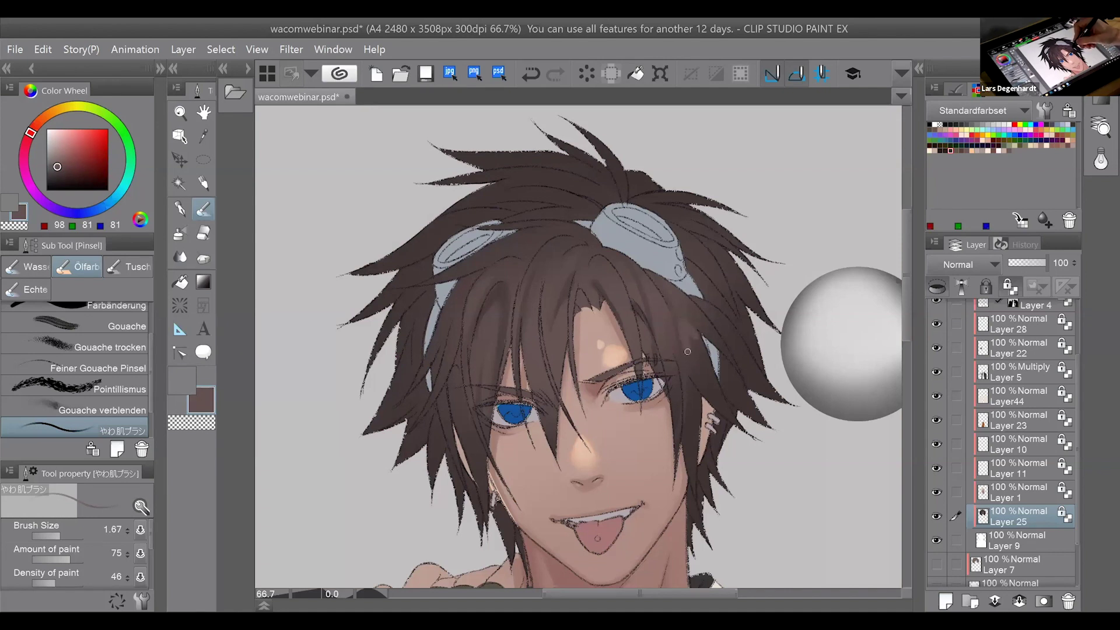
left_click_drag(695, 336, 708, 382)
left_click(707, 383, "alt")
left_click(702, 348, "alt")
left_click(696, 367, "alt")
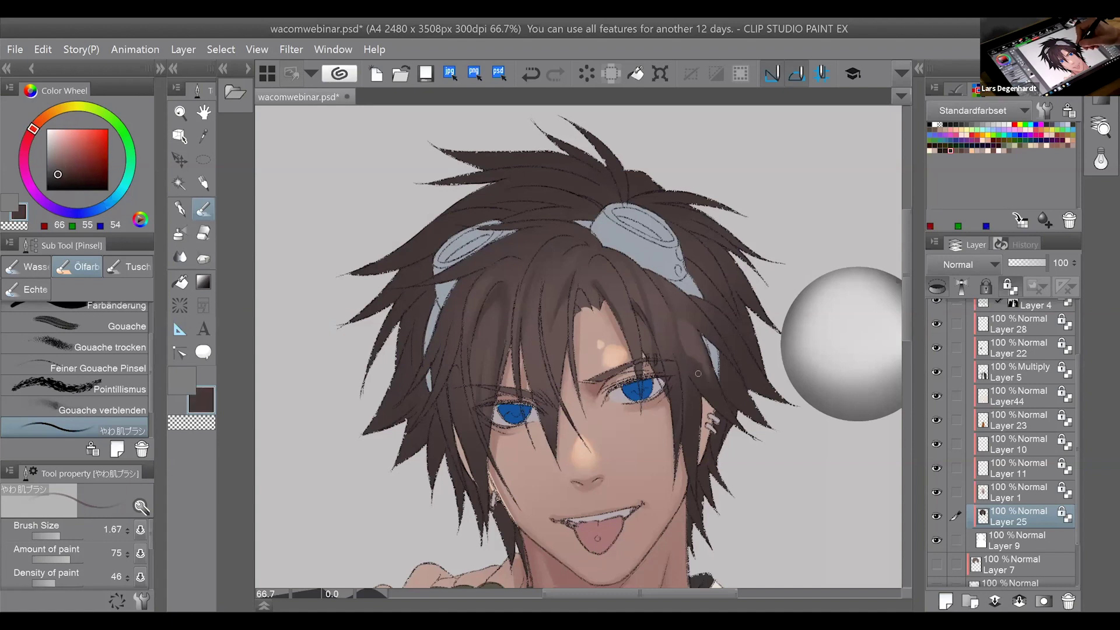
Soften the shadow edge on the strand beside the right goggle strap with alternating sampled light and dark browns.
left_click(670, 345, "alt")
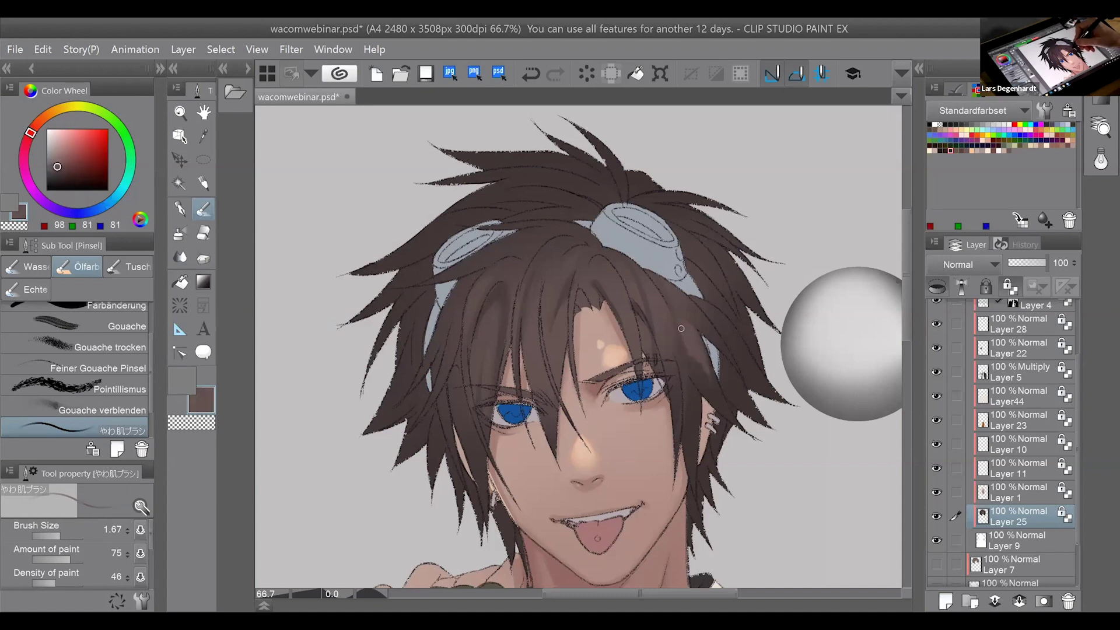
left_click(695, 369, "alt")
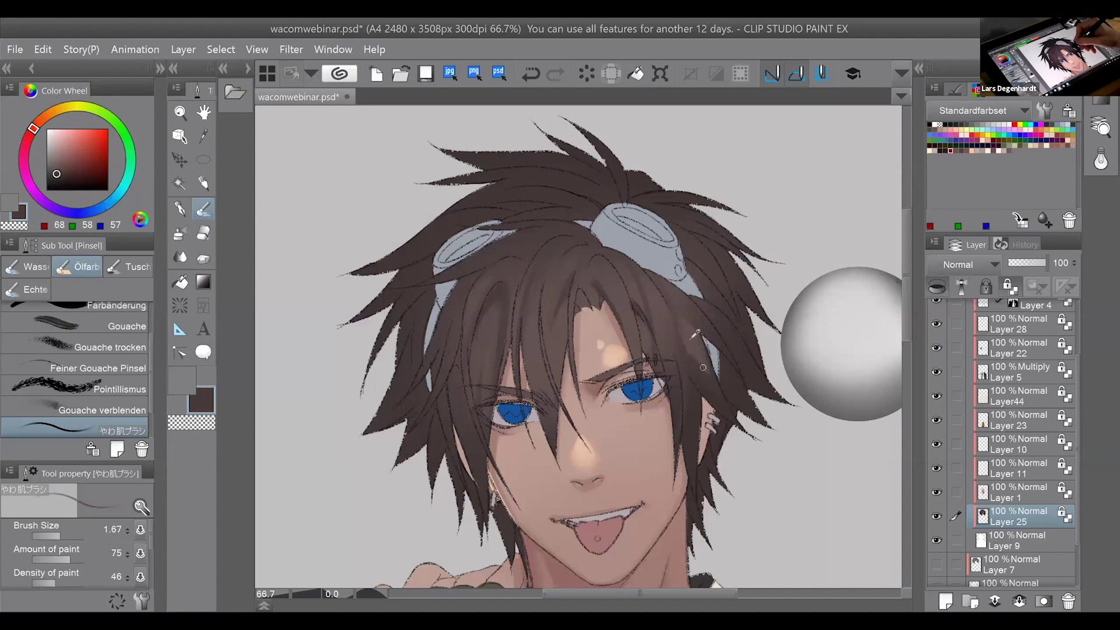
left_click(703, 367, "alt")
left_click(703, 363, "alt")
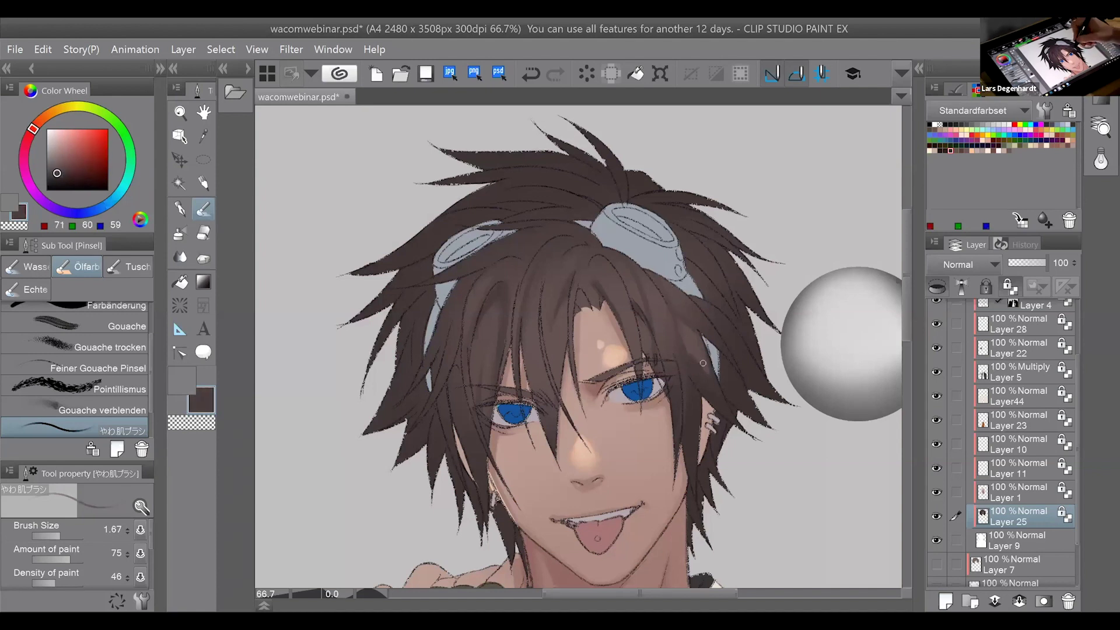
Undo the last stroke and repaint the lower end of the strand above the right ear in sampled dark brown.
left_click(680, 304, "alt")
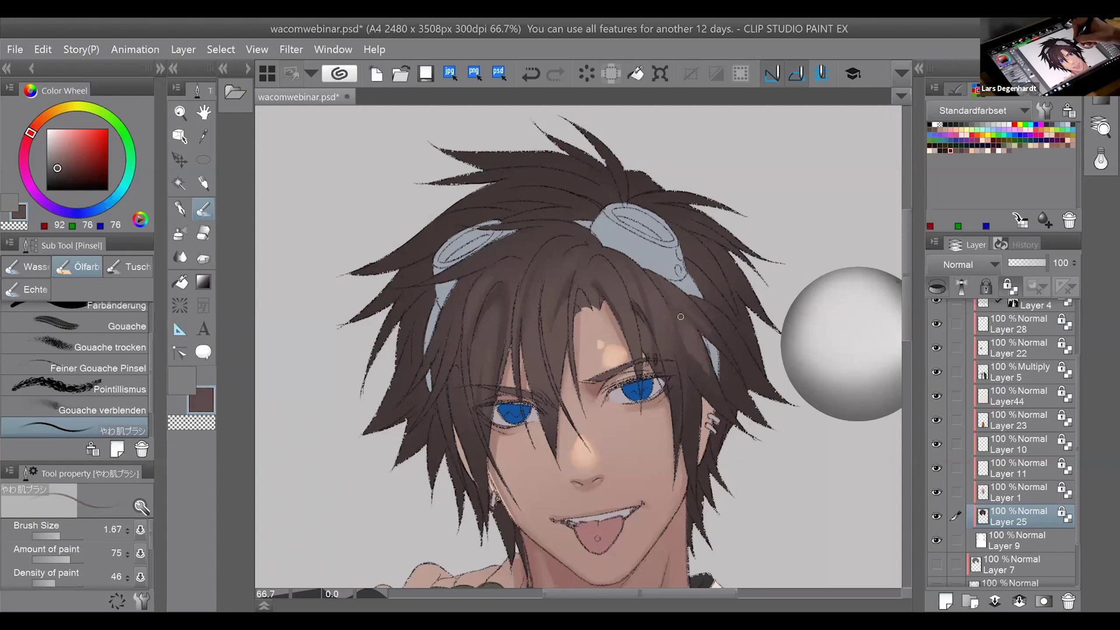
key("ctrl+z")
left_click(696, 383, "alt")
left_click_drag(693, 381, 699, 386)
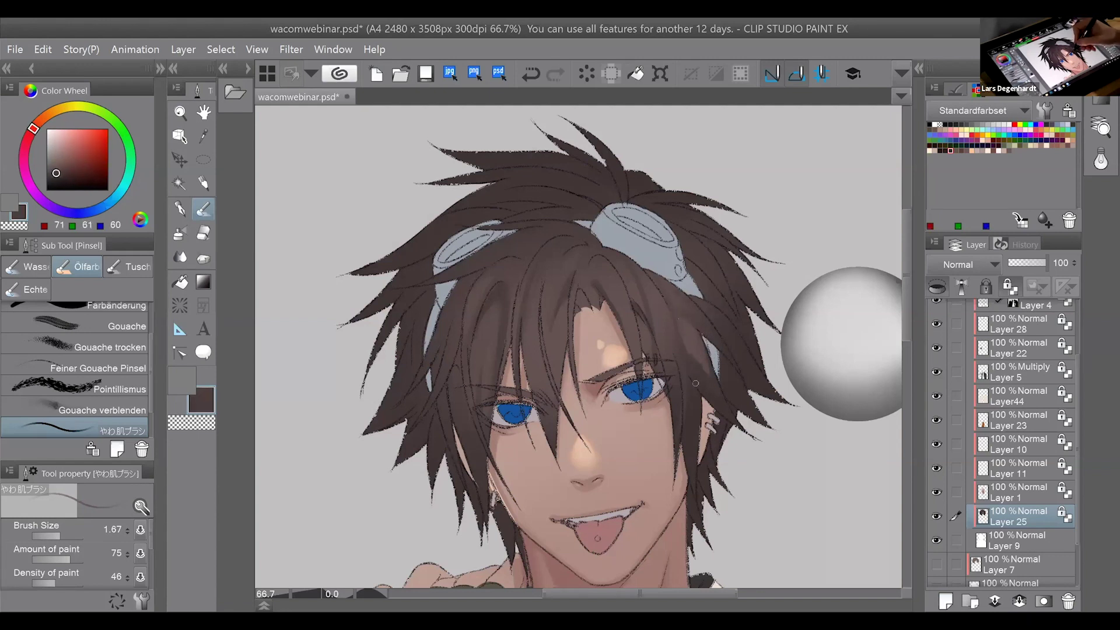
Shade the long fringe strand hanging between the eyes with alternating sampled dark and light browns.
left_click(555, 320, "alt")
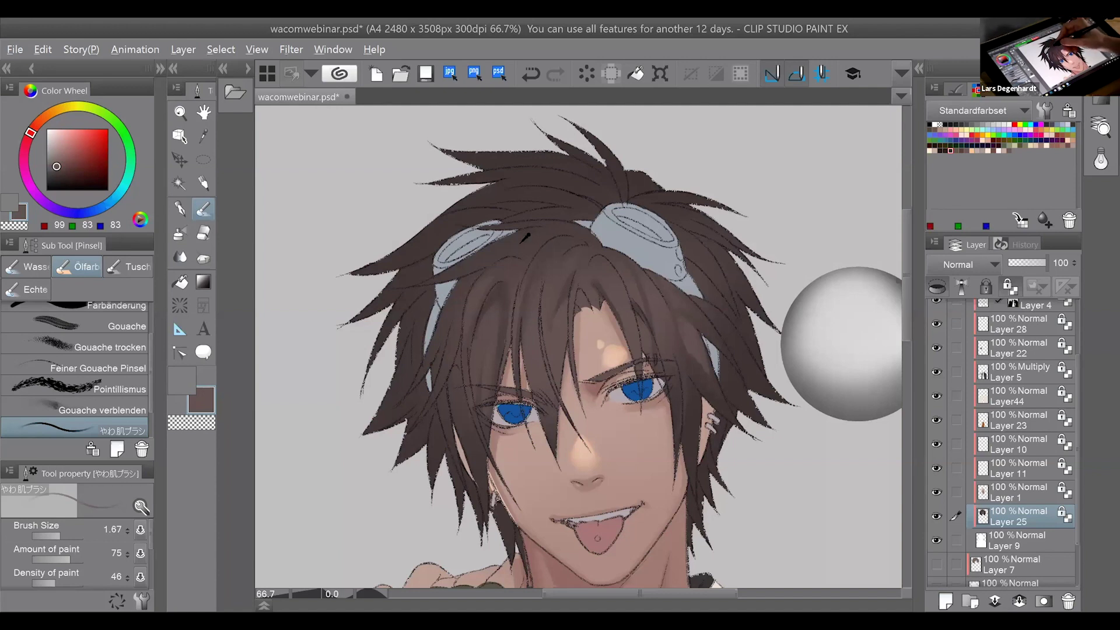
left_click(553, 371, "alt")
left_click_drag(529, 338, 541, 392)
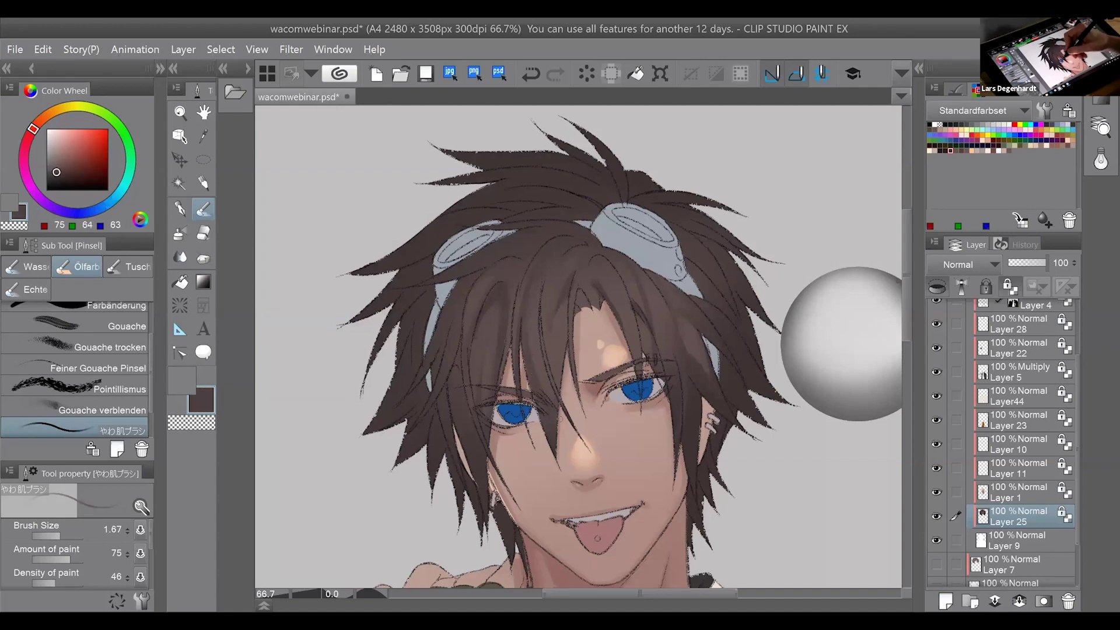
left_click(540, 362, "alt")
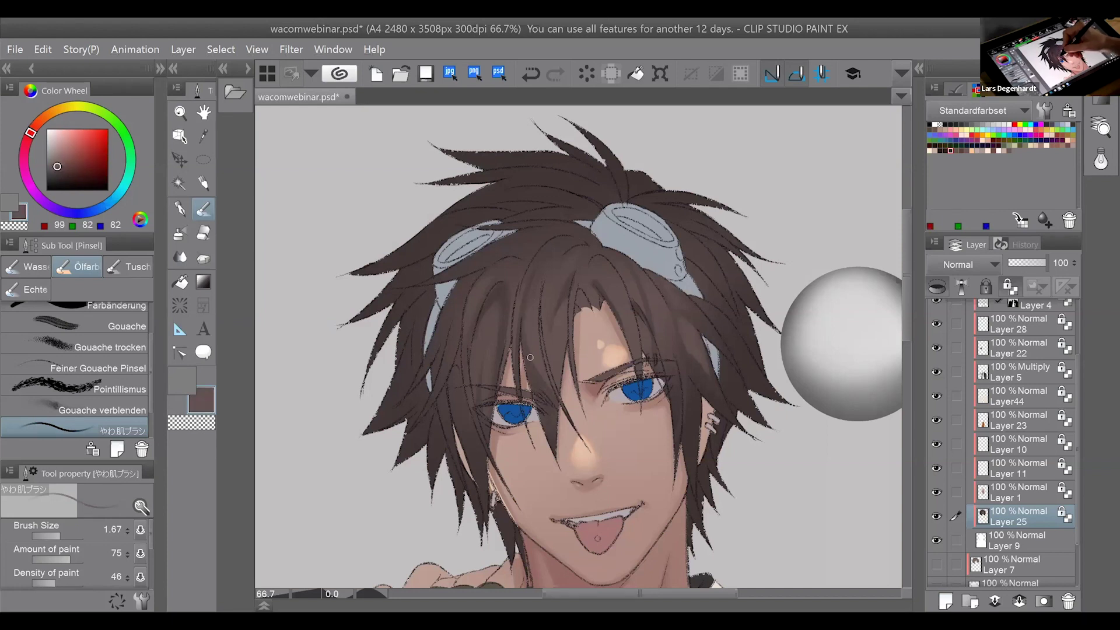
left_click(546, 264, "alt")
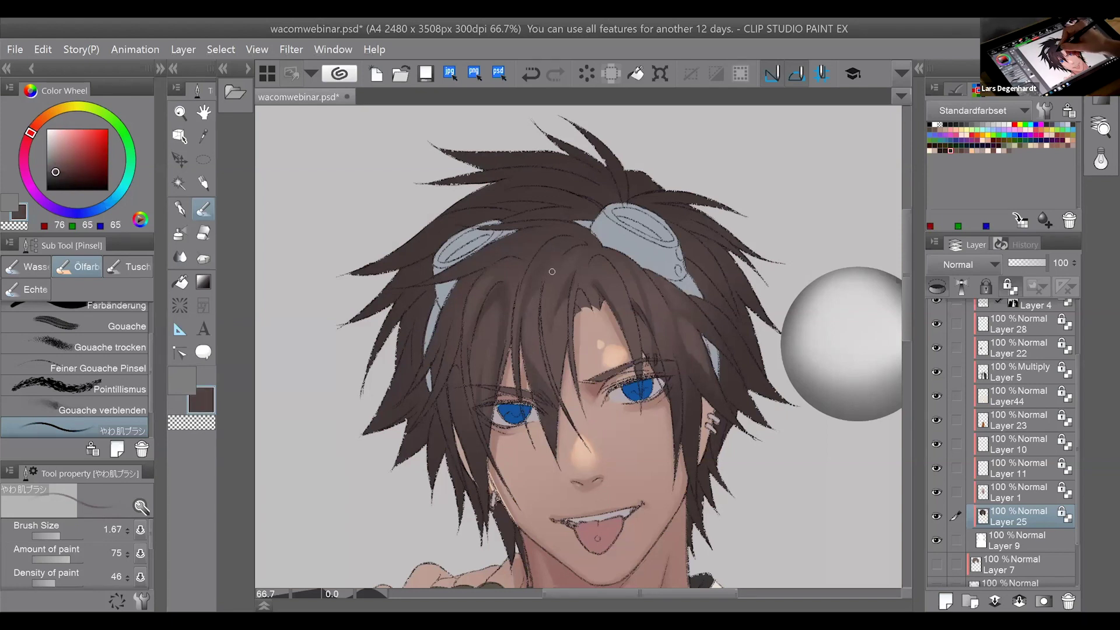
left_click(532, 317, "alt")
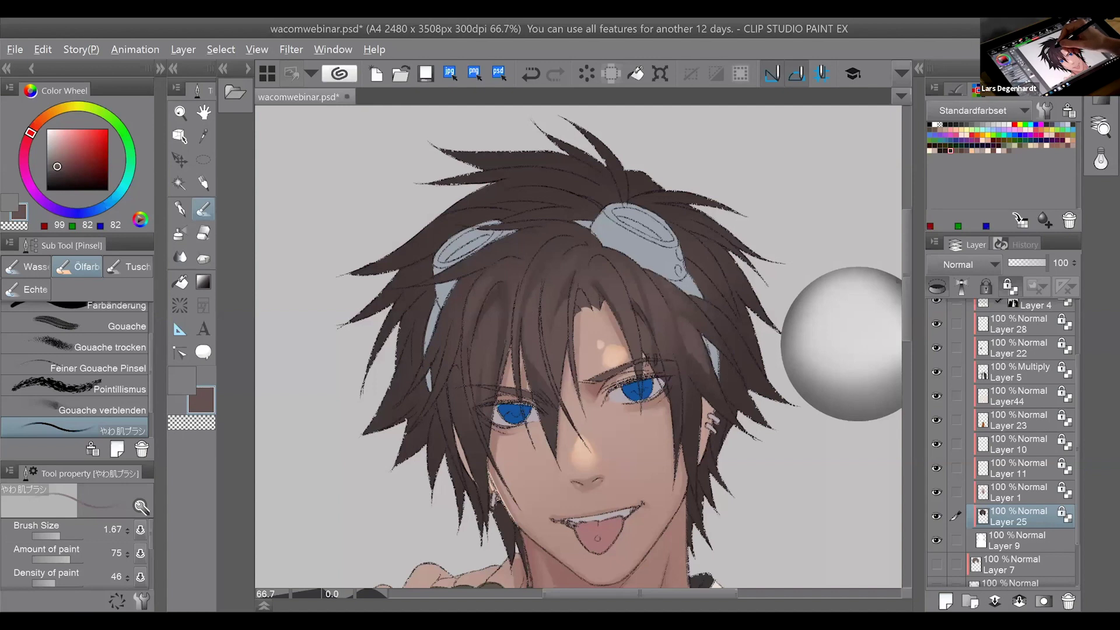
Blend the upper part of the central fringe strand beside the parting with sampled mid browns.
left_click(546, 273, "alt")
left_click(558, 267, "alt")
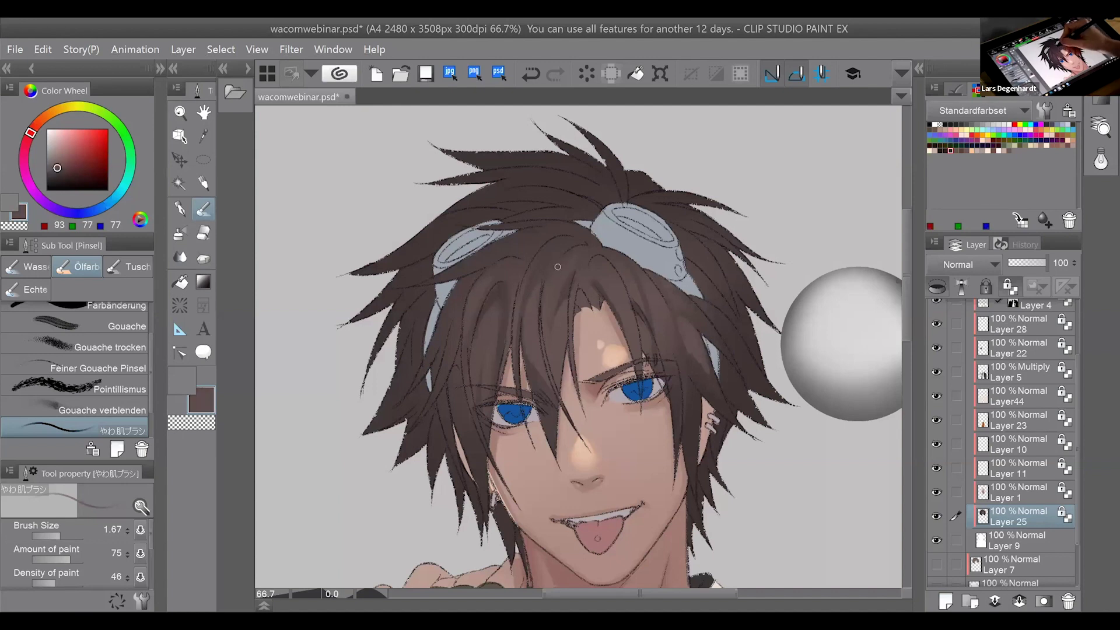
left_click(558, 262, "alt")
left_click(559, 248, "alt")
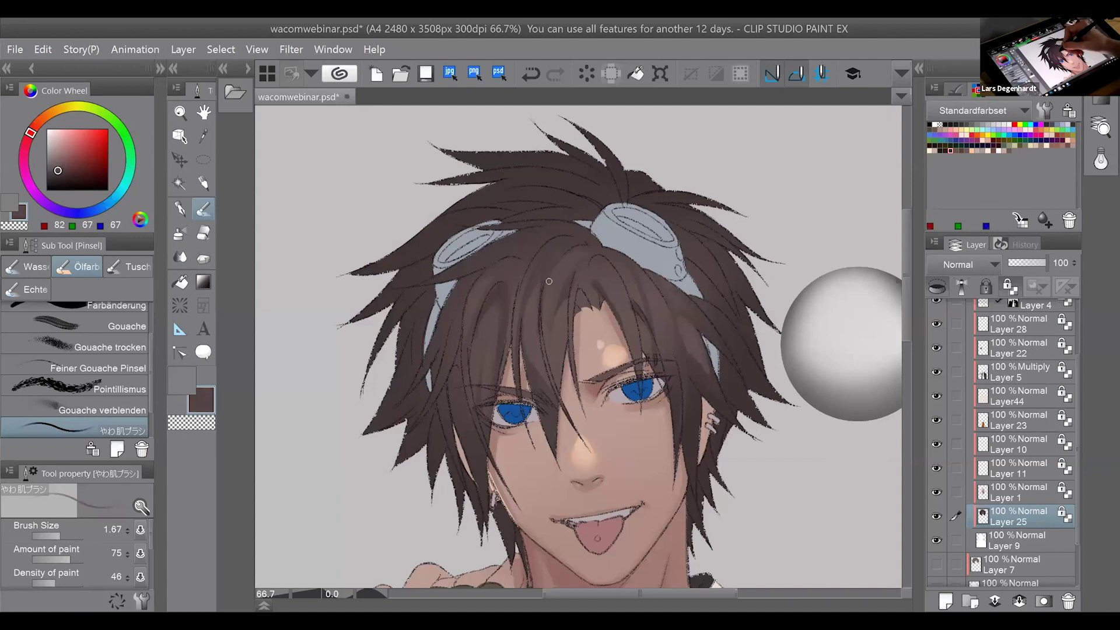
left_click(551, 306, "alt")
left_click(560, 332, "alt")
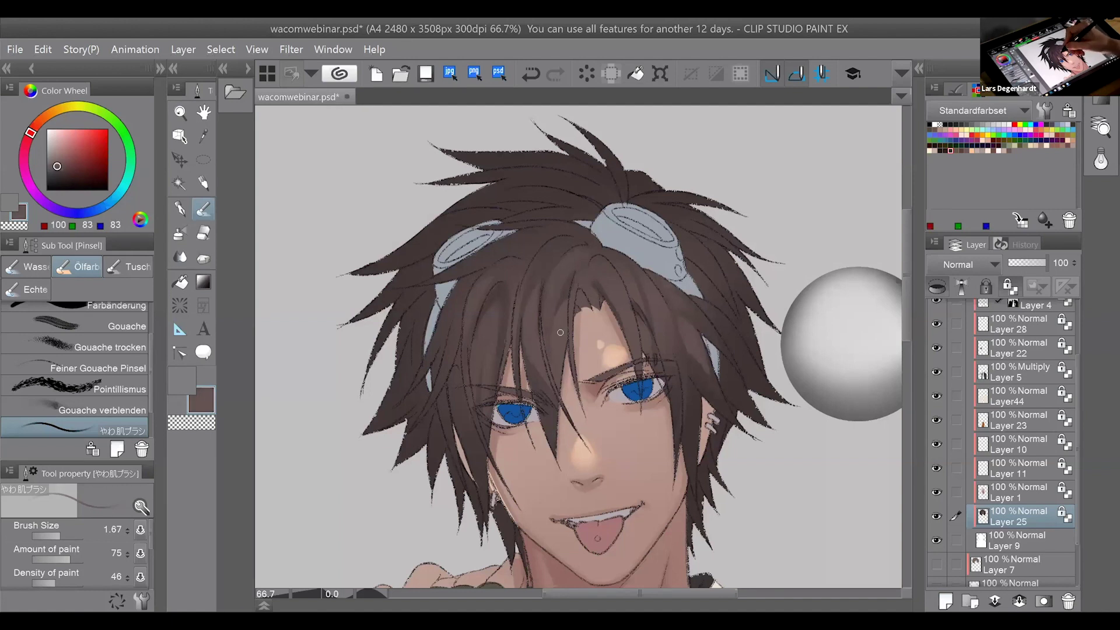
Rework the fringe strand above the left eye in sampled browns, undo the last stroke, and lighten the hair between the goggle lenses.
left_click(509, 299, "alt")
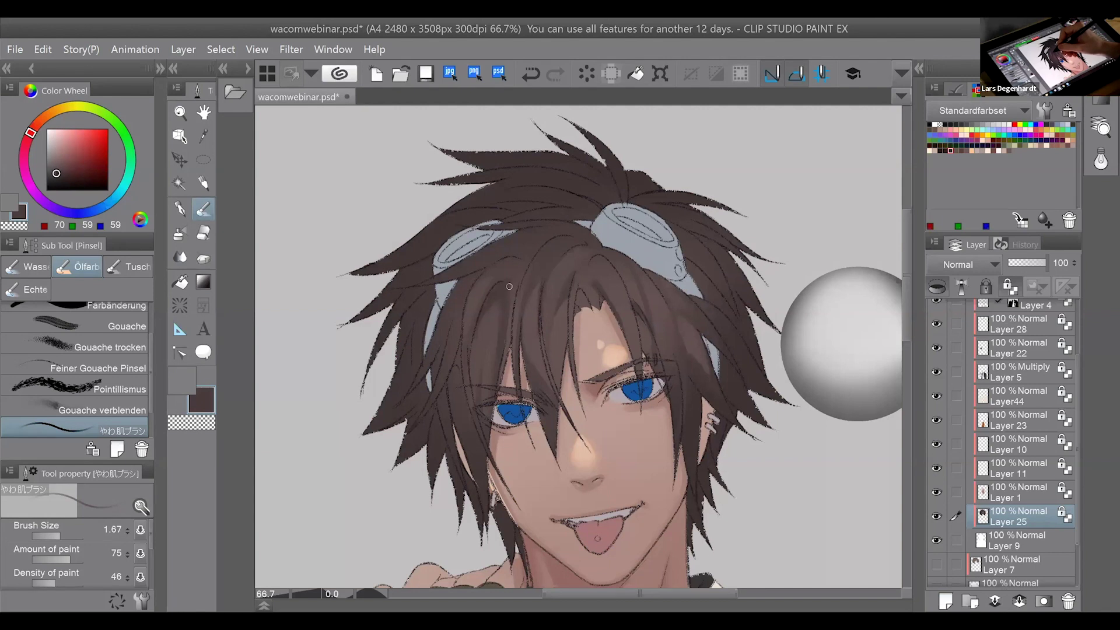
left_click(501, 330, "alt")
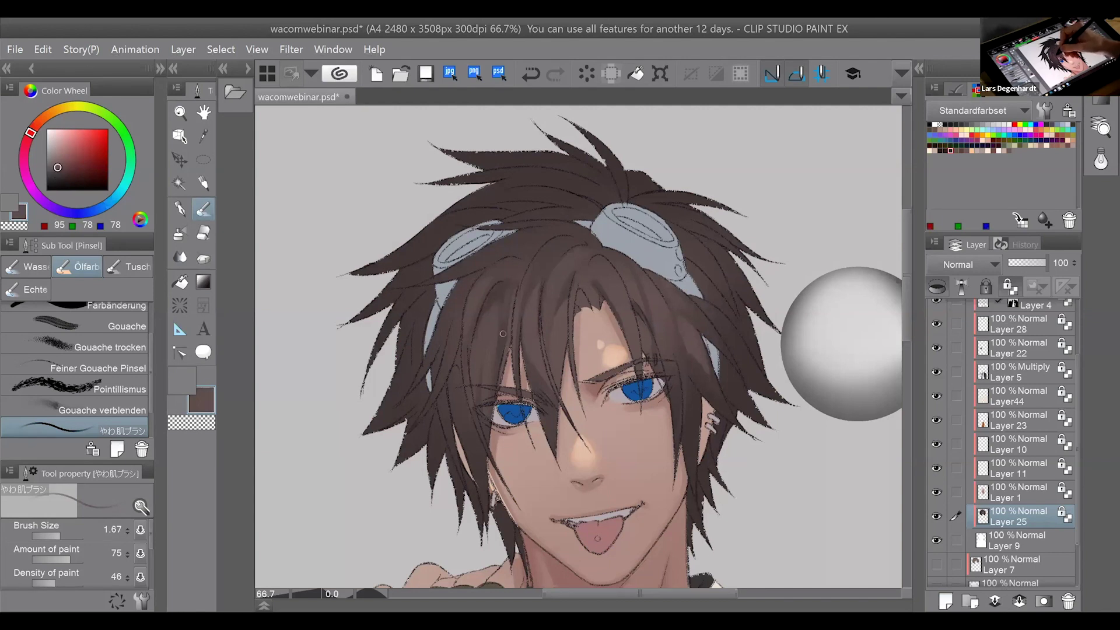
key("ctrl+z")
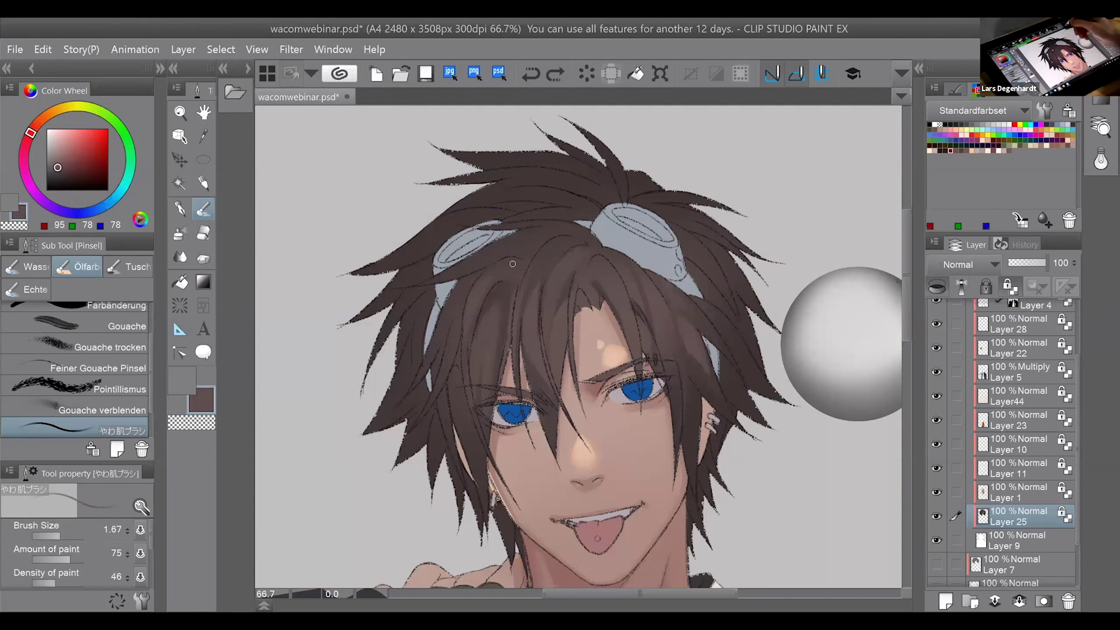
left_click(508, 274, "alt")
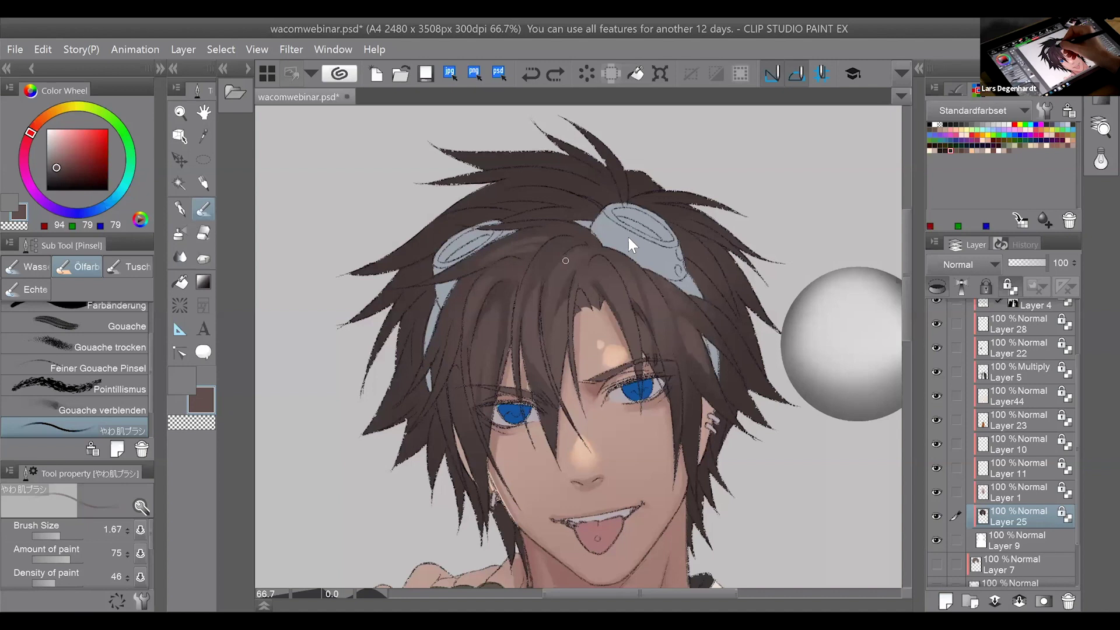
Paint light brown at the root of the central fringe strand, undo the last stroke, and repaint it in sampled darker brown.
left_click_drag(567, 247, 559, 252)
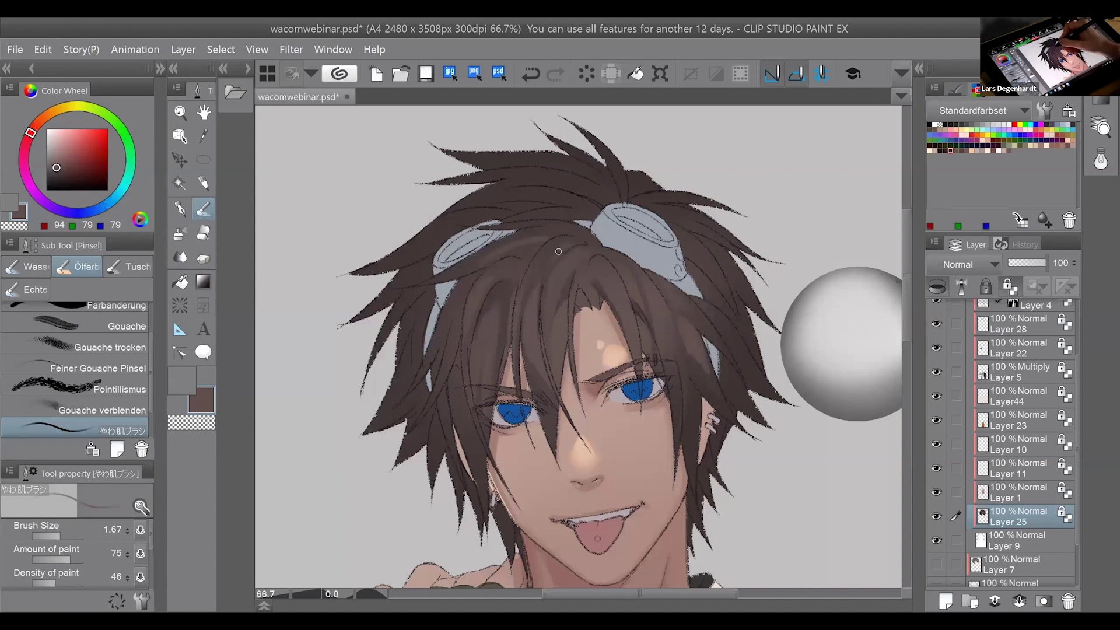
left_click(544, 287, "alt")
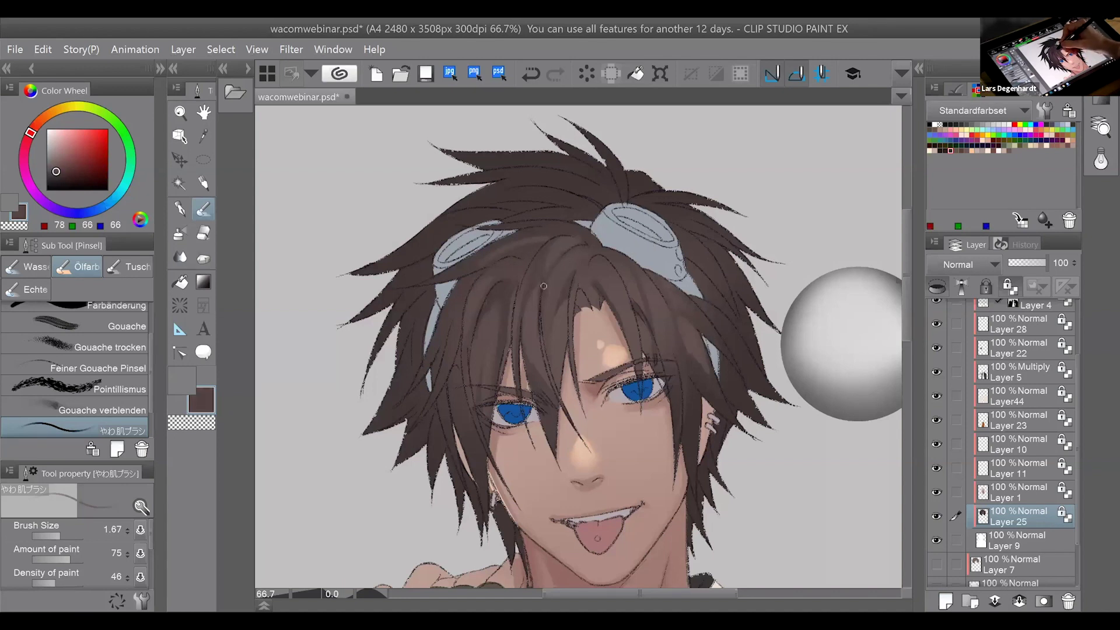
key("ctrl+z")
left_click_drag(561, 268, 545, 287)
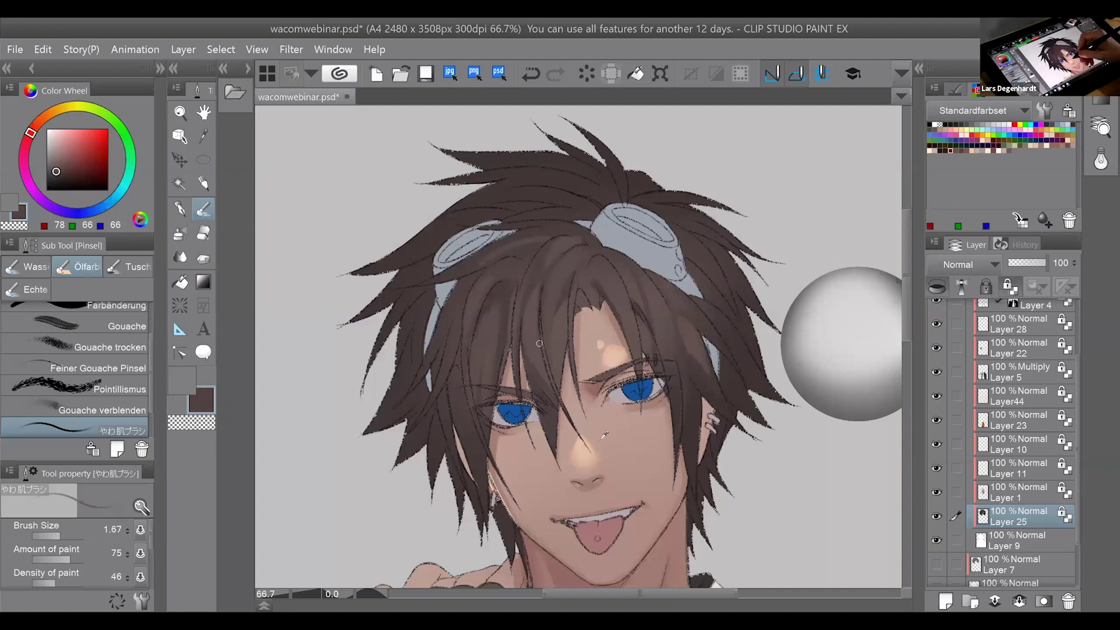
Choose a muted orange-brown paint colour, RGB 114, 80, 50.
key("alt")
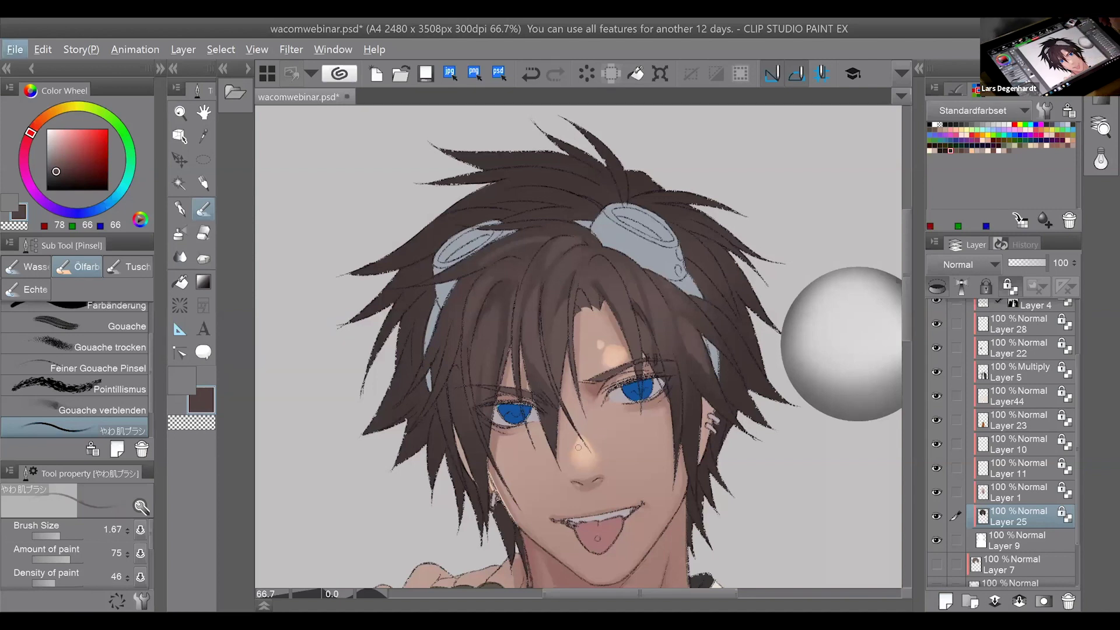
left_click(559, 248, "alt")
left_click_drag(54, 113, 101, 143)
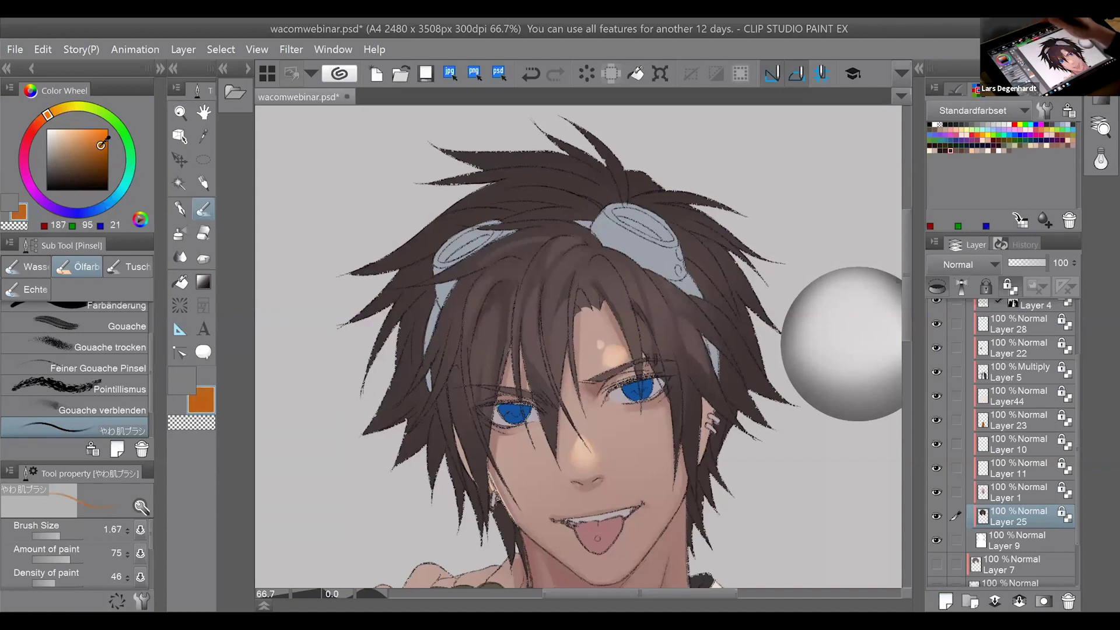
left_click(560, 272, "alt")
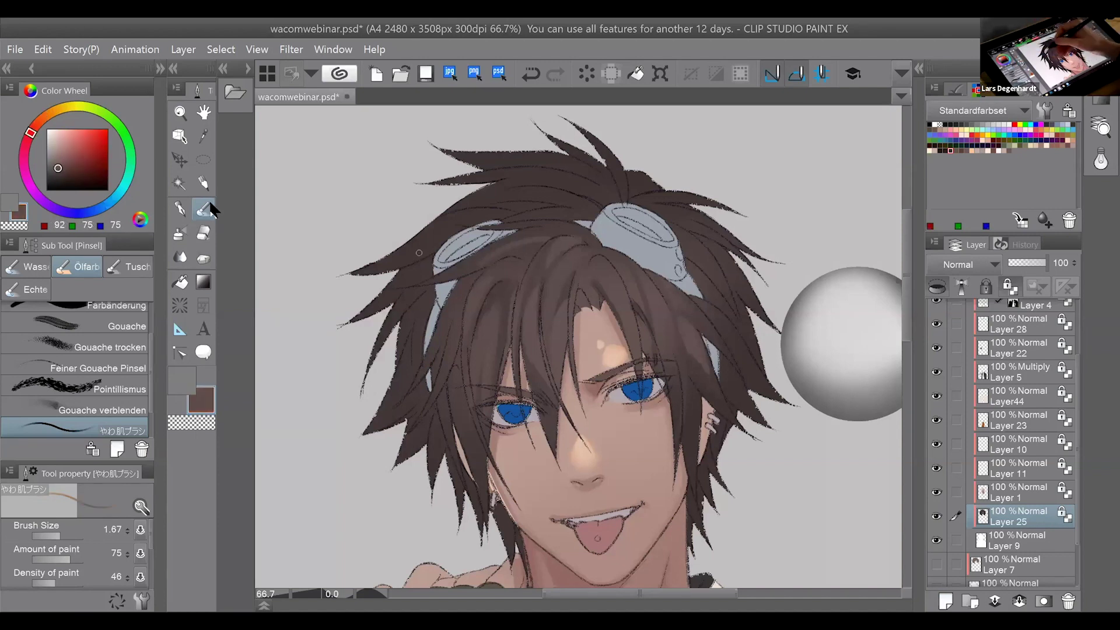
left_click(92, 161)
left_click(59, 107)
left_click(53, 113)
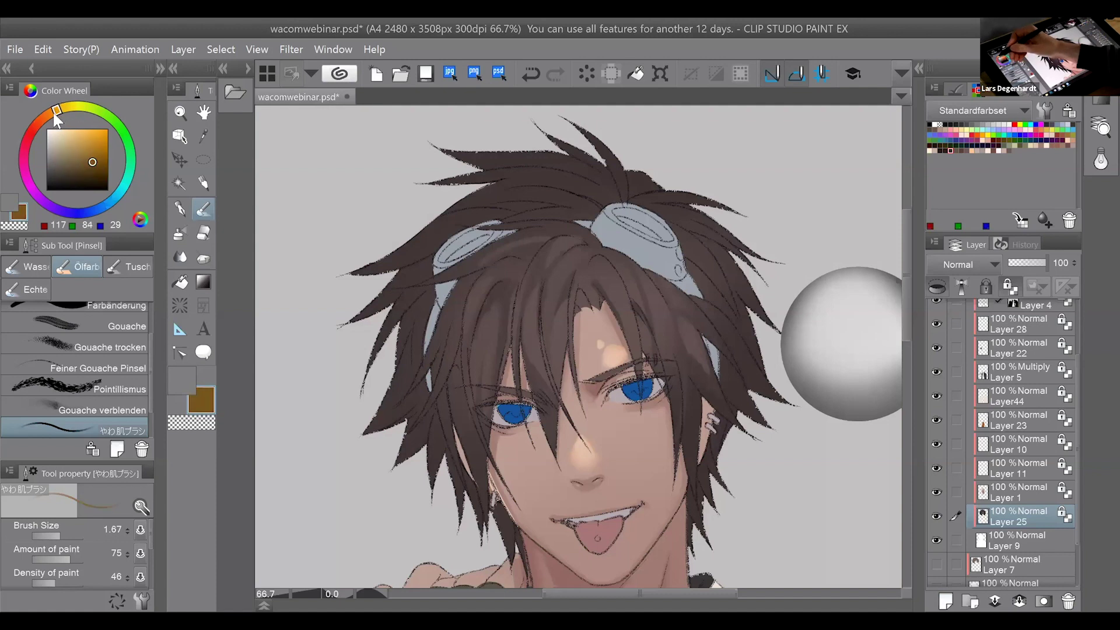
left_click(93, 159)
left_click(92, 162)
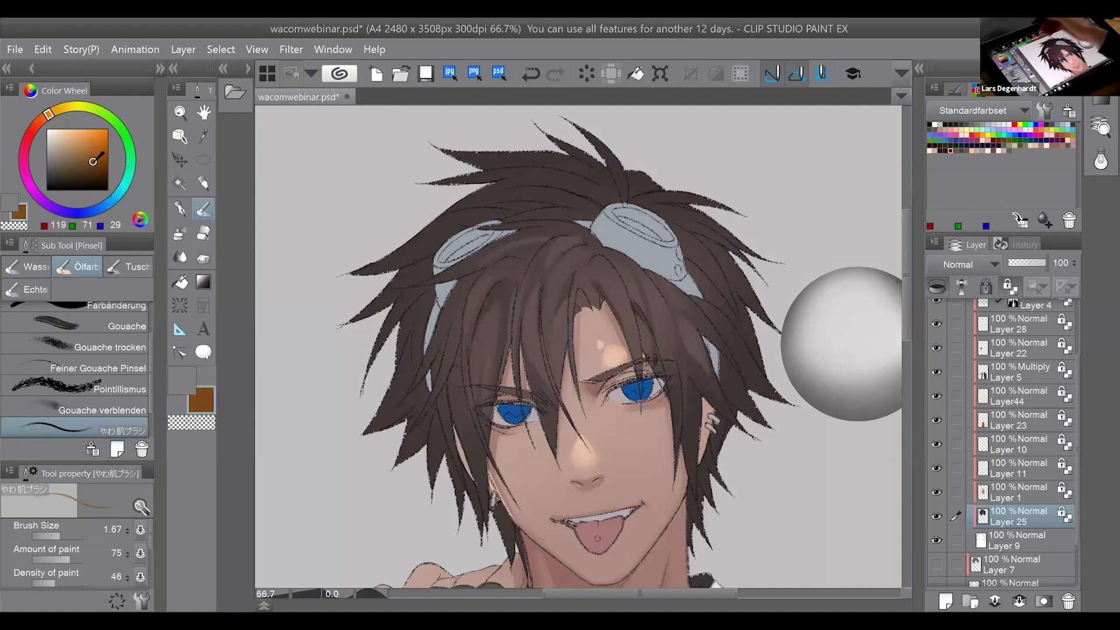
key("ctrl+z")
left_click(587, 277, "alt")
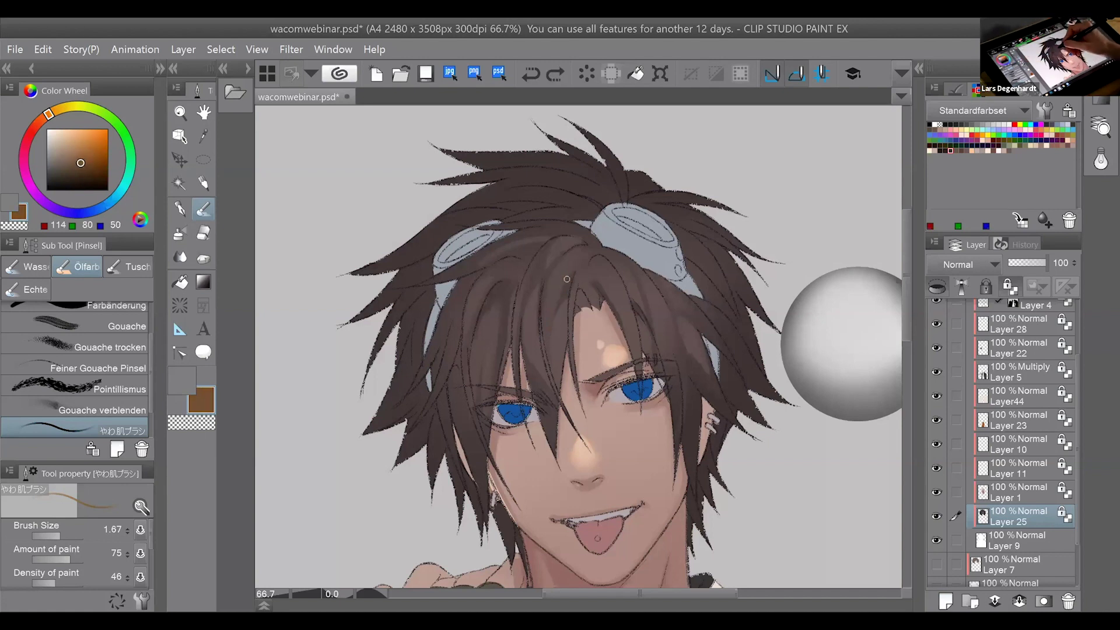
Paint a warm orange-brown accent on the central fringe strand beside the parting and blend its edges with sampled browns.
left_click_drag(571, 273, 550, 344)
key("ctrl+z")
left_click(551, 317, "alt")
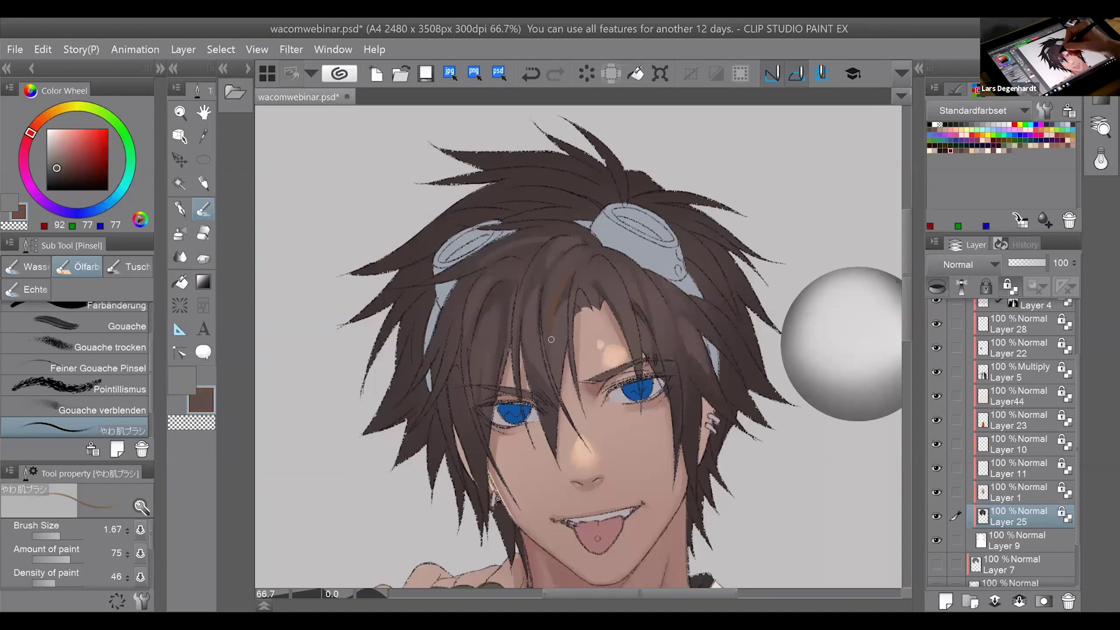
left_click(568, 281, "alt")
left_click(559, 297, "alt")
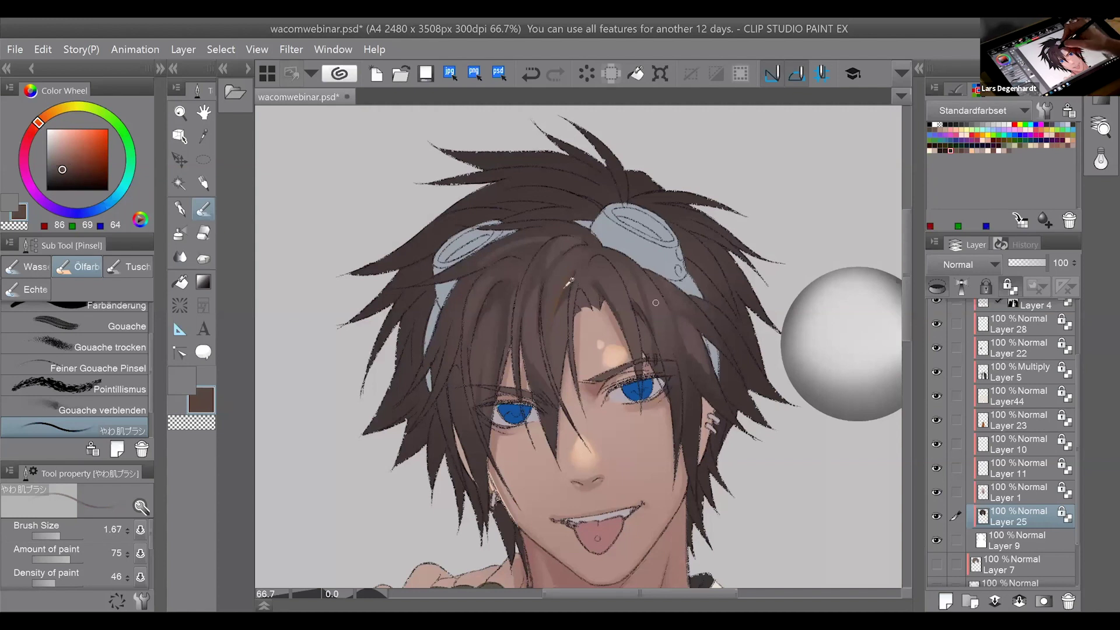
left_click(569, 284, "alt")
left_click_drag(539, 290, 549, 390)
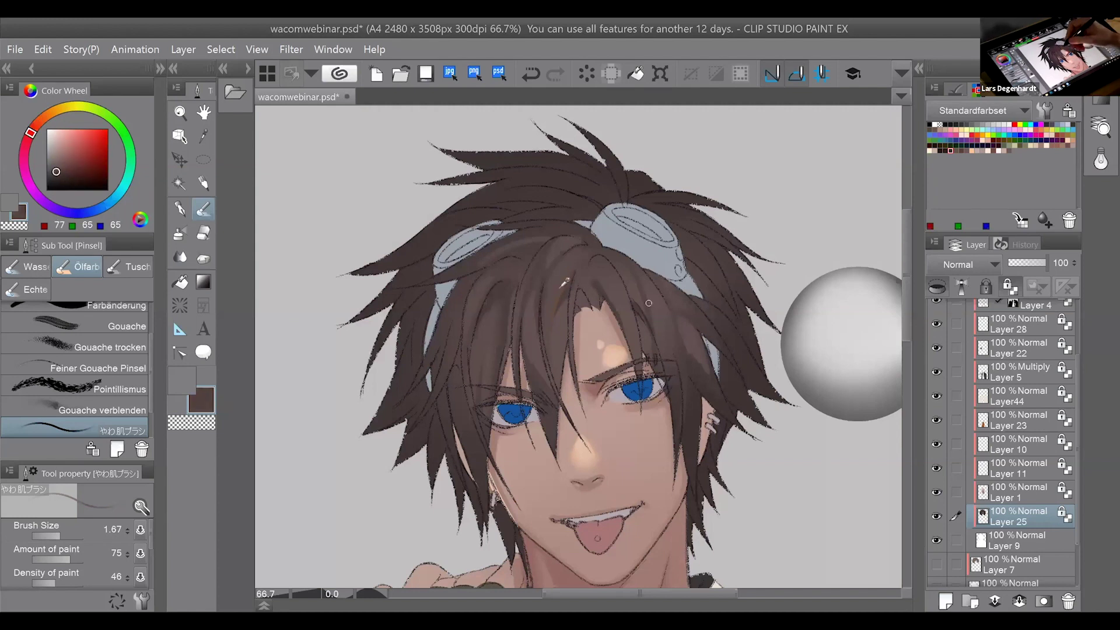
Add warm brown tints to the fringe strands below the right goggle lens using sampled hair colours.
left_click(663, 272, "alt")
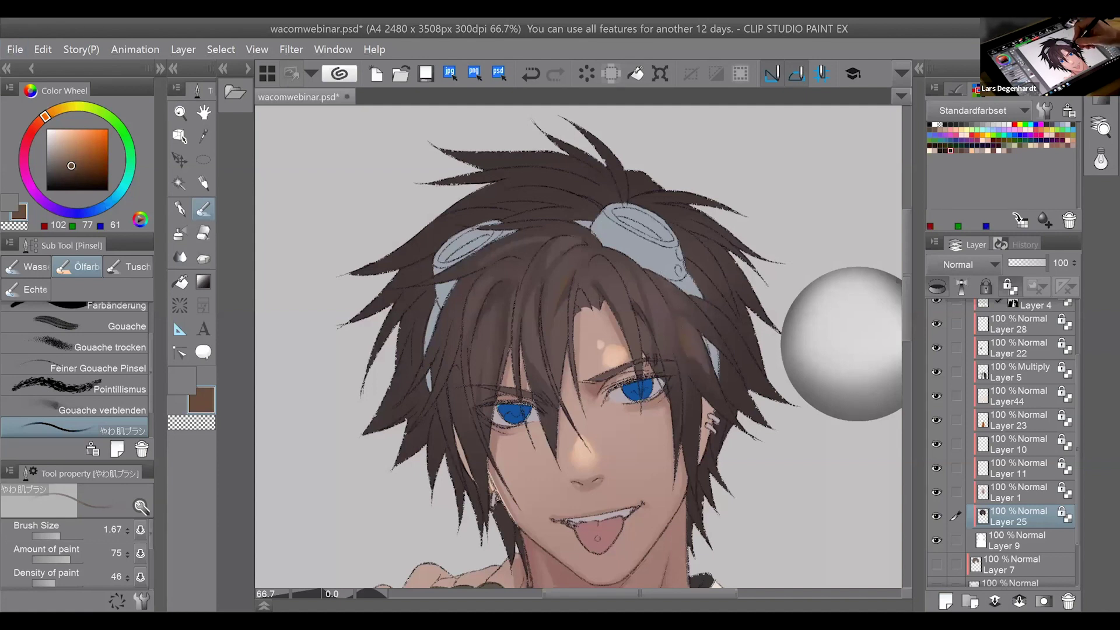
left_click(657, 289, "alt")
left_click(656, 288, "alt")
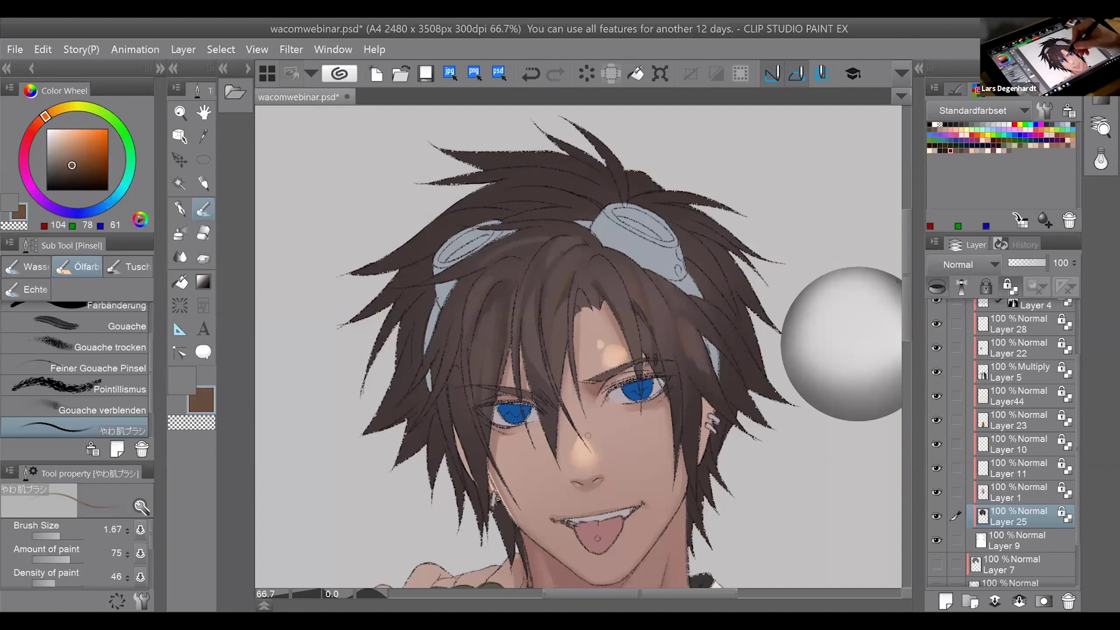
left_click(631, 277, "alt")
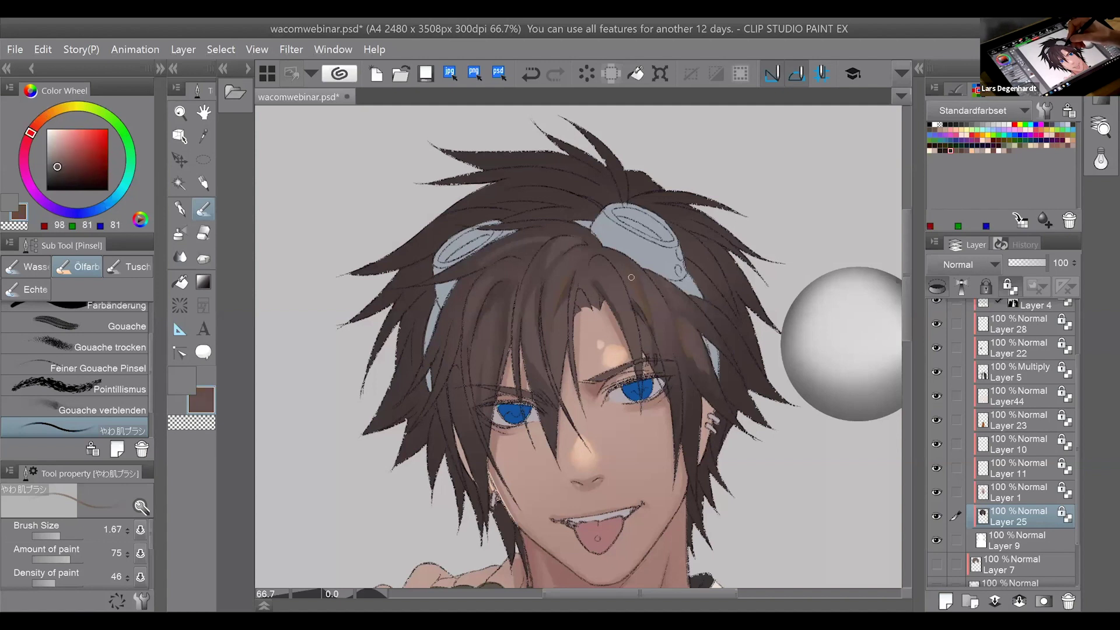
Blend the strand along the right goggle strap down to the ear with alternating sampled light and dark browns at brush size 1.75.
left_click(695, 349, "alt")
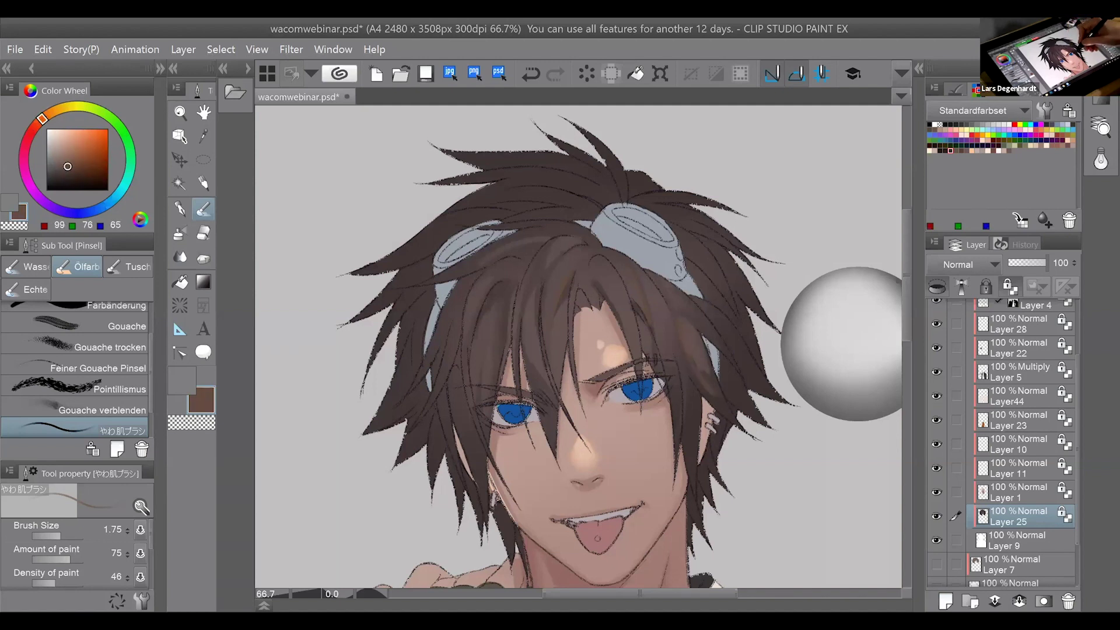
left_click(722, 405, "alt")
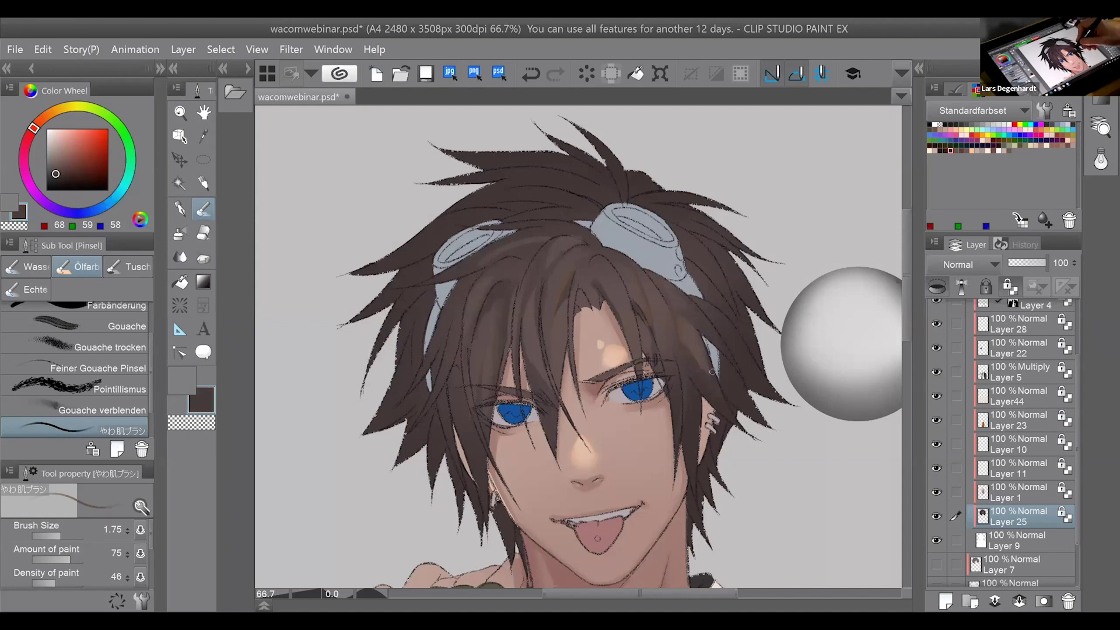
left_click(698, 350, "alt")
left_click_drag(695, 353, 718, 392)
left_click(721, 396, "alt")
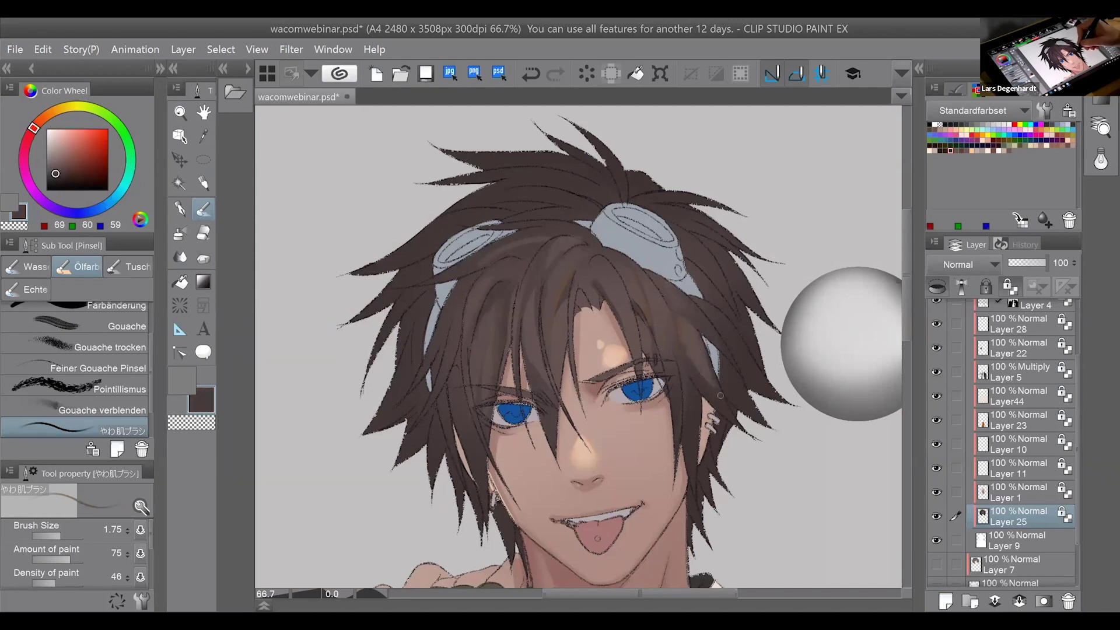
left_click(696, 341, "alt")
left_click_drag(697, 344, 719, 395)
left_click(720, 390, "alt")
left_click(694, 331, "alt")
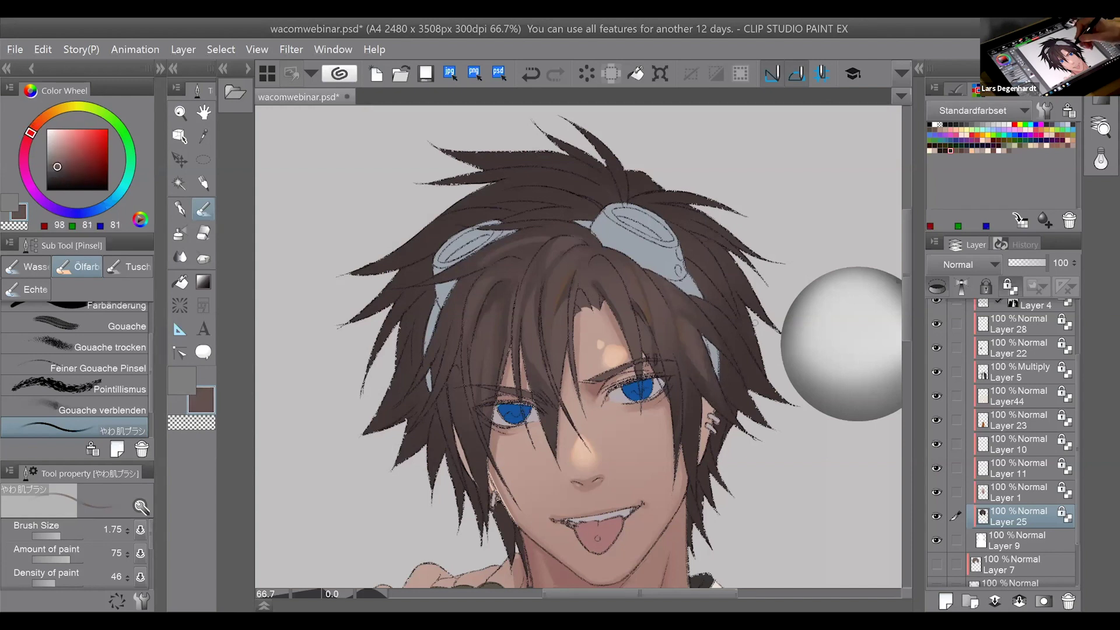
left_click(683, 306, "alt")
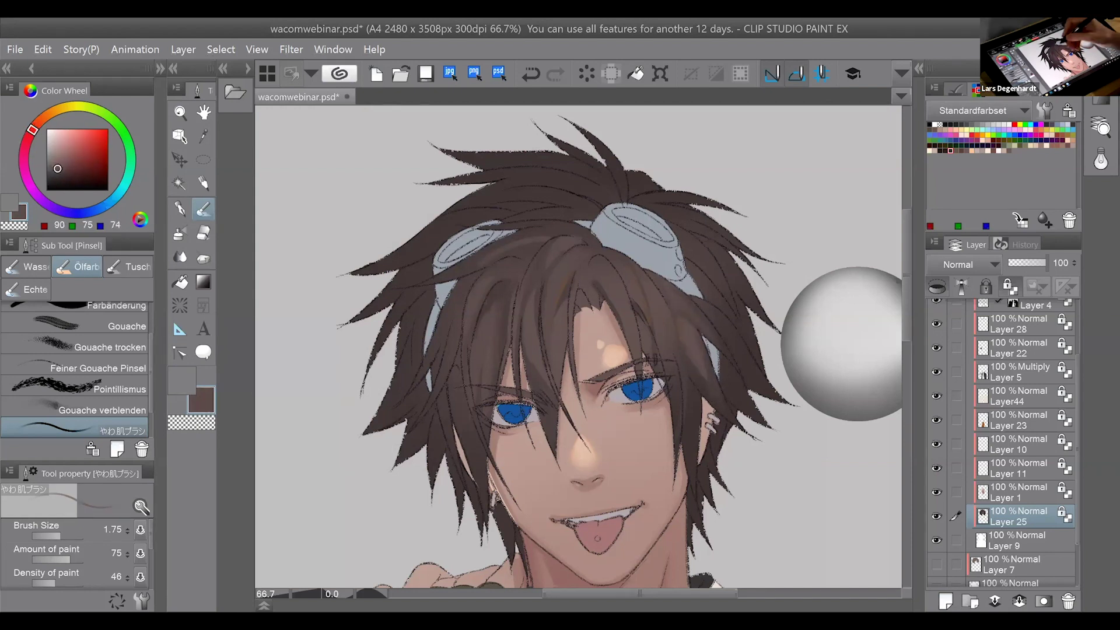
Try to paint a light reddish-brown accent on the central fringe strand beside the parting.
left_click(517, 314, "alt")
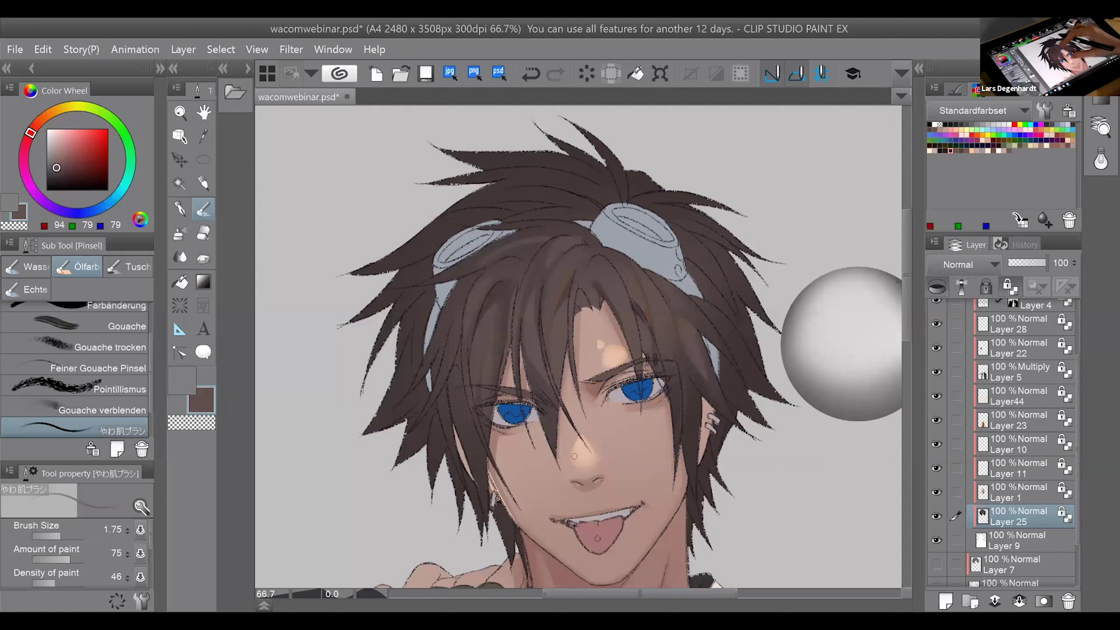
left_click_drag(575, 457, 562, 476)
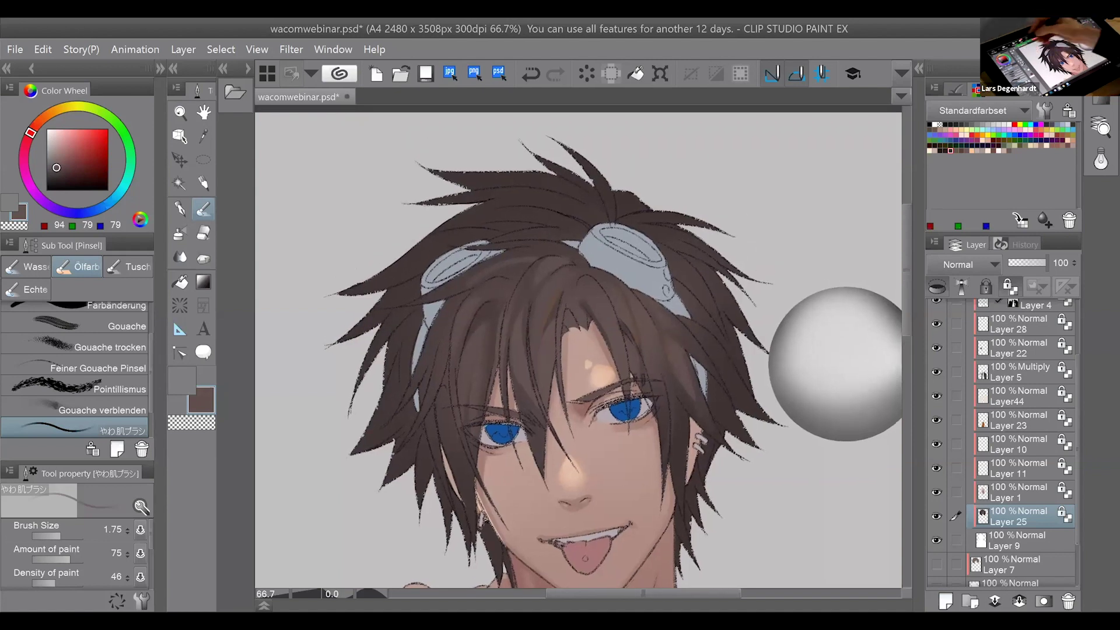
left_click(56, 152)
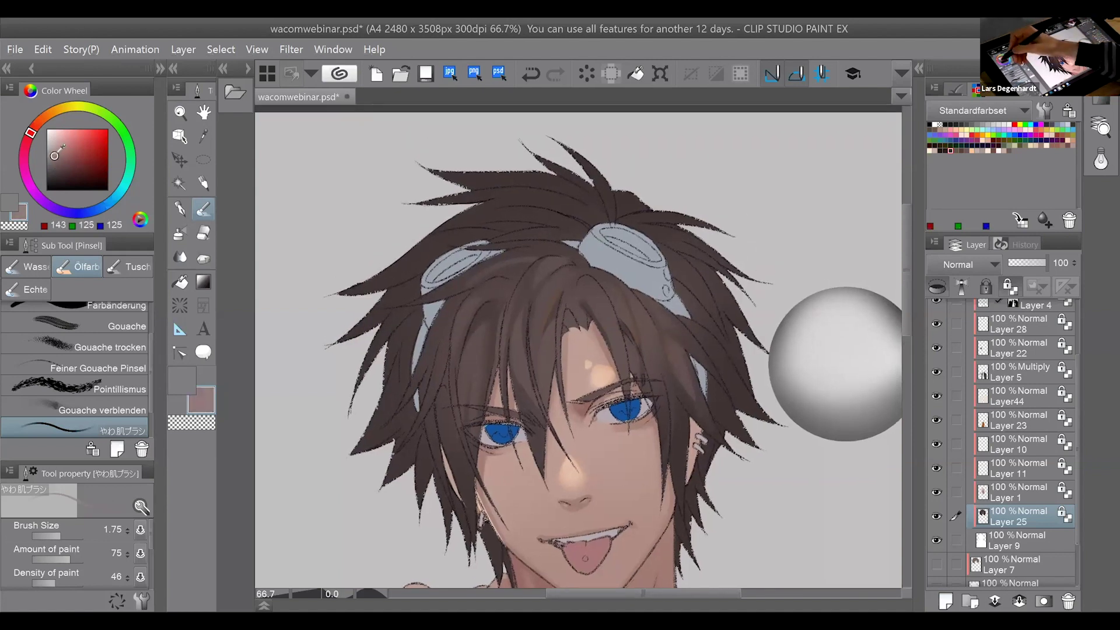
left_click(35, 127)
left_click_drag(551, 325, 543, 355)
left_click(71, 153)
key("ctrl+z")
Paint warm brown accents (RGB 119, 93, 84) on the central fringe strands beside the parting, refining them at brush size 0.82.
left_click_drag(71, 153, 74, 156)
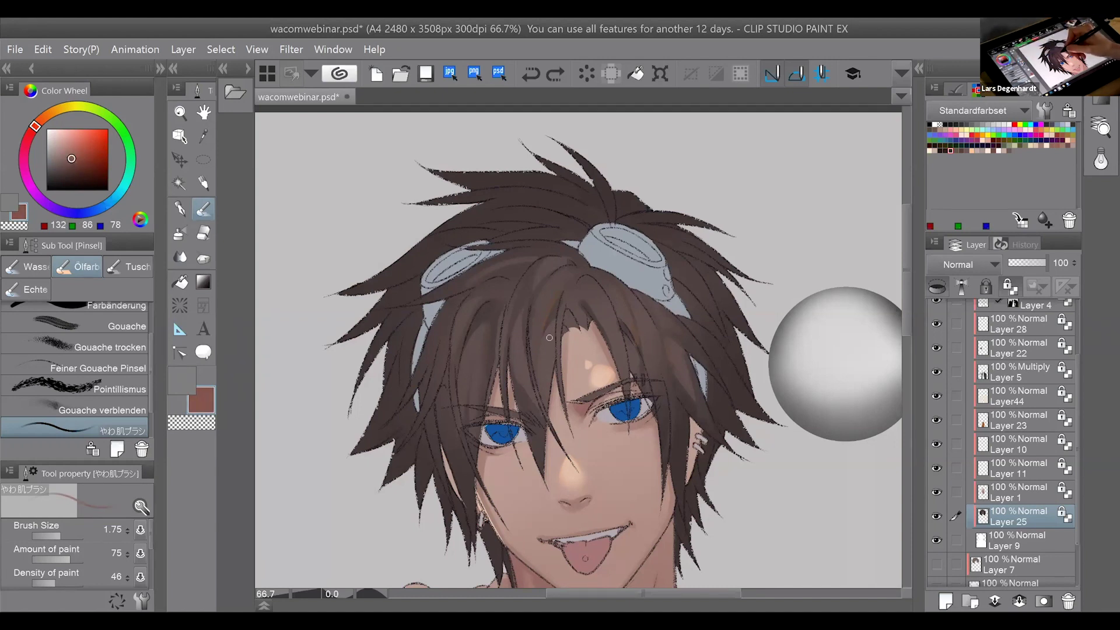
left_click_drag(41, 126, 39, 121)
left_click_drag(551, 332, 555, 338)
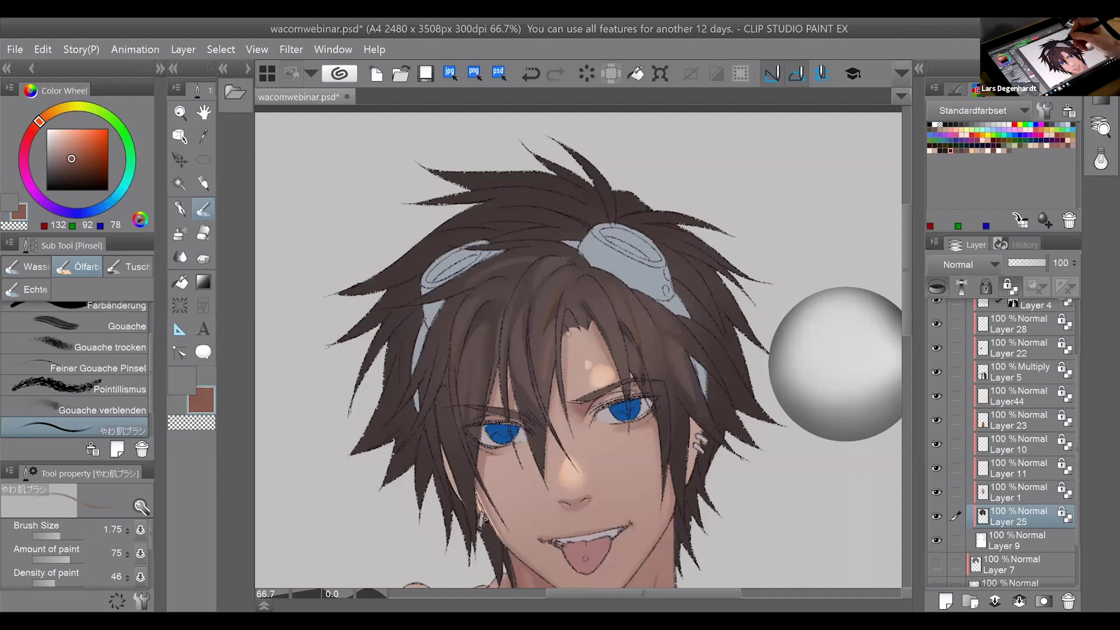
left_click(65, 160)
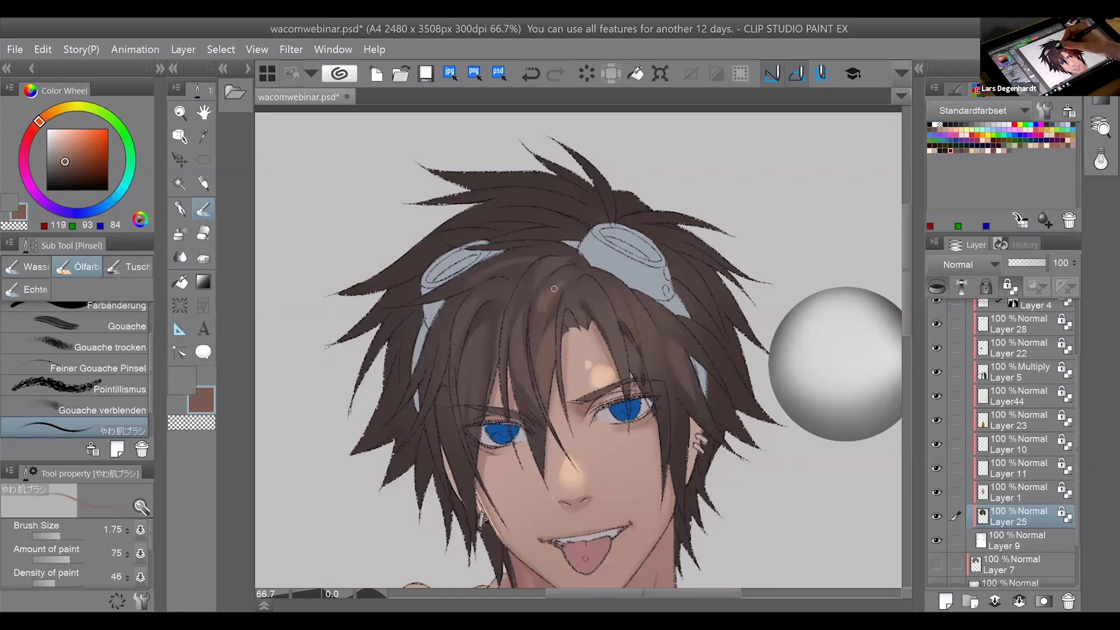
key("ctrl+z")
left_click_drag(77, 538, 54, 537)
left_click_drag(527, 302, 518, 333)
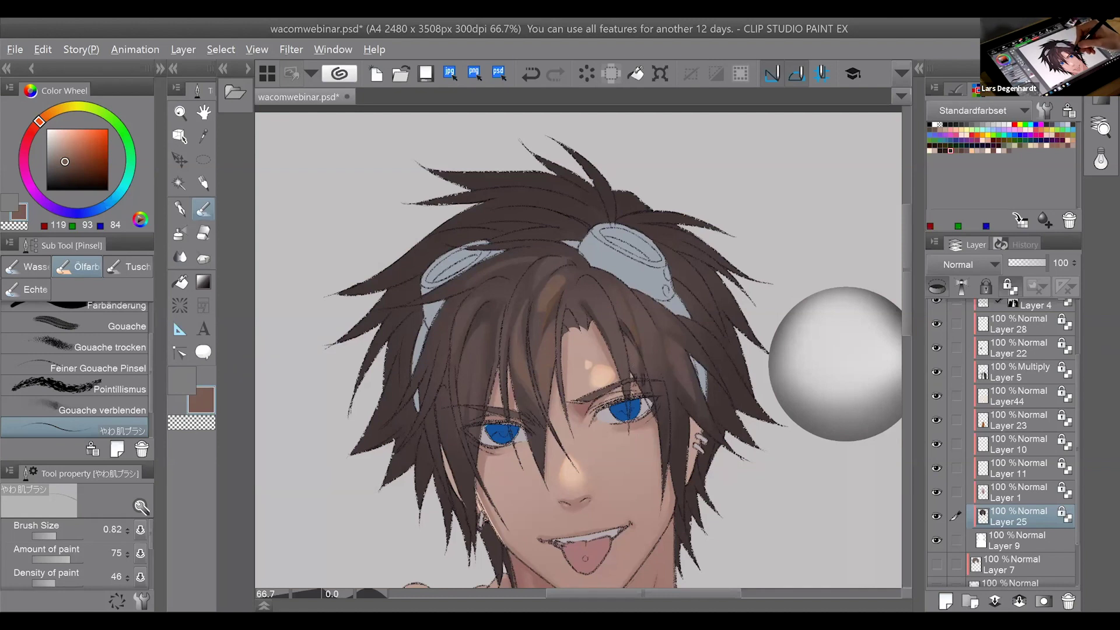
Set the brush size to 1.67 and blend a warm accent into the fringe strands below the right goggle lens with sampled browns.
left_click(59, 537)
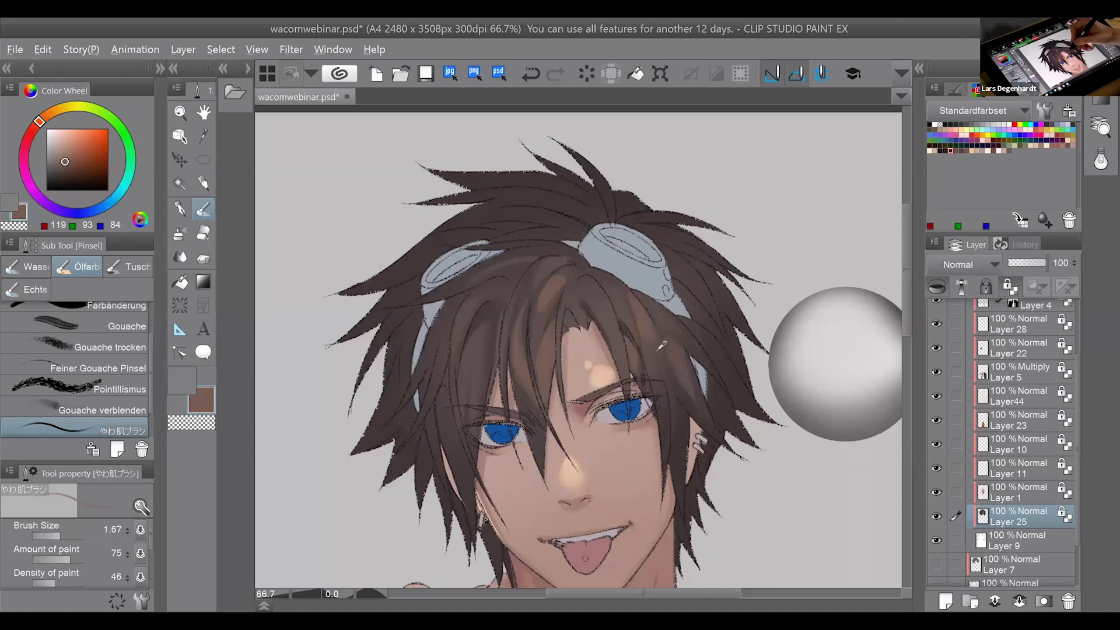
left_click(681, 390, "alt")
mouse_move(655, 322)
left_mouse_down()
mouse_move(662, 359)
mouse_move(649, 324)
mouse_move(666, 334)
mouse_move(655, 358)
left_mouse_up()
left_click(655, 371, "alt")
left_click(643, 320, "alt")
left_click(664, 426, "alt")
left_click(666, 345, "alt")
left_click(681, 401, "alt")
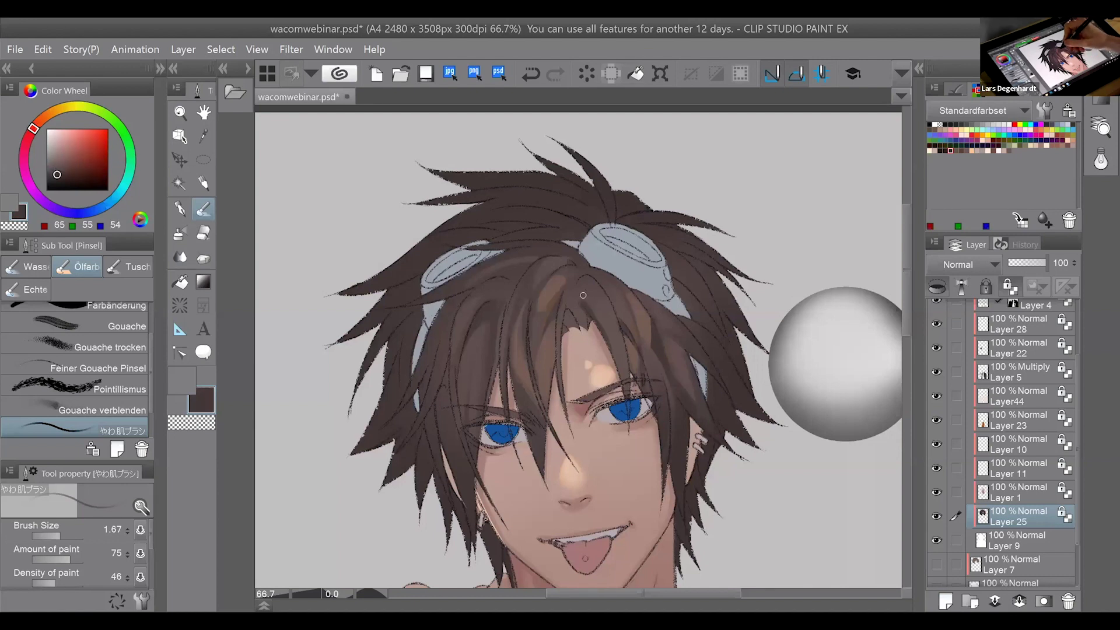
Hide Layer 23 and touch up the central fringe strands with sampled dark and warm browns.
left_click(936, 420)
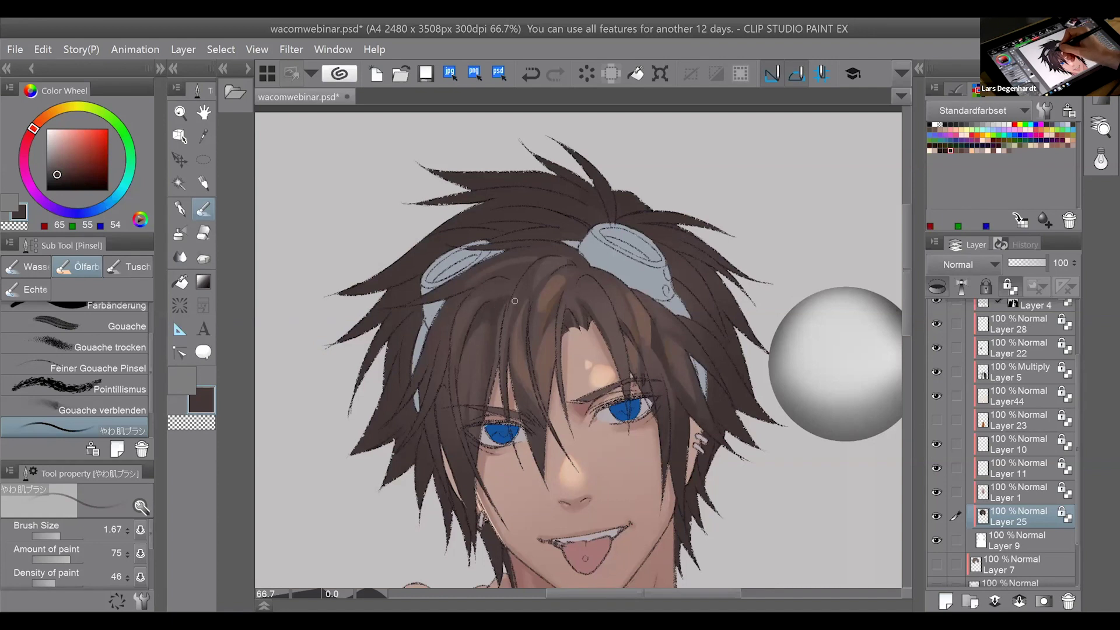
left_click(505, 279, "alt")
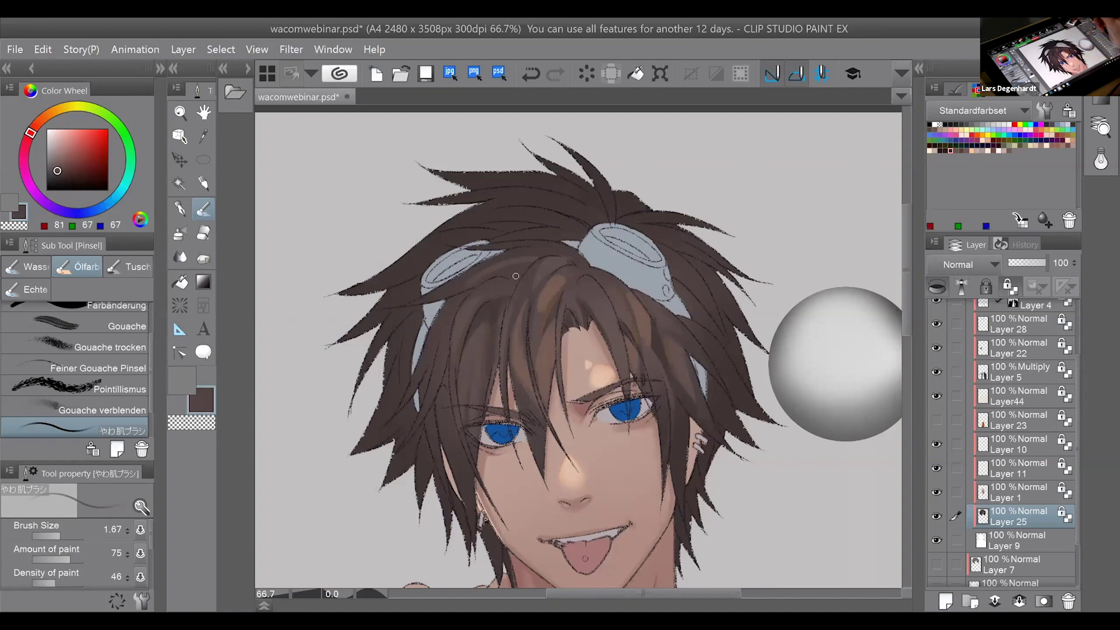
left_click(526, 387, "alt")
left_click(528, 373, "alt")
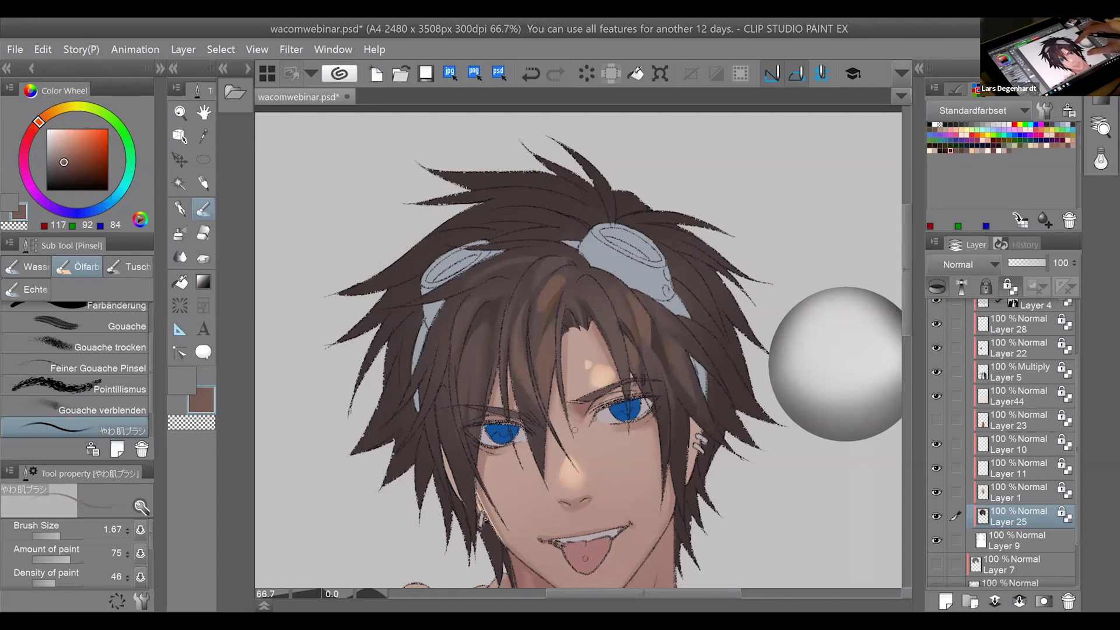
left_click_drag(551, 287, 570, 255)
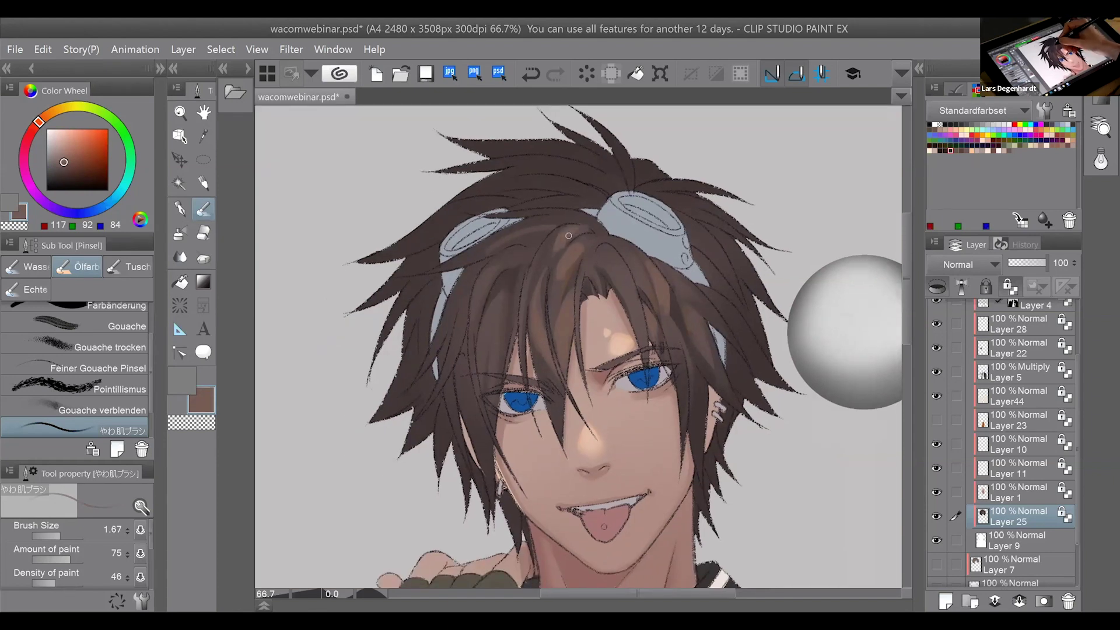
key("ctrl+z")
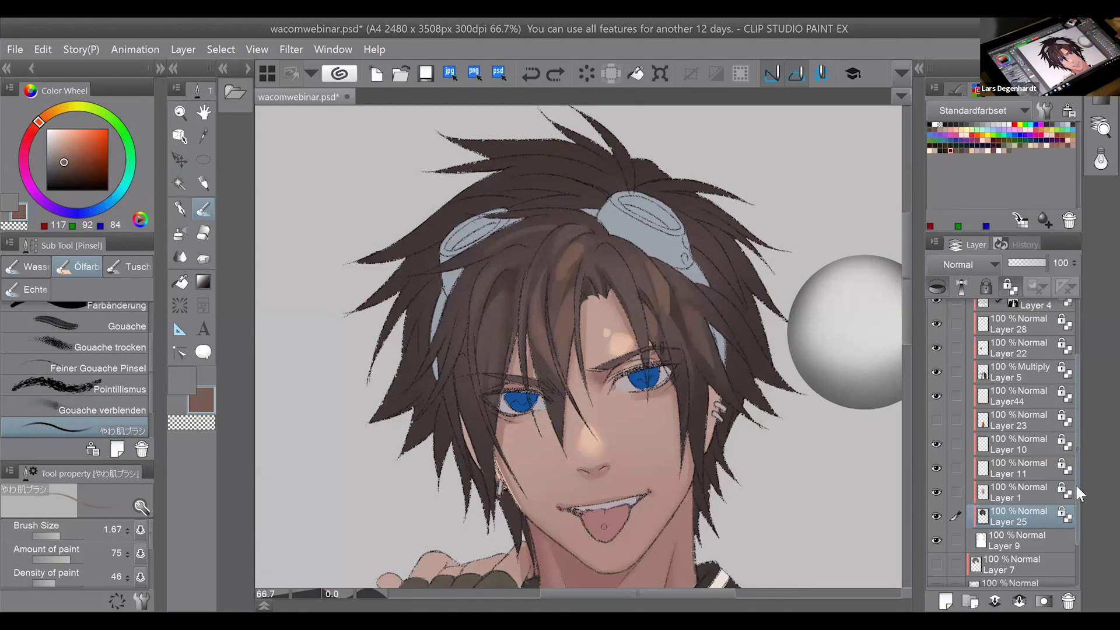
Create a new layer and place it directly above the base folder, outside the group.
scroll(1076, 483, "up", 3)
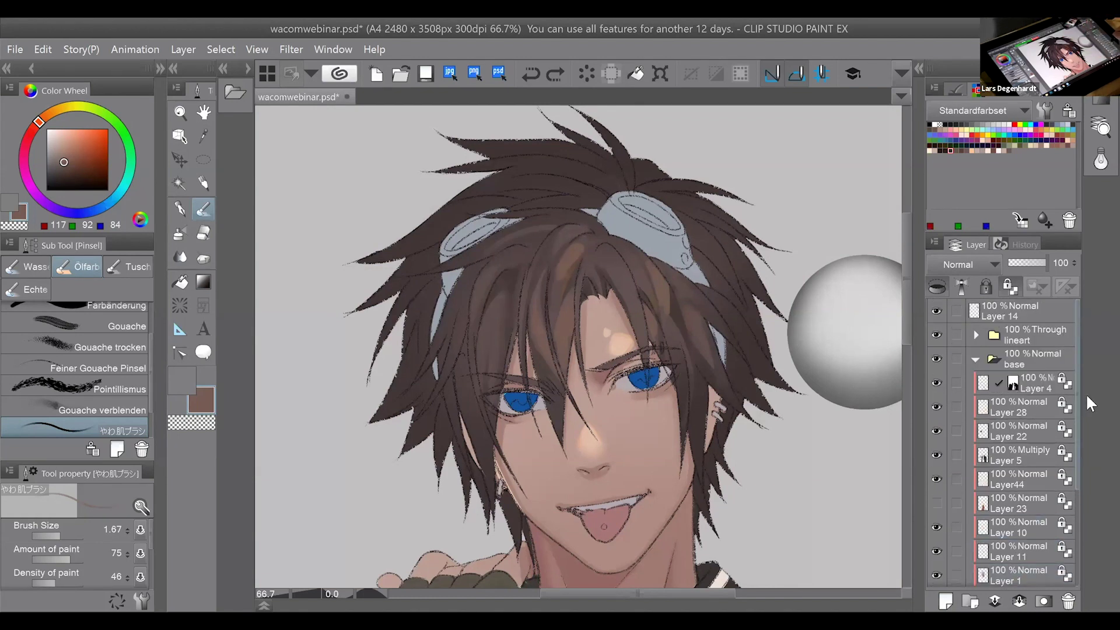
left_click(1016, 354)
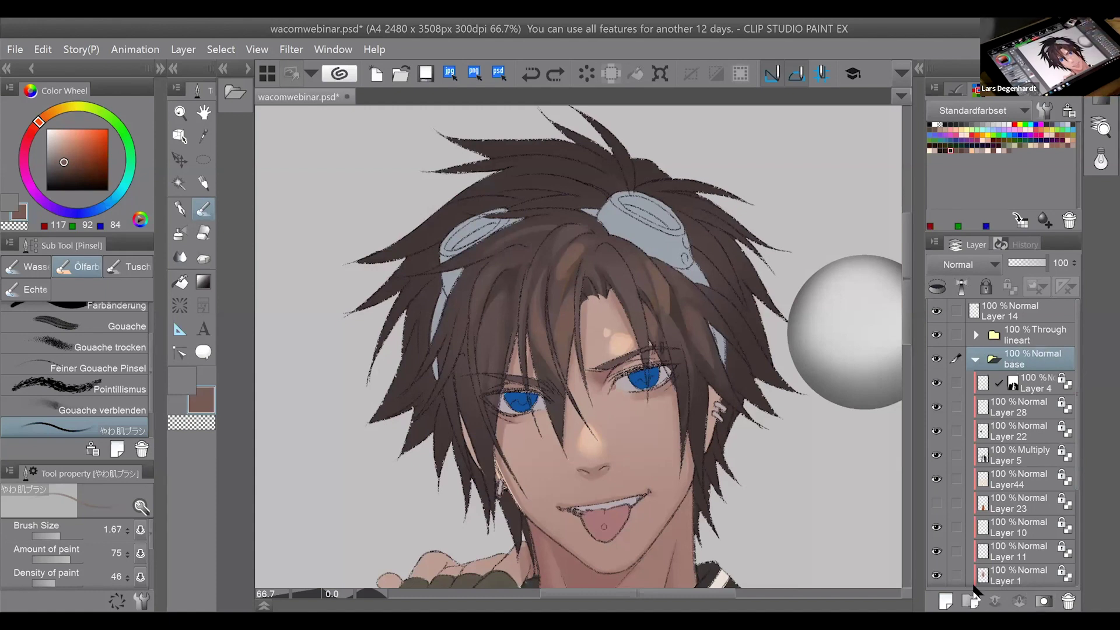
left_click(947, 600)
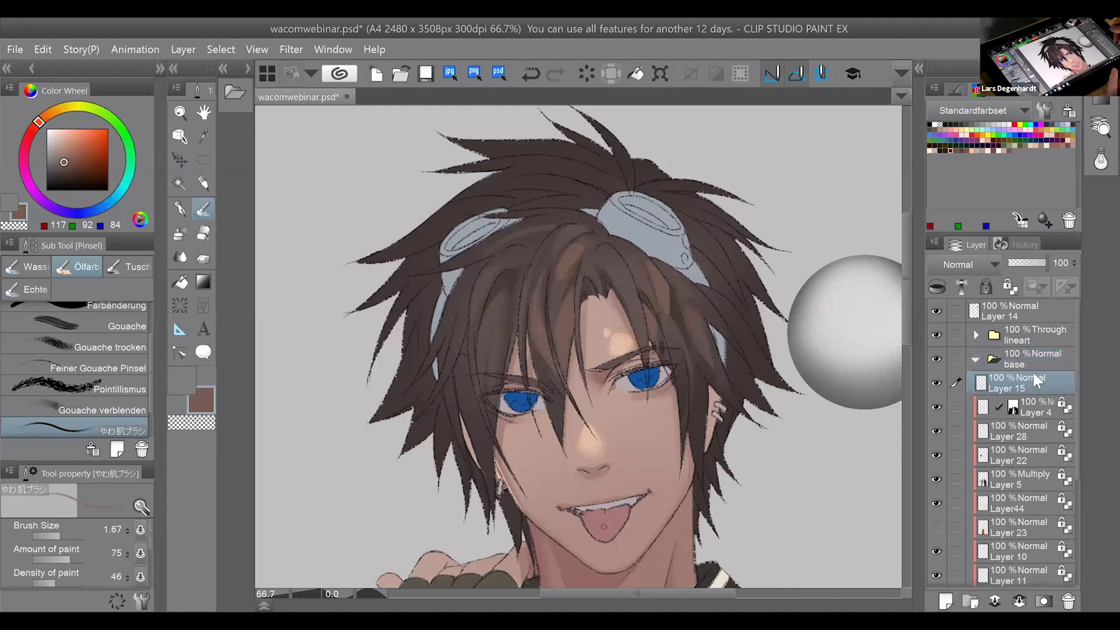
left_click_drag(1036, 383, 1037, 349)
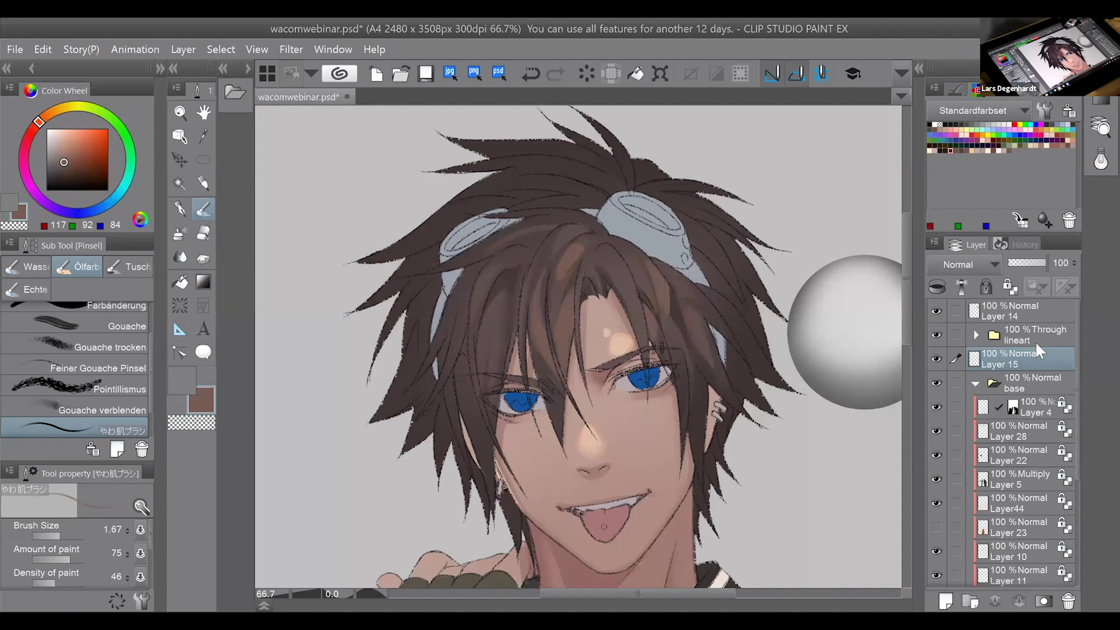
Outline the fringe strands between the left goggle lens and the parting with a Lasso selection.
left_click(203, 159)
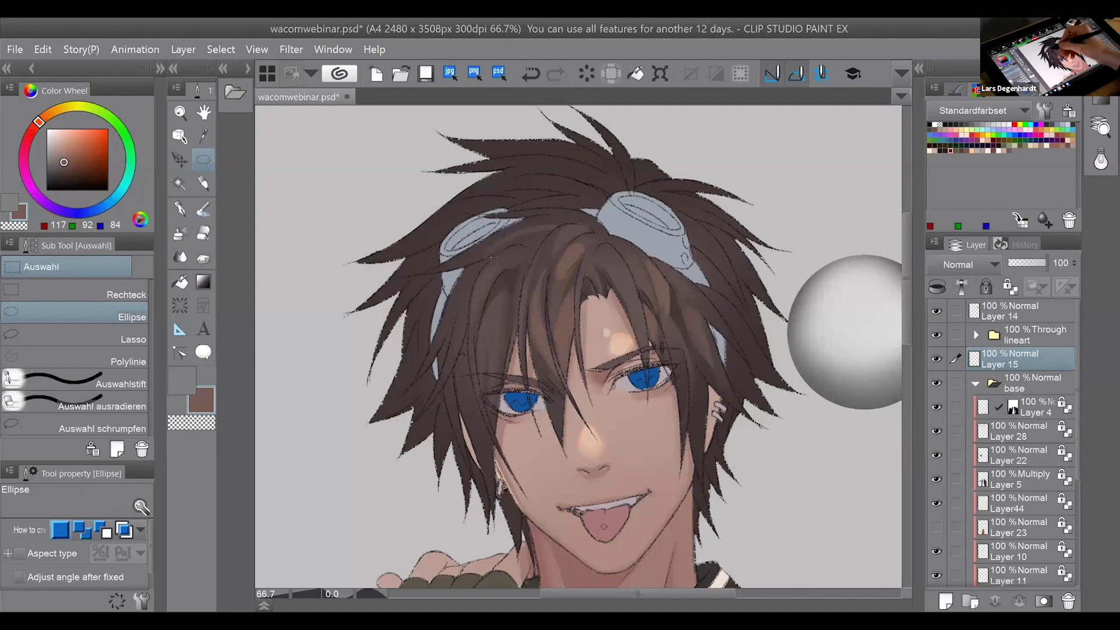
left_click(117, 337)
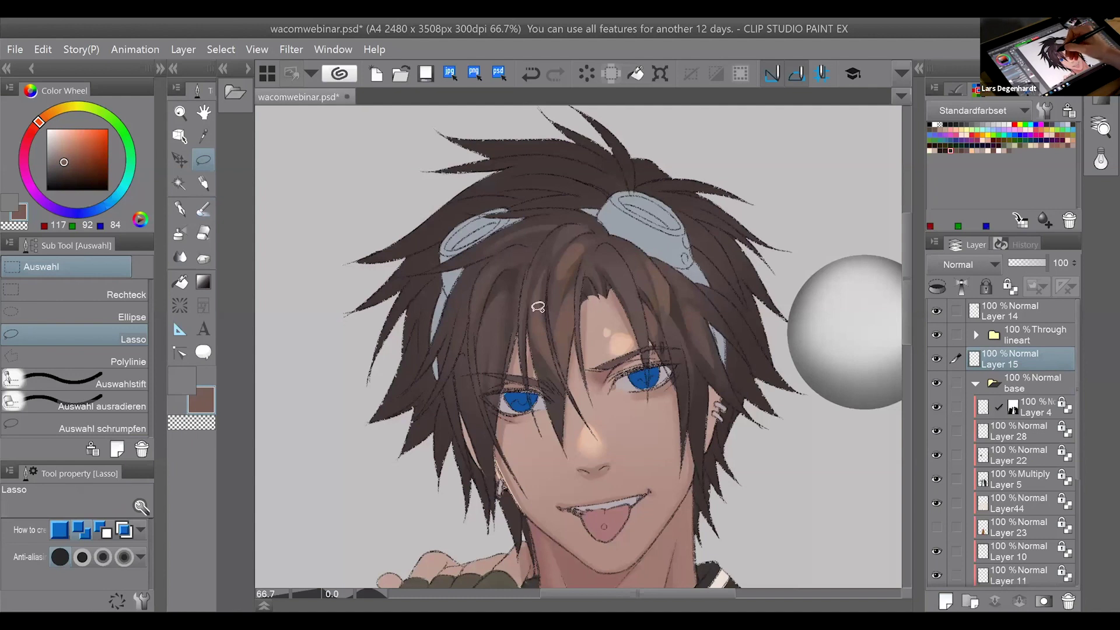
left_click_drag(538, 307, 529, 309)
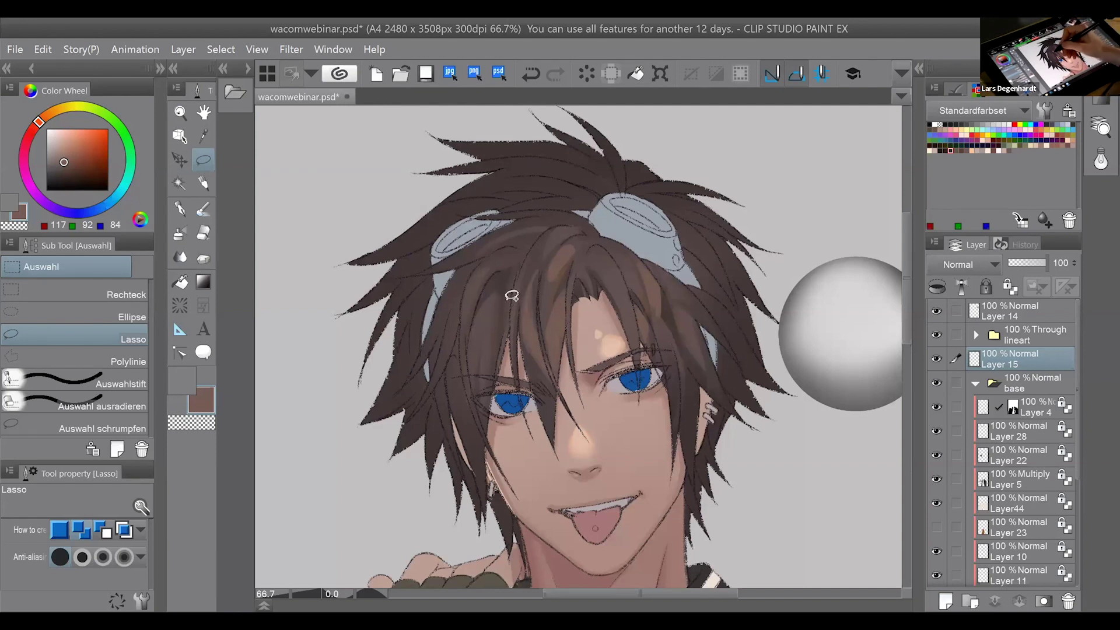
mouse_move(513, 306)
left_mouse_down()
mouse_move(502, 313)
mouse_move(500, 292)
mouse_move(490, 318)
mouse_move(513, 255)
mouse_move(530, 260)
left_mouse_up()
mouse_move(486, 289)
left_mouse_down()
mouse_move(425, 319)
mouse_move(525, 270)
left_mouse_up()
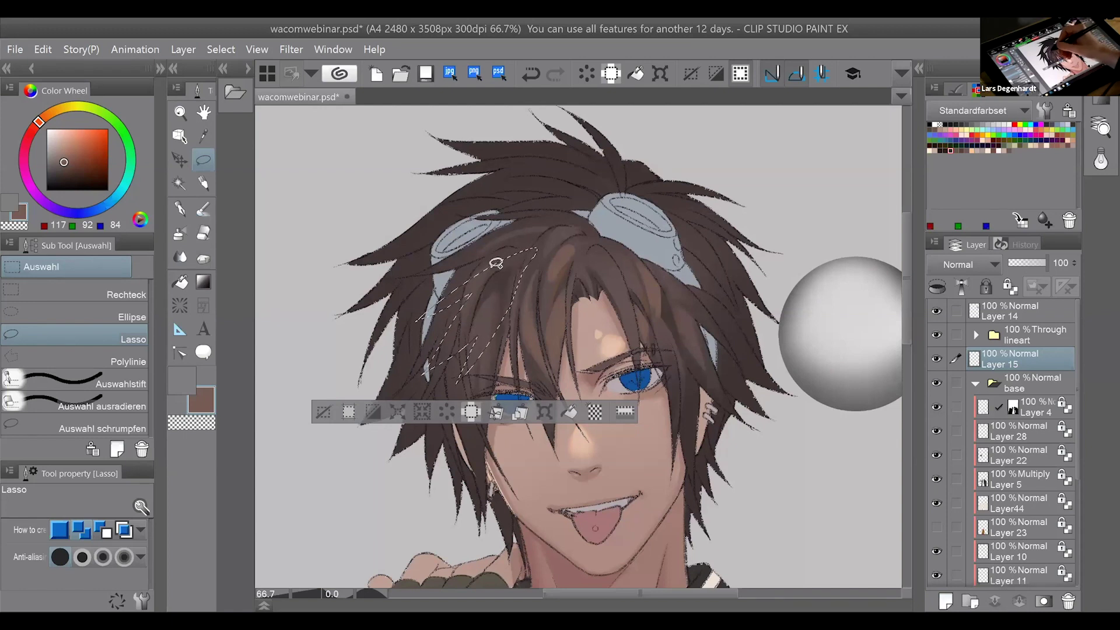
Extend the Lasso selection over the upper edge of the fringe strands beside the left goggle lens, redoing unsuitable outlines.
left_click_drag(439, 261, 558, 217)
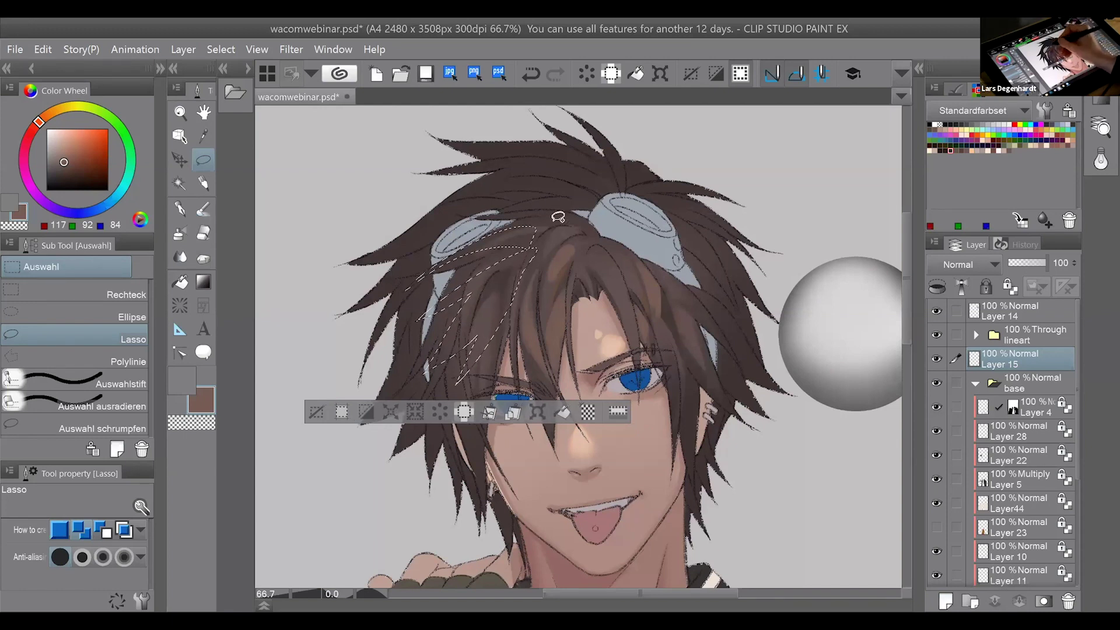
key("ctrl+z")
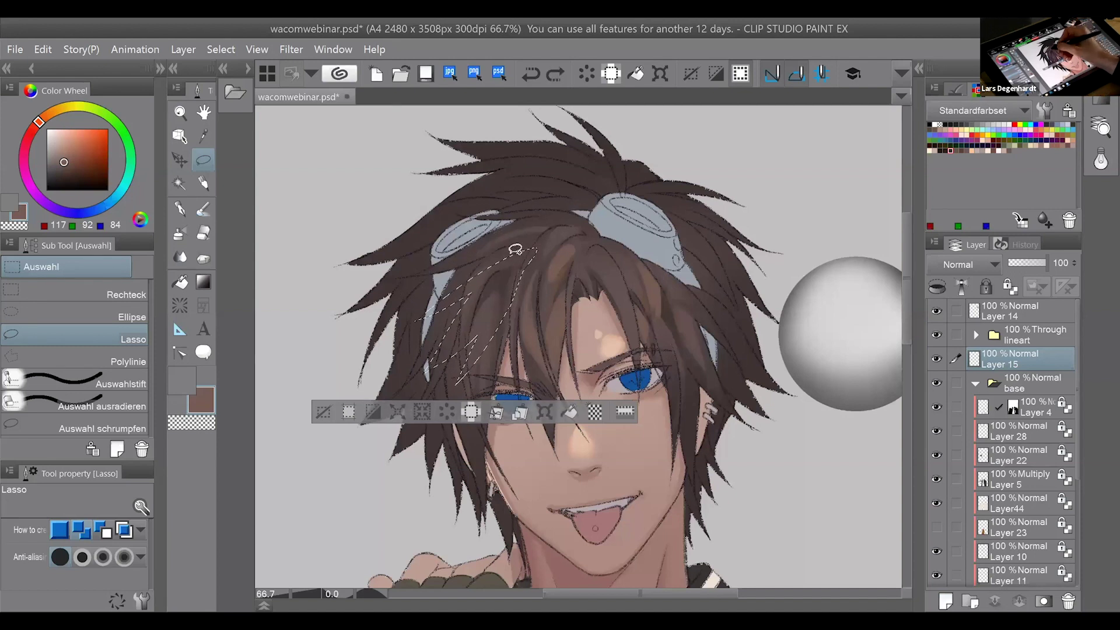
left_click_drag(425, 286, 542, 229)
key("ctrl+z")
left_click_drag(422, 301, 583, 211)
key("ctrl+z")
key("ctrl+z")
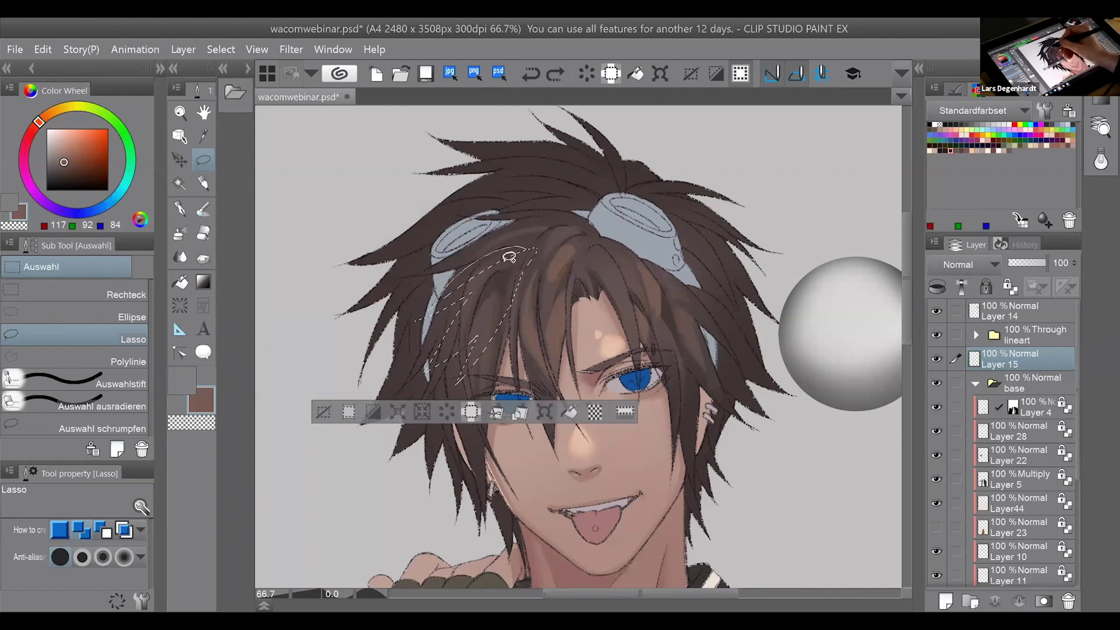
key("ctrl+z")
mouse_move(428, 302)
left_mouse_down()
mouse_move(530, 250)
mouse_move(452, 275)
left_mouse_up()
key("ctrl+z")
key("ctrl+z")
left_click_drag(508, 250, 550, 242)
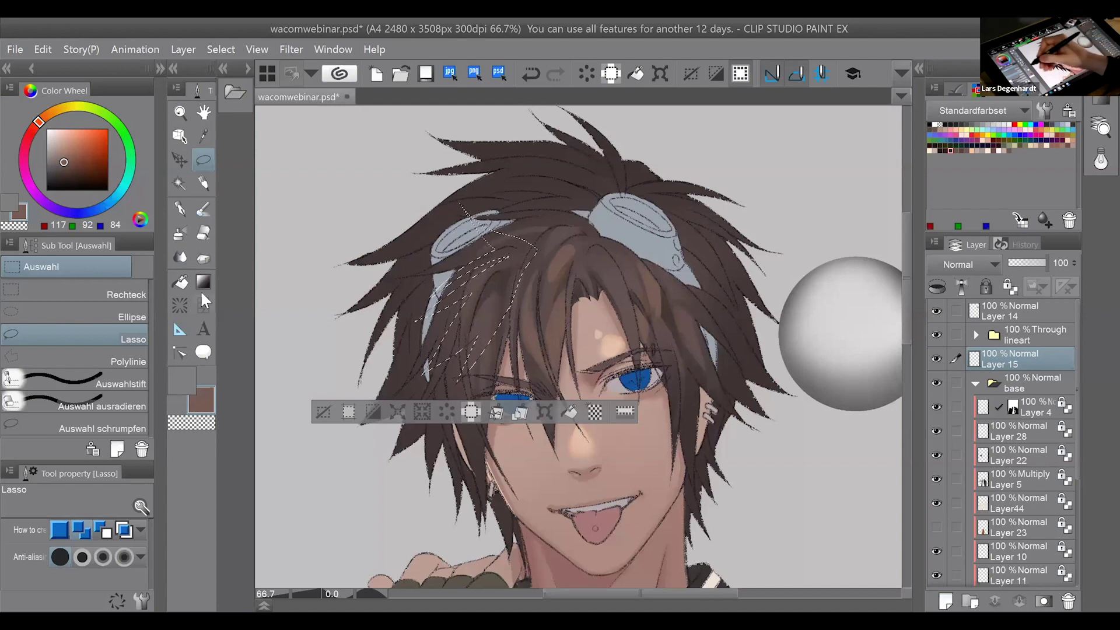
Airbrush the selected strands softly with sampled warm brown (RGB 119, 93, 84) and move Layer 15 above the lineart folder.
left_click(179, 233)
left_click(562, 311, "alt")
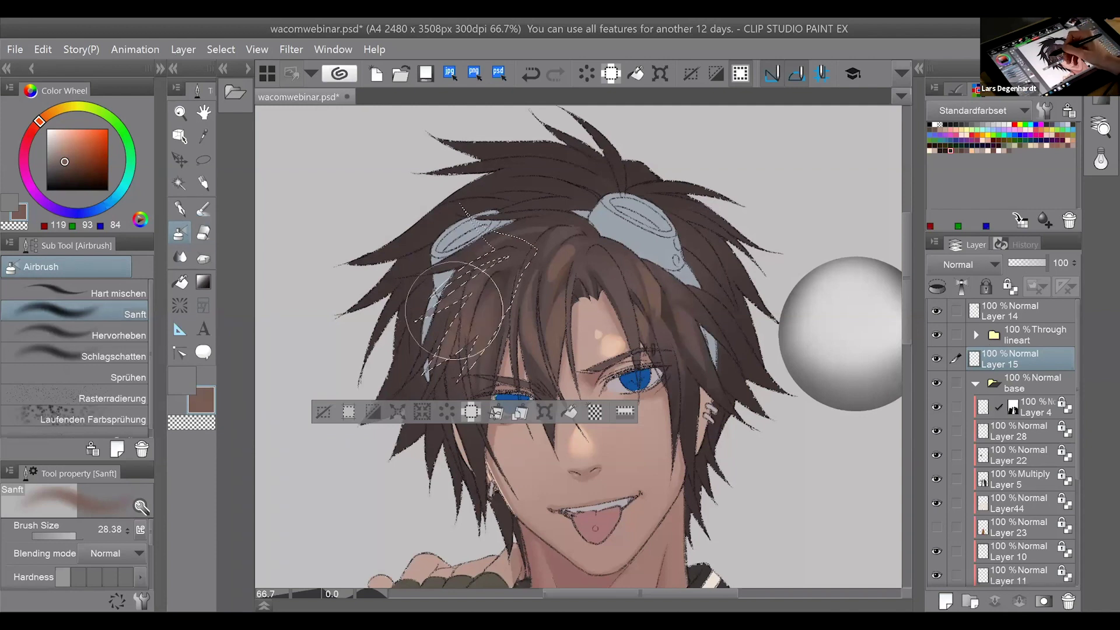
left_click_drag(1031, 352, 1031, 327)
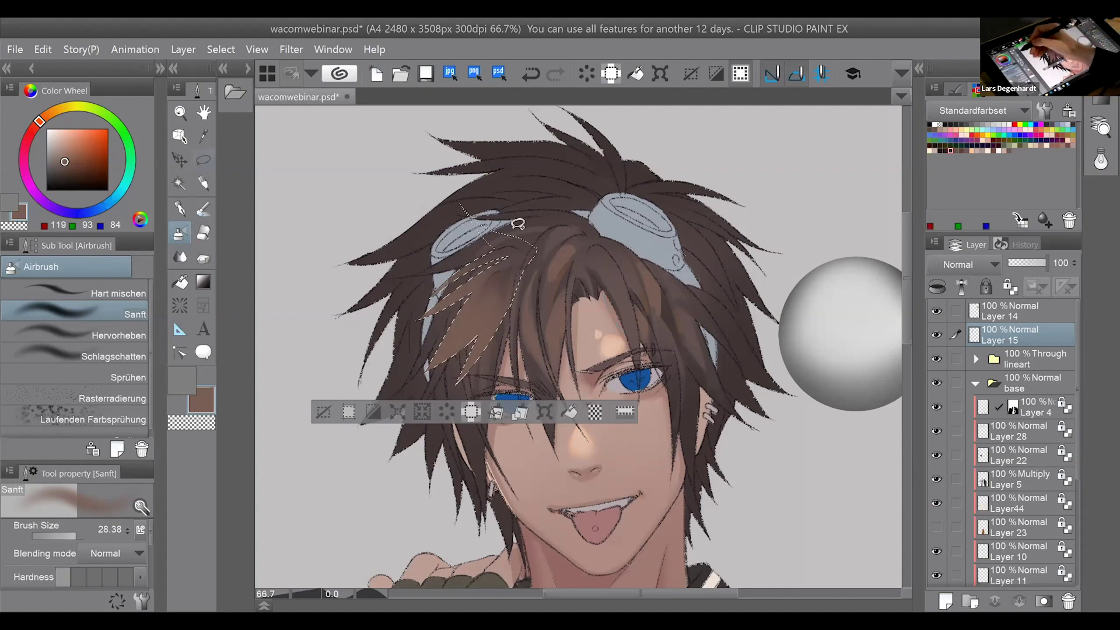
Try to clear the selection around the airbrushed fringe strands.
left_click(204, 162)
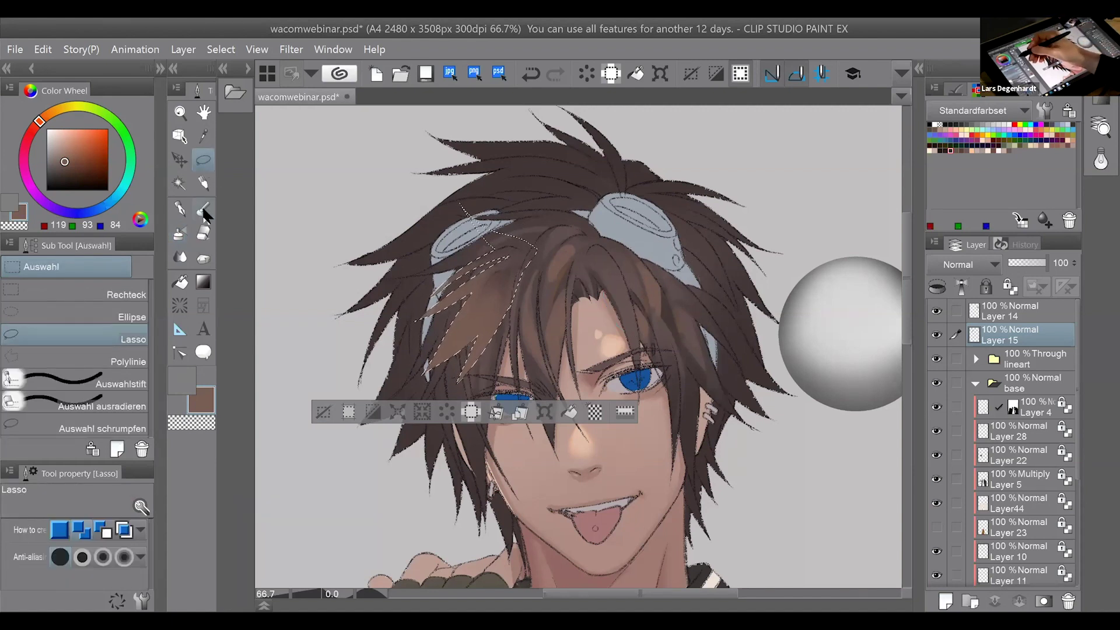
scroll(578, 346, "down", 2)
scroll(579, 347, "up", 3)
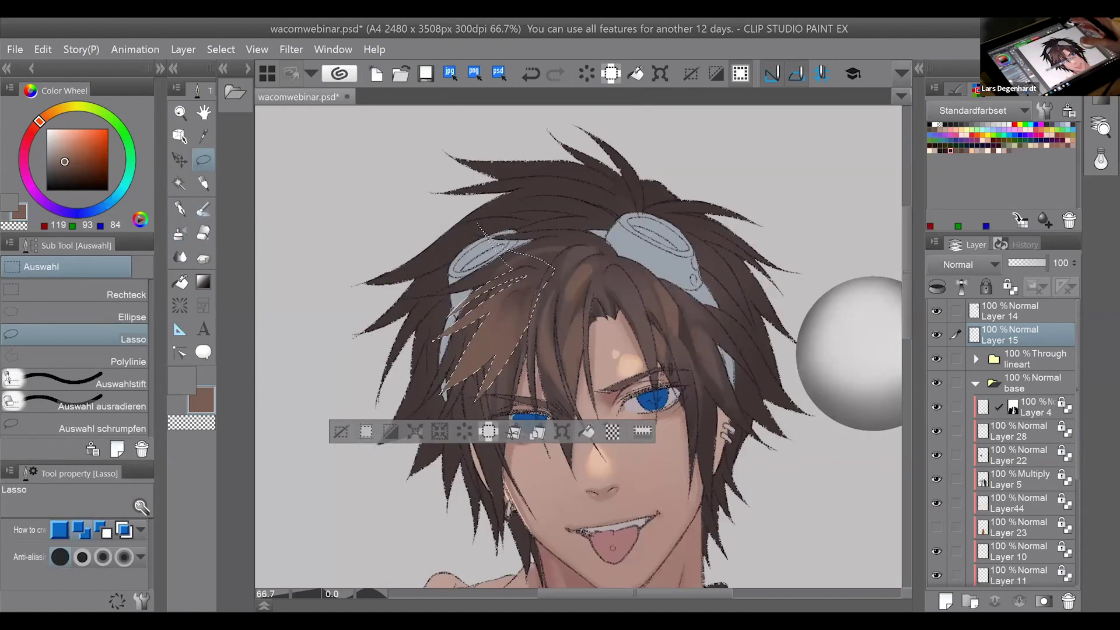
scroll(578, 347, "up", 1)
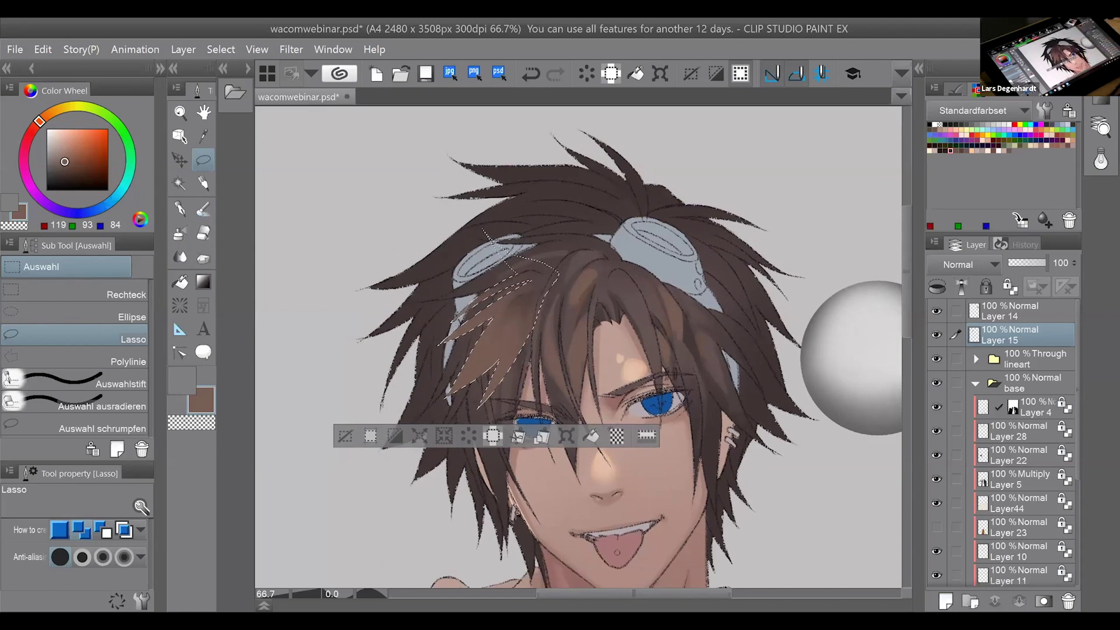
left_click(121, 287)
left_click(359, 210)
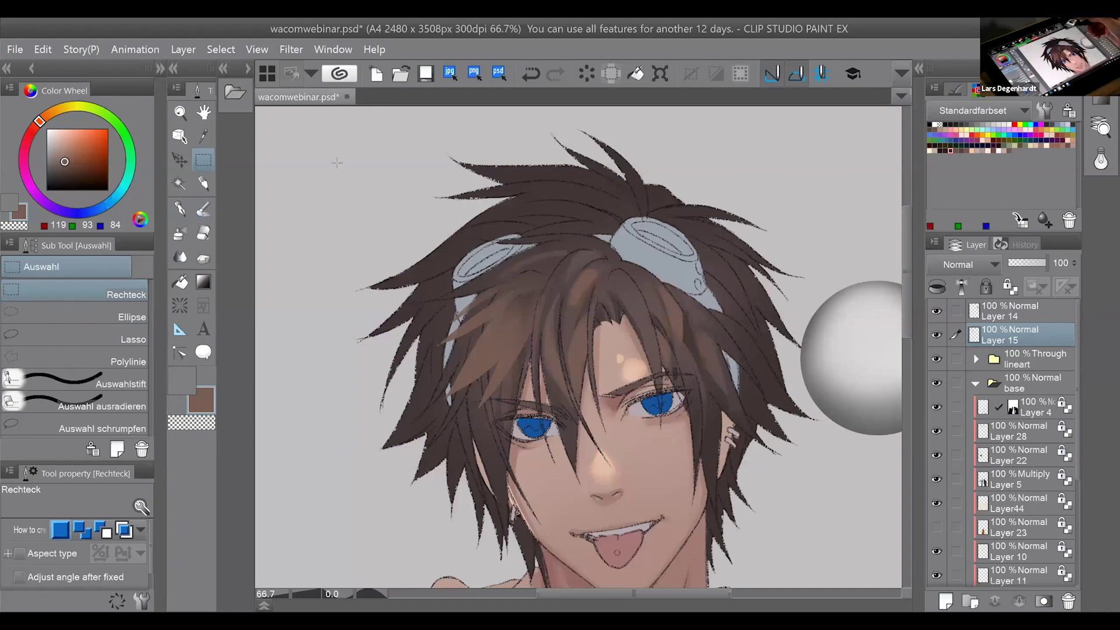
key("ctrl+z")
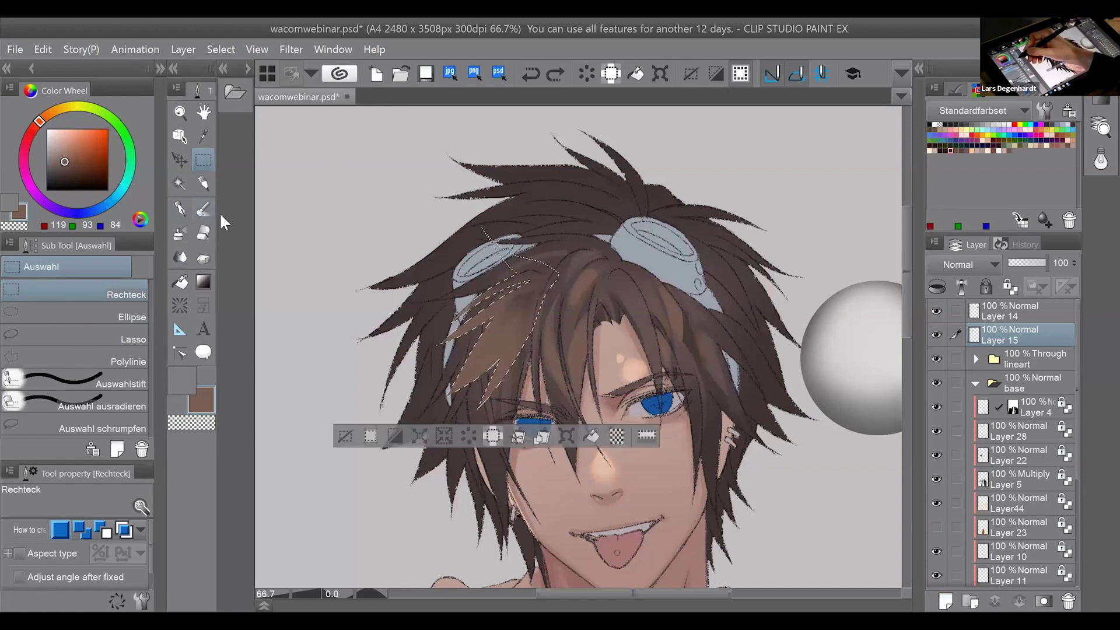
Shade the selected fringe strands with sampled dark brown (RGB 76, 64, 64) using the やわ肌ブラシ oil brush at size 1.67.
left_click(203, 210)
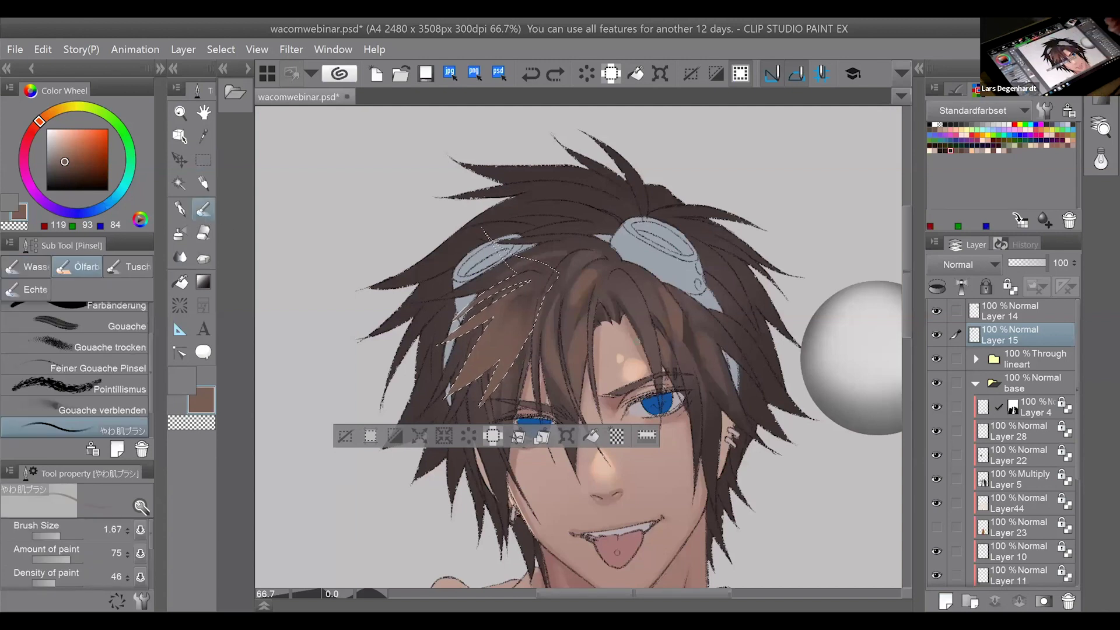
left_click(523, 370, "alt")
left_click(532, 364, "alt")
left_click(527, 362, "alt")
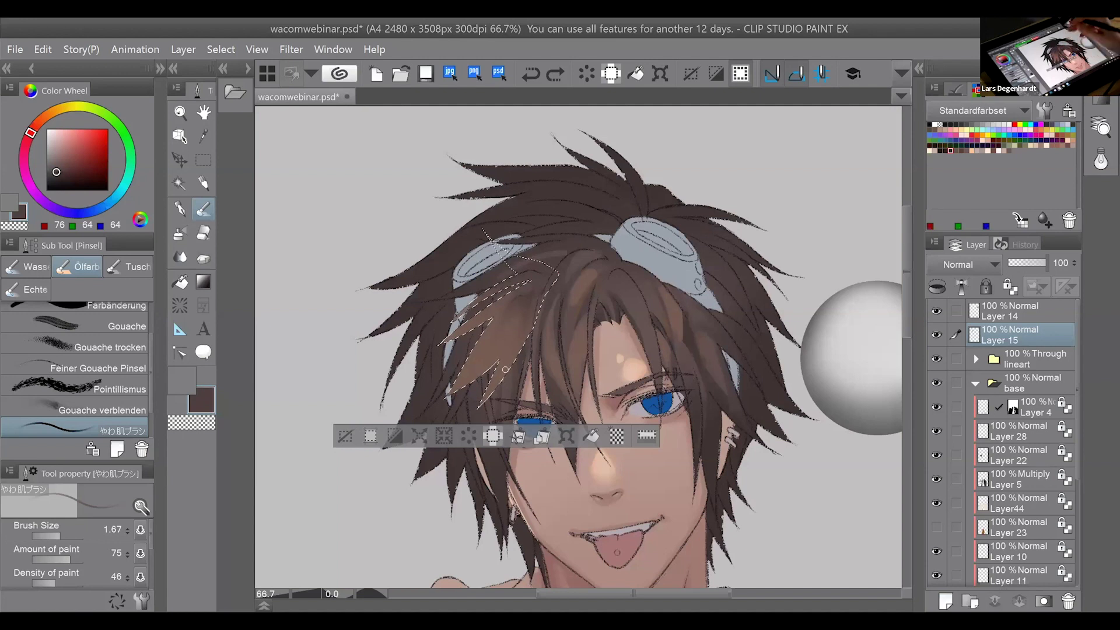
mouse_move(506, 370)
left_mouse_down()
mouse_move(497, 323)
mouse_move(481, 323)
left_mouse_up()
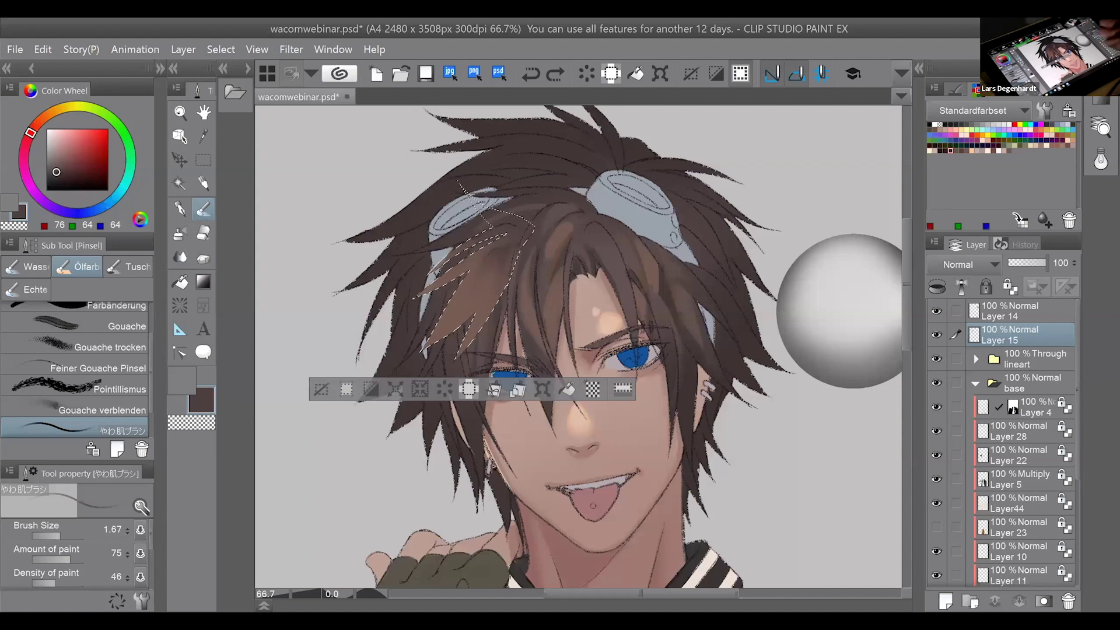
Paint a dark brown stroke (RGB 80, 68, 68) up from the lower tips of the selected strands, redoing unsuitable strokes.
left_click(56, 171)
left_click_drag(472, 337, 497, 295)
key("ctrl+z")
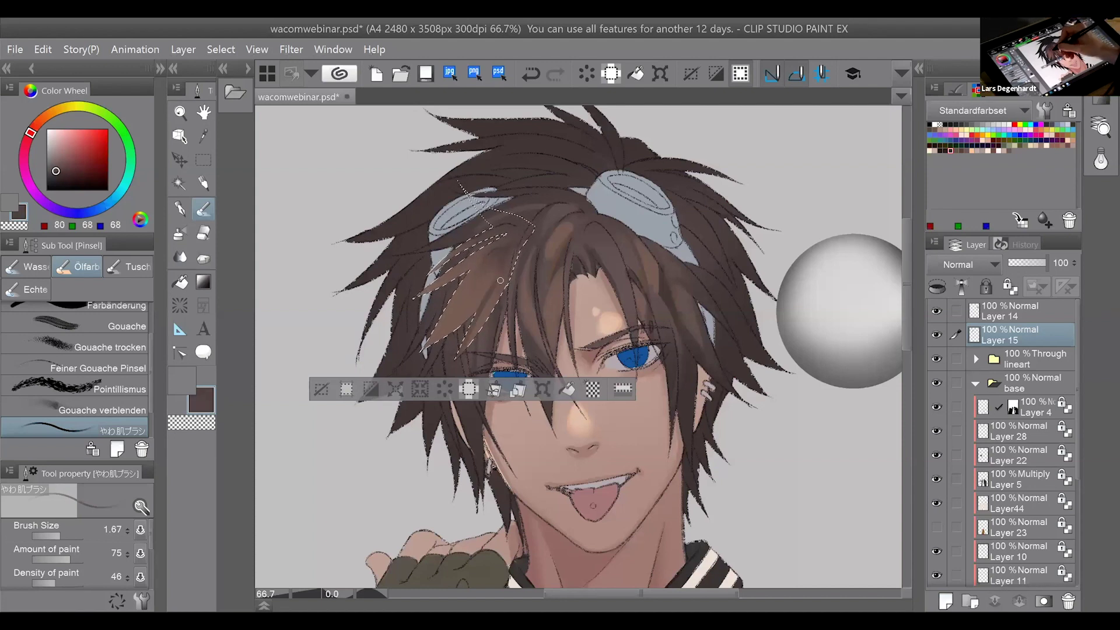
mouse_move(474, 336)
left_mouse_down()
mouse_move(449, 362)
mouse_move(497, 296)
left_mouse_up()
key("ctrl+z")
key("ctrl+z")
left_click_drag(473, 339, 497, 295)
key("ctrl+z")
left_click_drag(472, 337, 496, 296)
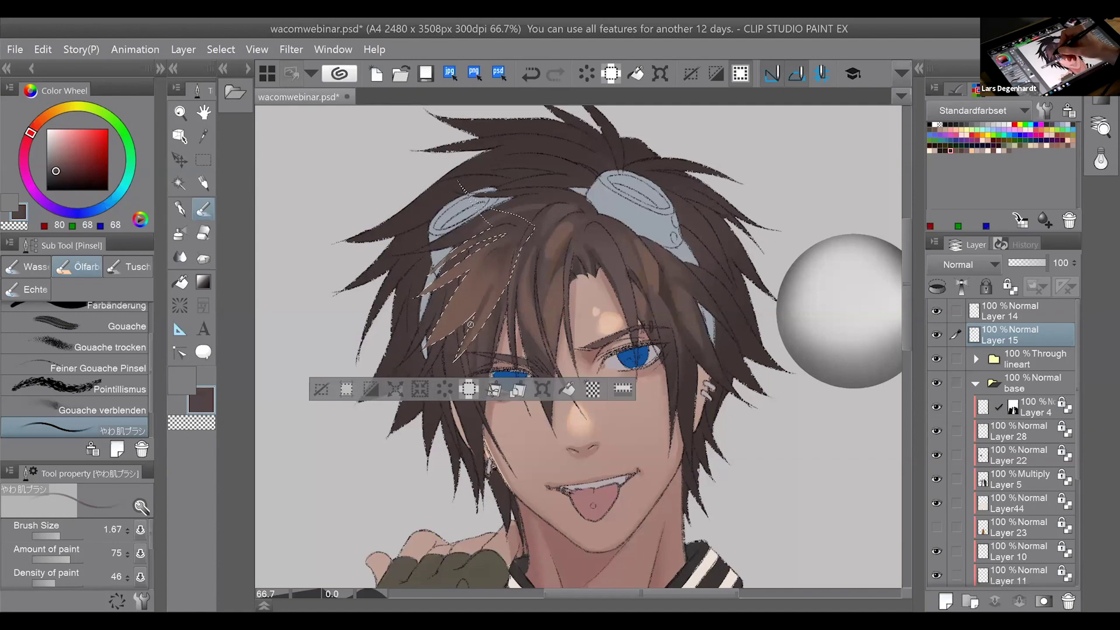
Blend the lower part of the selected strands with sampled warm and dark browns such as RGB 116, 91, 83 and 76, 63, 60.
left_click(495, 293, "alt")
left_click(471, 327, "alt")
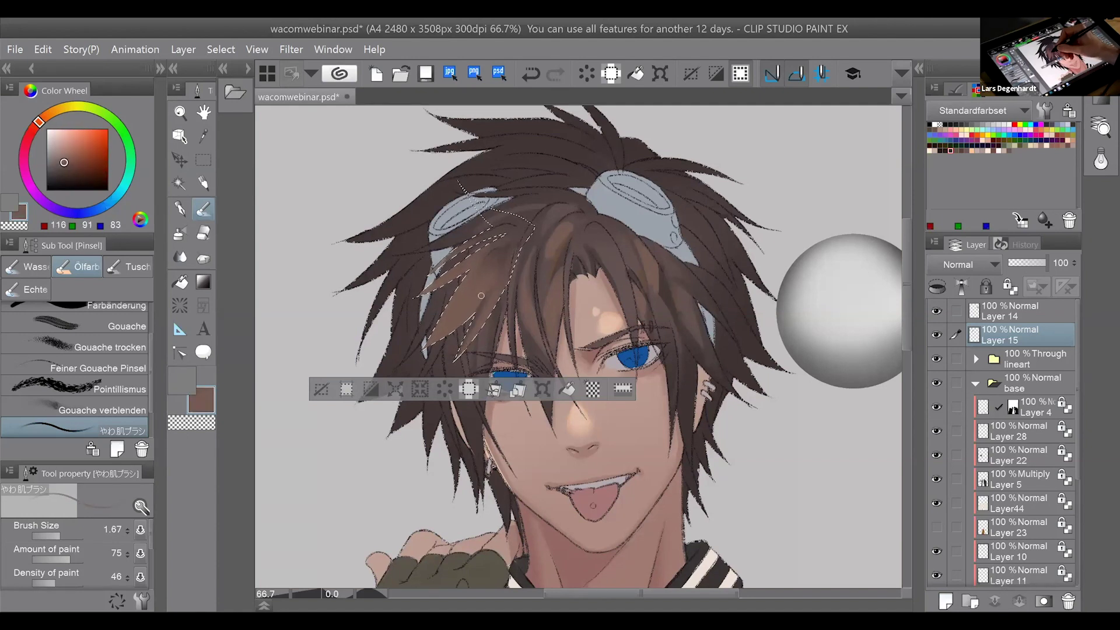
left_click(496, 278, "alt")
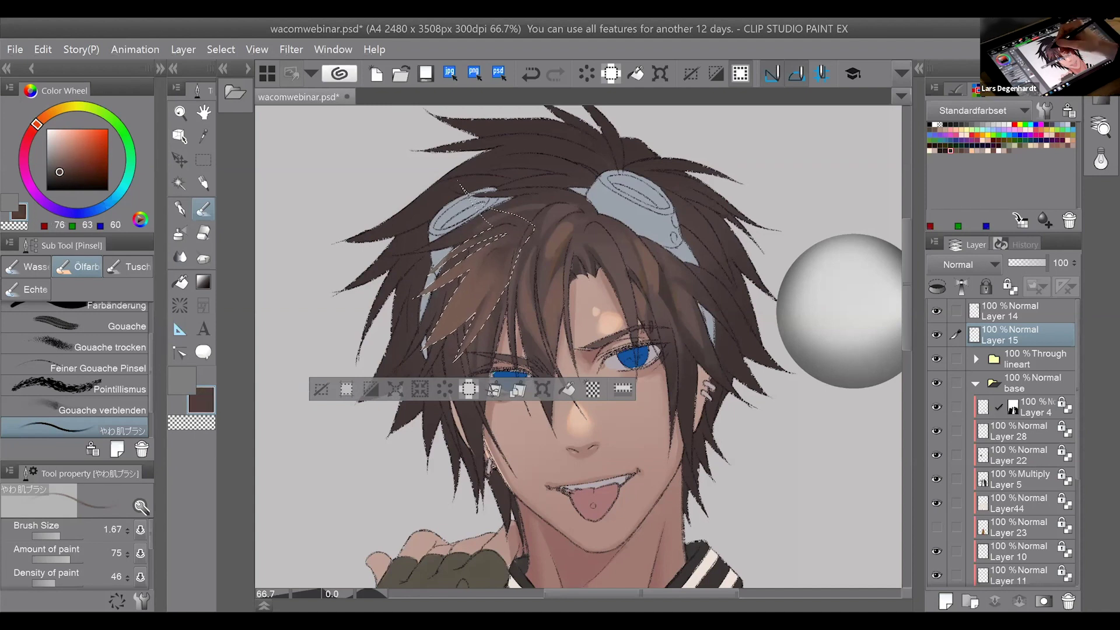
left_click(484, 281, "alt")
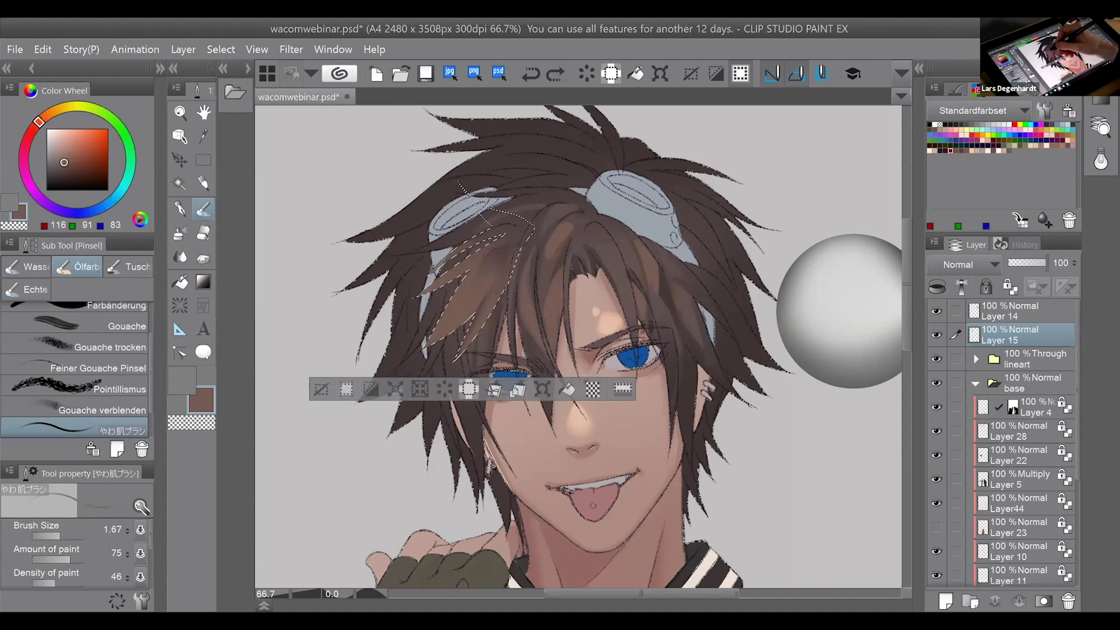
left_click(469, 314, "alt")
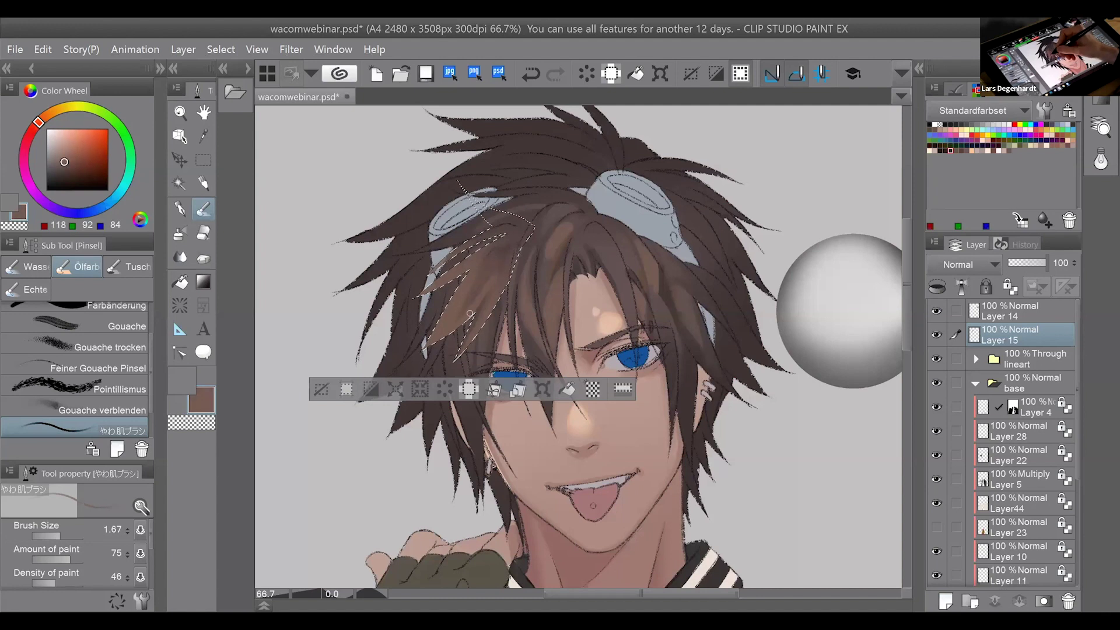
left_click(459, 309, "alt")
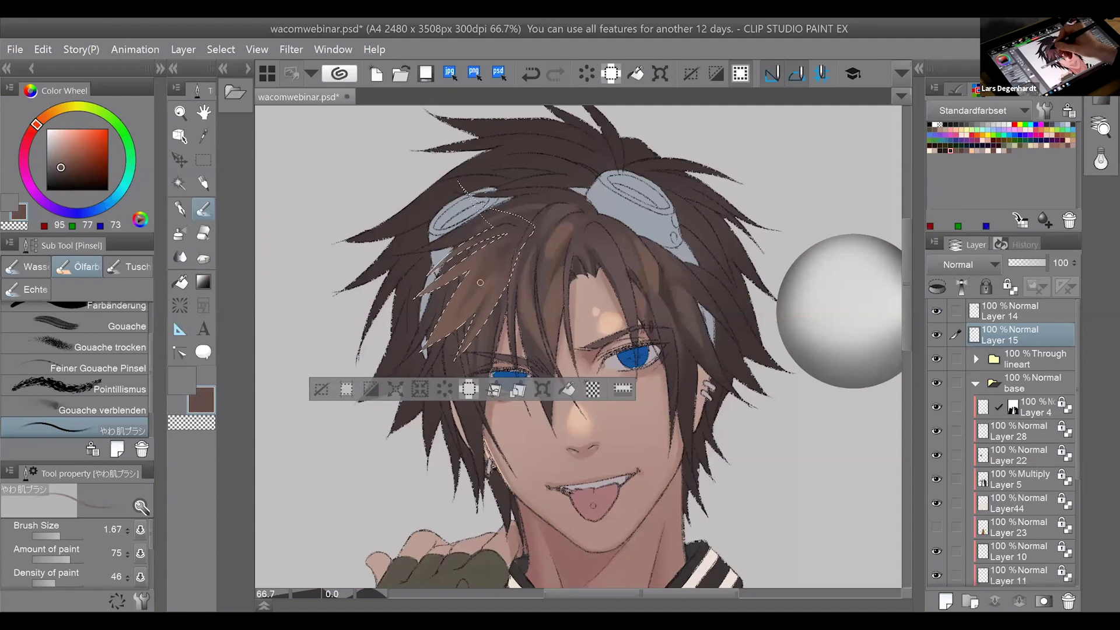
left_click(465, 315, "alt")
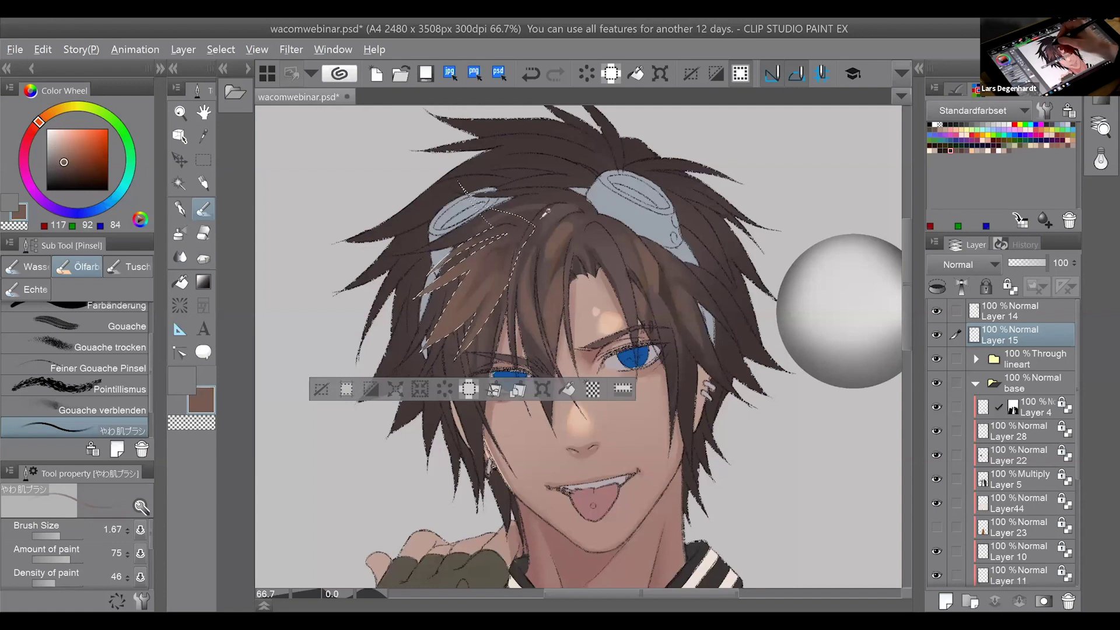
Smooth the upper part of the selected strands with sampled mid browns around RGB 95, 77, 72 and 98, 79, 74.
left_click(476, 272, "alt")
left_click(444, 331, "alt")
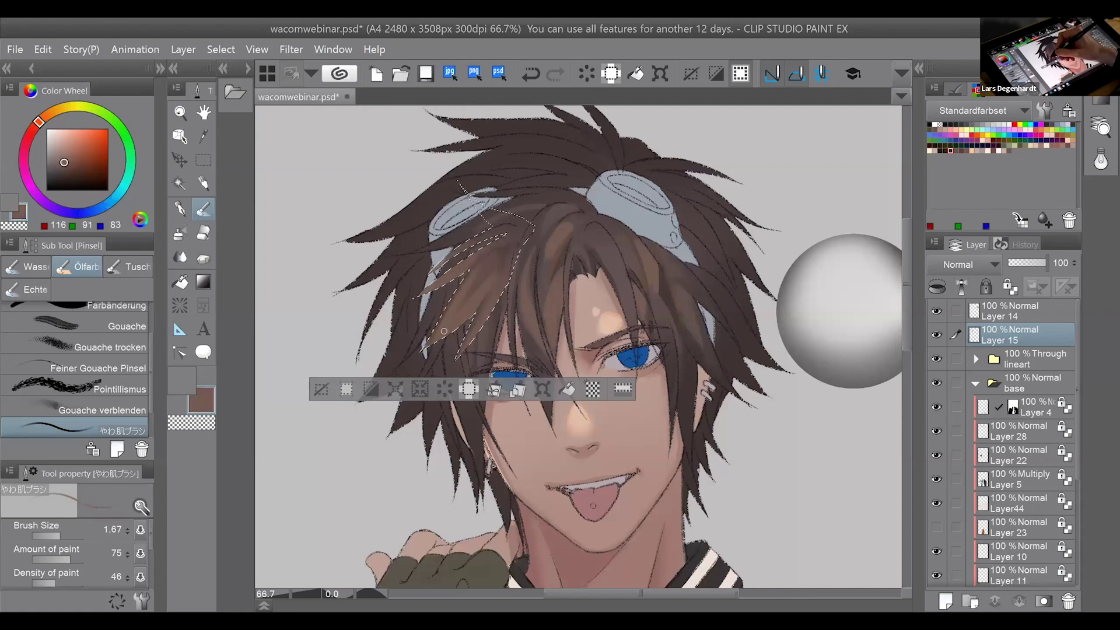
left_click(486, 269, "alt")
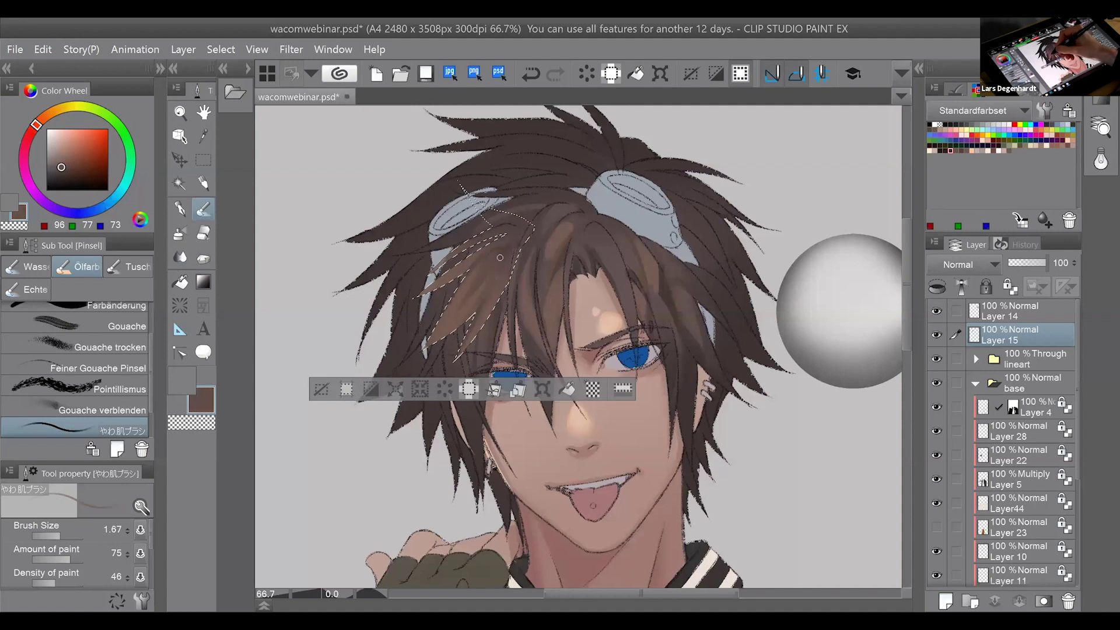
left_click(490, 264, "alt")
left_click(492, 263, "alt")
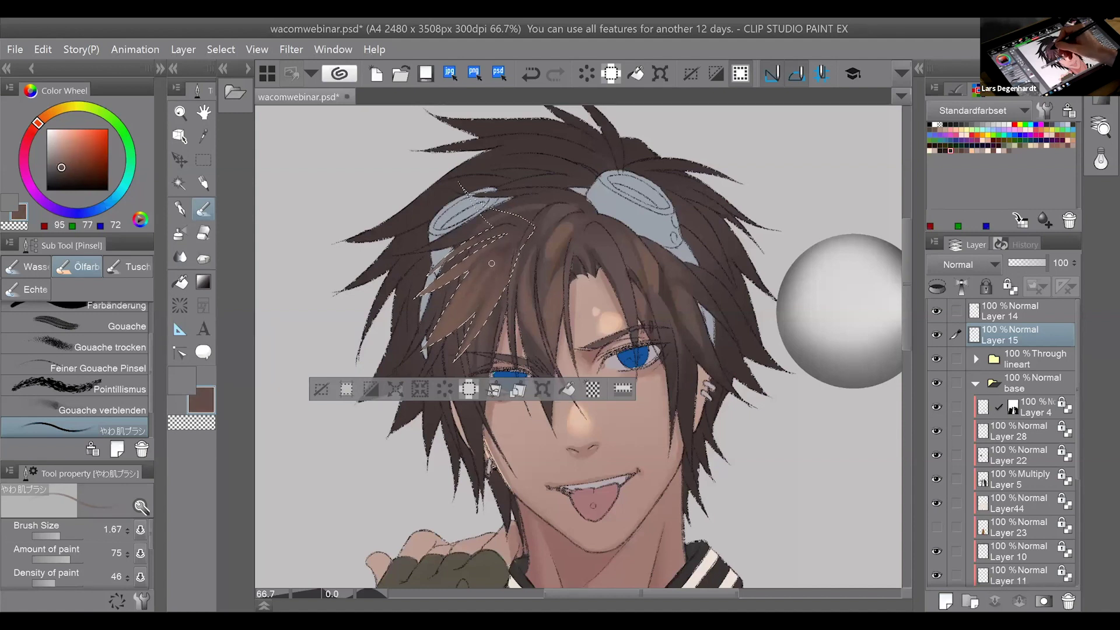
left_click(502, 257, "alt")
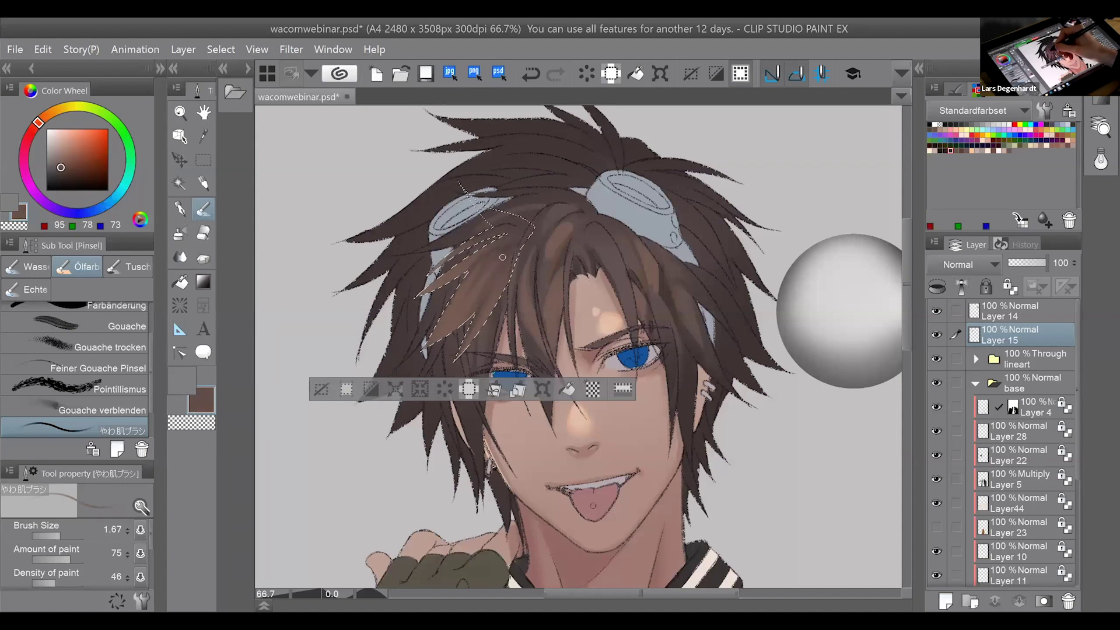
left_click(497, 277, "alt")
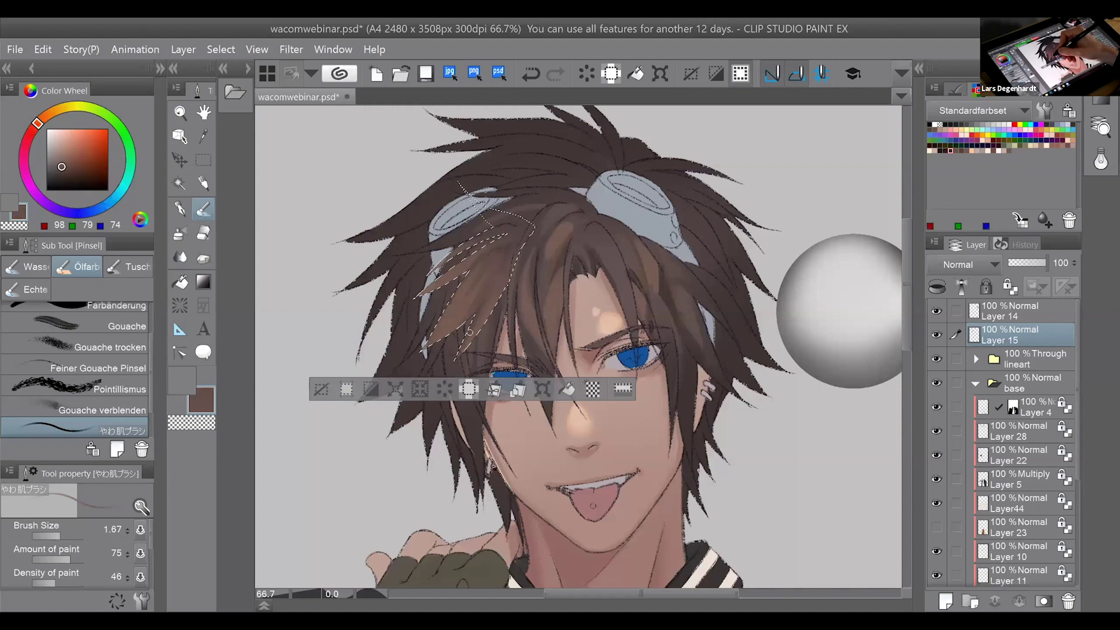
left_click_drag(474, 308, 464, 344)
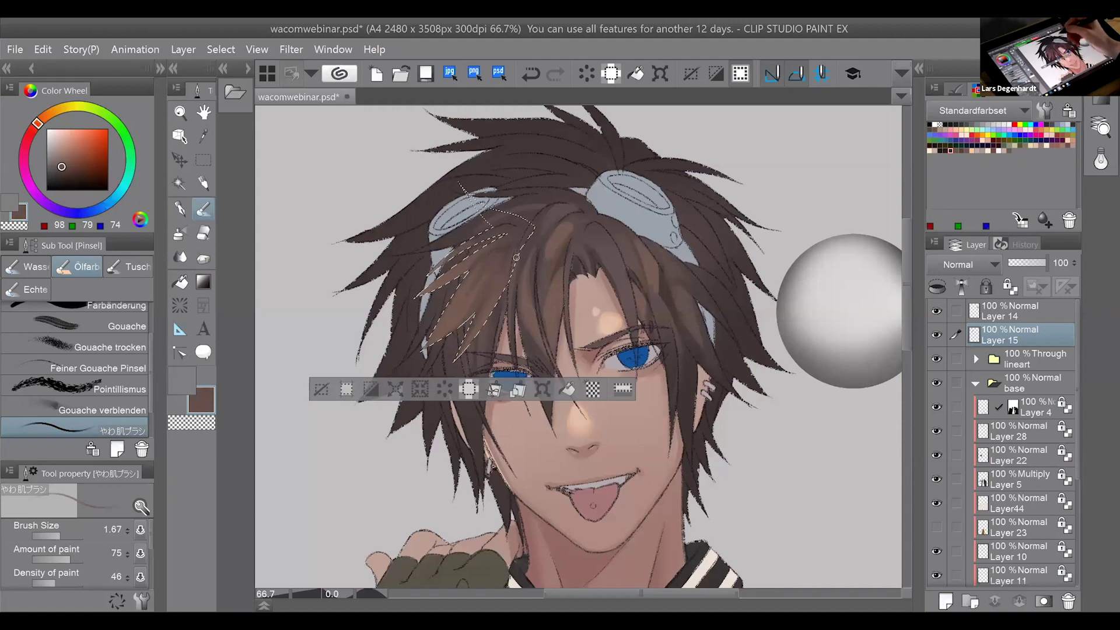
Draw thin dark brown hair lines (RGB 81, 68, 68) along the selected strands with the Mapping Stift pen at size 5.02.
left_click(180, 214)
left_click(471, 301, "alt")
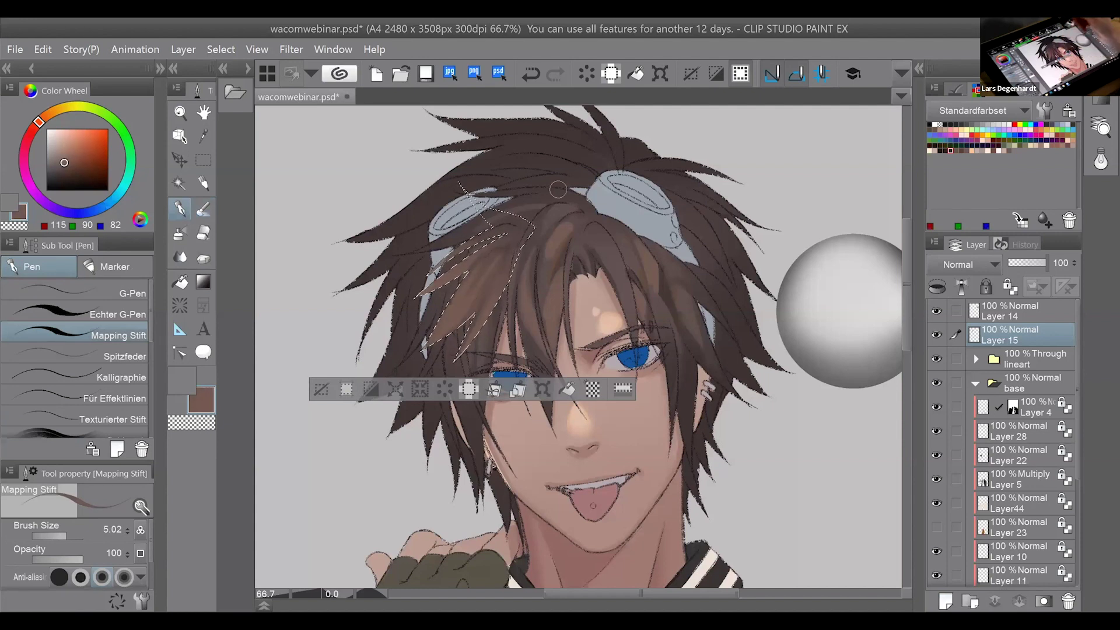
left_click(545, 243, "alt")
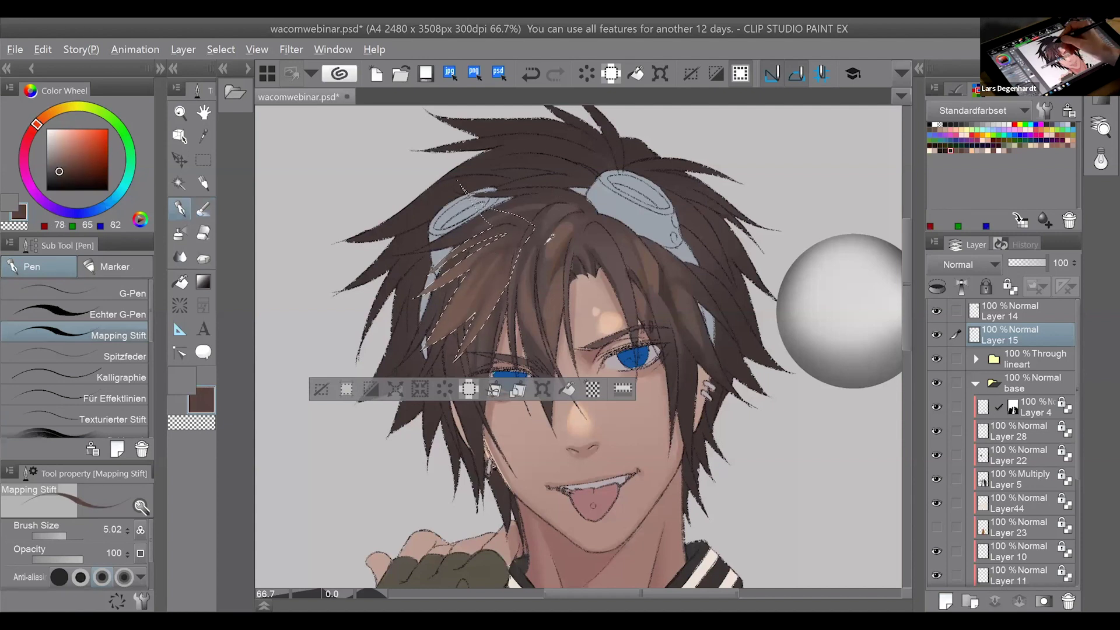
left_click(451, 338, "alt")
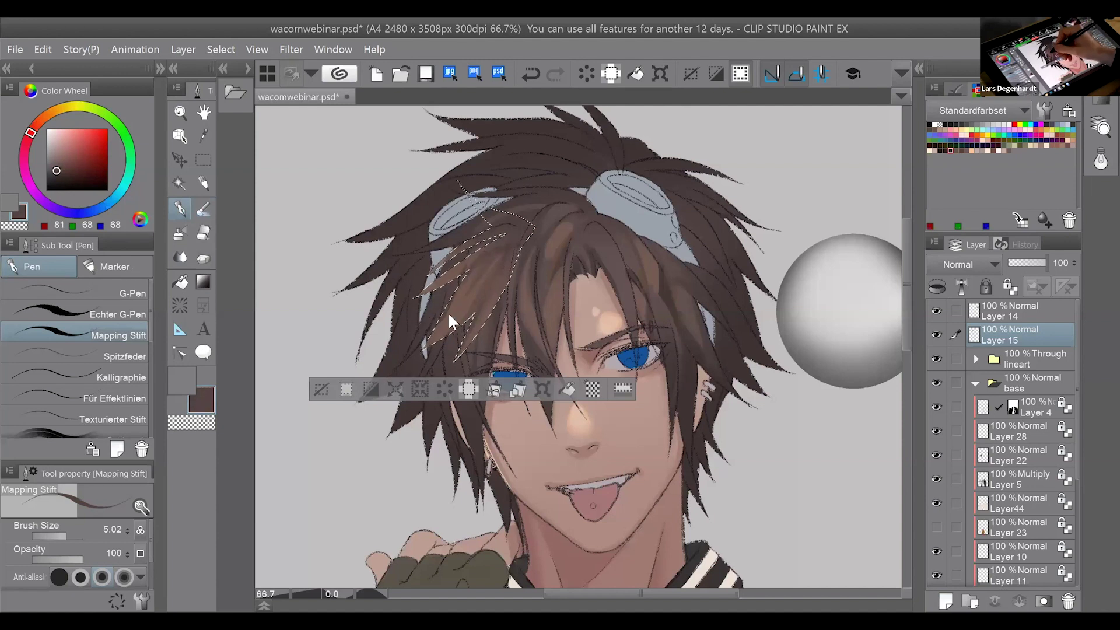
left_click_drag(434, 335, 477, 265)
mouse_move(428, 337)
left_mouse_down()
mouse_move(472, 272)
mouse_move(525, 241)
left_mouse_up()
key("ctrl+z")
left_click_drag(428, 339, 519, 234)
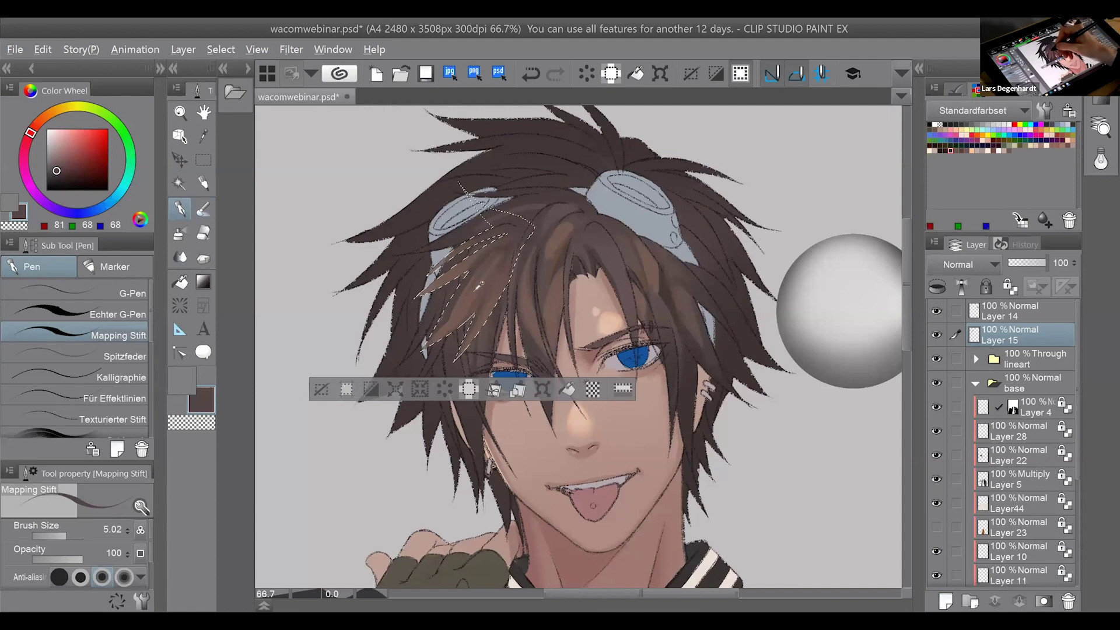
Add a thin warm brown hair line (RGB 115, 90, 82) through the middle of the selected strands, redoing it once.
left_click(463, 303, "alt")
left_click_drag(447, 316, 514, 245)
key("ctrl+z")
left_click_drag(461, 295, 506, 242)
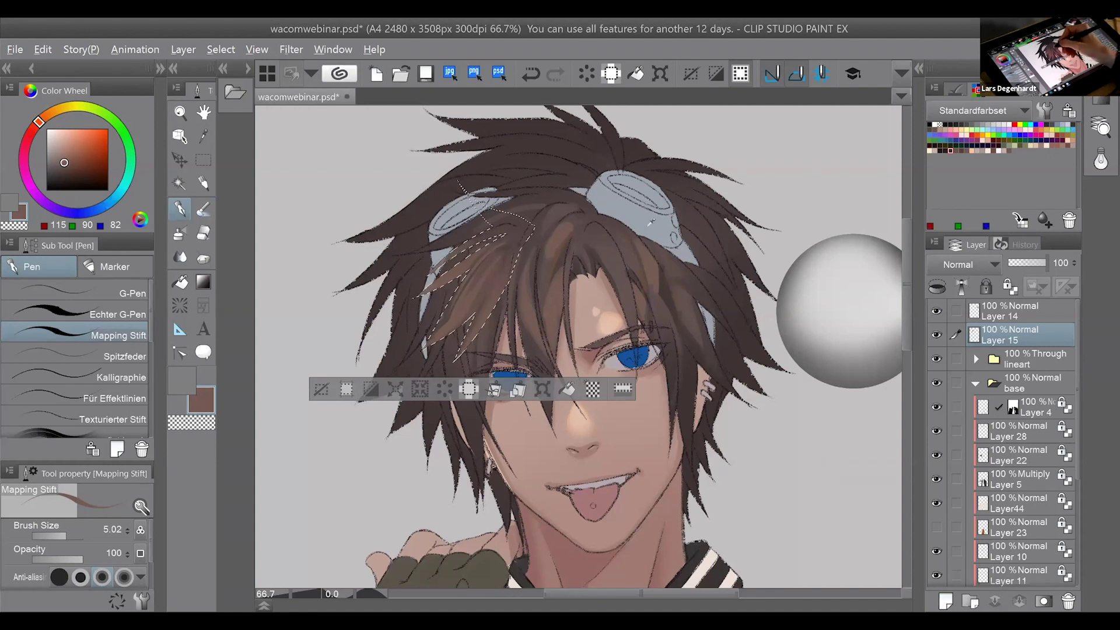
Draw darker hair lines (RGB 65, 55, 54) along the strand beside the left goggle lens and lower down, redoing unsuitable strokes.
left_click(672, 288, "alt")
mouse_move(490, 256)
left_mouse_down()
mouse_move(509, 250)
mouse_move(492, 252)
left_mouse_up()
key("ctrl+z")
key("ctrl+z")
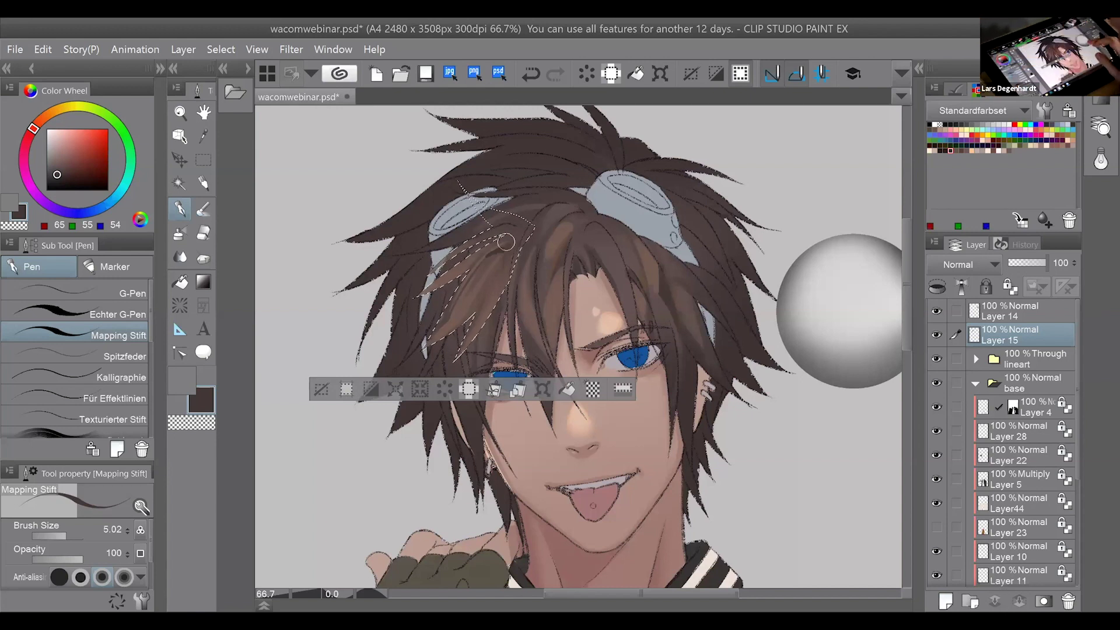
key("ctrl+z")
key("ctrl+z")
left_click_drag(491, 259, 519, 242)
key("ctrl+z")
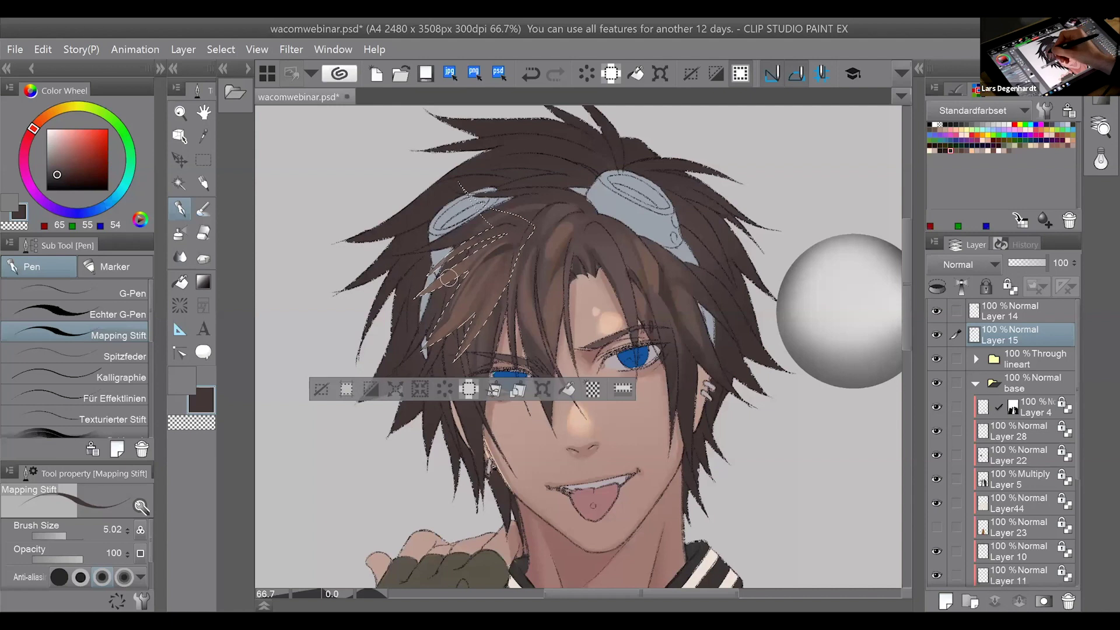
left_click_drag(434, 277, 512, 229)
key("alt")
key("alt")
mouse_move(472, 307)
left_mouse_down()
mouse_move(500, 271)
mouse_move(479, 310)
left_mouse_up()
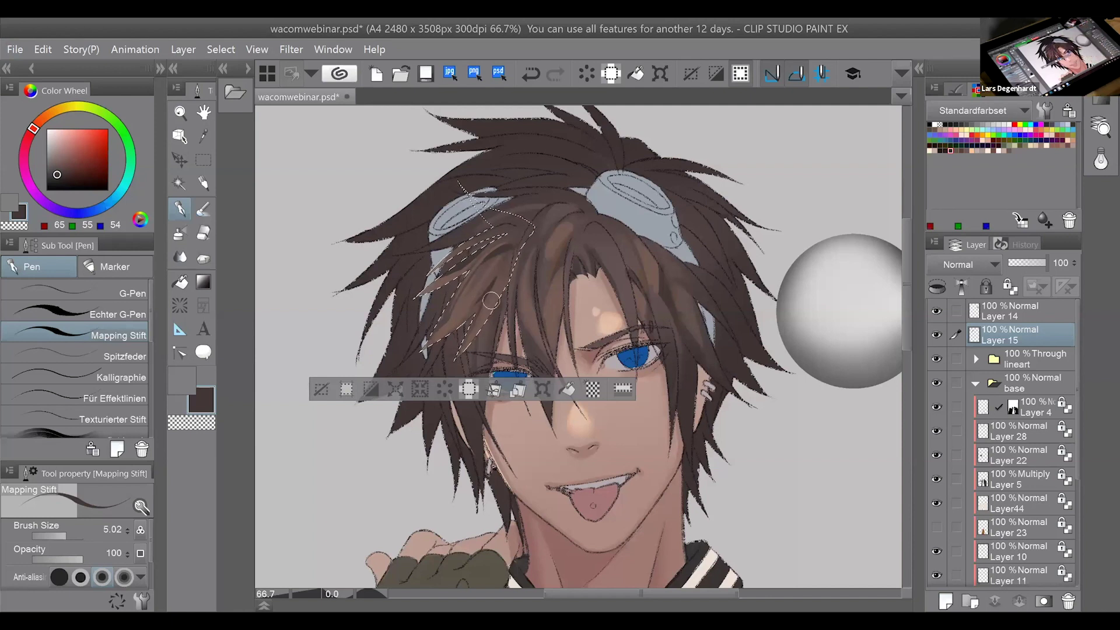
Clear the selection around the painted fringe strands.
left_click(204, 156)
left_click(326, 155)
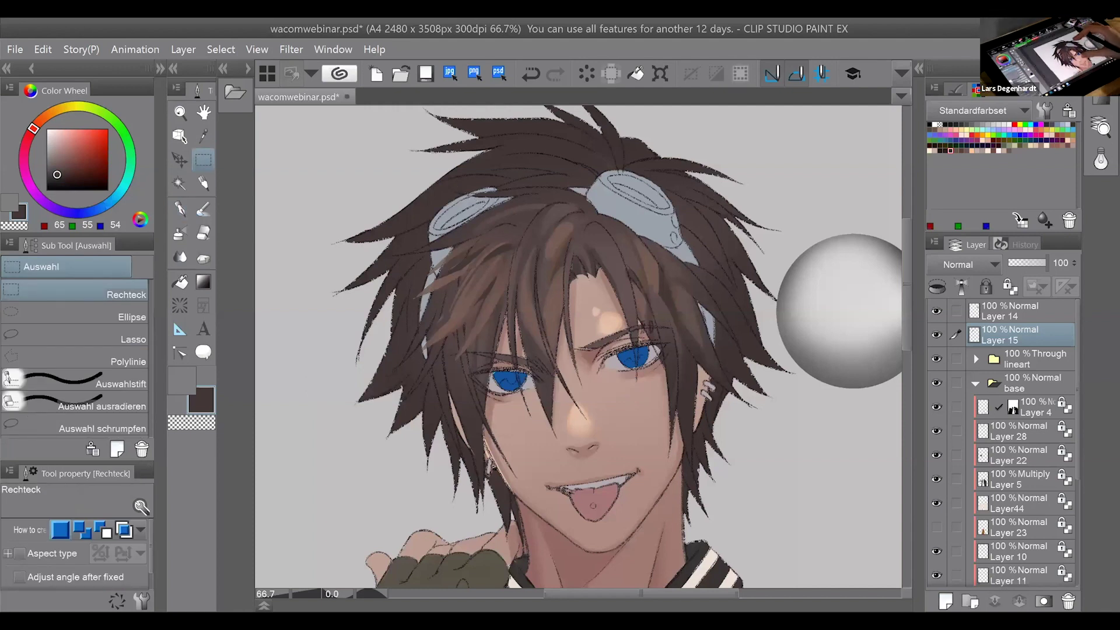
scroll(578, 350, "down", 3)
scroll(577, 350, "up", 1)
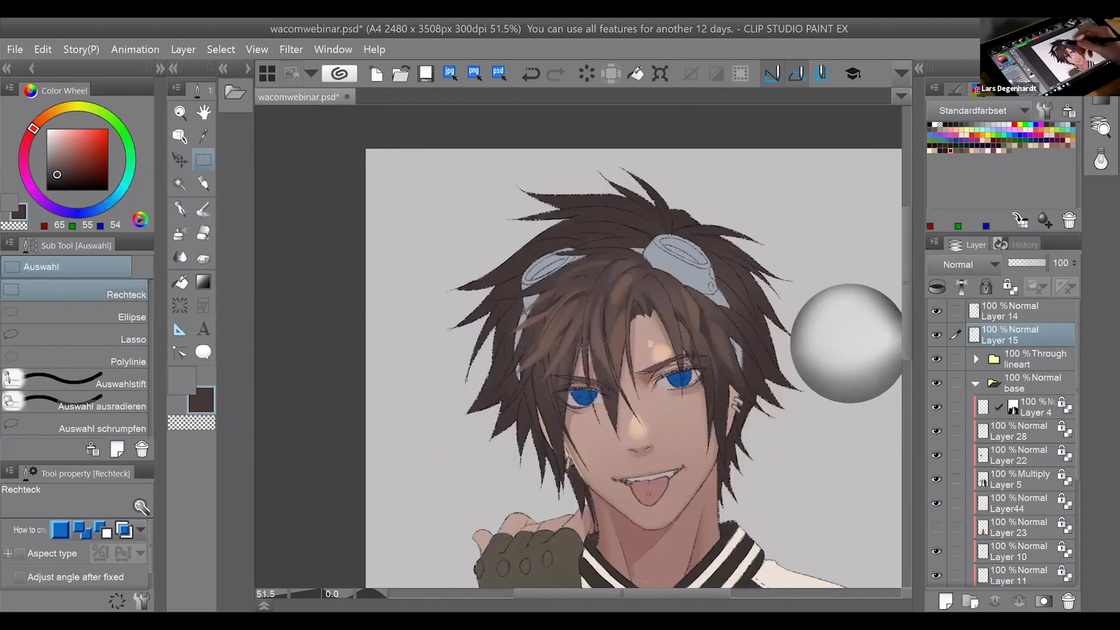
scroll(623, 357, "up", 1)
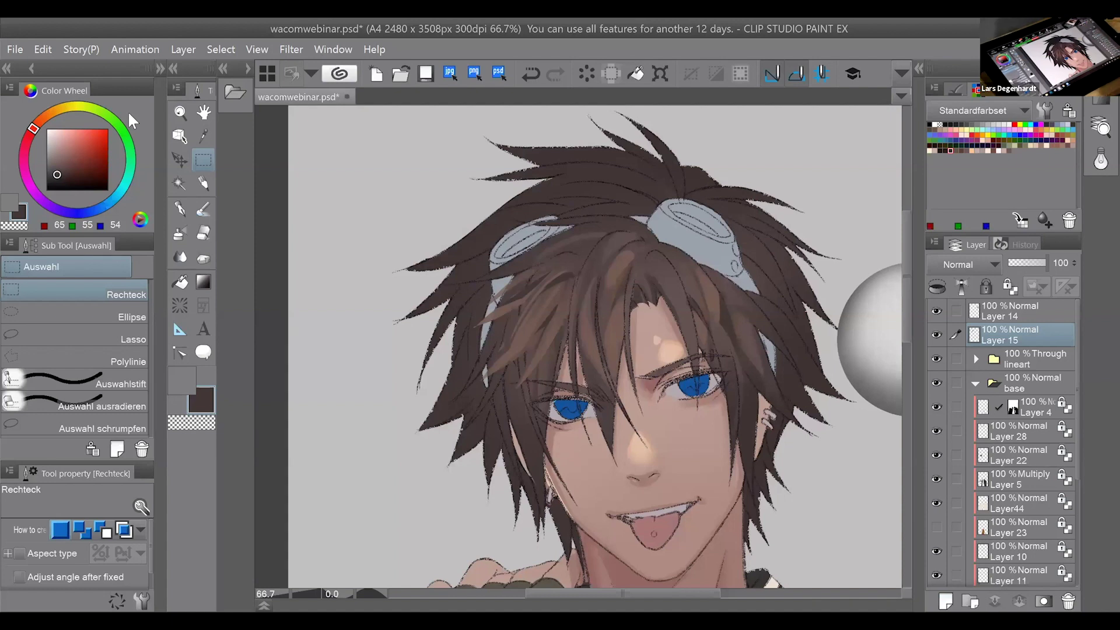
Start transforming the strands on Layer 15, pulling the lower outer corner outward and roughly rotating and shifting them over the fringe.
key("ctrl+t")
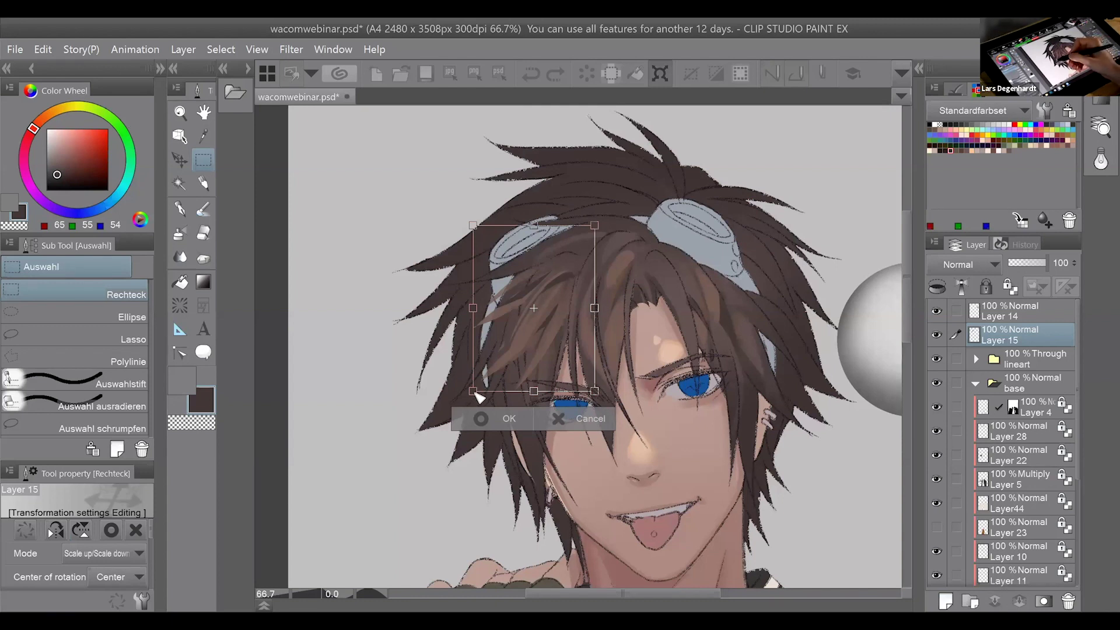
left_click_drag(473, 391, 450, 393)
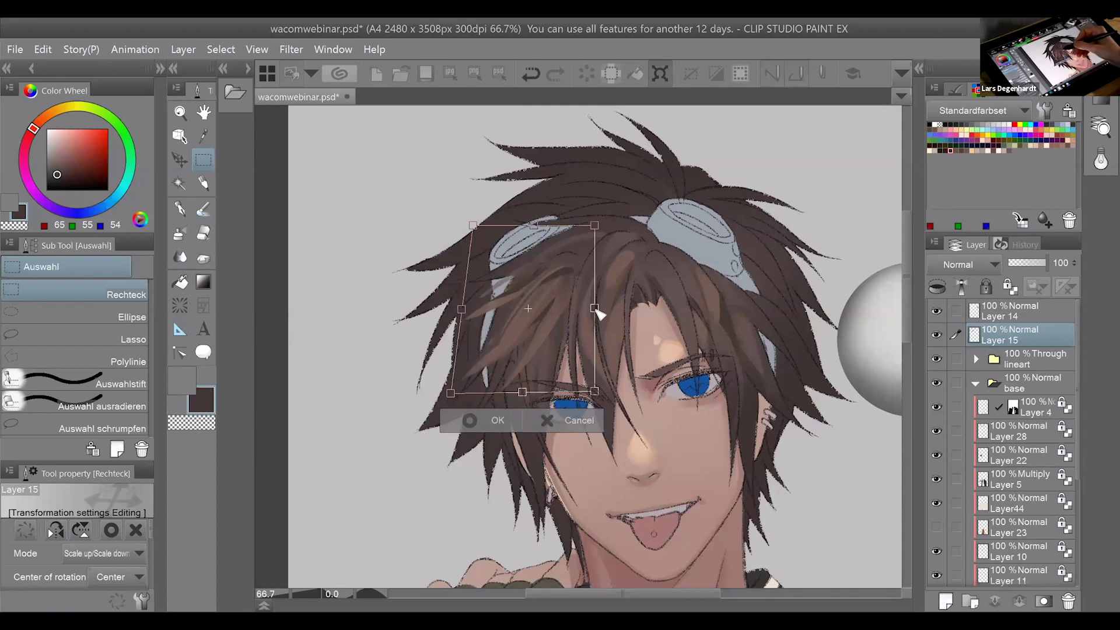
left_click_drag(595, 308, 594, 329)
left_click_drag(569, 366, 549, 388)
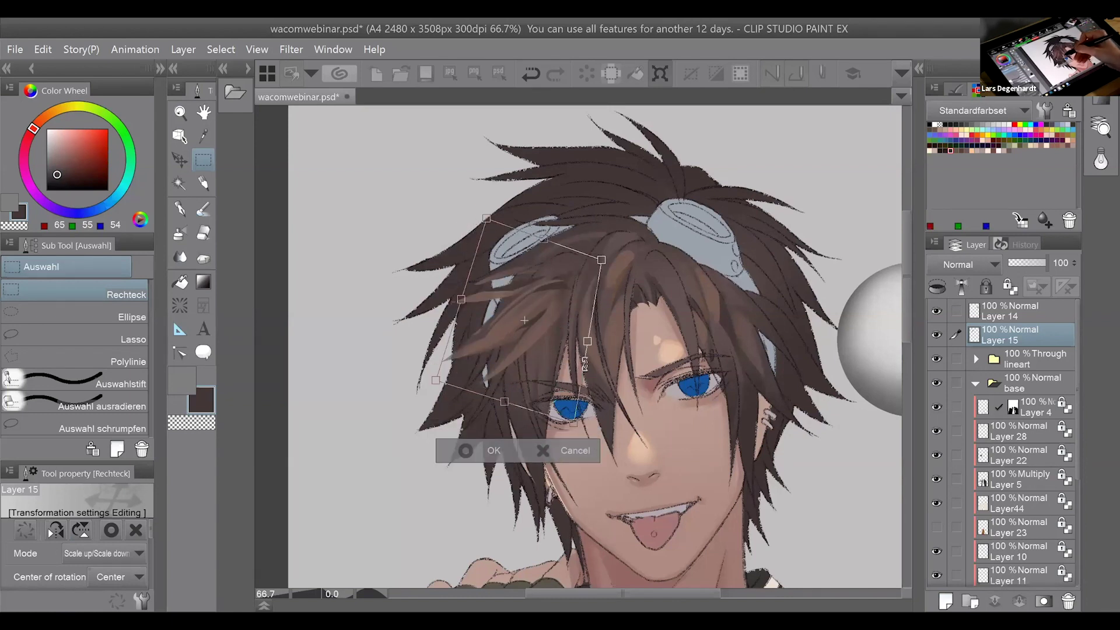
left_click_drag(666, 340, 671, 330)
left_click_drag(688, 282, 669, 264)
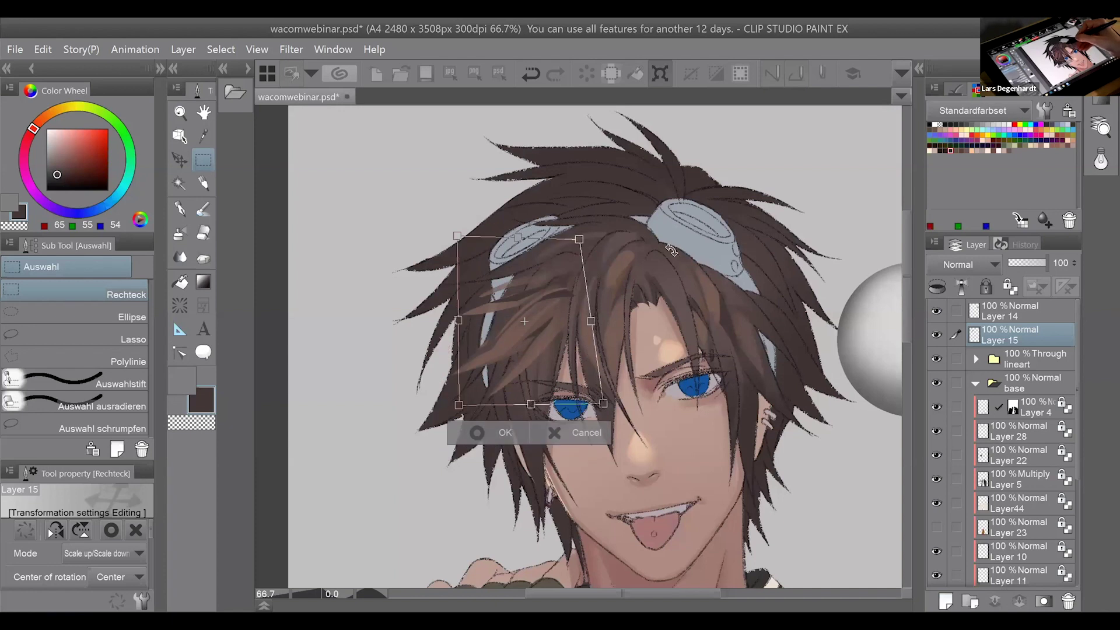
left_click_drag(543, 285, 551, 308)
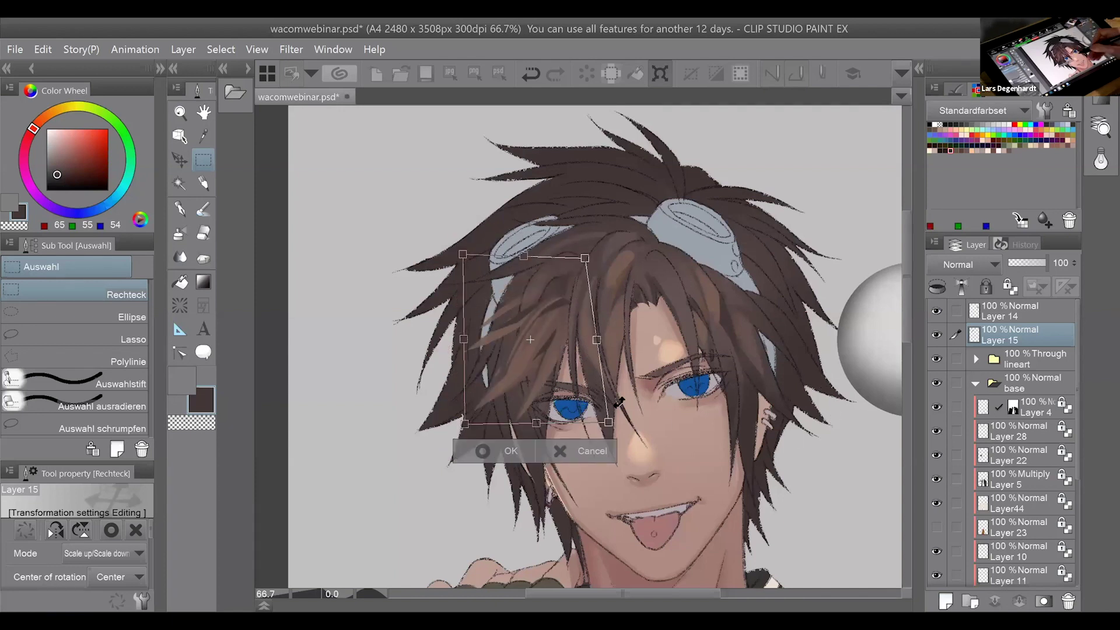
Fine-tune the rotation and position of the strands being transformed on Layer 15 so they follow the fringe over the goggle strap.
left_click_drag(694, 383, 689, 403)
left_click_drag(551, 372, 546, 353)
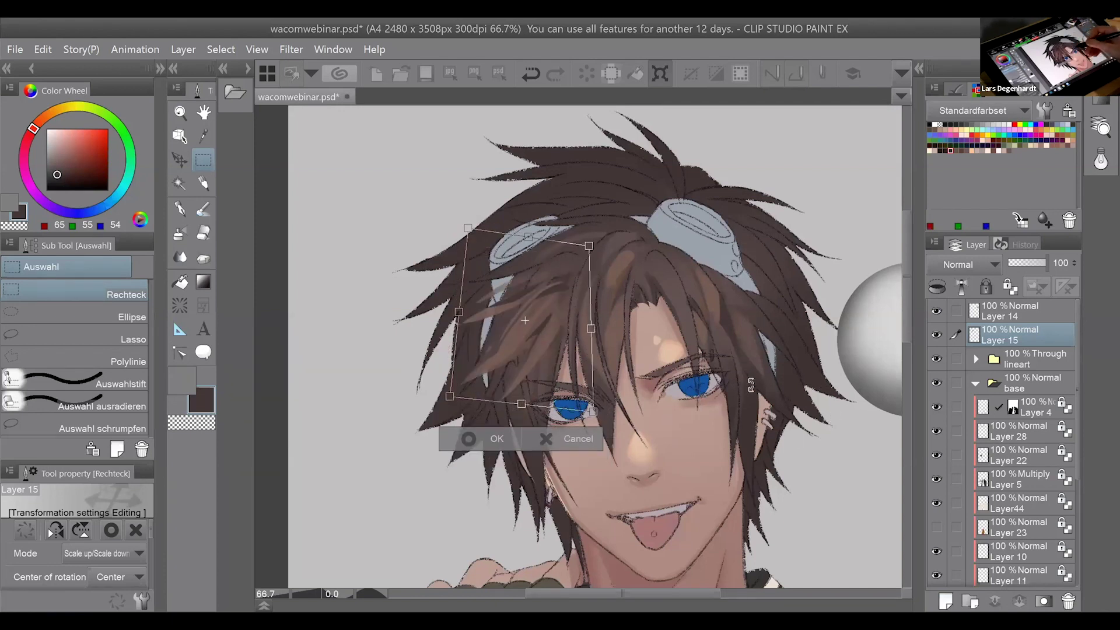
left_click_drag(693, 431, 688, 439)
left_click_drag(553, 386, 551, 384)
left_click_drag(684, 404, 684, 398)
left_click_drag(568, 387, 570, 392)
left_click_drag(554, 303, 555, 315)
Stretch the strands' upper corners outward and upward, readjust their angle and position, and apply the transformation.
left_click_drag(470, 244, 435, 257)
left_click_drag(592, 262, 594, 199)
left_click_drag(572, 387, 584, 399)
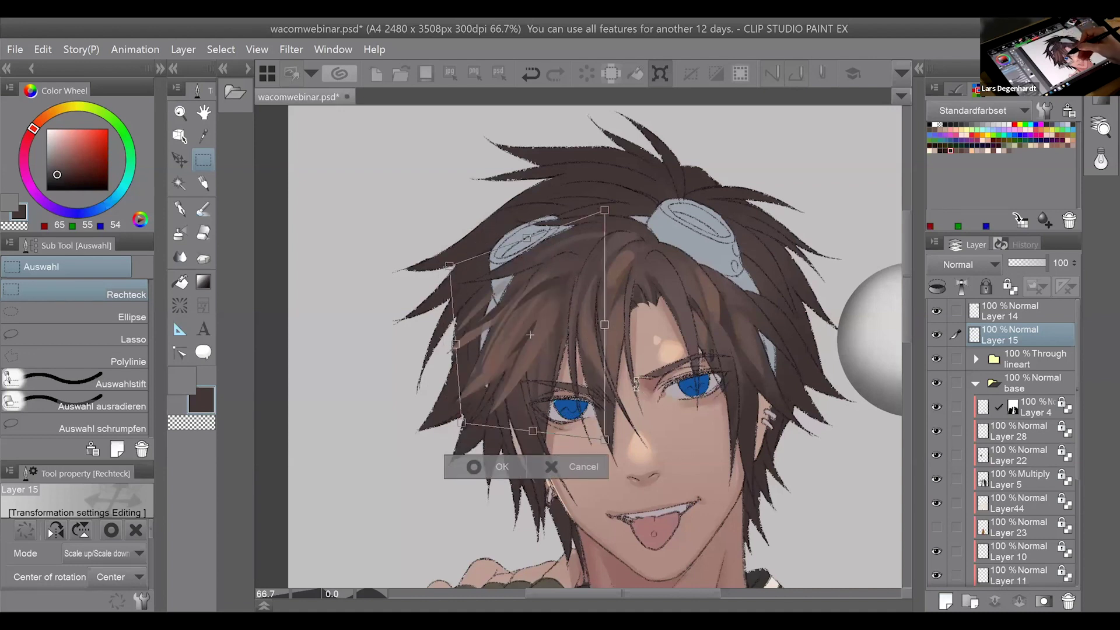
left_click_drag(700, 410, 705, 396)
left_click_drag(582, 378, 576, 390)
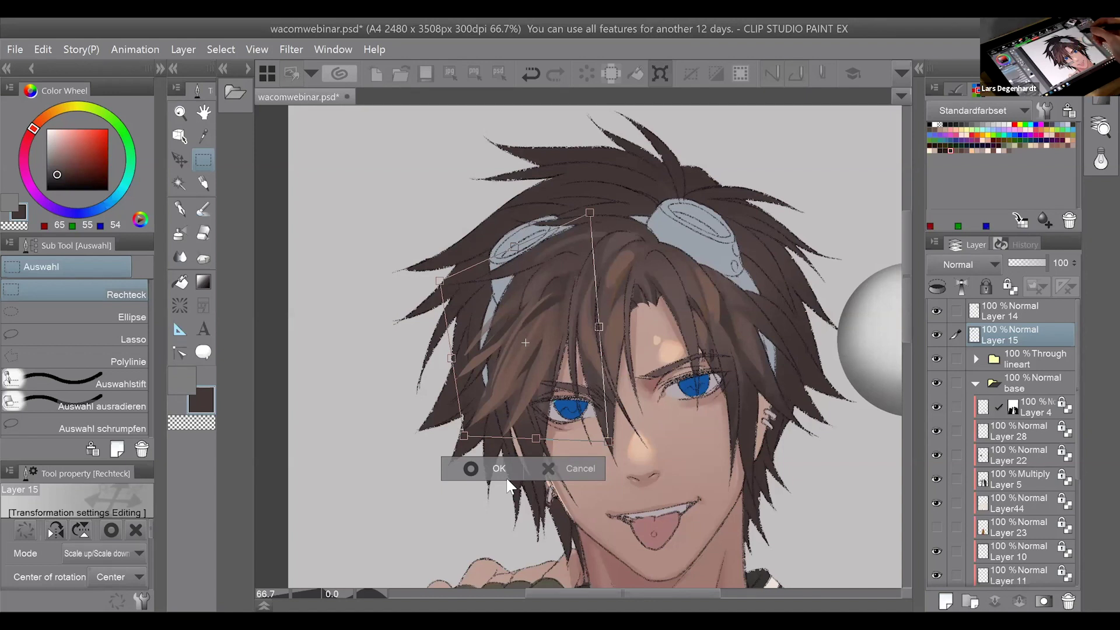
left_click(499, 469)
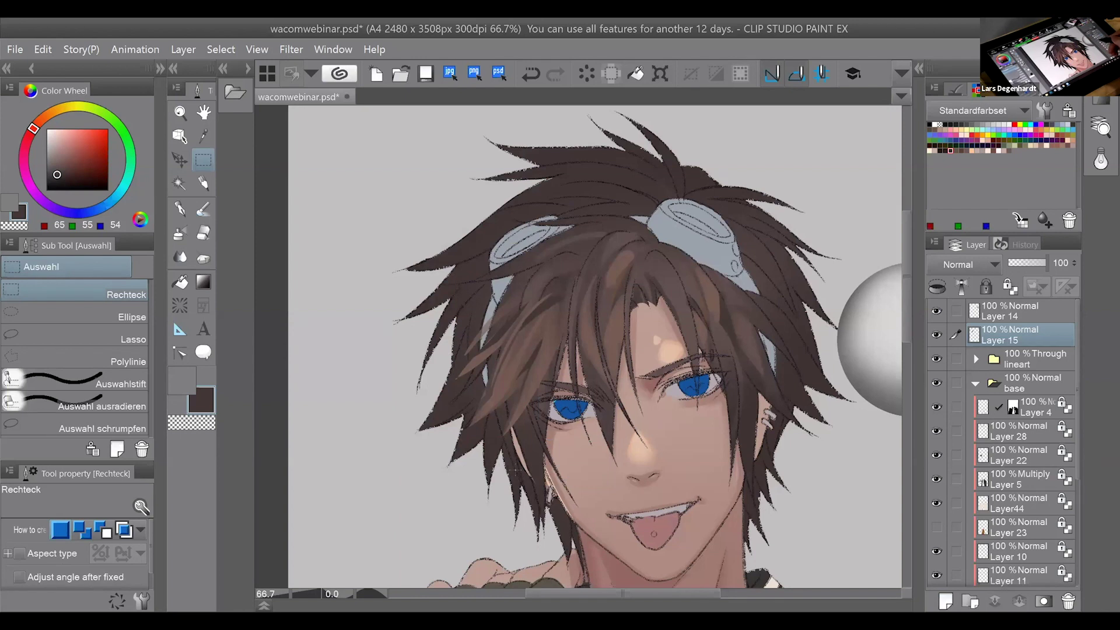
Transform the Layer 15 strands again, reshaping the upper inner corner and shifting them slightly up, and apply it.
key("ctrl+t")
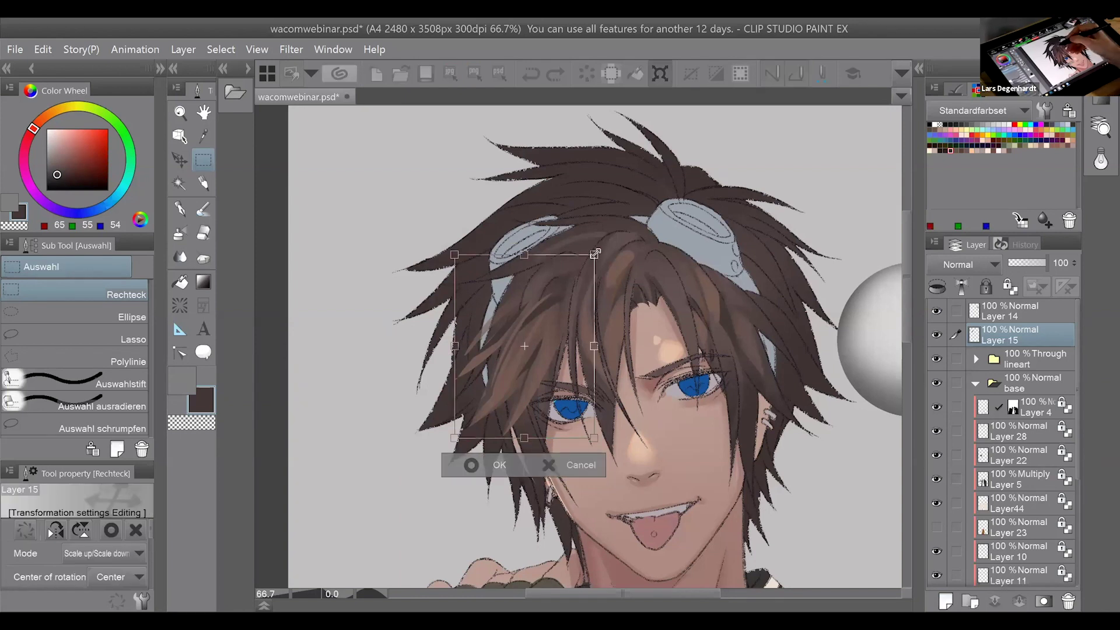
left_click_drag(596, 255, 631, 230)
left_click_drag(555, 218, 595, 247)
left_click_drag(575, 316, 579, 318)
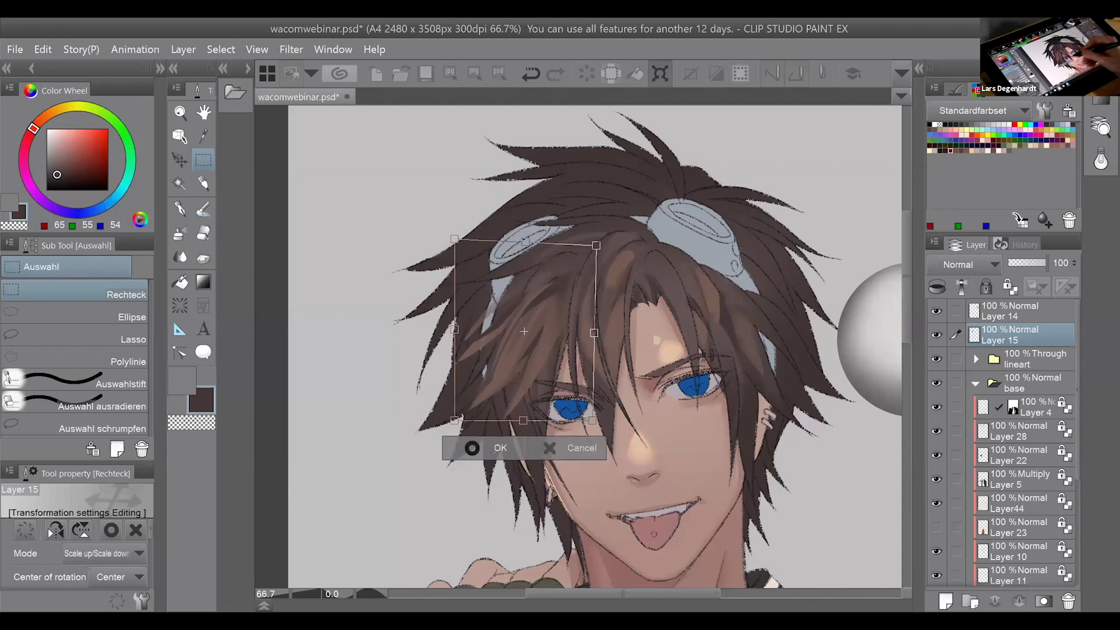
left_click(492, 450)
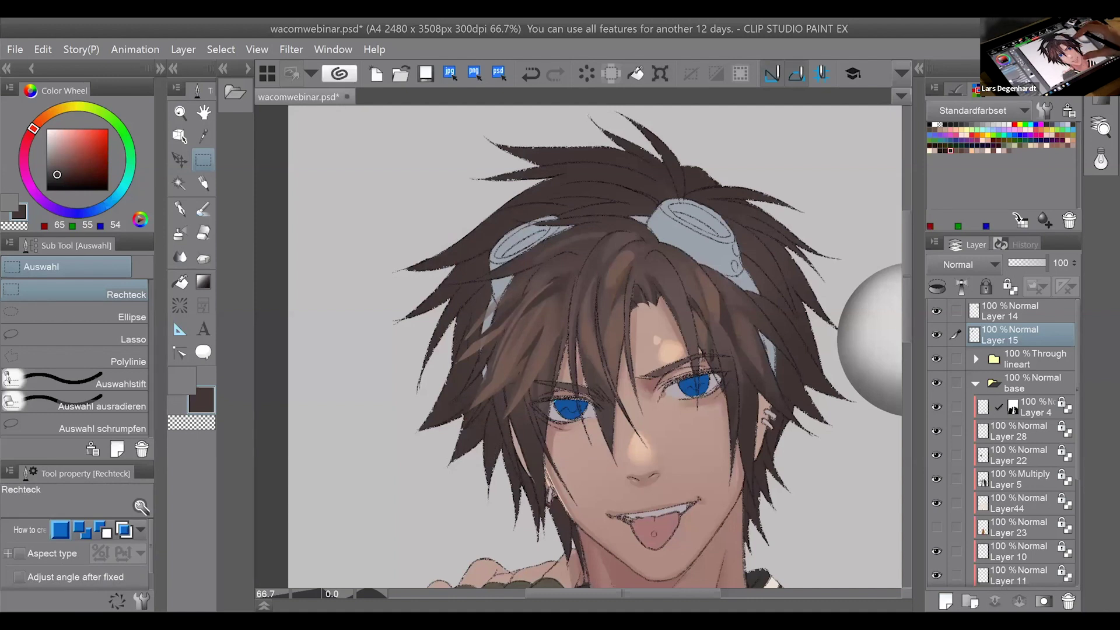
Locate the iris colour layer by toggling the visibility of layers in the base folder, and make Layer 10 active.
left_click_drag(495, 451, 469, 398)
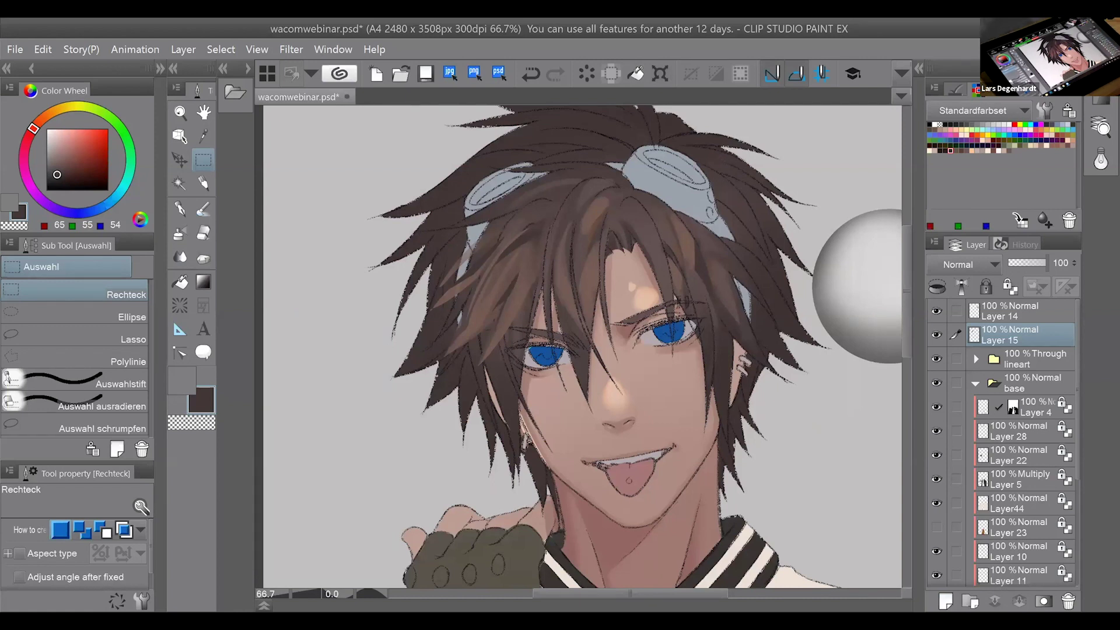
scroll(578, 346, "down", 3)
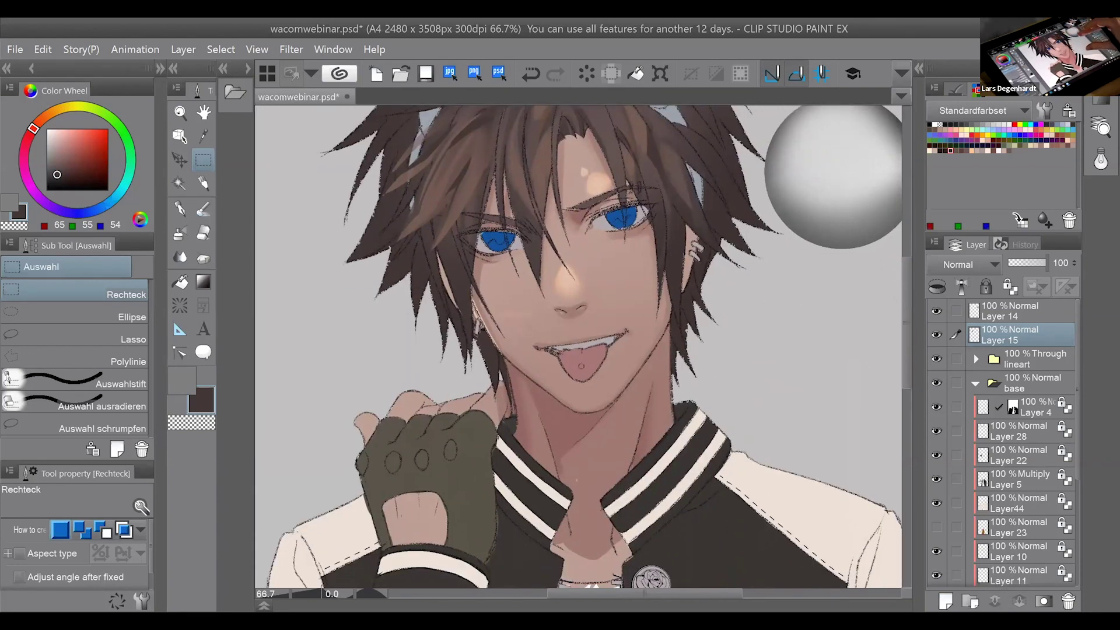
scroll(578, 347, "down", 2)
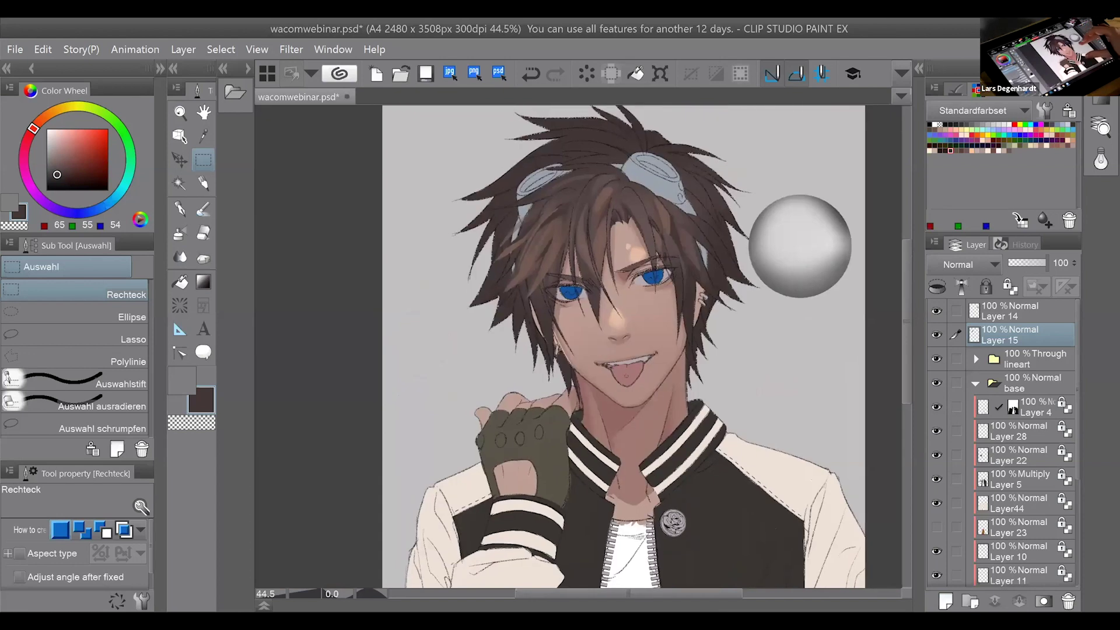
scroll(578, 346, "up", 3)
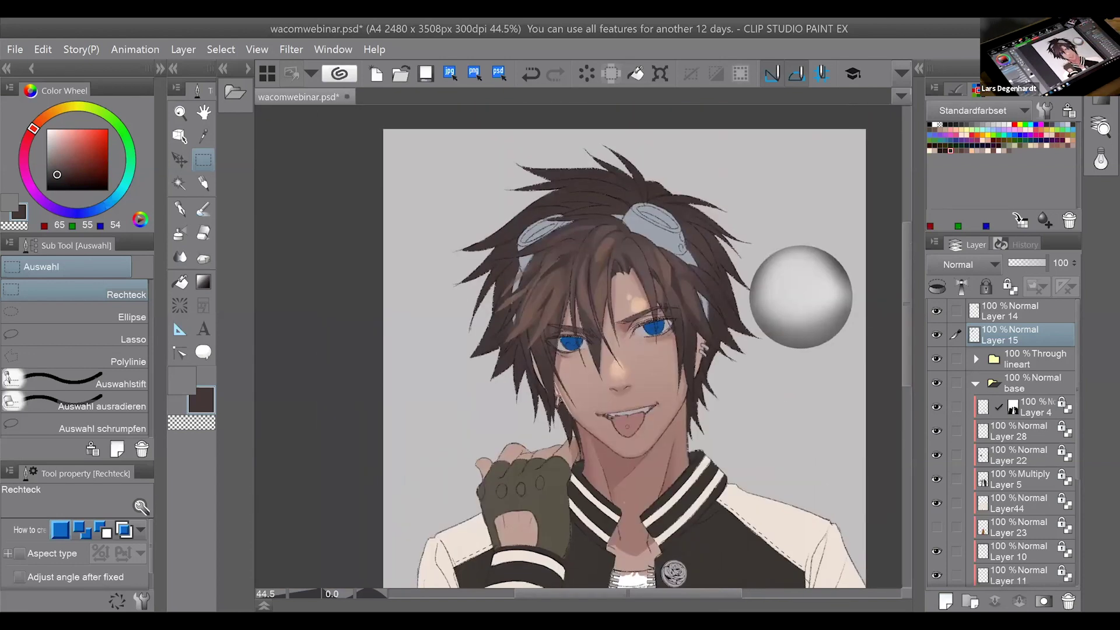
left_click_drag(1081, 398, 1077, 454)
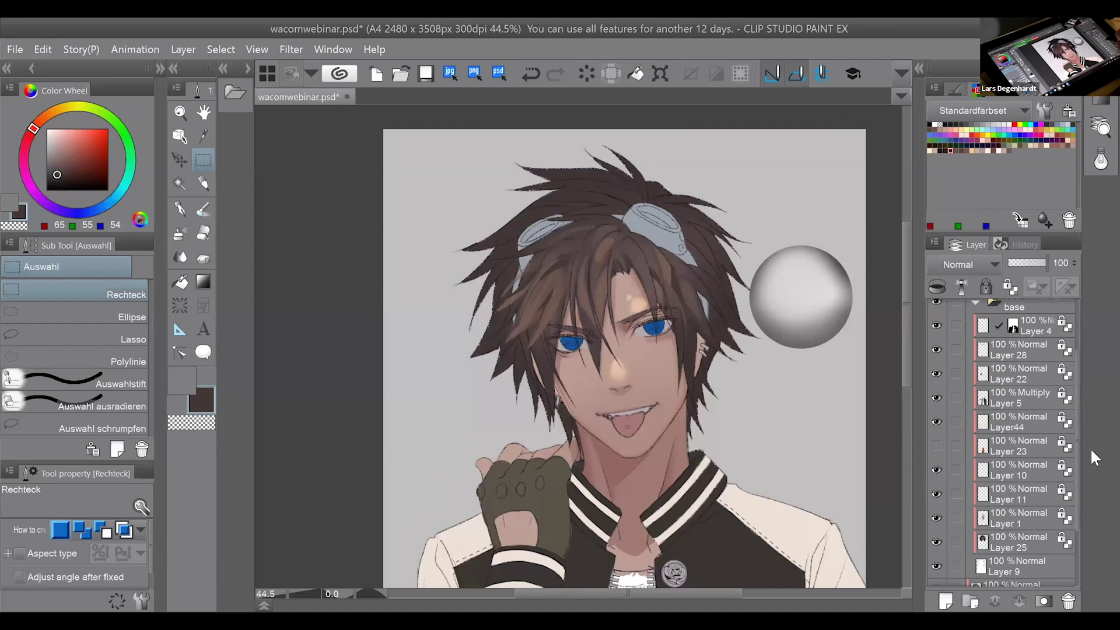
left_click_drag(1076, 473, 1077, 466)
left_click(937, 358)
left_click(937, 359)
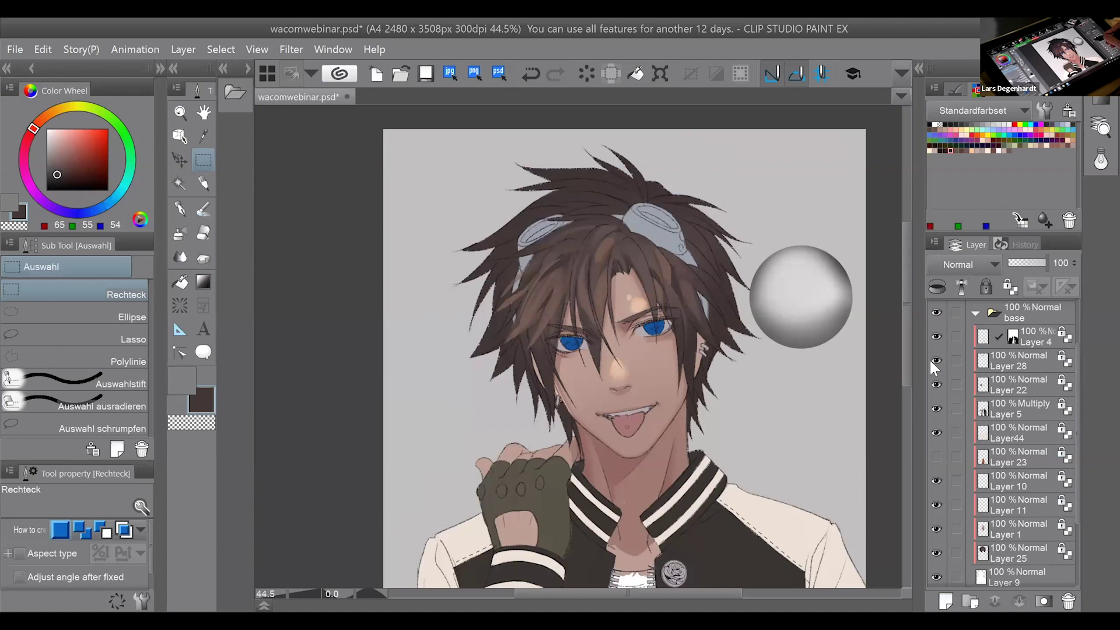
left_click(937, 359)
left_click(937, 383)
left_click(937, 383)
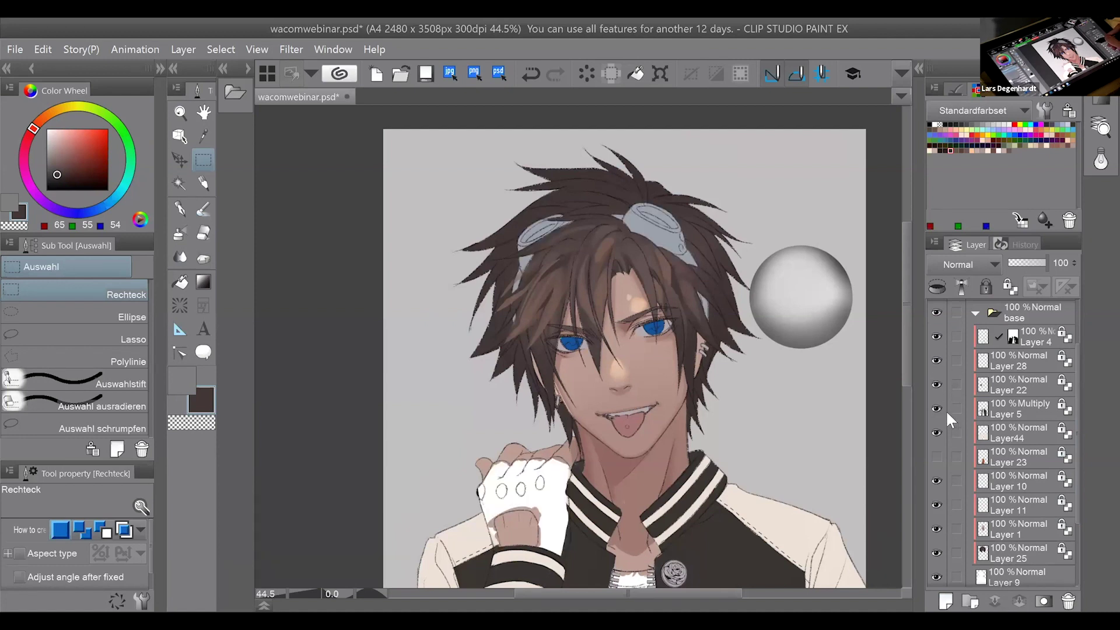
left_click(937, 482)
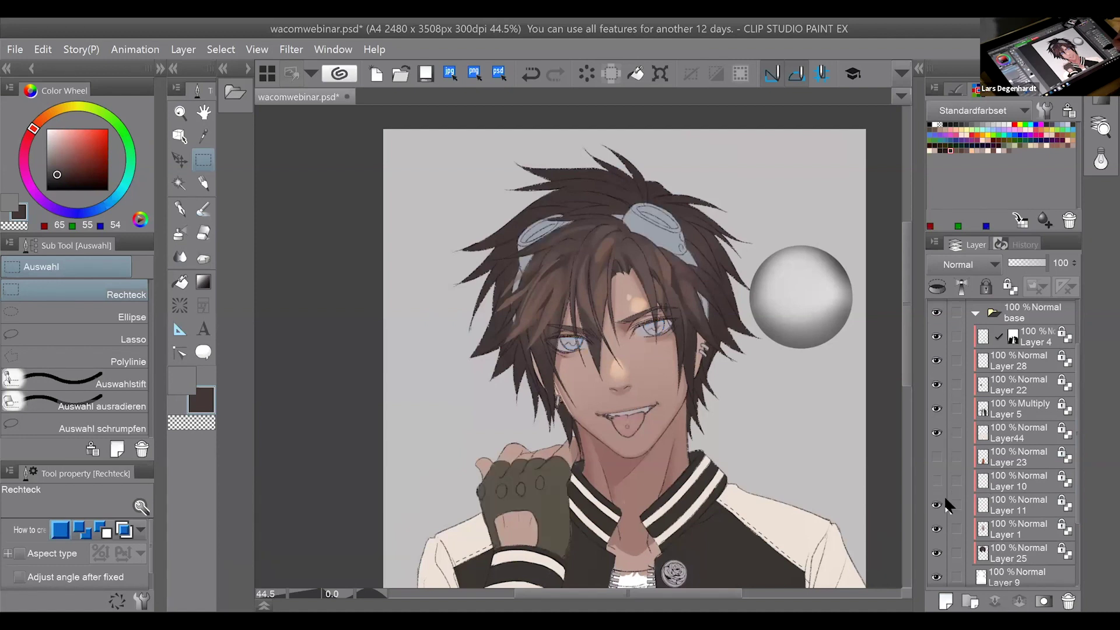
left_click(940, 481)
left_click(1011, 484)
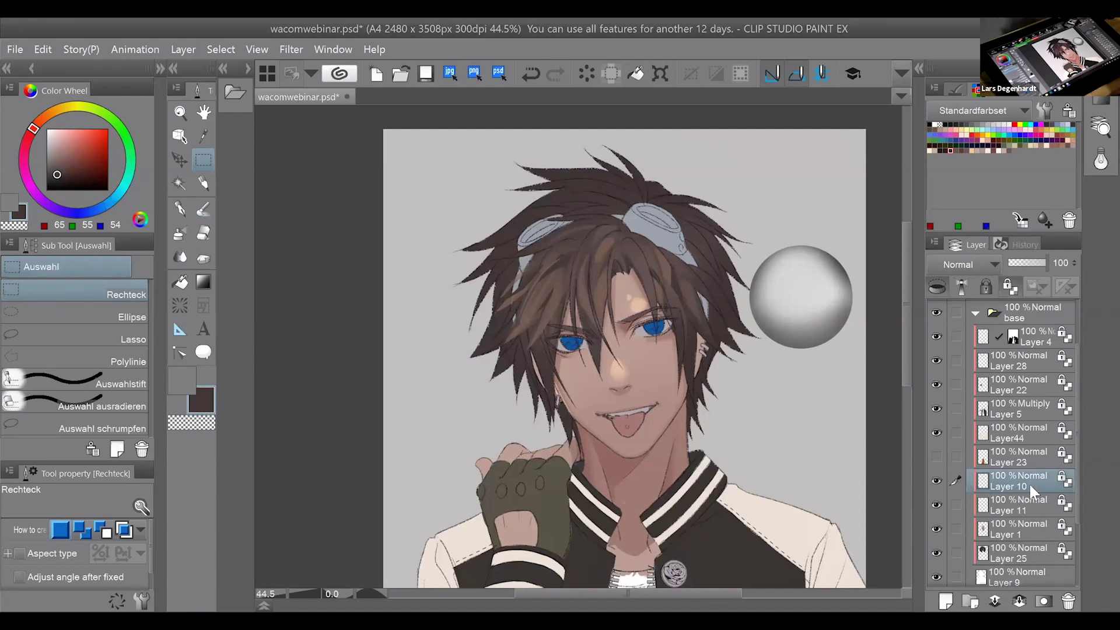
Switch to the Mapping Stift pen and sample the blue of the iris (RGB 21, 84, 157).
key("minus")
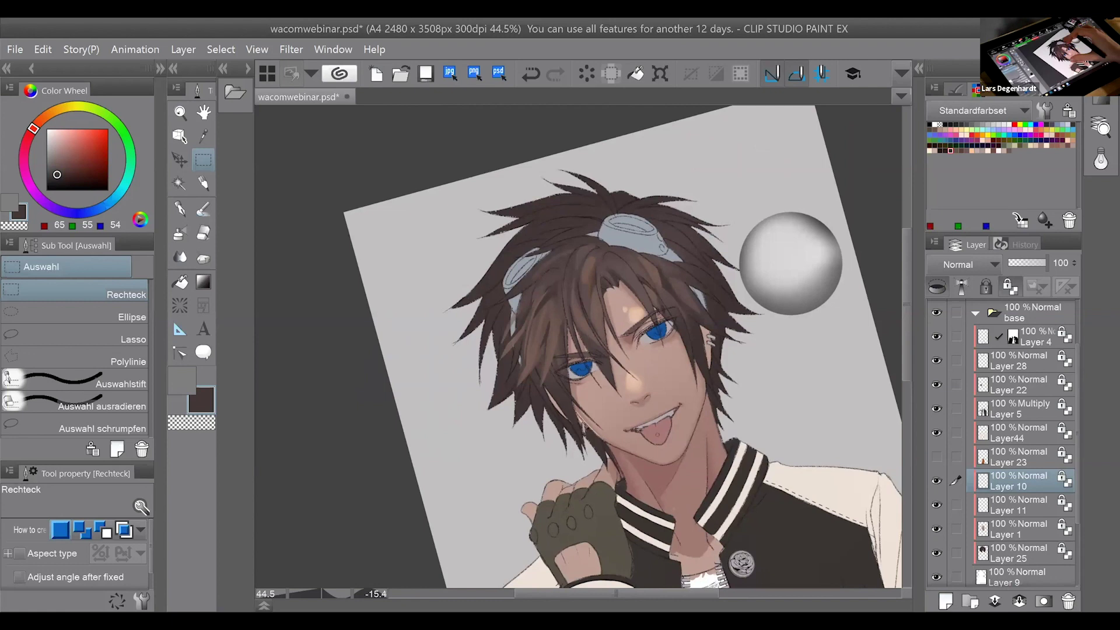
scroll(648, 350, "up", 3)
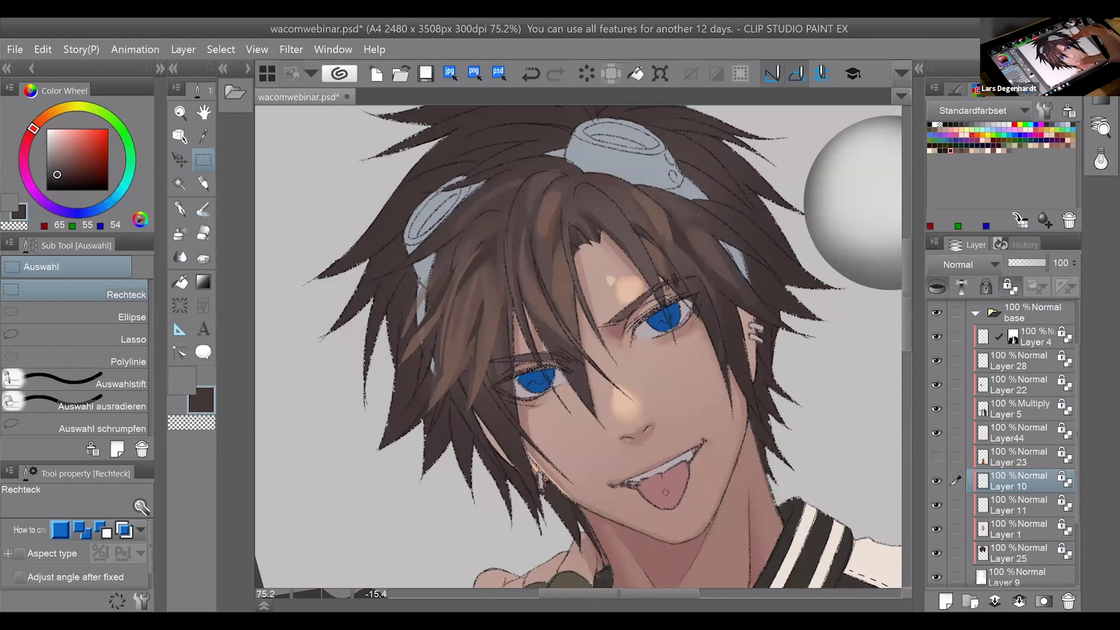
scroll(578, 346, "down", 1)
left_click_drag(526, 443, 587, 435)
scroll(593, 377, "up", 1)
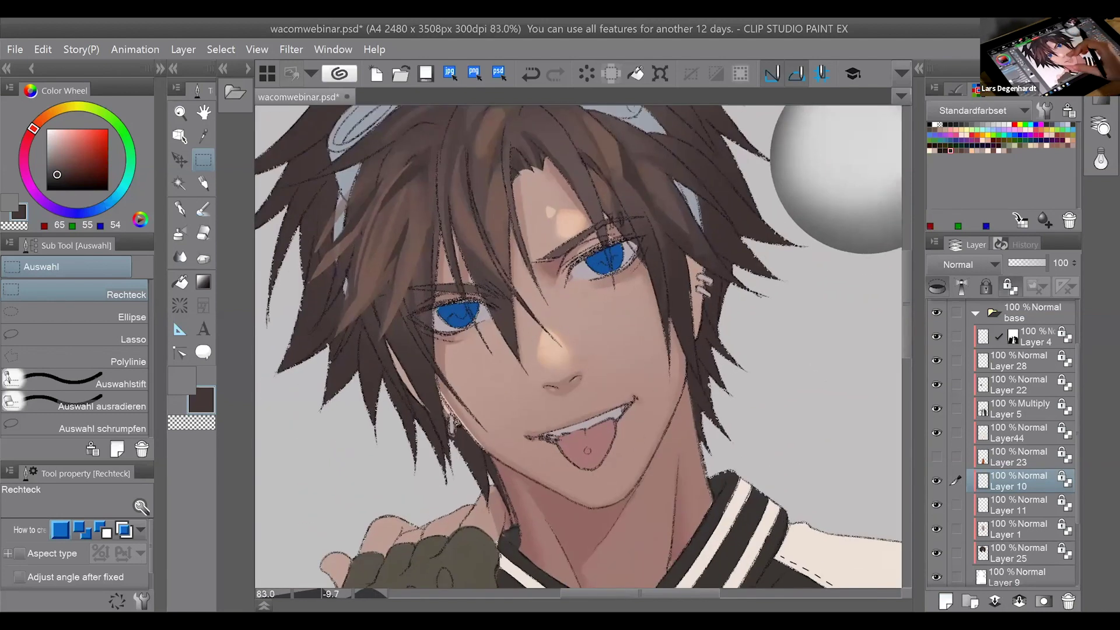
scroll(682, 380, "down", 1)
left_click(181, 209)
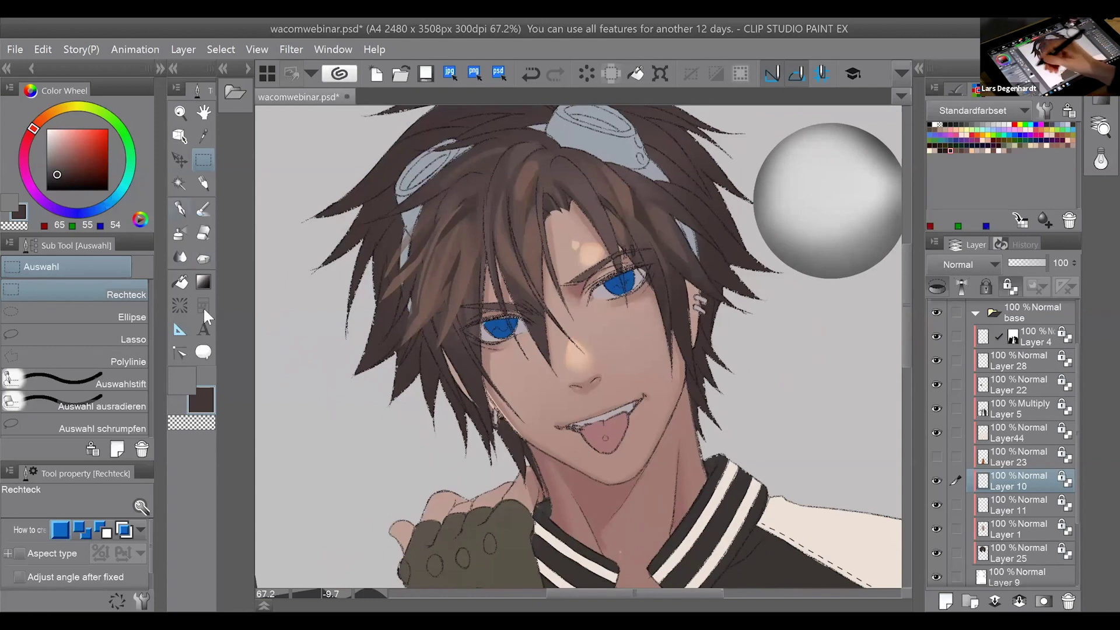
left_click(622, 285, "alt")
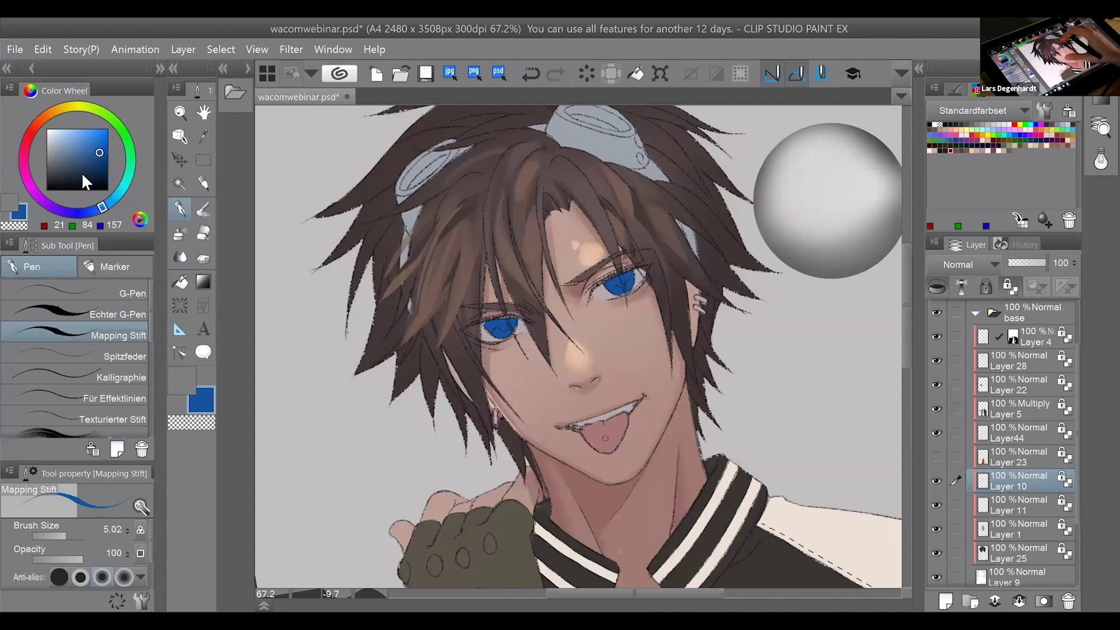
Try a bright, saturated blue (RGB 0, 118, 255) over both irises on Layer 10.
scroll(613, 325, "up", 2)
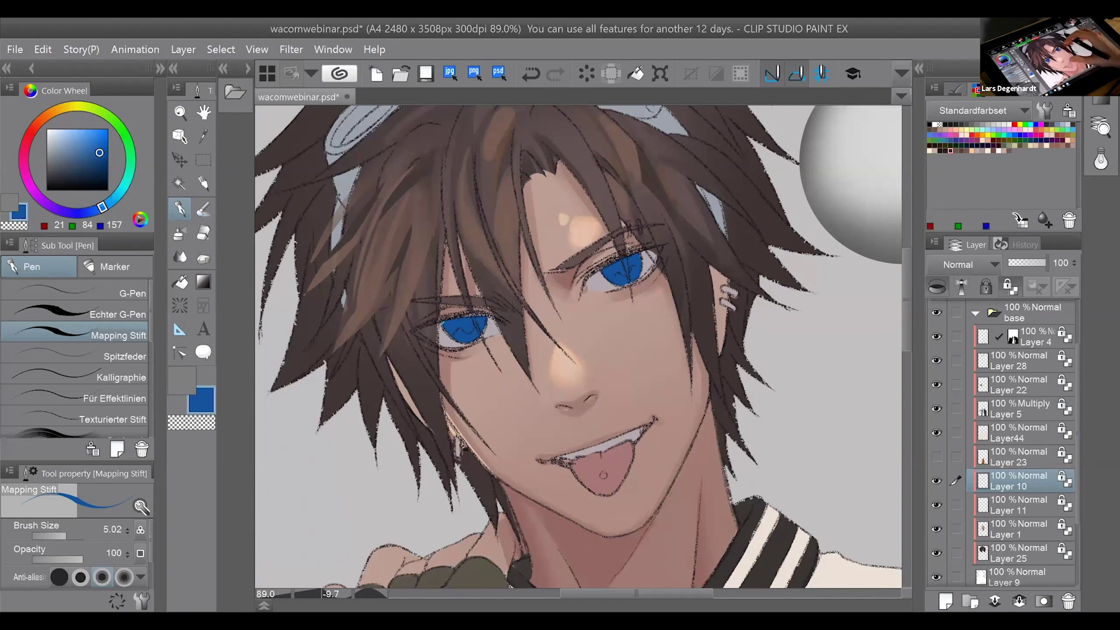
left_click_drag(612, 325, 588, 343)
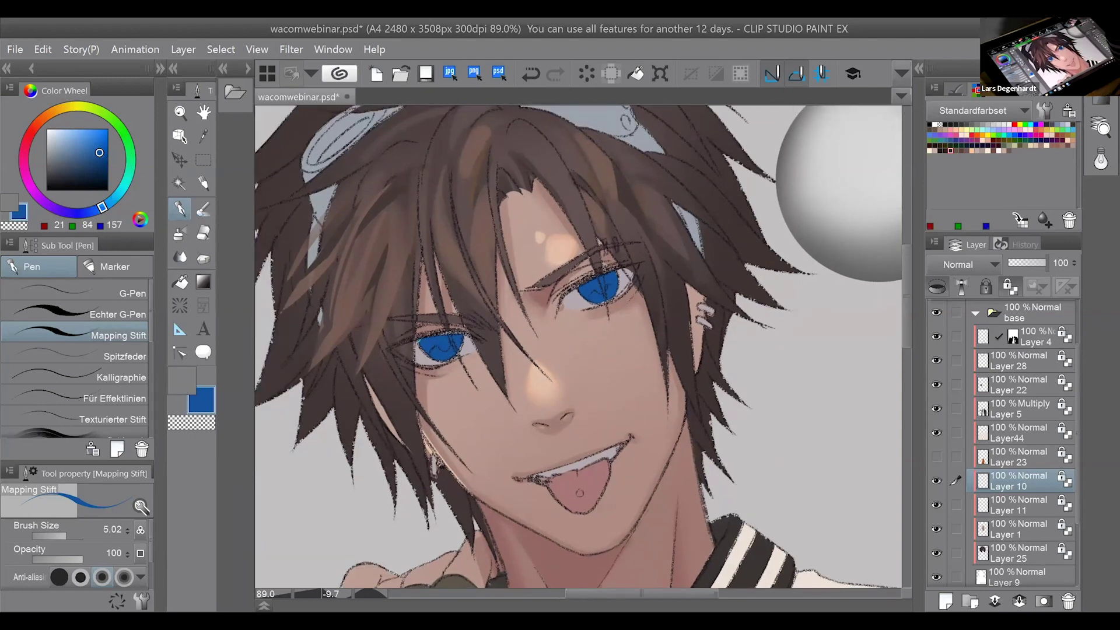
left_click_drag(102, 137, 108, 129)
mouse_move(461, 339)
left_mouse_down()
mouse_move(458, 353)
mouse_move(428, 353)
left_mouse_up()
mouse_move(607, 289)
left_mouse_down()
mouse_move(589, 298)
mouse_move(607, 289)
left_mouse_up()
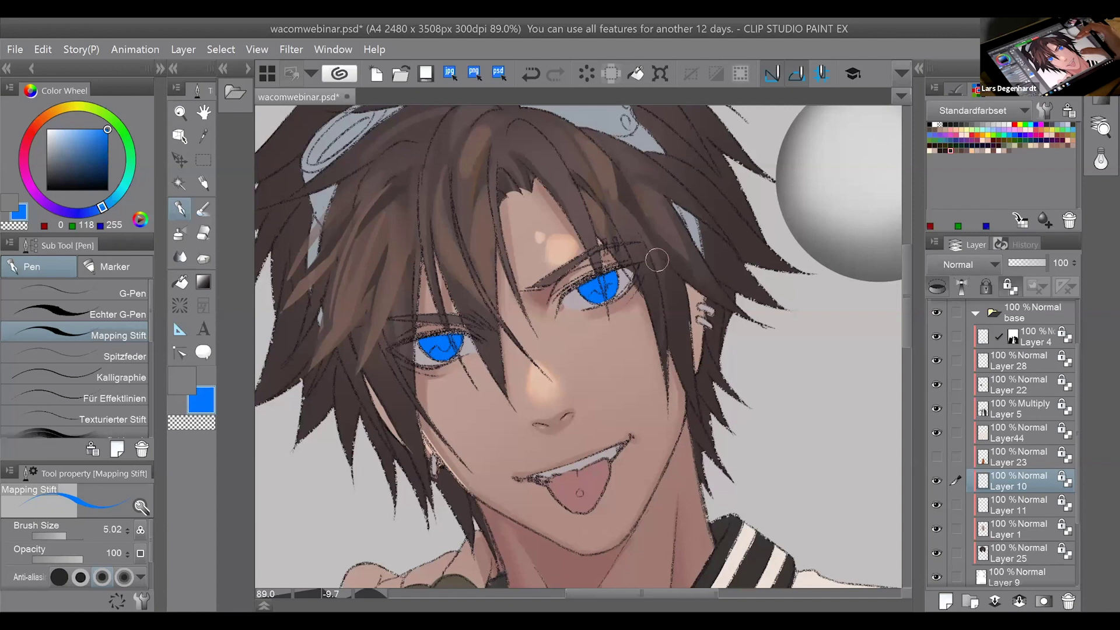
Repaint both irises on Layer 10 in a muted grey-blue (RGB 100, 124, 152).
scroll(657, 260, "down", 5)
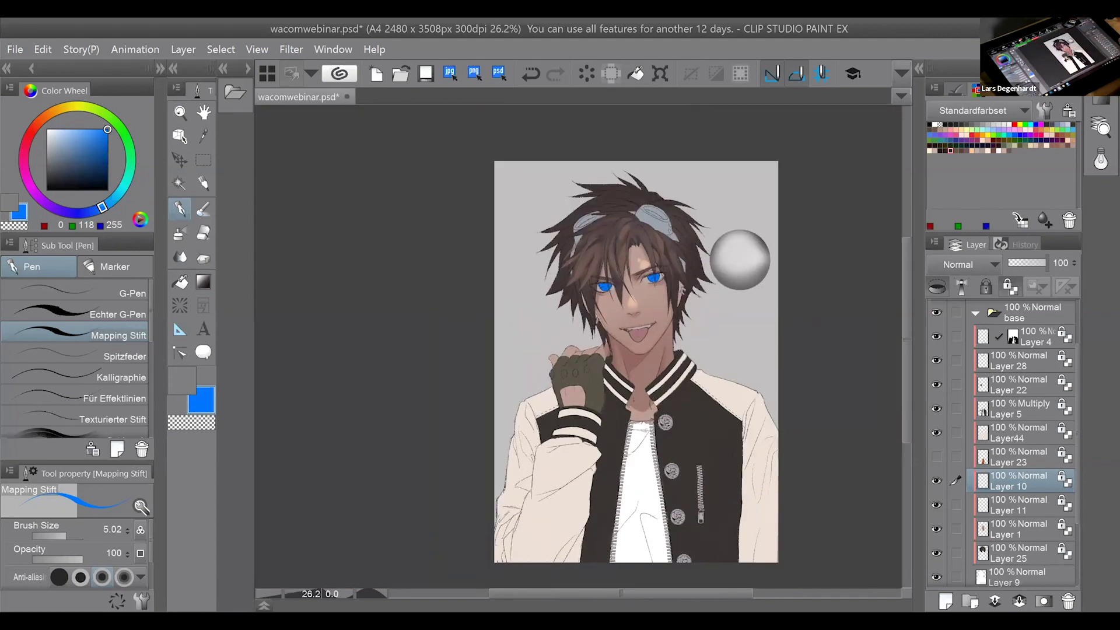
scroll(659, 280, "up", 5)
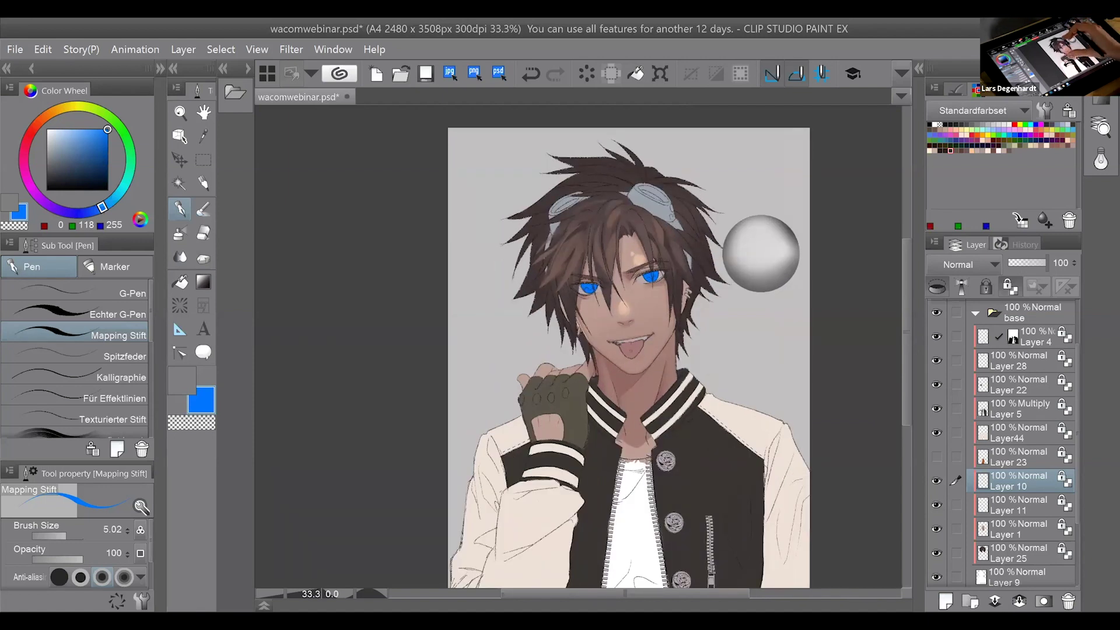
scroll(579, 346, "up", 3)
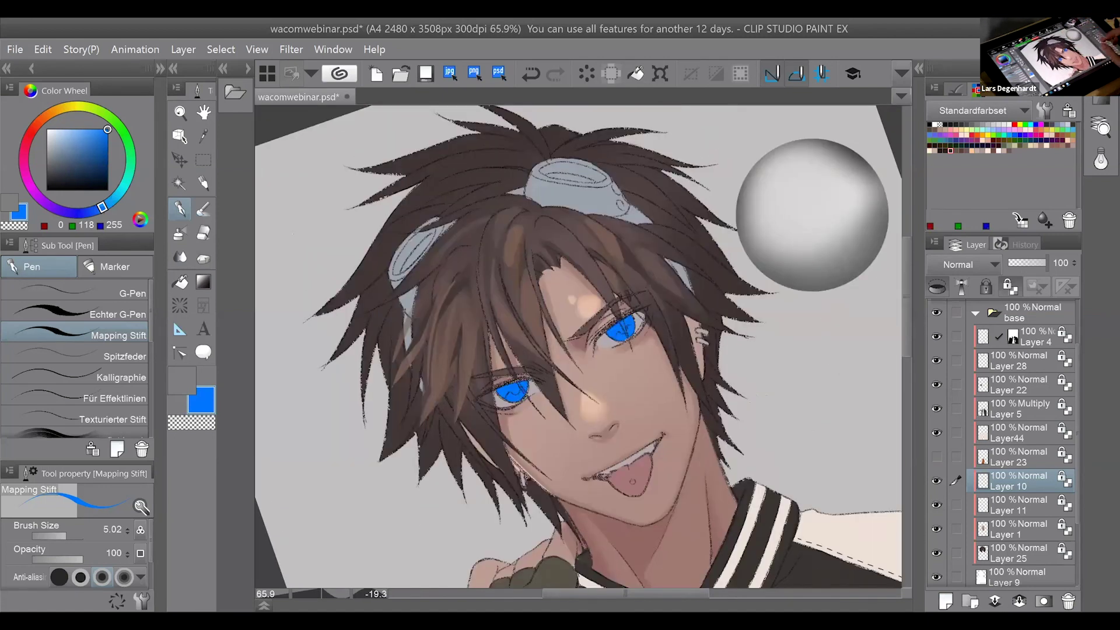
scroll(649, 367, "up", 1)
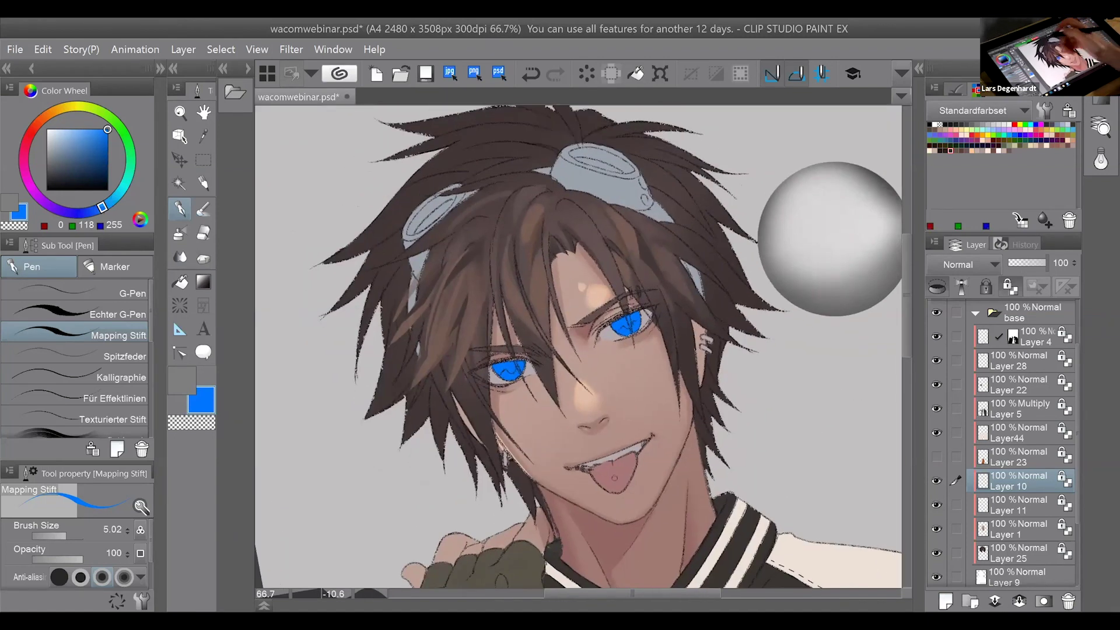
left_click(69, 154)
left_click(67, 153)
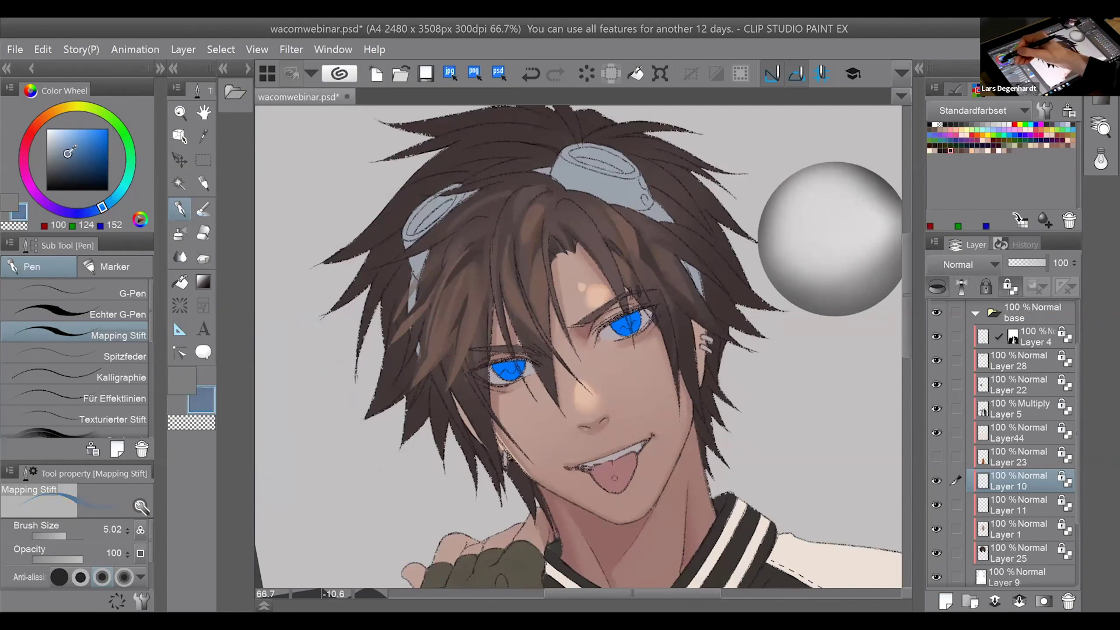
left_click_drag(517, 379, 504, 363)
left_click_drag(622, 322, 623, 332)
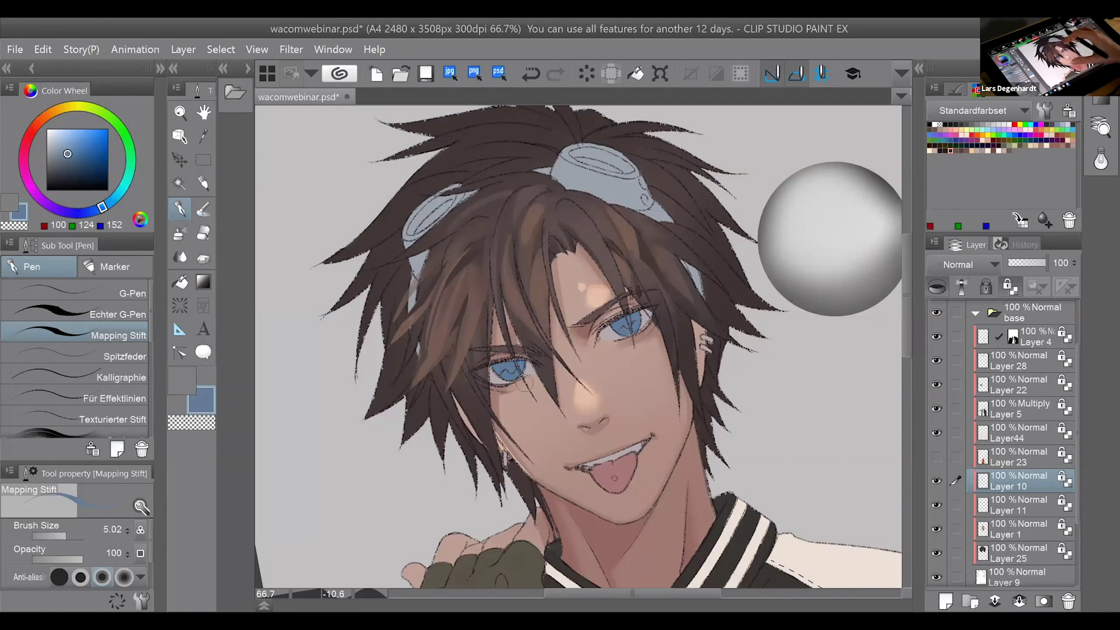
Paint a small light cyan reflection (RGB 89, 229, 255) in the lower part of each iris.
scroll(524, 383, "up", 3)
scroll(696, 323, "down", 1)
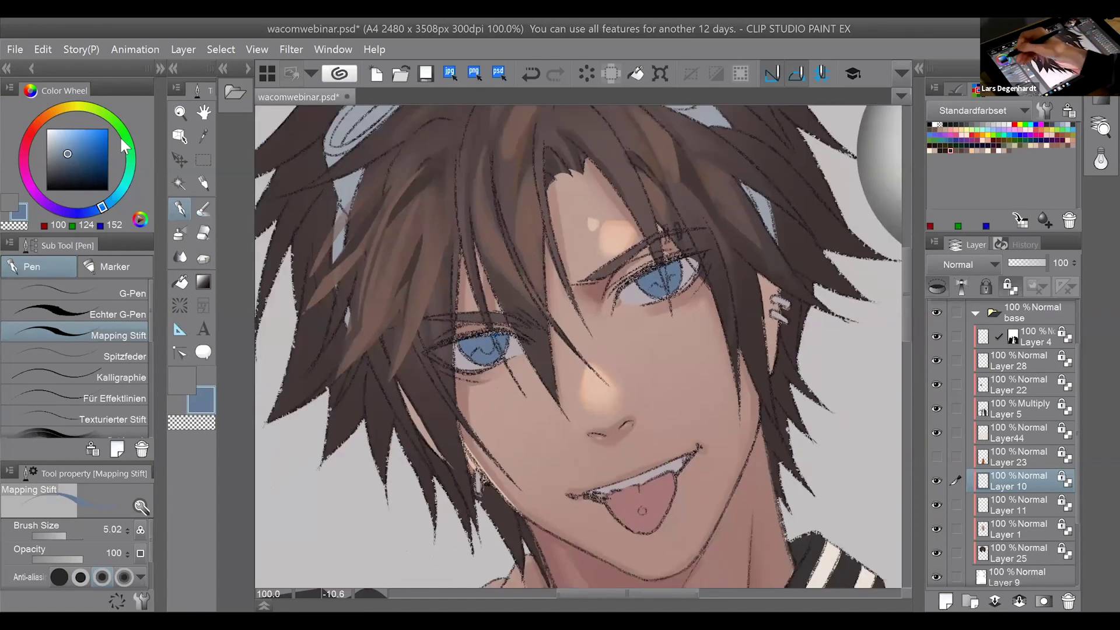
left_click(122, 187)
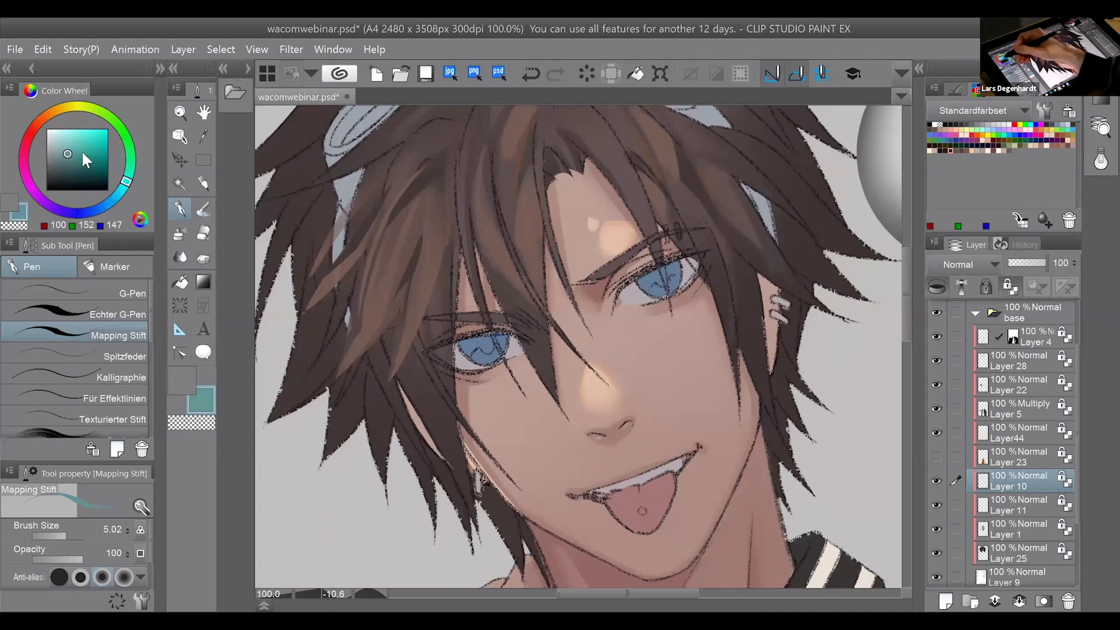
left_click(81, 125)
left_click(87, 128)
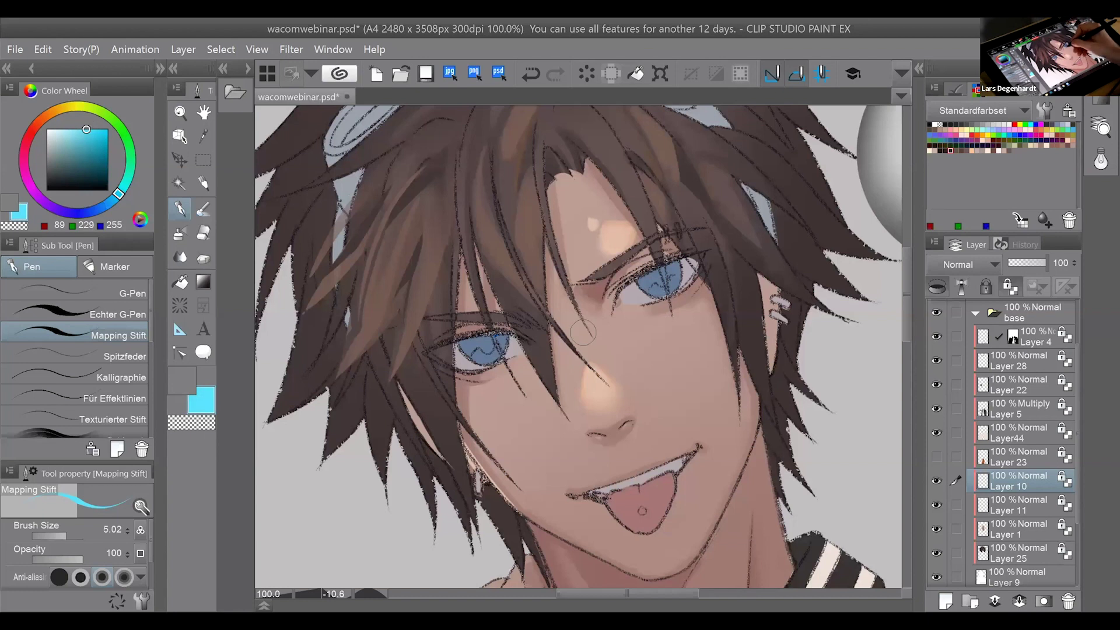
left_click_drag(482, 361, 491, 356)
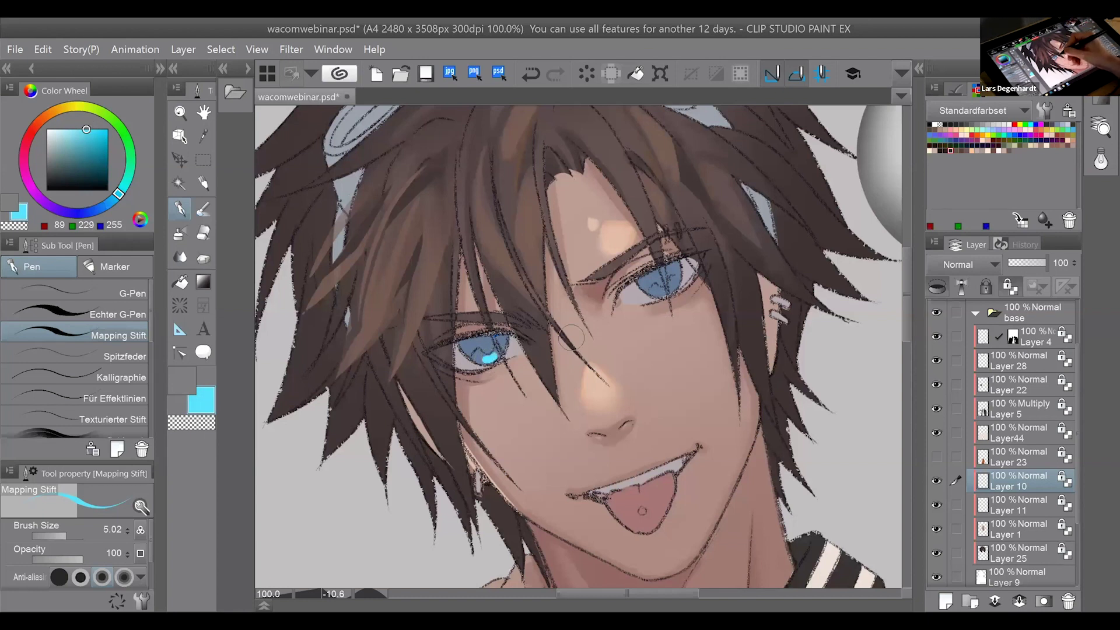
left_click_drag(663, 291, 669, 286)
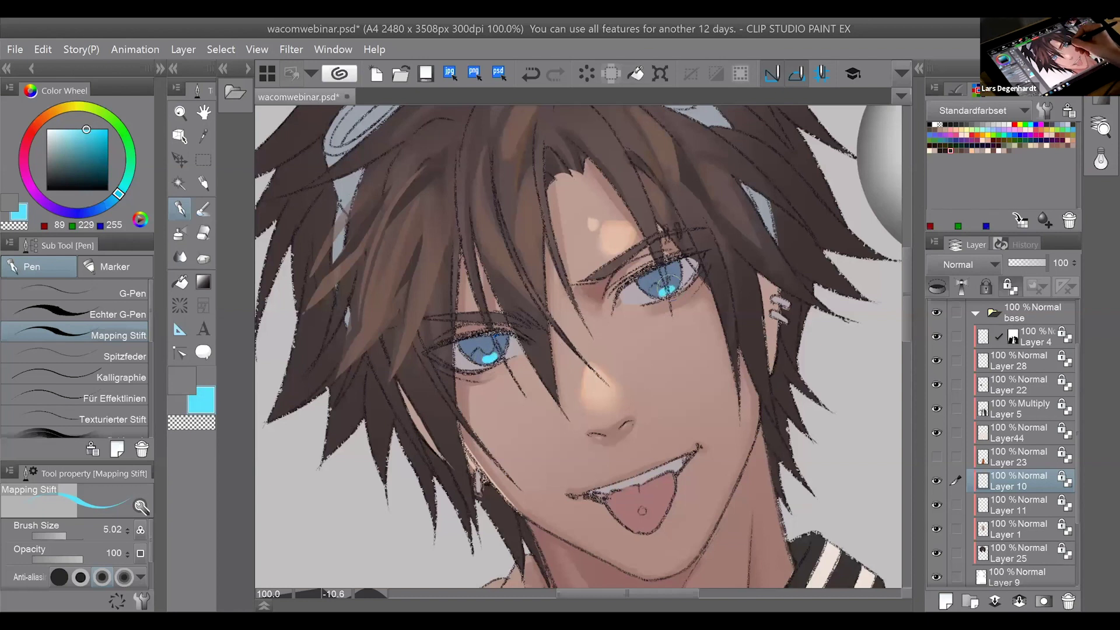
Widen the light cyan reflection in the lower part of the left-hand iris on Layer 10.
left_click_drag(479, 355, 491, 354)
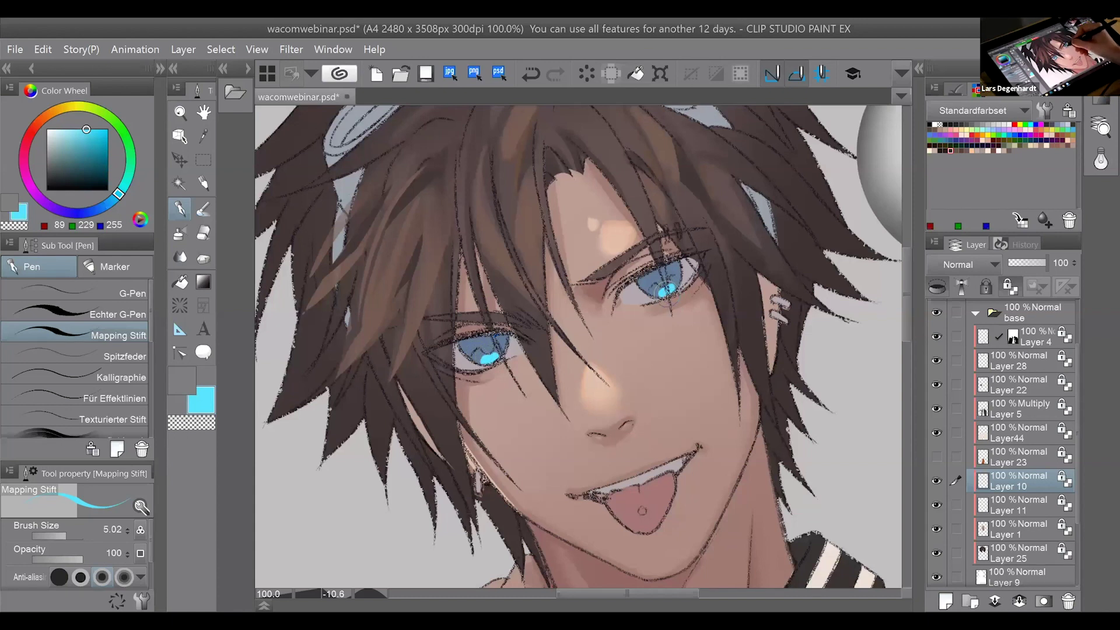
scroll(694, 272, "down", 5)
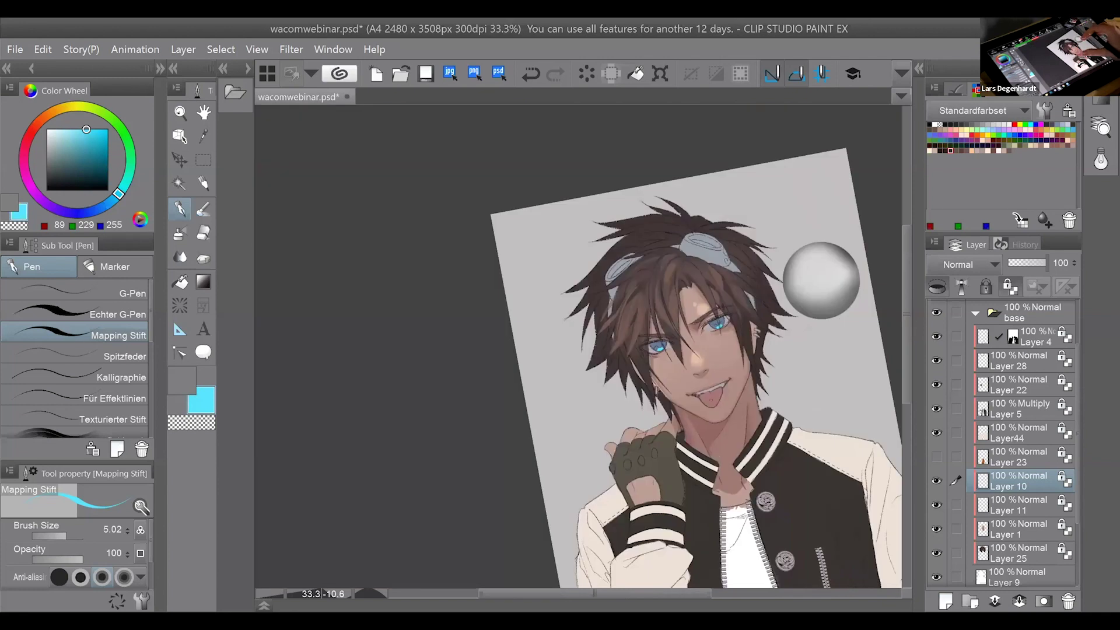
scroll(574, 362, "down", 1)
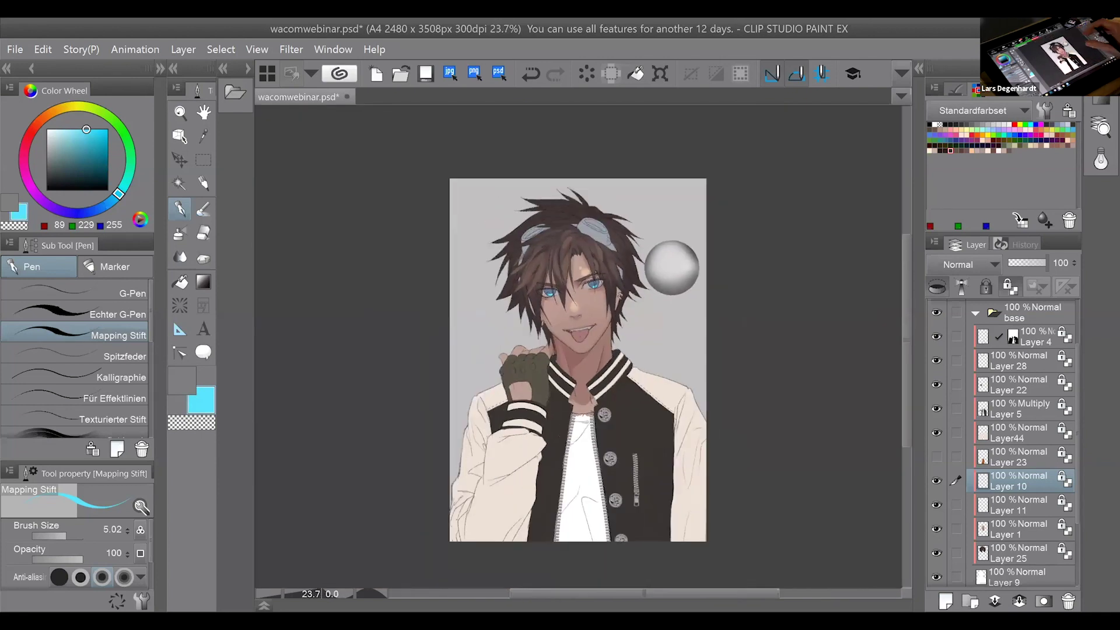
scroll(632, 305, "up", 1)
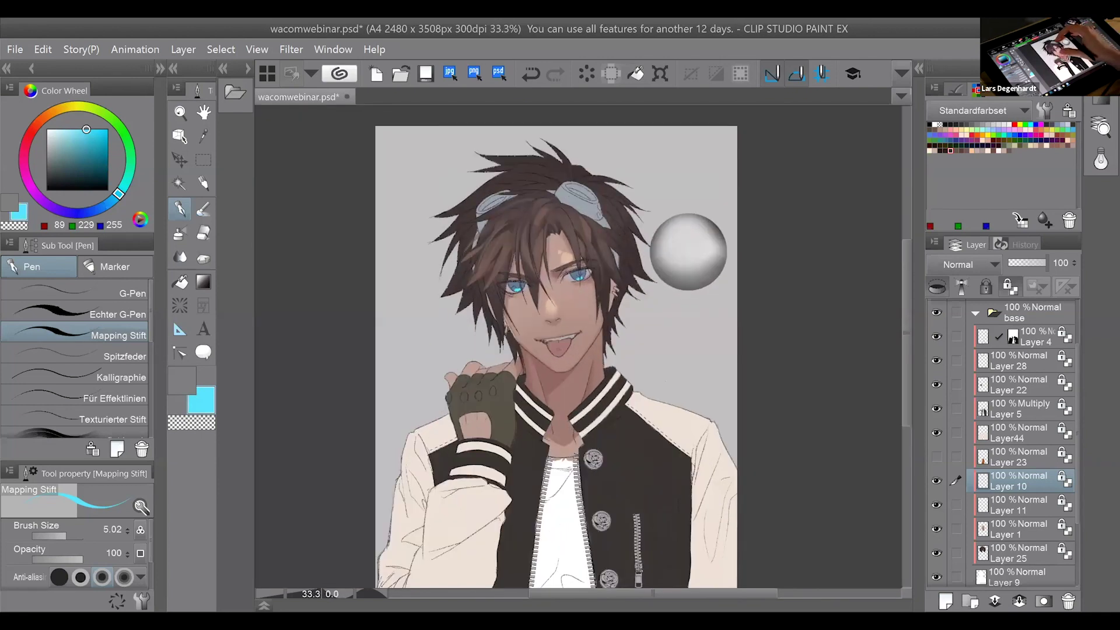
scroll(541, 299, "up", 2)
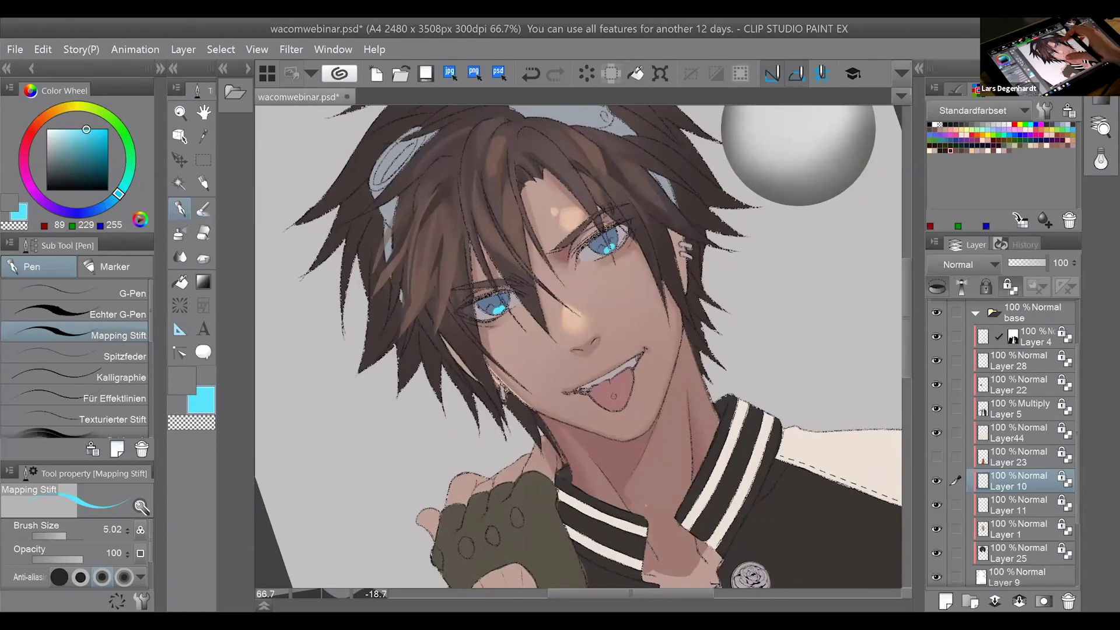
scroll(653, 422, "up", 2)
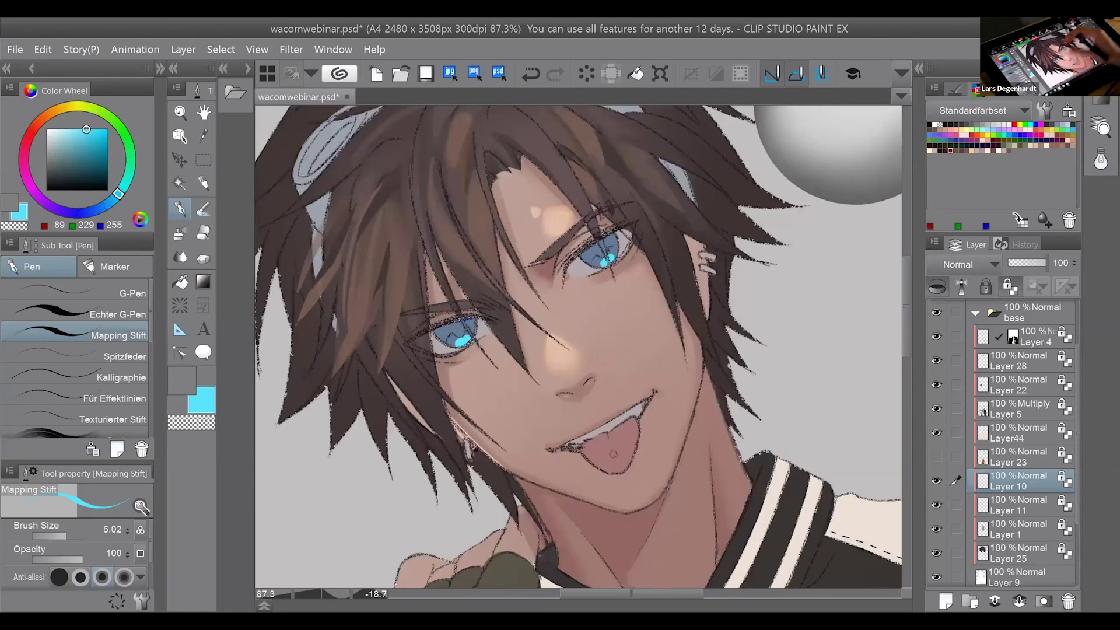
Sample the grey-blue of the iris and darken it to a deep violet-blue (RGB 63, 69, 99).
left_click_drag(578, 347, 595, 396)
left_click(482, 373, "alt")
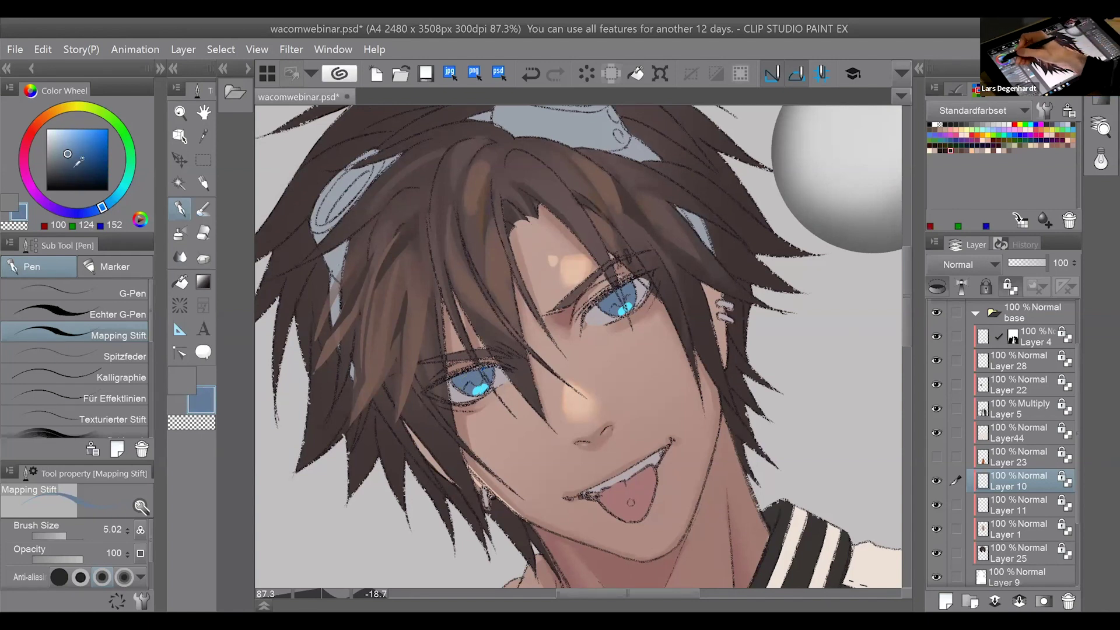
left_click_drag(69, 152, 65, 168)
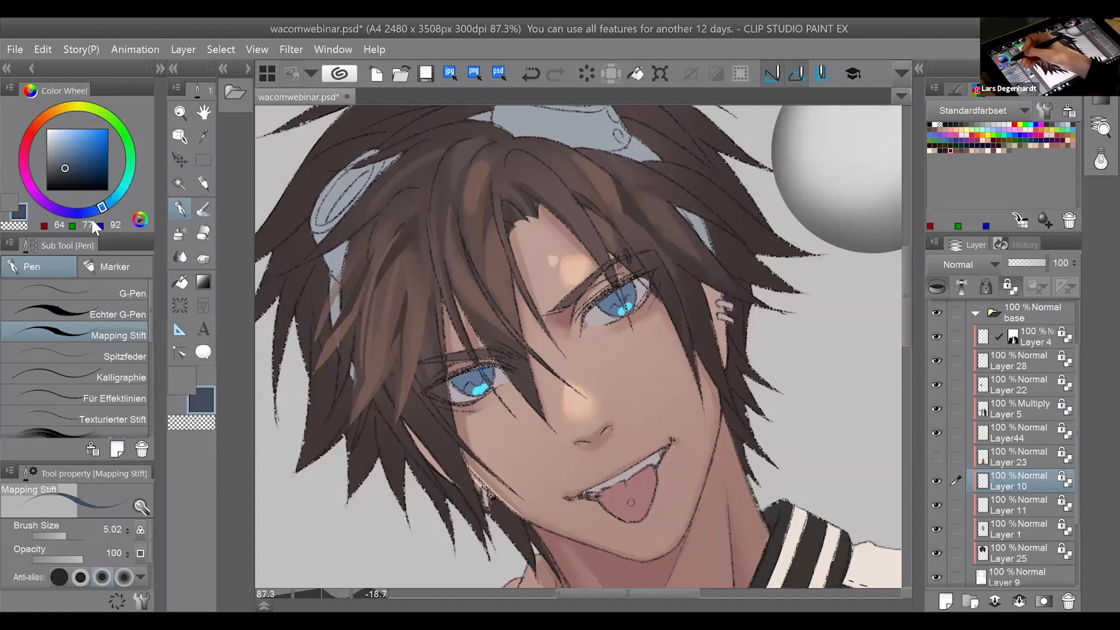
left_click_drag(93, 211, 89, 211)
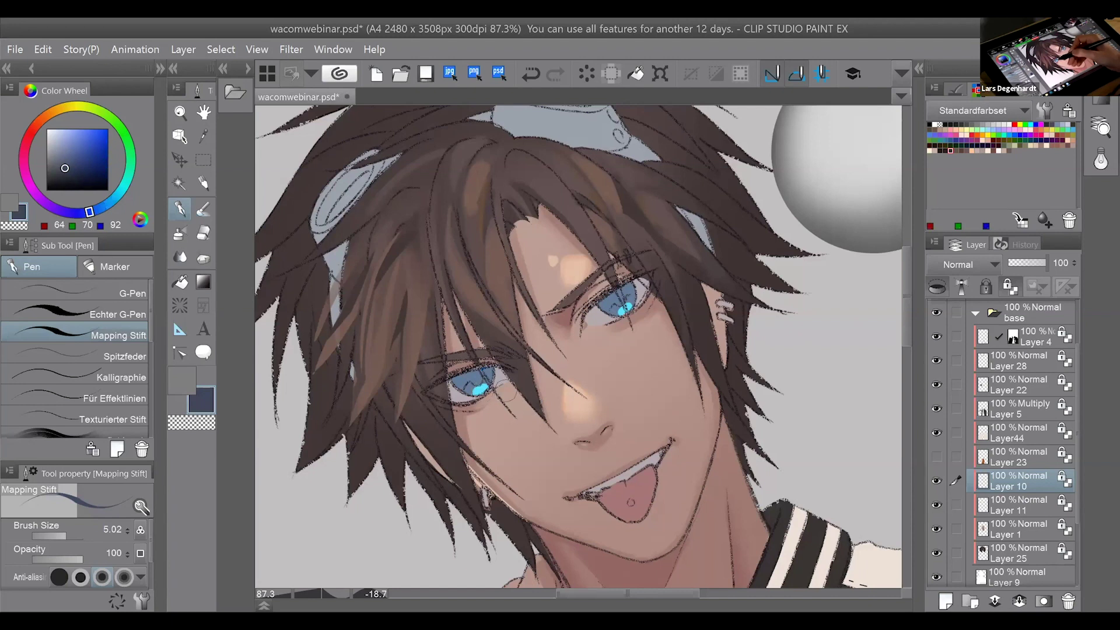
left_click(87, 213)
left_click(67, 169)
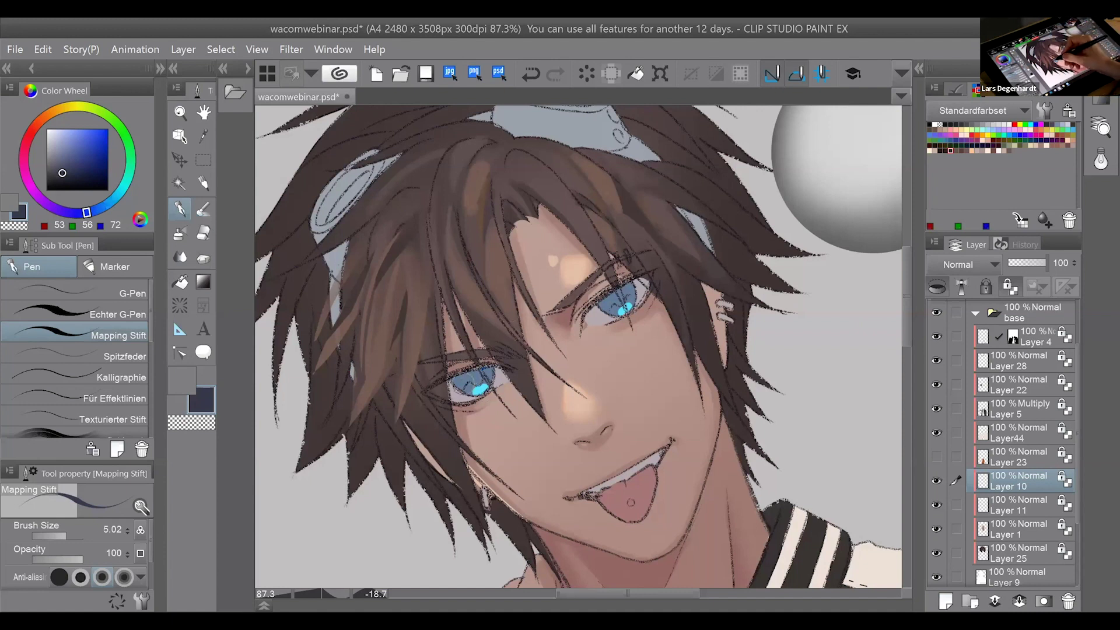
left_click(68, 166)
left_click_drag(68, 167, 72, 167)
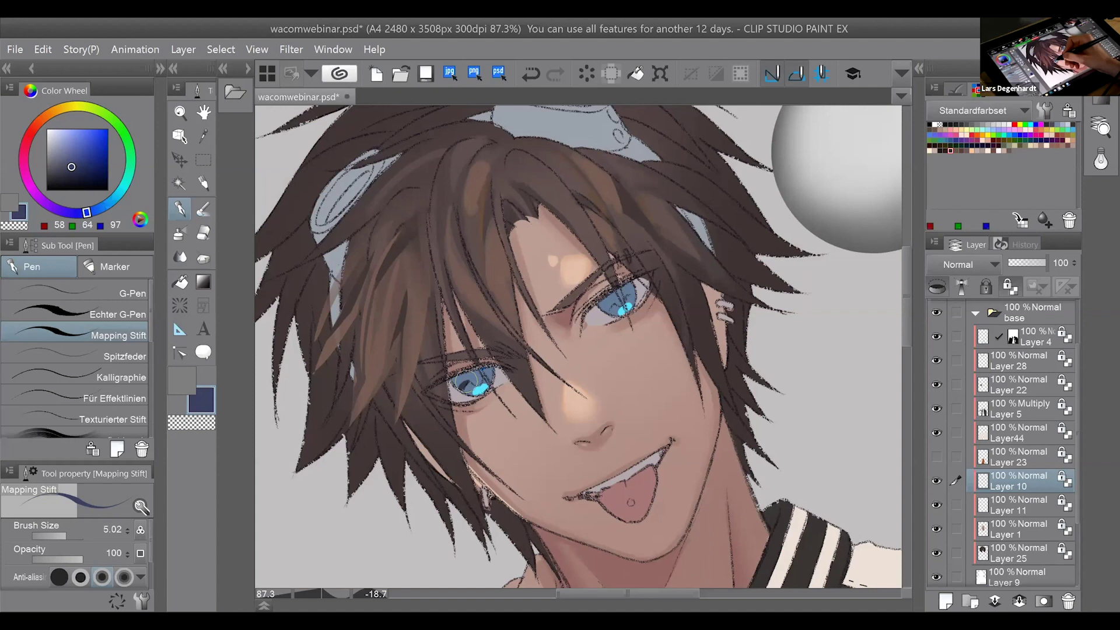
left_click(70, 165)
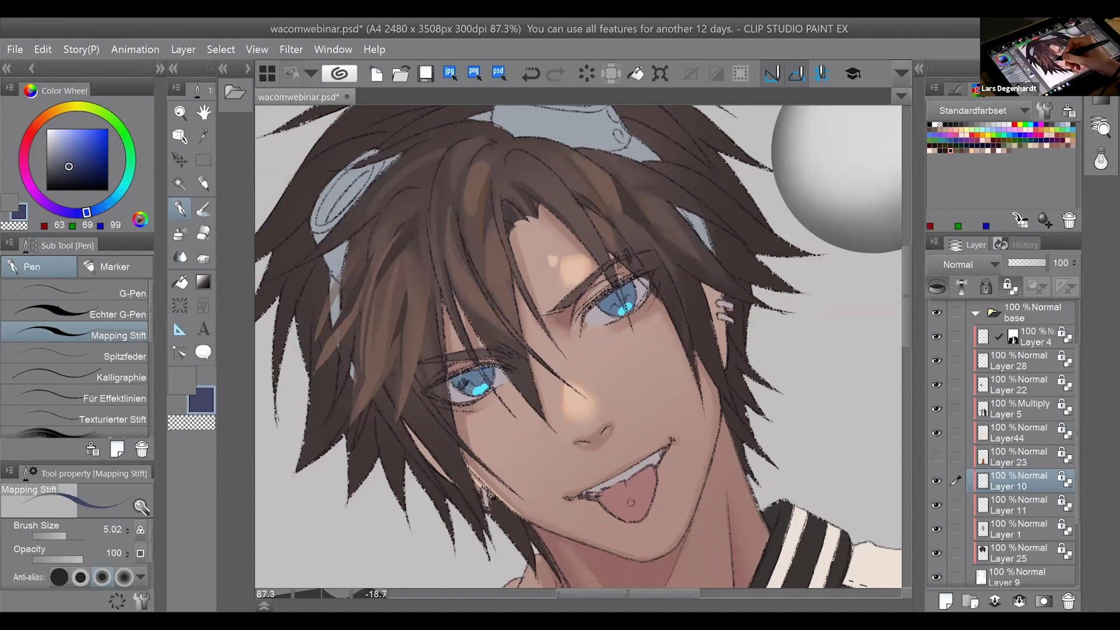
Shade the upper part of both irises with the dark violet-blue, leaving the cyan reflections clear.
mouse_move(464, 387)
left_mouse_down()
mouse_move(494, 376)
mouse_move(455, 386)
mouse_move(474, 370)
left_mouse_up()
mouse_move(620, 299)
left_mouse_down()
mouse_move(601, 321)
mouse_move(631, 286)
left_mouse_up()
left_click_drag(452, 390, 476, 385)
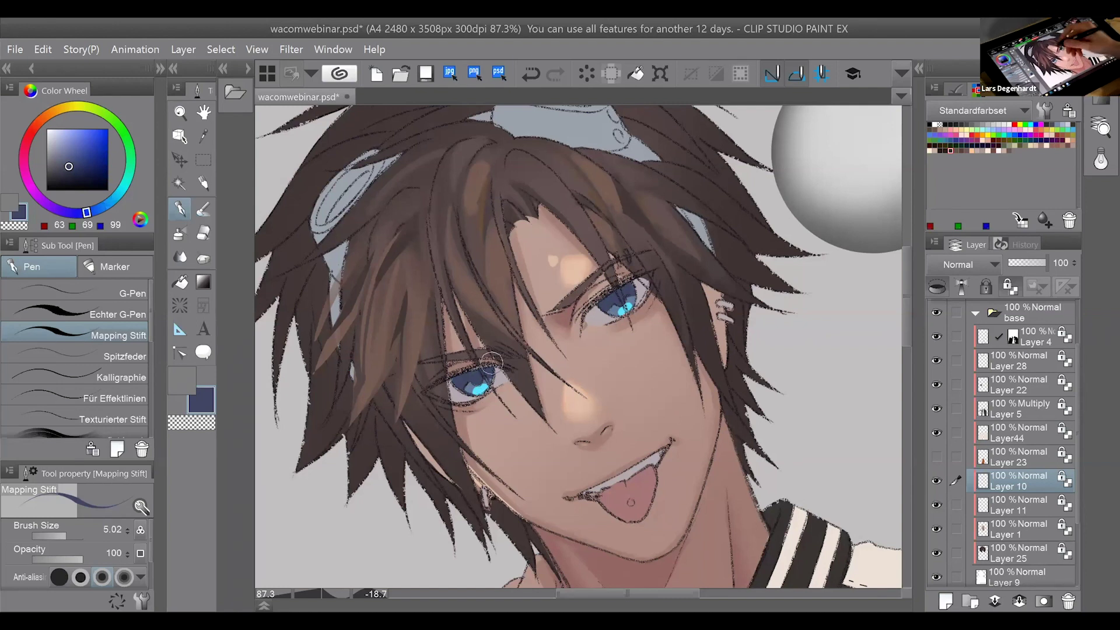
left_click_drag(506, 338, 490, 335)
key("ctrl+at")
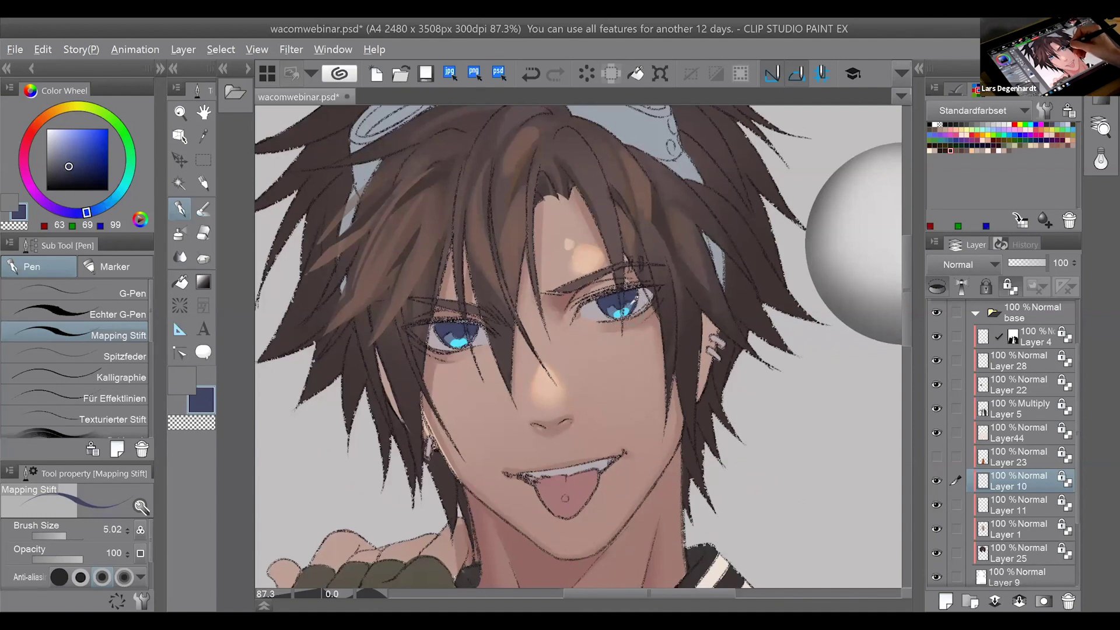
Darken the sampled iris shadow colour to RGB 30, 32, 42 and paint a narrow pupil in each iris.
left_click(630, 304, "alt")
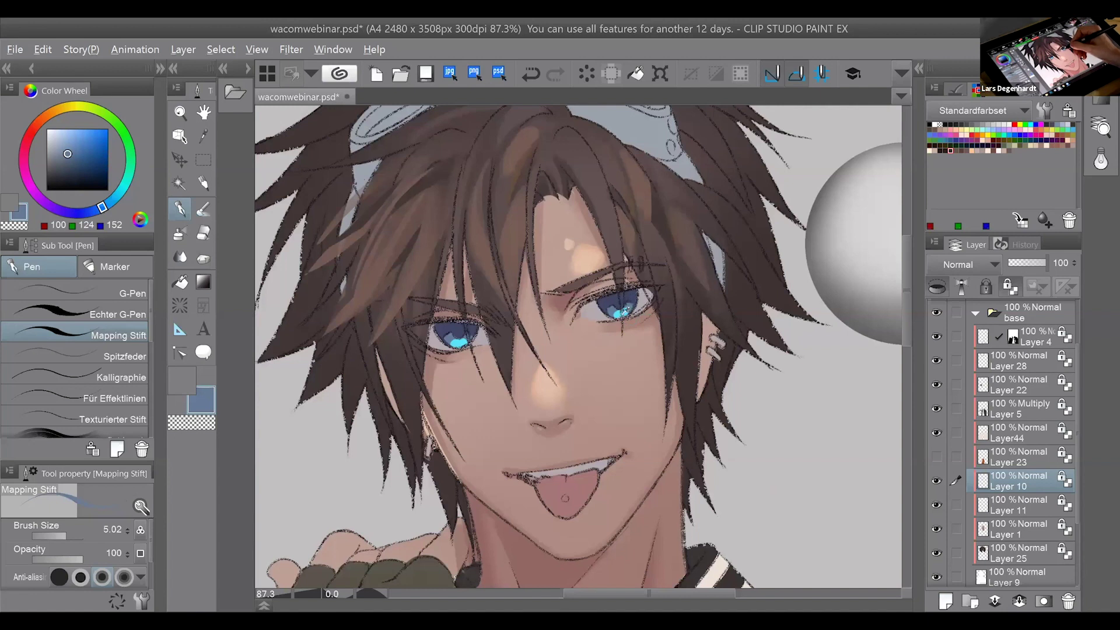
left_click(622, 312, "alt")
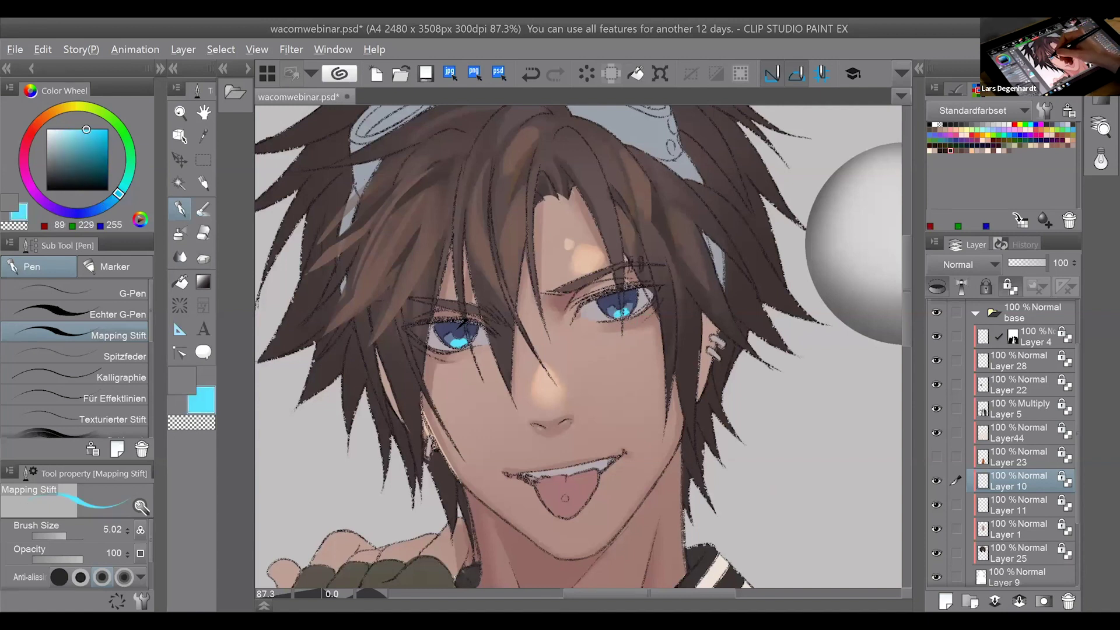
left_click(613, 300, "alt")
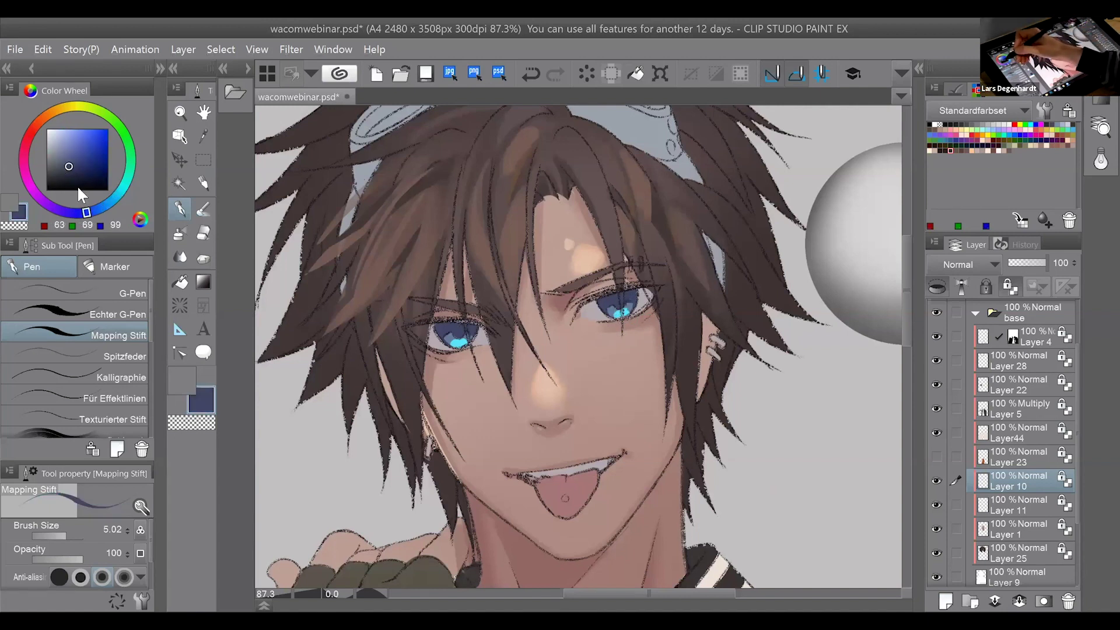
left_click(66, 176)
left_click_drag(66, 177, 64, 180)
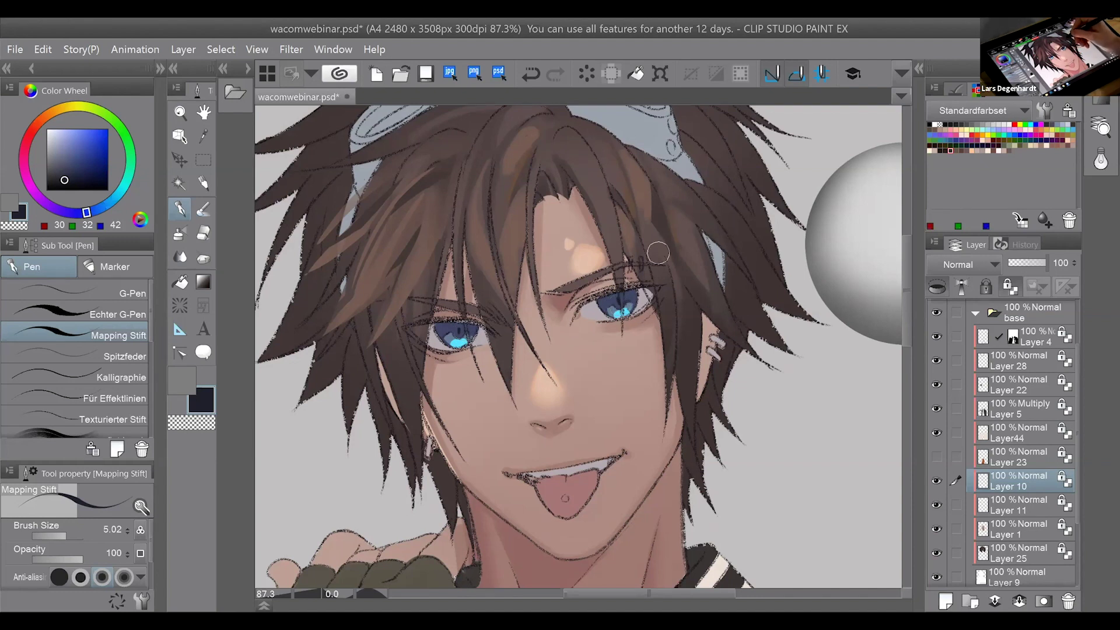
key("ctrl+z")
left_click(620, 301)
key("ctrl+z")
key("ctrl+y")
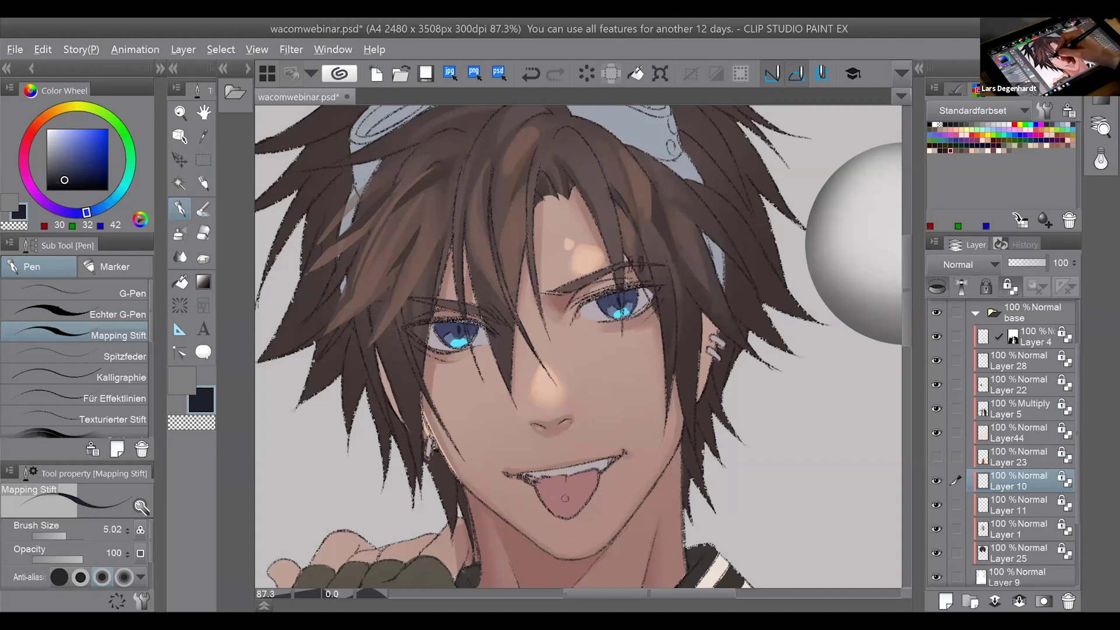
Add fine light cyan strokes (RGB 89, 229, 255) around the pupils in both irises.
left_click(455, 339, "alt")
left_click(448, 331)
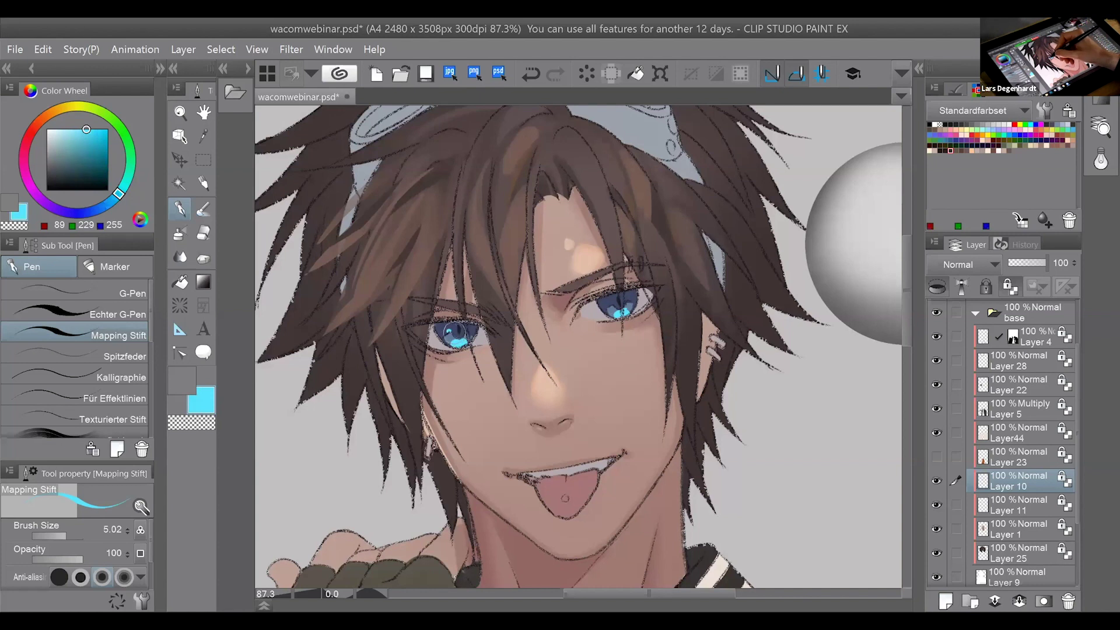
left_click(450, 335)
key("ctrl+z")
left_click(453, 335)
key("ctrl+z")
left_click(449, 337)
key("ctrl+z")
left_click(449, 337)
key("ctrl+z")
left_click(450, 336)
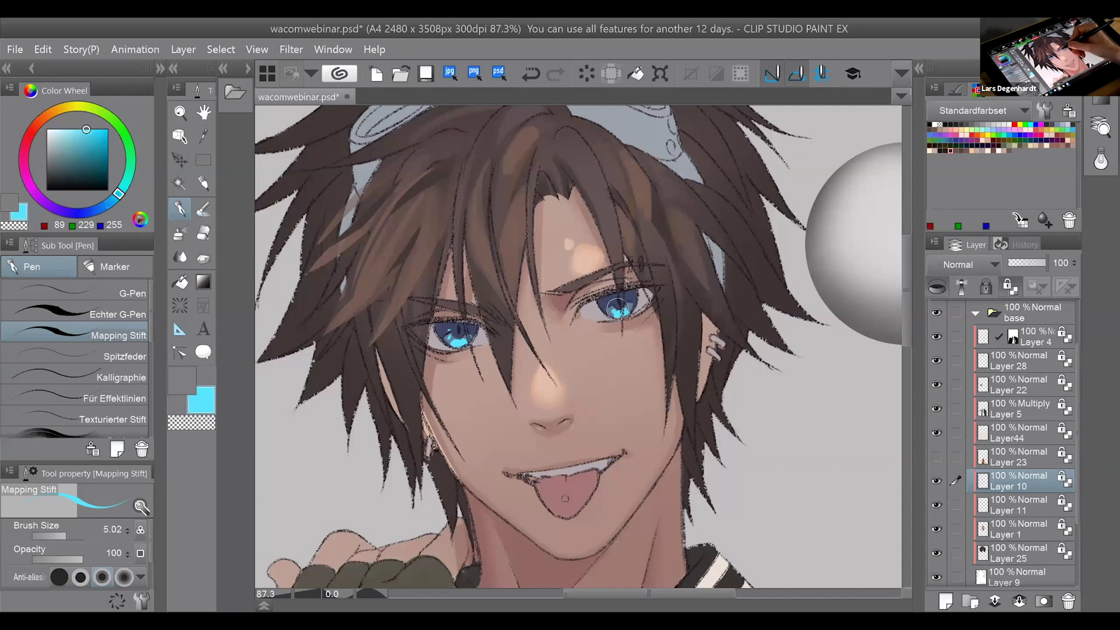
key("ctrl+z")
left_click_drag(610, 308, 622, 313)
key("ctrl+z")
left_click(611, 307)
Deepen the upper edges and pupils of both irises with the near-black blue (RGB 30, 32, 42).
left_click(461, 323, "alt")
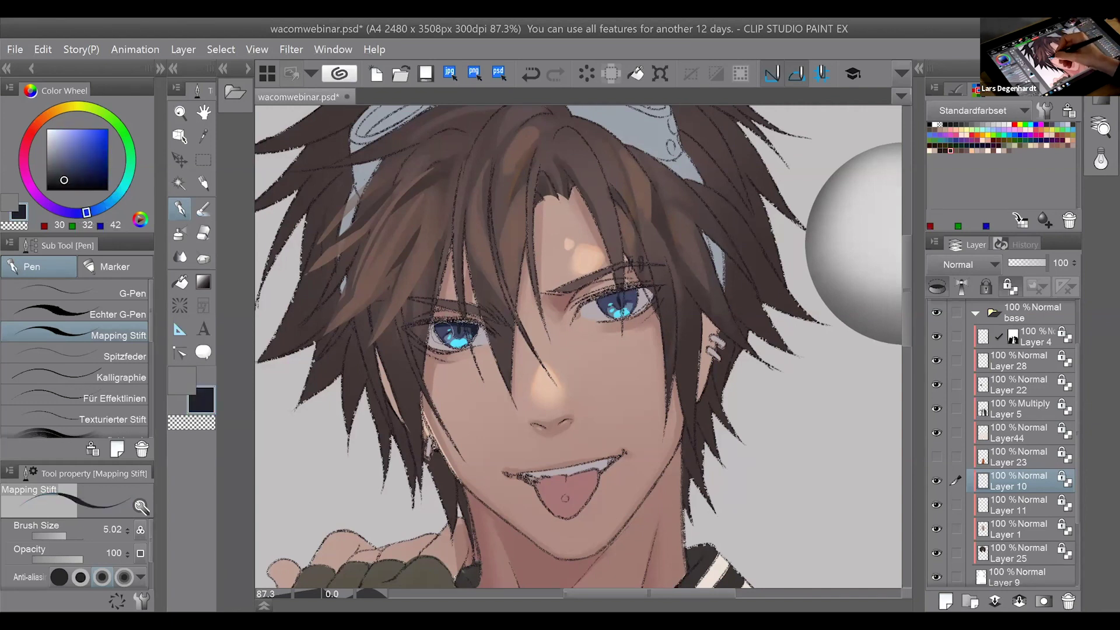
key("ctrl+z")
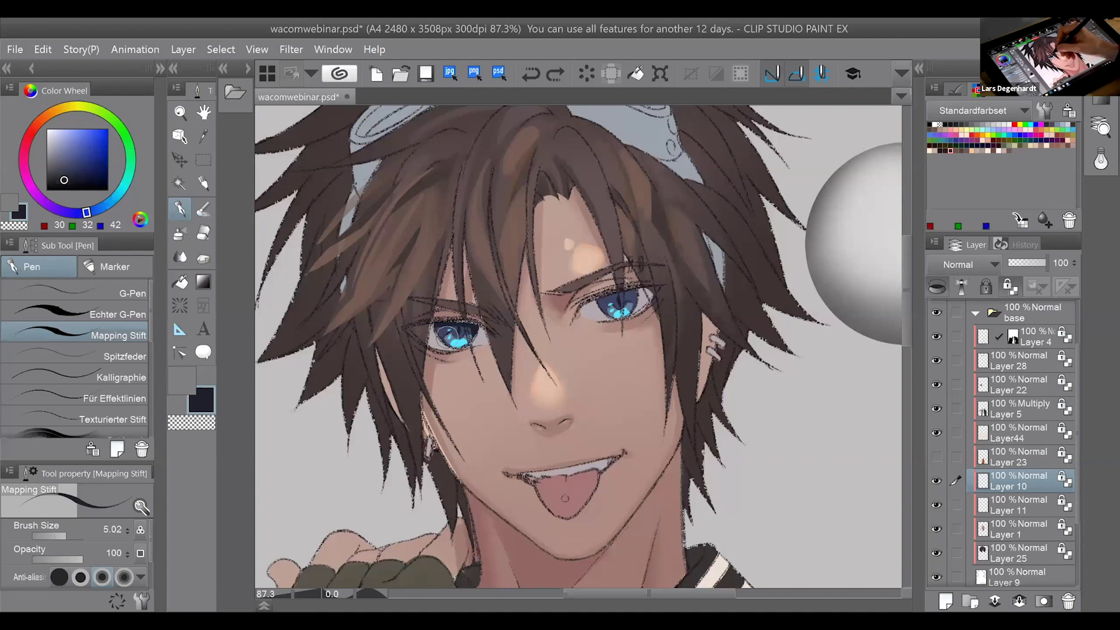
left_click_drag(438, 345, 445, 336)
mouse_move(606, 295)
left_mouse_down()
mouse_move(611, 321)
mouse_move(620, 294)
mouse_move(640, 291)
mouse_move(617, 303)
left_mouse_up()
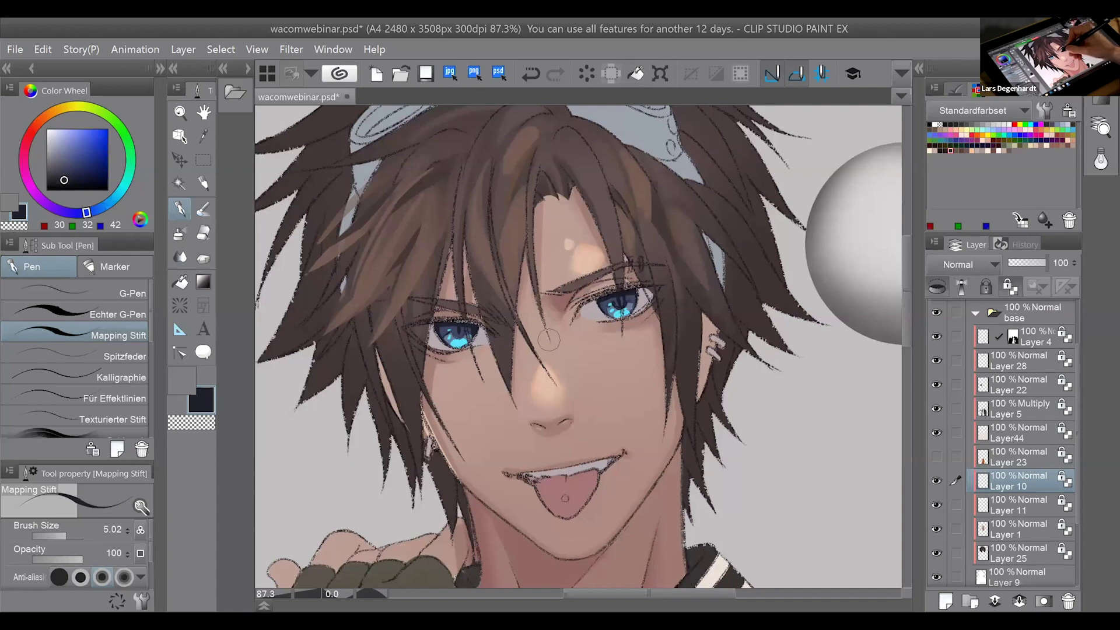
left_click_drag(449, 324, 465, 331)
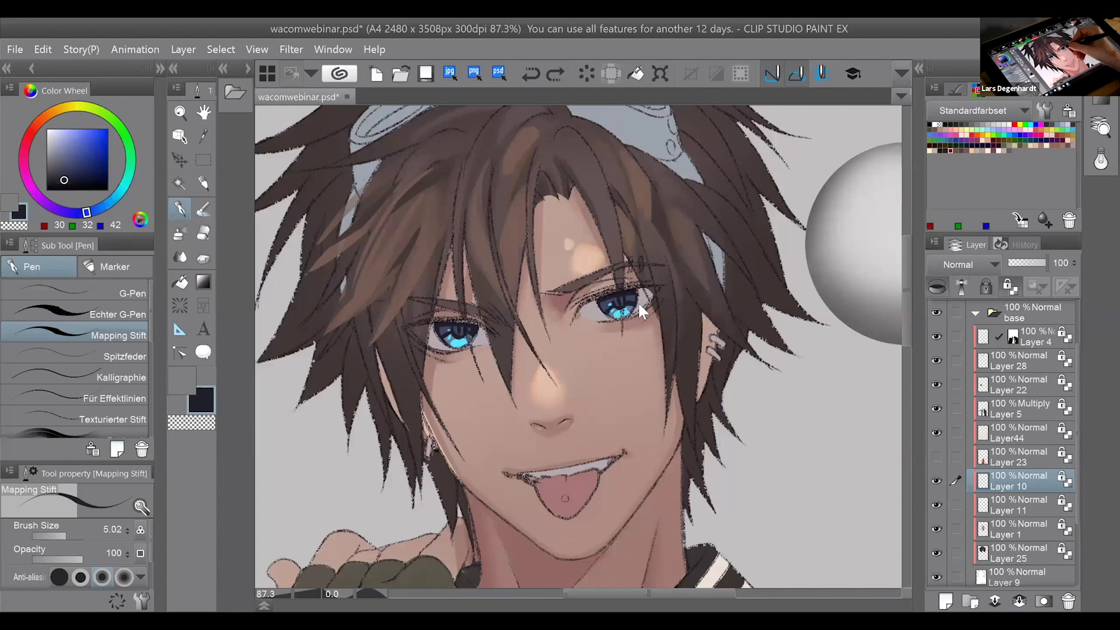
key("ctrl+z")
left_click_drag(625, 297, 630, 303)
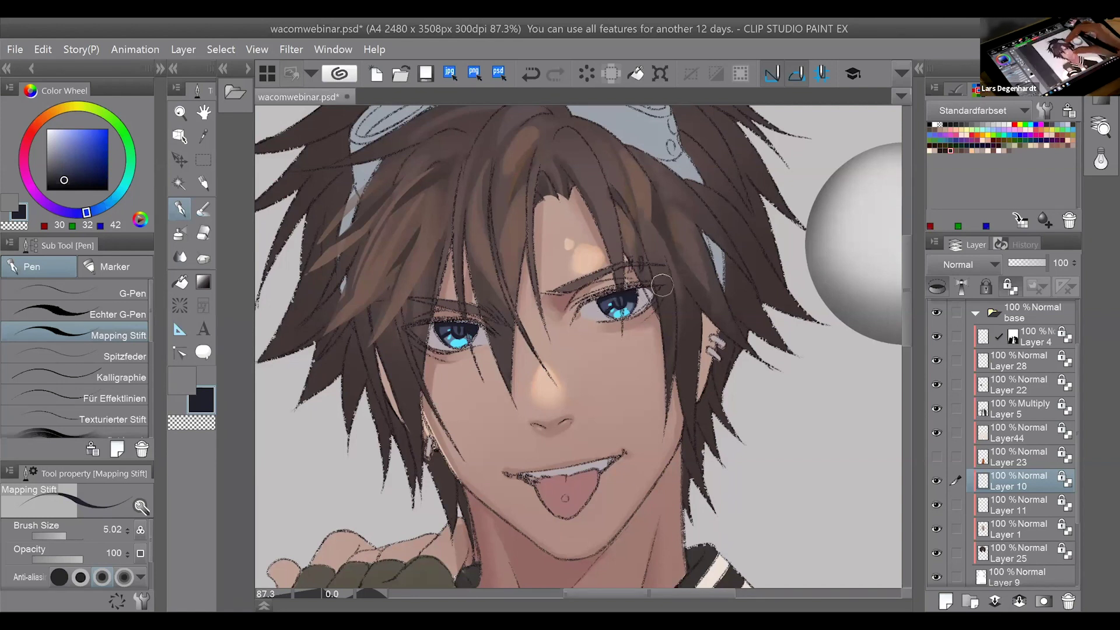
Create a new layer and place it above the lineart folder, between Layer 14 and Layer 15.
scroll(661, 282, "down", 4)
key("alt+bracketright")
key("alt+bracketright")
key("alt+bracketright")
key("alt+bracketright")
key("alt+bracketright")
key("alt+bracketright")
key("alt+bracketright")
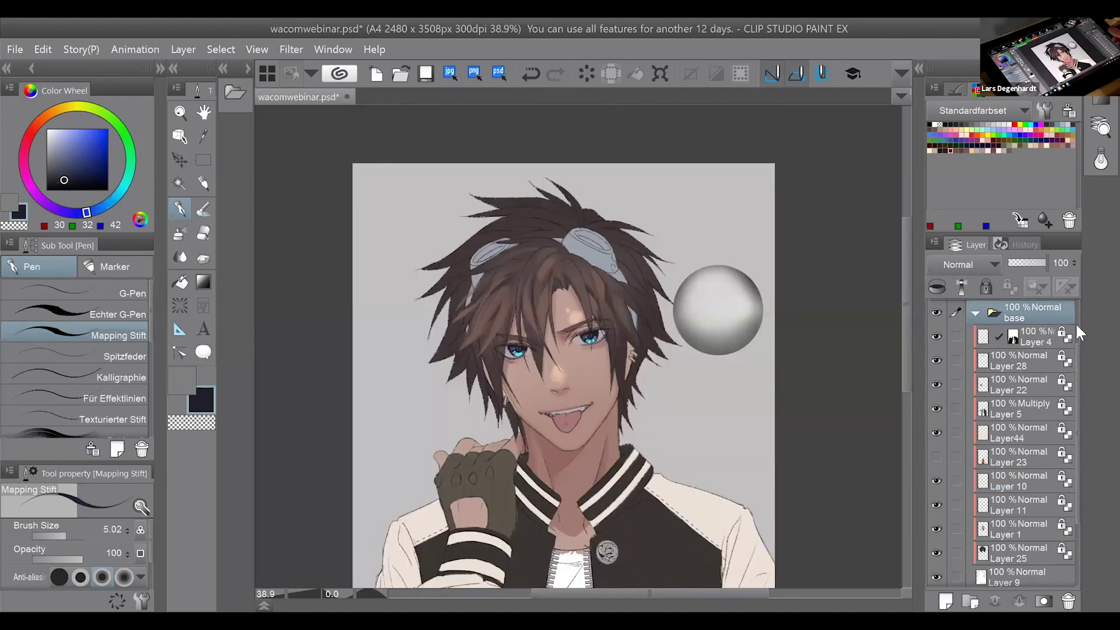
left_click_drag(1077, 350, 1086, 305)
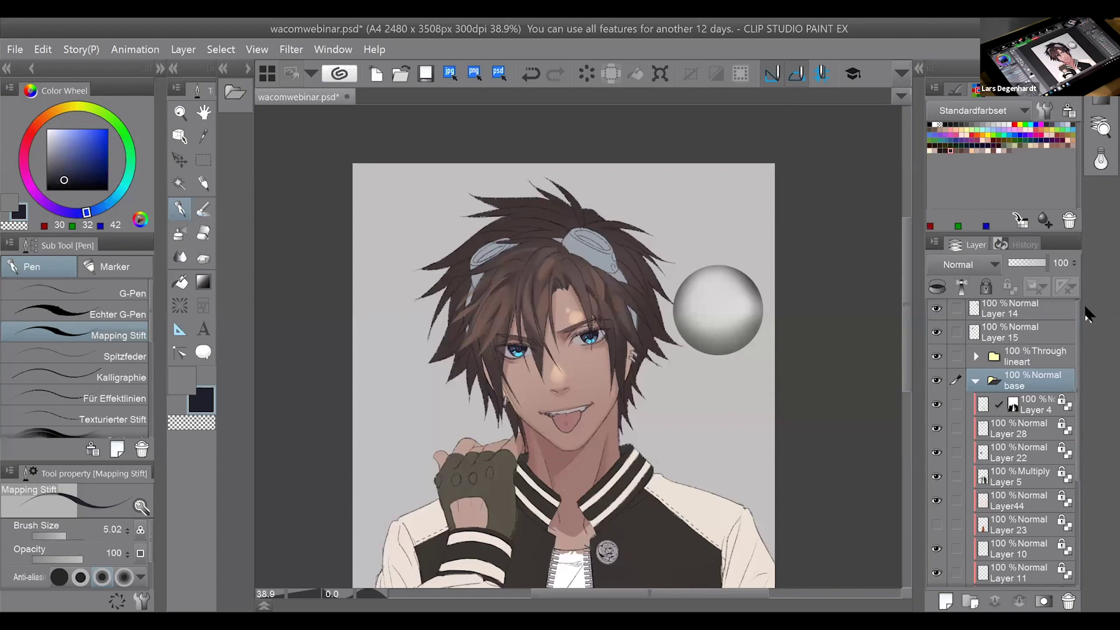
left_click(946, 602)
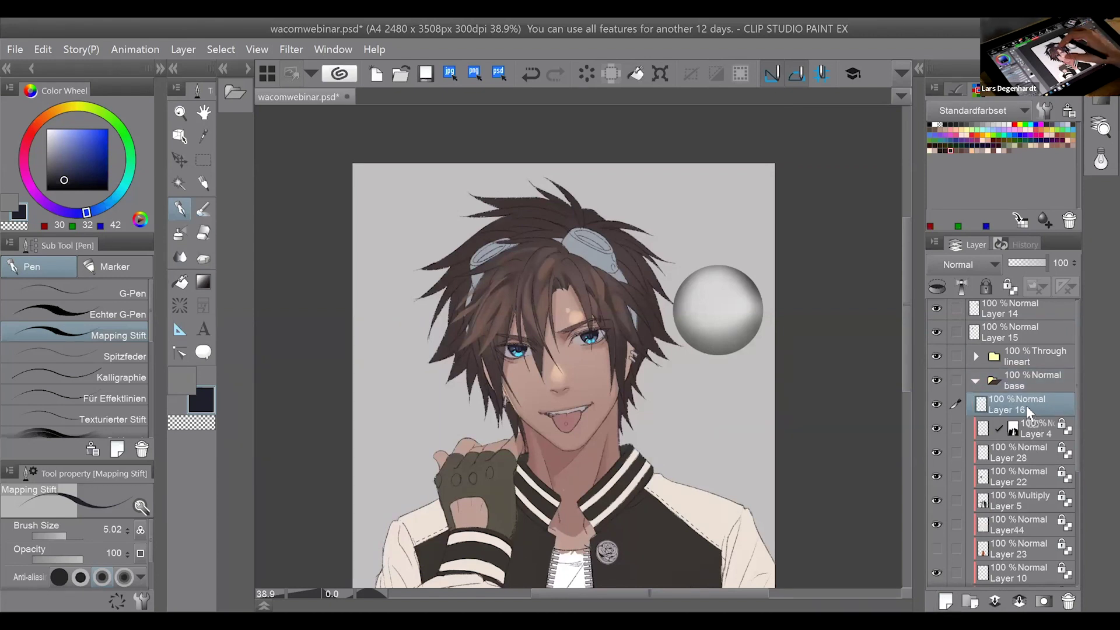
left_click_drag(1027, 407, 1021, 321)
Dot a pure white (RGB 255, 255, 255) highlight on the edge of each iris on the new layer.
key("ctrl+alt+0")
left_click(47, 129)
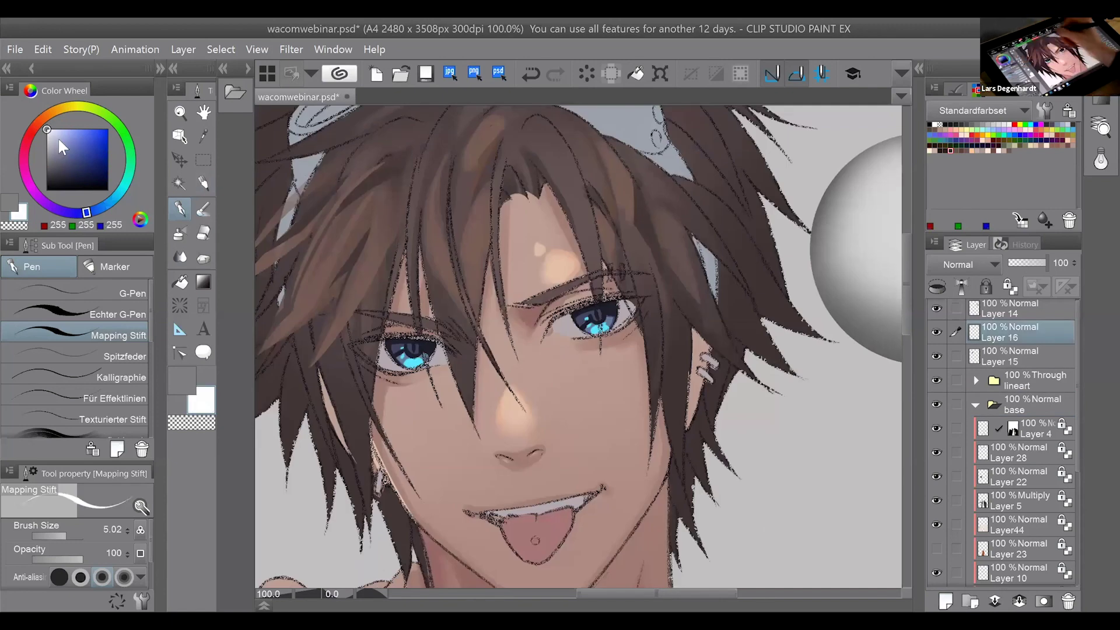
left_click(576, 322)
left_click(388, 352)
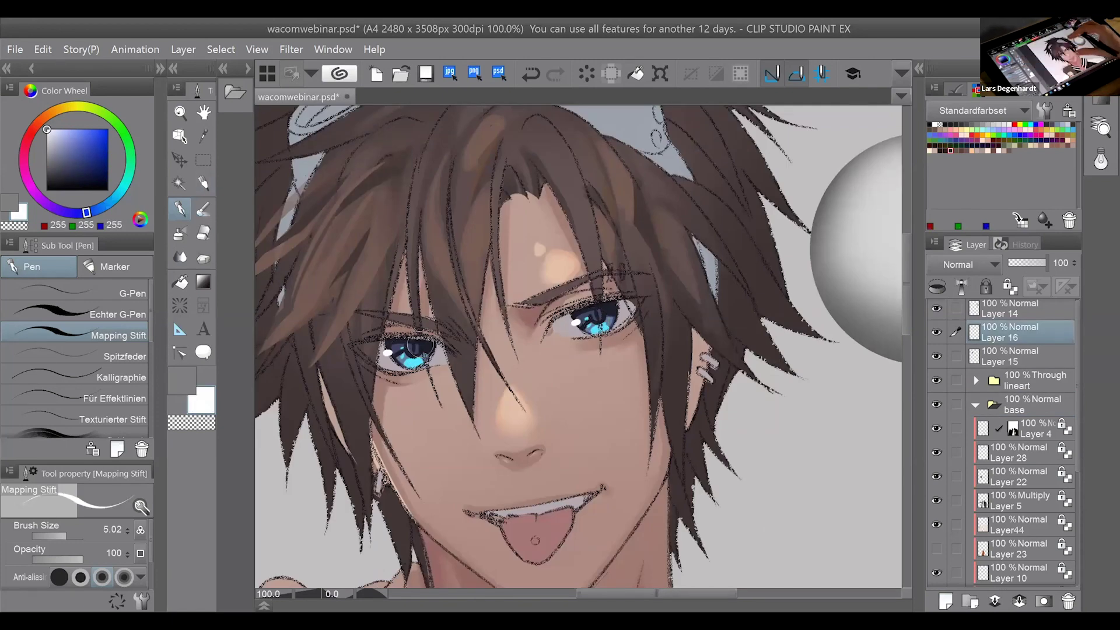
key("ctrl+minus")
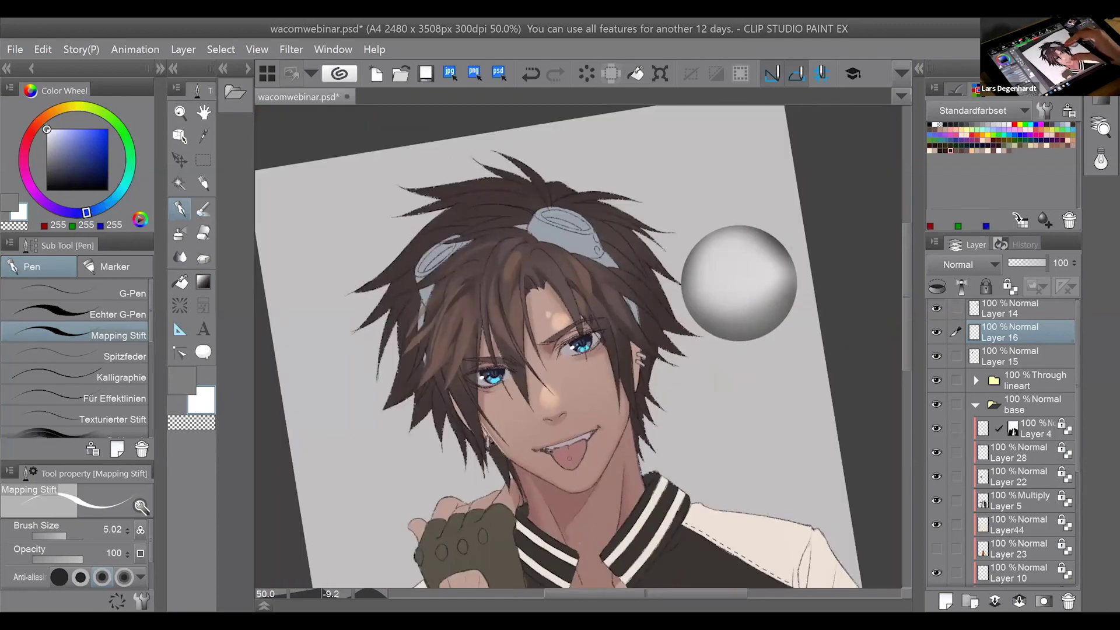
scroll(584, 347, "down", 2)
scroll(584, 347, "up", 1)
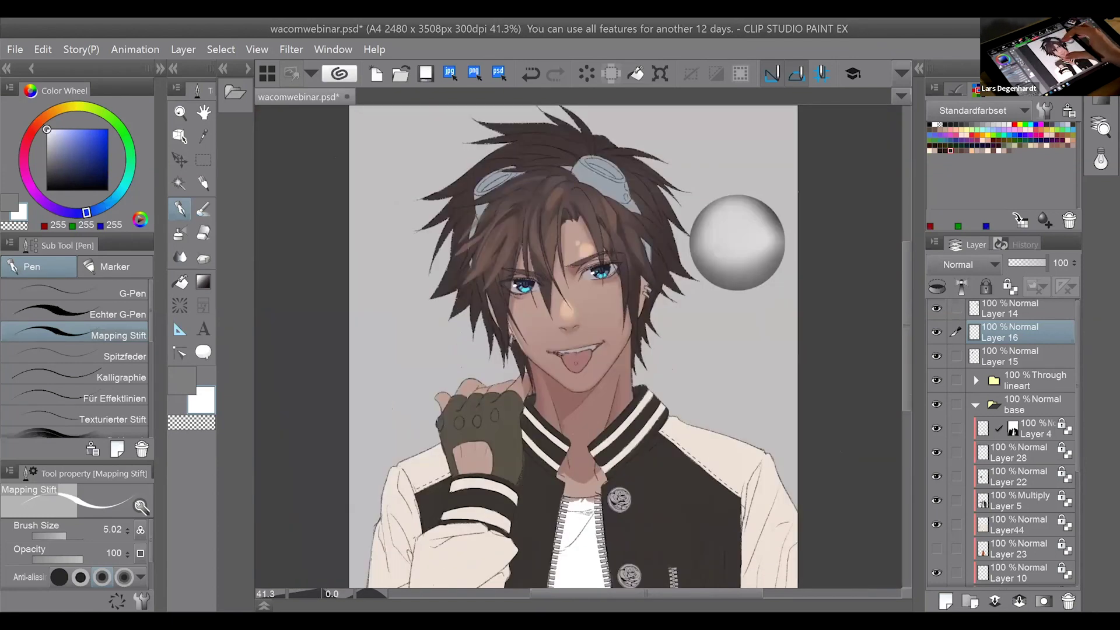
Hide and show Layer 10 to check the iris colours, and make it the active layer.
scroll(583, 347, "down", 1)
scroll(1067, 515, "down", 3)
scroll(1068, 560, "down", 2)
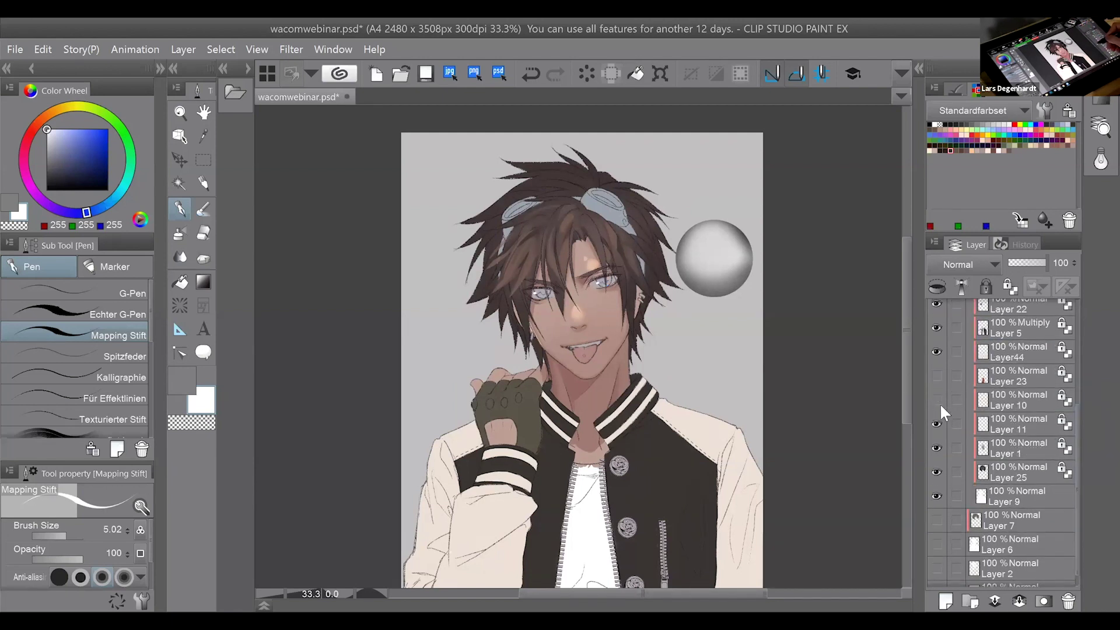
left_click(1011, 400)
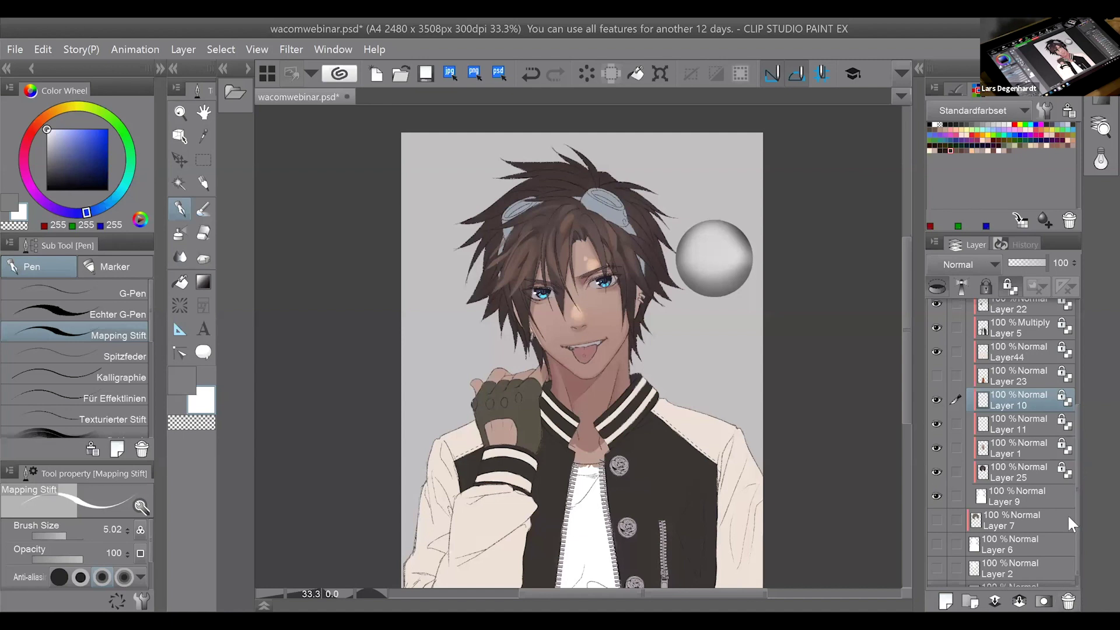
Show Layer 23 inside the base folder and hide Layer 14 above the lineart folder.
scroll(1082, 495, "down", 1)
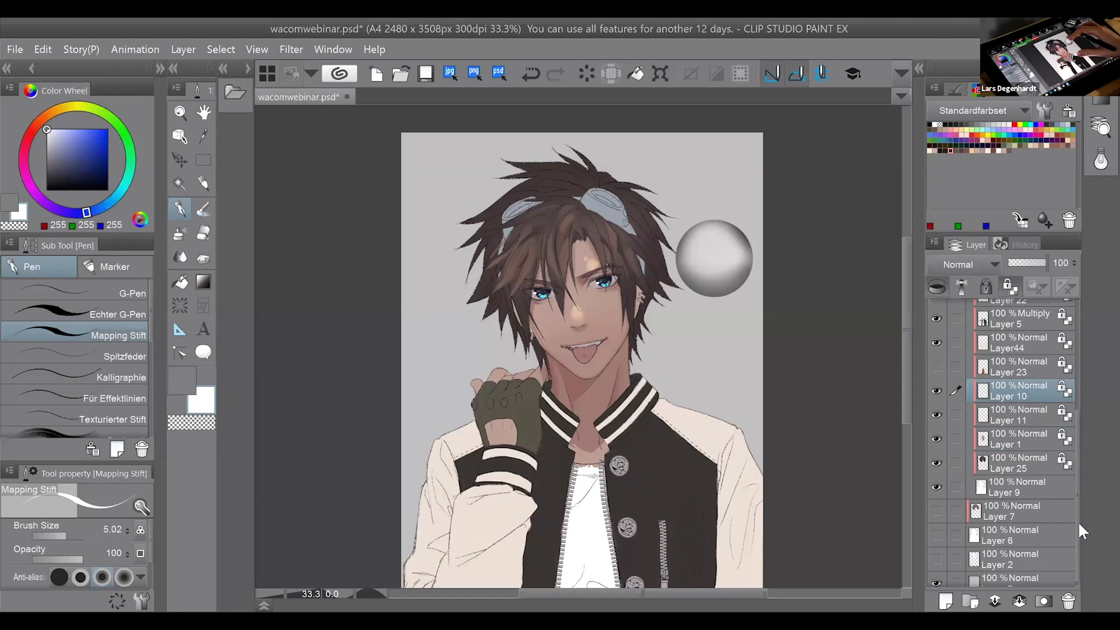
left_click(942, 364)
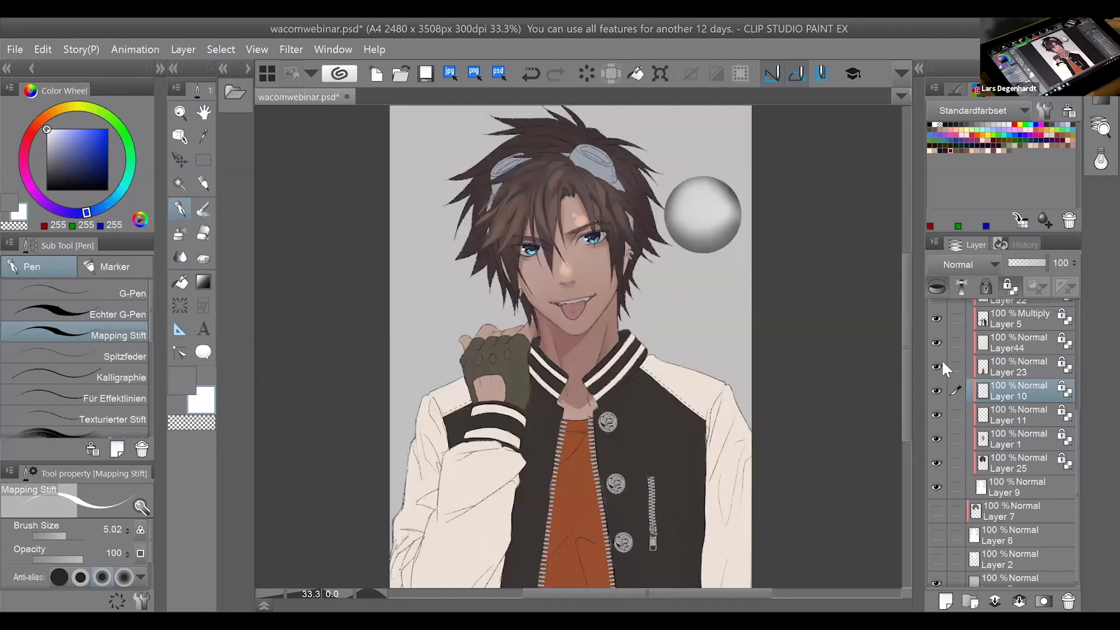
scroll(1083, 423, "up", 5)
left_click(973, 324)
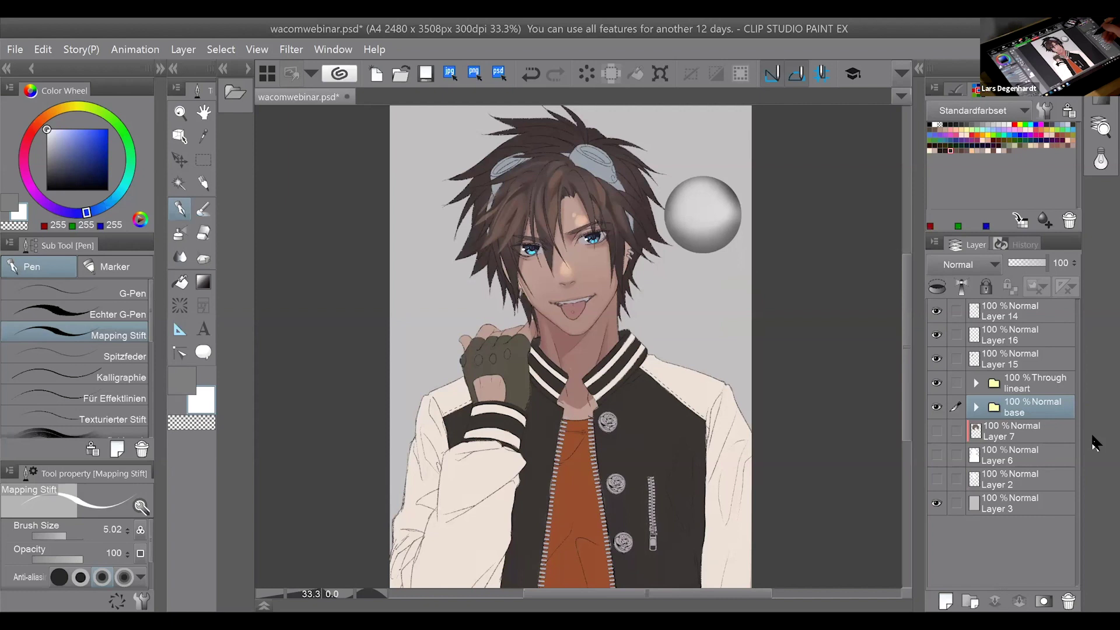
left_click(956, 311)
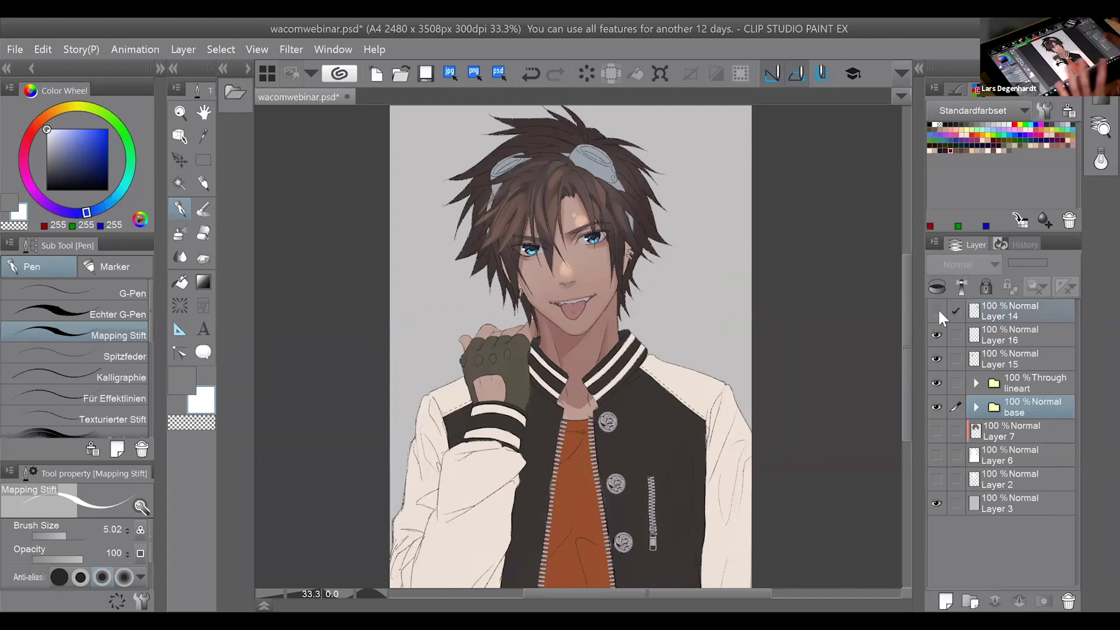
Add the favourite materials 公園2_昼 and 青空05 as image layers above Layer 3, with 青空05 uppermost and hidden.
left_click(997, 503)
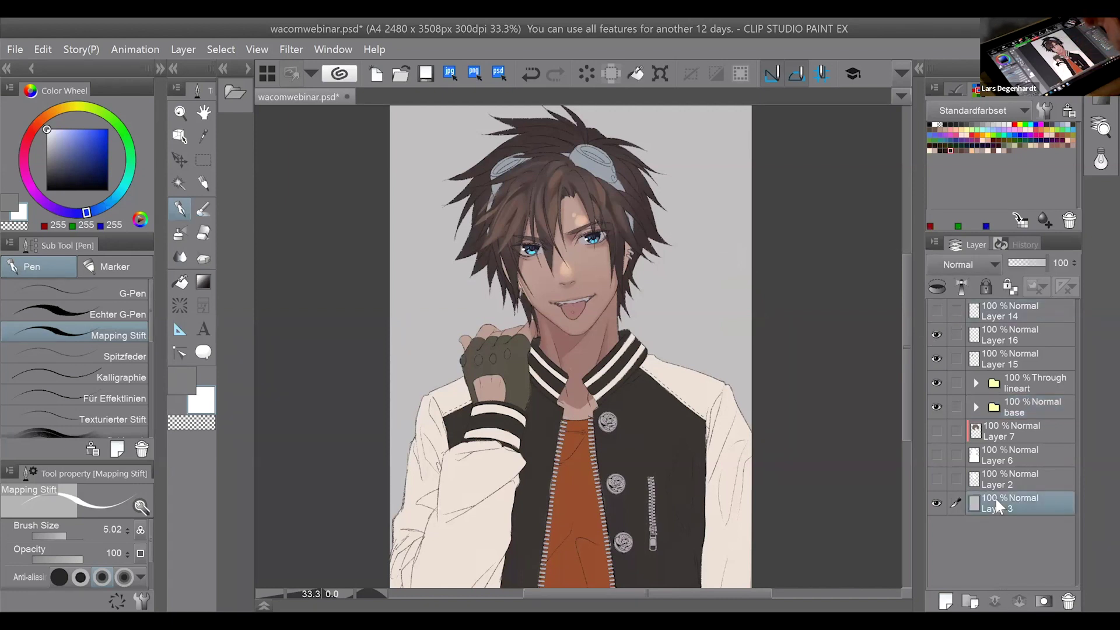
left_click(239, 103)
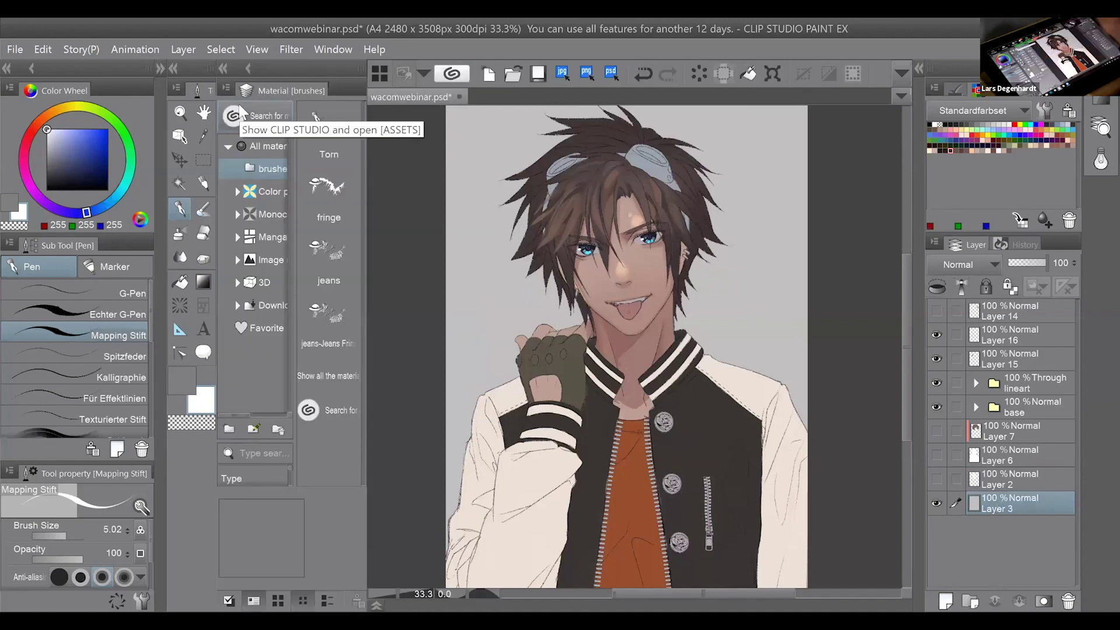
left_click(276, 328)
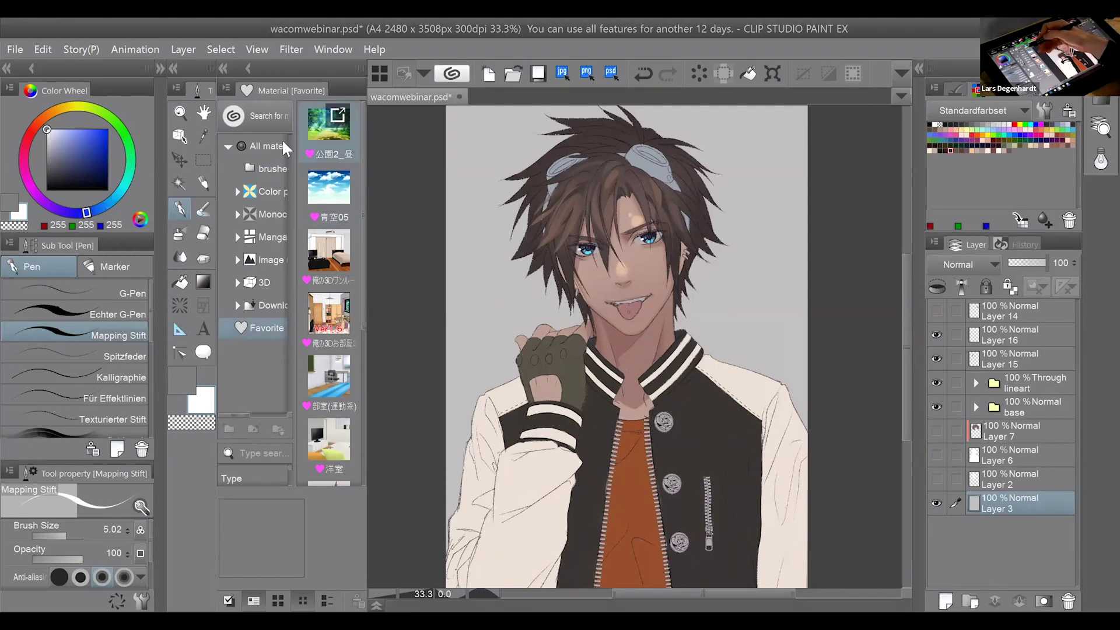
left_click_drag(374, 252, 402, 266)
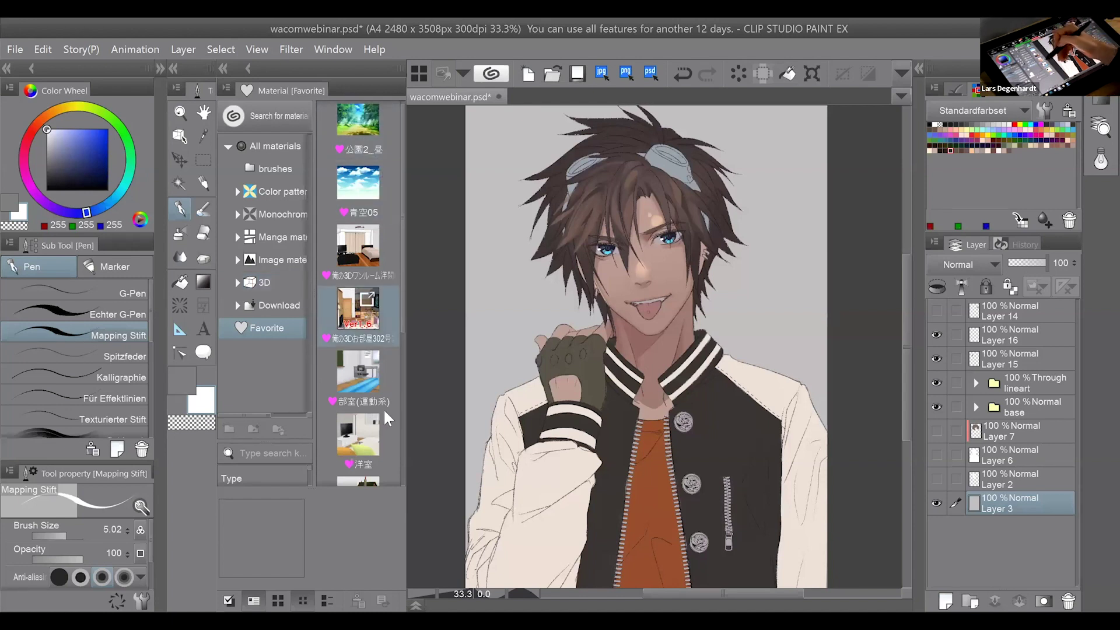
left_click_drag(375, 138, 672, 363)
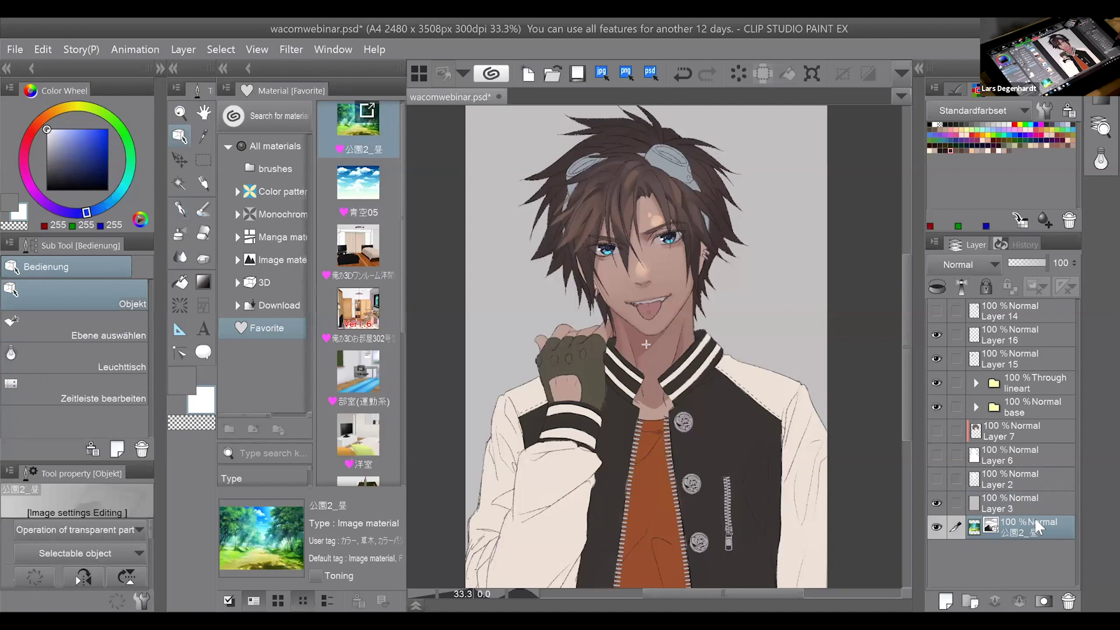
left_click_drag(1035, 519, 1053, 490)
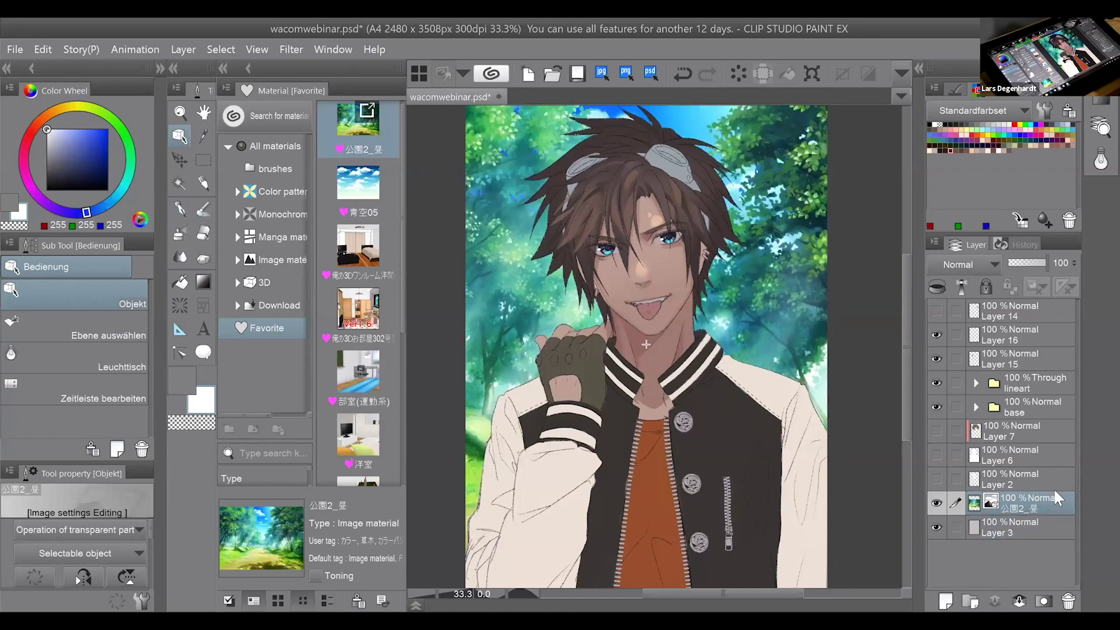
left_click_drag(358, 183, 706, 350)
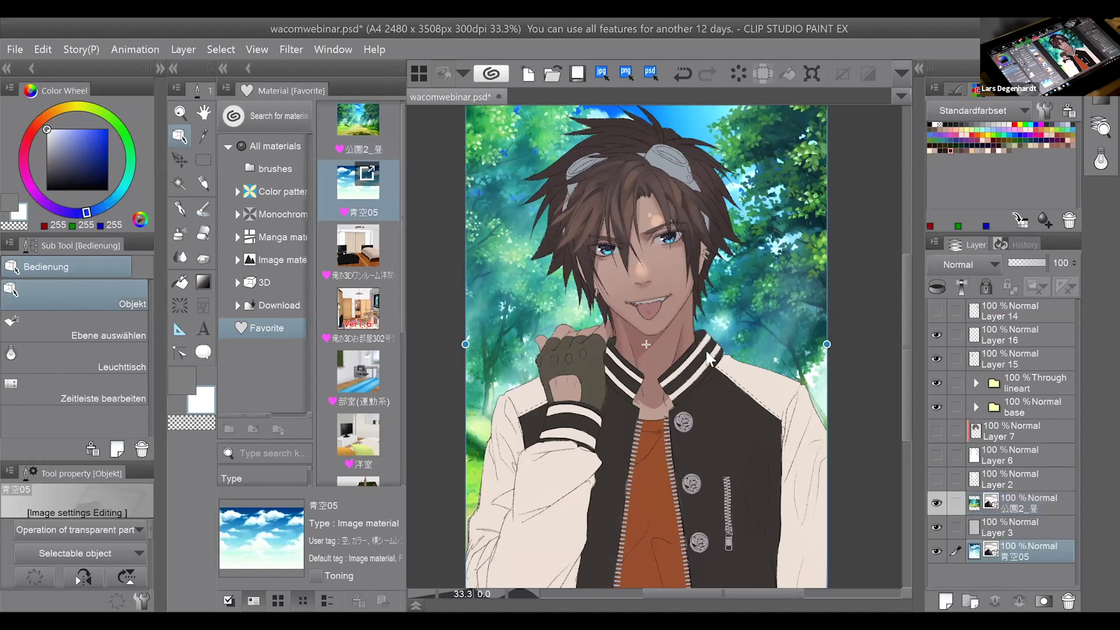
left_click_drag(1024, 548, 1028, 476)
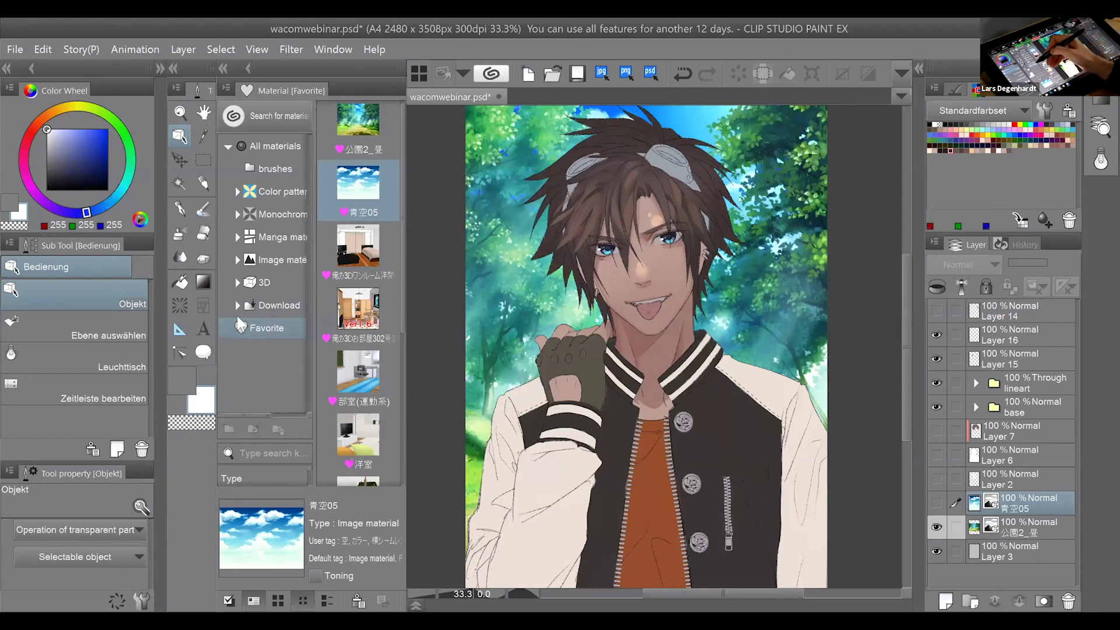
Browse the color pattern and monochromatic pattern materials and examine the character against the park background.
left_click(284, 195)
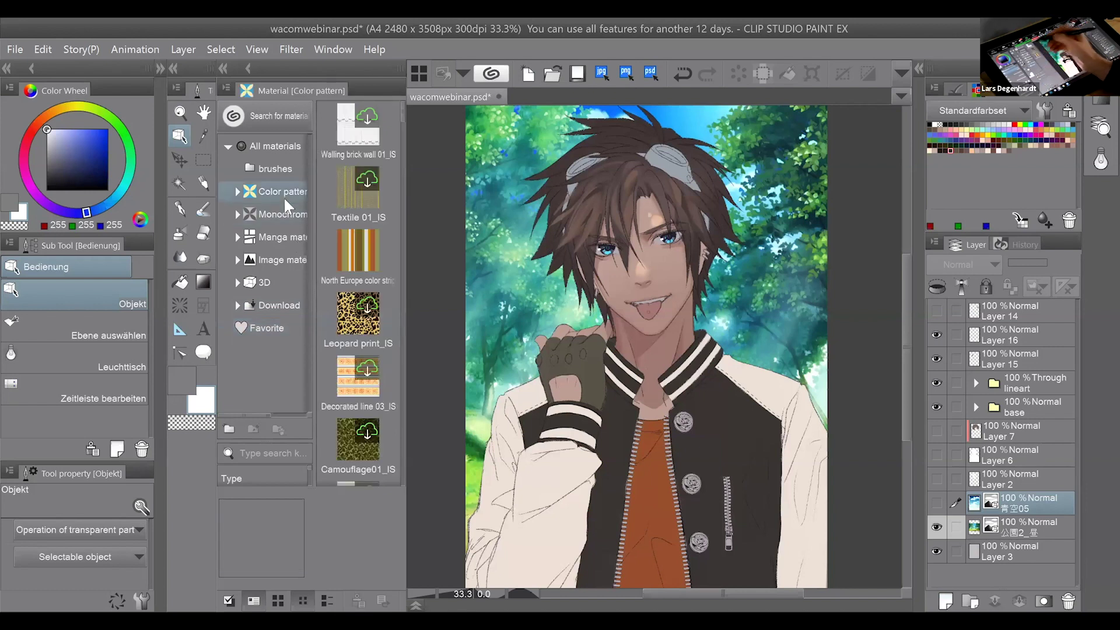
left_click(283, 215)
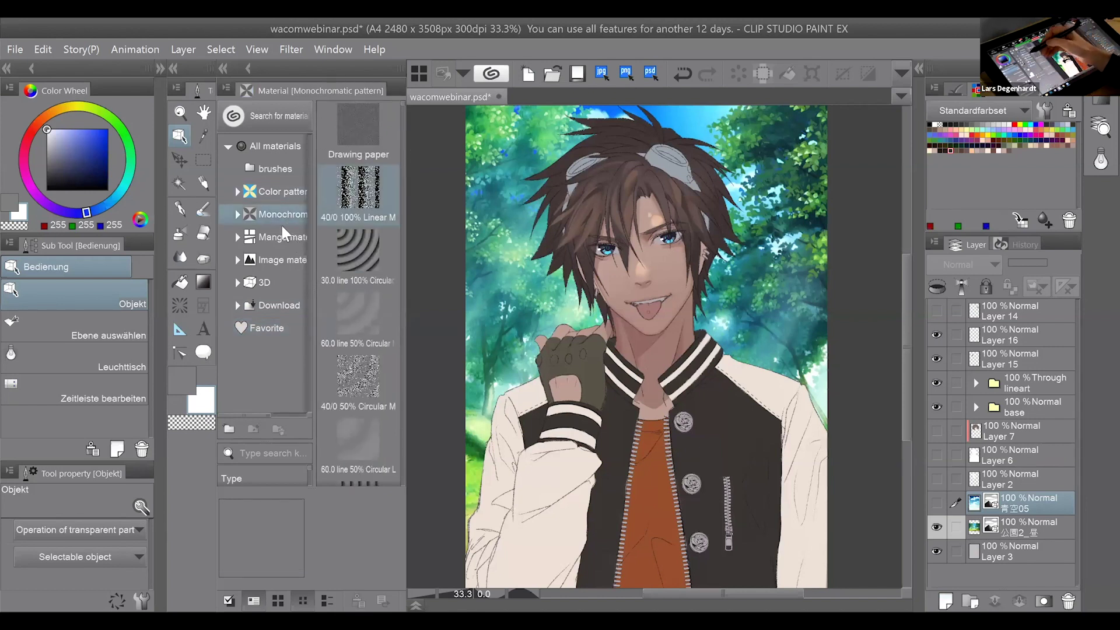
left_click(288, 199)
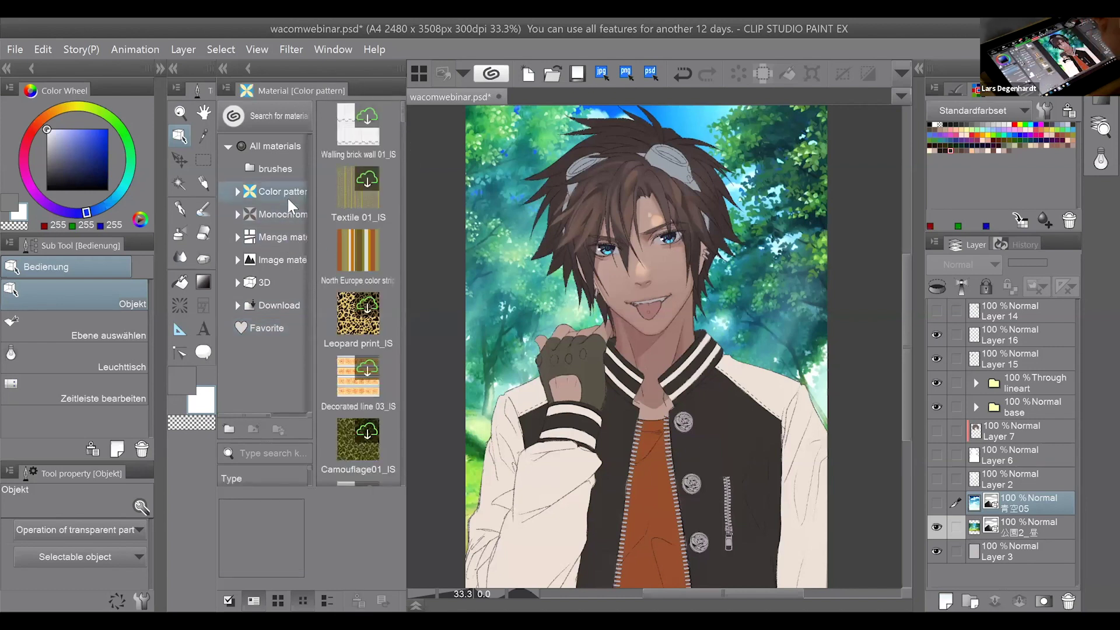
scroll(653, 346, "down", 2)
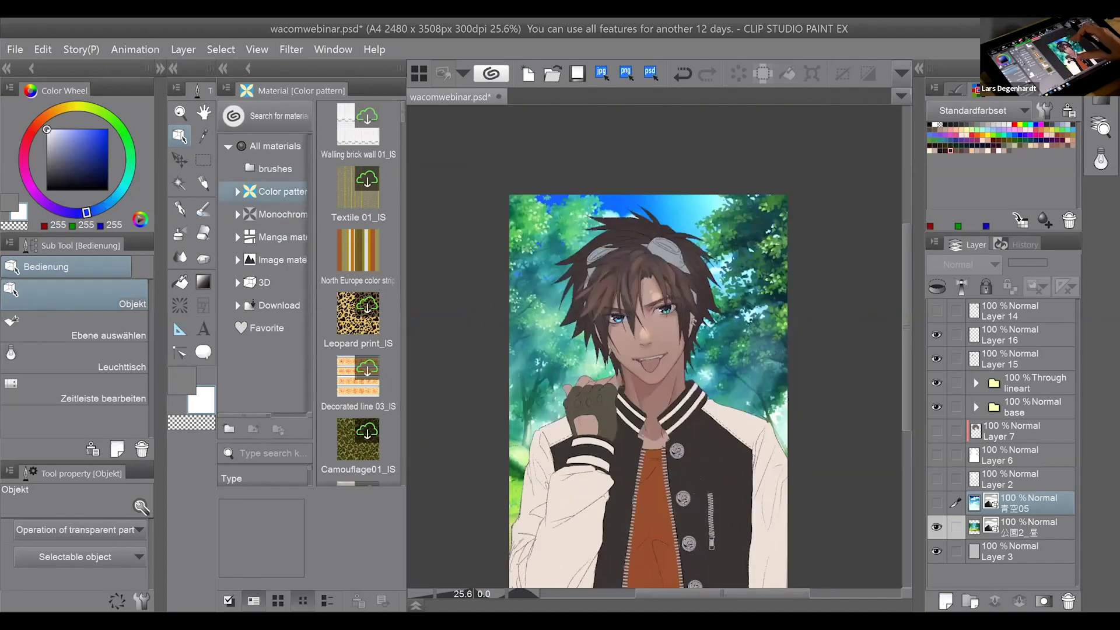
scroll(653, 347, "up", 2)
scroll(631, 366, "up", 1)
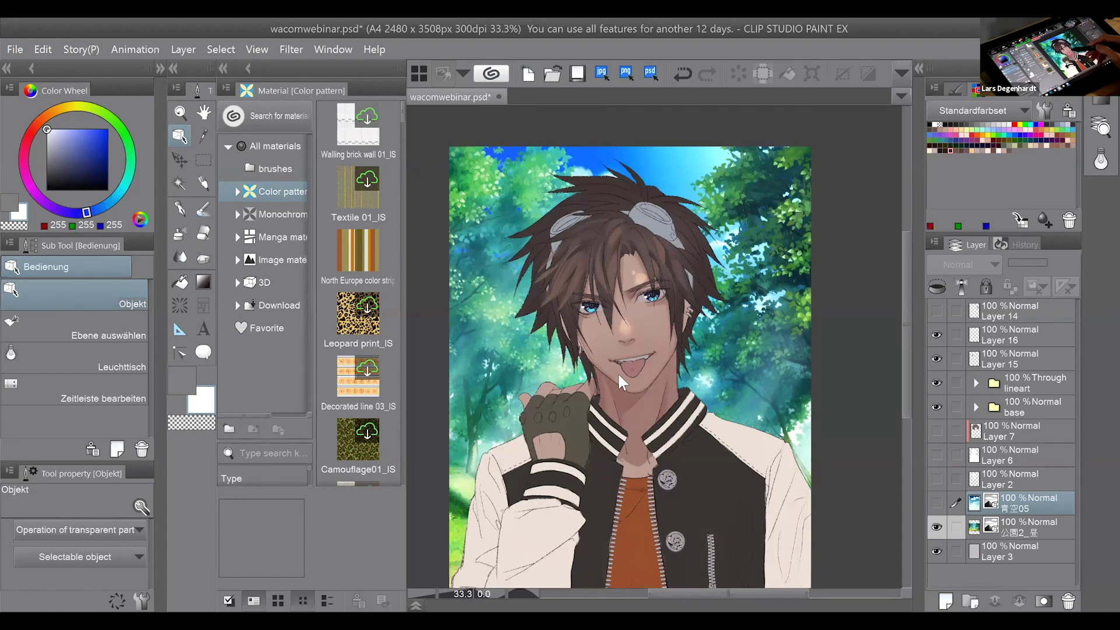
scroll(632, 478, "down", 1)
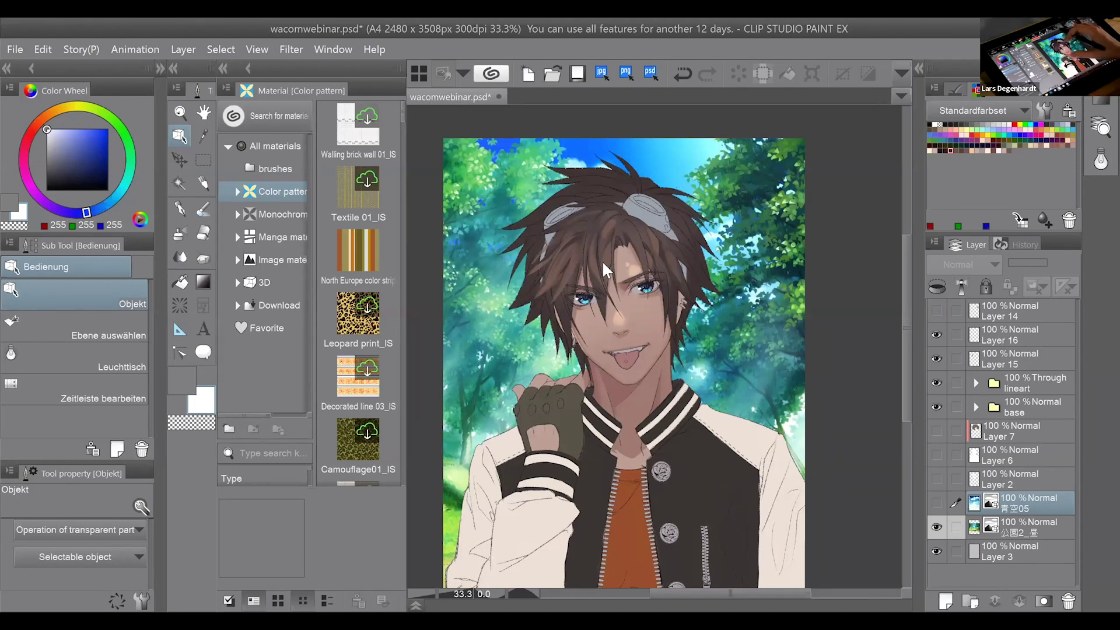
scroll(765, 235, "up", 2)
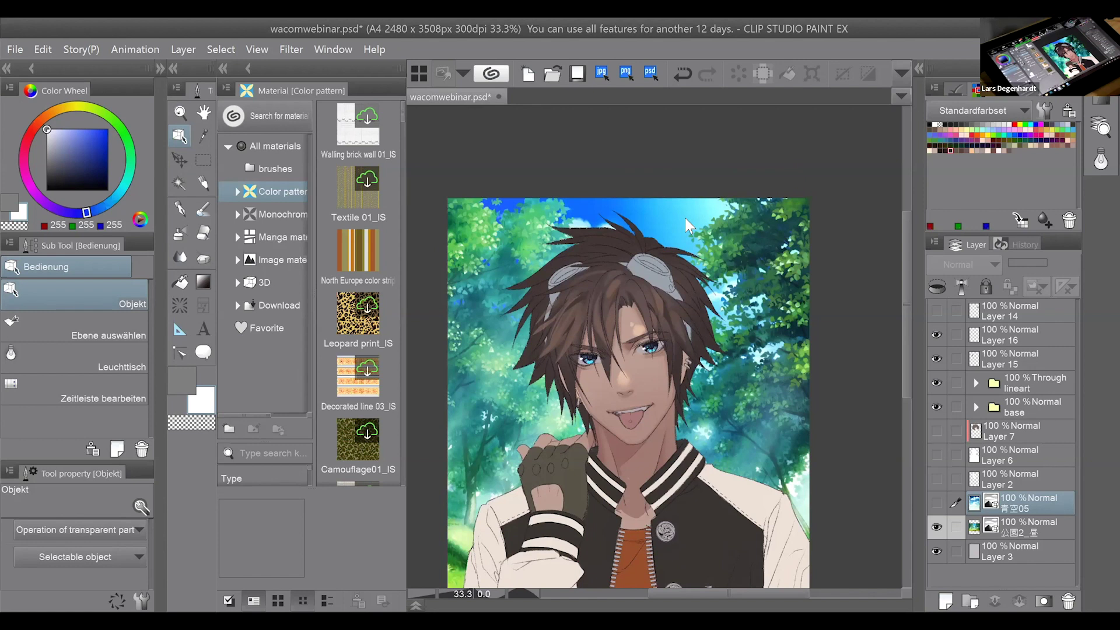
scroll(685, 218, "down", 3)
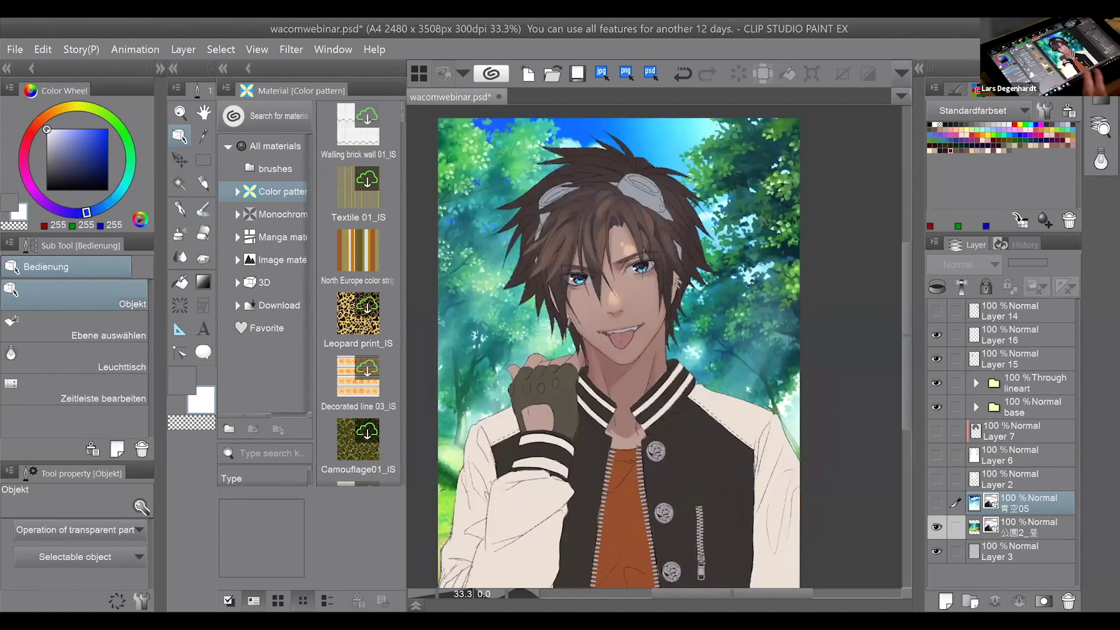
scroll(655, 347, "up", 3)
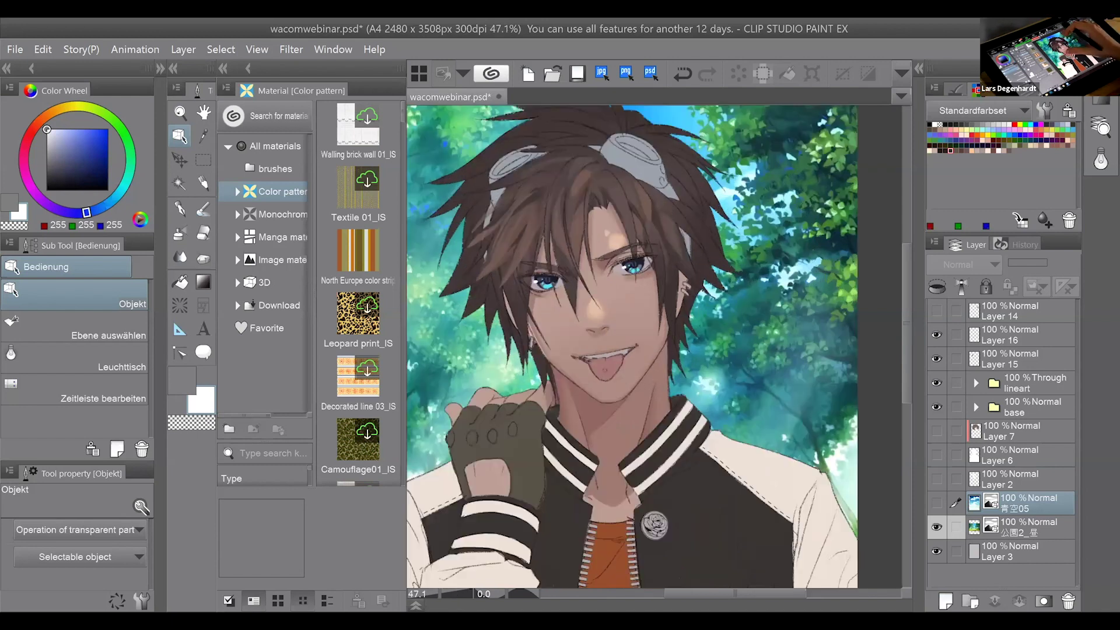
scroll(655, 346, "down", 3)
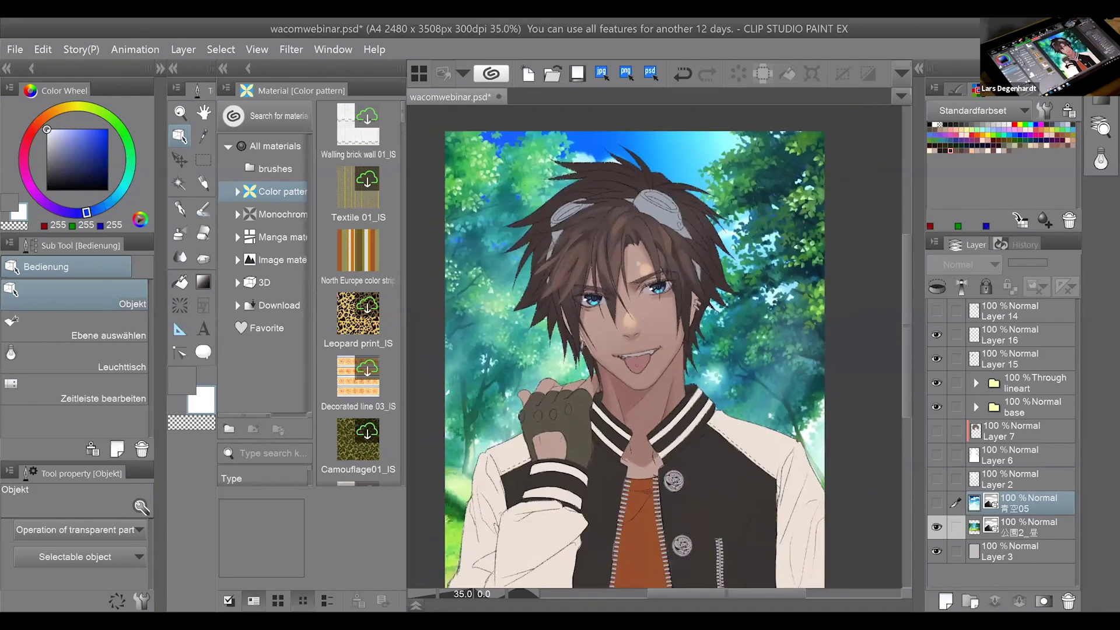
left_click(356, 239)
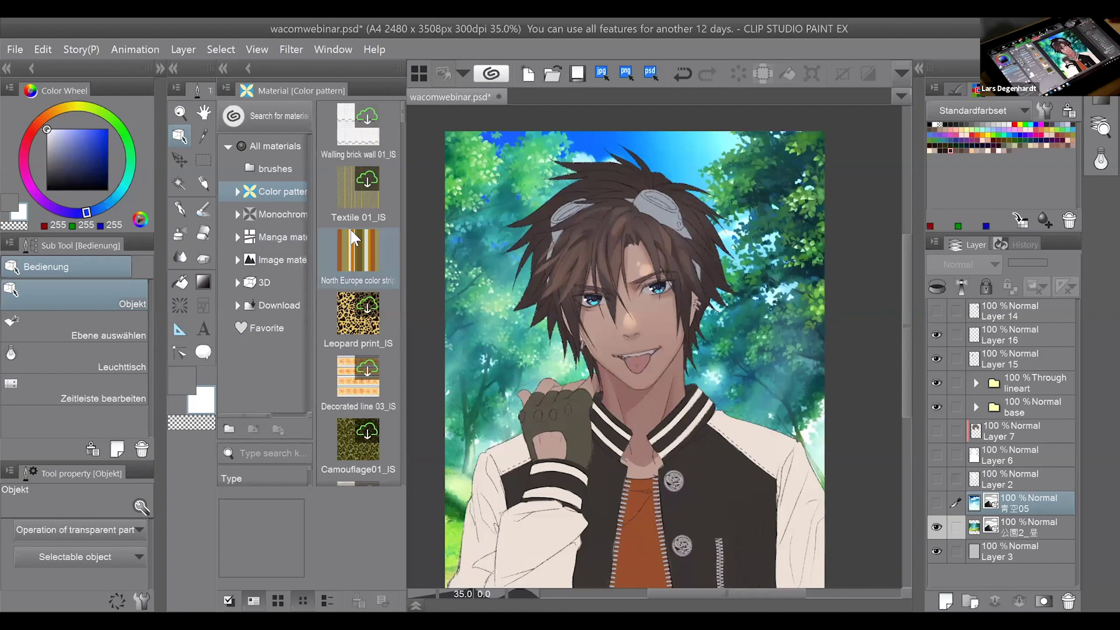
Hide the 公園2_昼 layer and fill a new layer above 青空05 with a vertical Mittagshimmel gradient.
left_click(937, 527)
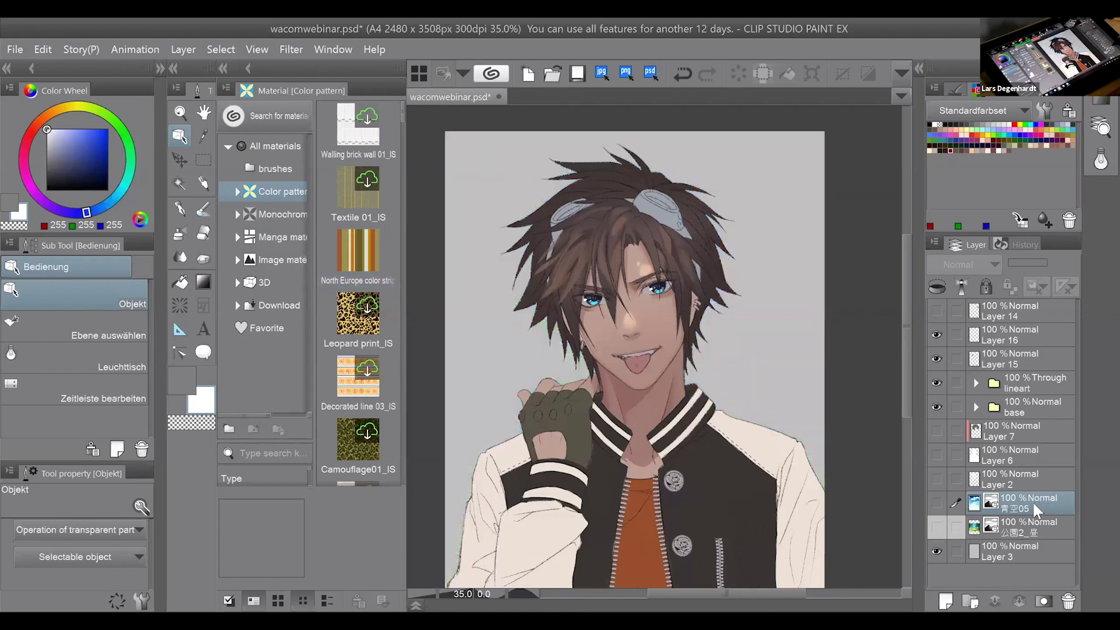
left_click(946, 600)
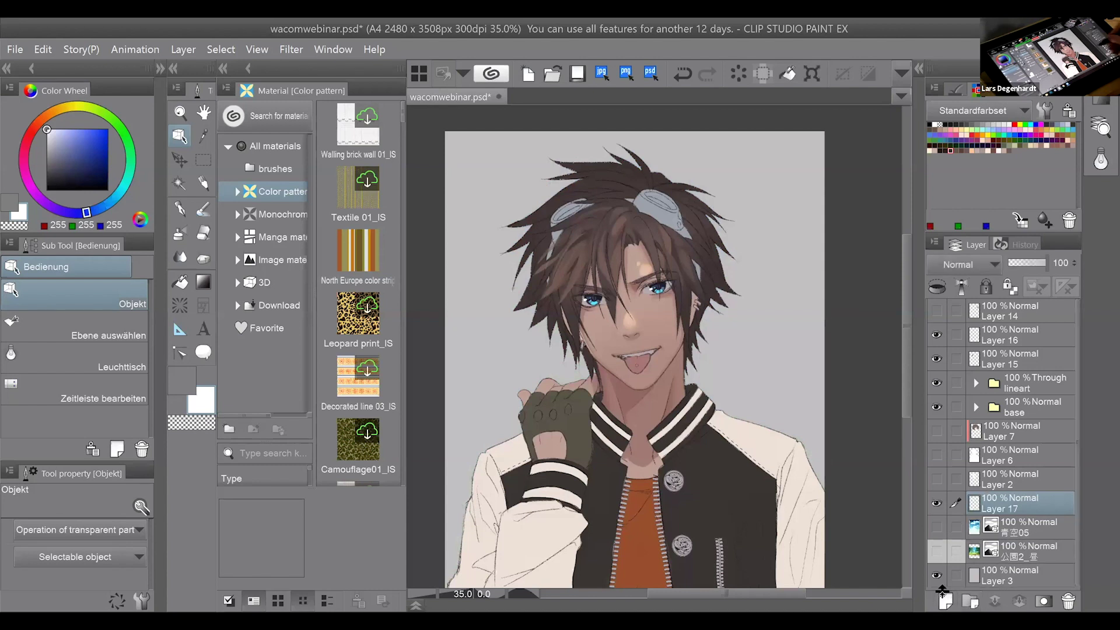
left_click(203, 282)
left_click(115, 422)
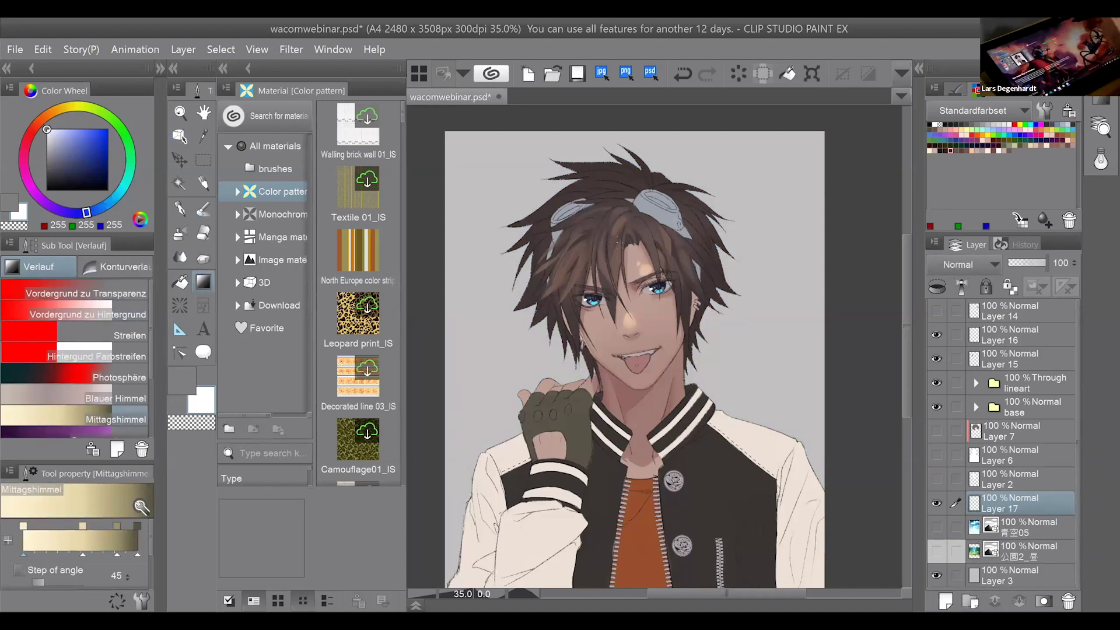
left_click_drag(637, 155, 639, 531)
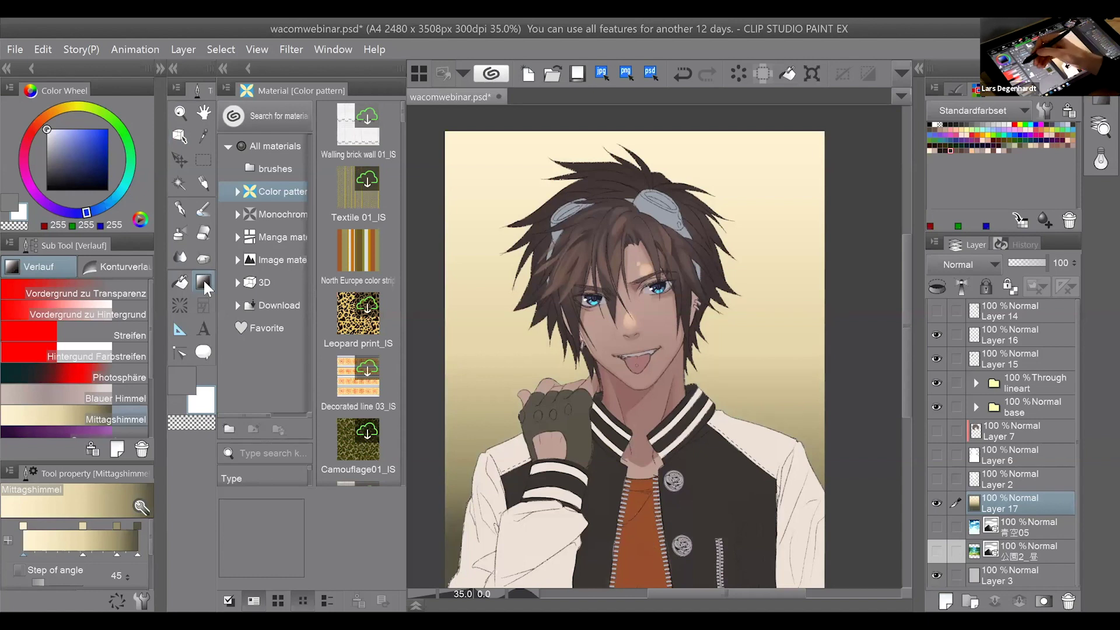
Choose the bamboo trunk brush 대나무 몸통 from the vegetation decoration brushes.
left_click(203, 257)
left_click(140, 290)
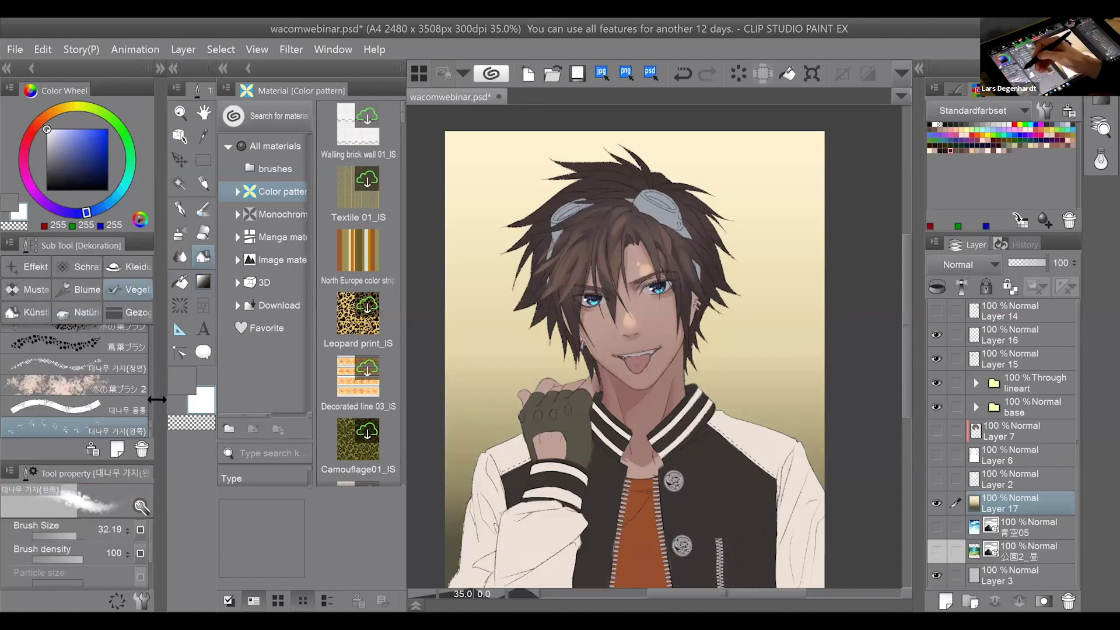
left_click(146, 413)
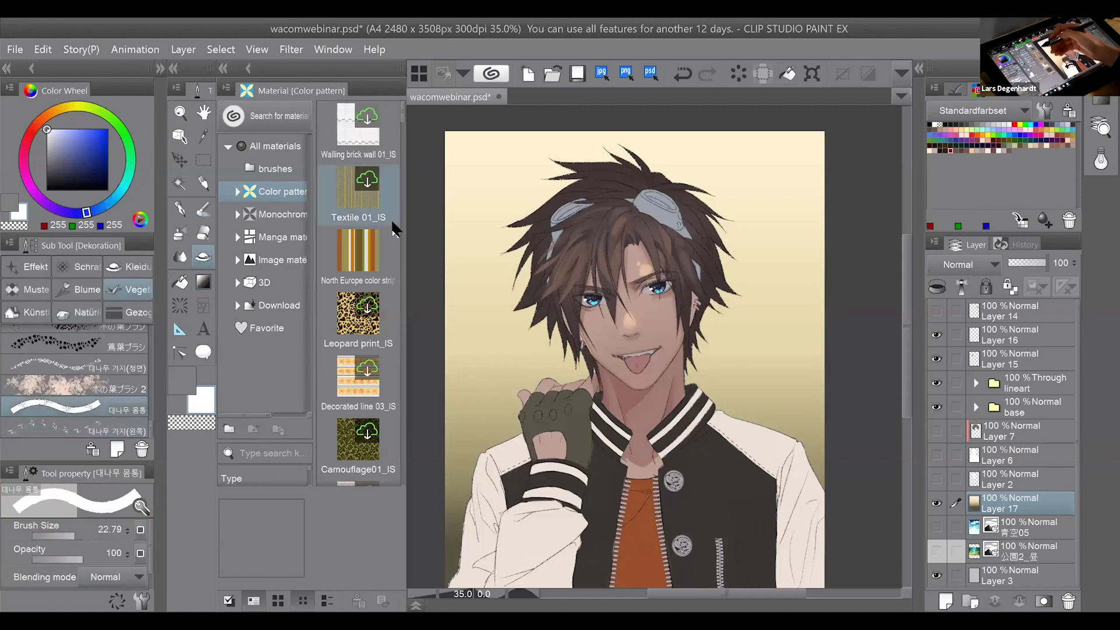
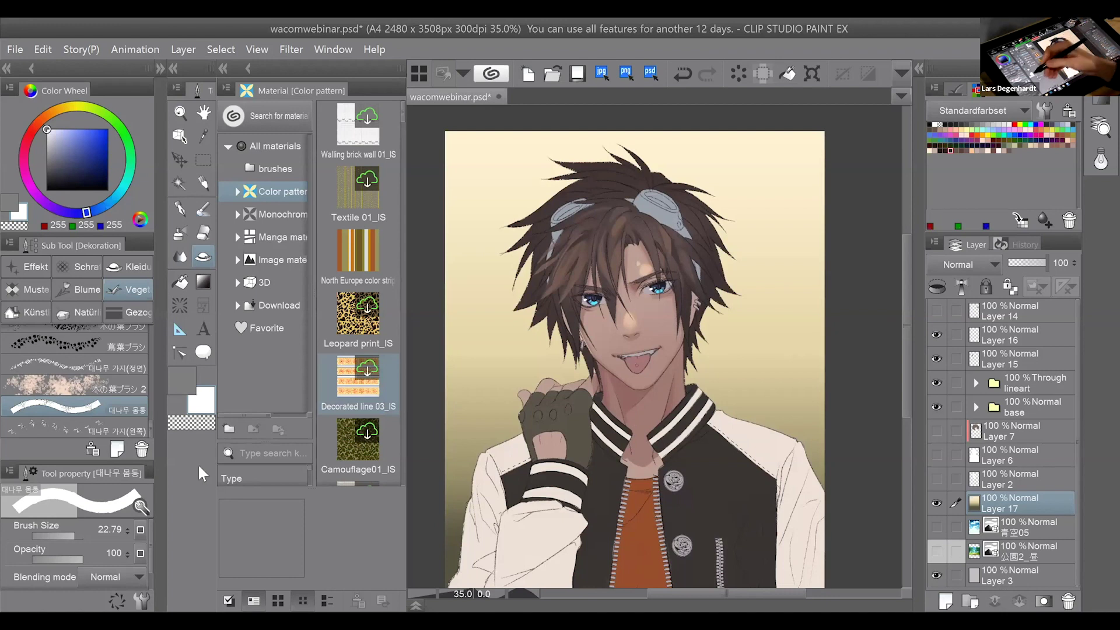
Set both the main and sub drawing colours to a muted grey-green (RGB 135, 146, 123).
left_click(186, 383)
left_click(116, 122)
left_click_drag(98, 148, 47, 162)
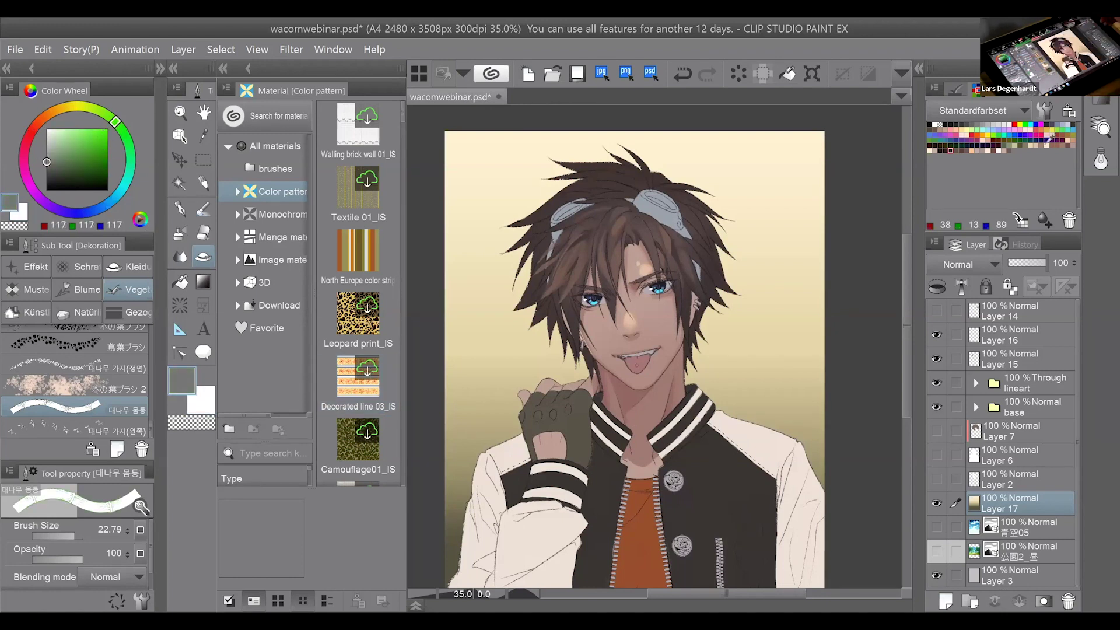
left_click(1010, 145)
left_click(204, 401)
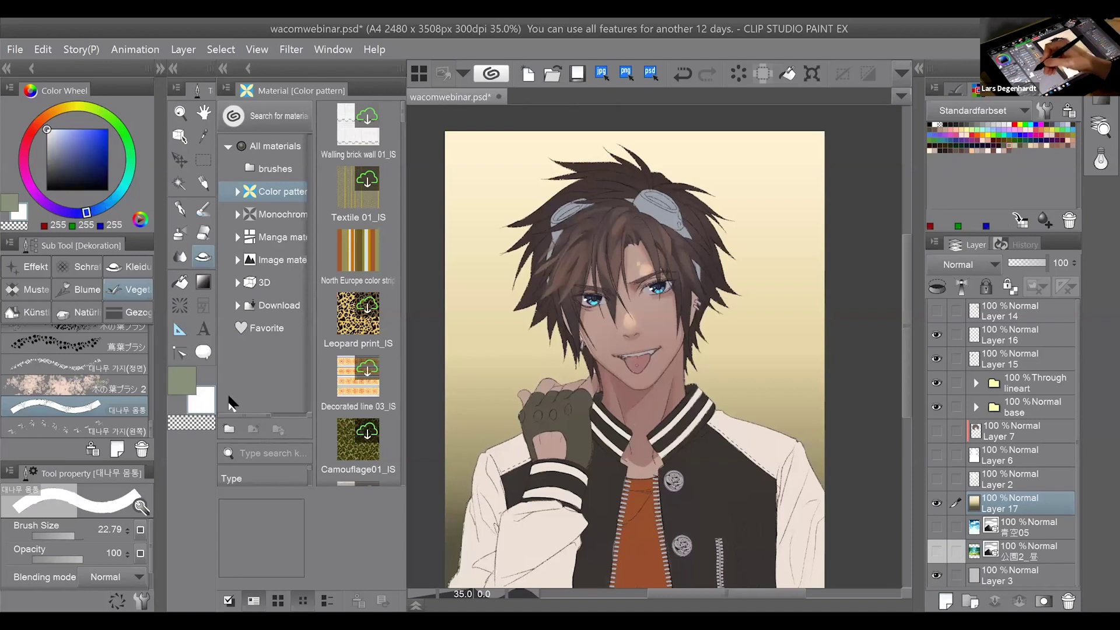
left_click(1009, 146)
On a new layer above Layer 17, draw a bamboo stalk from the canvas's upper edge to the jacket shoulder, using black as main colour.
left_click(946, 601)
left_click_drag(757, 125, 719, 484)
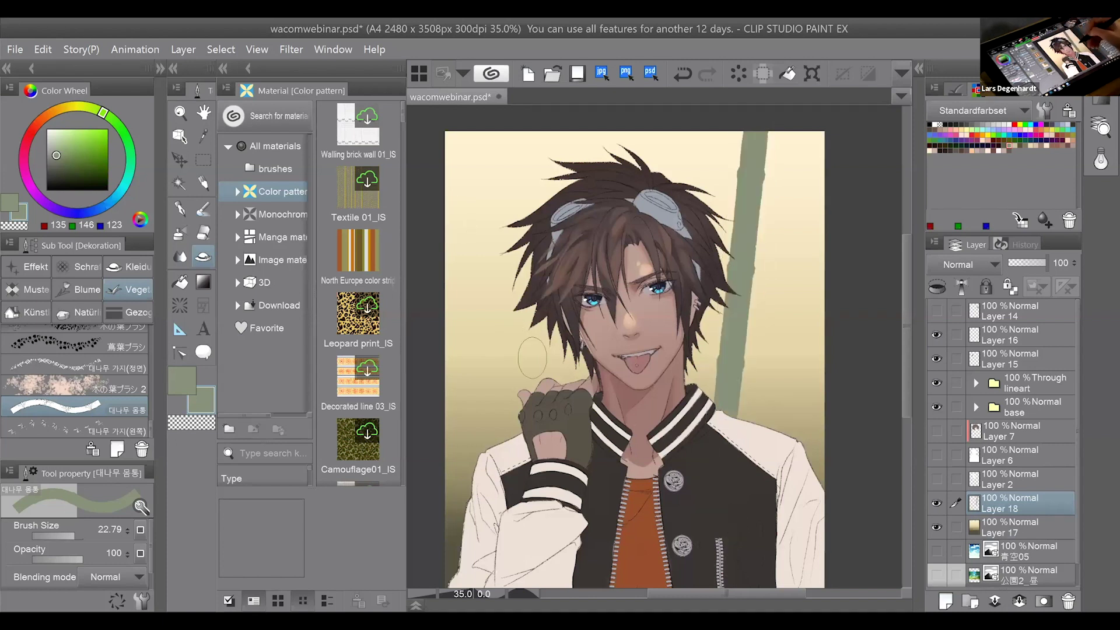
key("ctrl+z")
left_click(46, 190)
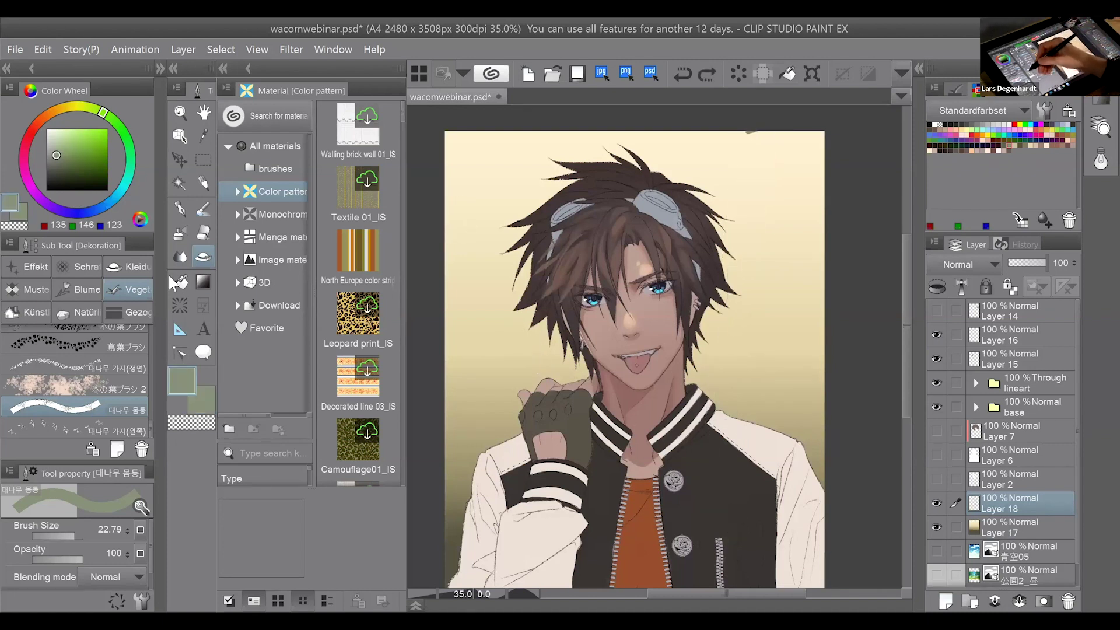
left_click(707, 74)
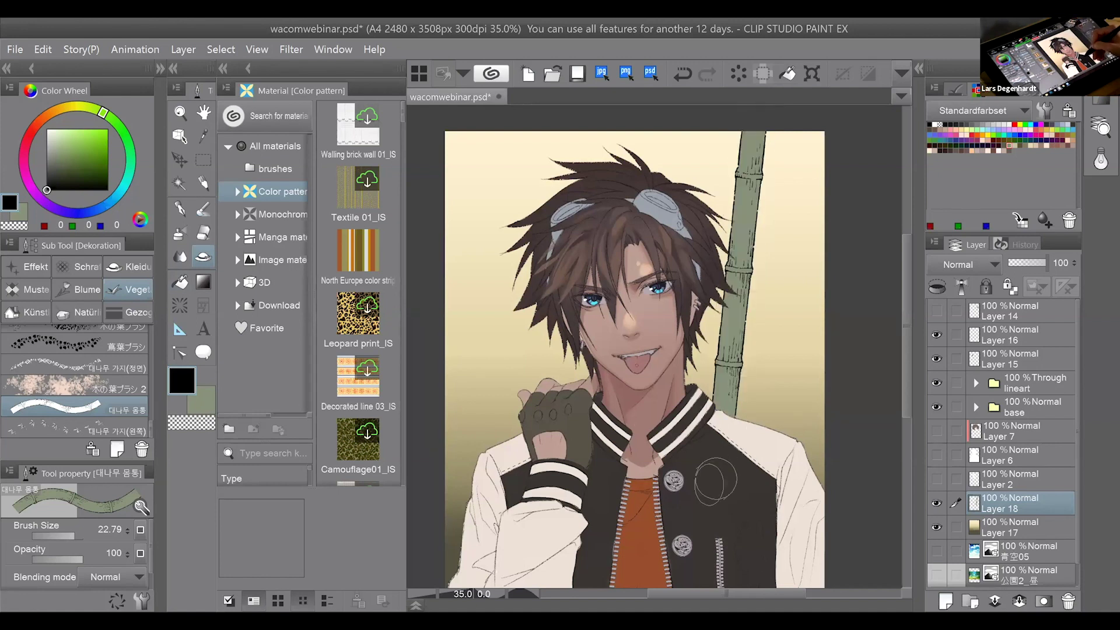
Draw a second bamboo stalk from the canvas's upper edge down to the gloved hand, and erase thin gaps at the stalks' nodes.
left_click_drag(458, 116, 534, 496)
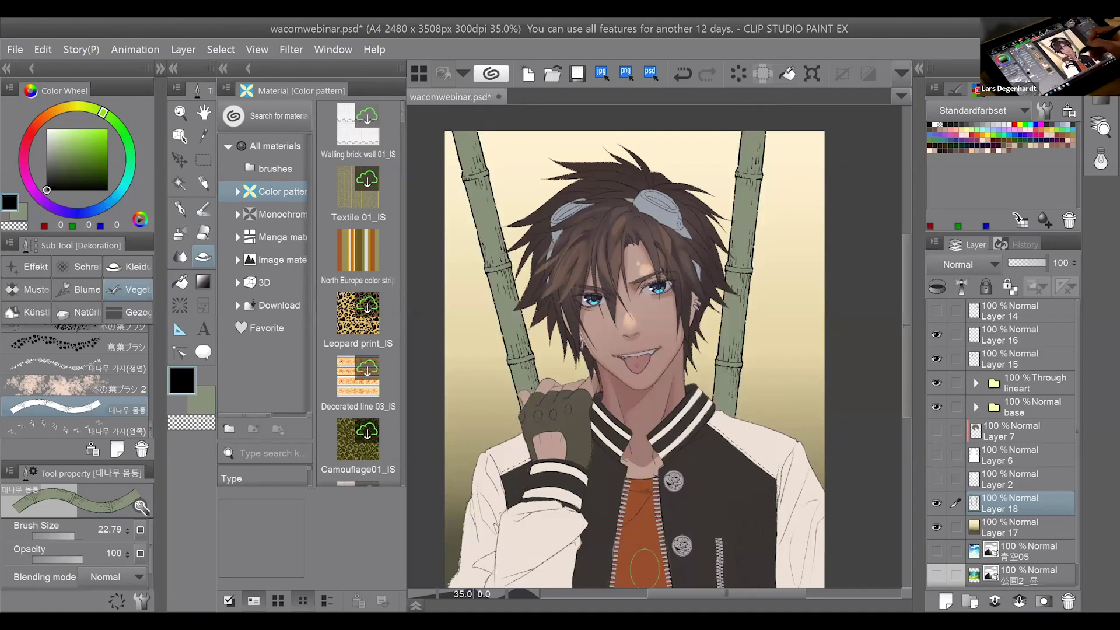
key("e")
left_click_drag(509, 362, 534, 358)
left_click_drag(486, 272, 513, 266)
left_click_drag(461, 177, 489, 175)
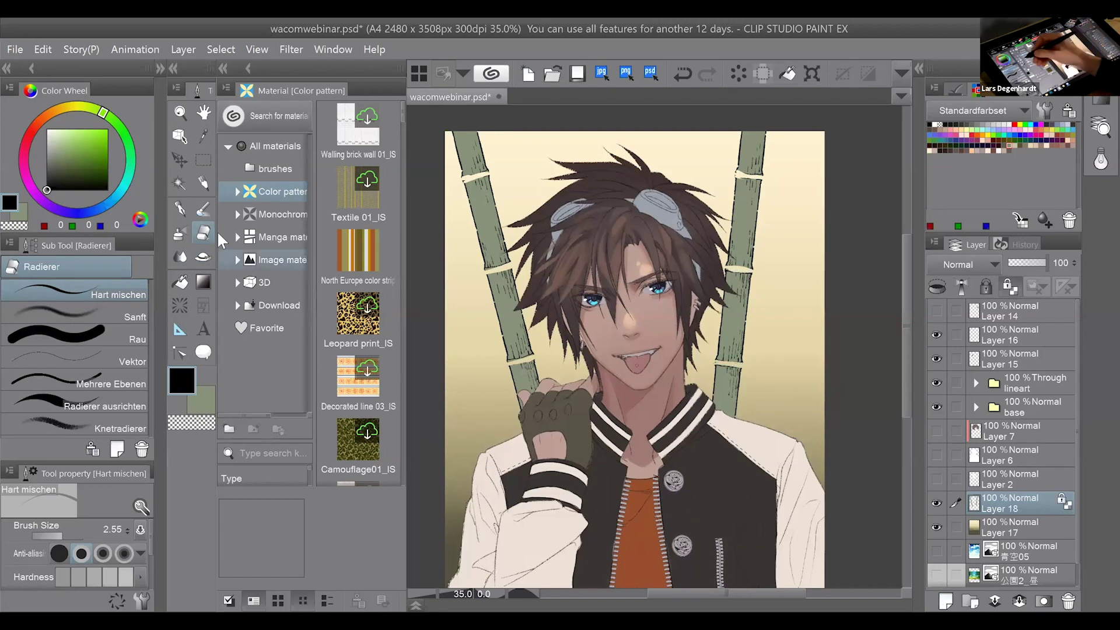
Lock Layer 18's transparent pixels and paint both stalks solid grey-green with the Mapping Stift pen, covering their black lines.
key("p")
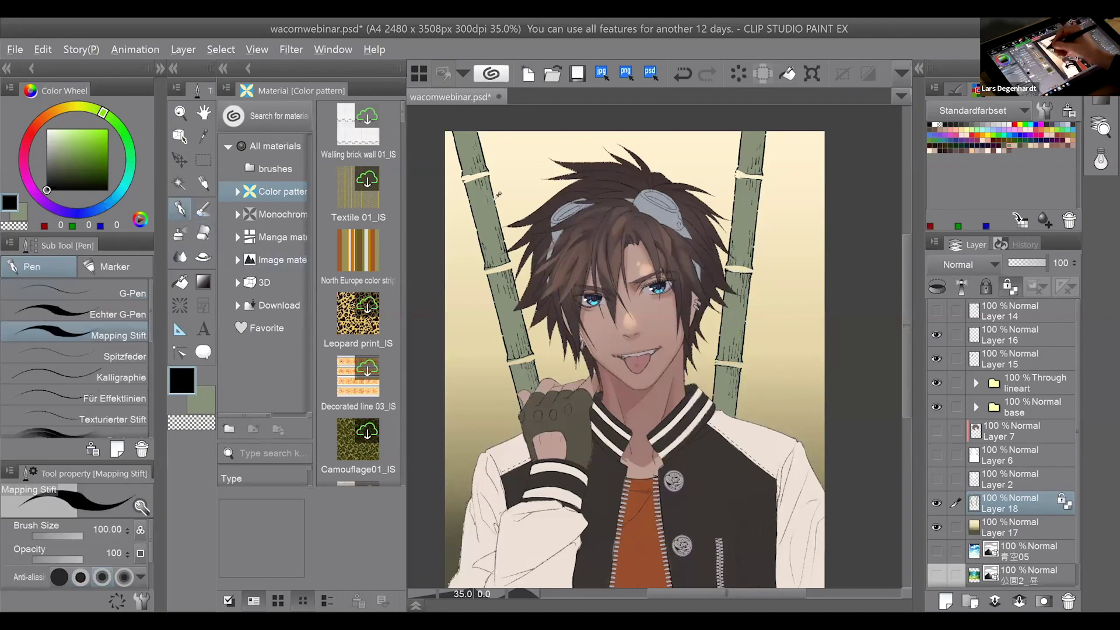
left_click(484, 233, "alt")
left_click_drag(478, 193, 525, 367)
mouse_move(724, 163)
left_mouse_down()
mouse_move(714, 345)
mouse_move(756, 192)
mouse_move(744, 409)
left_mouse_up()
On a new layer above Layer 18, stamp bamboo twigs beside both stalks with the 대나무 가지(왼쪽) decoration brush.
left_click(946, 601)
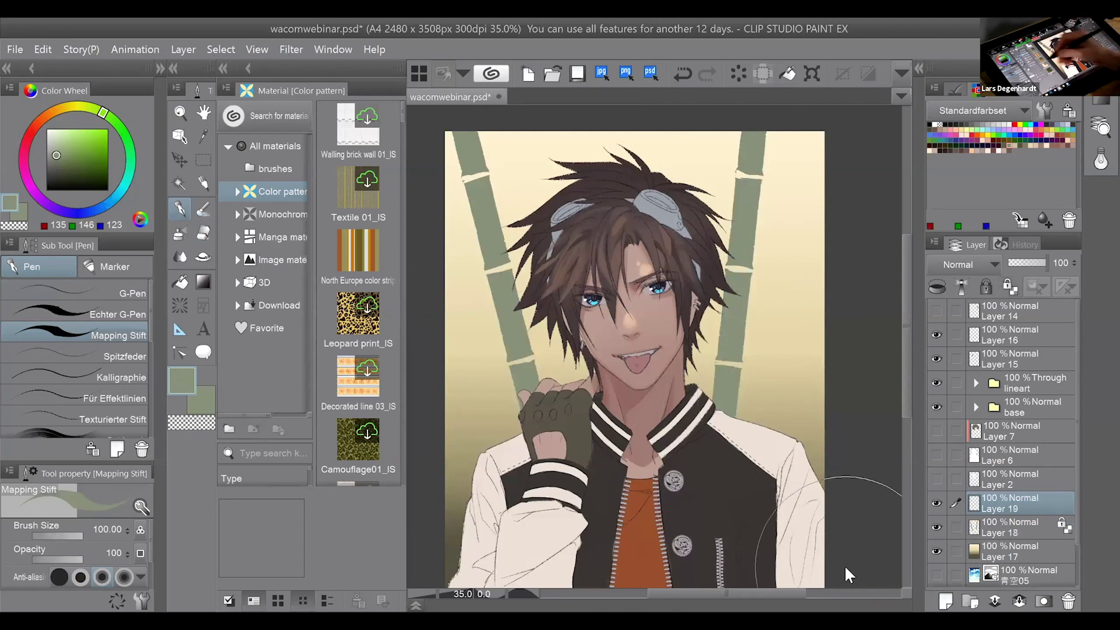
left_click(203, 257)
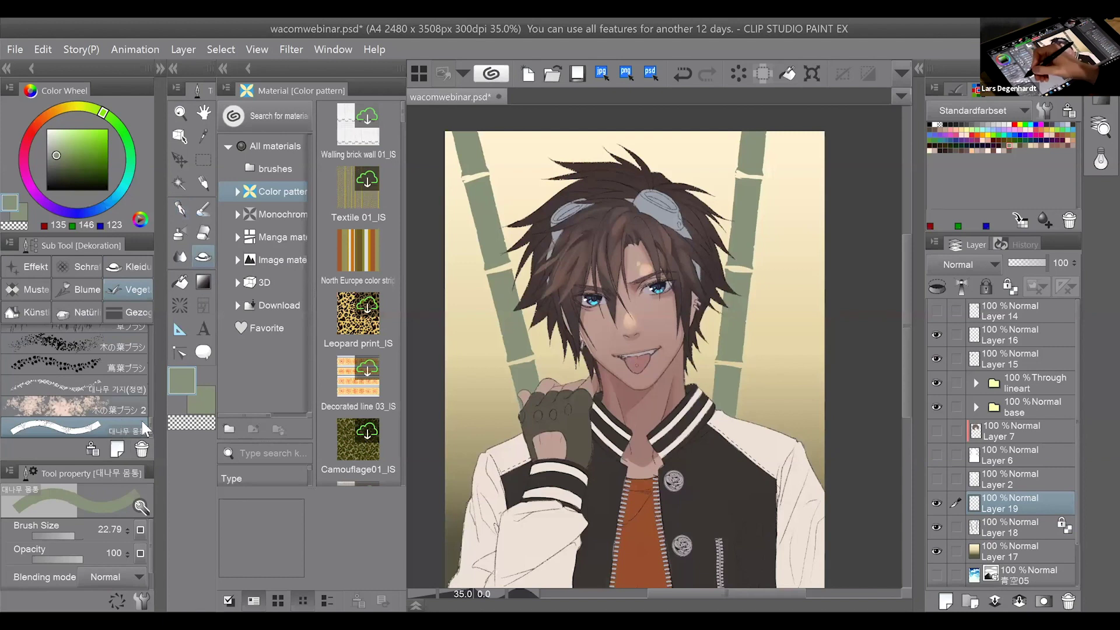
scroll(149, 425, "down", 1)
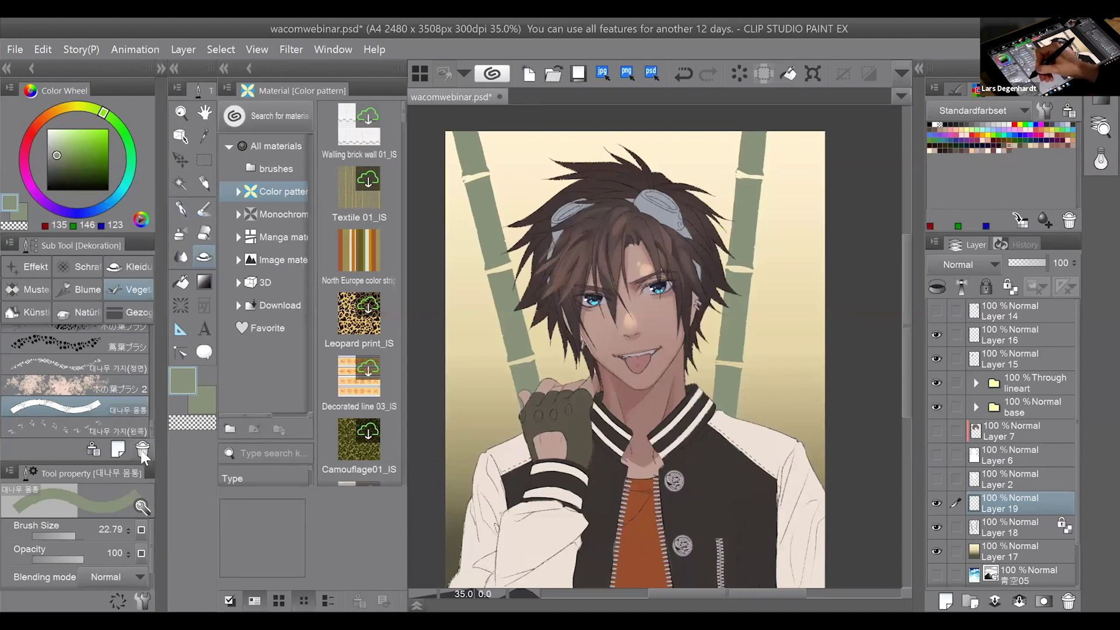
left_click(147, 423)
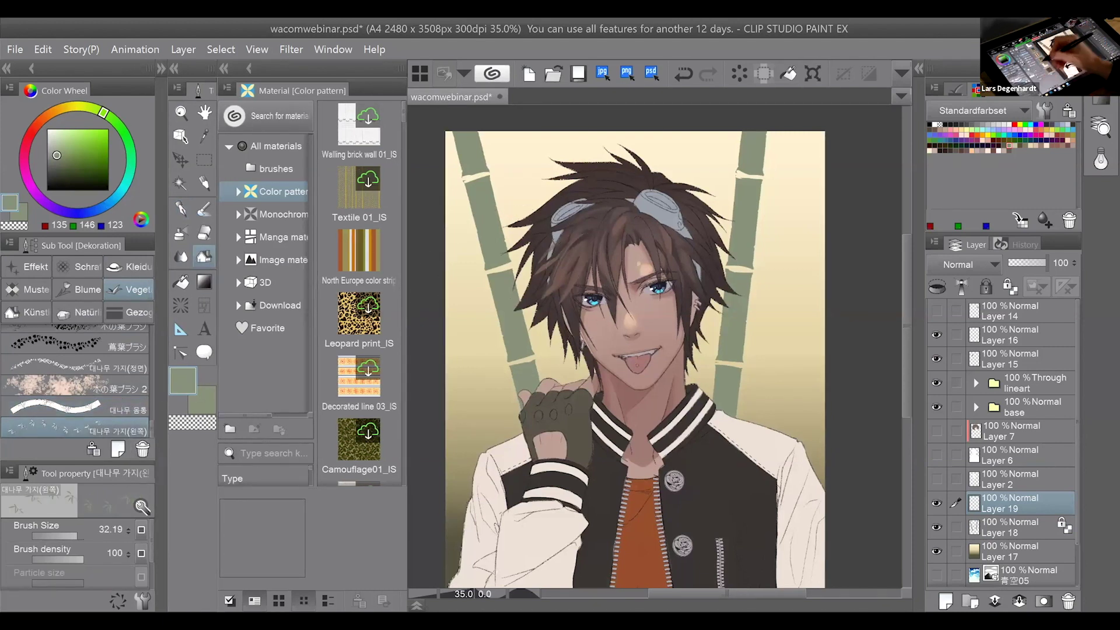
left_click(495, 327)
key("ctrl+z")
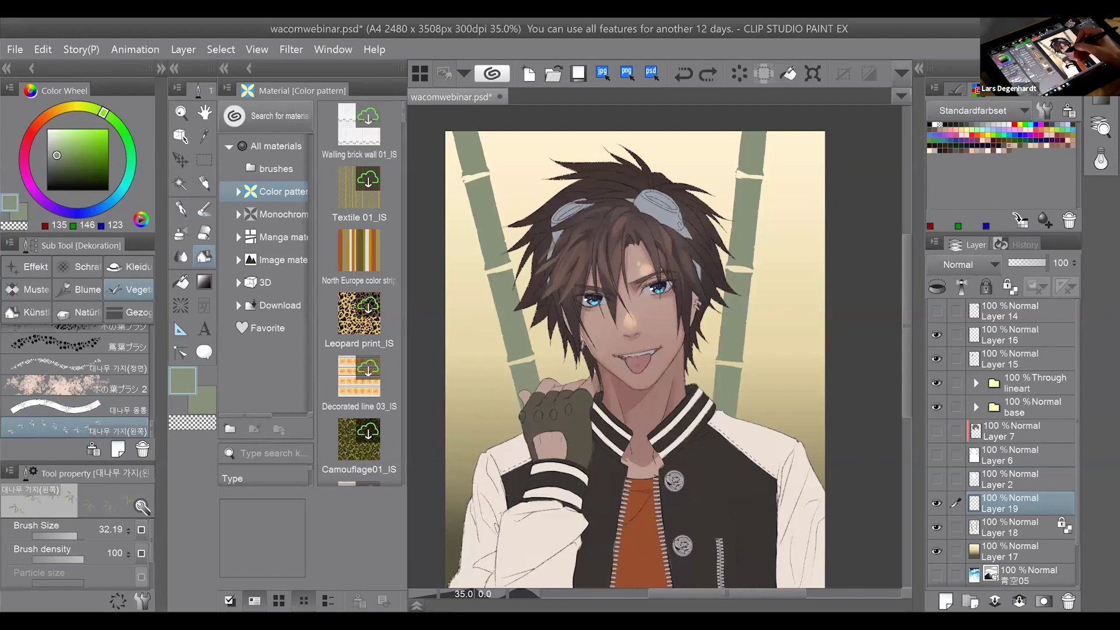
left_click_drag(501, 402, 475, 338)
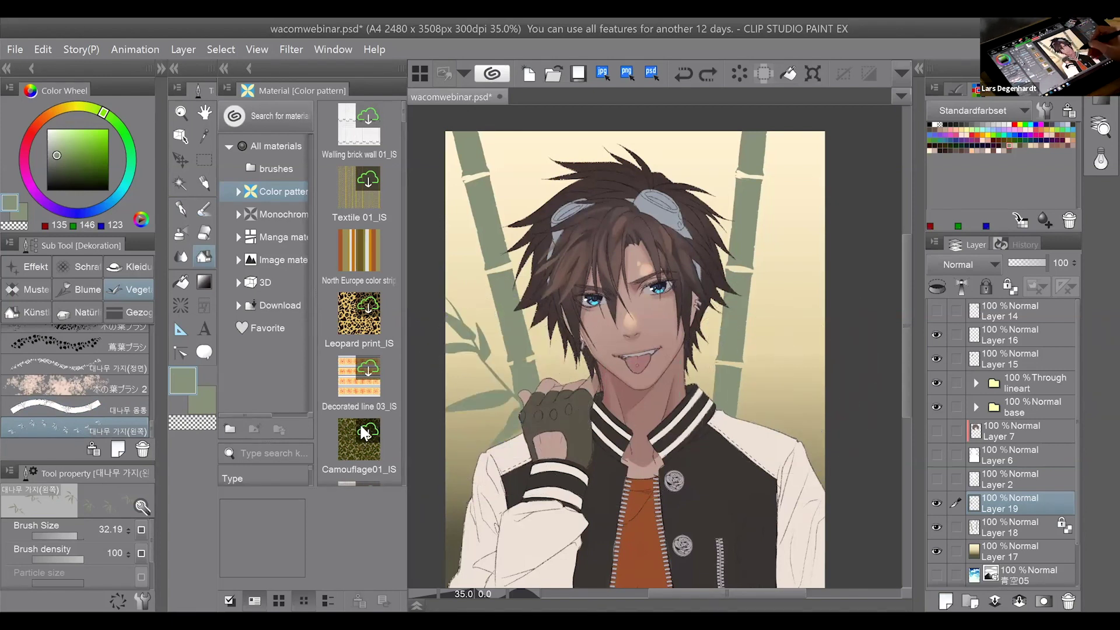
left_click(714, 245)
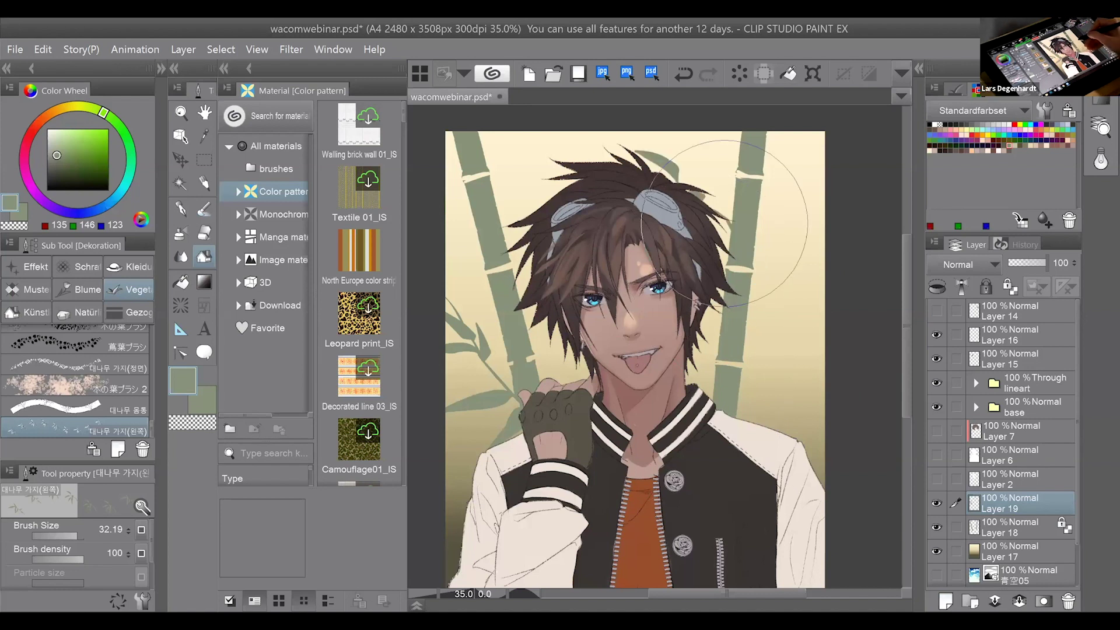
Lasso the bamboo twig hidden behind the character's hair, enclosing the area from the canvas's upper edge to the jacket collar.
left_click(200, 164)
left_click(131, 338)
left_click_drag(636, 117, 791, 188)
key("ctrl+z")
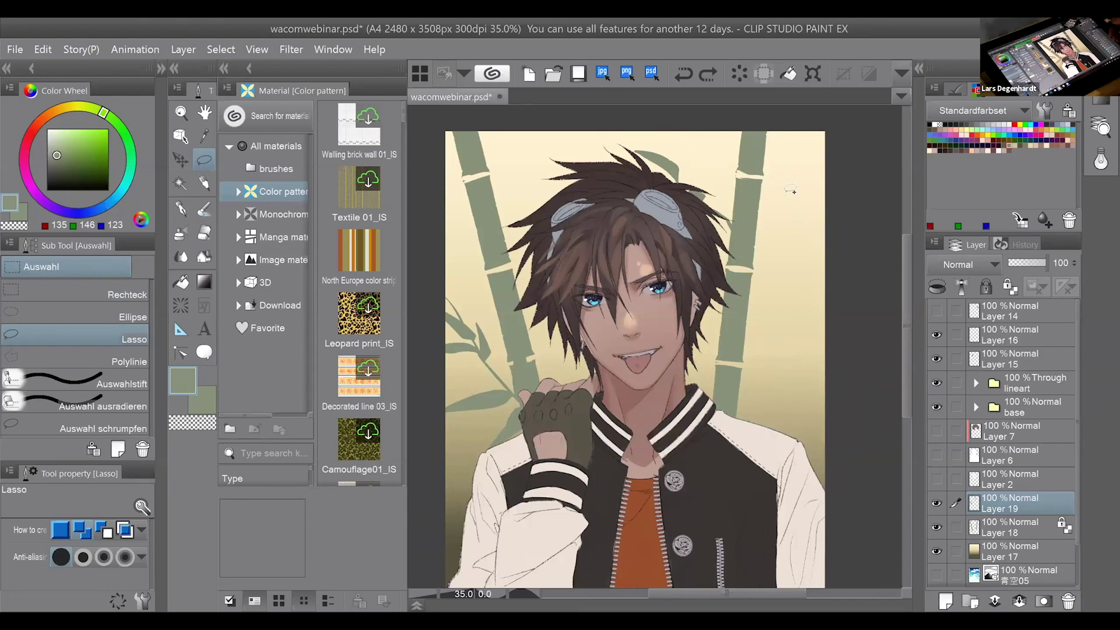
key("ctrl+t")
left_click(636, 488)
left_click_drag(629, 127, 814, 358)
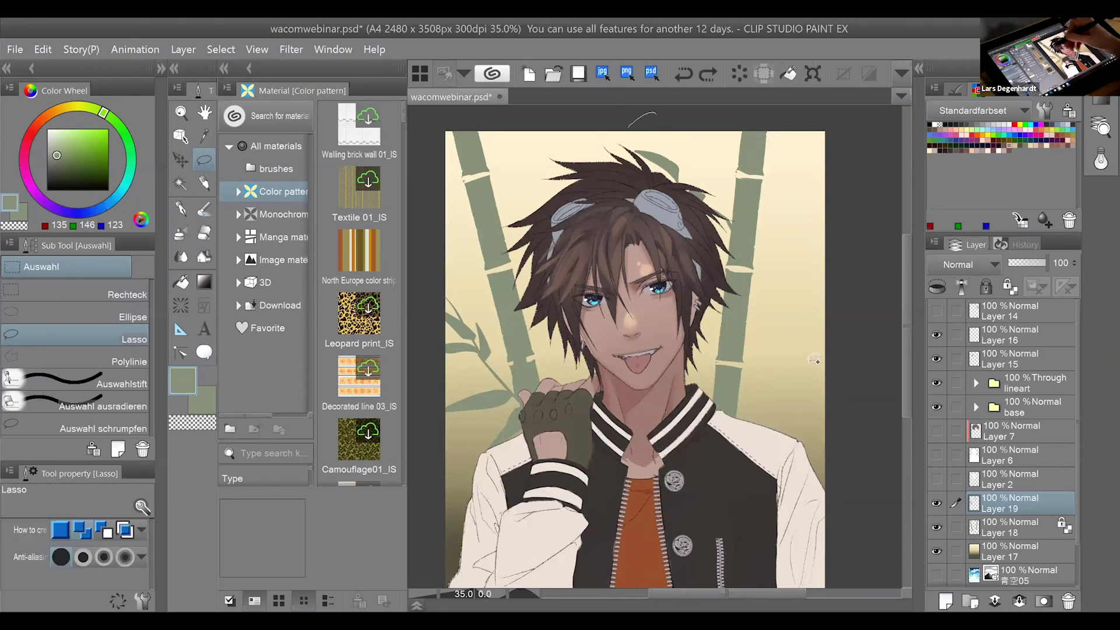
key("ctrl+y")
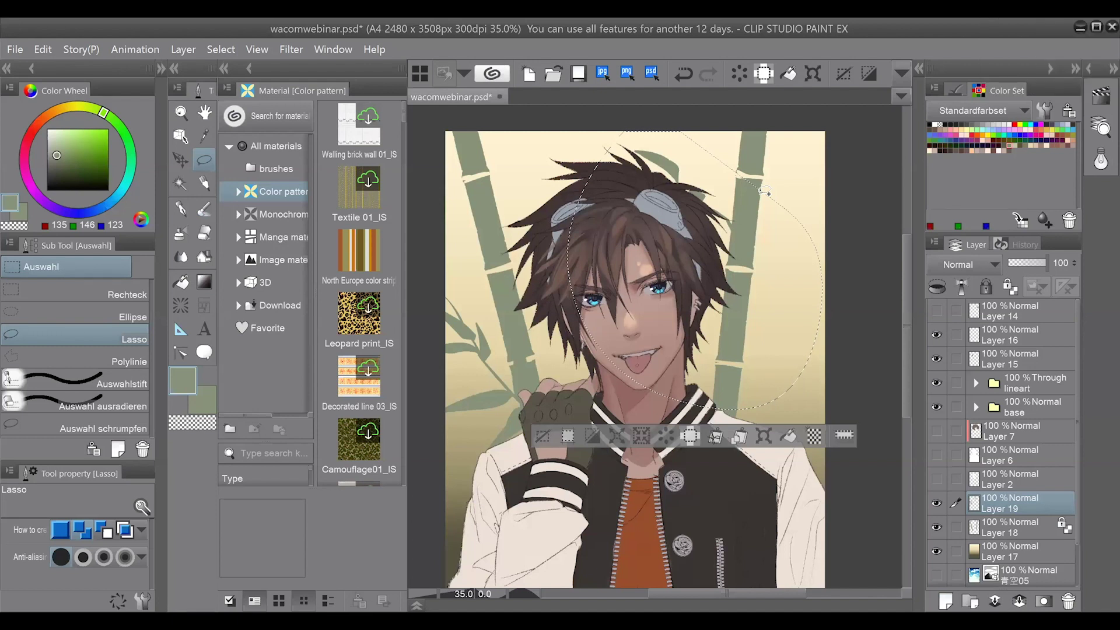
left_click(759, 194)
Mirror and slightly rotate the selected twig, place it beside the right-hand stalk above the jacket shoulder, and clear the selection.
key("ctrl+t")
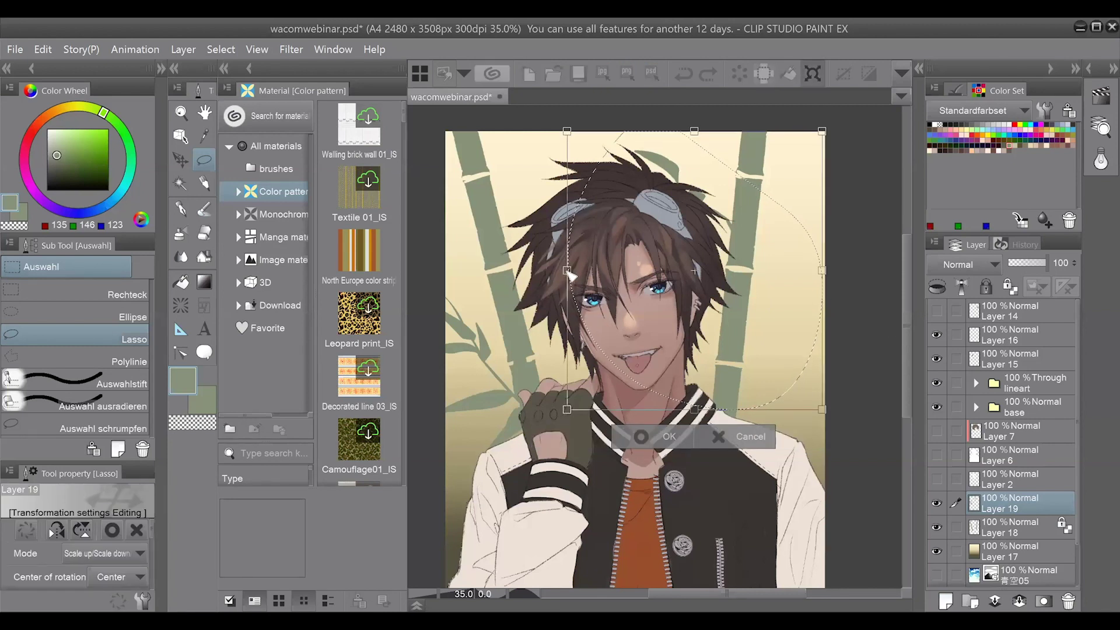
left_click_drag(567, 268, 890, 257)
left_click_drag(749, 353, 627, 387)
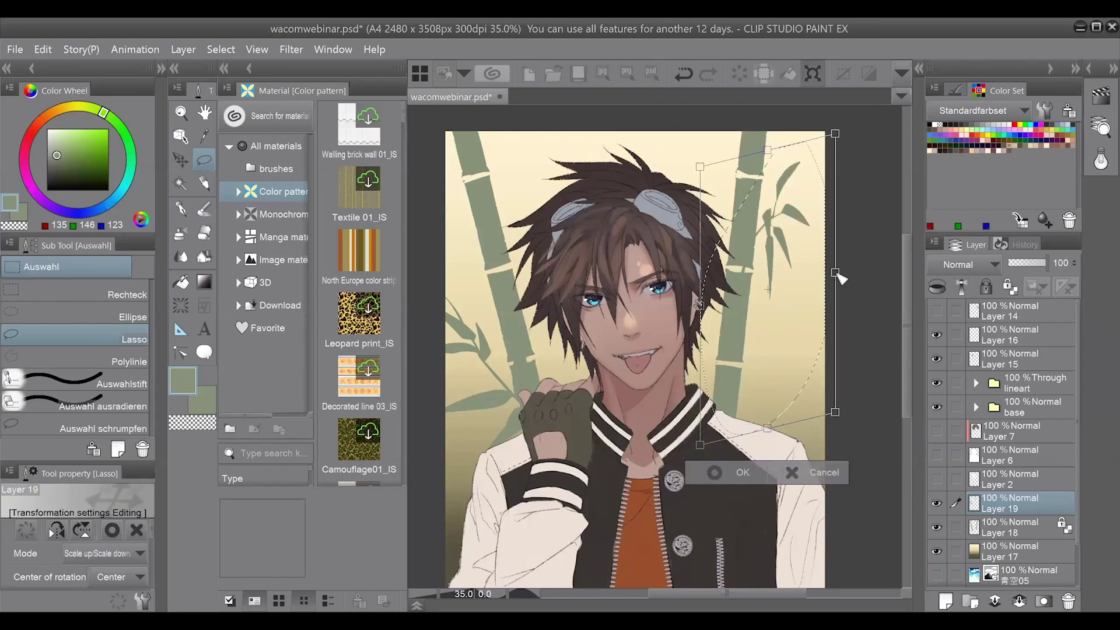
left_click_drag(838, 272, 886, 300)
left_click_drag(812, 374, 794, 439)
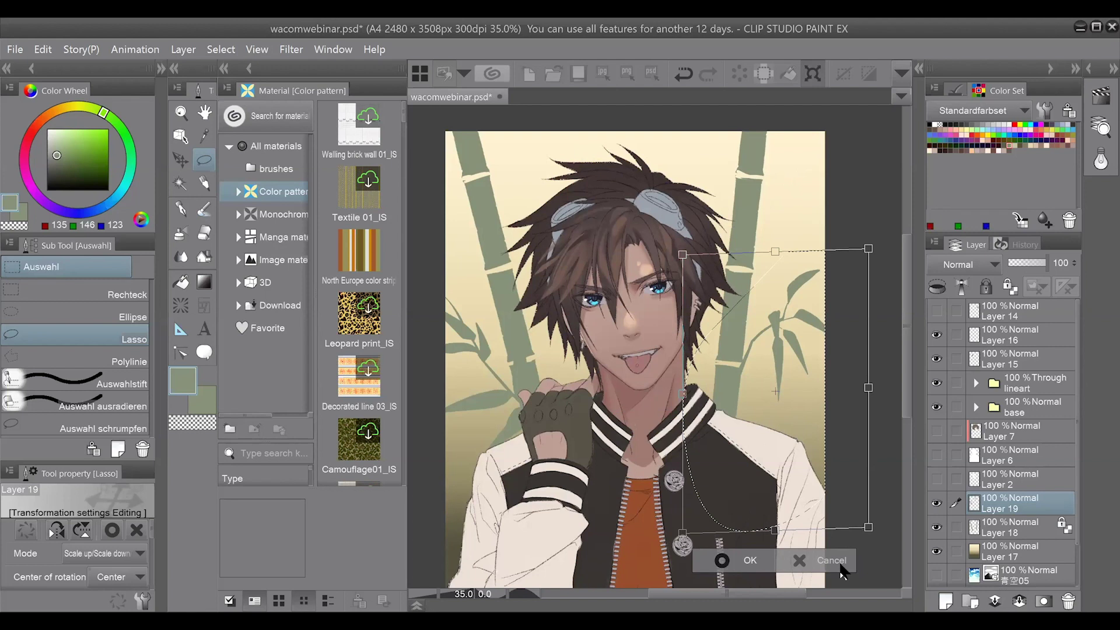
left_click(749, 560)
left_click(133, 296)
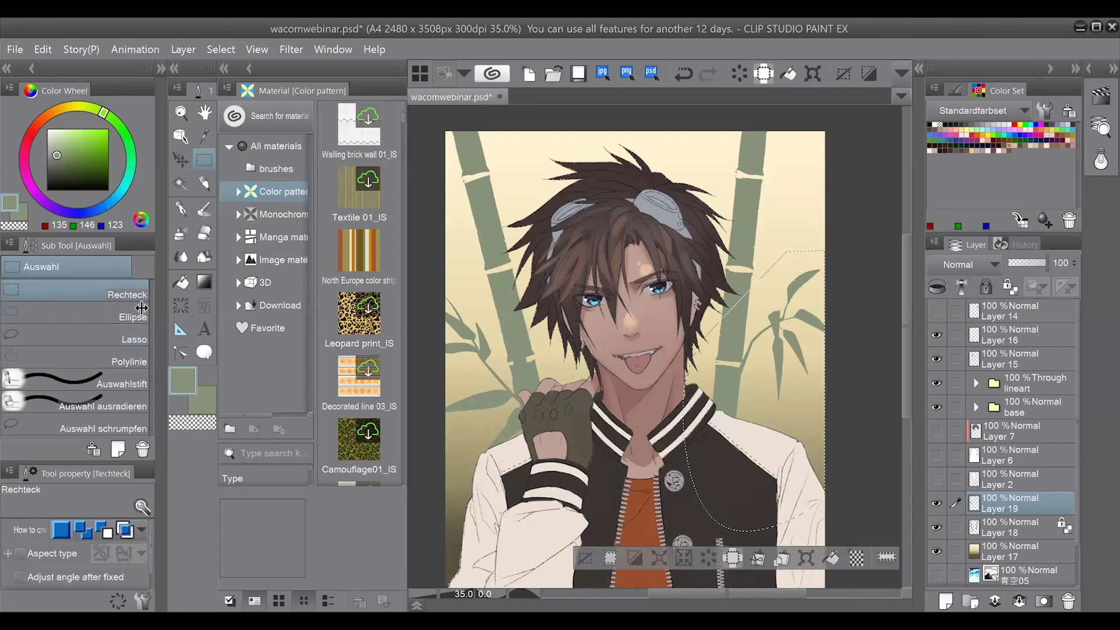
key("ctrl+d")
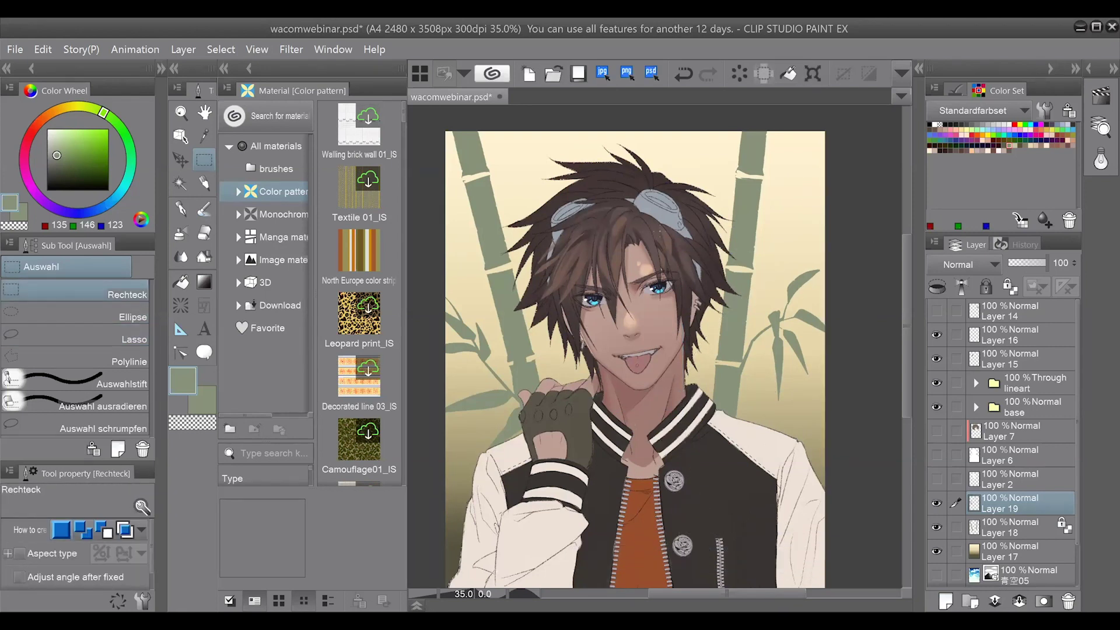
Merge a duplicate of the base folder into one layer and place it above the lineart folder.
left_click_drag(660, 232, 656, 196)
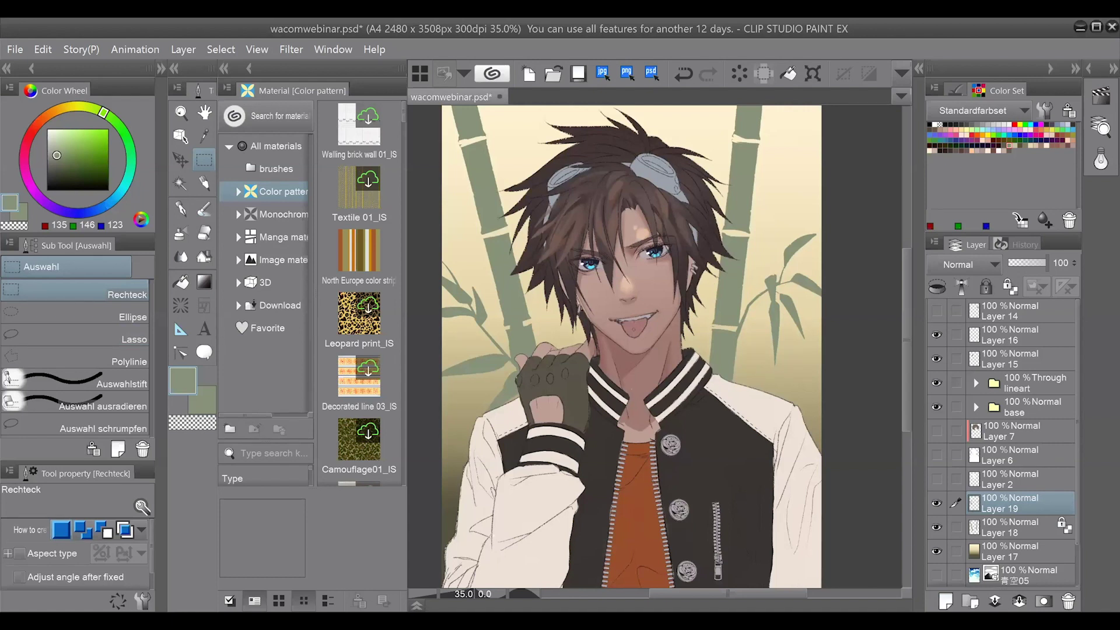
left_click(1038, 383)
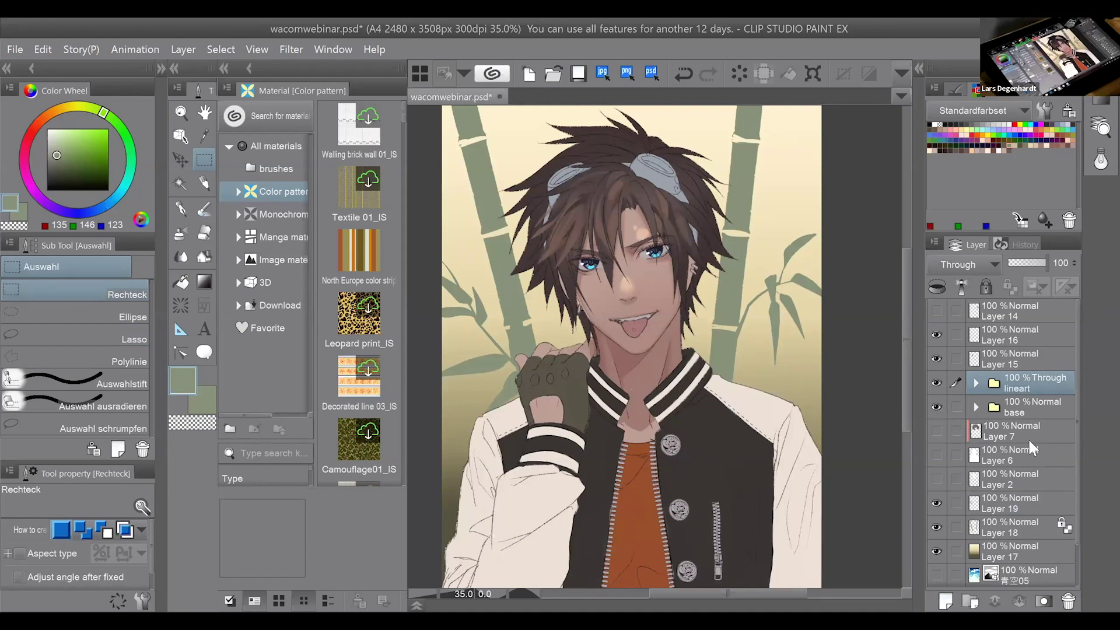
right_click(1053, 411)
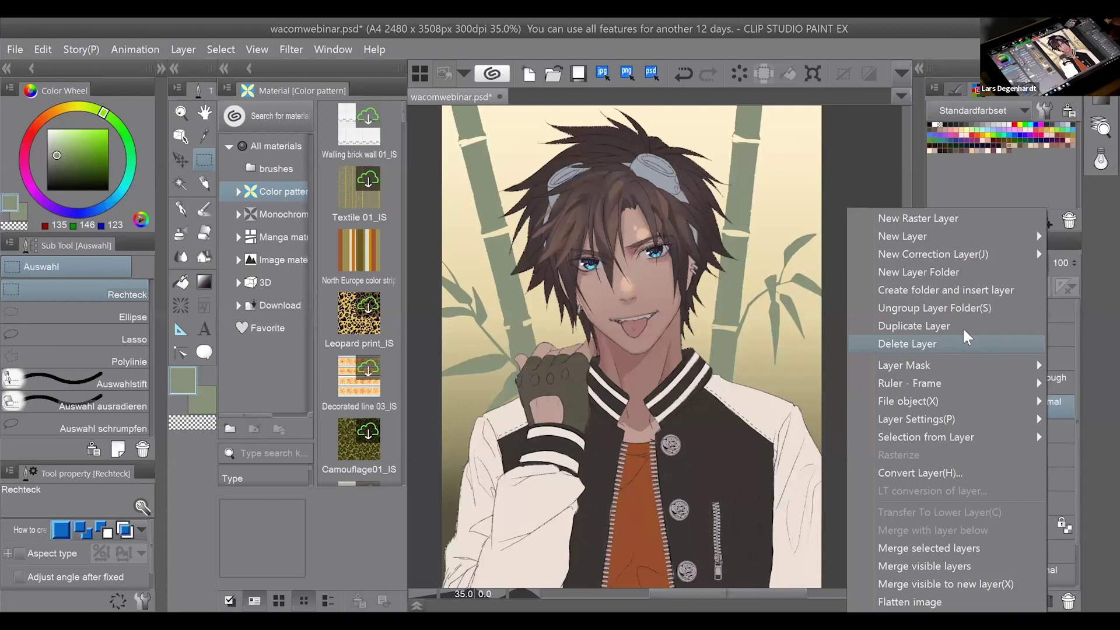
left_click(962, 335)
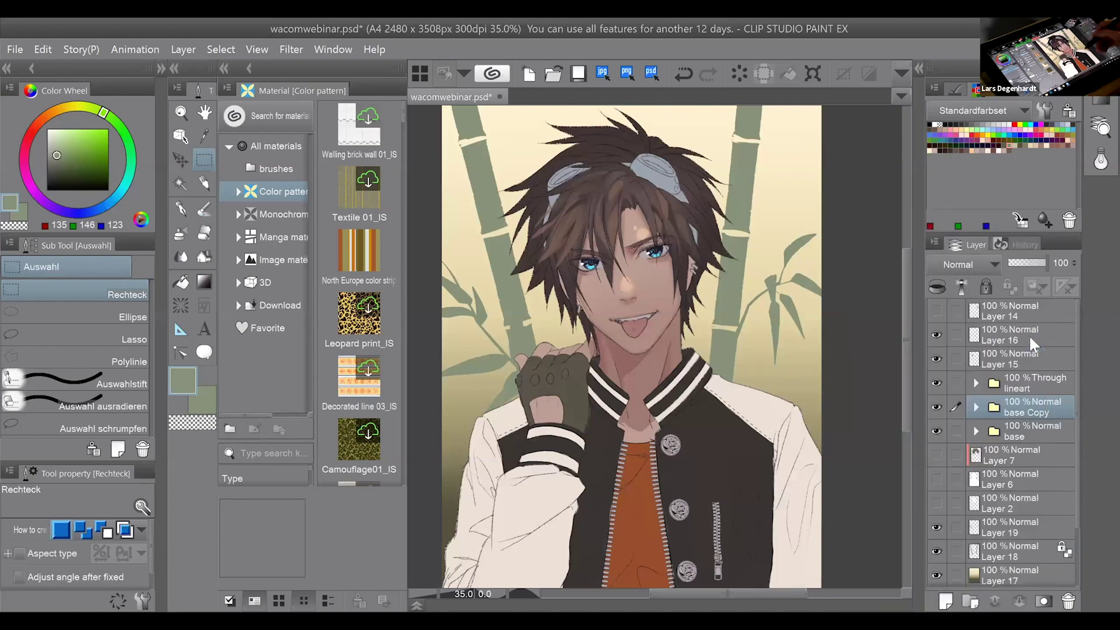
right_click(1052, 407)
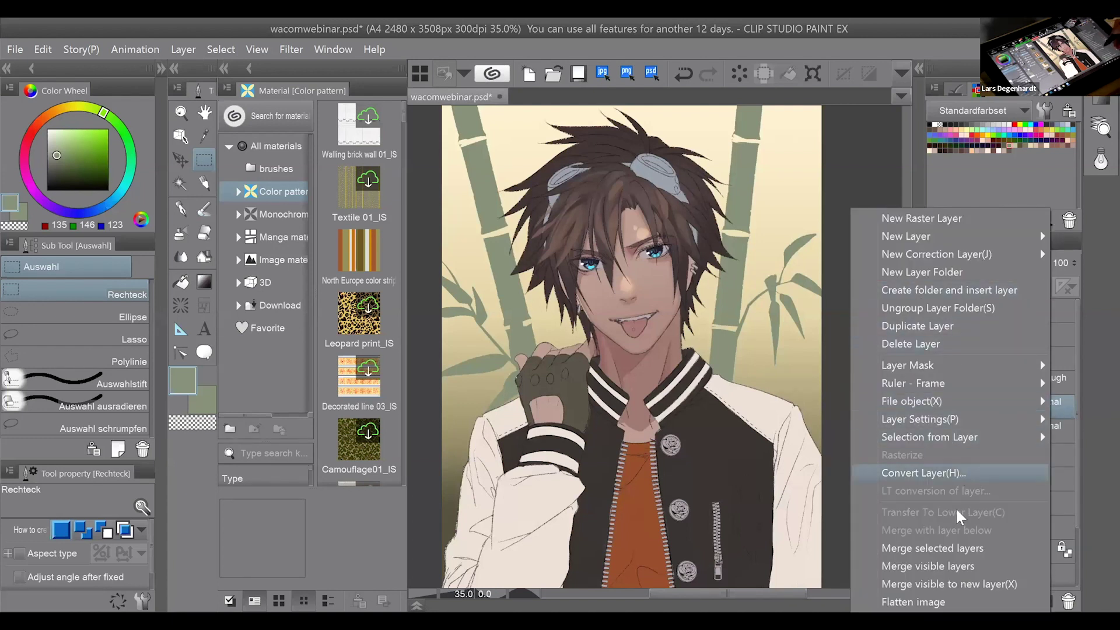
left_click(988, 549)
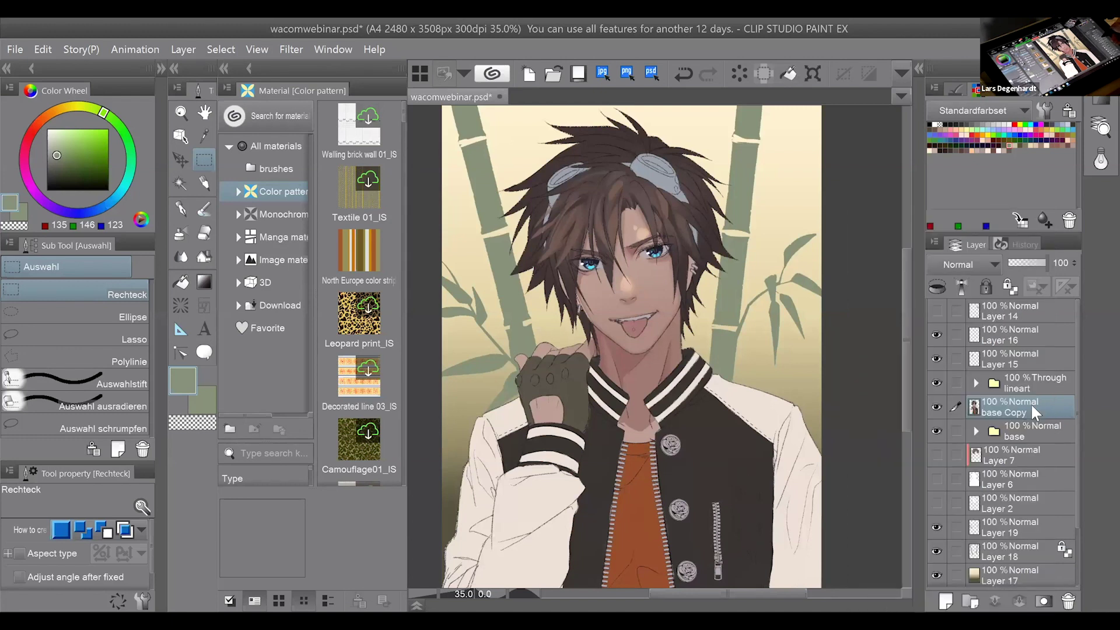
left_click_drag(1031, 404, 1030, 379)
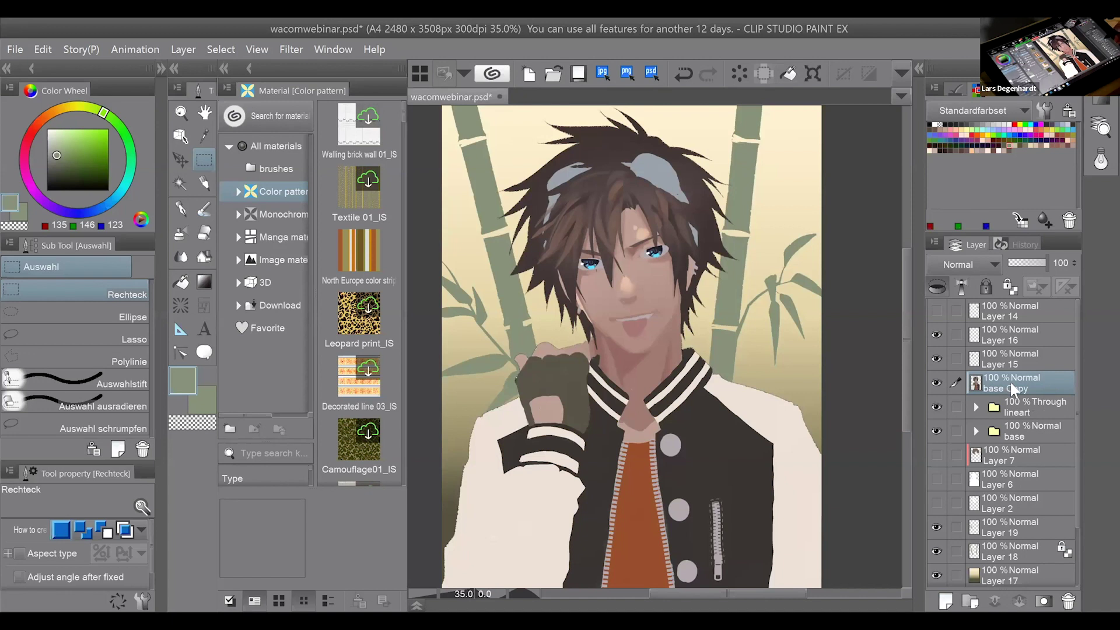
Duplicate the lineart folder and merge the copy into a single layer.
left_click(976, 408)
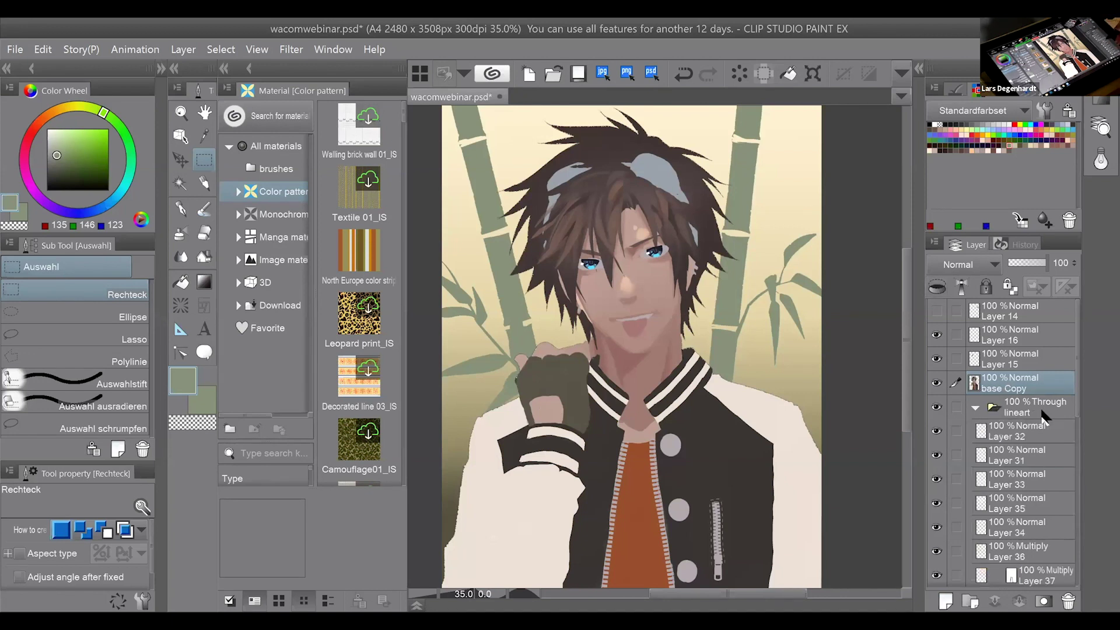
right_click(1034, 408)
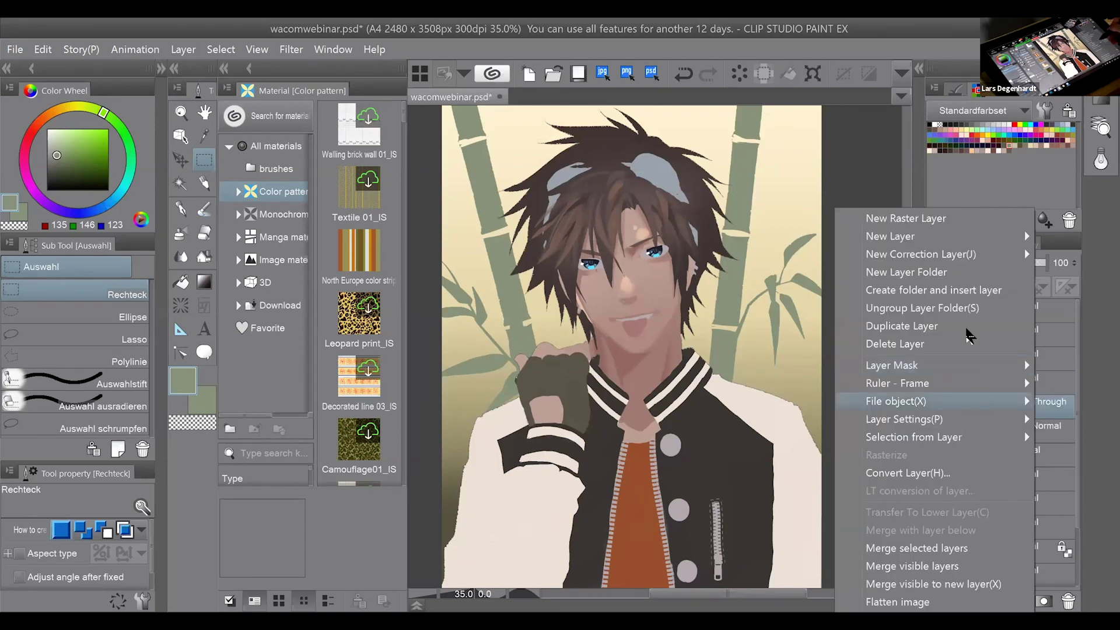
left_click(963, 324)
right_click(1049, 408)
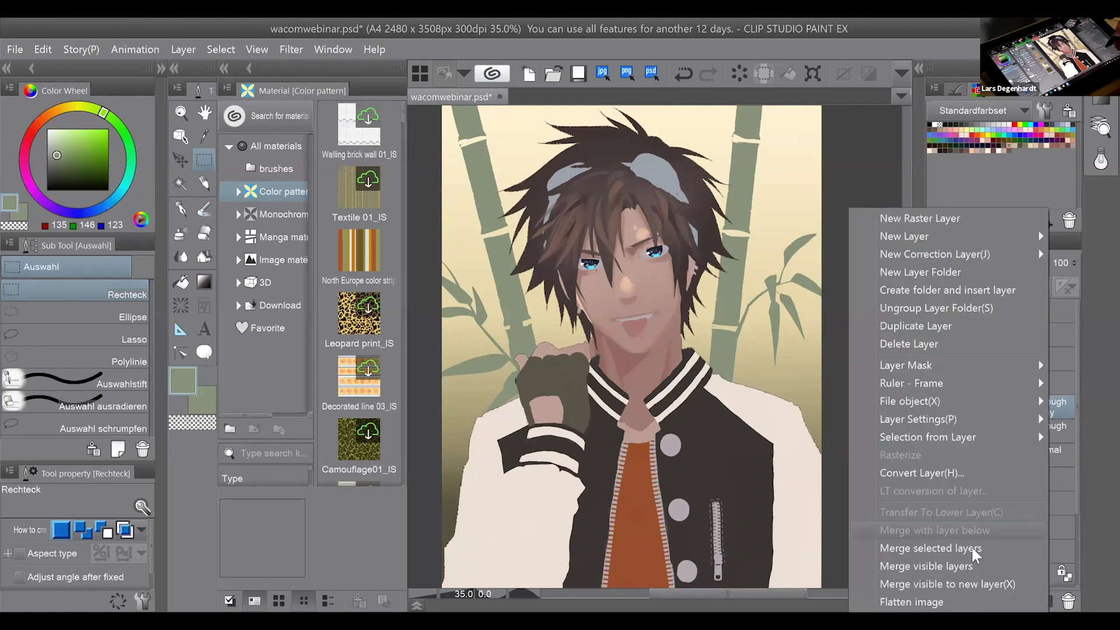
left_click(977, 550)
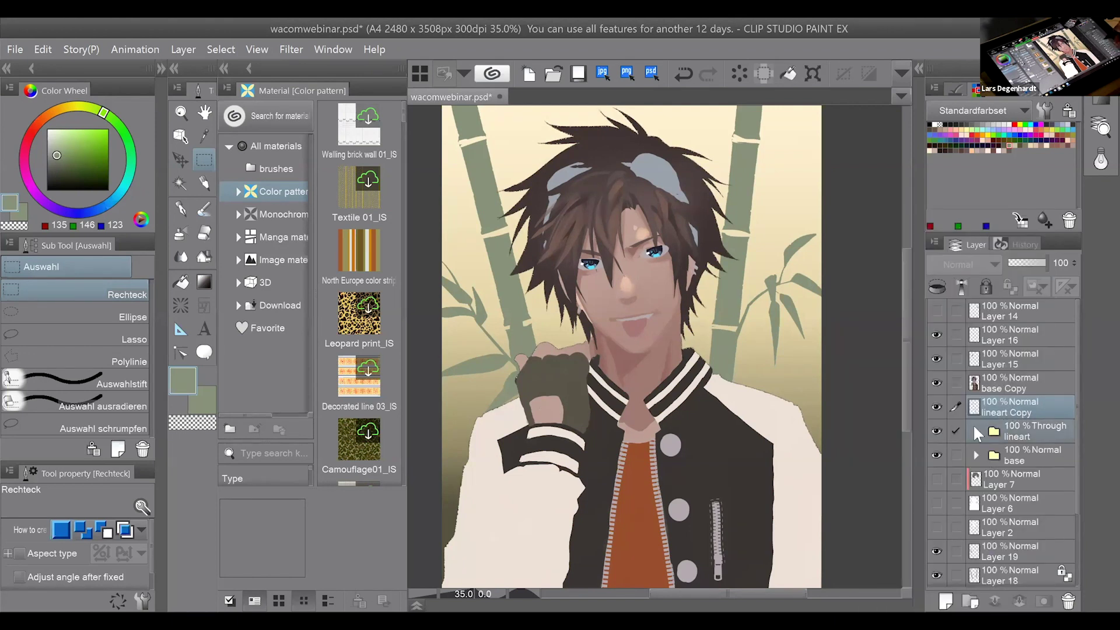
Hide the original lineart folder and clip the base Copy layer to the lineart Copy layer.
left_click(985, 382)
key("ctrl+alt+g")
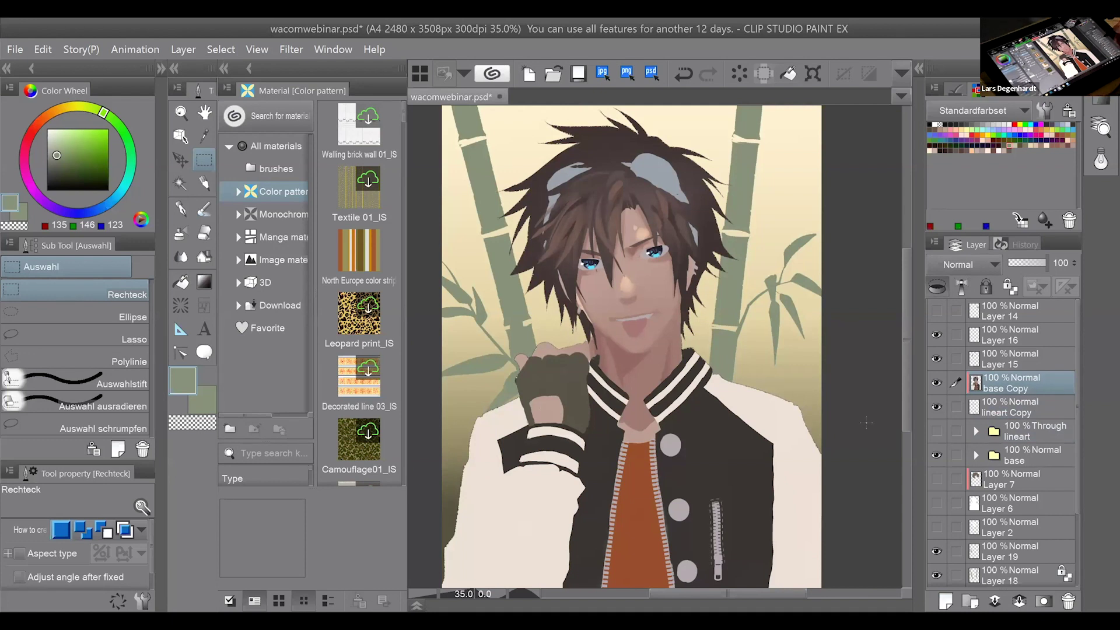
scroll(359, 292, "down", 1)
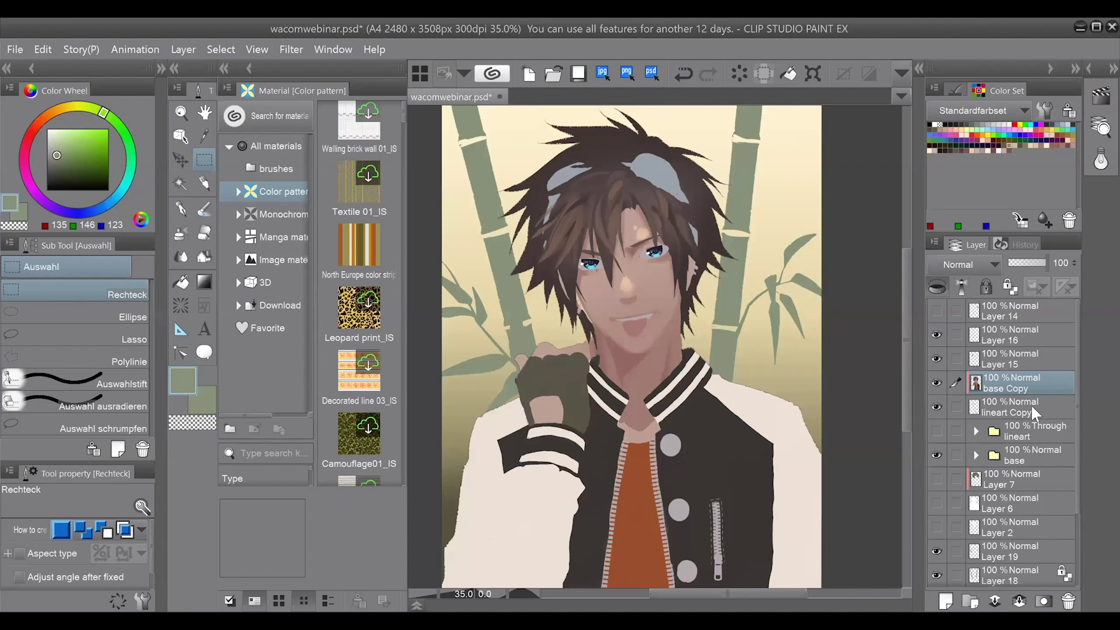
Set the base Copy layer's blending mode to Multiply and its opacity to 69%.
left_click(991, 265)
left_click(945, 317)
left_click(1032, 262)
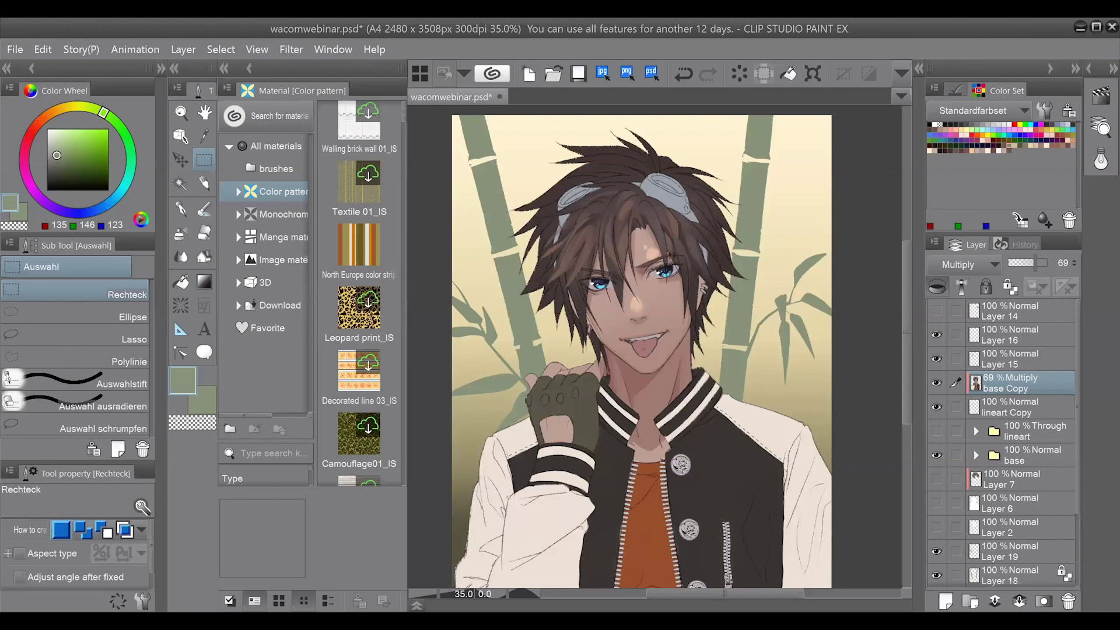
Add a new layer above Layer 16 and choose the 簡単ショート hair brush from the clothing group of decoration brushes.
left_click(1051, 339)
left_click(946, 601)
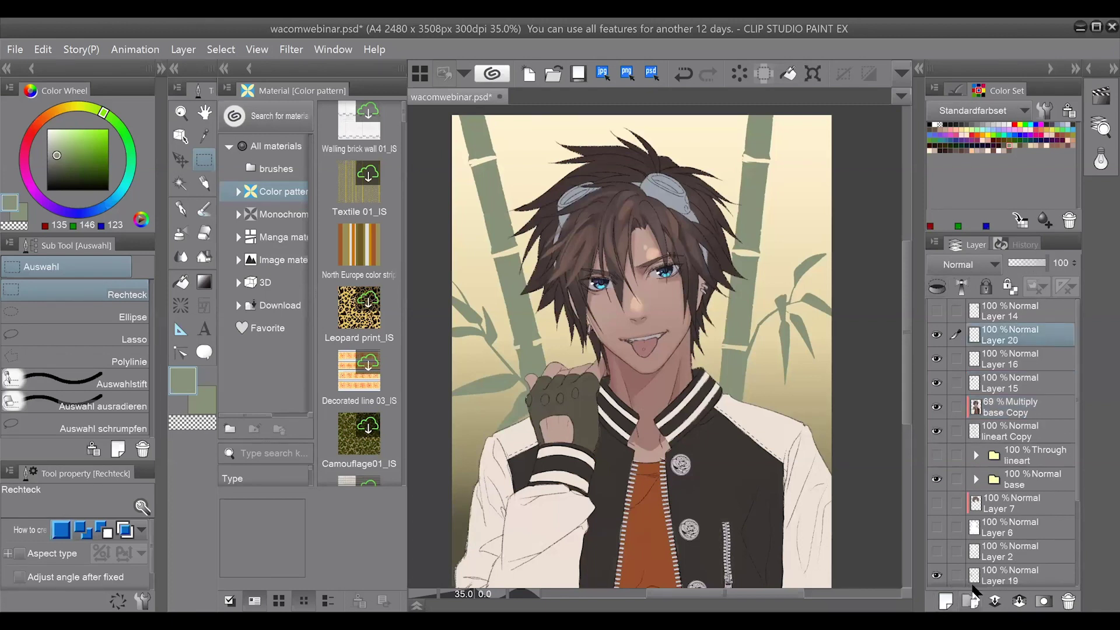
left_click(206, 259)
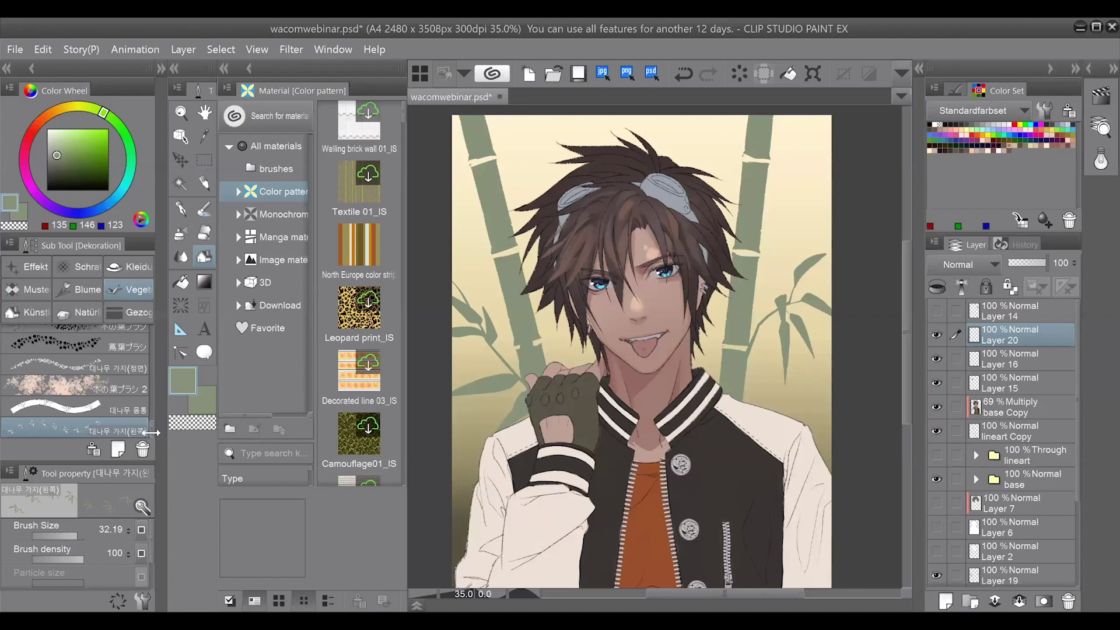
left_click_drag(150, 432, 152, 431)
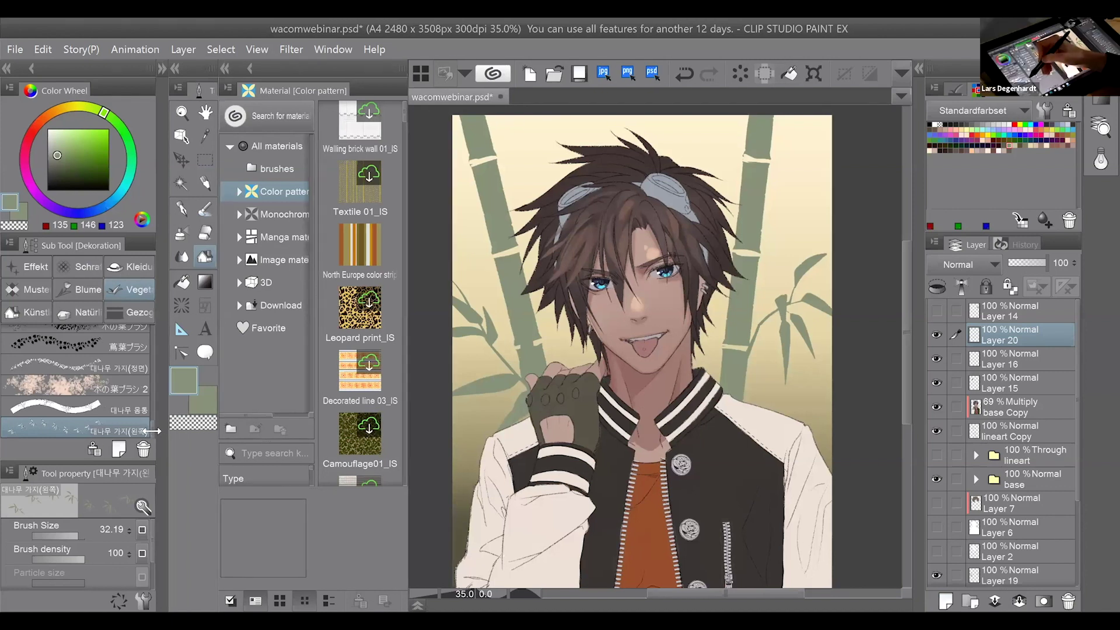
left_click(133, 266)
scroll(151, 388, "down", 10)
left_click(140, 401)
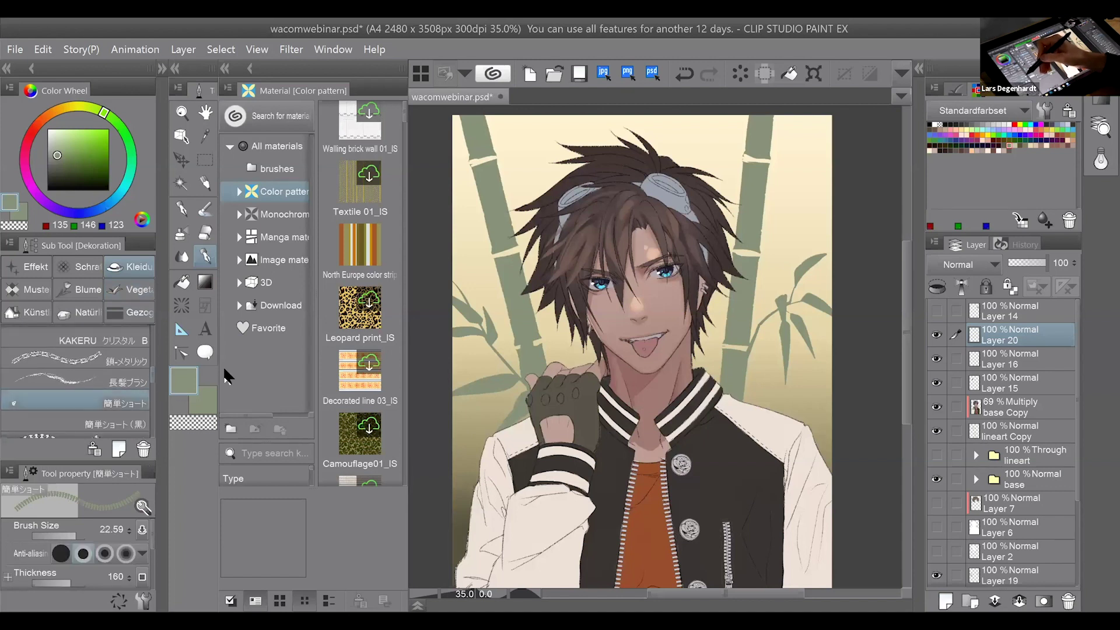
Set the main drawing colour to black and the sub colour to white.
left_click(49, 189)
left_click(203, 401)
left_click(66, 145)
left_click_drag(66, 145, 34, 99)
left_click(188, 386)
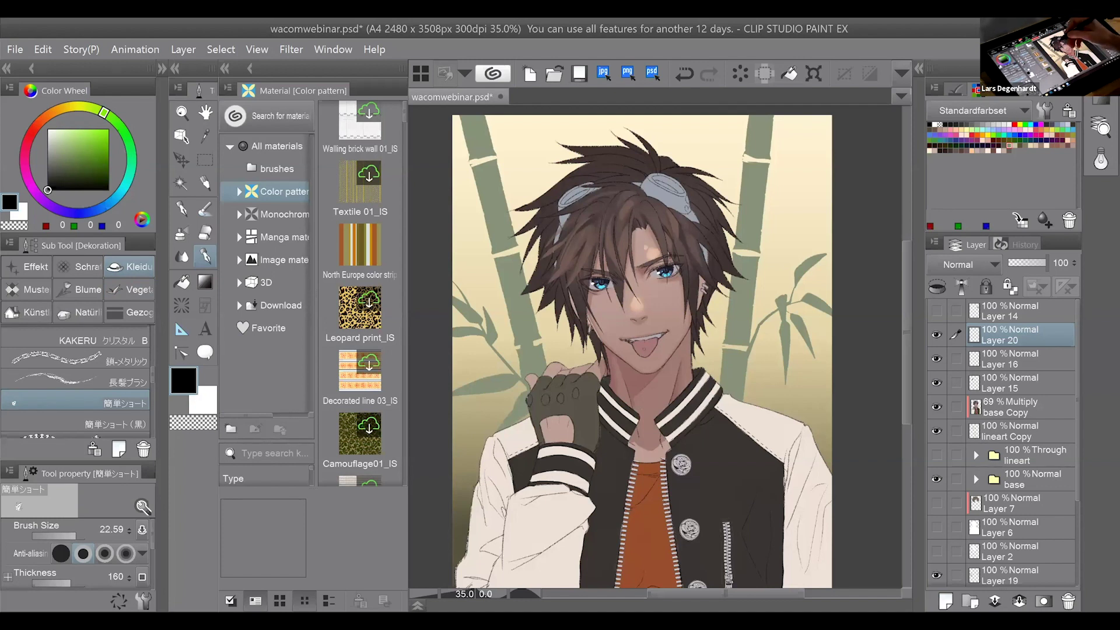
Try several strokes of white hair over the character's fringe with the 簡単ショート brush.
left_click_drag(620, 189, 609, 295)
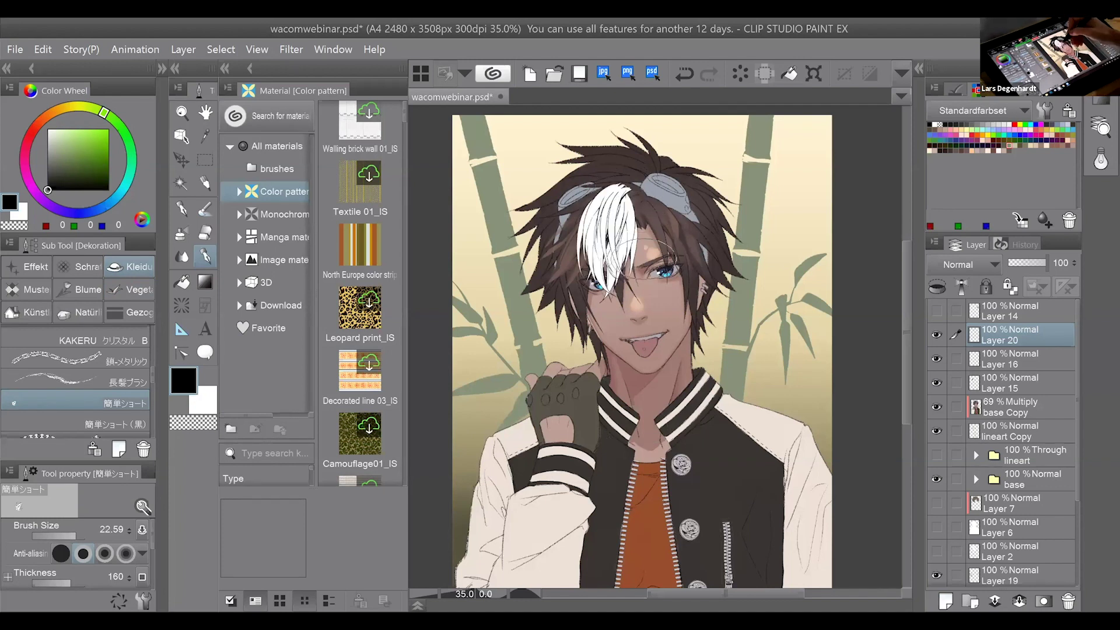
key("ctrl+z")
left_click_drag(615, 202, 627, 283)
key("ctrl+z")
left_click_drag(590, 198, 569, 292)
key("ctrl+z")
left_click_drag(589, 198, 563, 298)
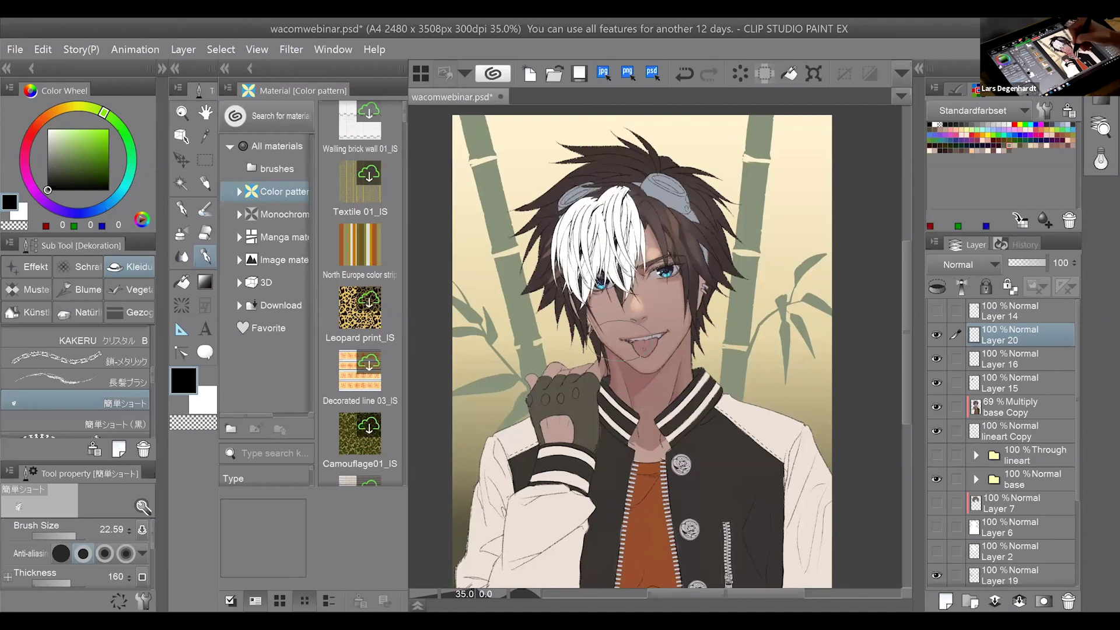
left_click_drag(631, 199, 668, 292)
key("ctrl+z")
left_click_drag(642, 192, 674, 280)
key("ctrl+z")
key("ctrl+z")
key("ctrl+z")
key("ctrl+z")
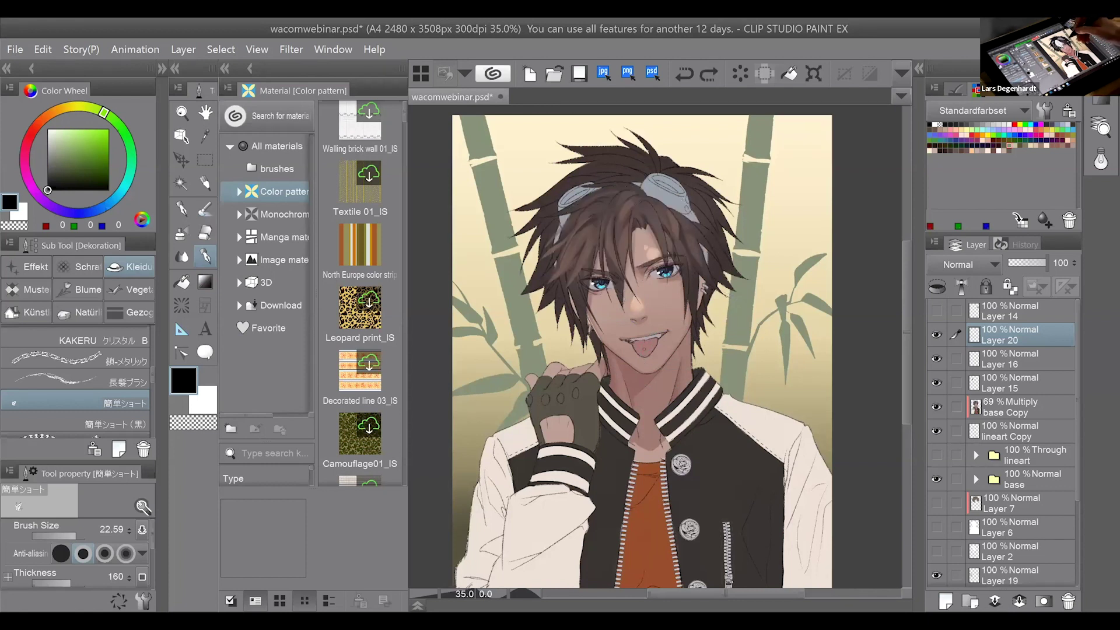
Try long hair strands hanging beside the face with the 長髪ブラシ brush at sizes 29.59 and 100.
left_click(75, 380)
left_click_drag(73, 535, 77, 535)
left_click_drag(700, 287, 621, 583)
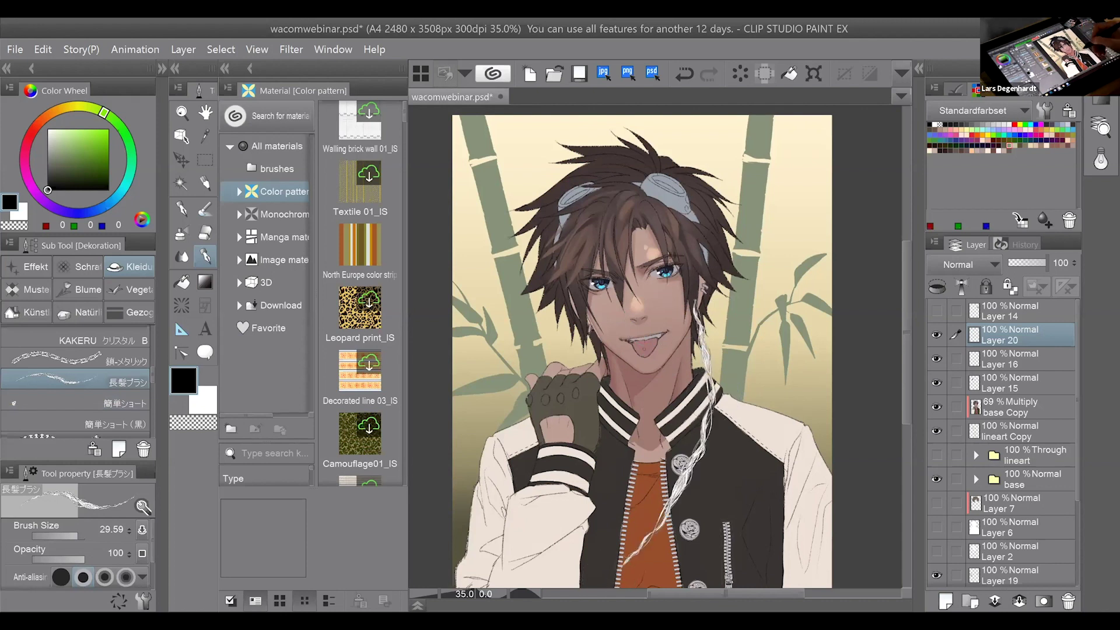
key("ctrl+z")
left_click_drag(77, 535, 85, 534)
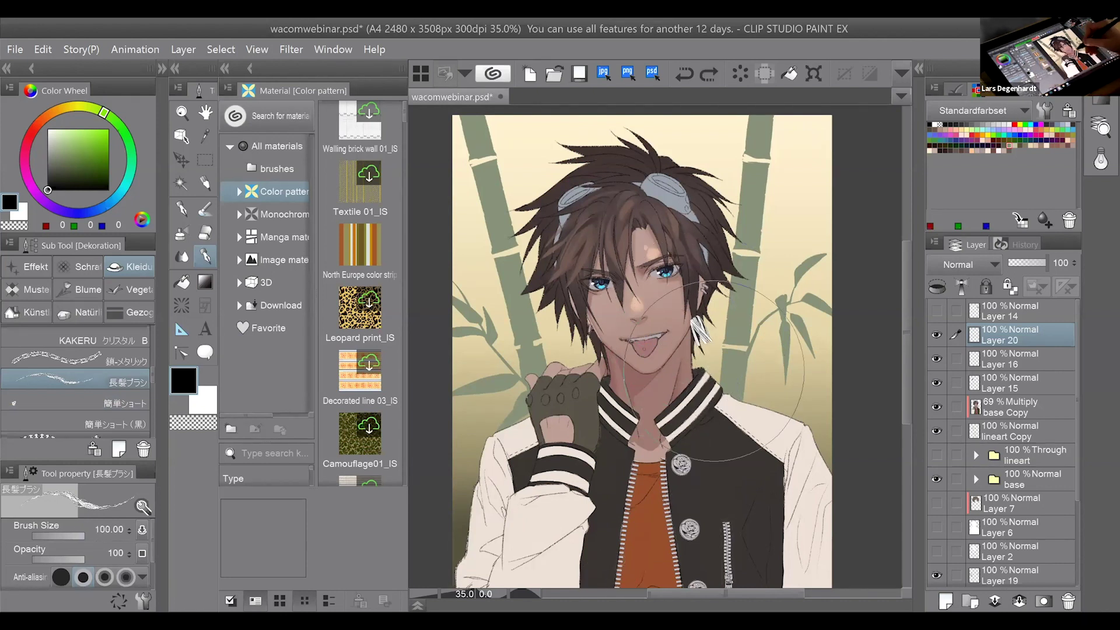
mouse_move(714, 371)
left_mouse_down()
mouse_move(678, 563)
mouse_move(654, 586)
left_mouse_up()
key("ctrl+z")
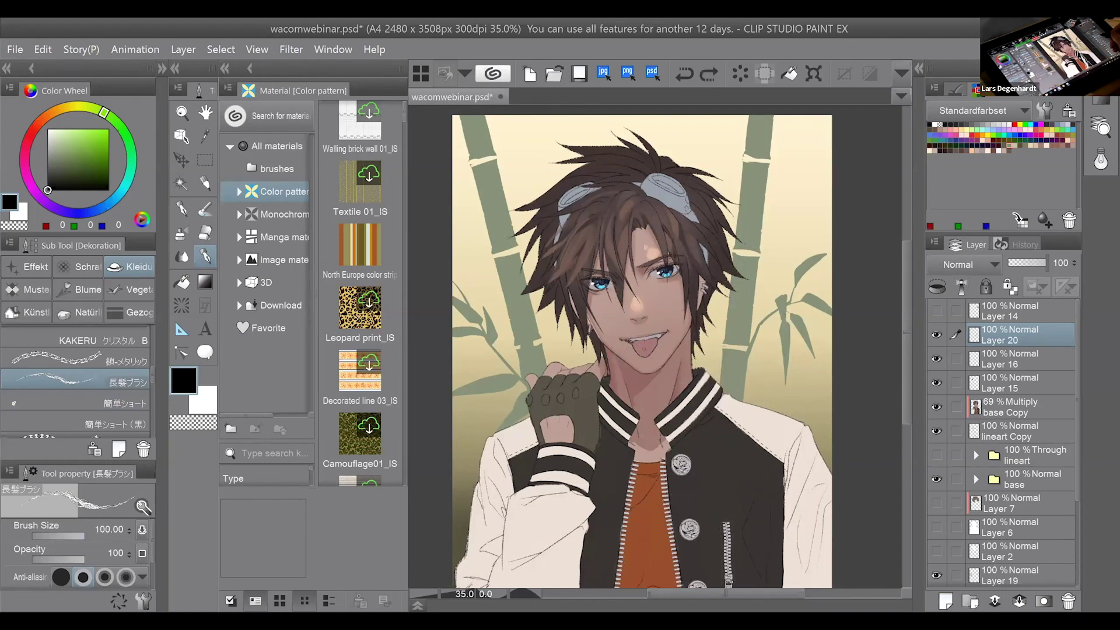
Choose the dust of light brush from the effect group of decoration brushes and set the drawing colour to white.
left_click(93, 306)
left_click(35, 273)
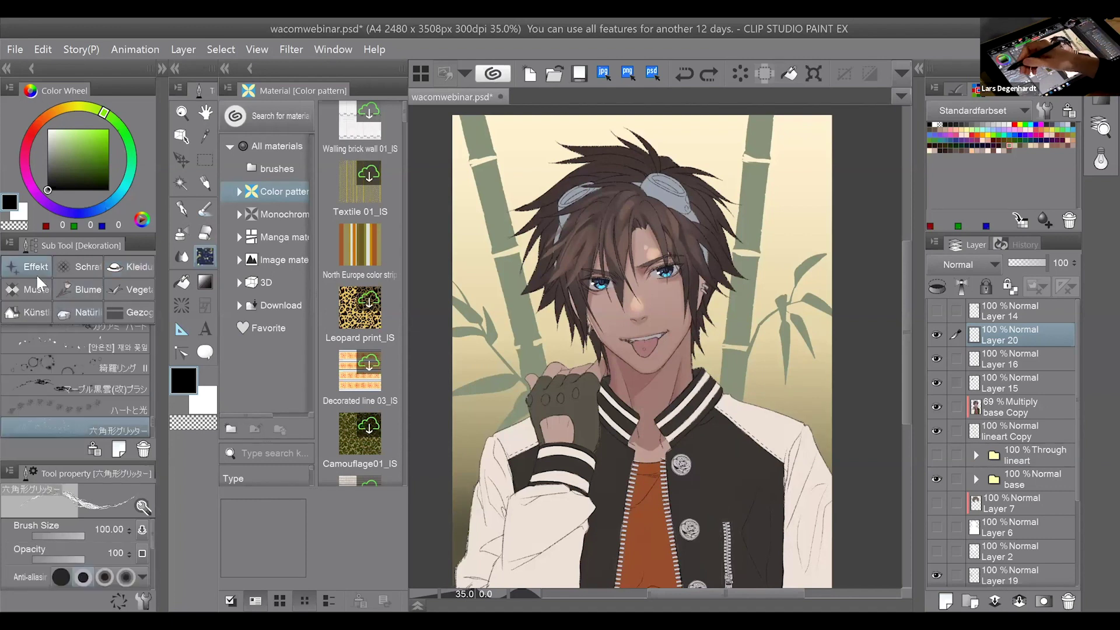
mouse_move(155, 421)
left_mouse_down()
mouse_move(156, 338)
mouse_move(144, 380)
left_mouse_up()
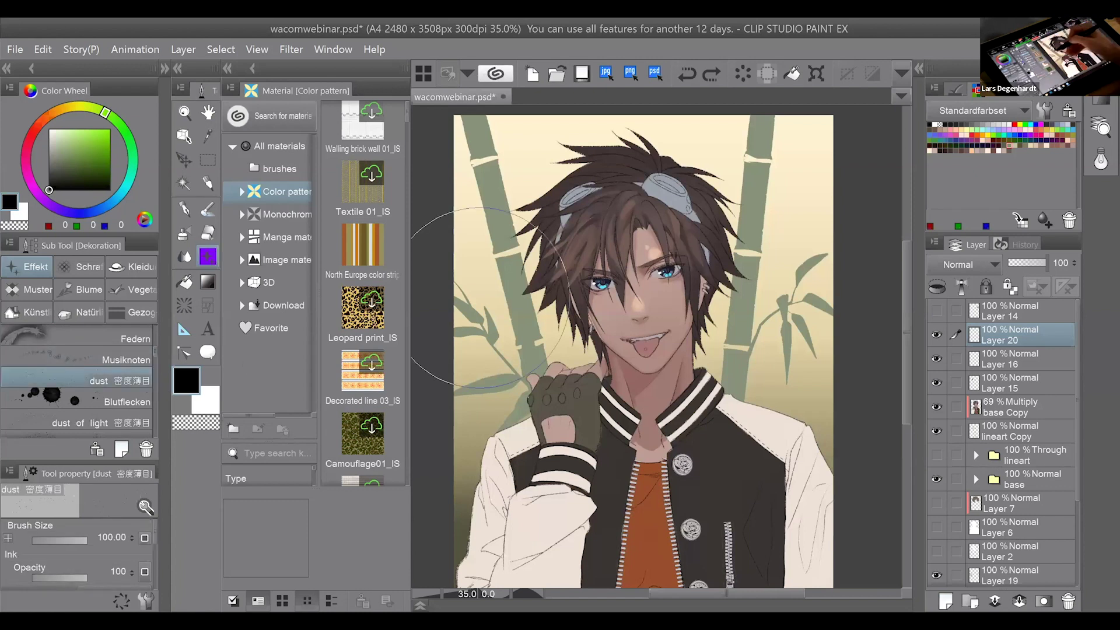
left_click(129, 416)
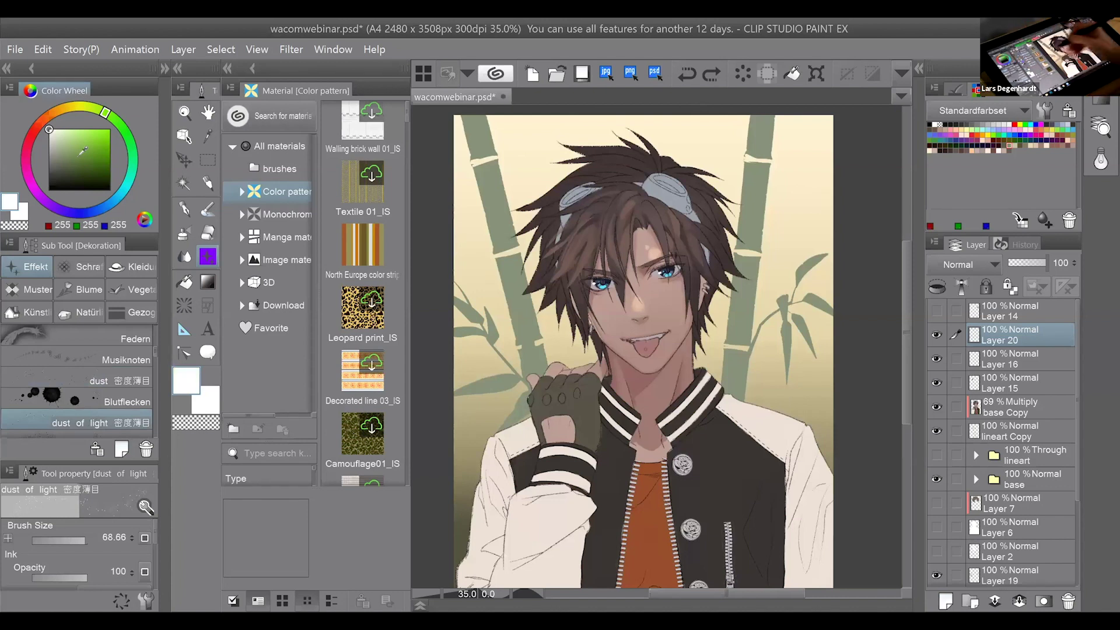
Add a new layer above Layer 20 and scatter white light particles over the character and bamboo backdrop.
left_click(946, 600)
mouse_move(616, 263)
left_mouse_down()
mouse_move(715, 333)
mouse_move(796, 452)
left_mouse_up()
key("ctrl+z")
mouse_move(642, 234)
left_mouse_down()
mouse_move(811, 229)
mouse_move(496, 464)
mouse_move(562, 497)
left_mouse_up()
key("ctrl+z")
key("ctrl+z")
key("ctrl+z")
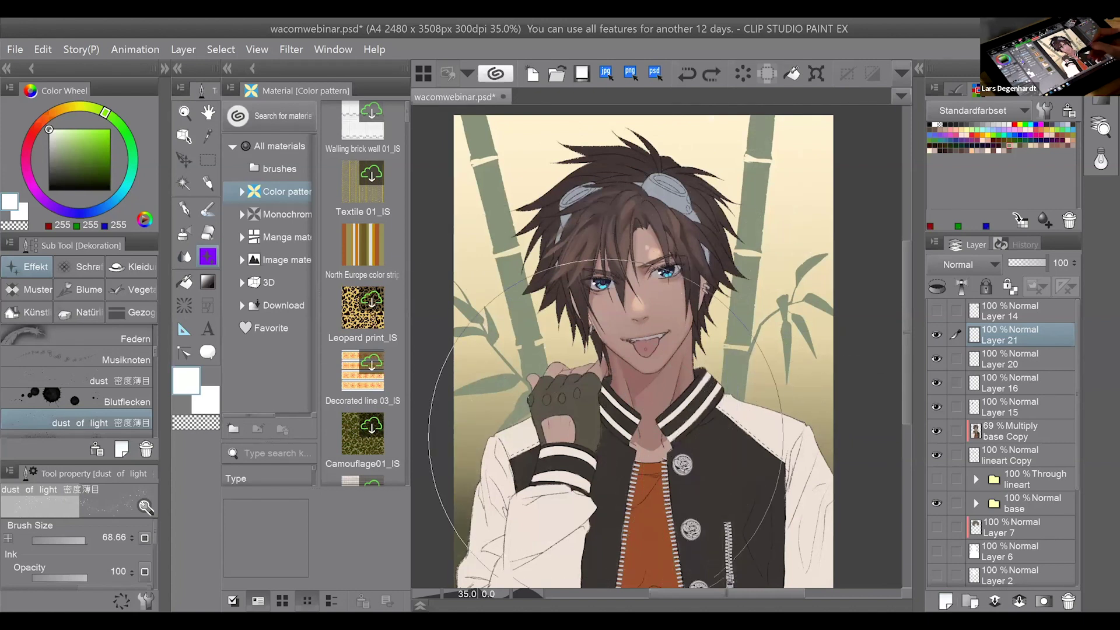
left_click_drag(604, 450, 493, 443)
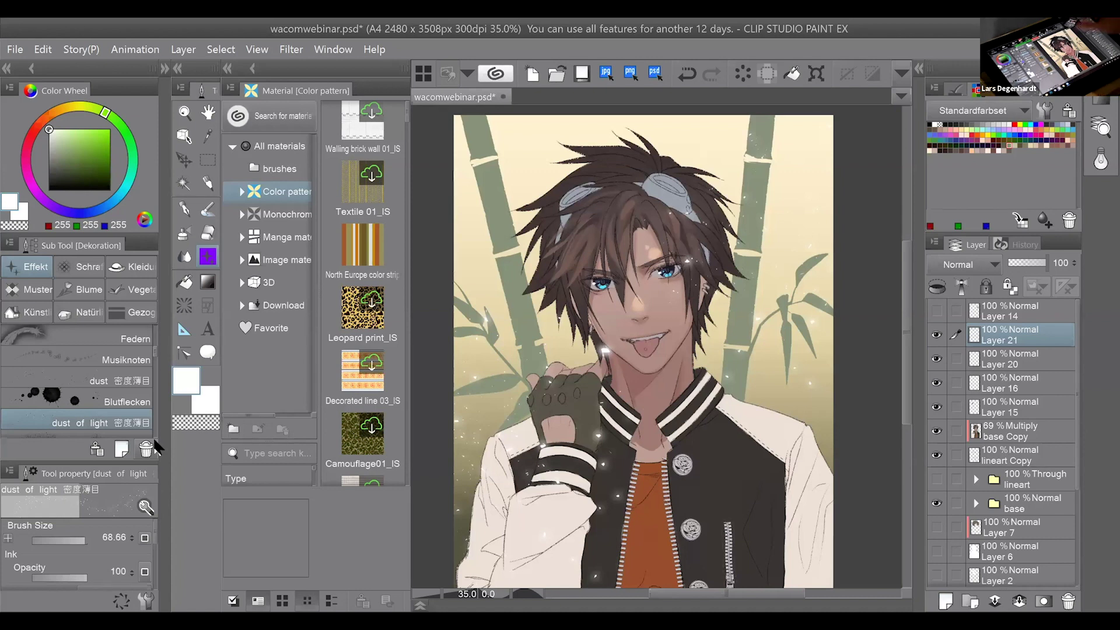
Try selecting individual hair strands of the fringe with freehand Lasso outlines.
scroll(657, 350, "up", 3)
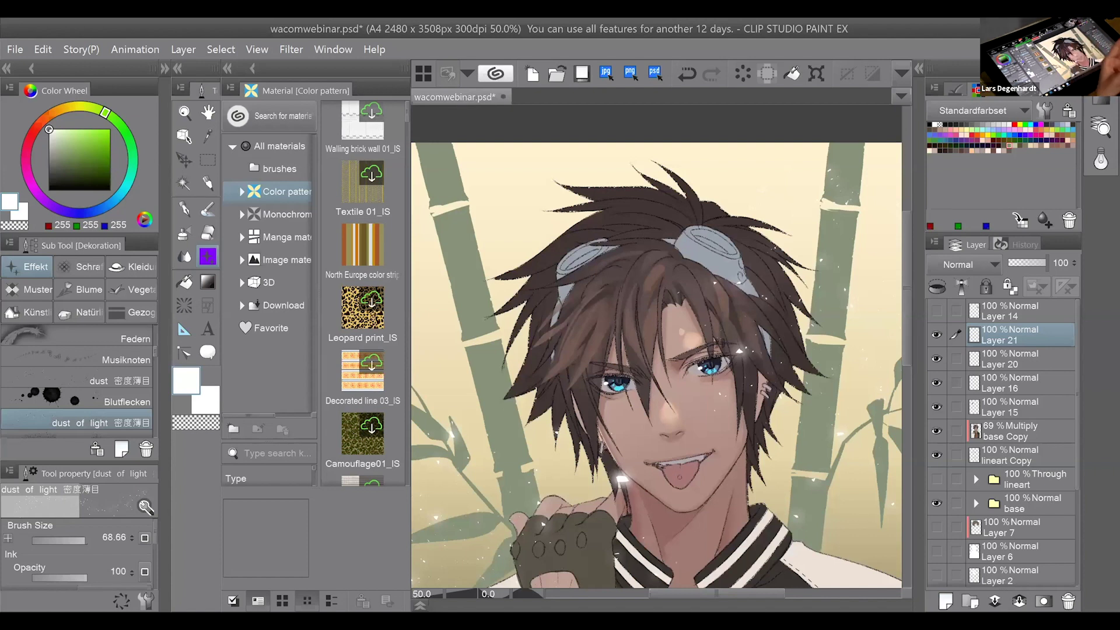
scroll(656, 347, "down", 2)
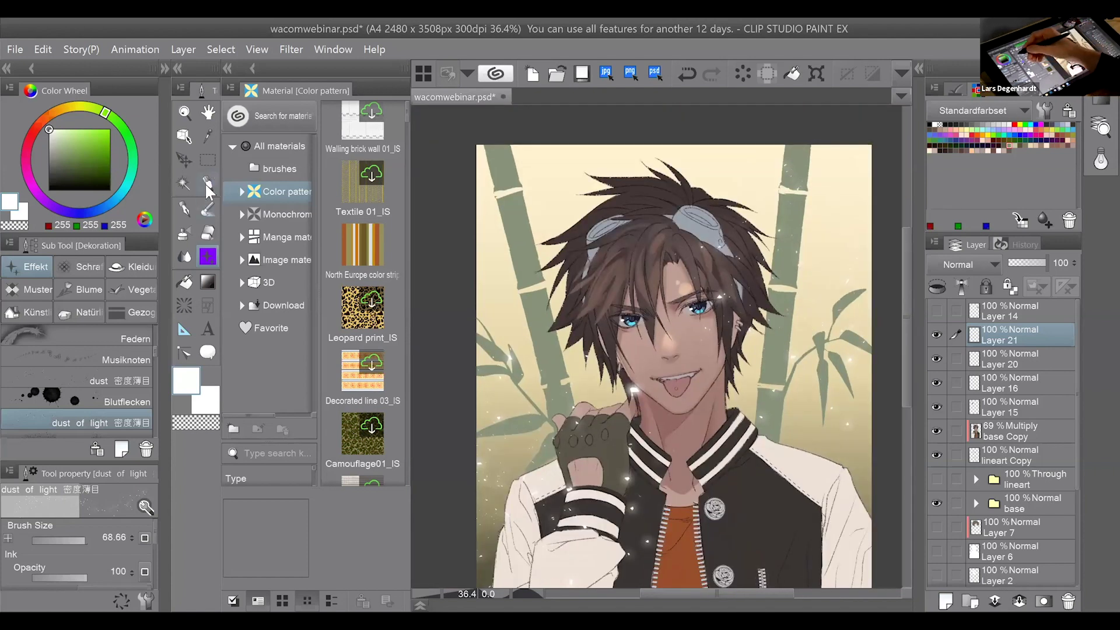
left_click(208, 160)
left_click(94, 331)
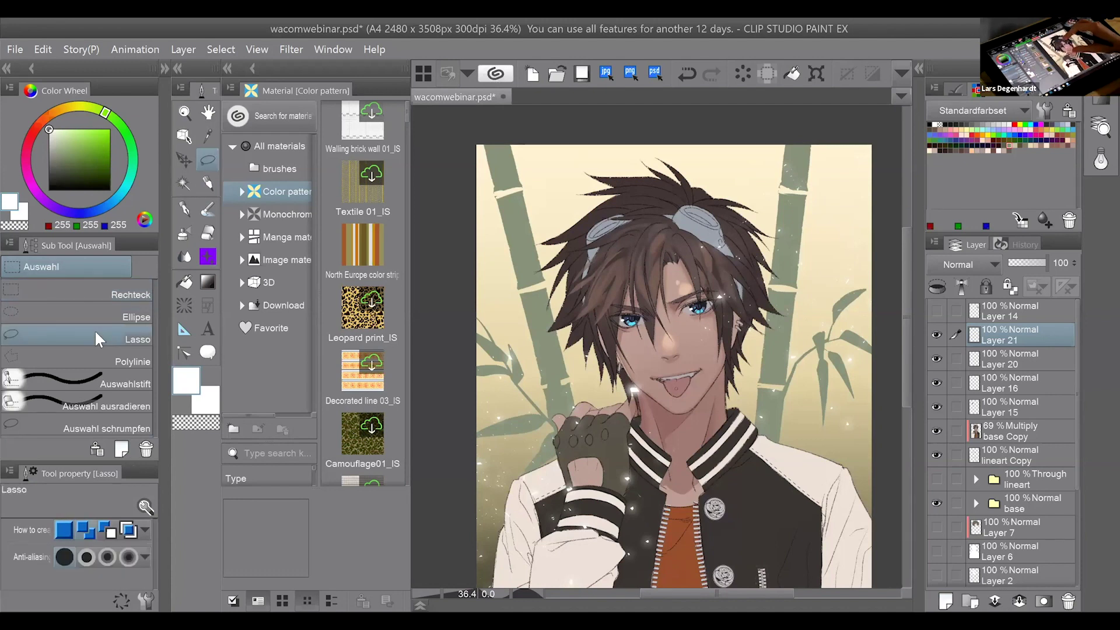
mouse_move(583, 262)
left_mouse_down()
mouse_move(604, 347)
mouse_move(623, 375)
left_mouse_up()
scroll(686, 343, "up", 2)
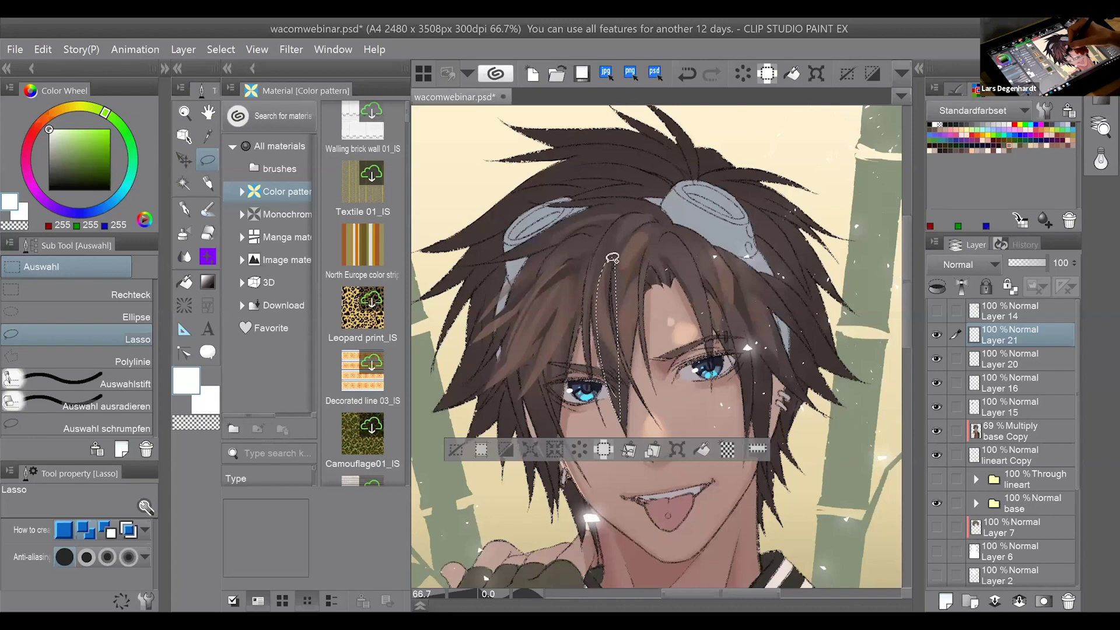
left_click_drag(610, 249, 631, 400)
left_click_drag(624, 266, 617, 259)
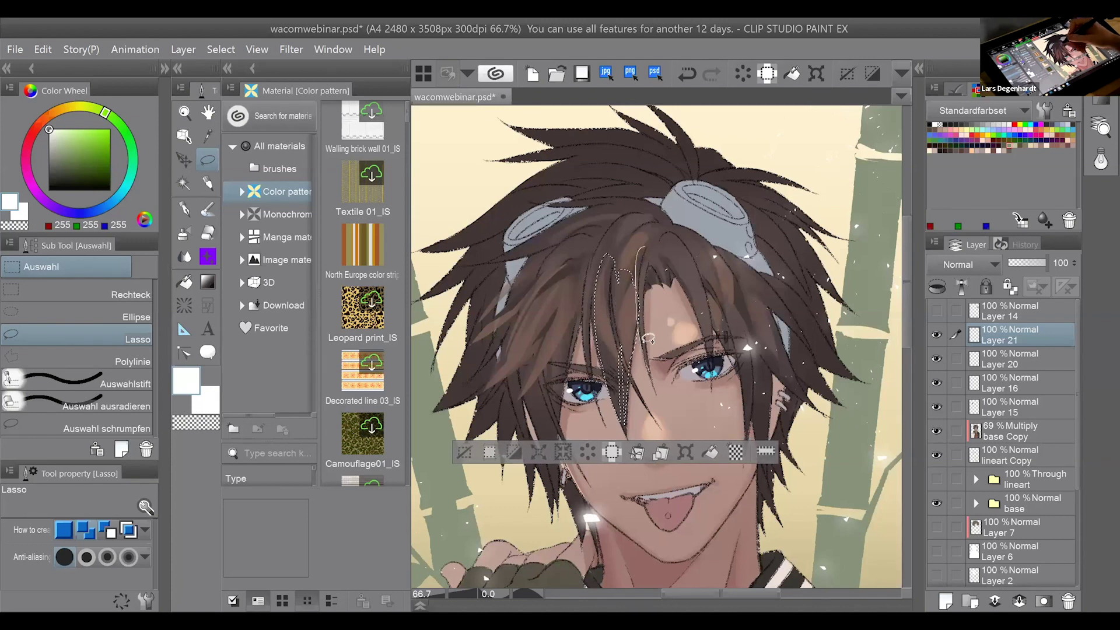
mouse_move(648, 339)
left_mouse_down()
mouse_move(619, 320)
mouse_move(601, 348)
left_mouse_up()
left_click_drag(612, 297, 603, 310)
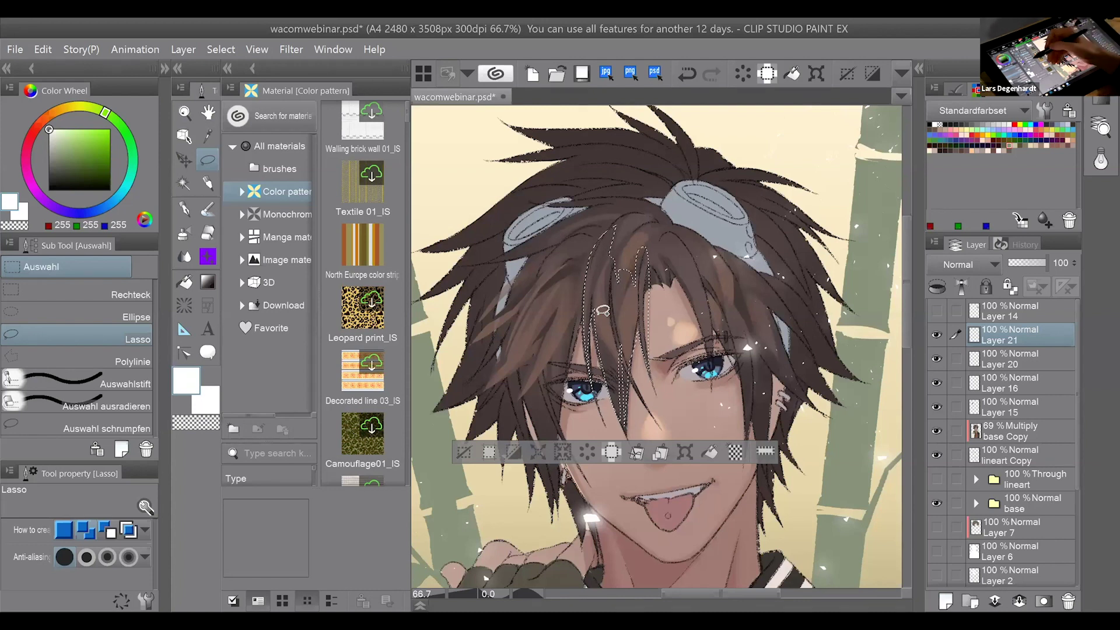
left_click(133, 296)
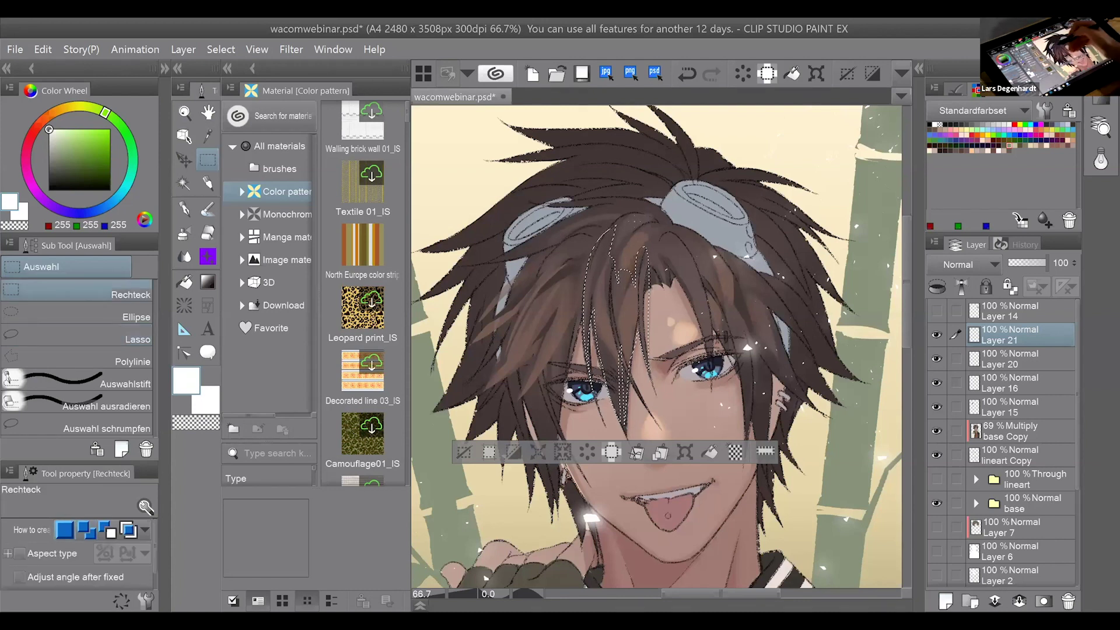
key("ctrl+d")
Add a new layer above Layer 21 and set the やわ肌ブラシ brush to near-black (26, 26, 26) at size 1.04.
scroll(657, 346, "down", 3)
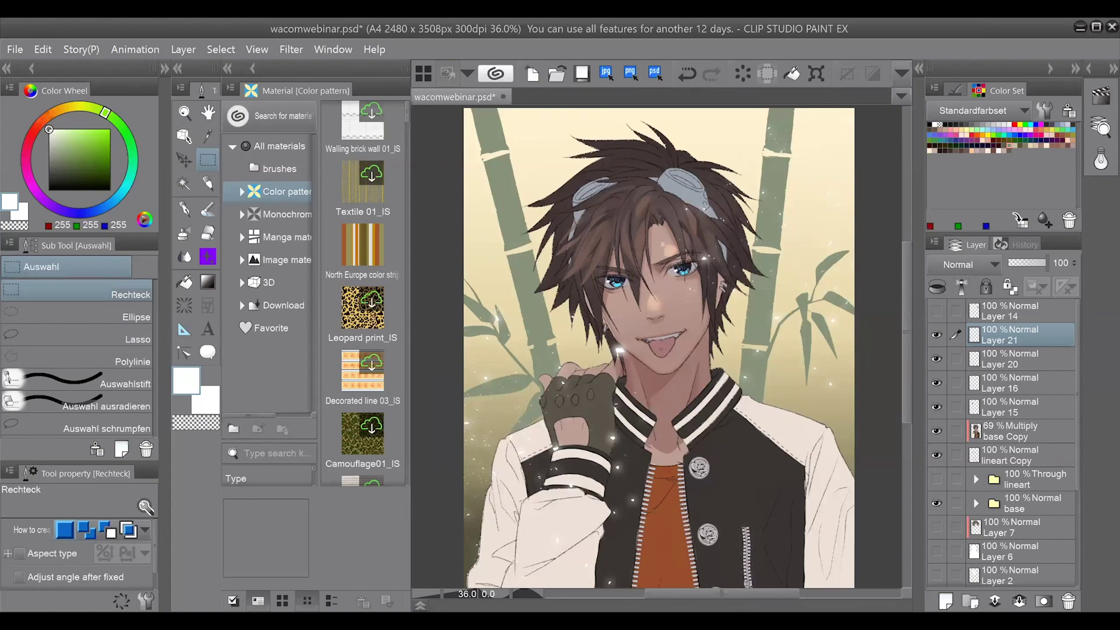
left_click_drag(659, 346, 621, 320)
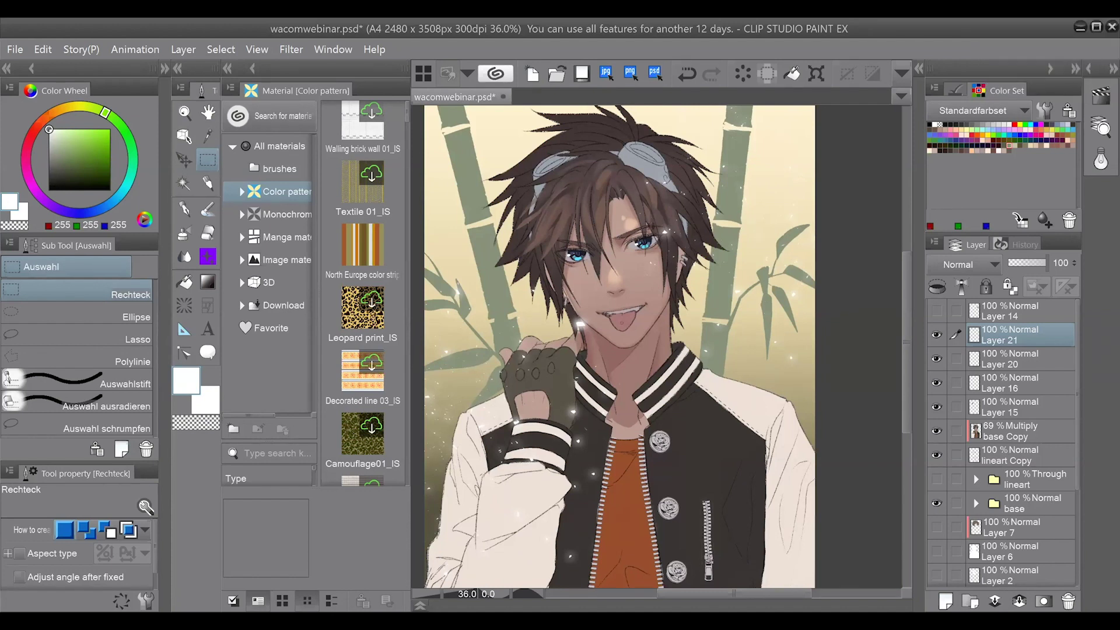
scroll(624, 210, "up", 5)
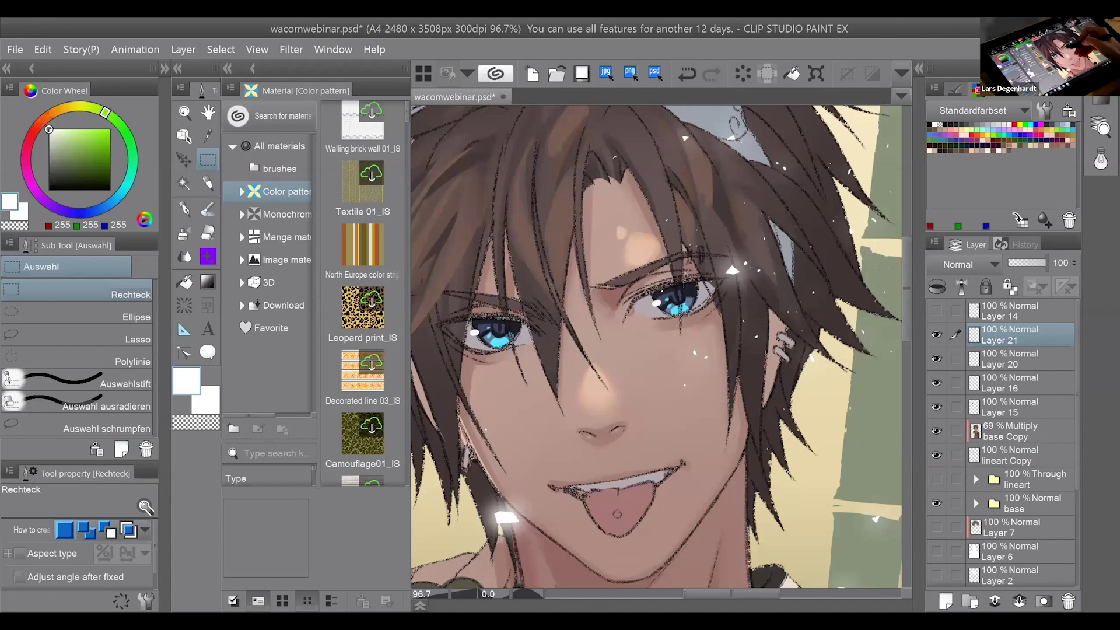
left_click(947, 601)
key("b")
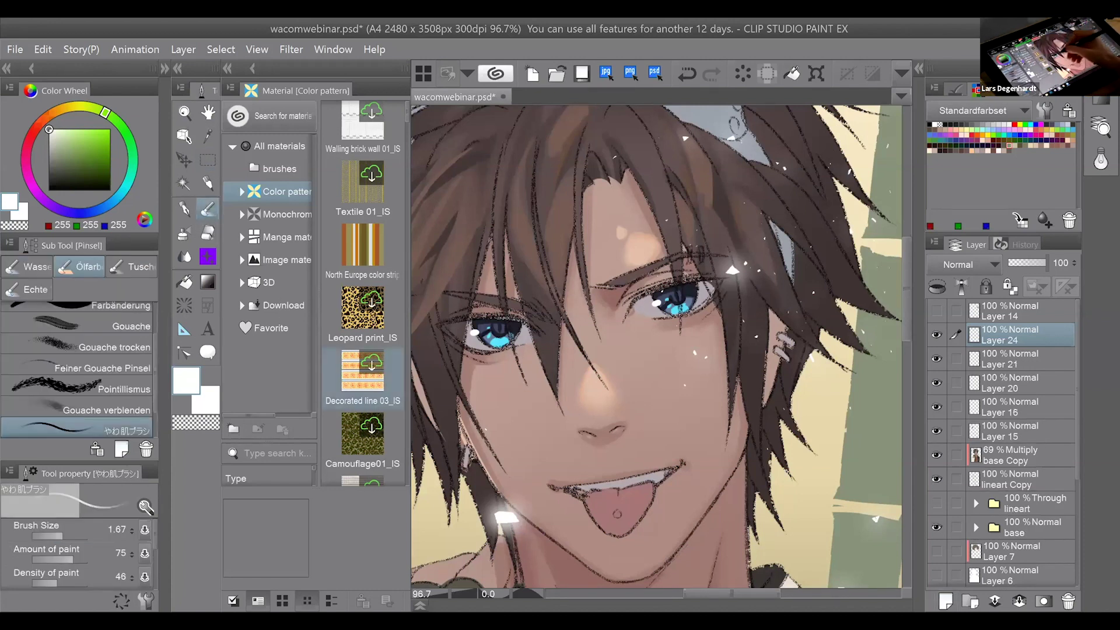
left_click(49, 184)
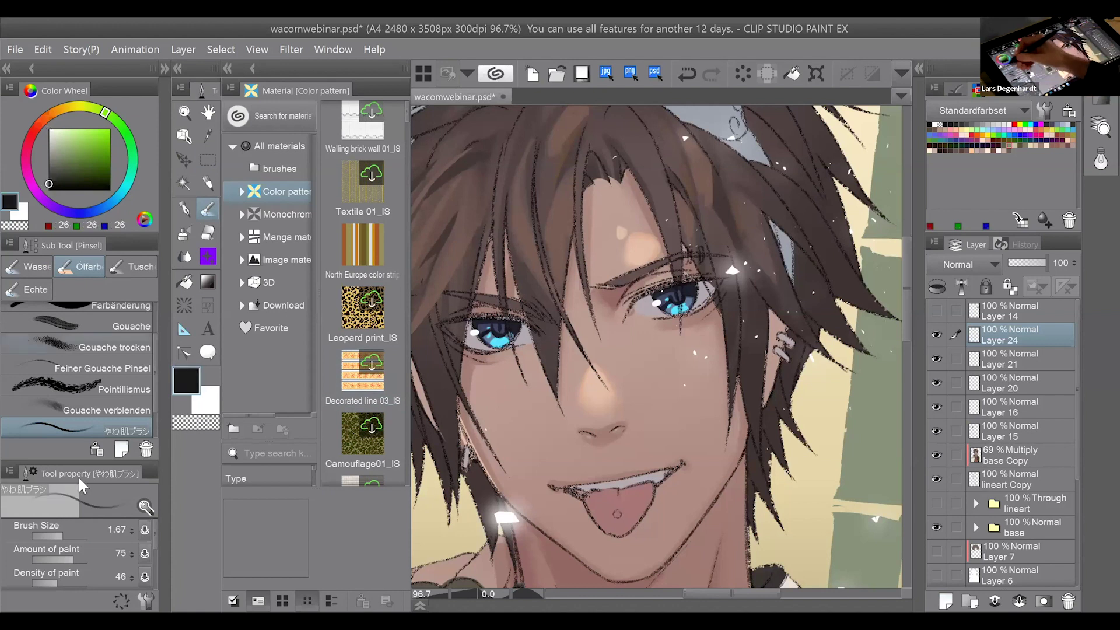
left_click_drag(65, 535, 58, 536)
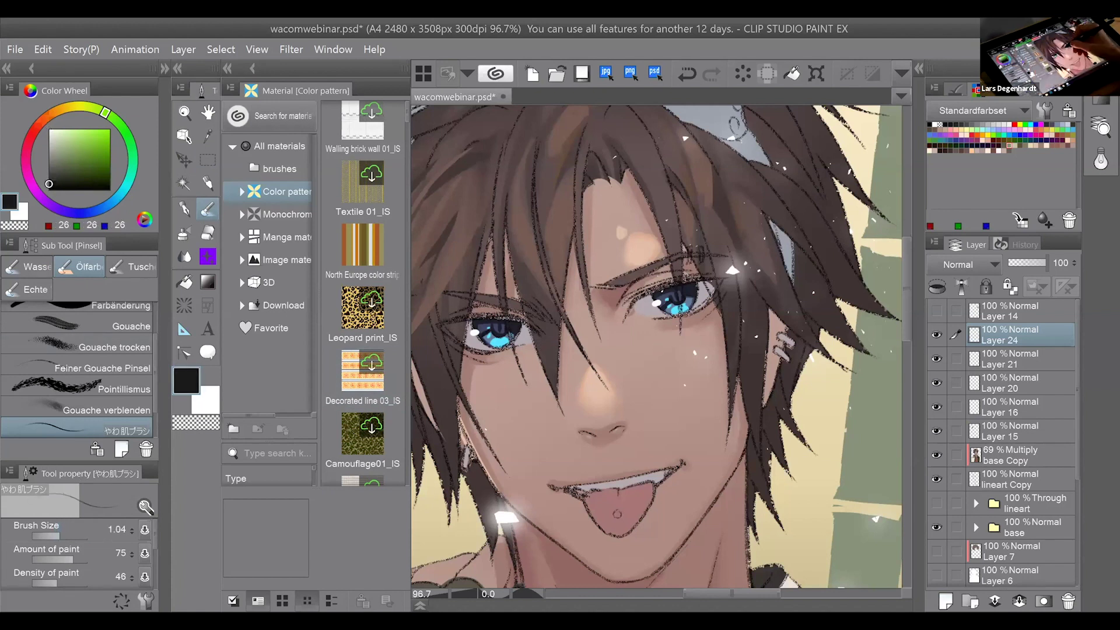
Darken the lash lines around both eyes with thin near-black brush strokes.
mouse_move(623, 302)
left_mouse_down()
mouse_move(672, 280)
mouse_move(737, 275)
mouse_move(677, 279)
left_mouse_up()
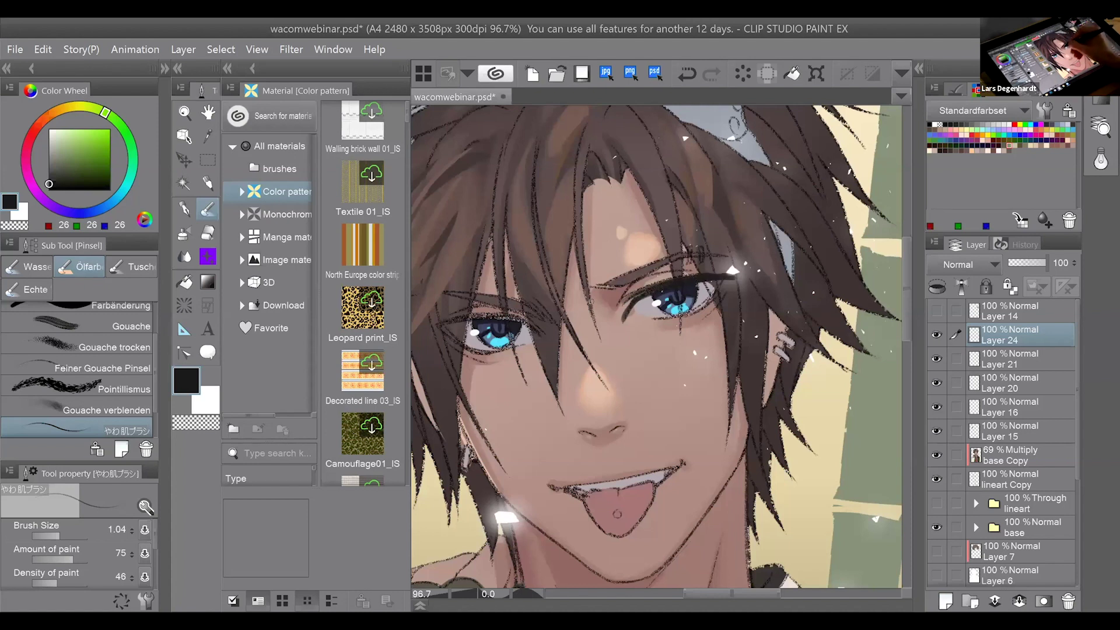
mouse_move(471, 319)
left_mouse_down()
mouse_move(523, 316)
mouse_move(538, 335)
left_mouse_up()
mouse_move(624, 315)
left_mouse_down()
mouse_move(672, 282)
mouse_move(632, 281)
mouse_move(690, 262)
mouse_move(696, 314)
mouse_move(709, 300)
left_mouse_up()
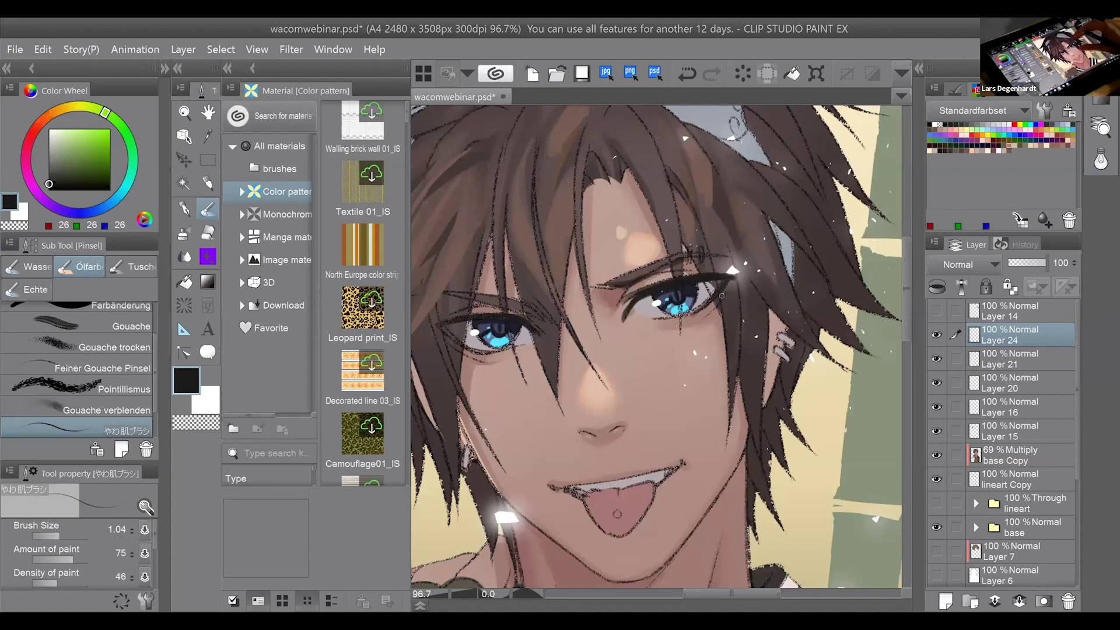
scroll(721, 296, "down", 1)
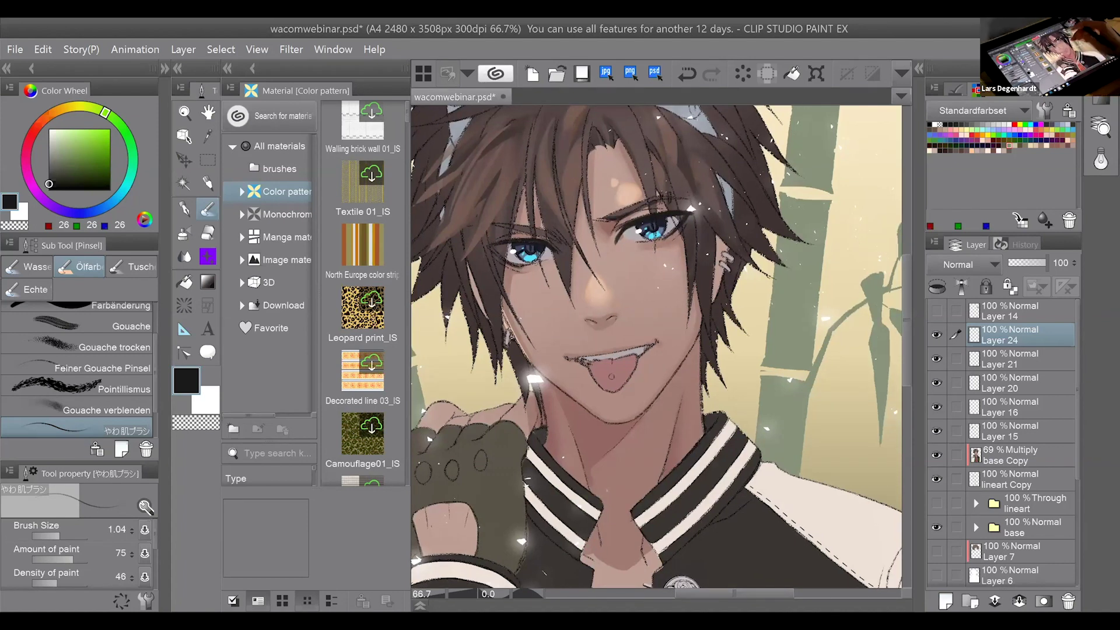
key("ctrl+minus")
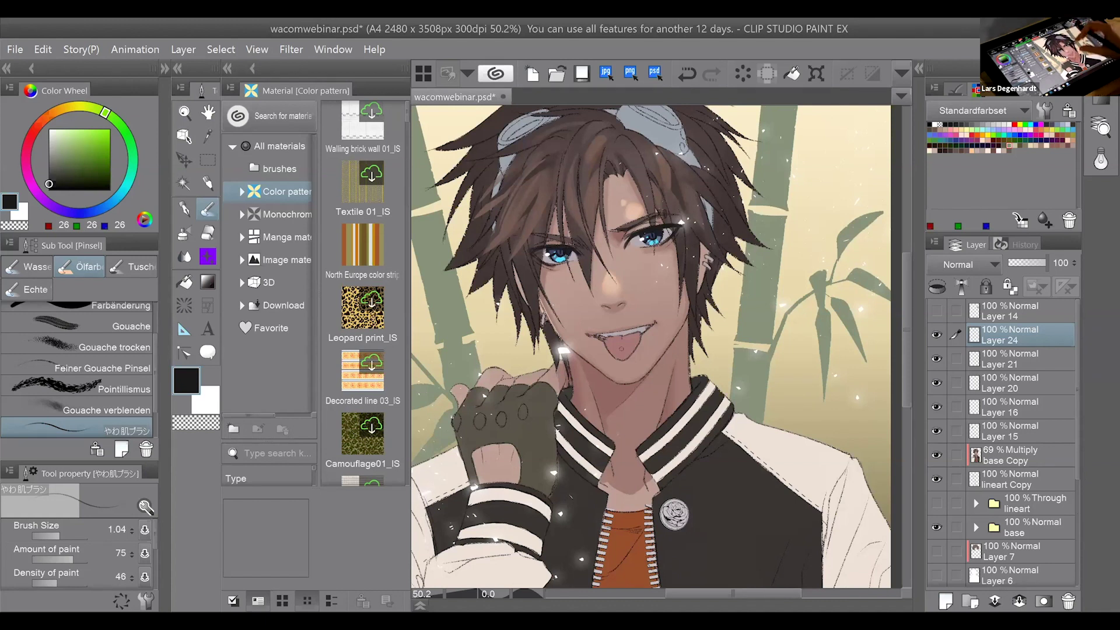
scroll(657, 347, "up", 2)
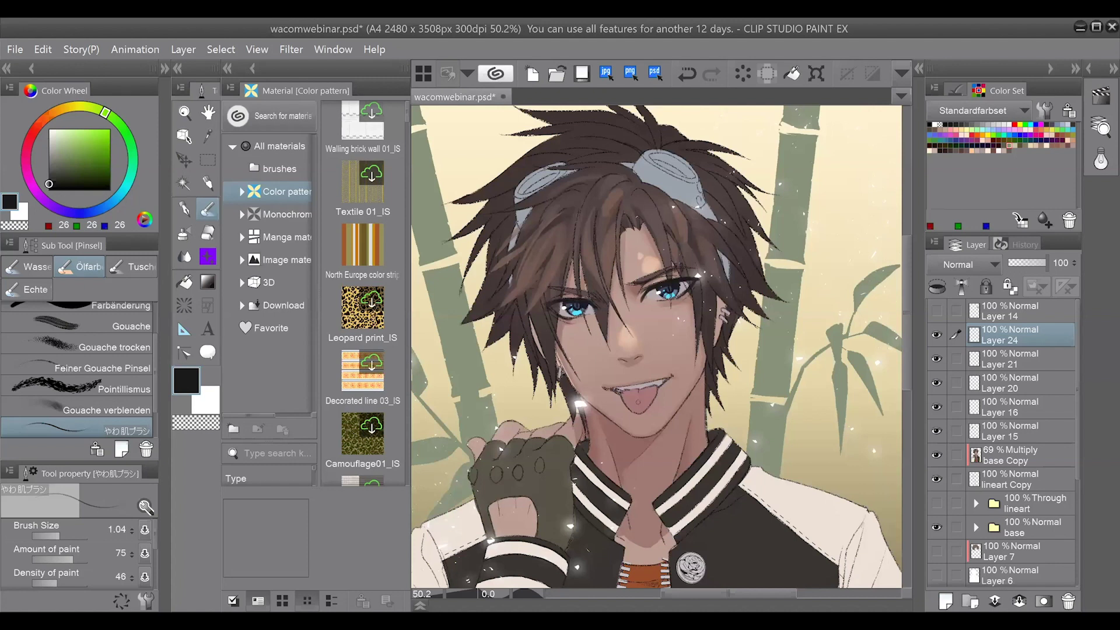
key("ctrl+minus")
scroll(656, 346, "down", 3)
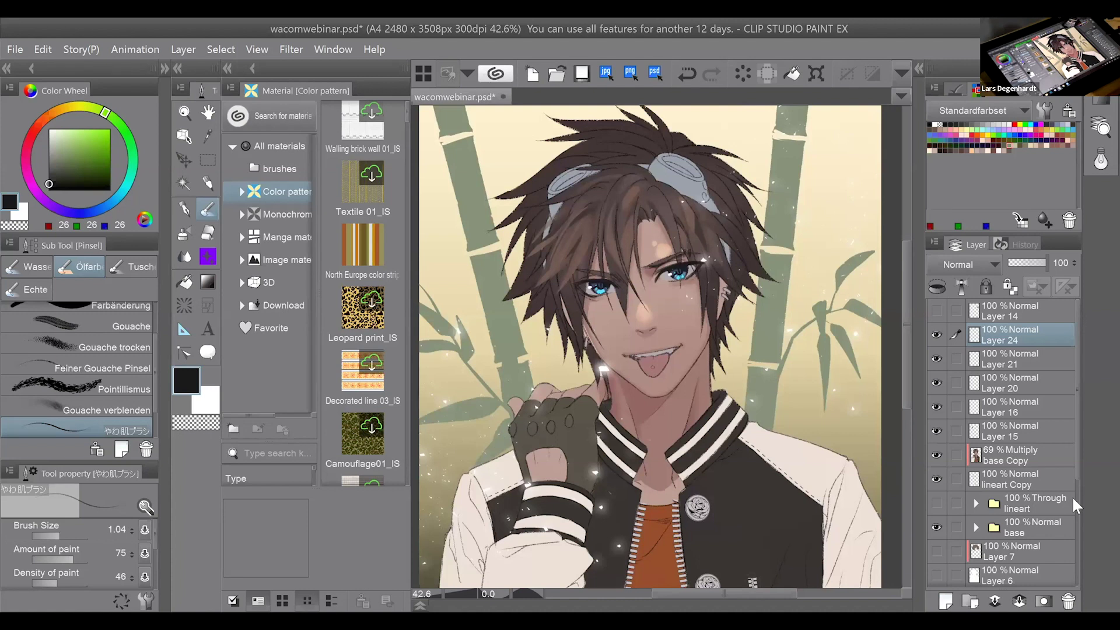
key("ctrl+t")
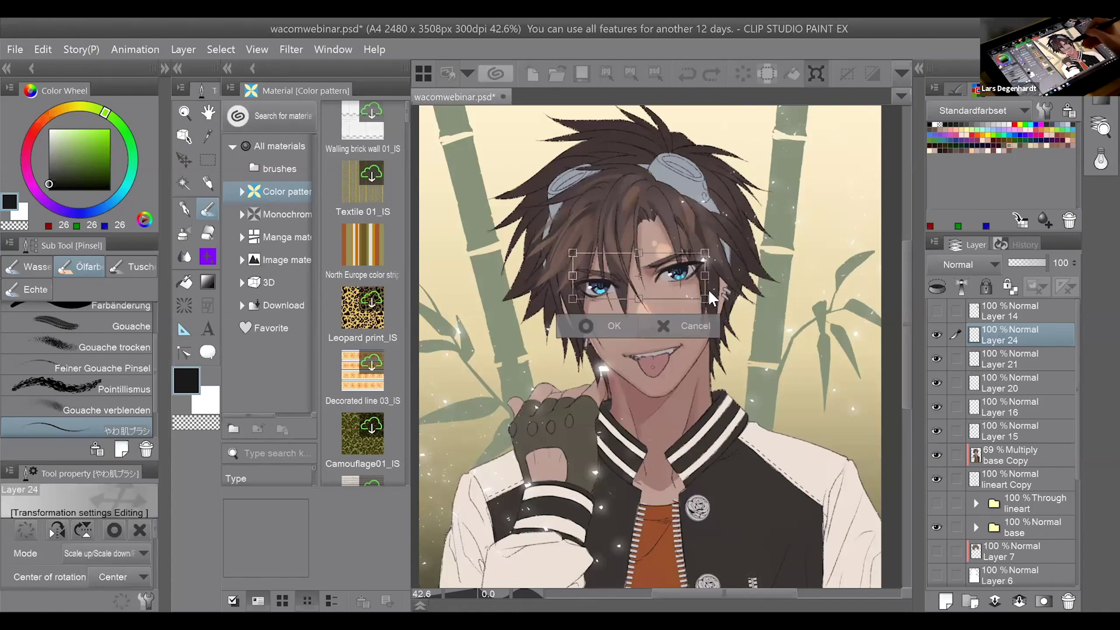
mouse_move(718, 313)
left_mouse_down()
mouse_move(717, 290)
mouse_move(847, 208)
left_mouse_up()
left_click(801, 260)
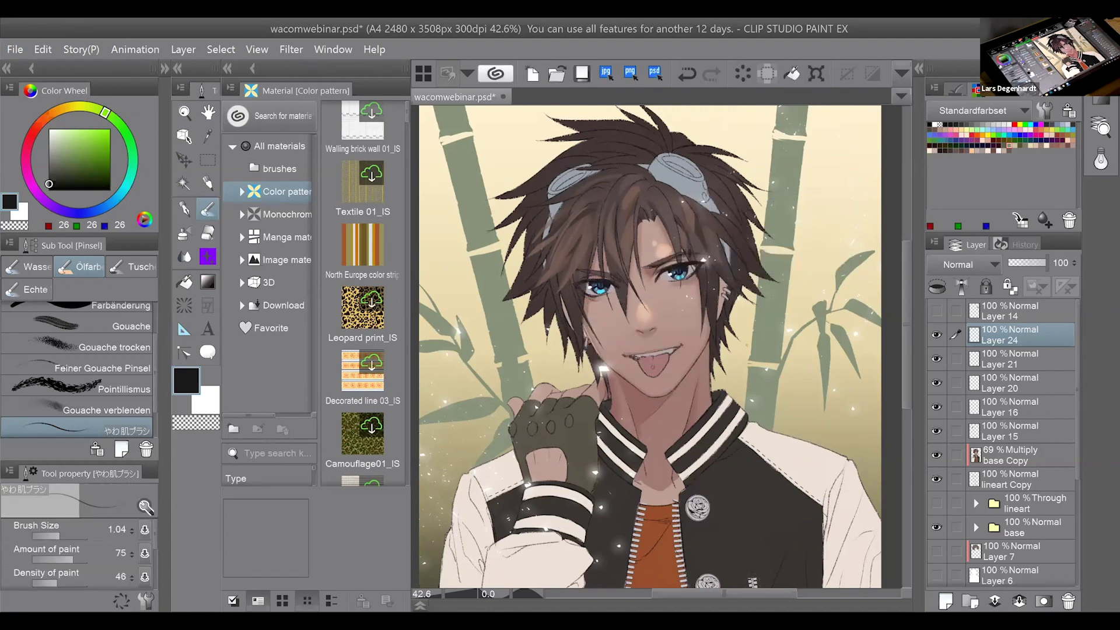
Sample the brown hair colour (117, 92, 83) from the character's fringe as the drawing colour.
key("alt")
key("alt")
key("alt")
key("alt")
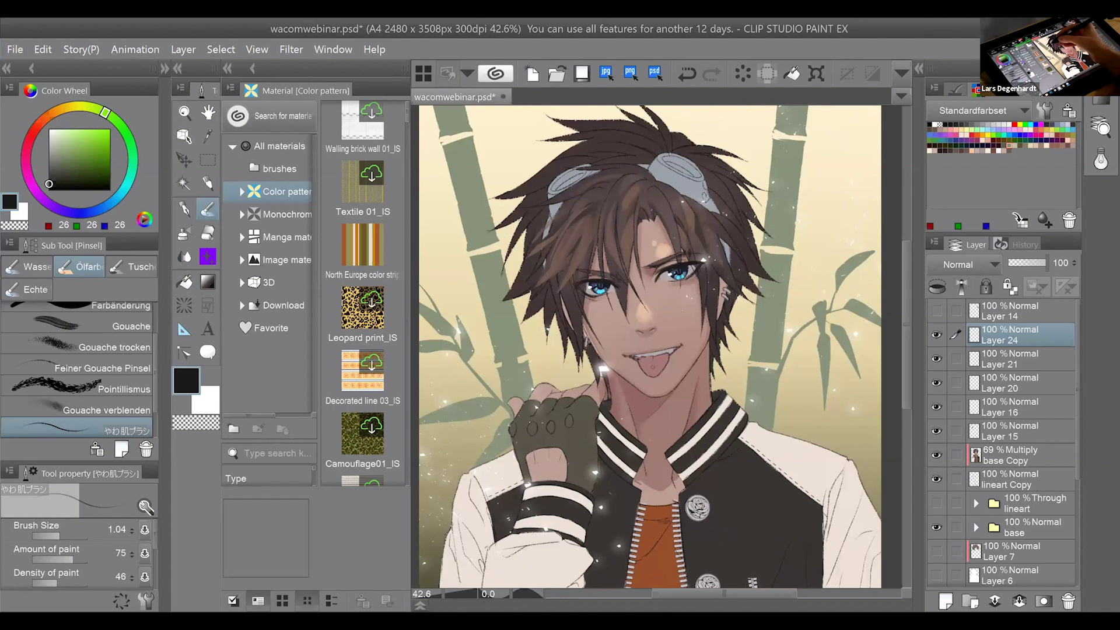
left_click(622, 268, "alt")
left_click(612, 252, "alt")
left_click(630, 222, "alt")
left_click(625, 214, "alt")
left_click(624, 213, "alt")
left_click(628, 209, "alt")
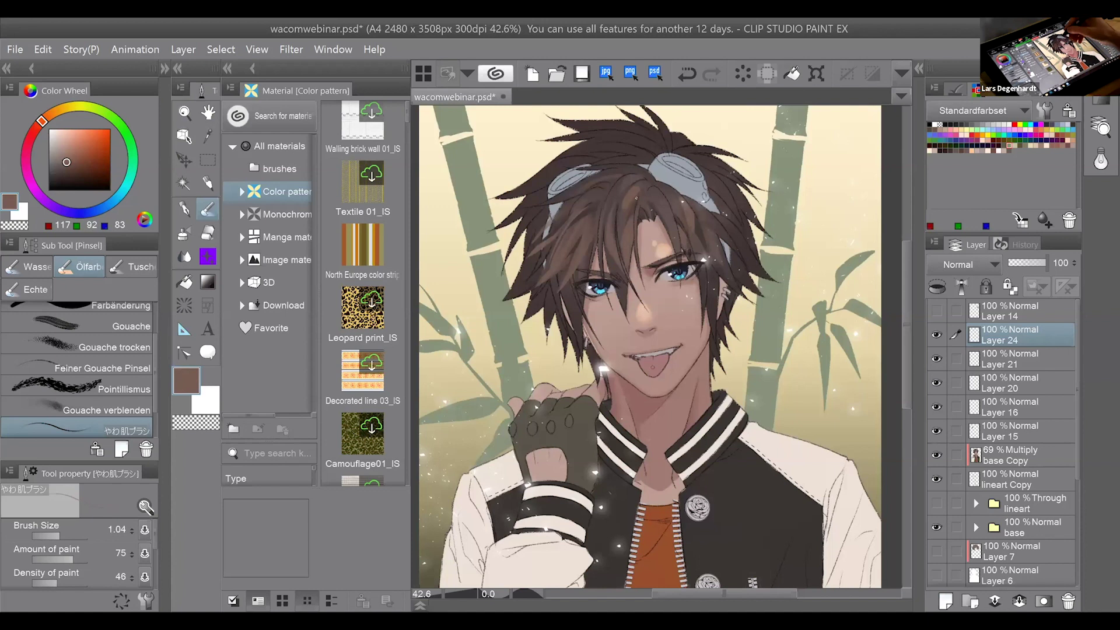
scroll(628, 172, "up", 3)
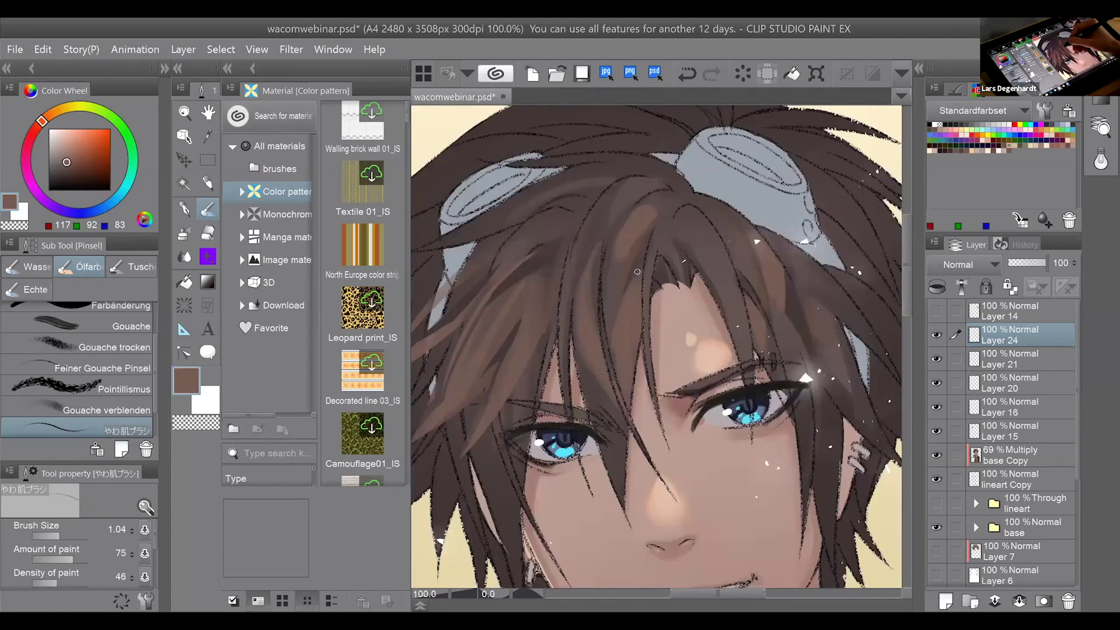
scroll(636, 282, "down", 4)
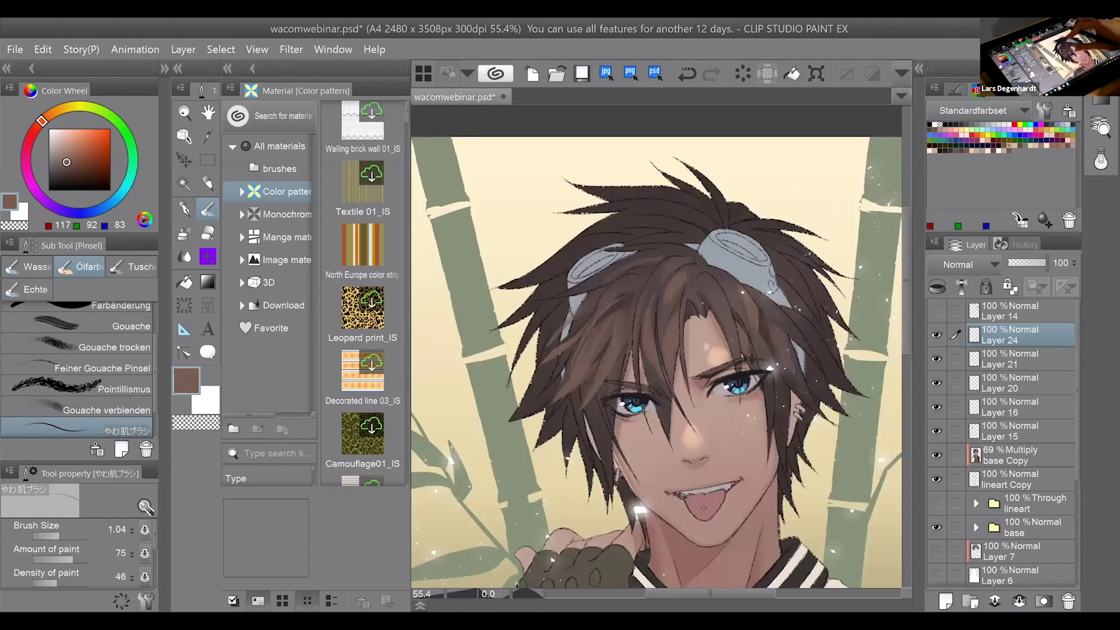
scroll(657, 346, "down", 1)
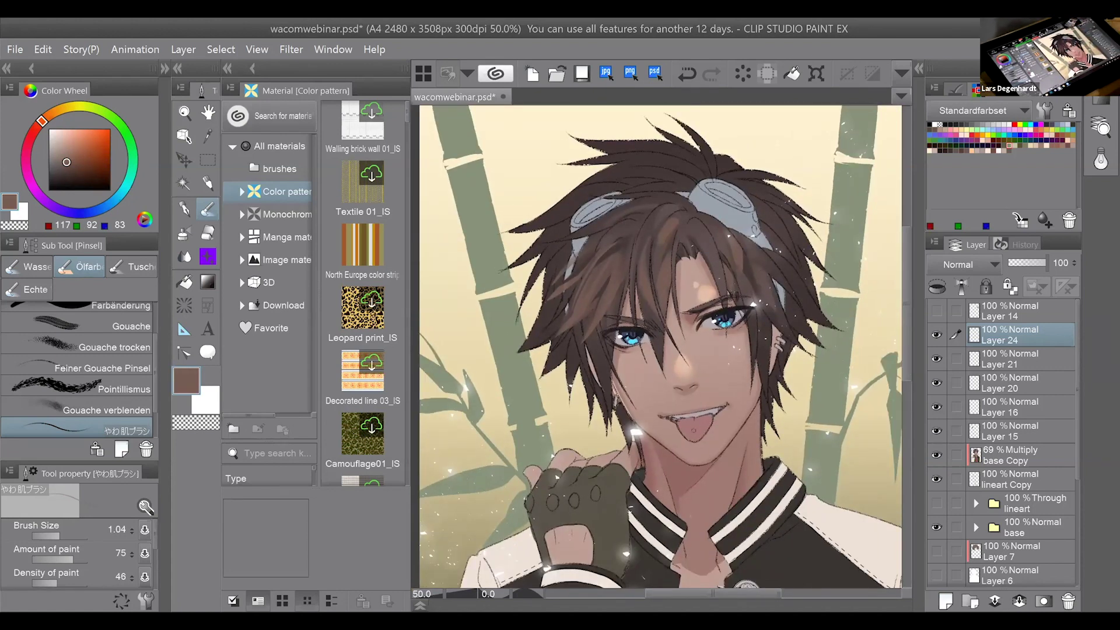
key("ctrl+t")
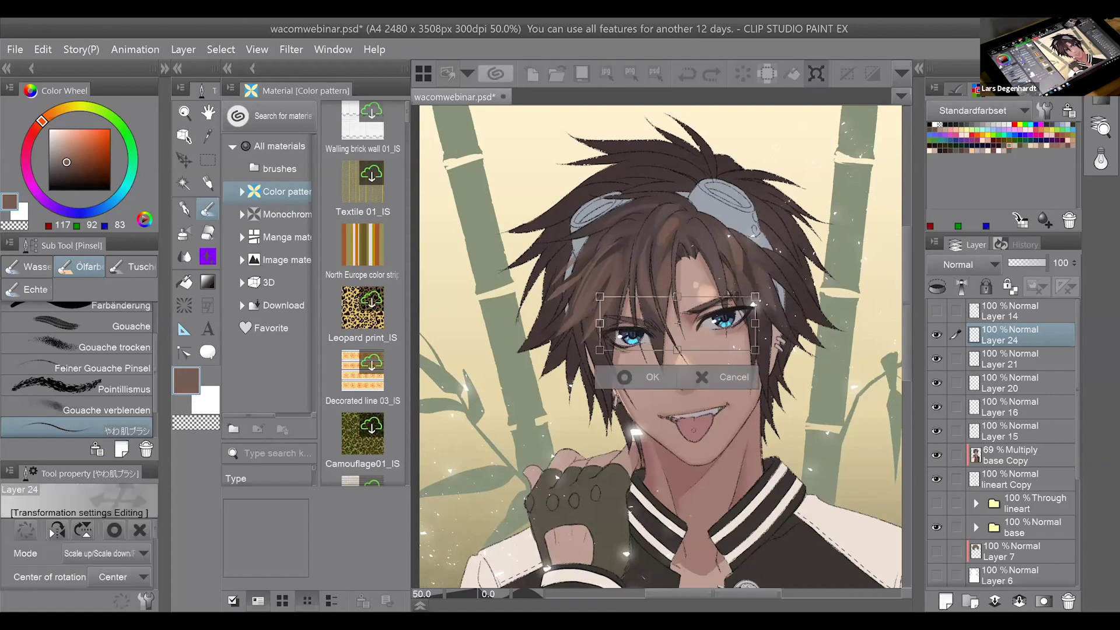
mouse_move(755, 297)
left_mouse_down()
mouse_move(827, 253)
mouse_move(785, 272)
mouse_move(776, 226)
mouse_move(724, 169)
mouse_move(858, 318)
left_mouse_up()
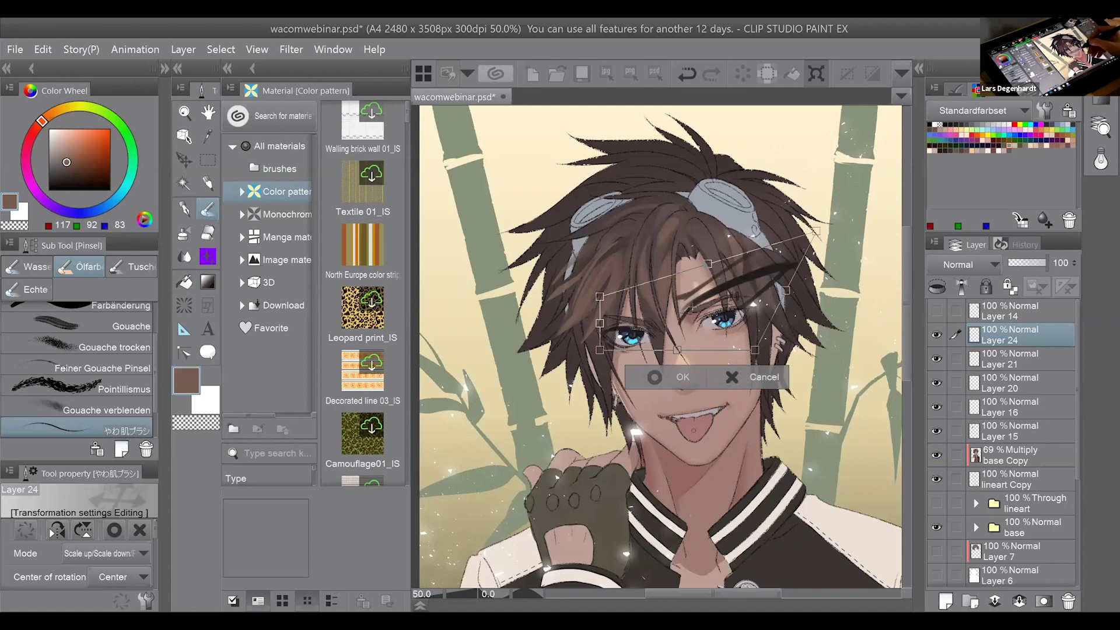
left_click(758, 380)
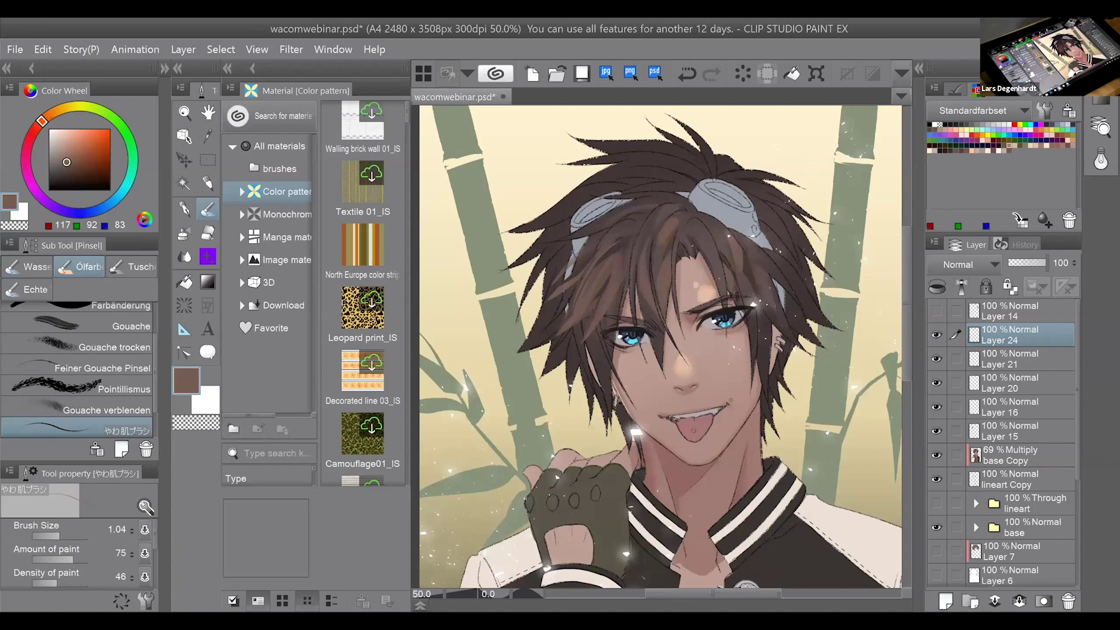
Sample the skin tone (183, 152, 142) from the cheek just below the eye as the drawing colour.
left_click(728, 340, "alt")
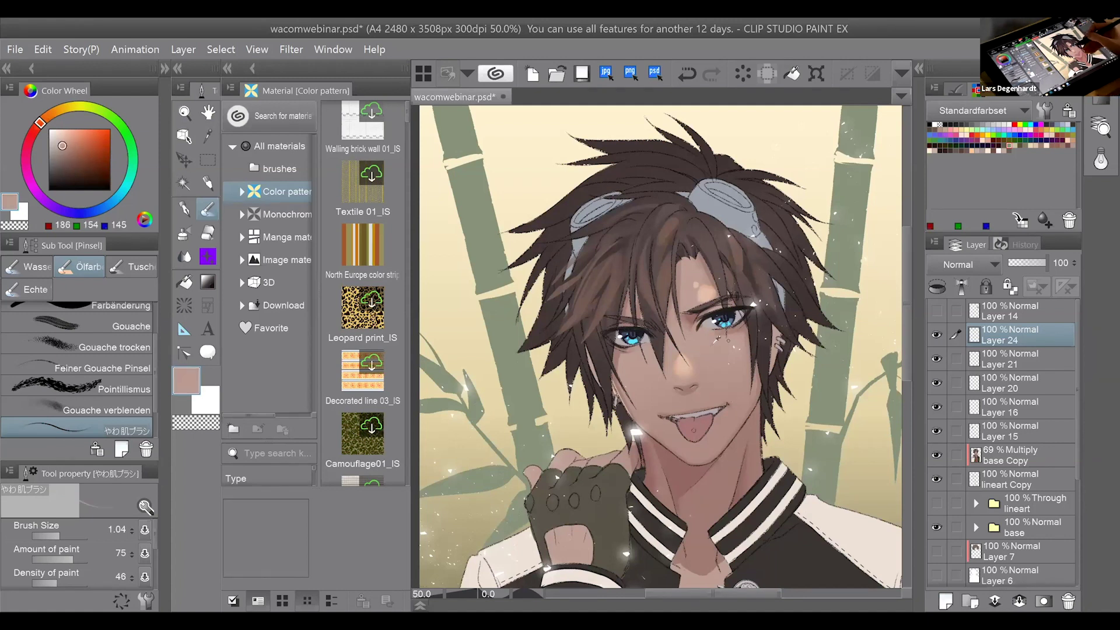
left_click(729, 340, "alt")
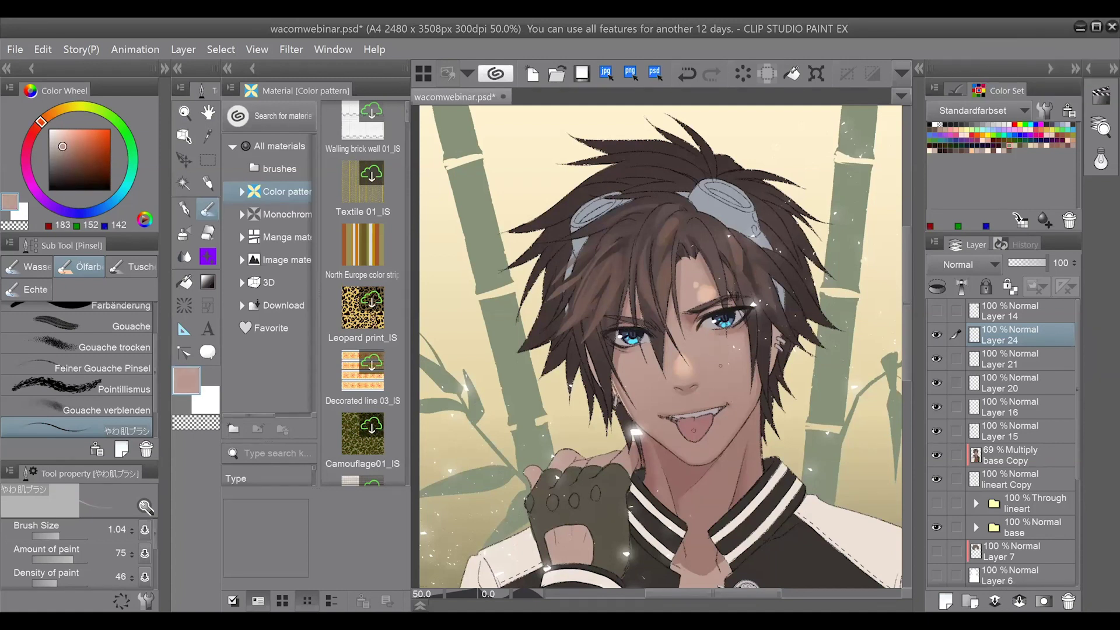